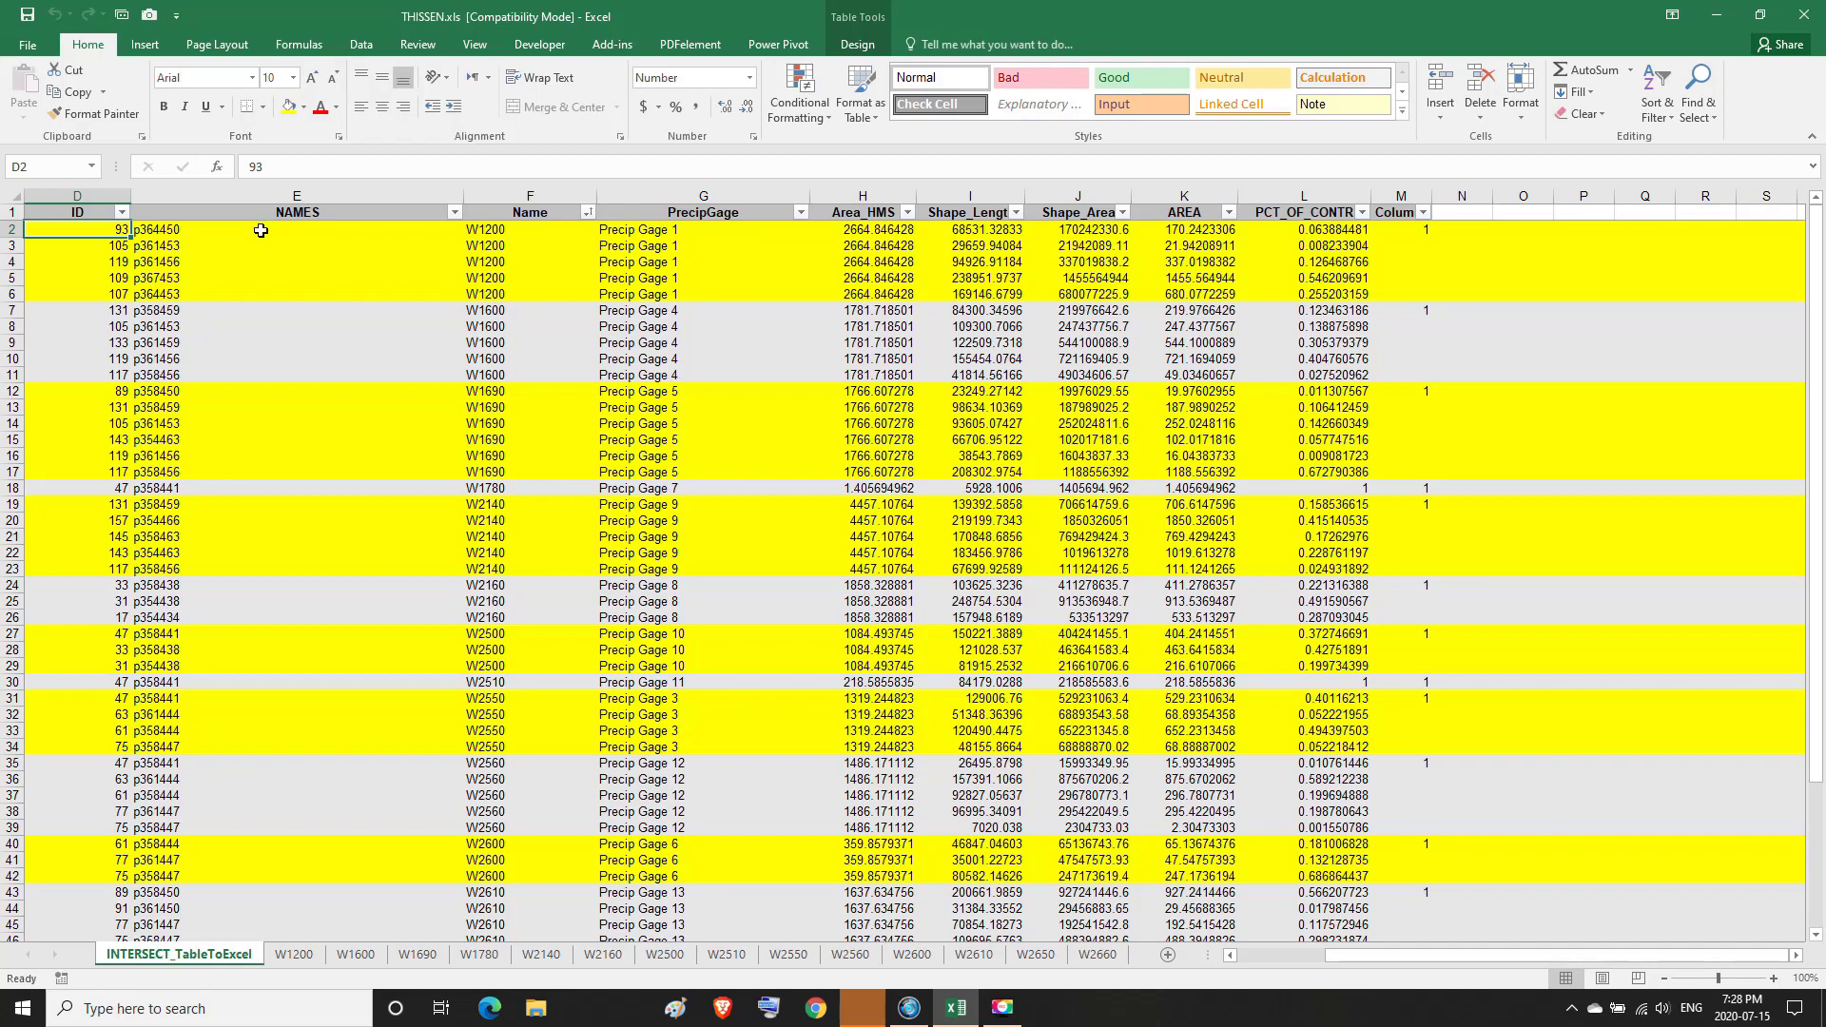
Examine the station NAMES, subbasin Name and PCT_OF_CONTR values for W1200, plus the contribution sums for W1200, W1600 and W1690.
click(271, 210)
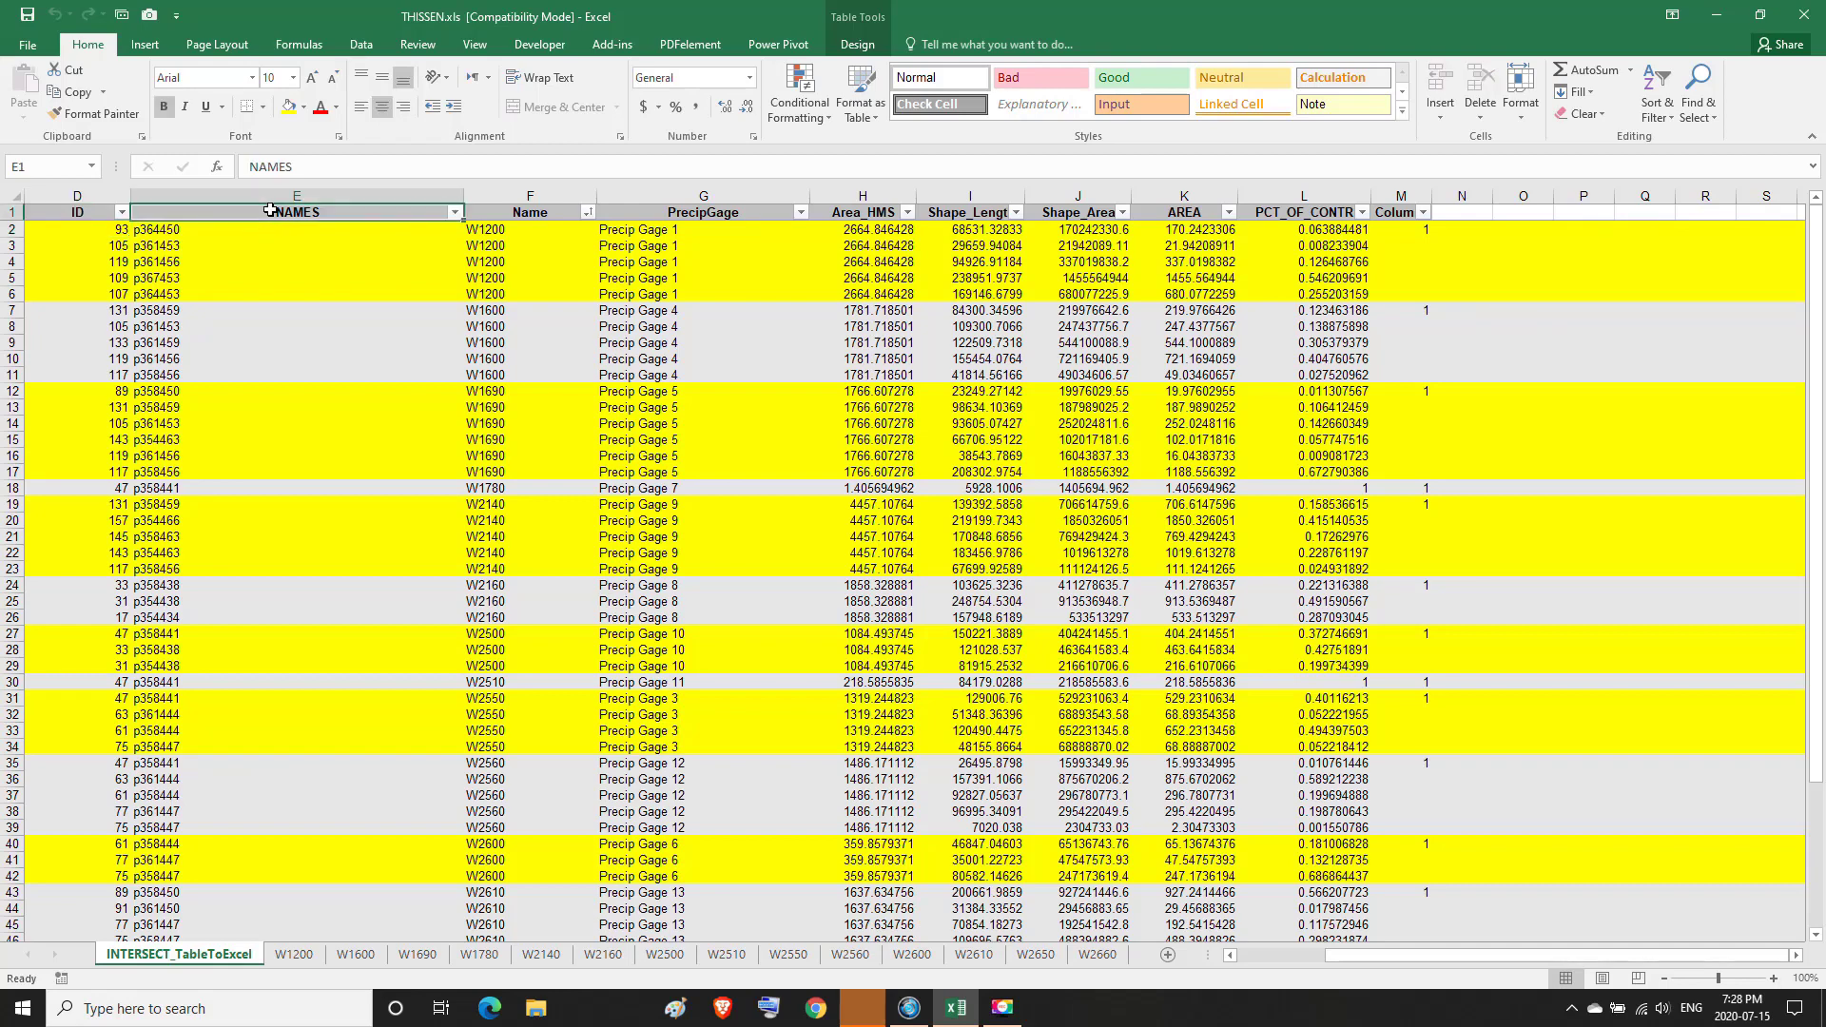
click(274, 191)
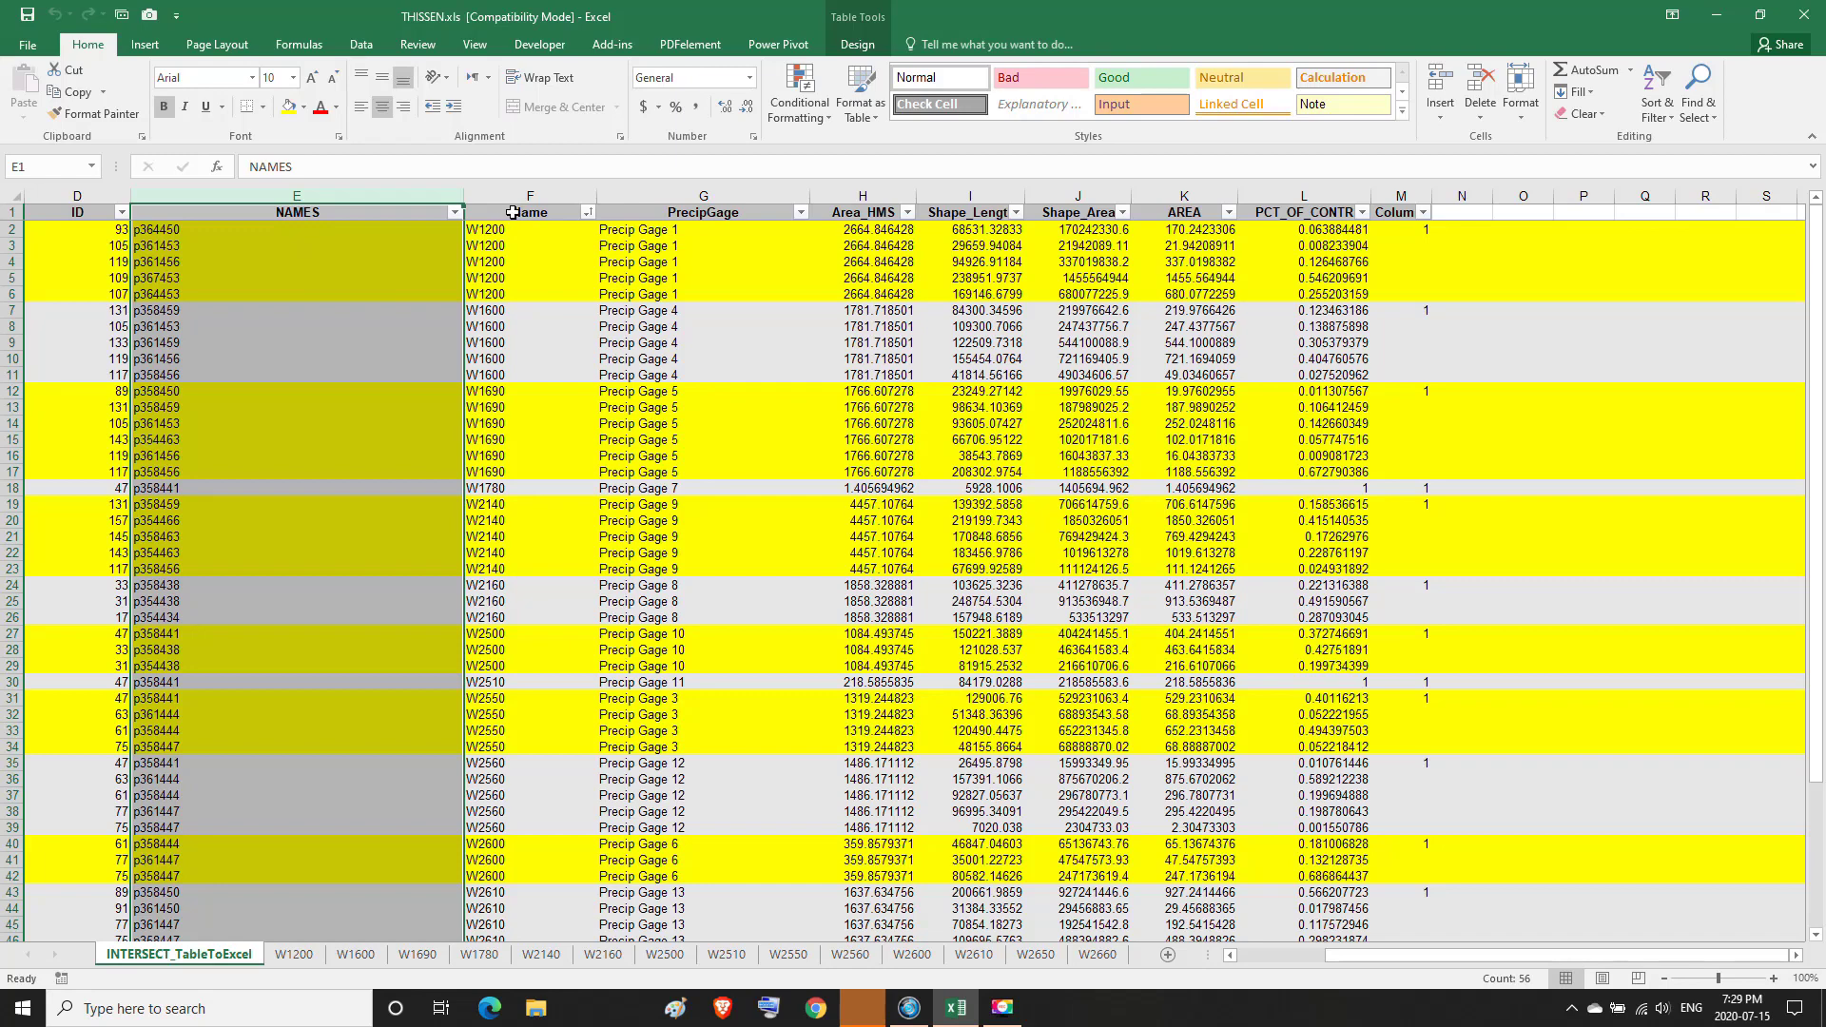
click(512, 212)
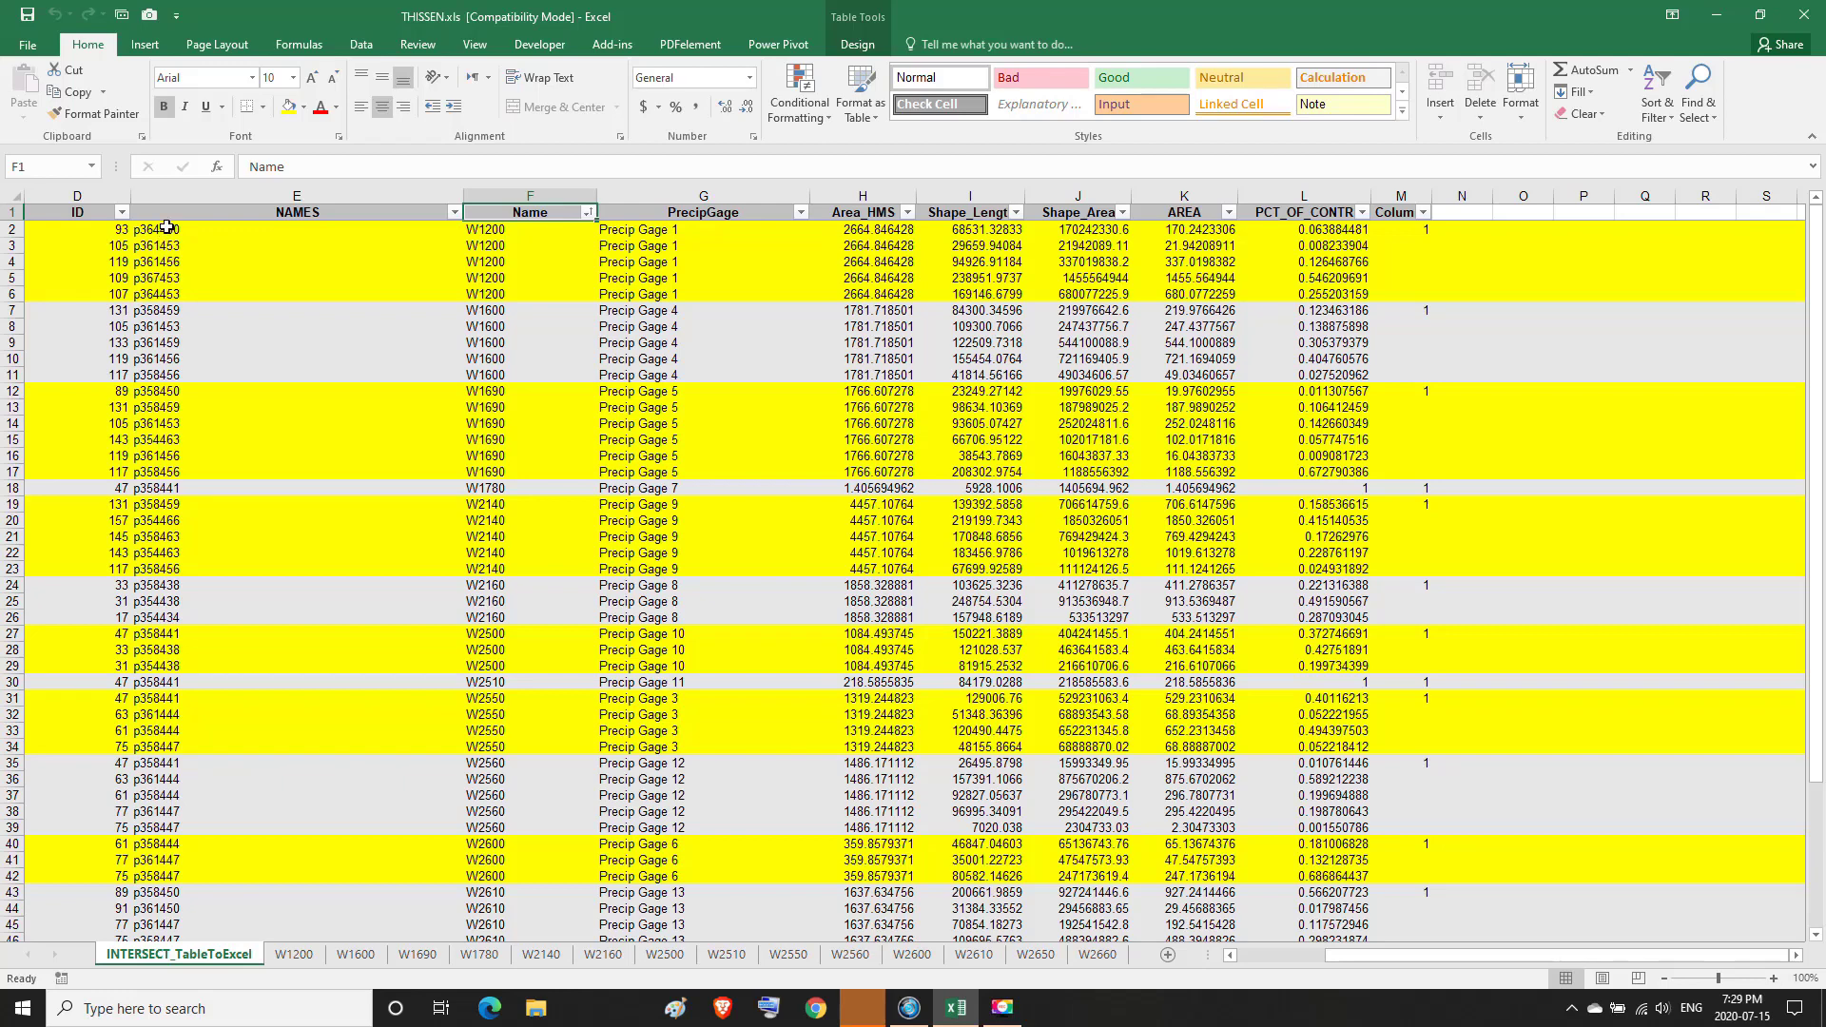
drag(167, 228, 167, 290)
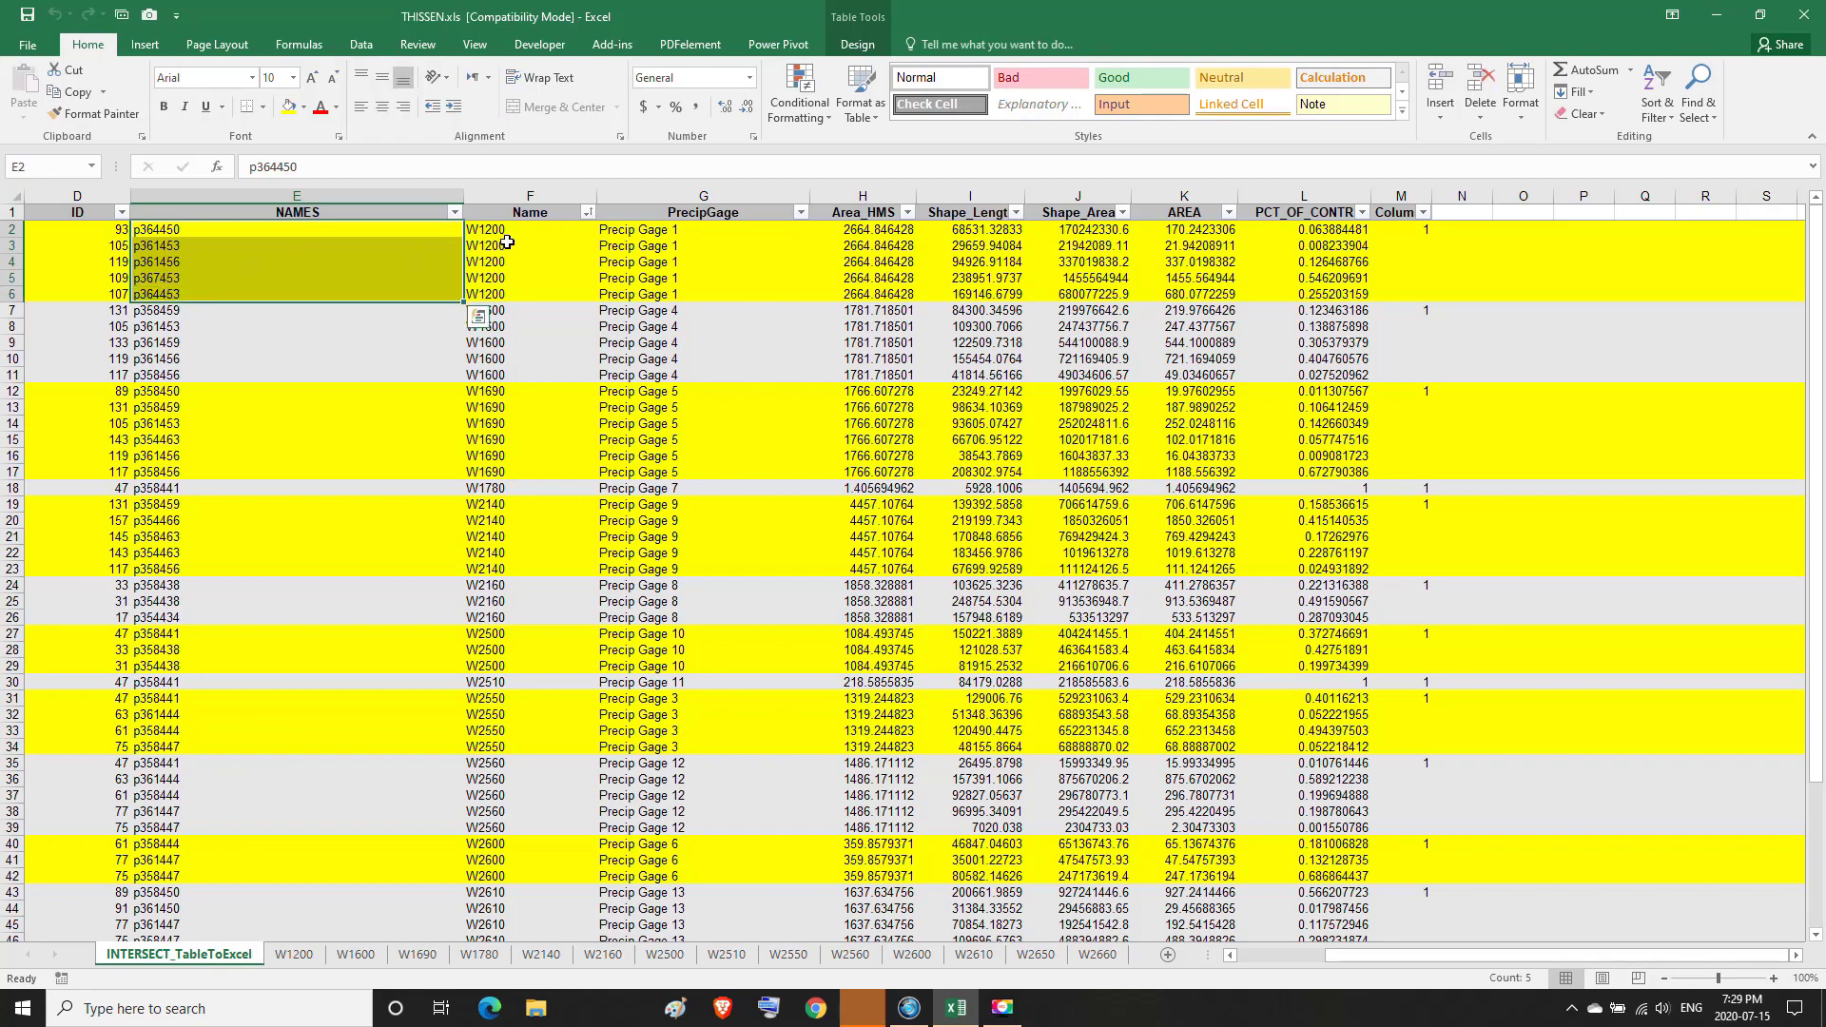
drag(513, 229, 512, 288)
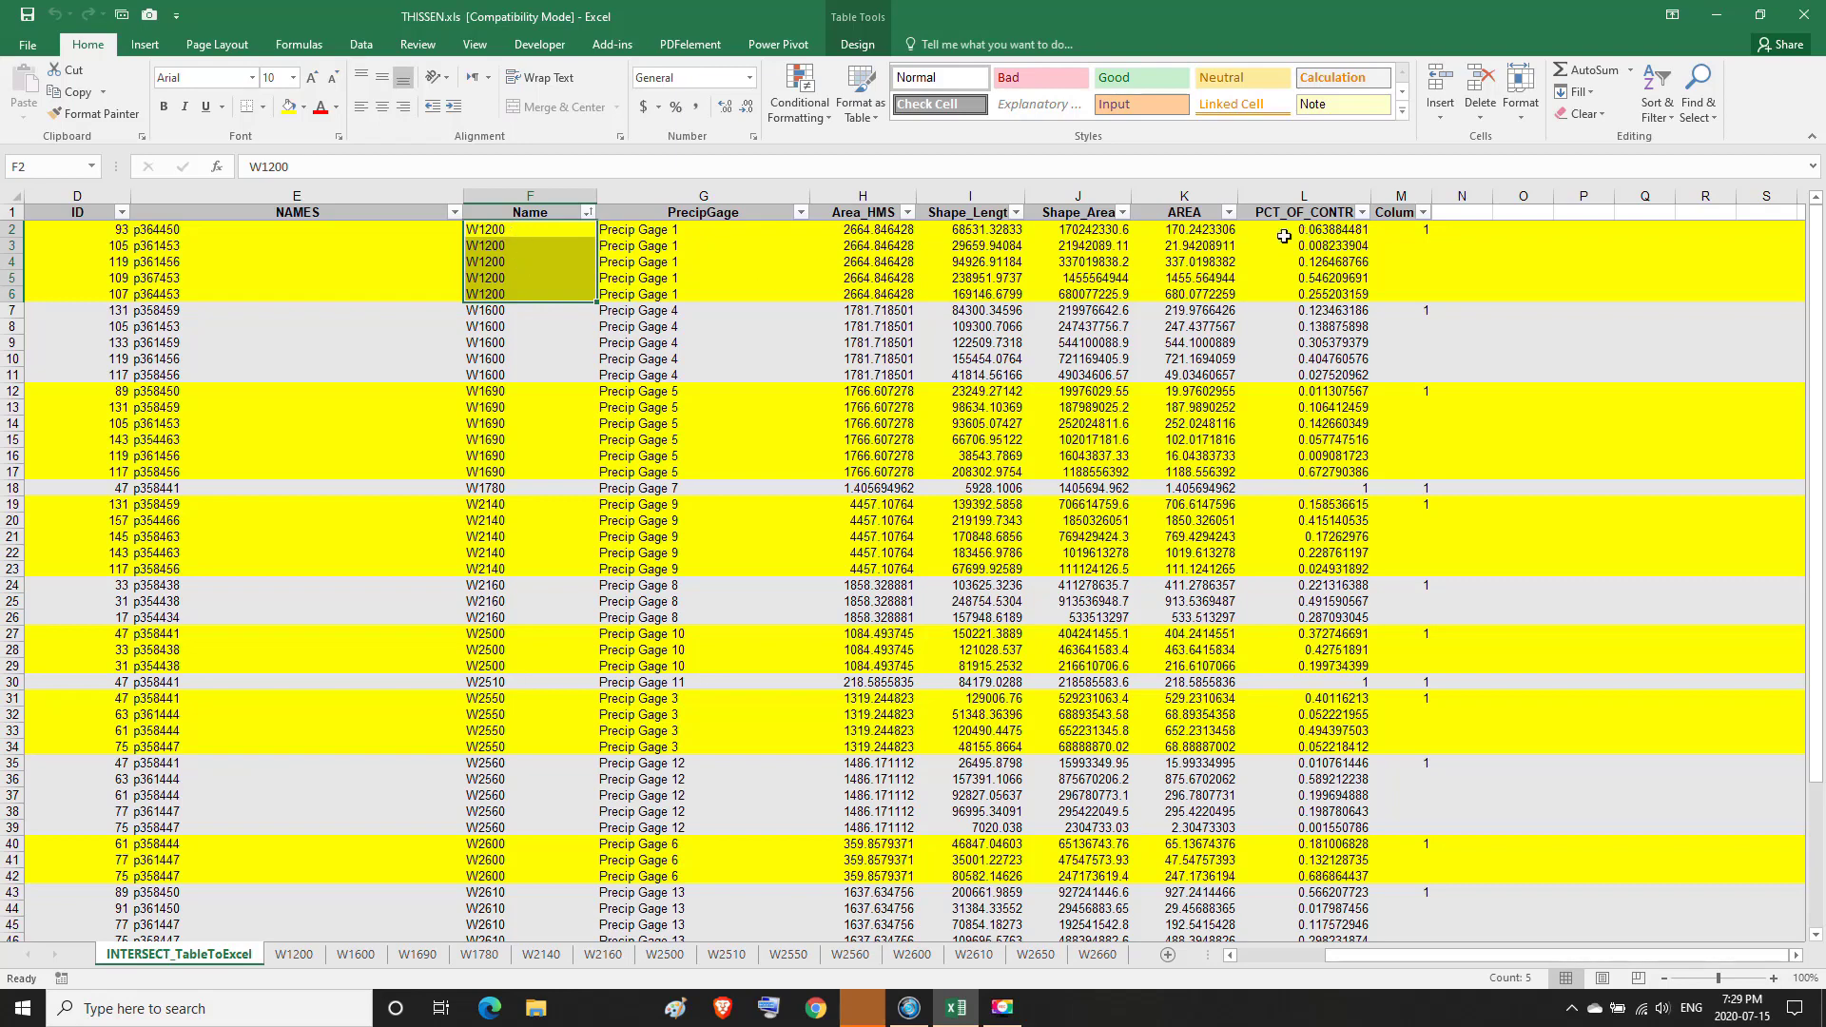
drag(285, 229, 283, 295)
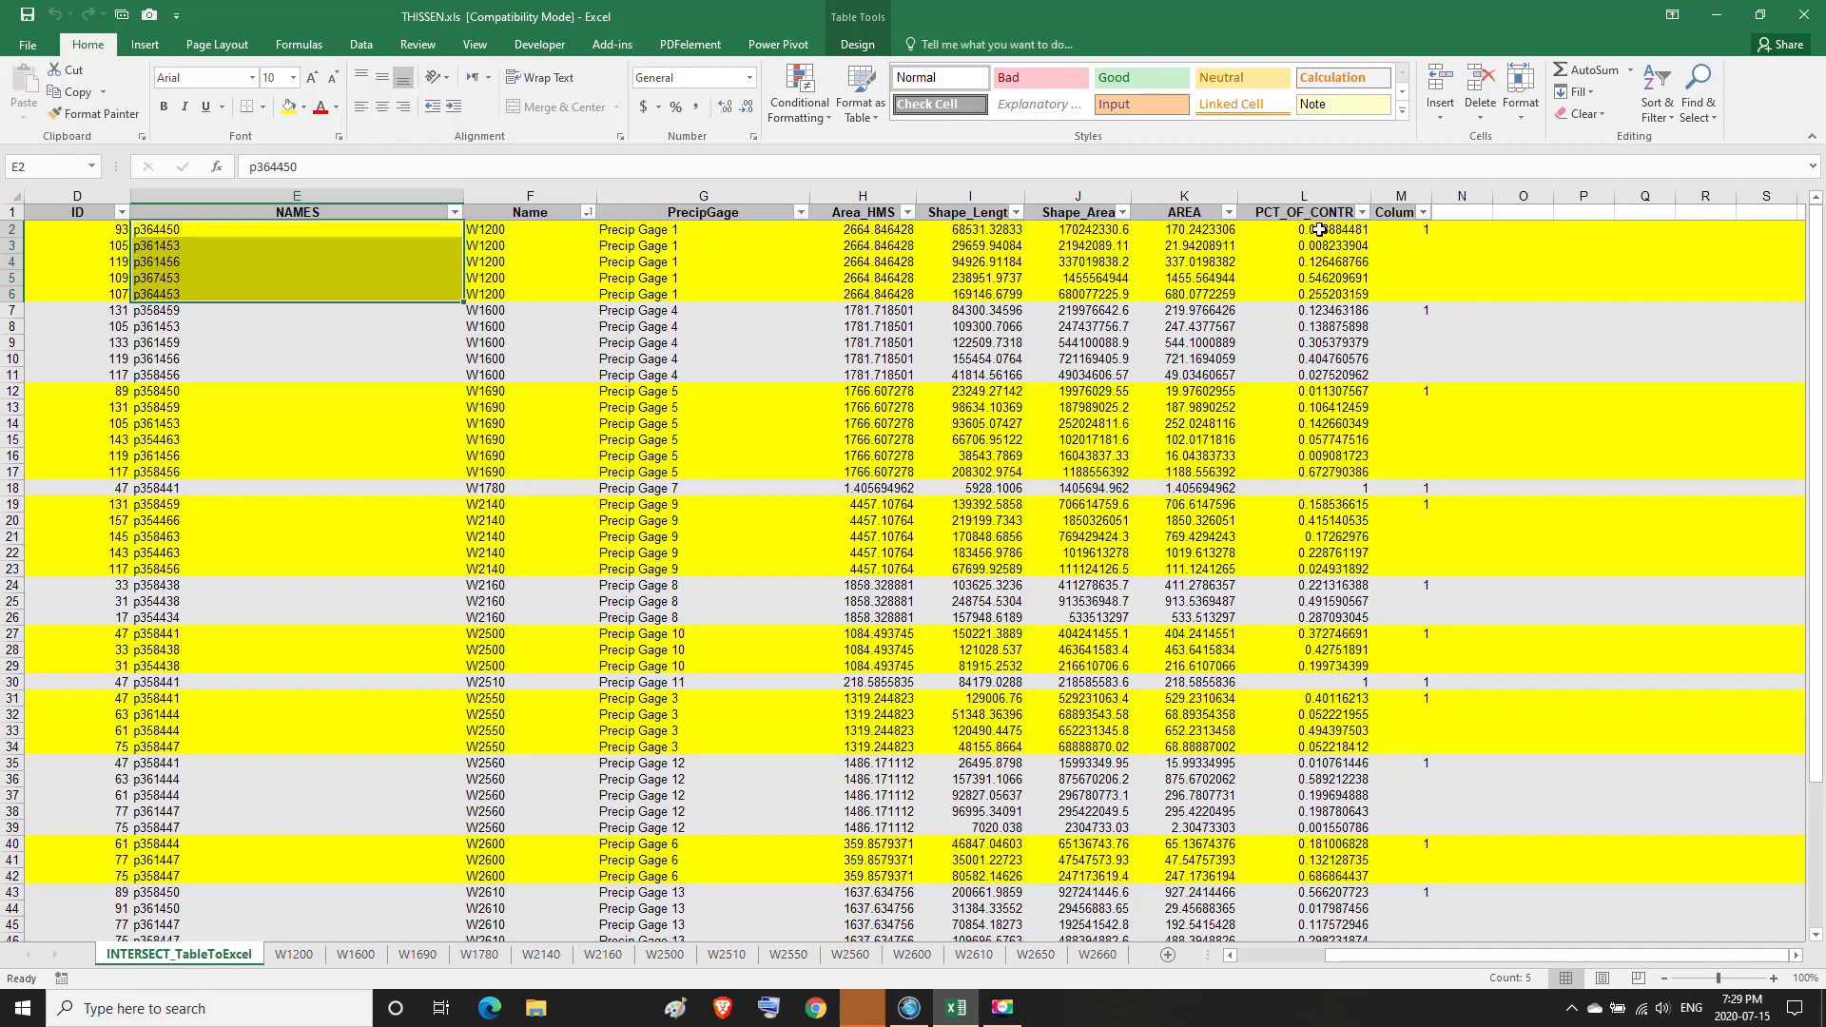
drag(1319, 230, 1319, 287)
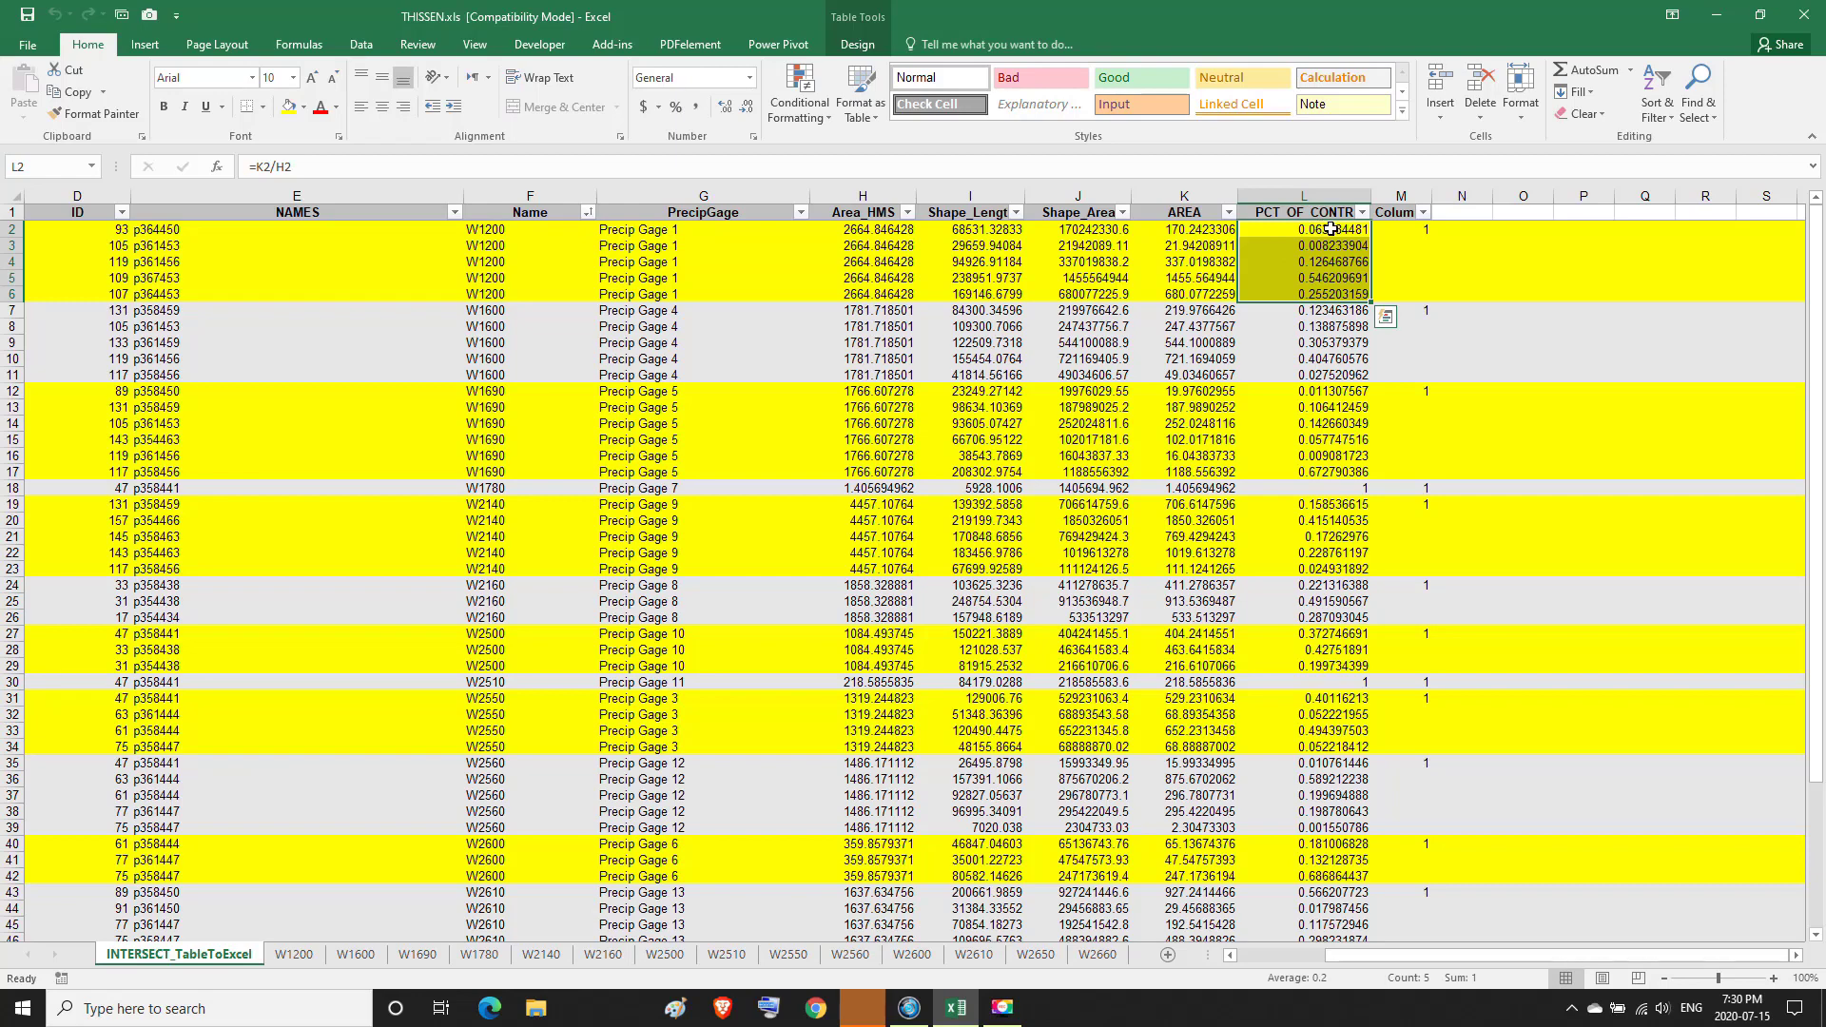
key(shift+BackSpace)
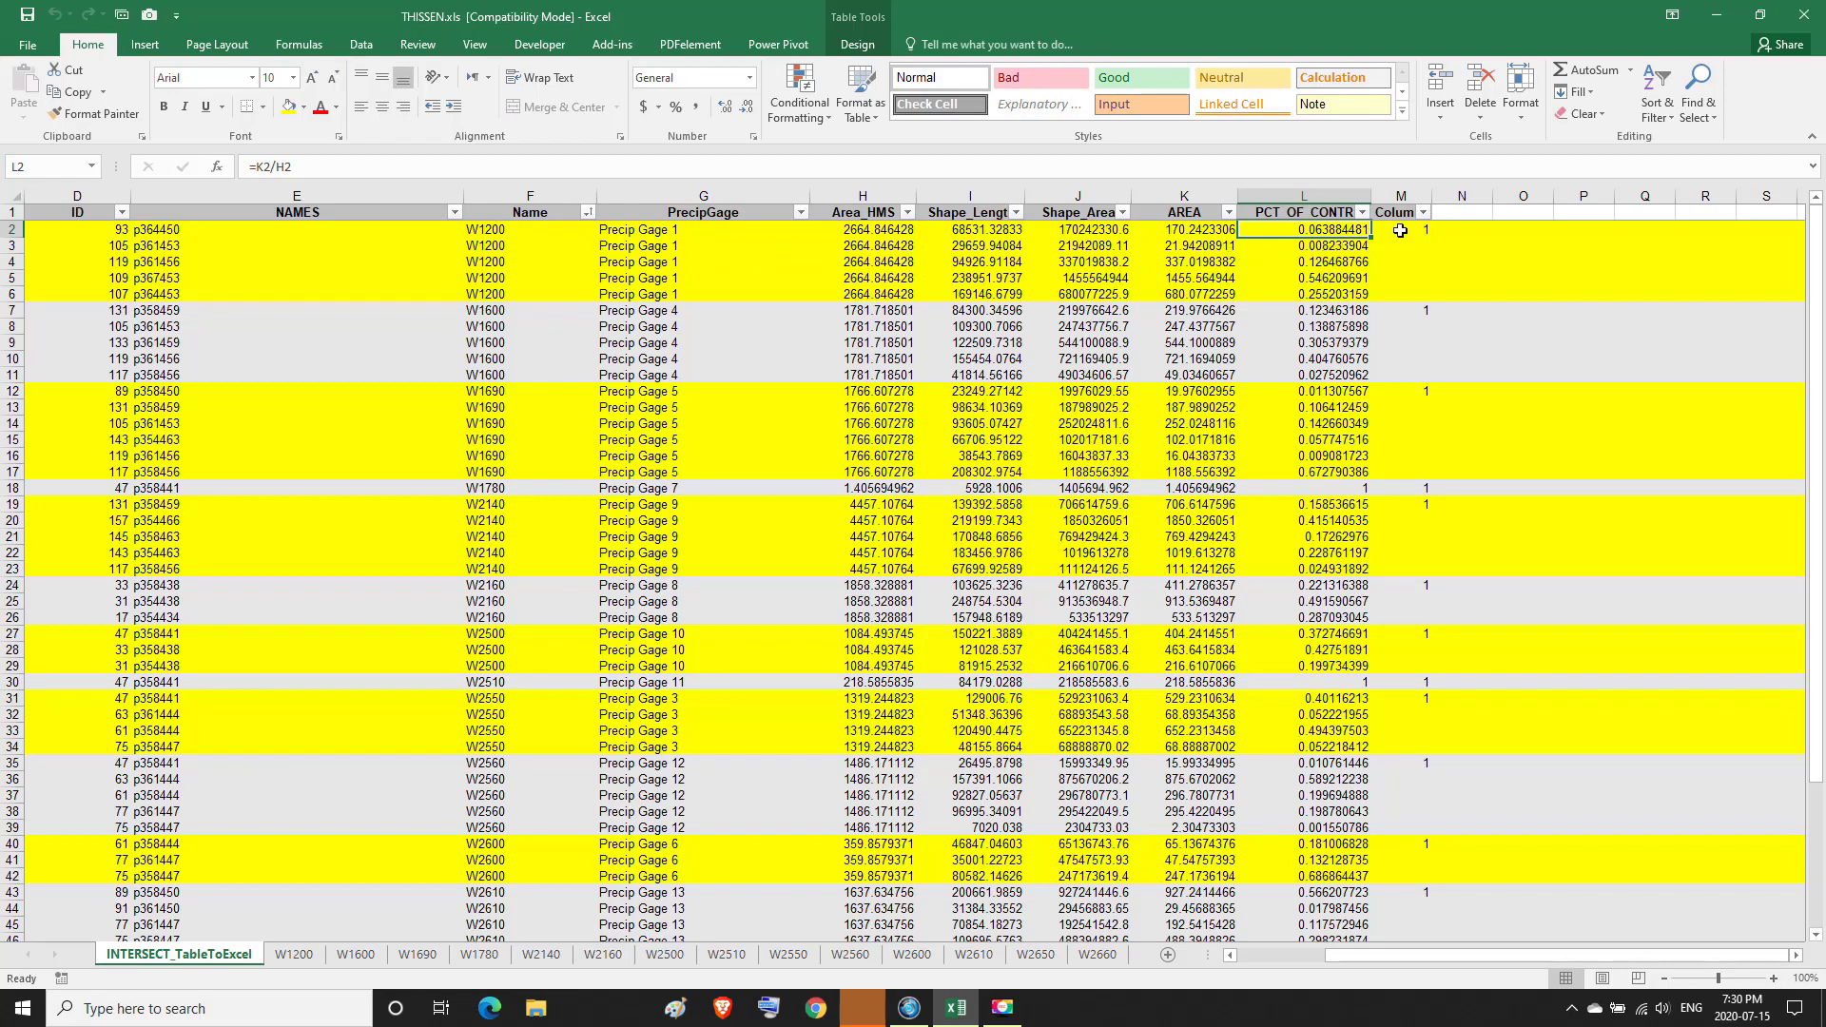
click(1400, 230)
click(1405, 312)
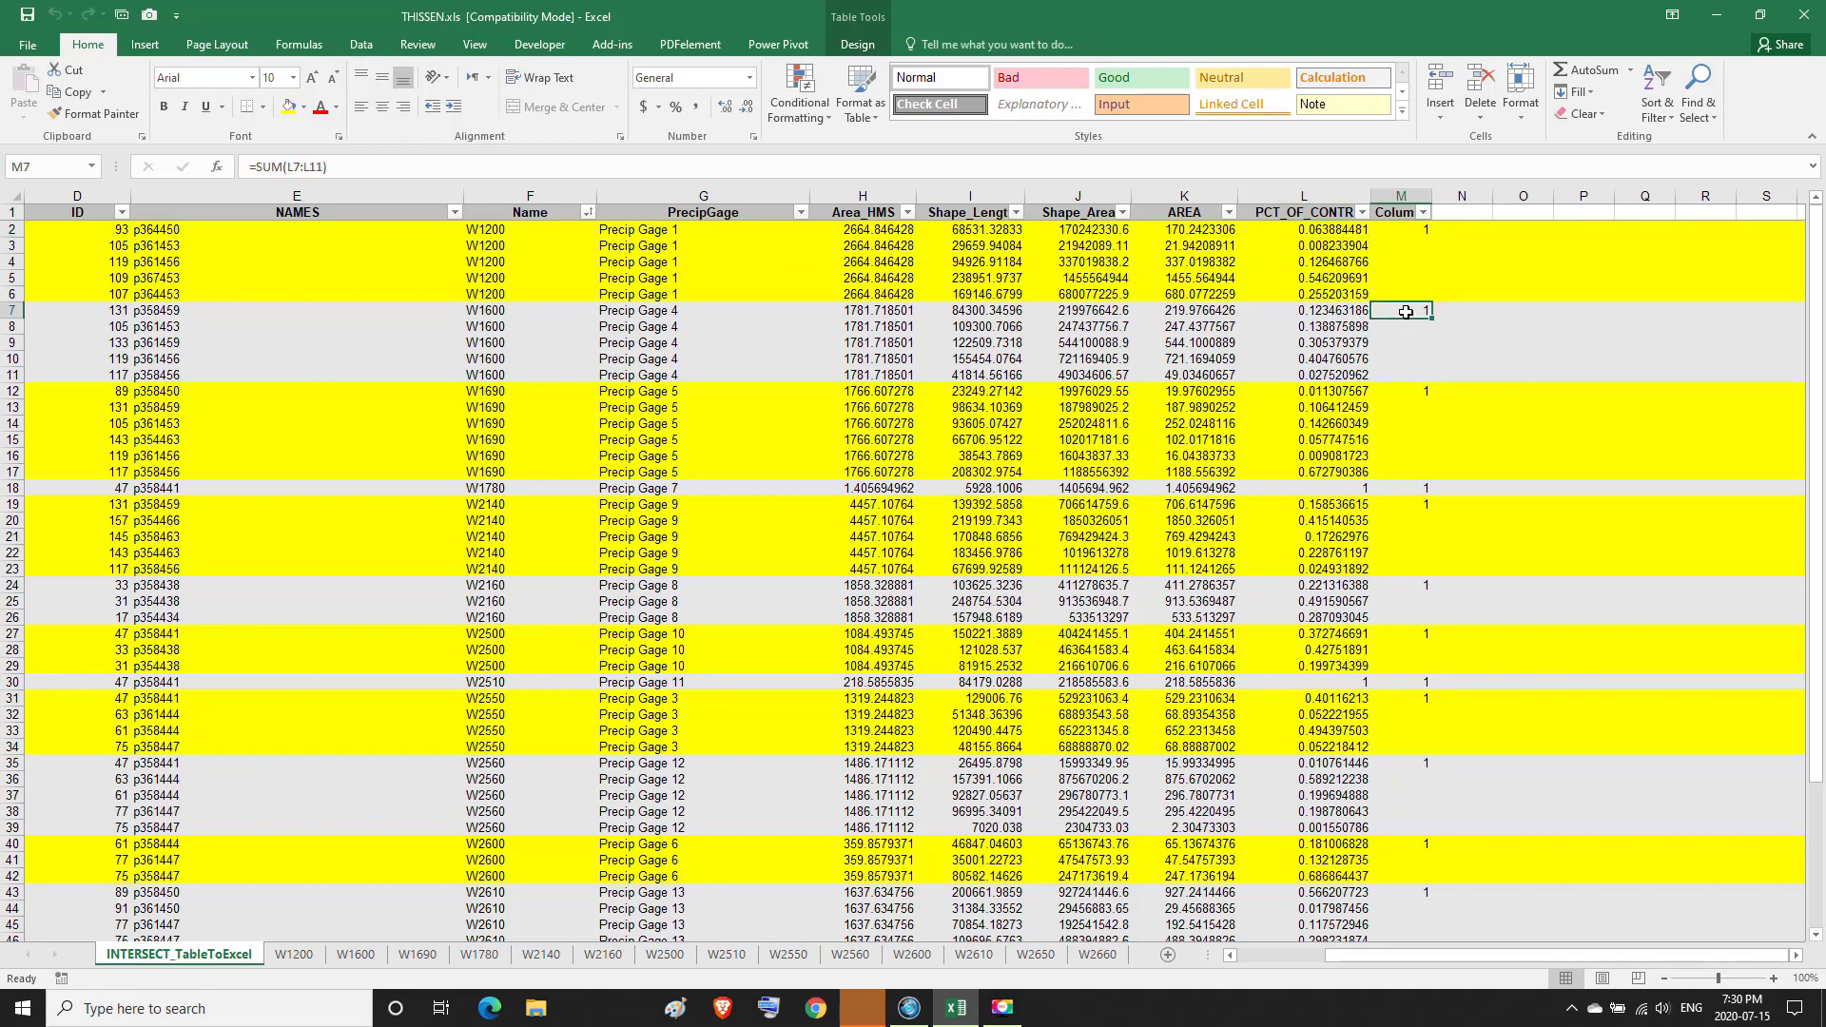
click(1402, 393)
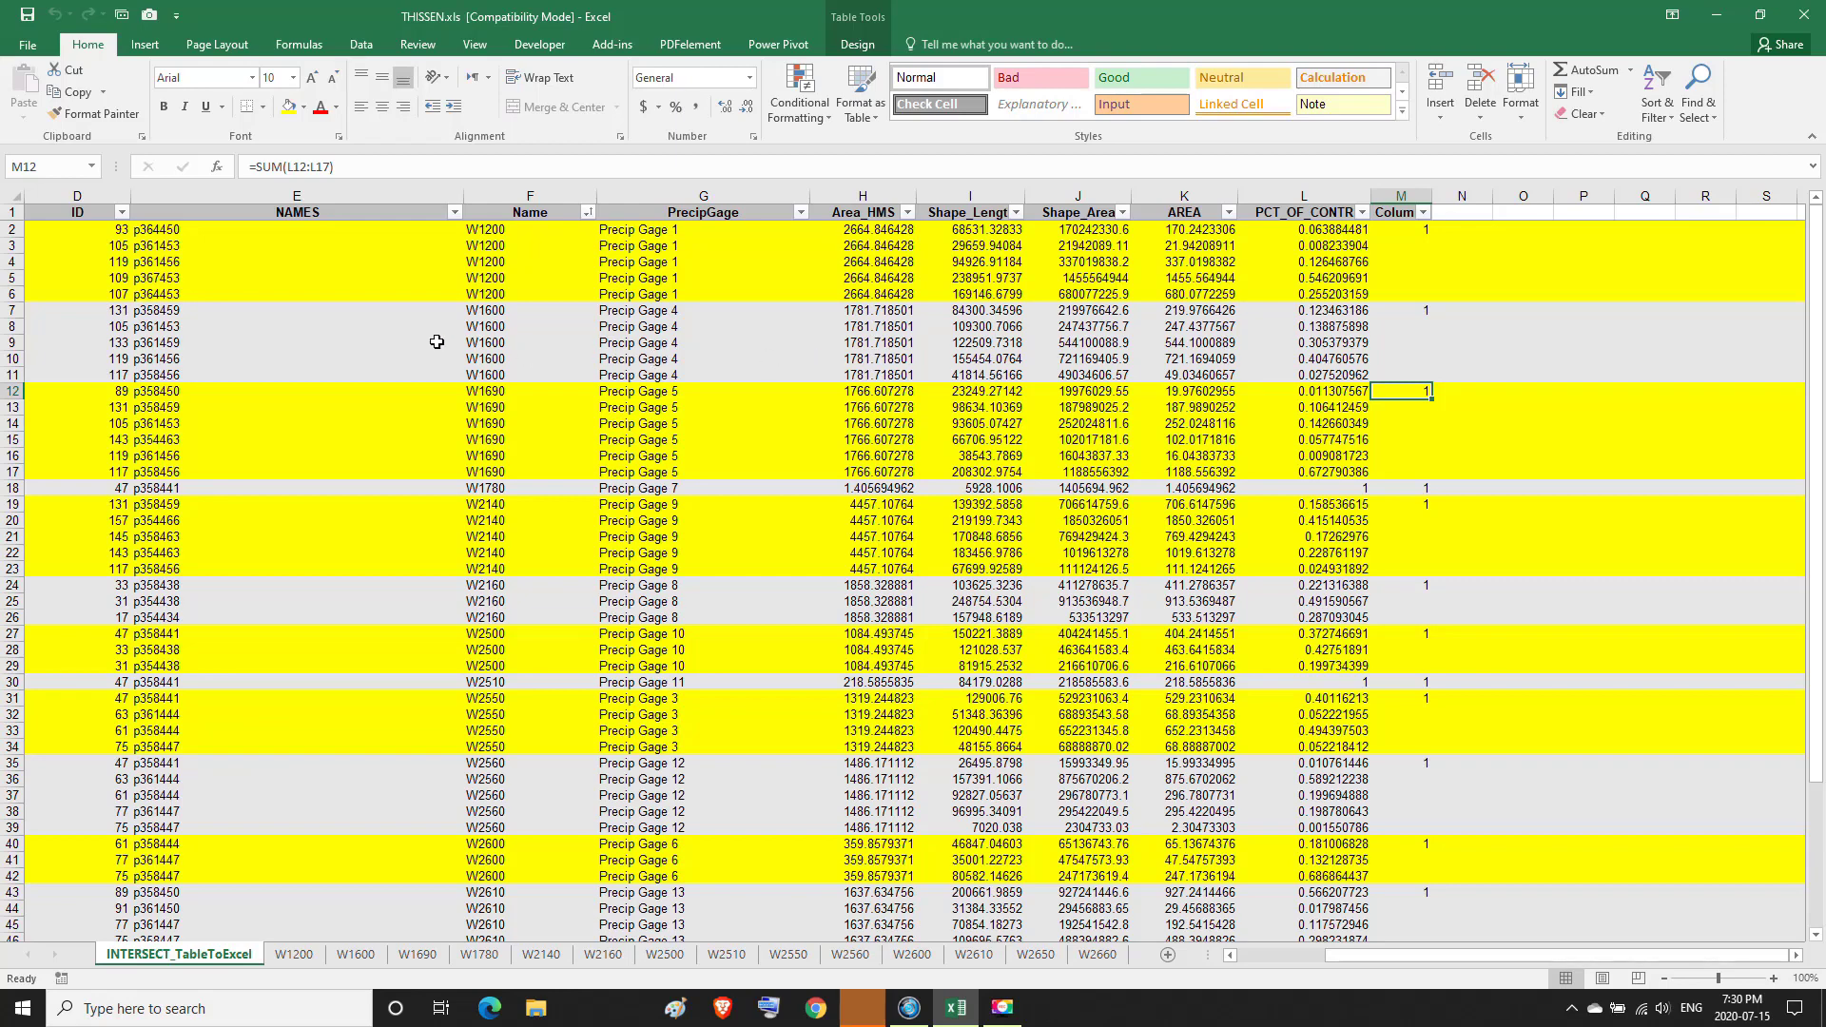
Review which stations belong to subbasin W1200 and their matching contribution fractions in L2:L6.
click(514, 229)
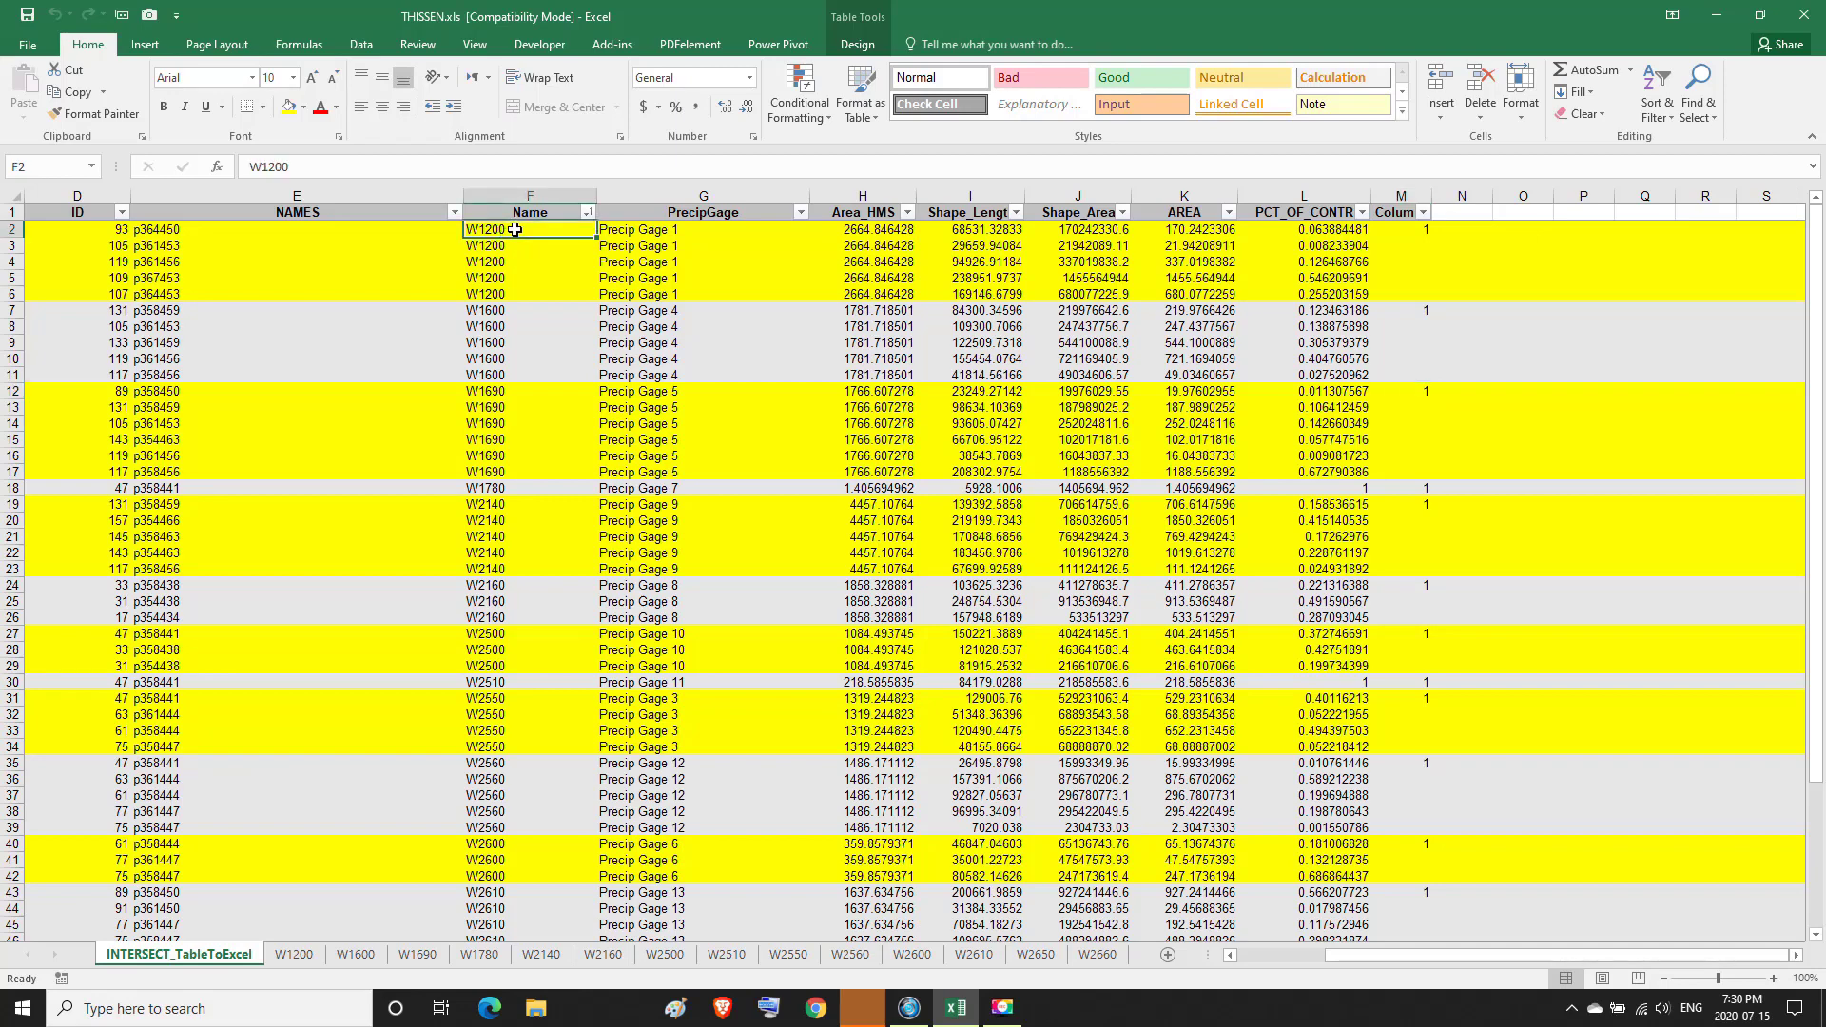
drag(514, 229, 515, 292)
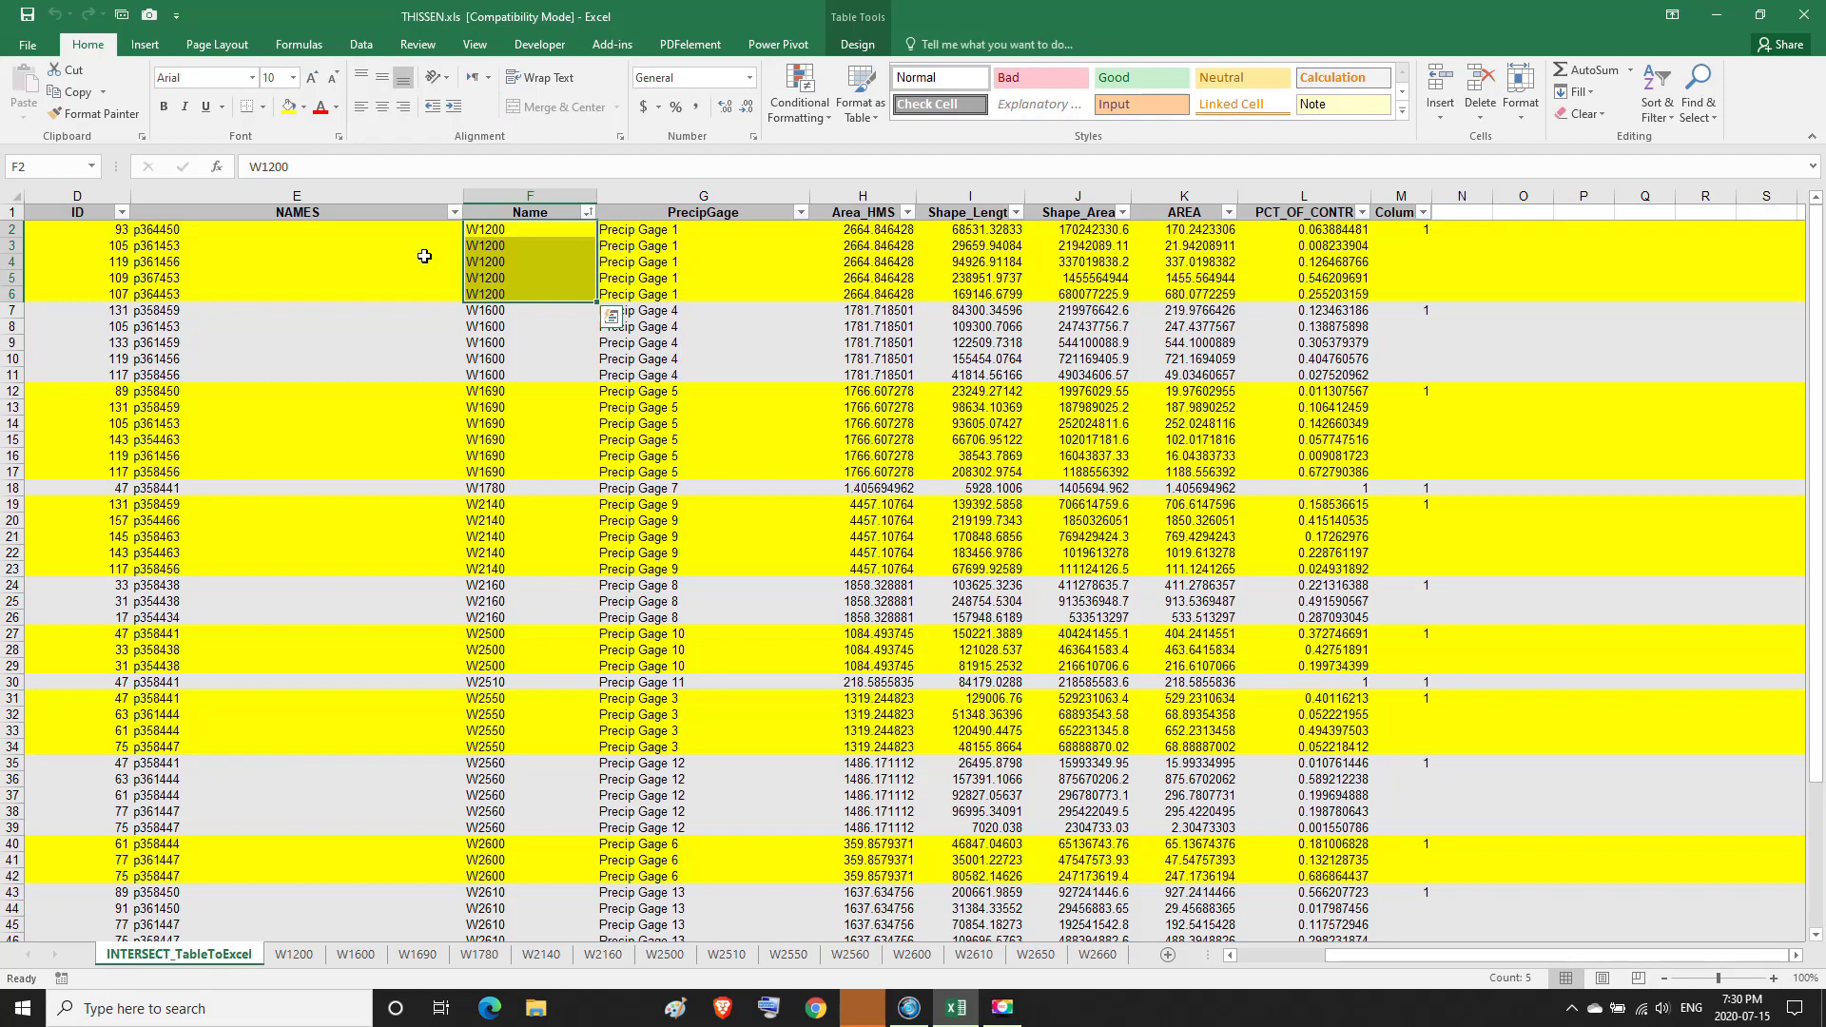
key(Escape)
drag(155, 228, 147, 293)
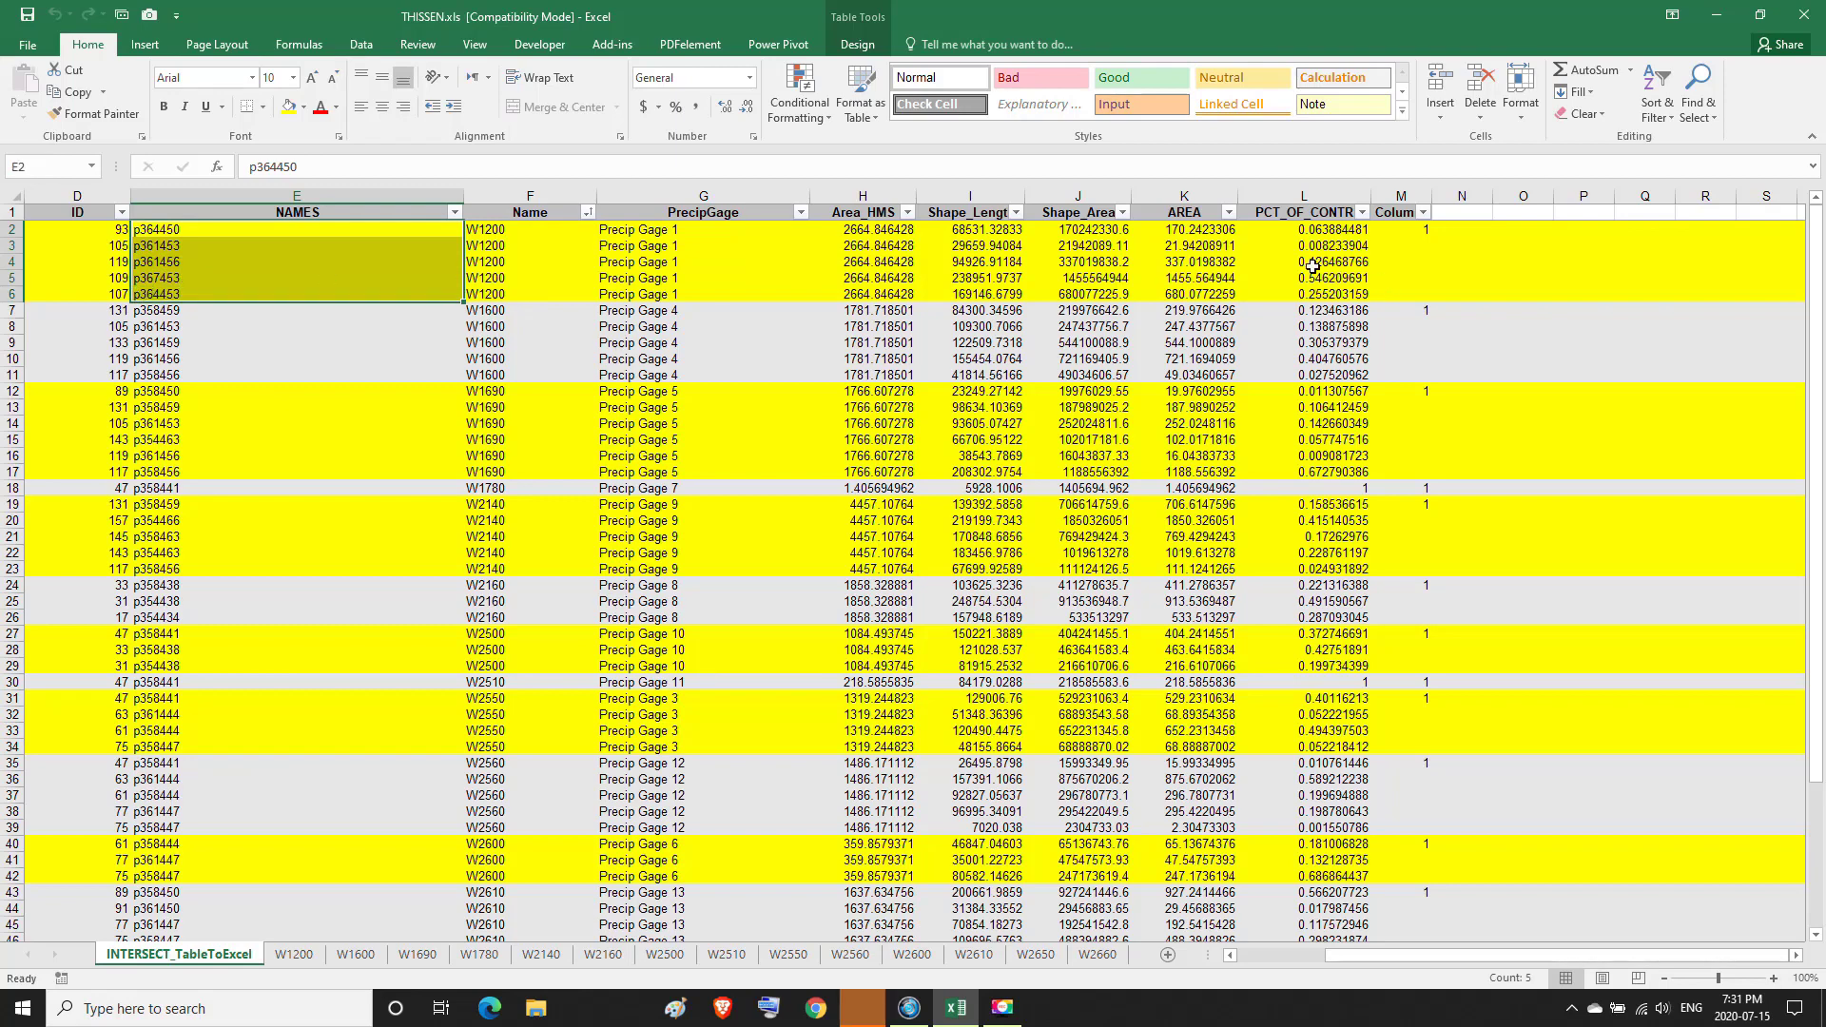
click(1322, 229)
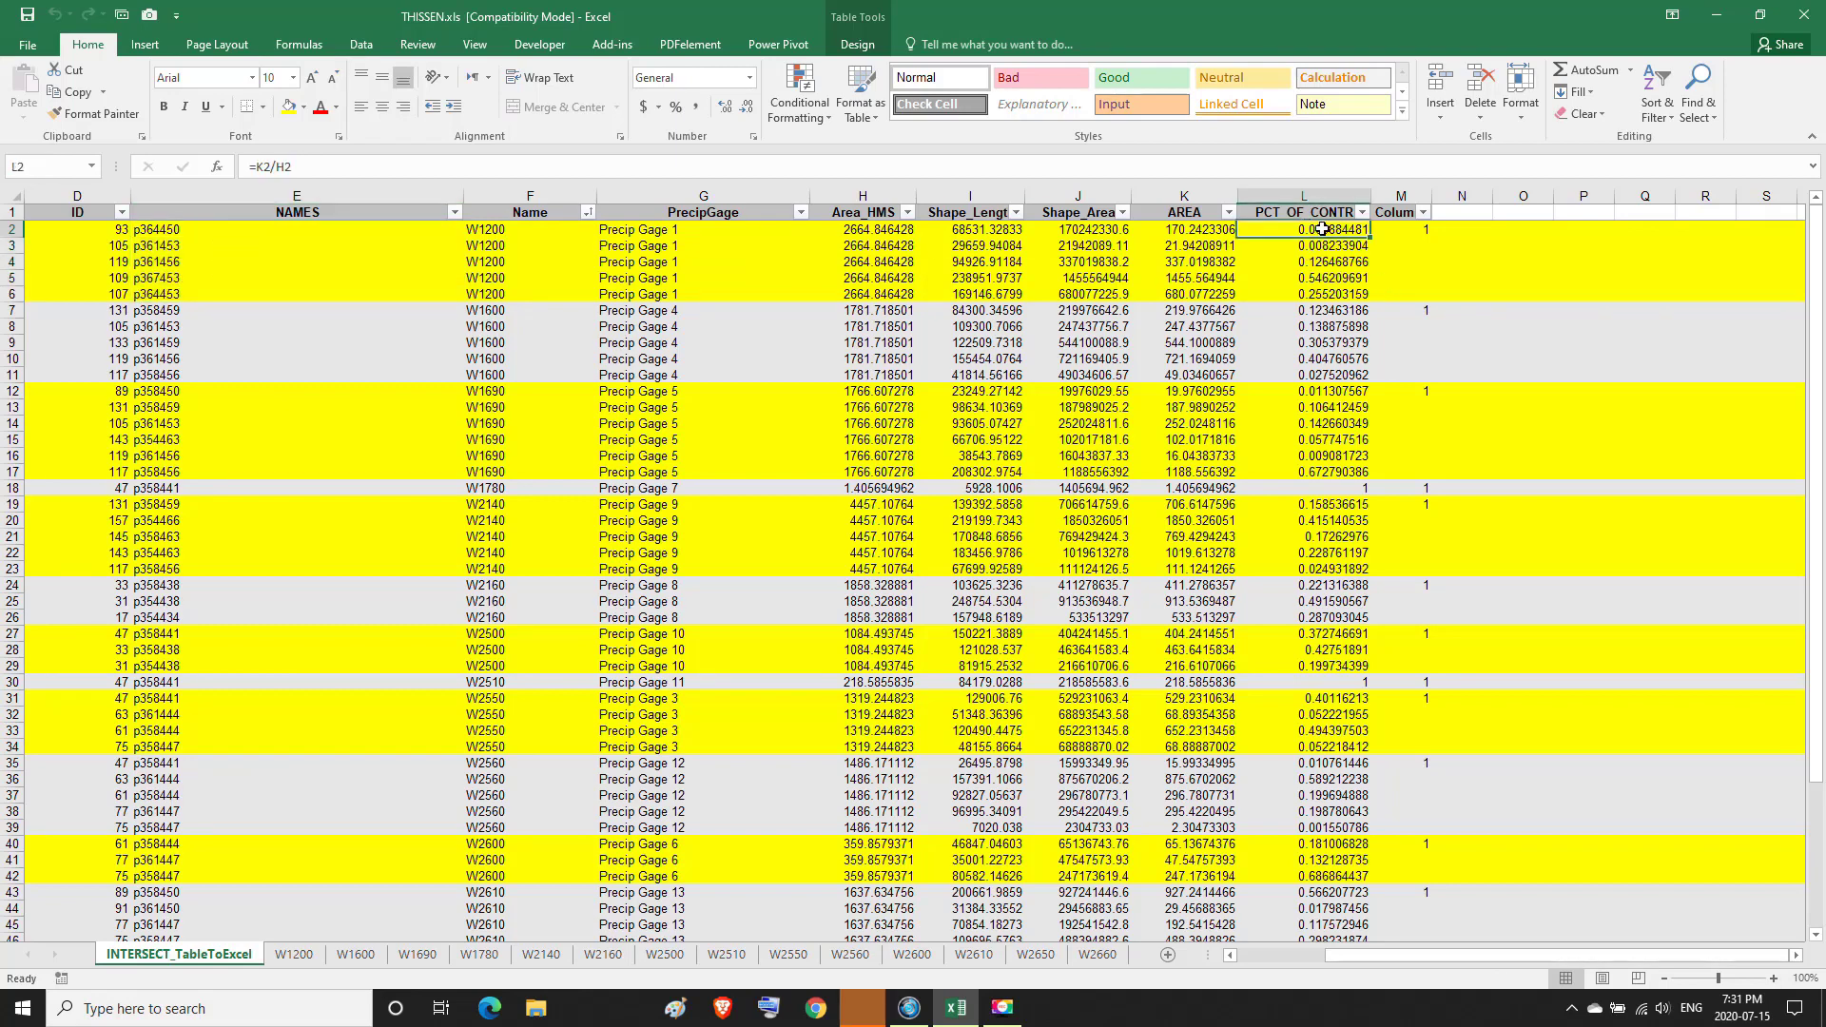
drag(1322, 229, 1324, 290)
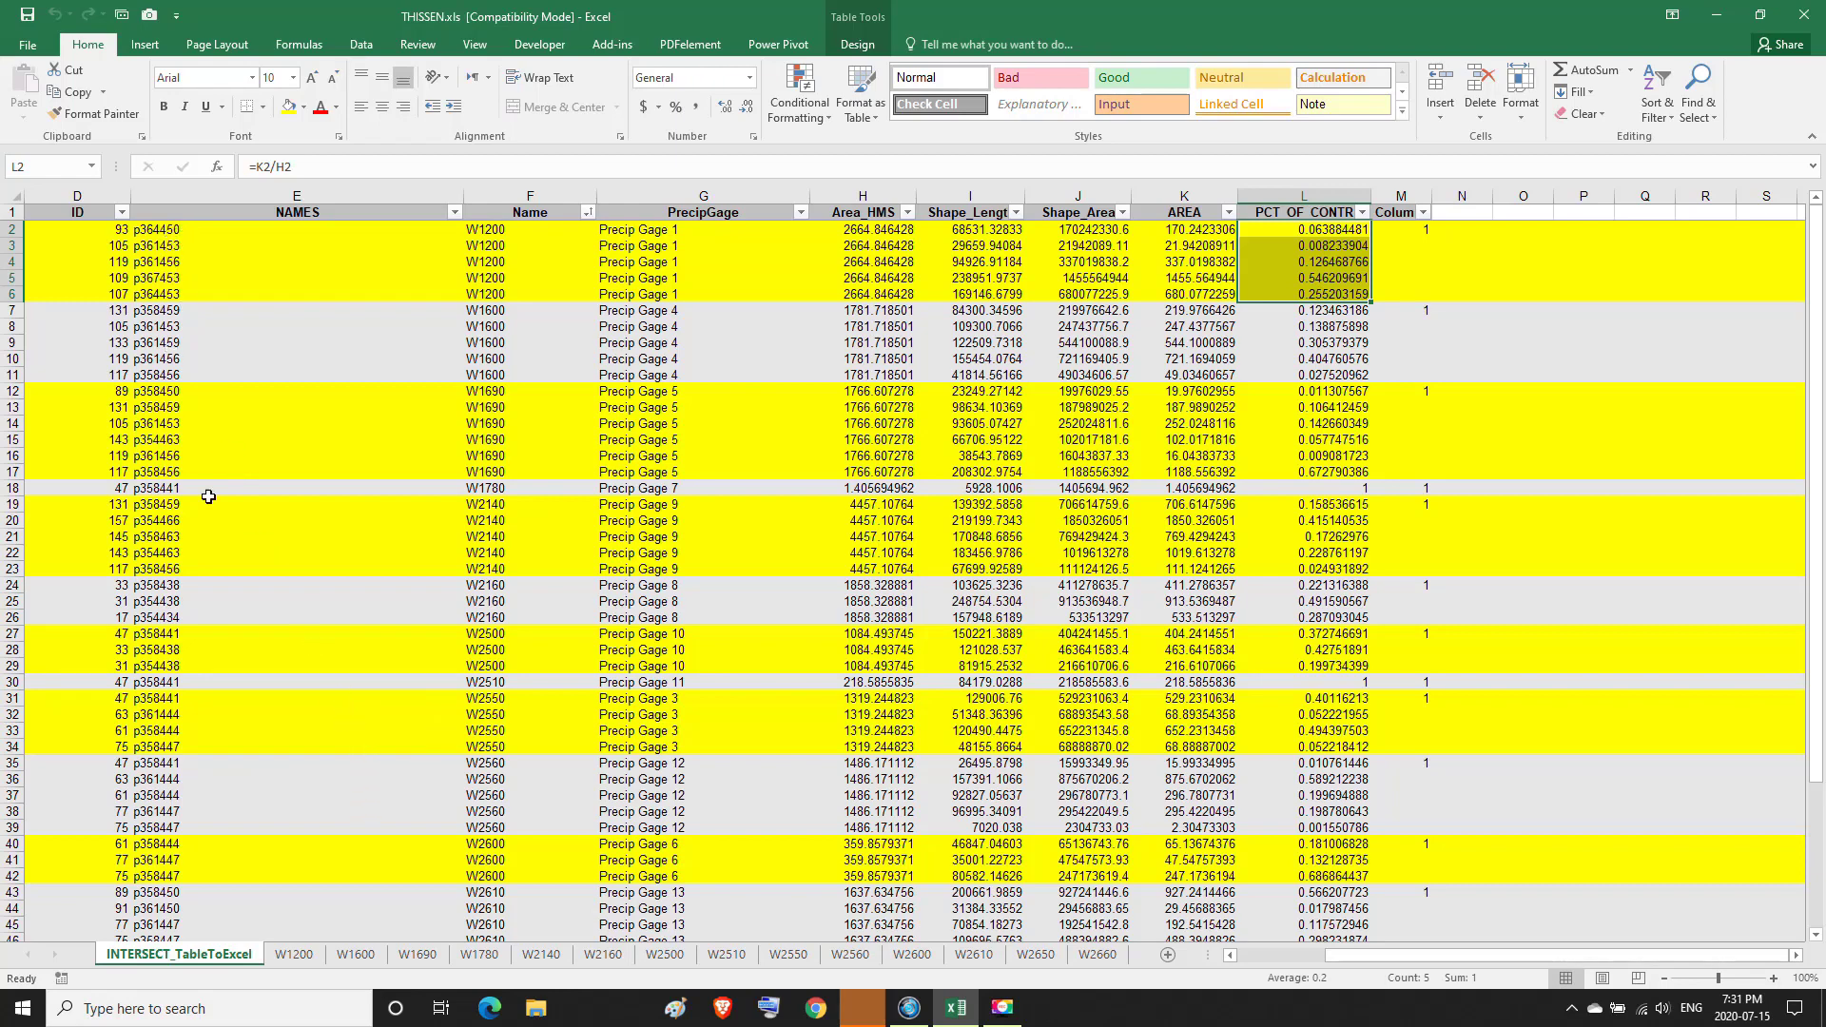
Enter the header DATE in cell A1 of the W1200 sheet.
click(291, 955)
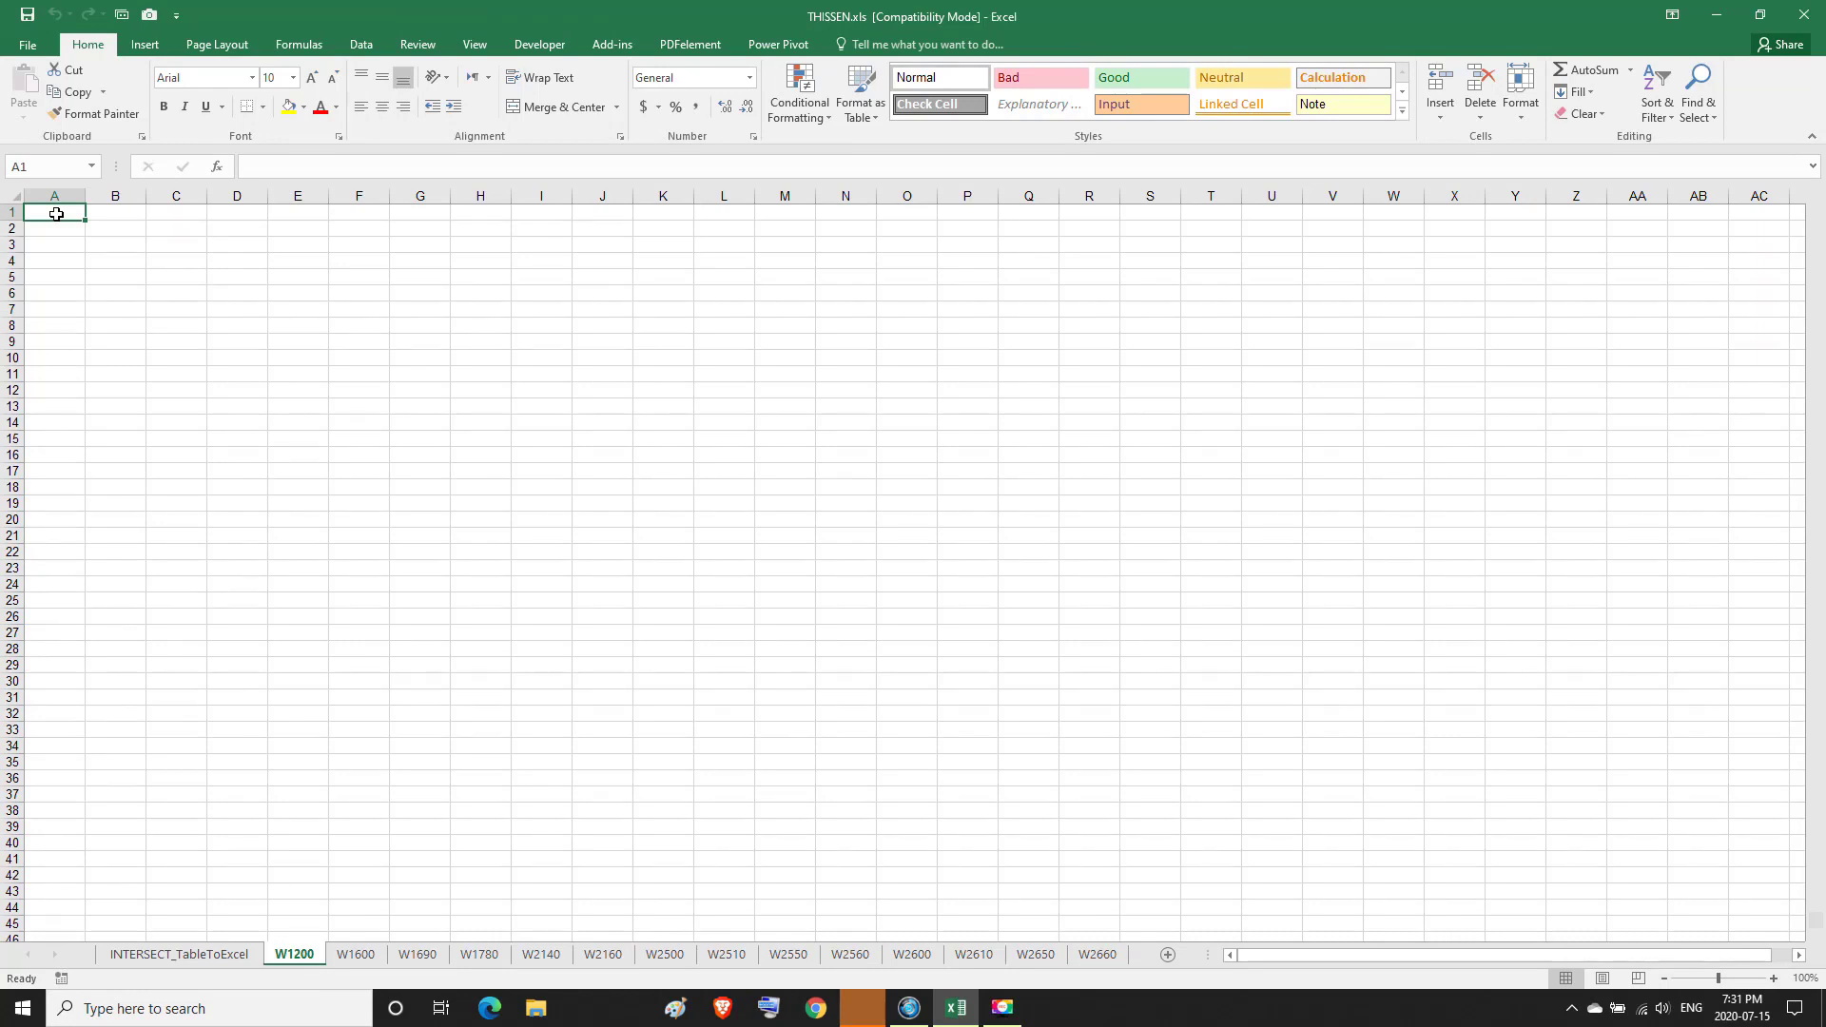
text(DA)
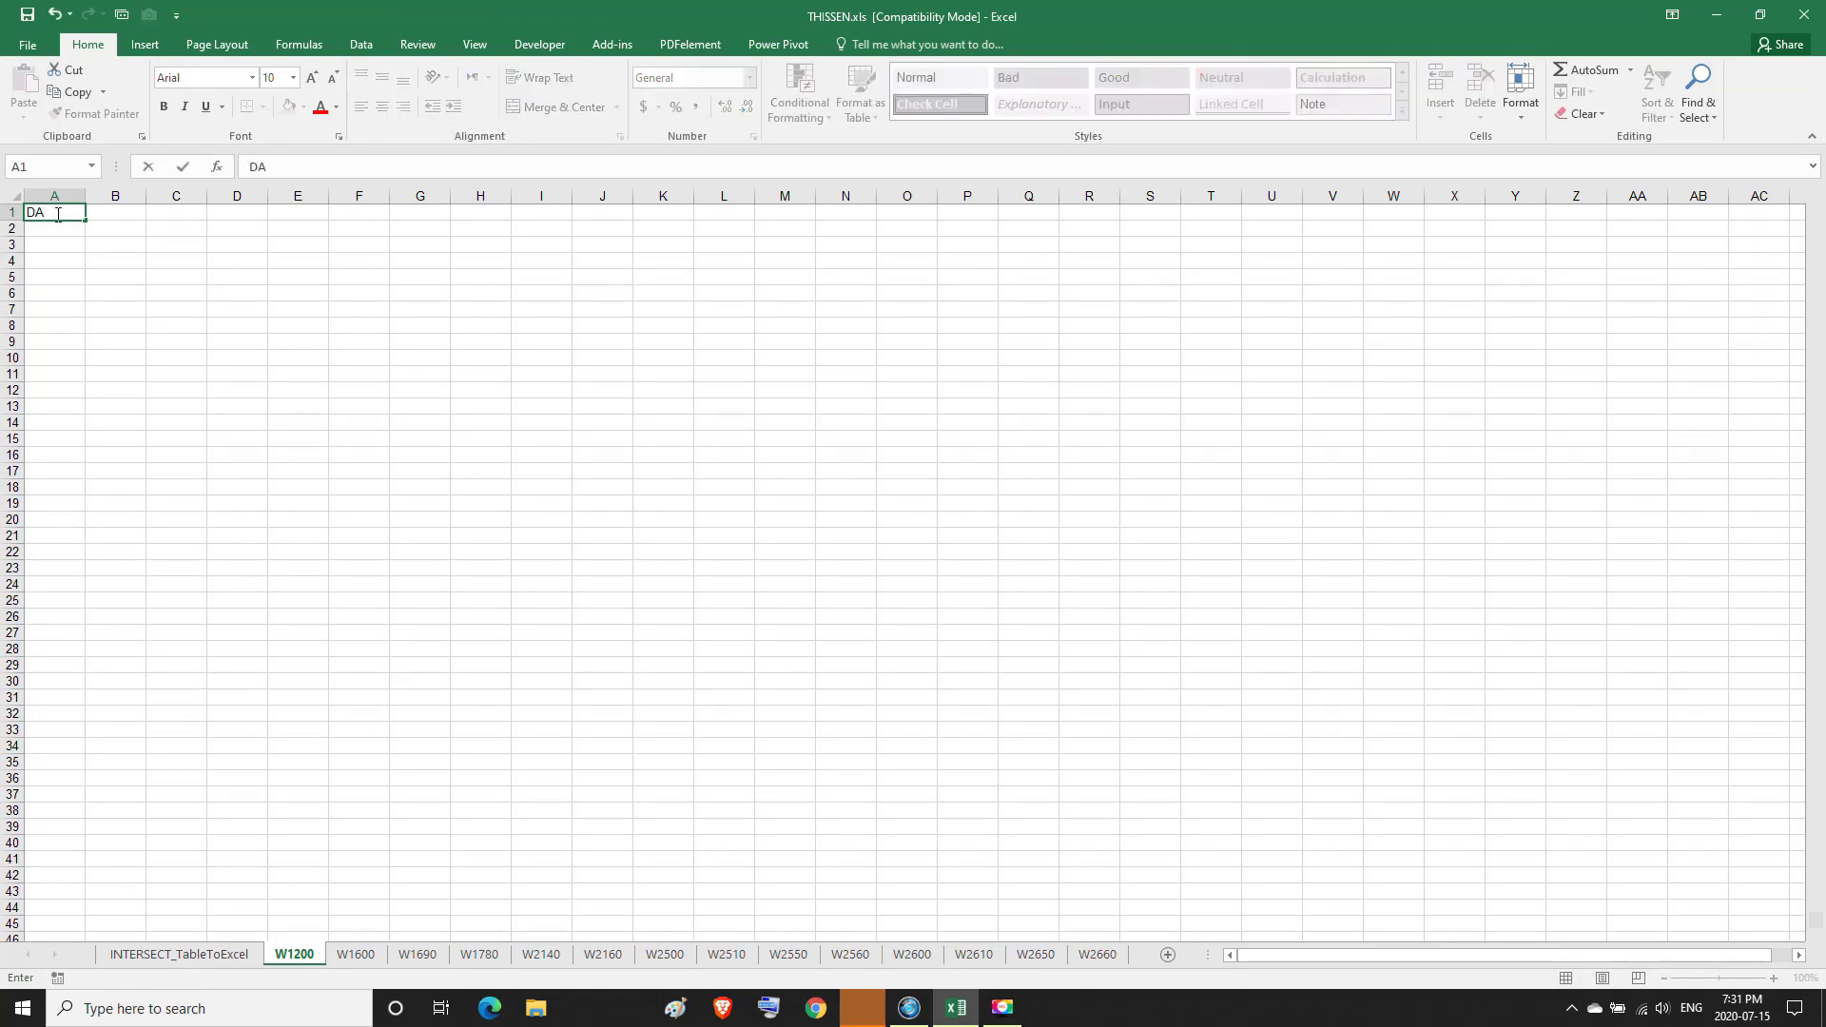
text(TE)
Copy W1200's five station names from E2:E6 of INTERSECT_TableToExcel and paste them transposed from cell B1 of the W1200 sheet.
click(169, 956)
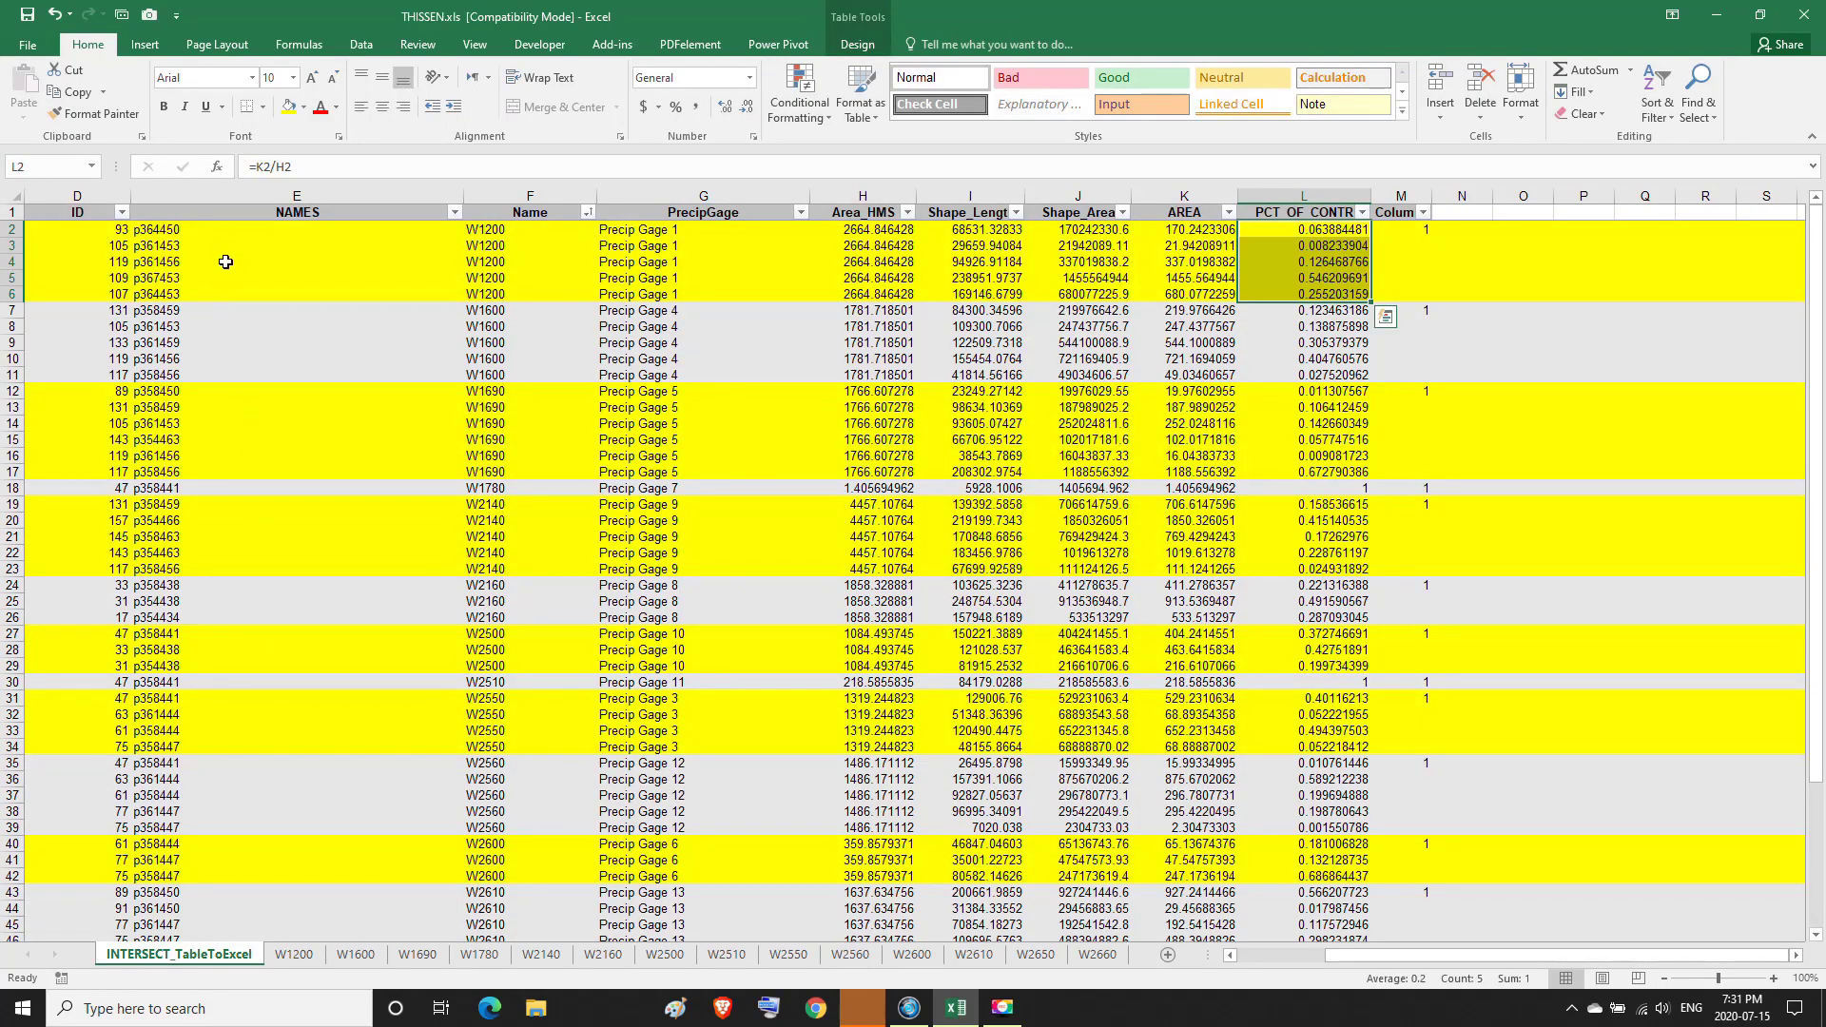
drag(225, 231, 229, 291)
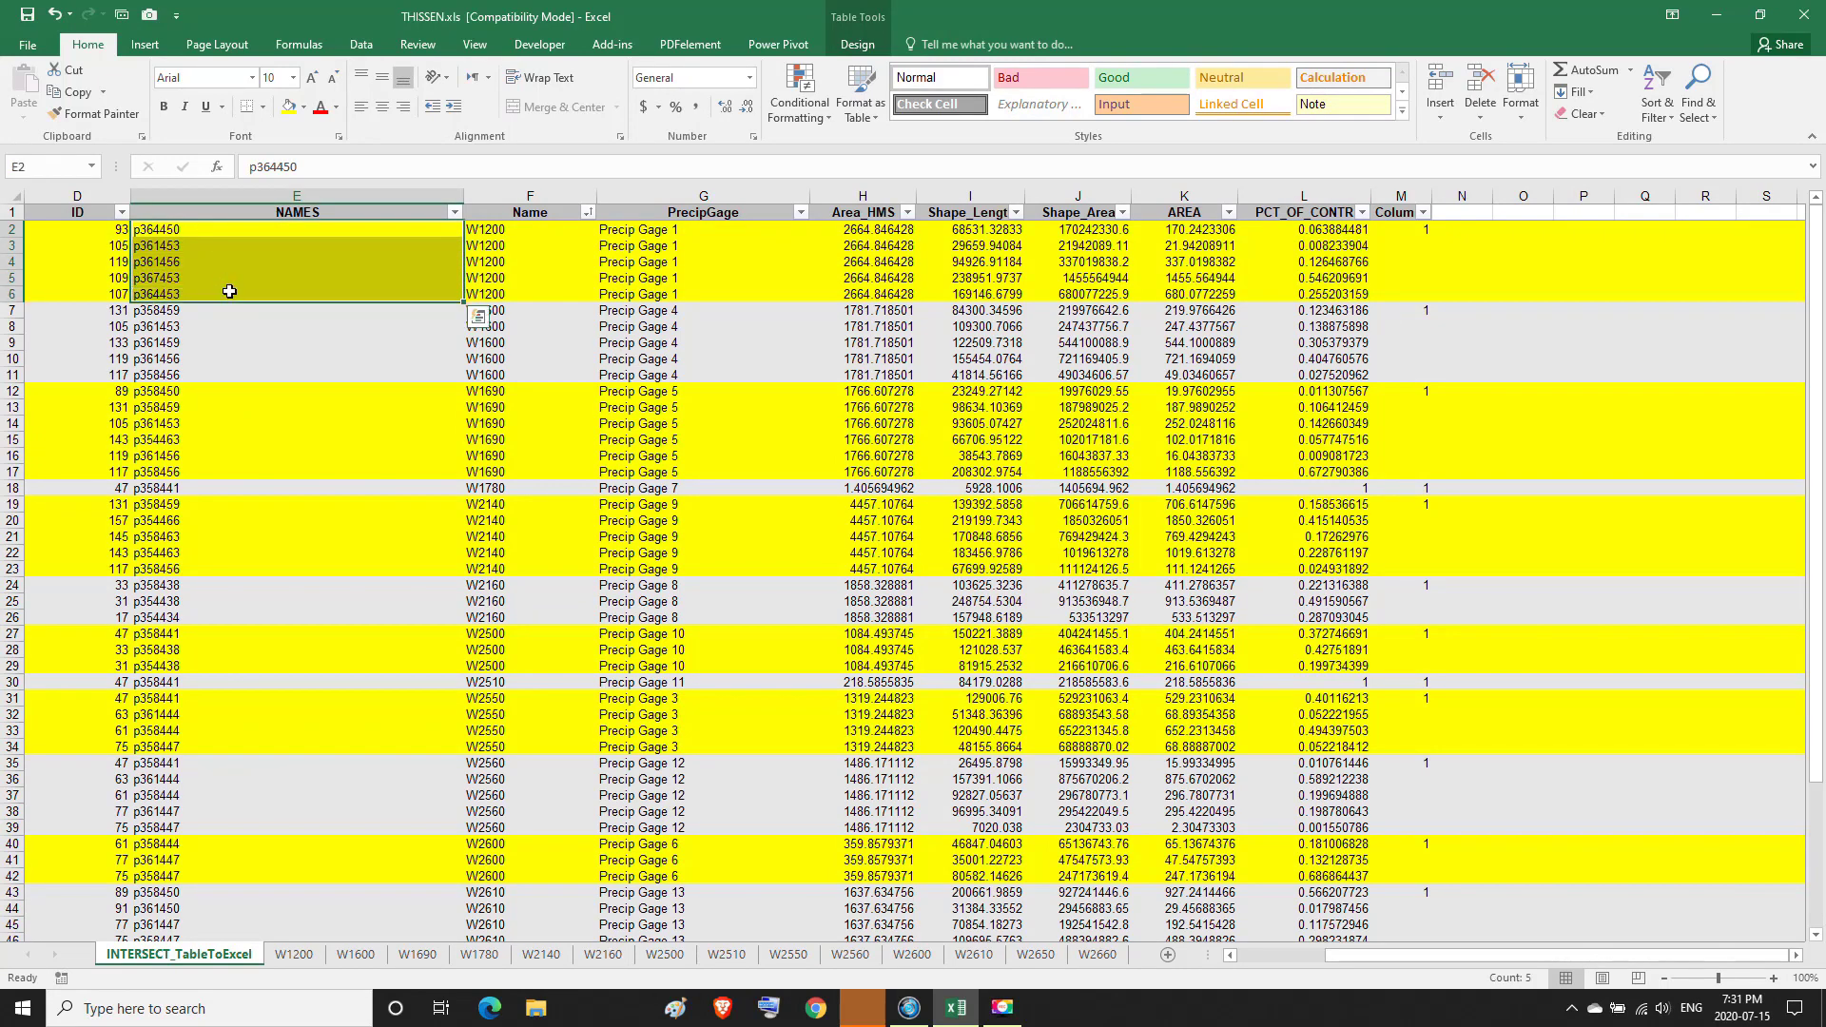
click(79, 92)
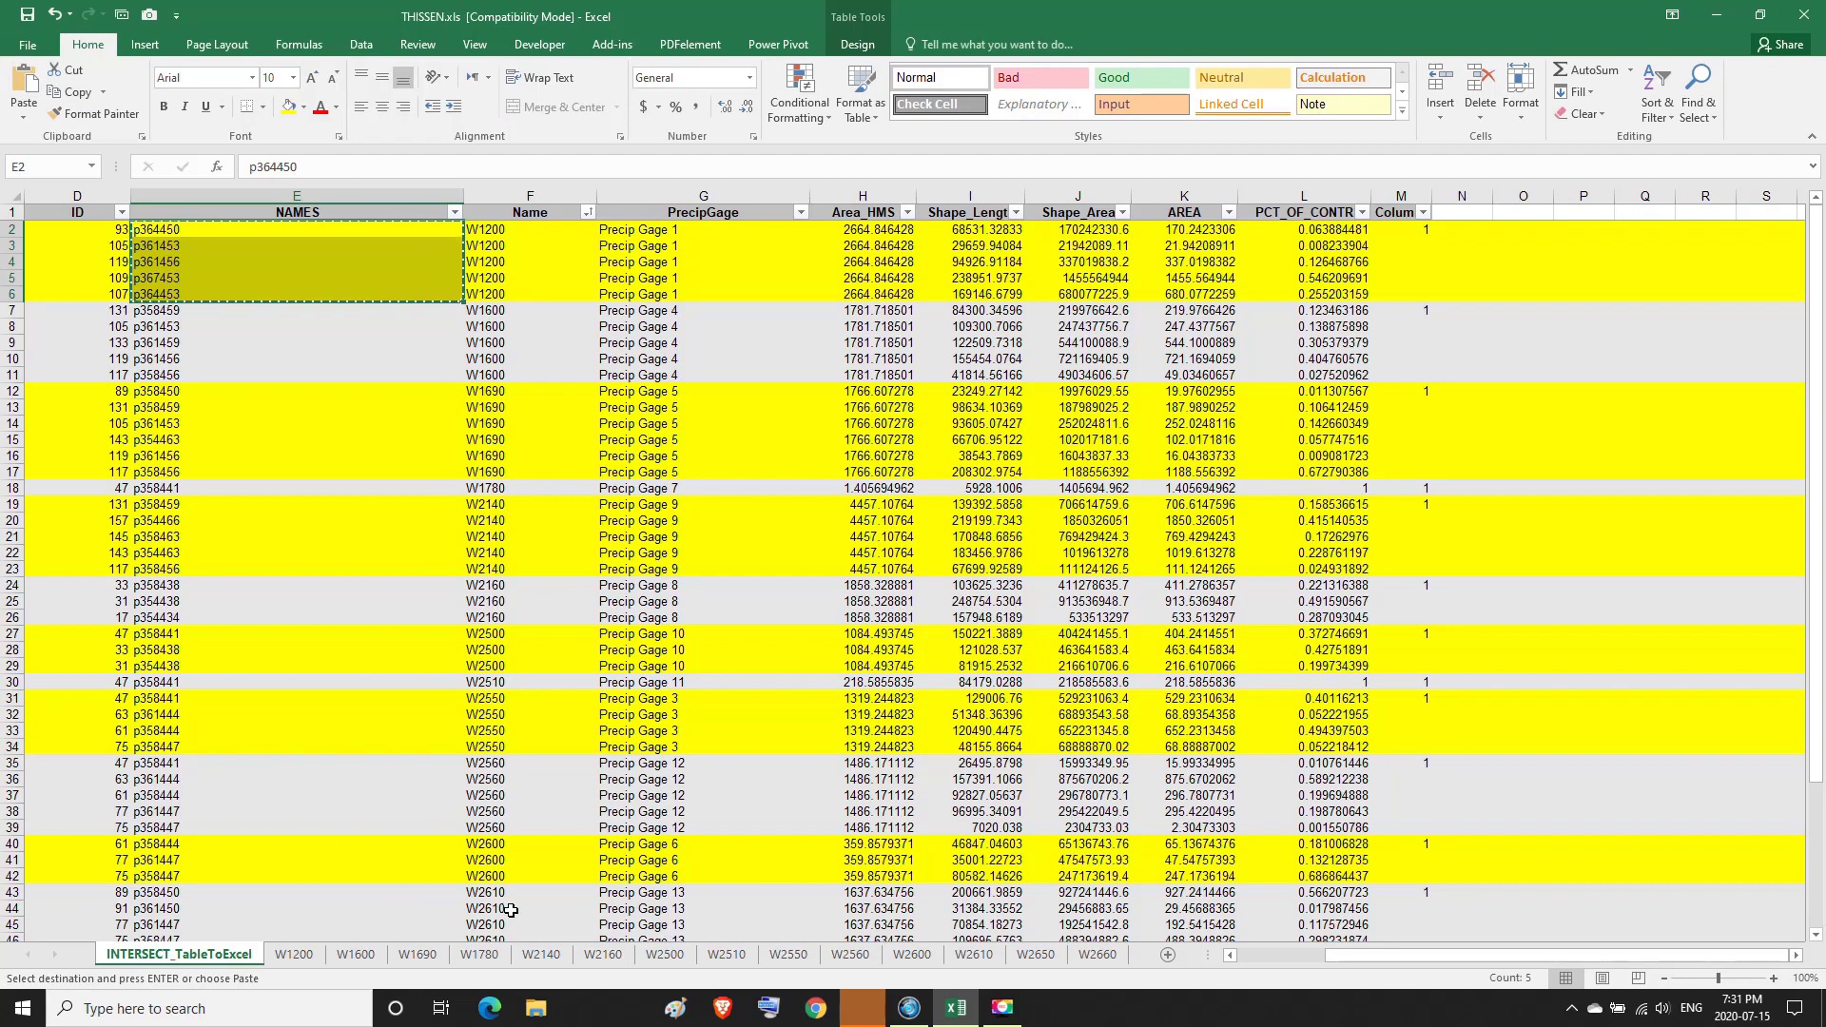
click(292, 953)
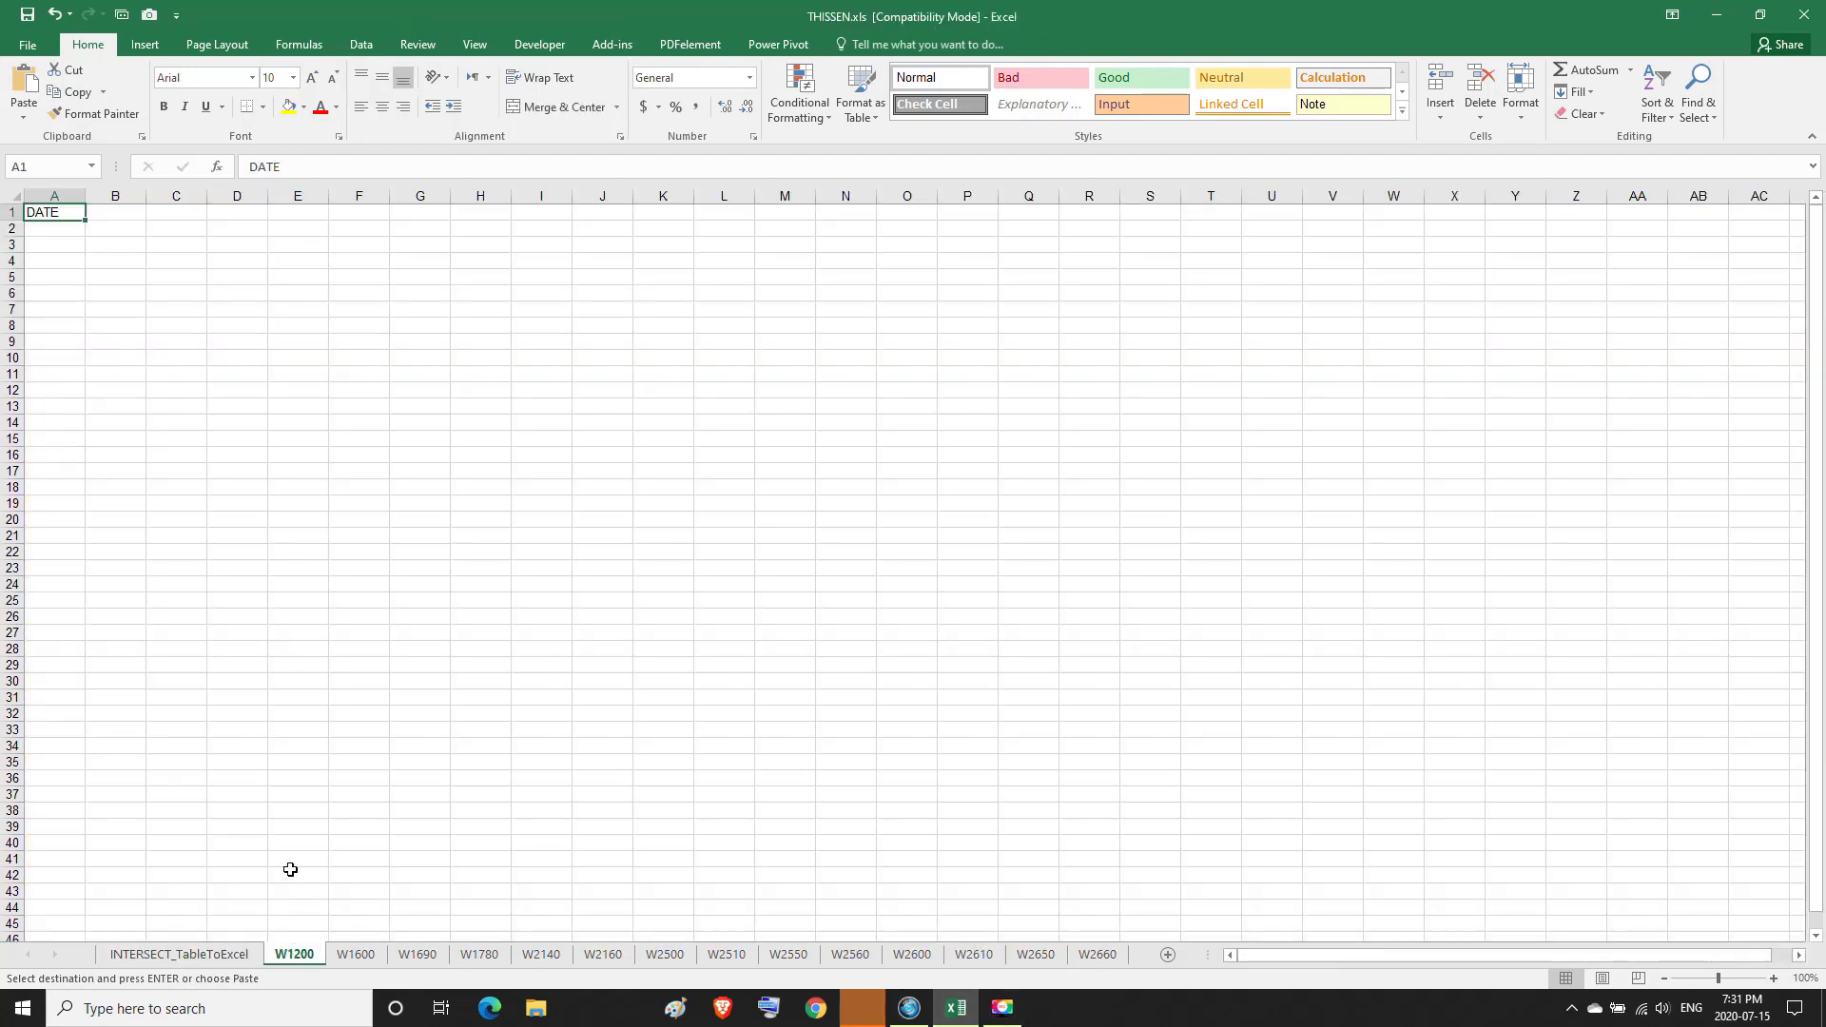
click(119, 215)
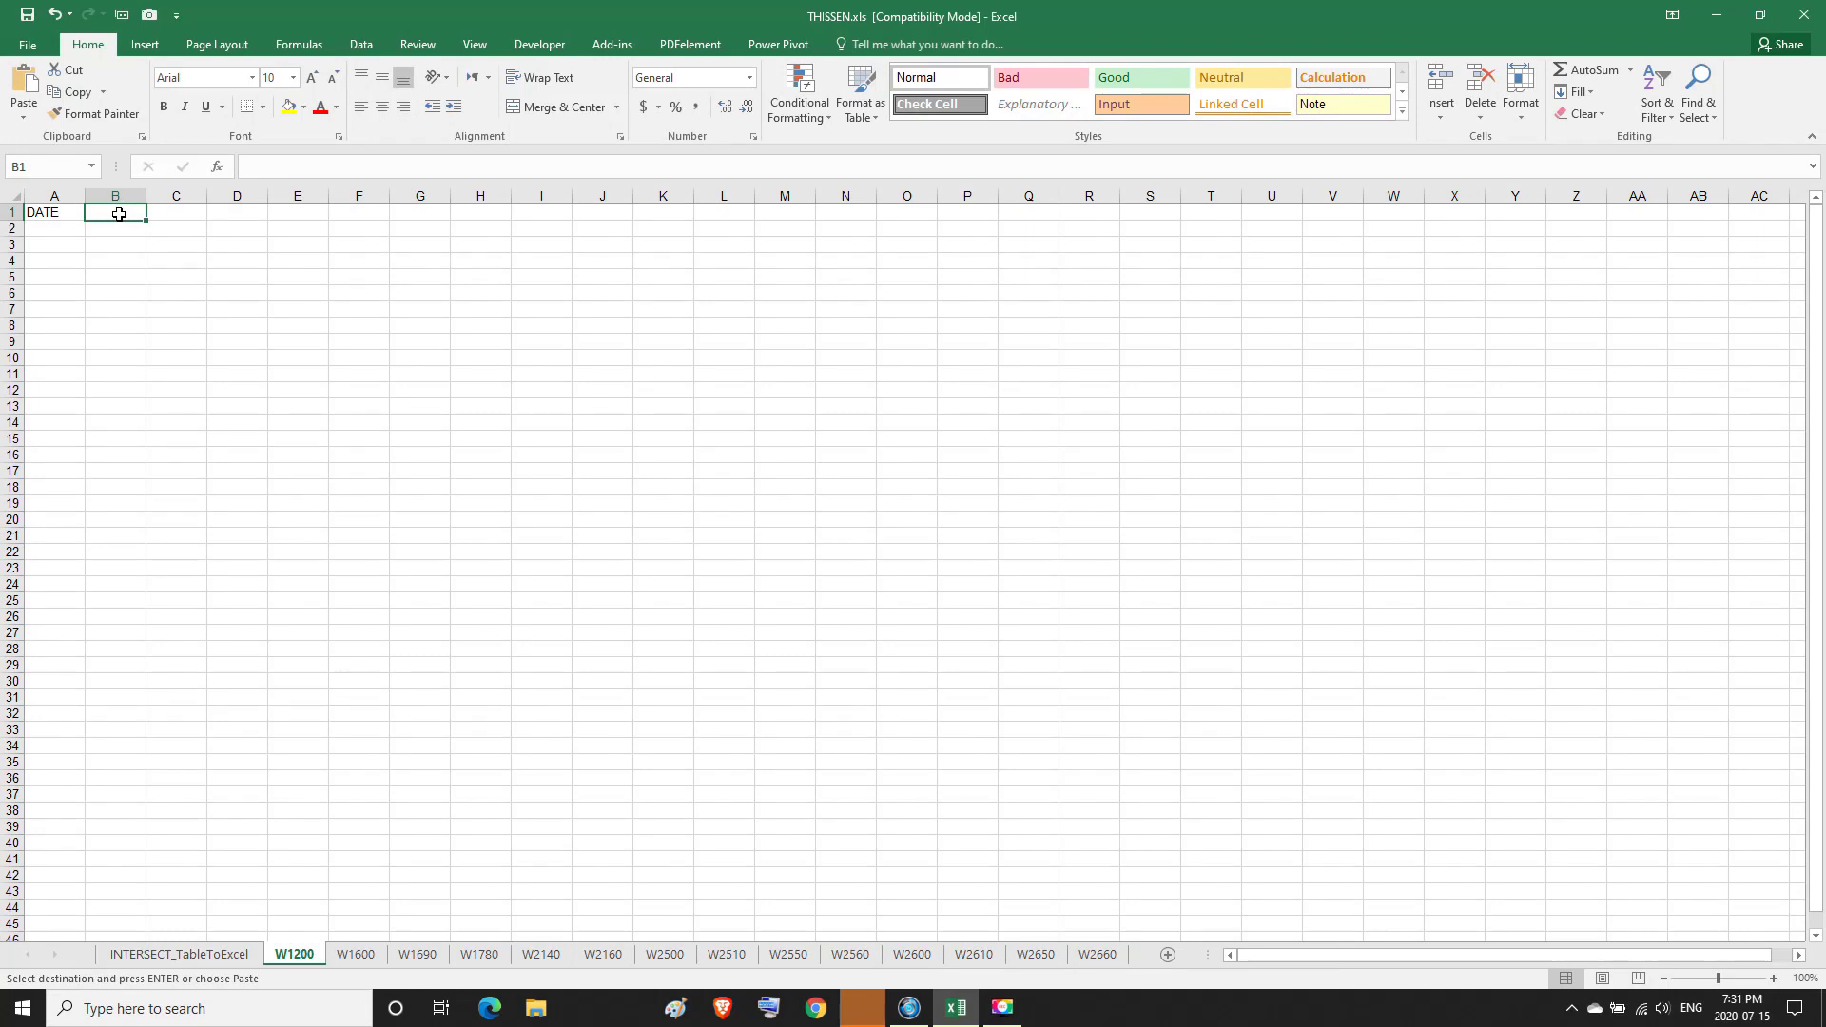
click(24, 111)
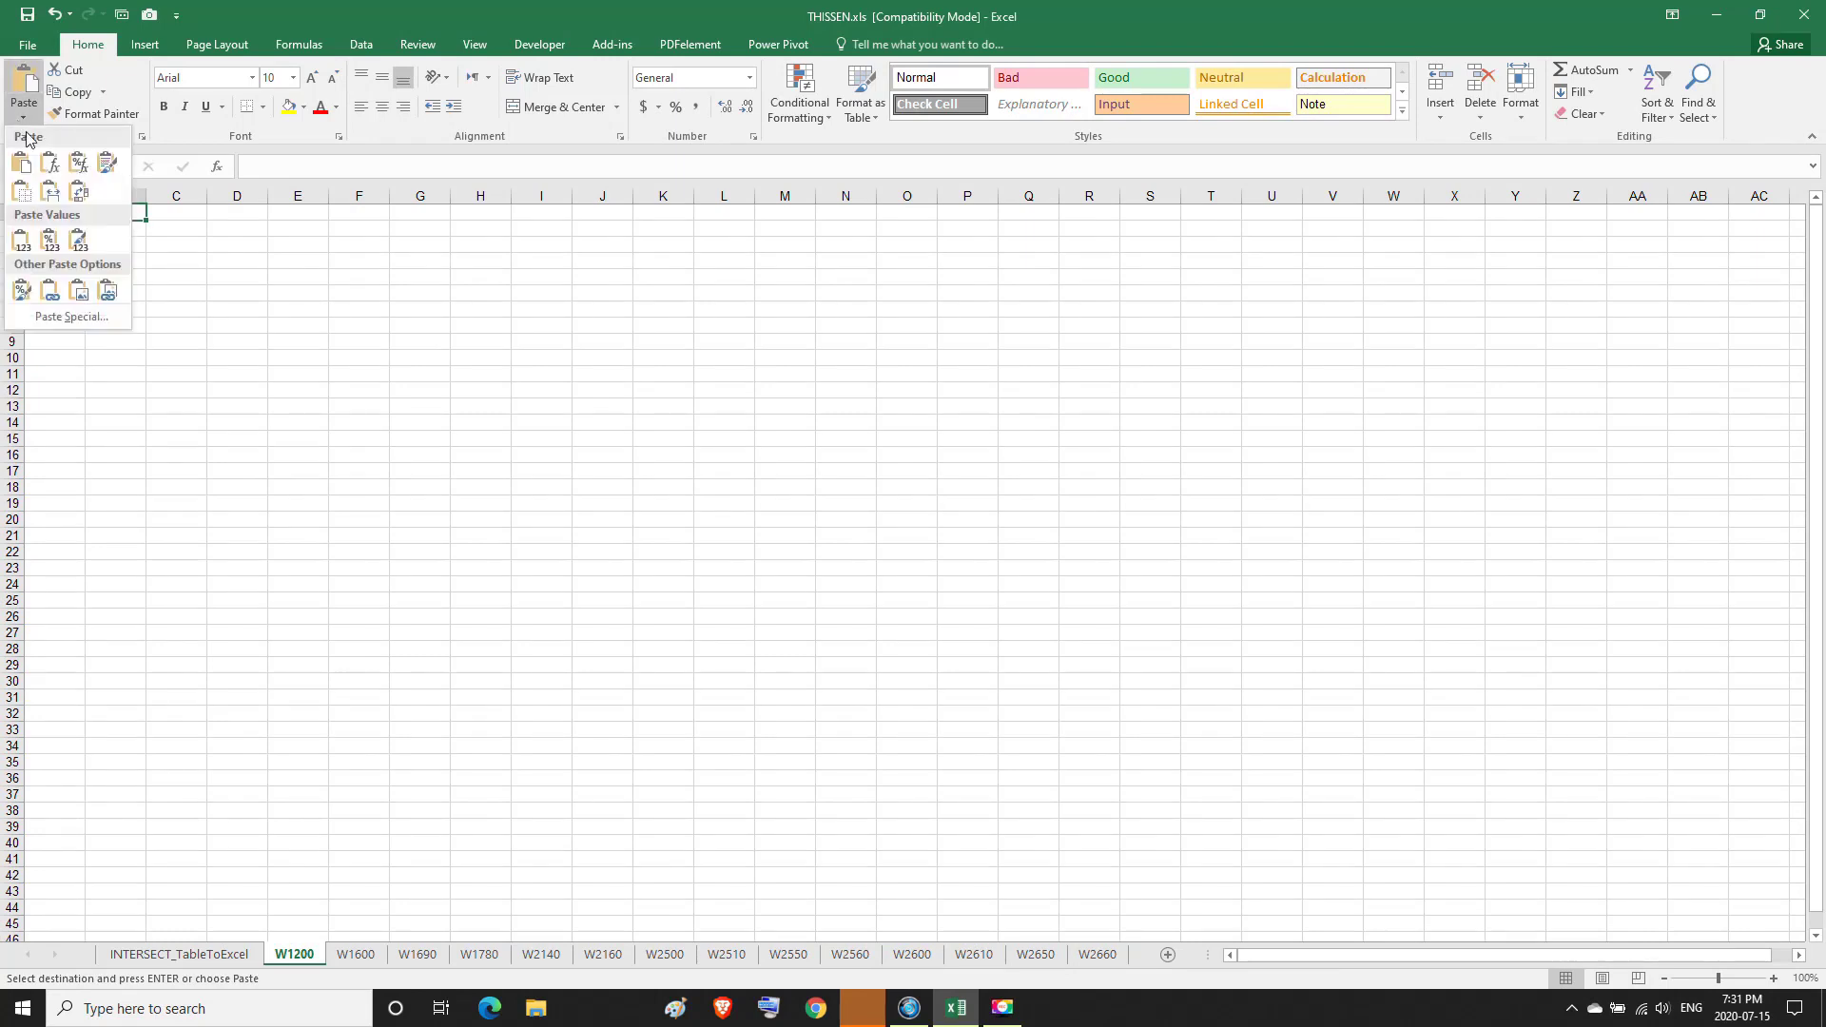
click(78, 194)
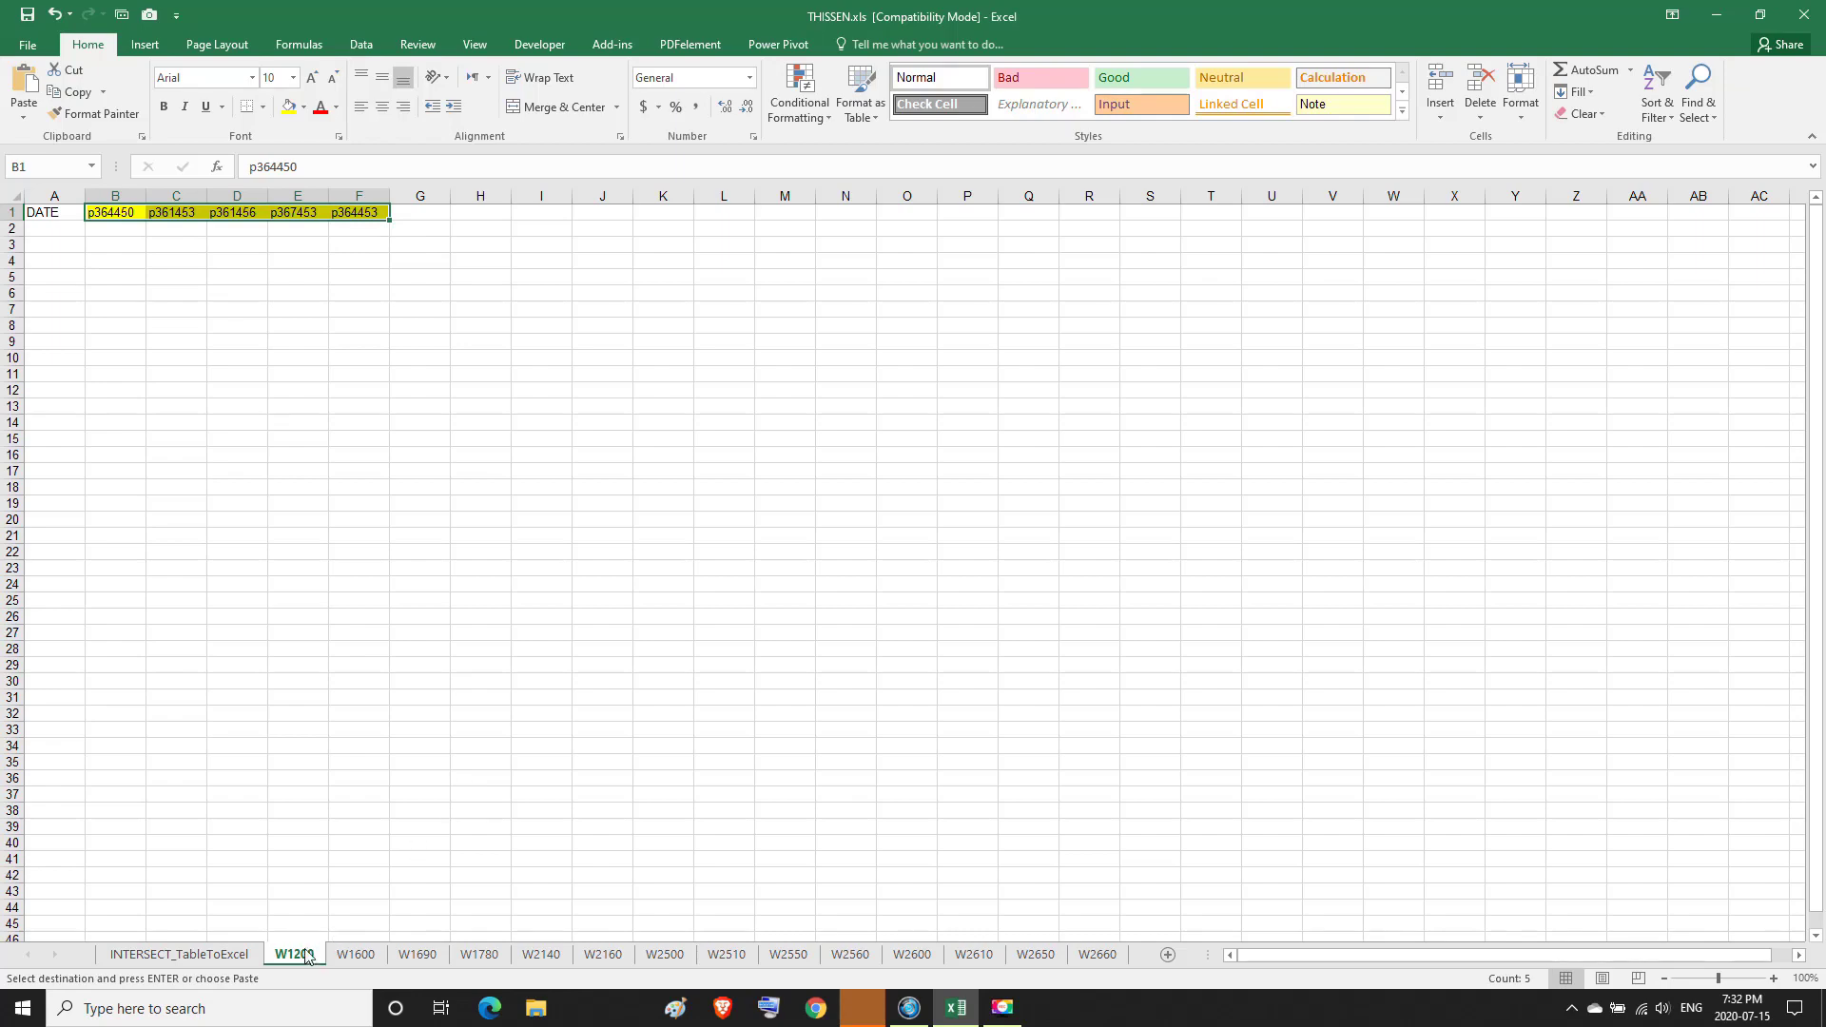
Copy W1200's contribution fractions from L2:L6 of INTERSECT_TableToExcel and paste them as values from cell L4 of the W1200 sheet.
click(185, 954)
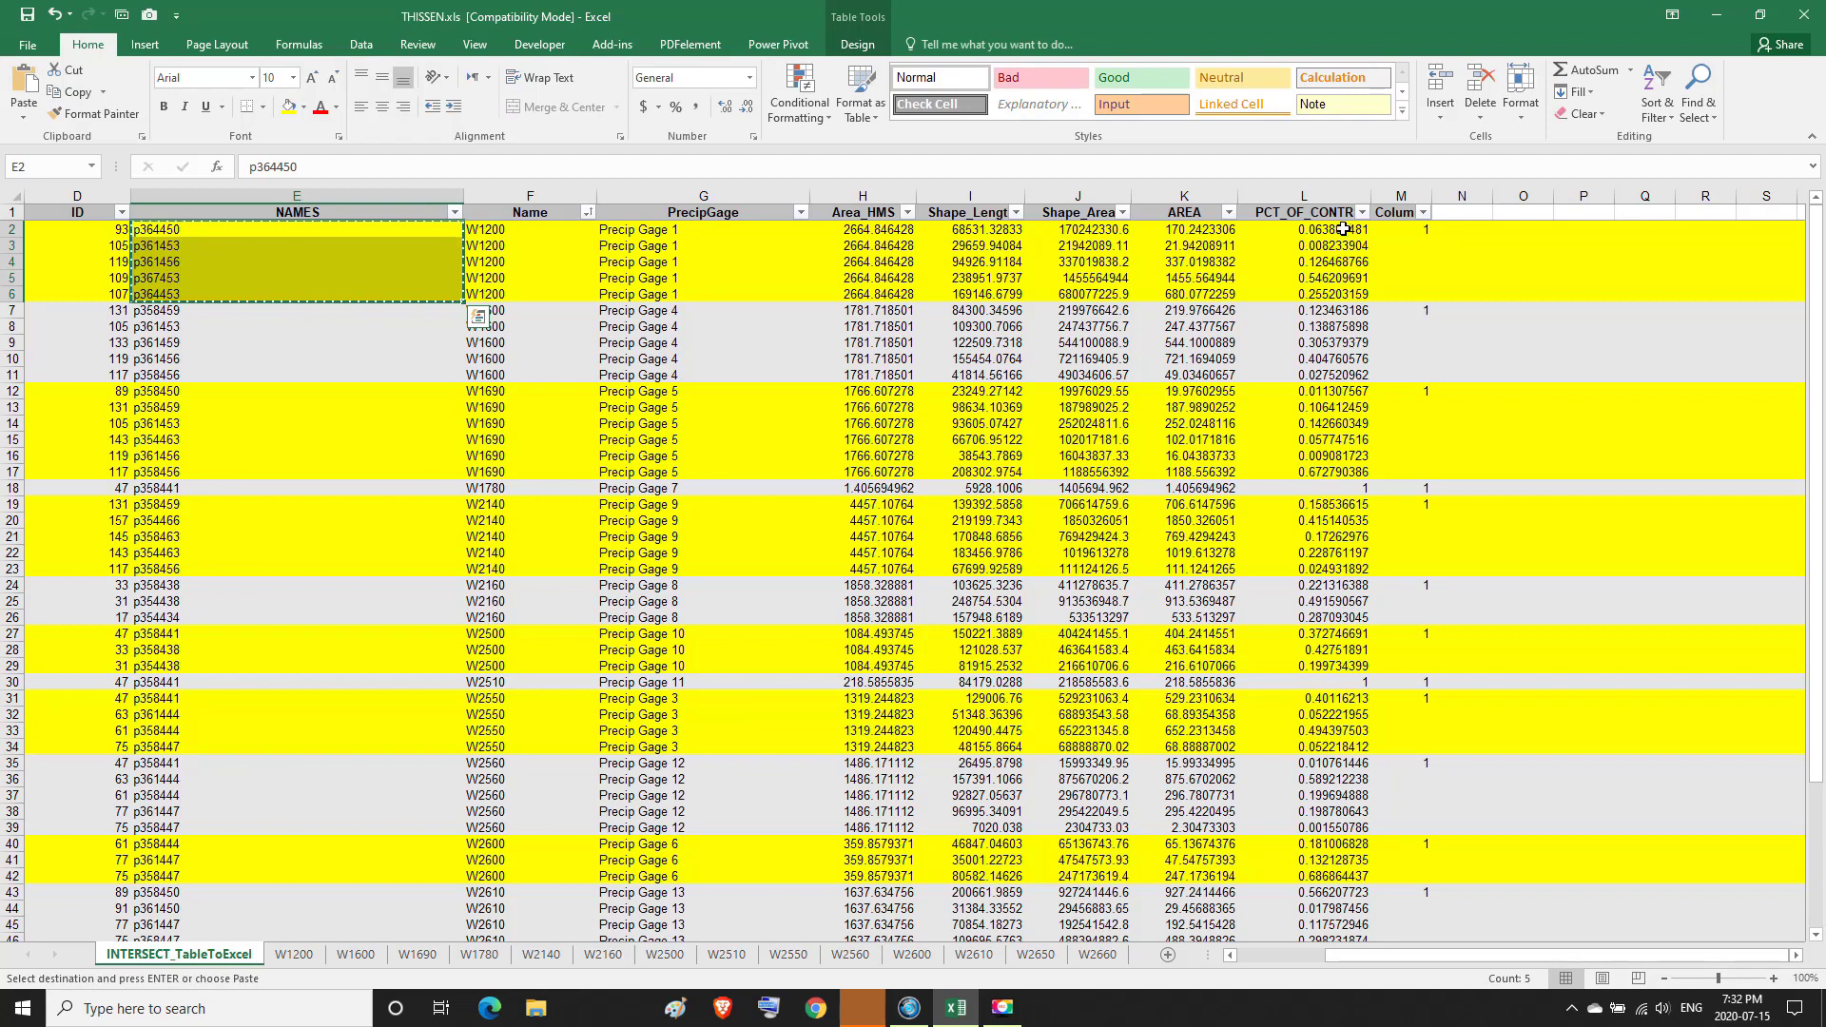
drag(1342, 229, 1343, 289)
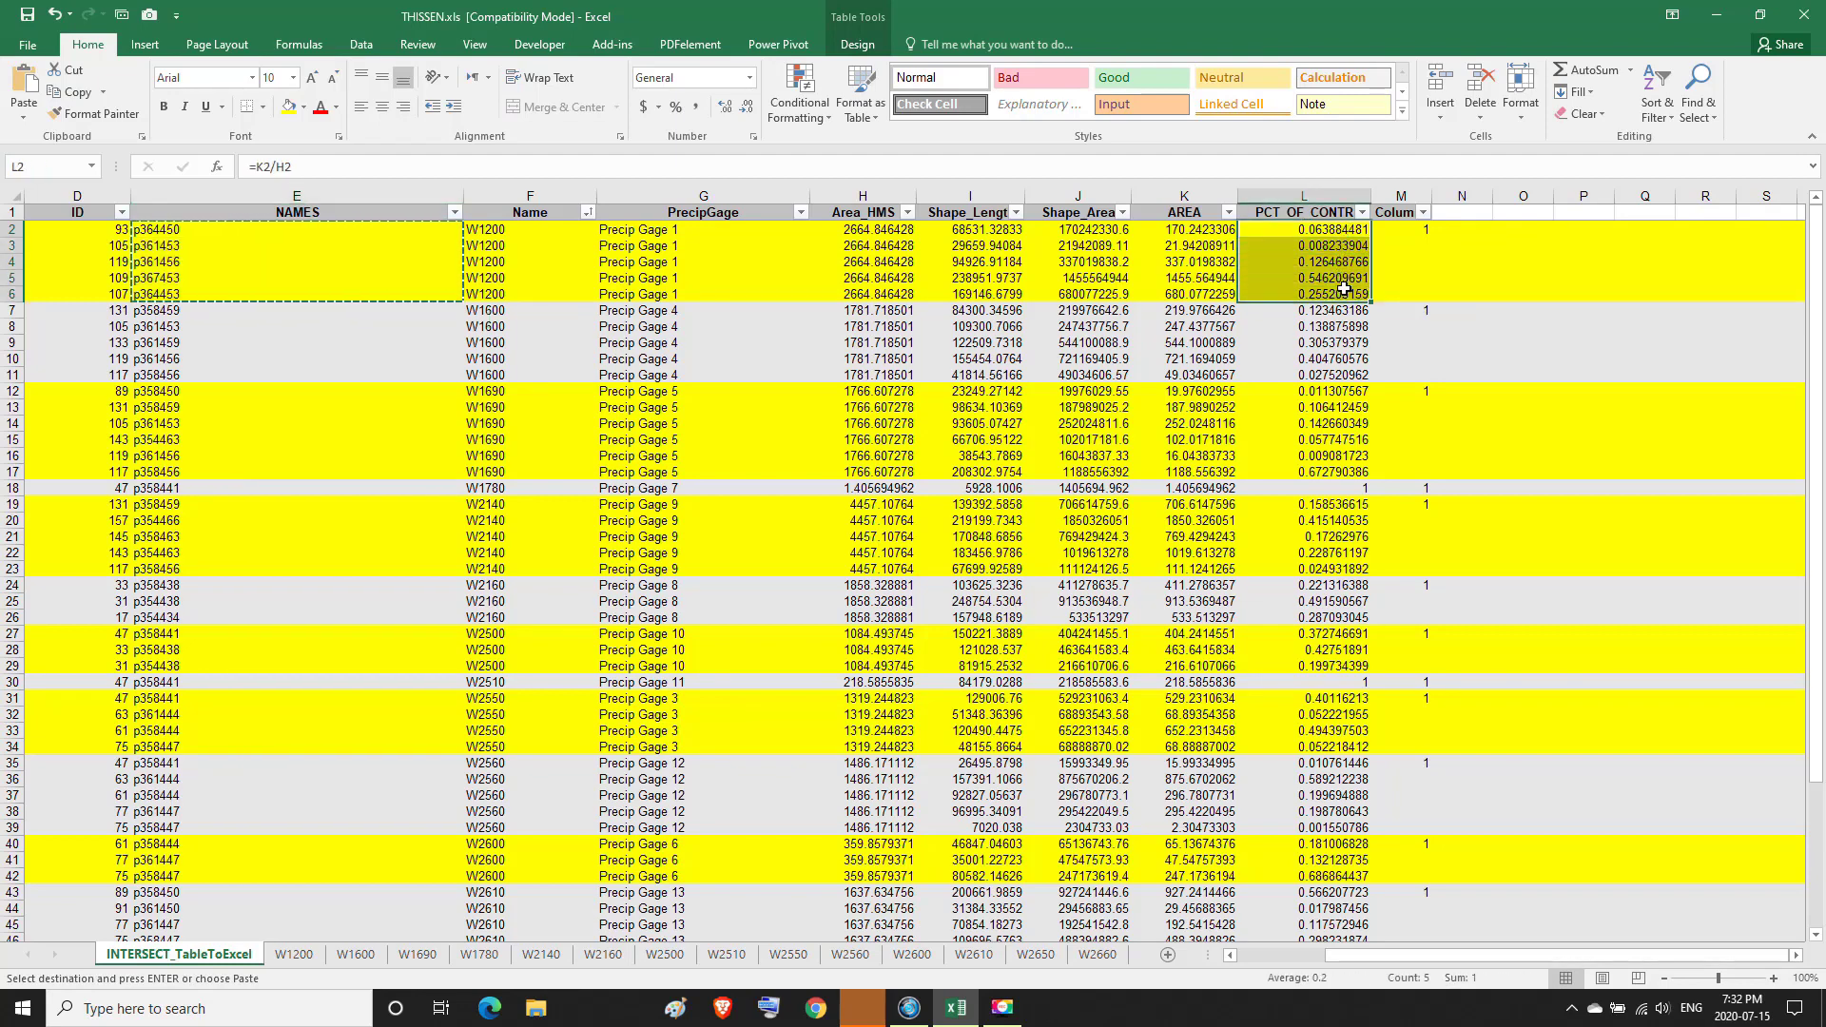
click(62, 94)
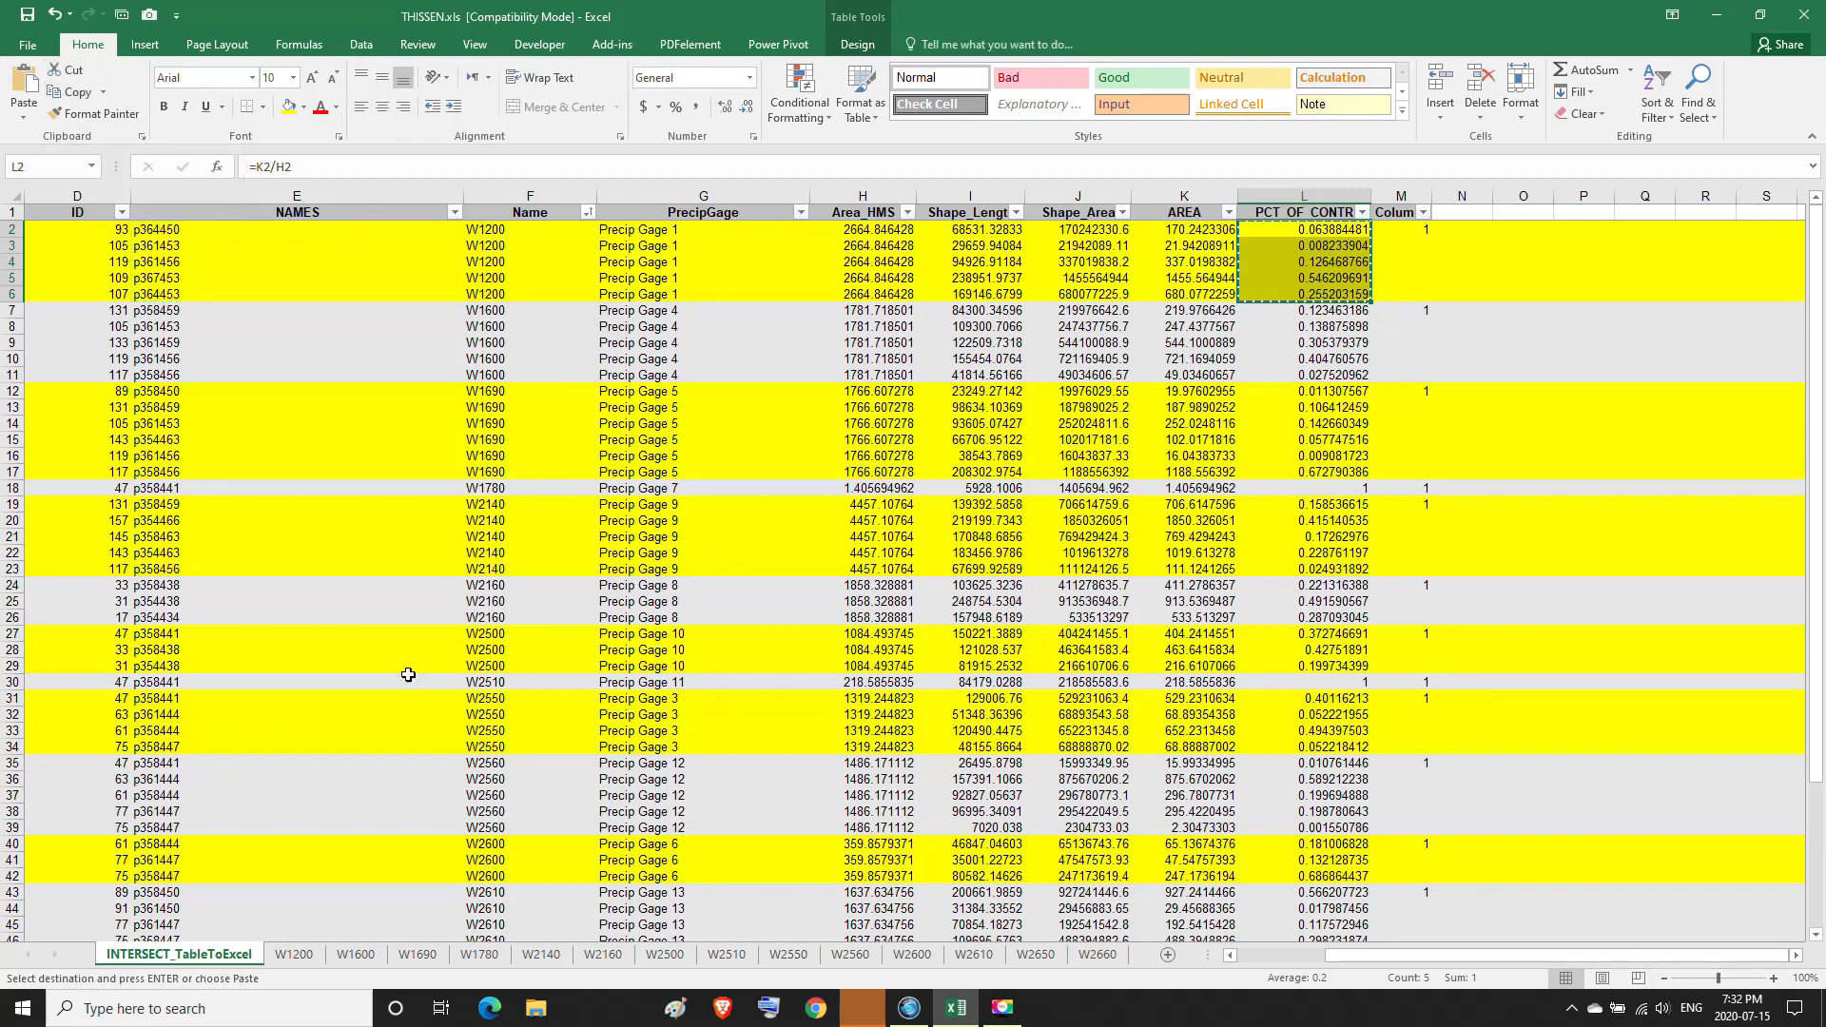
click(293, 954)
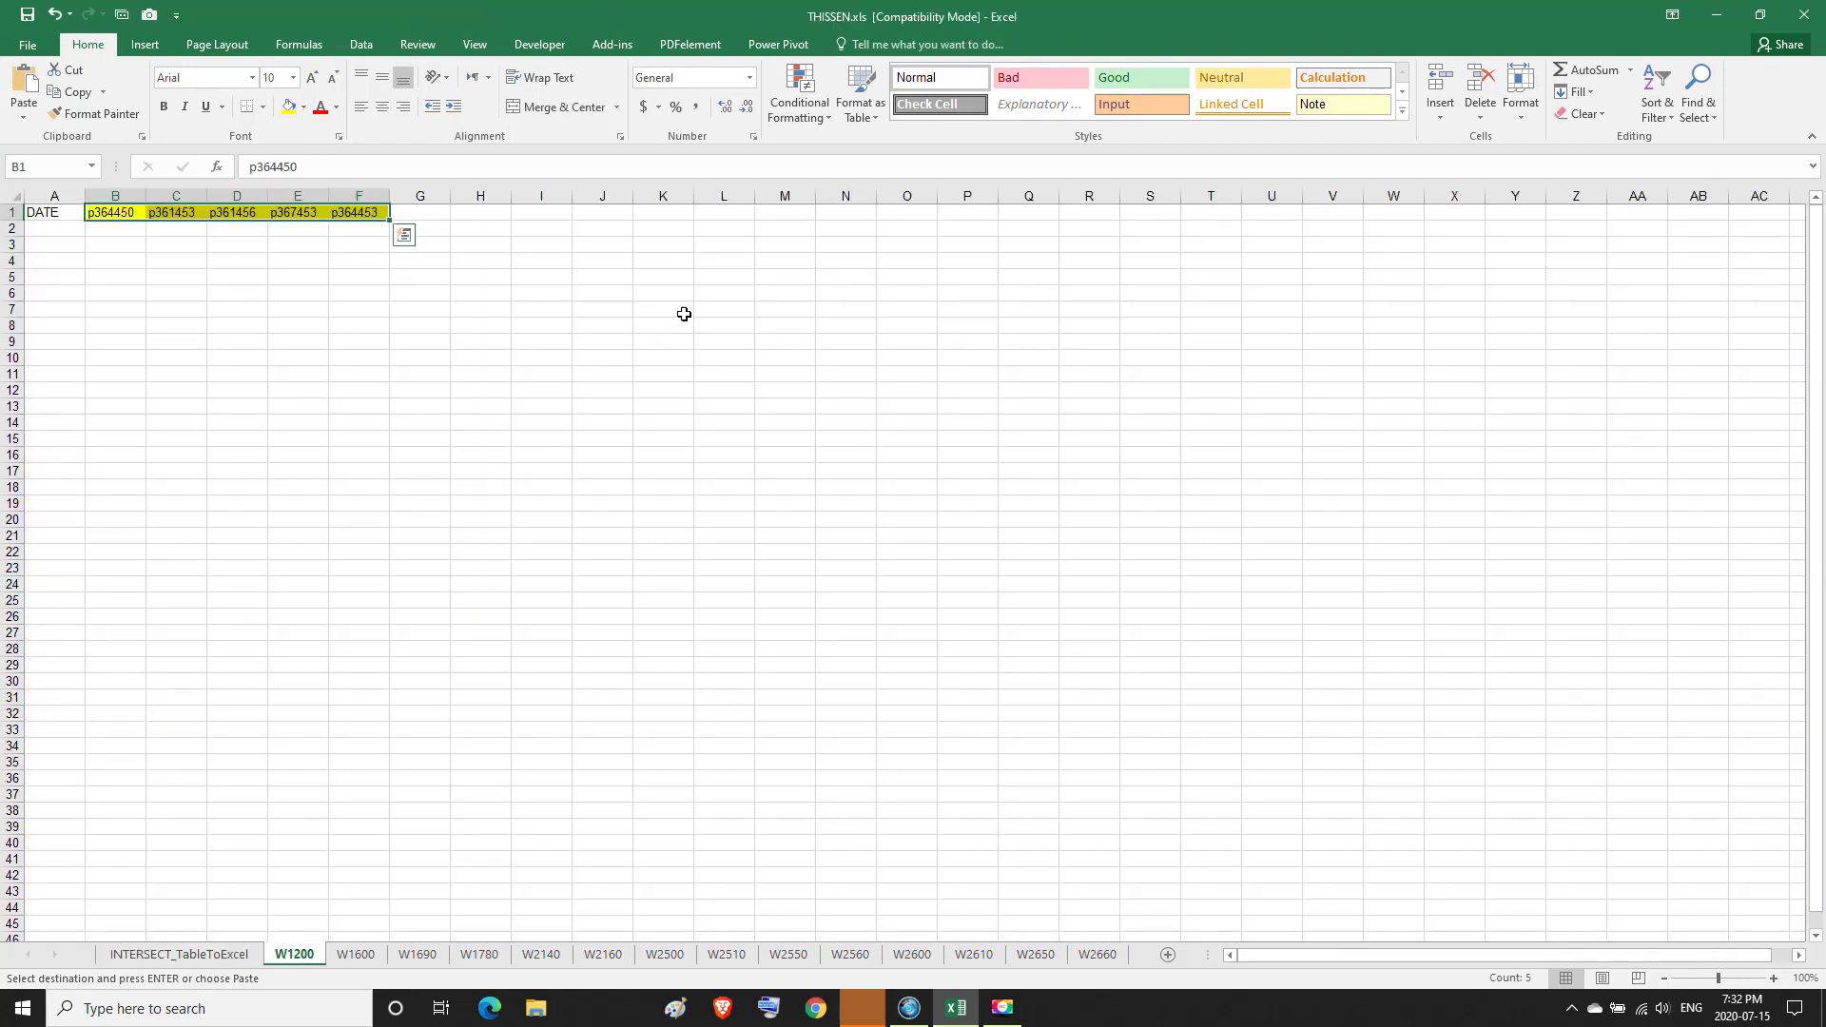
click(726, 265)
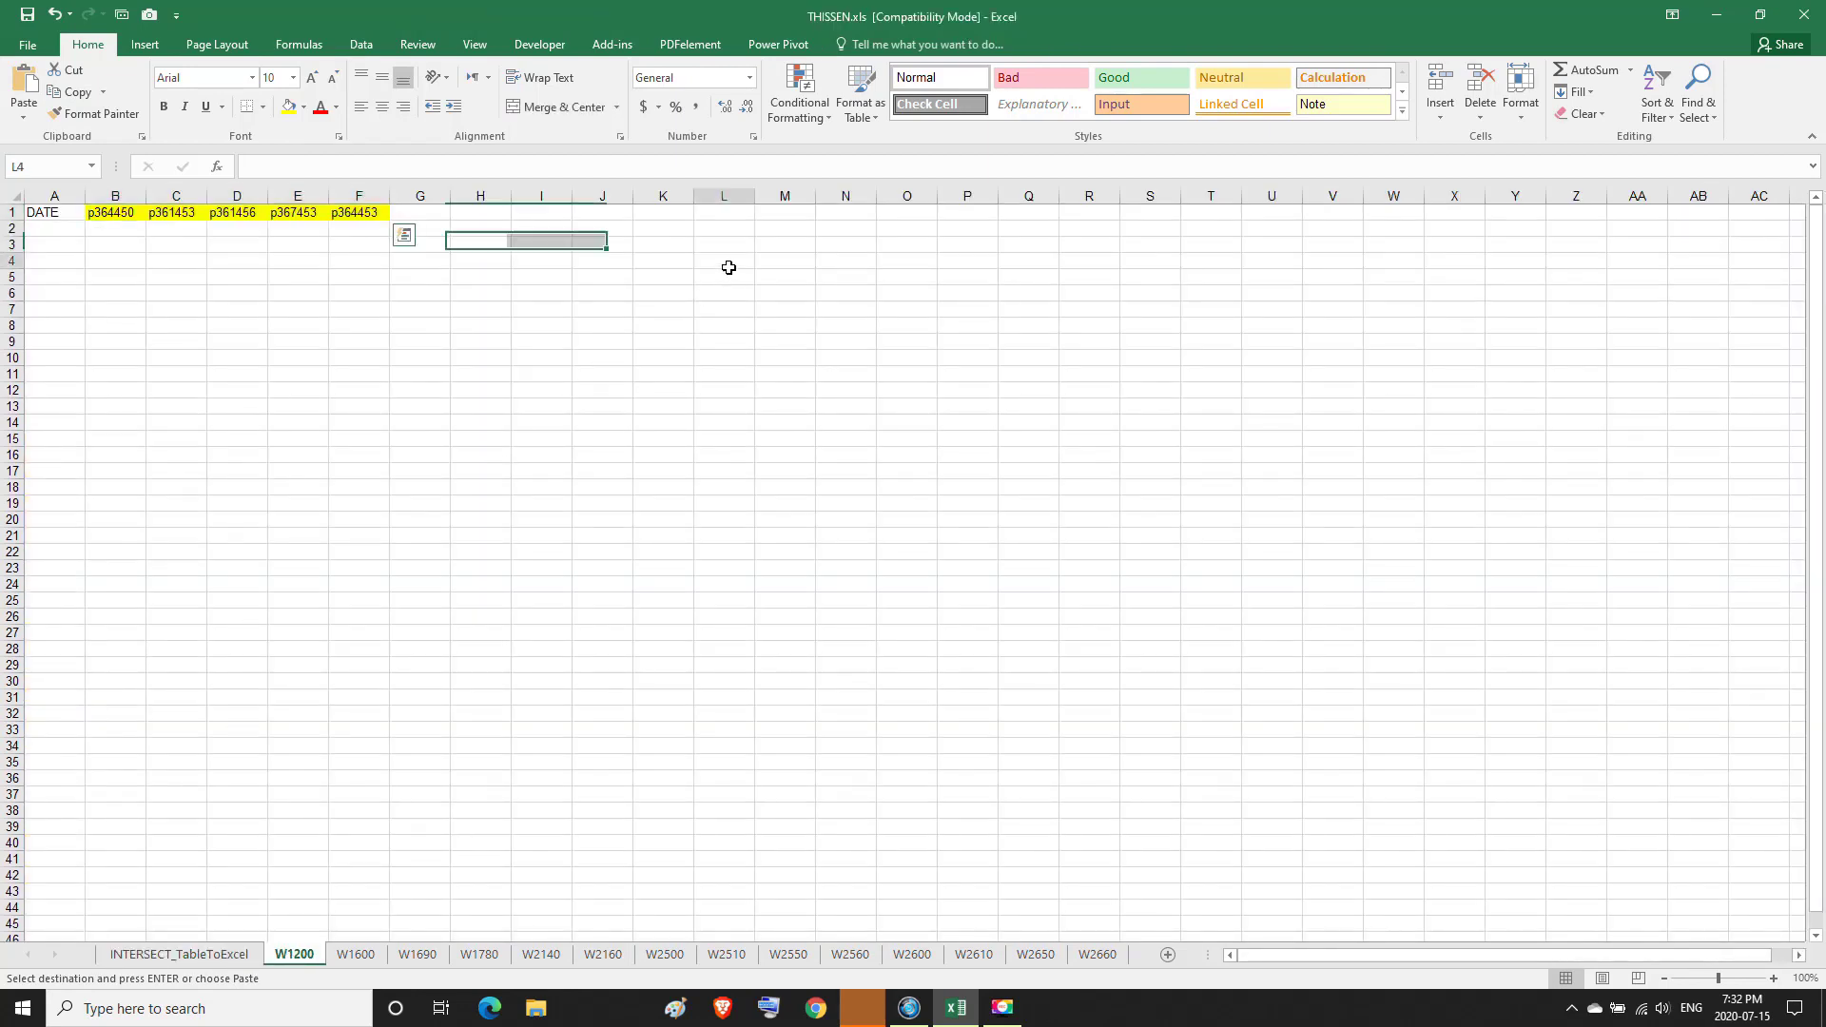
click(24, 112)
click(21, 244)
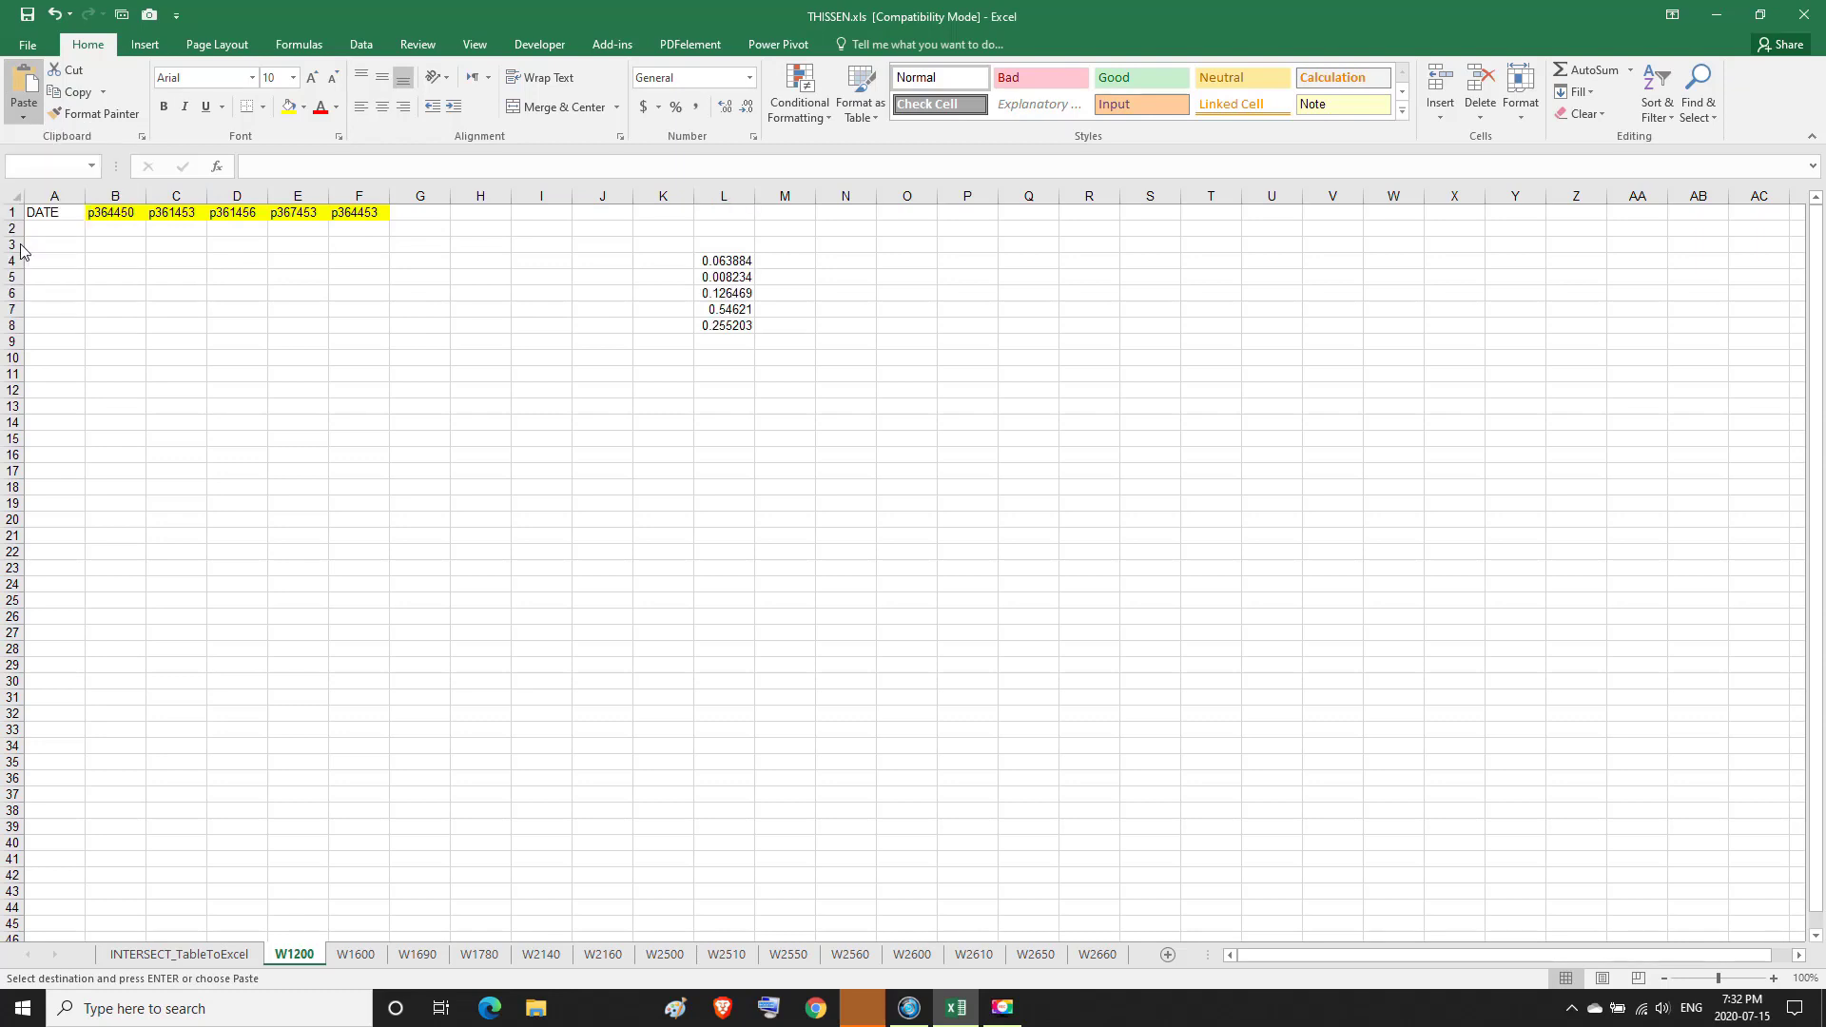
Paste the L4:L8 fractions transposed beneath the station names from cell B2, and clear the temporary values in column L.
click(74, 91)
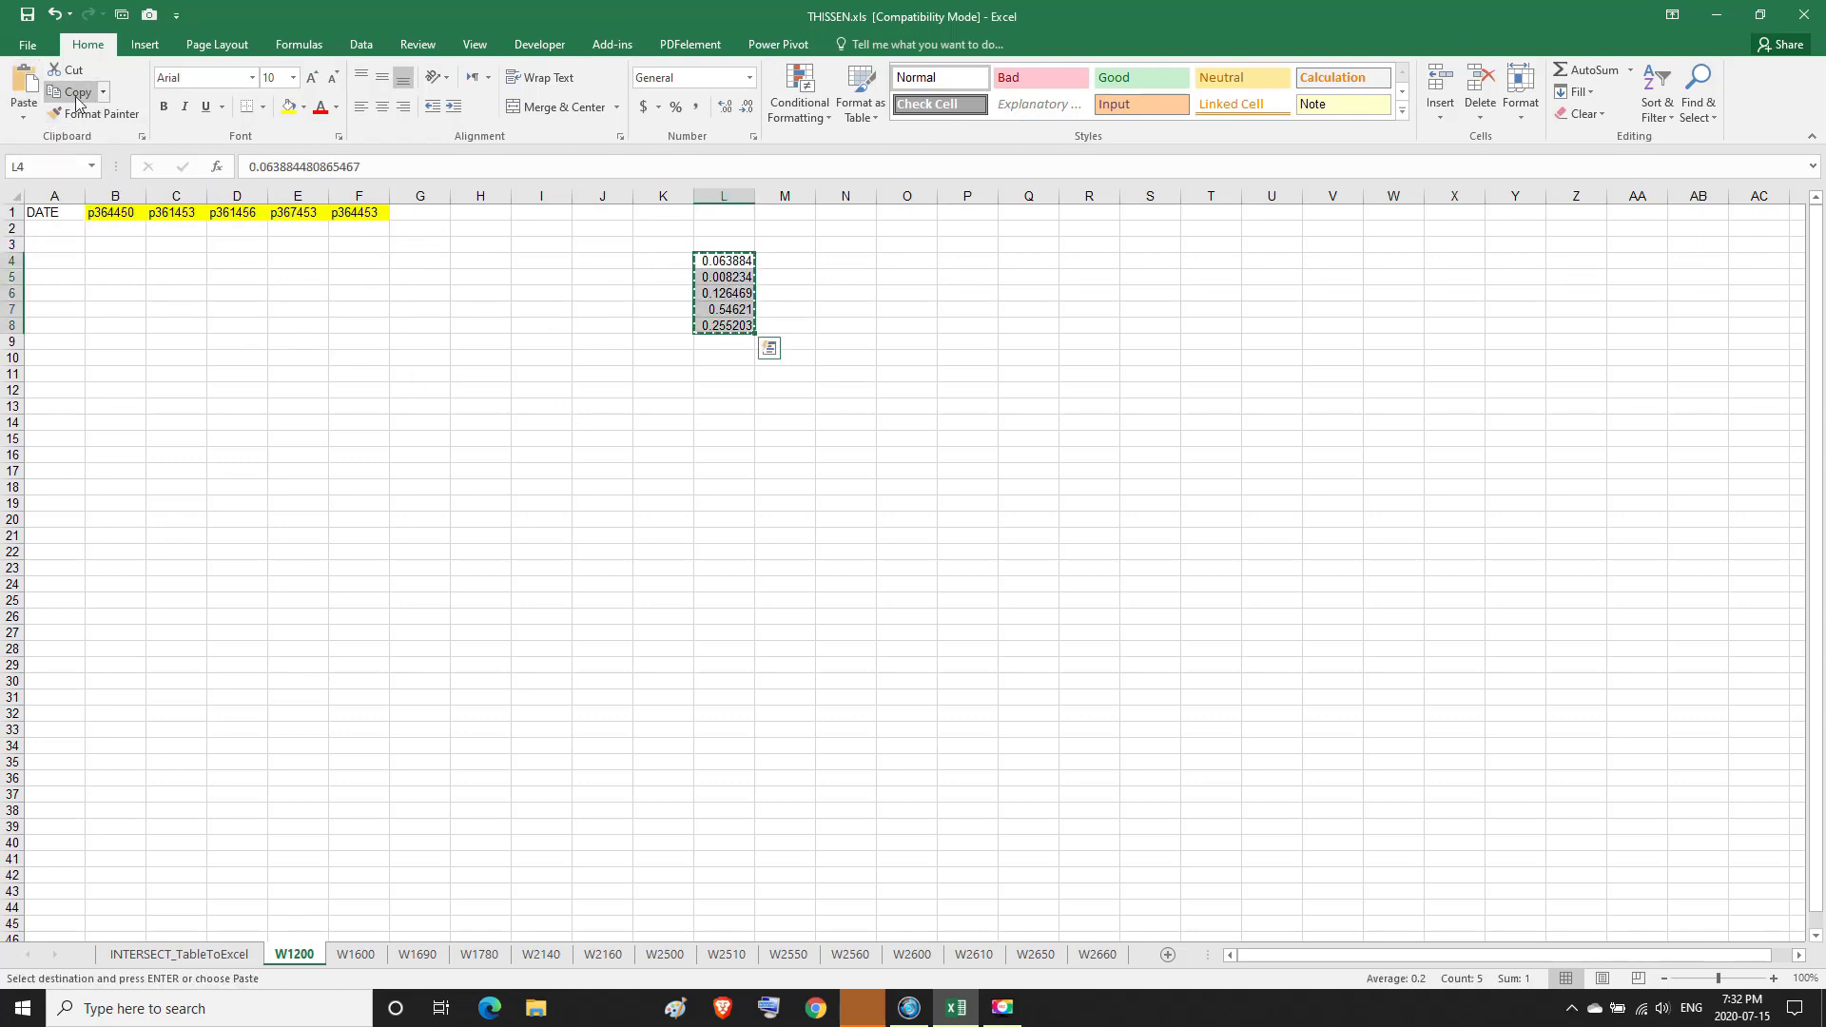
click(120, 234)
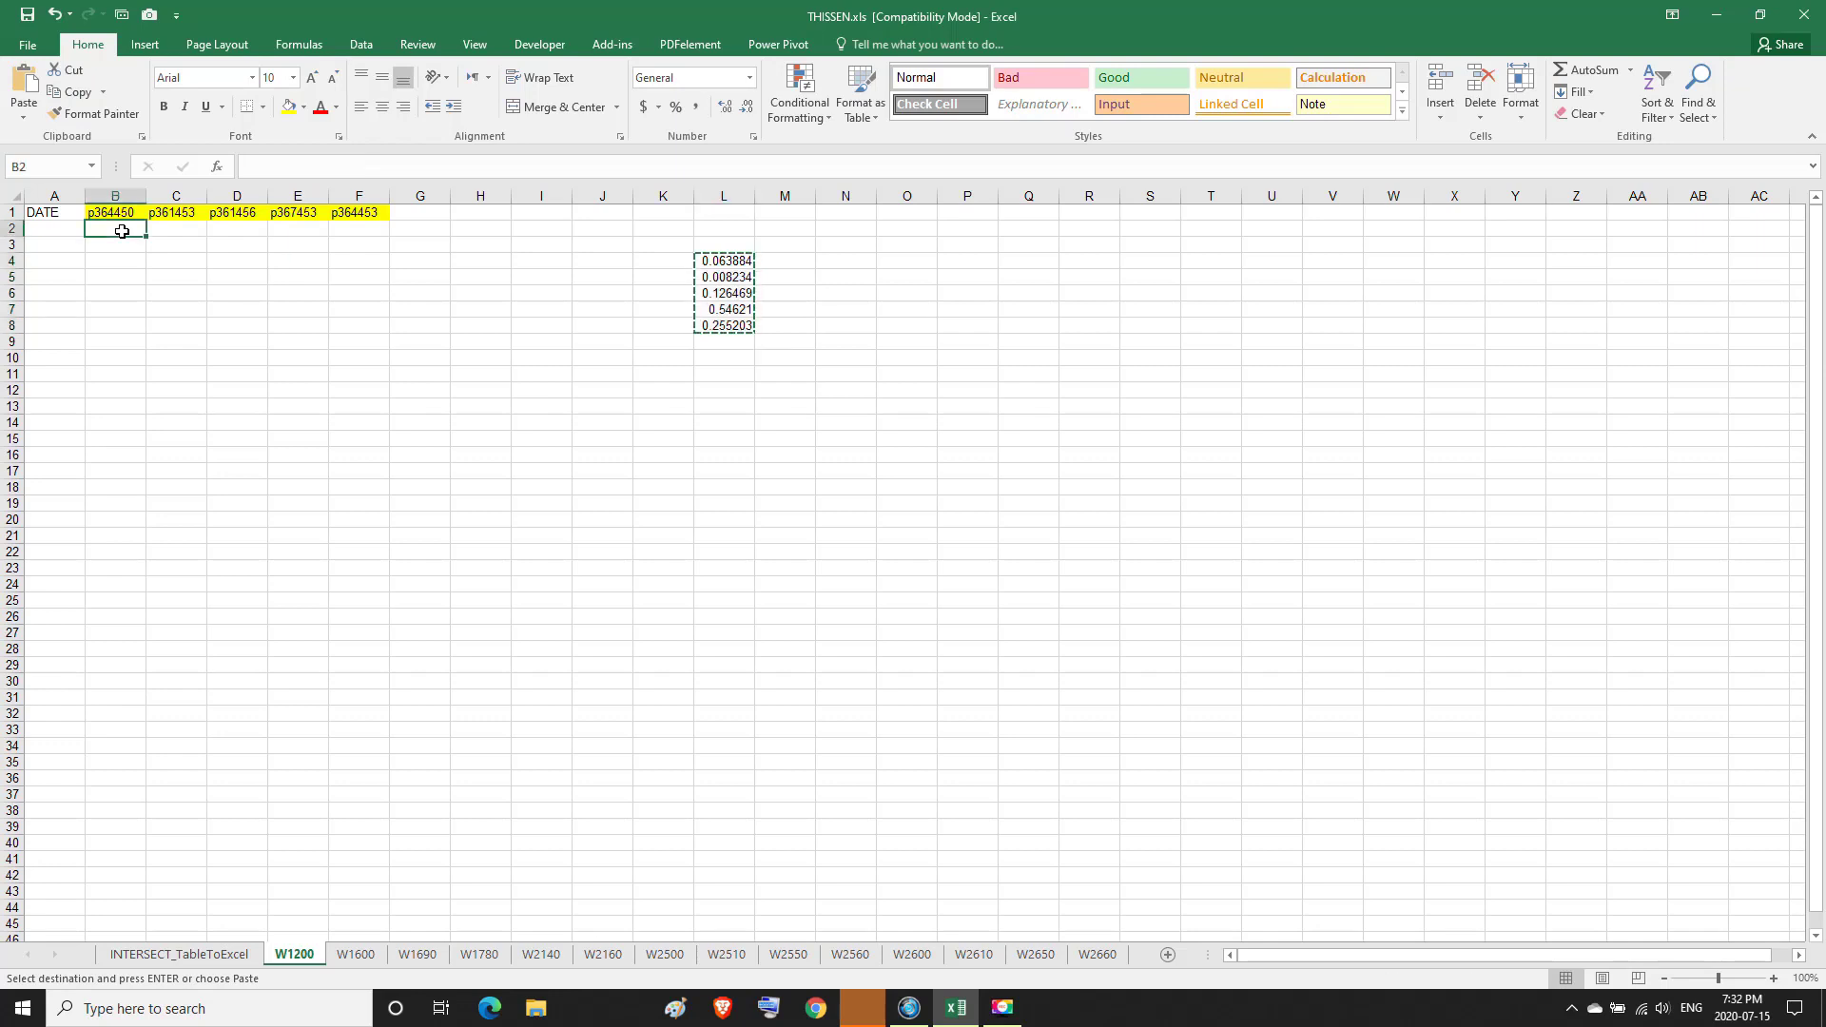
click(26, 117)
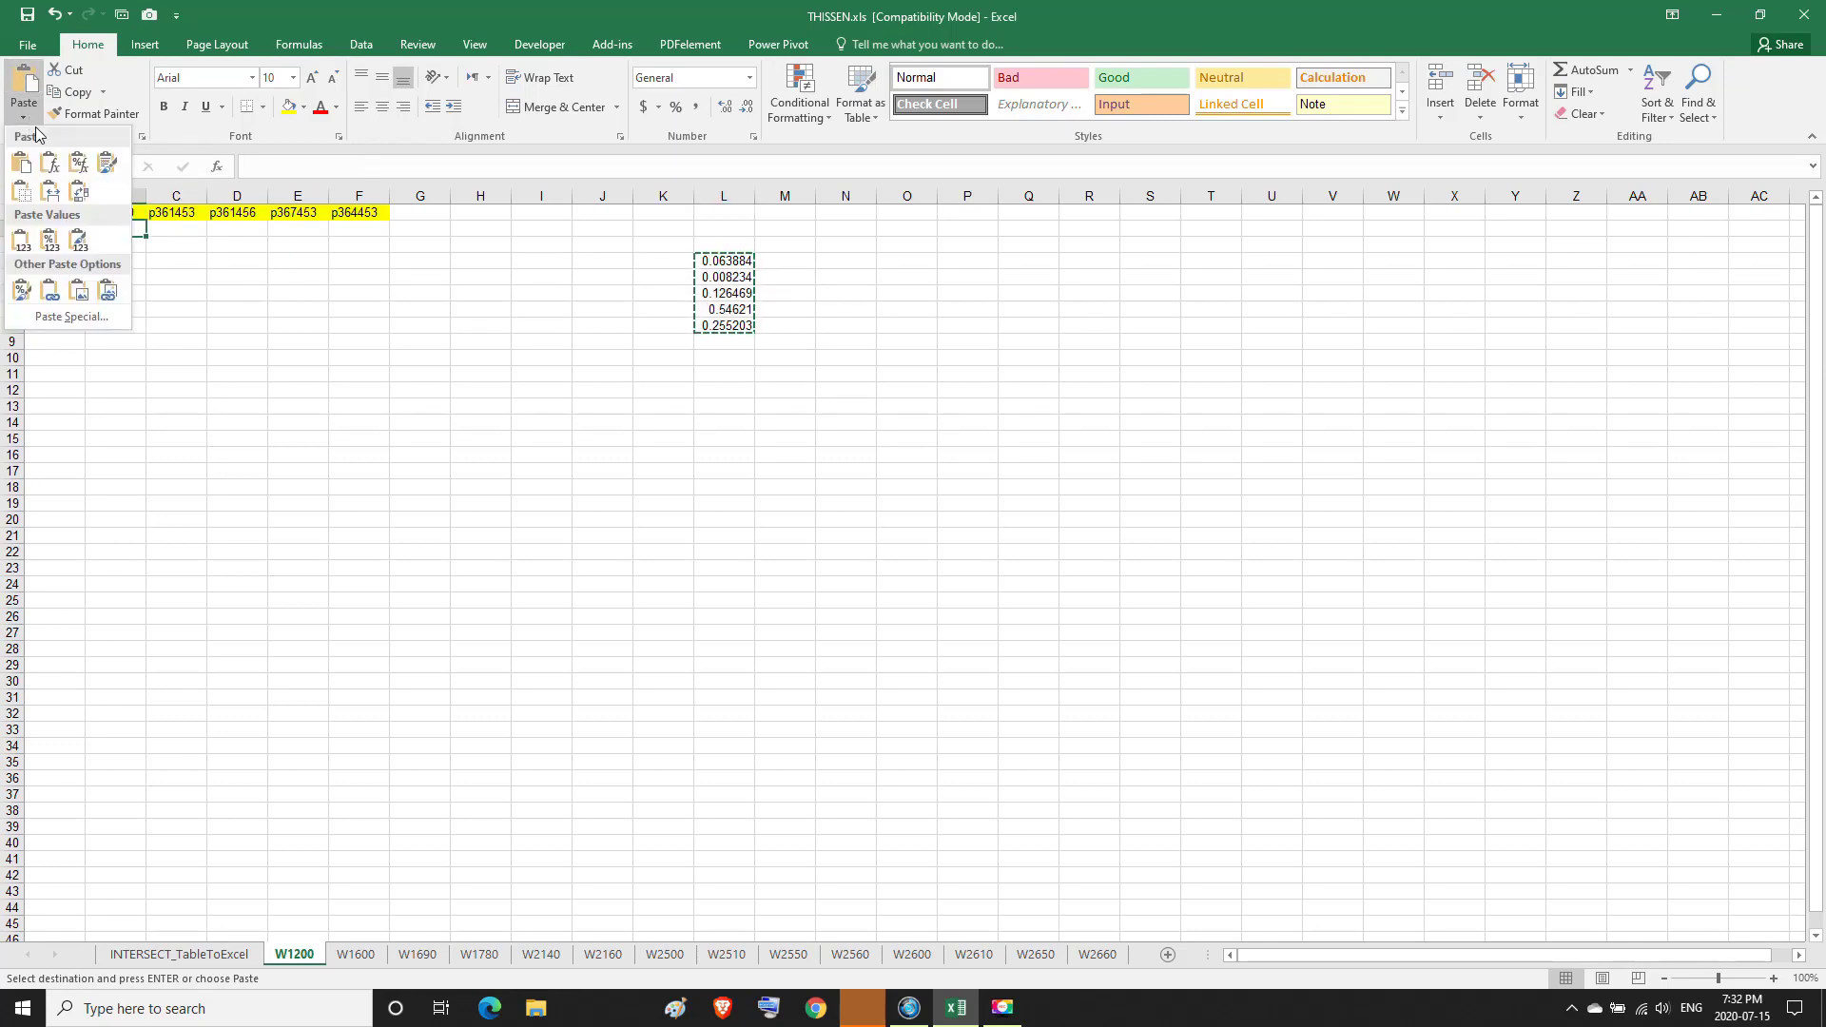
click(81, 200)
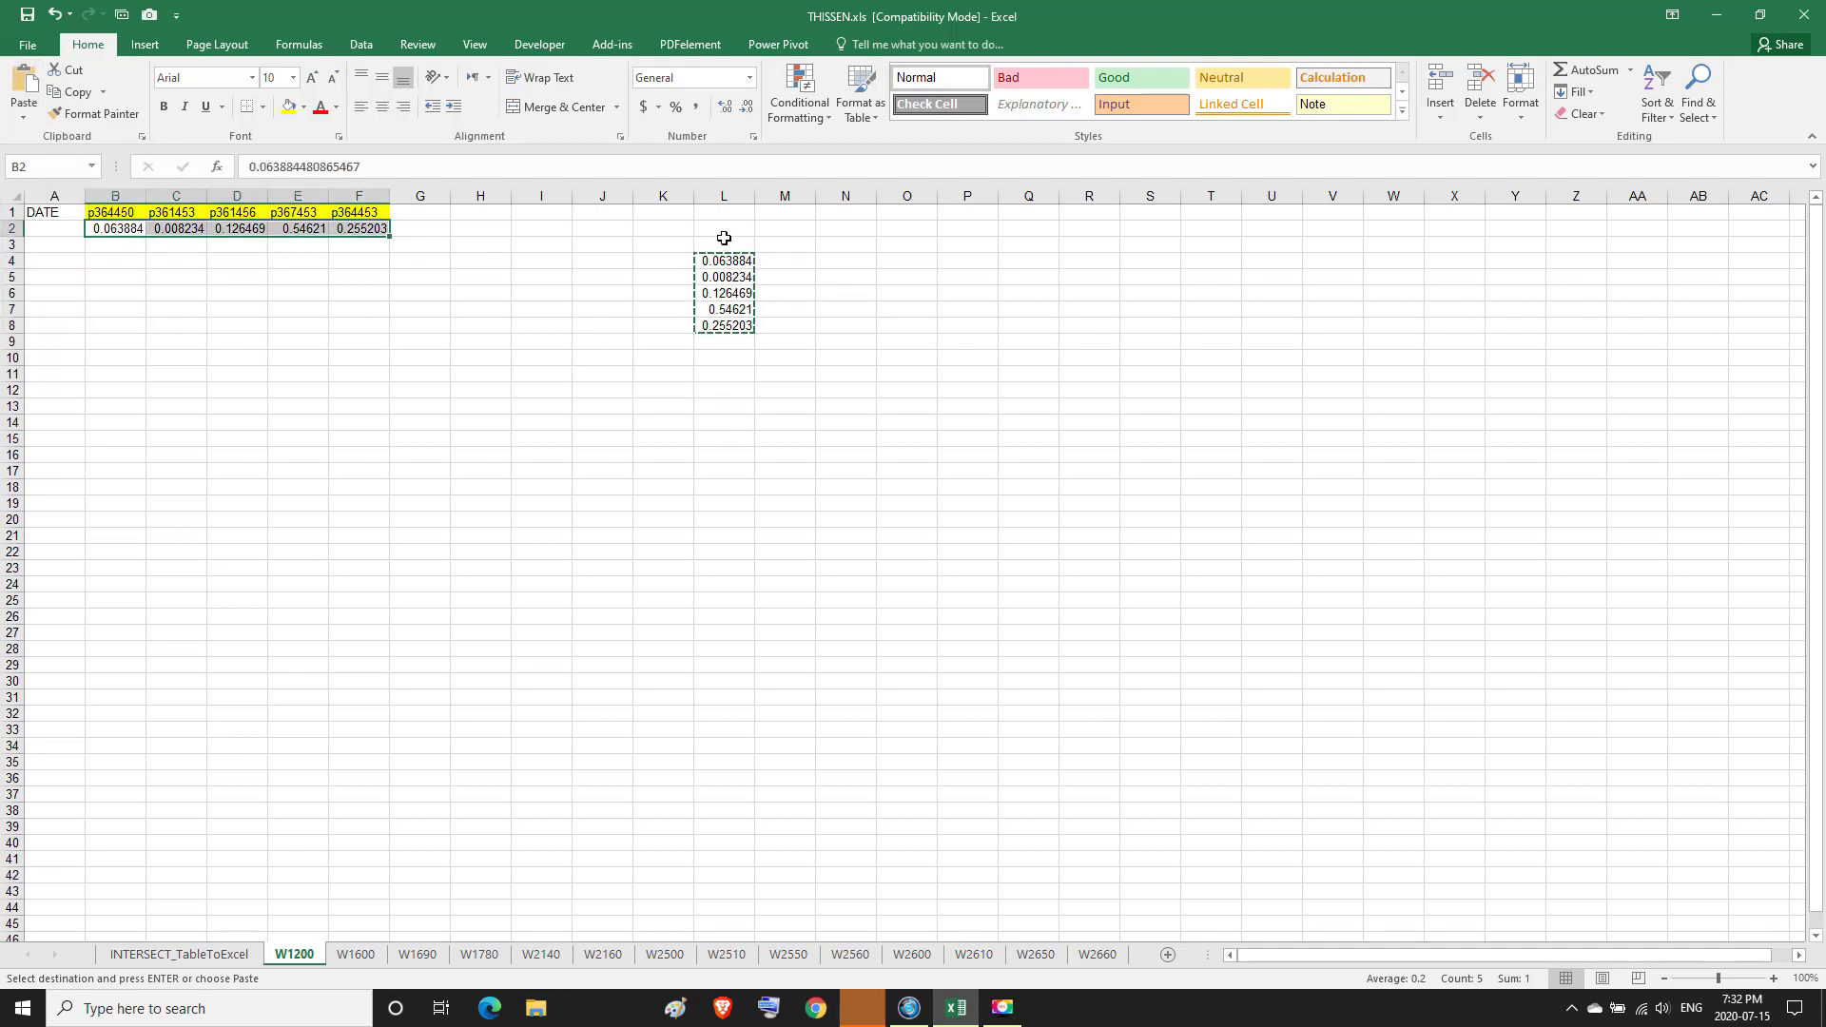
drag(725, 243, 725, 353)
key(Delete)
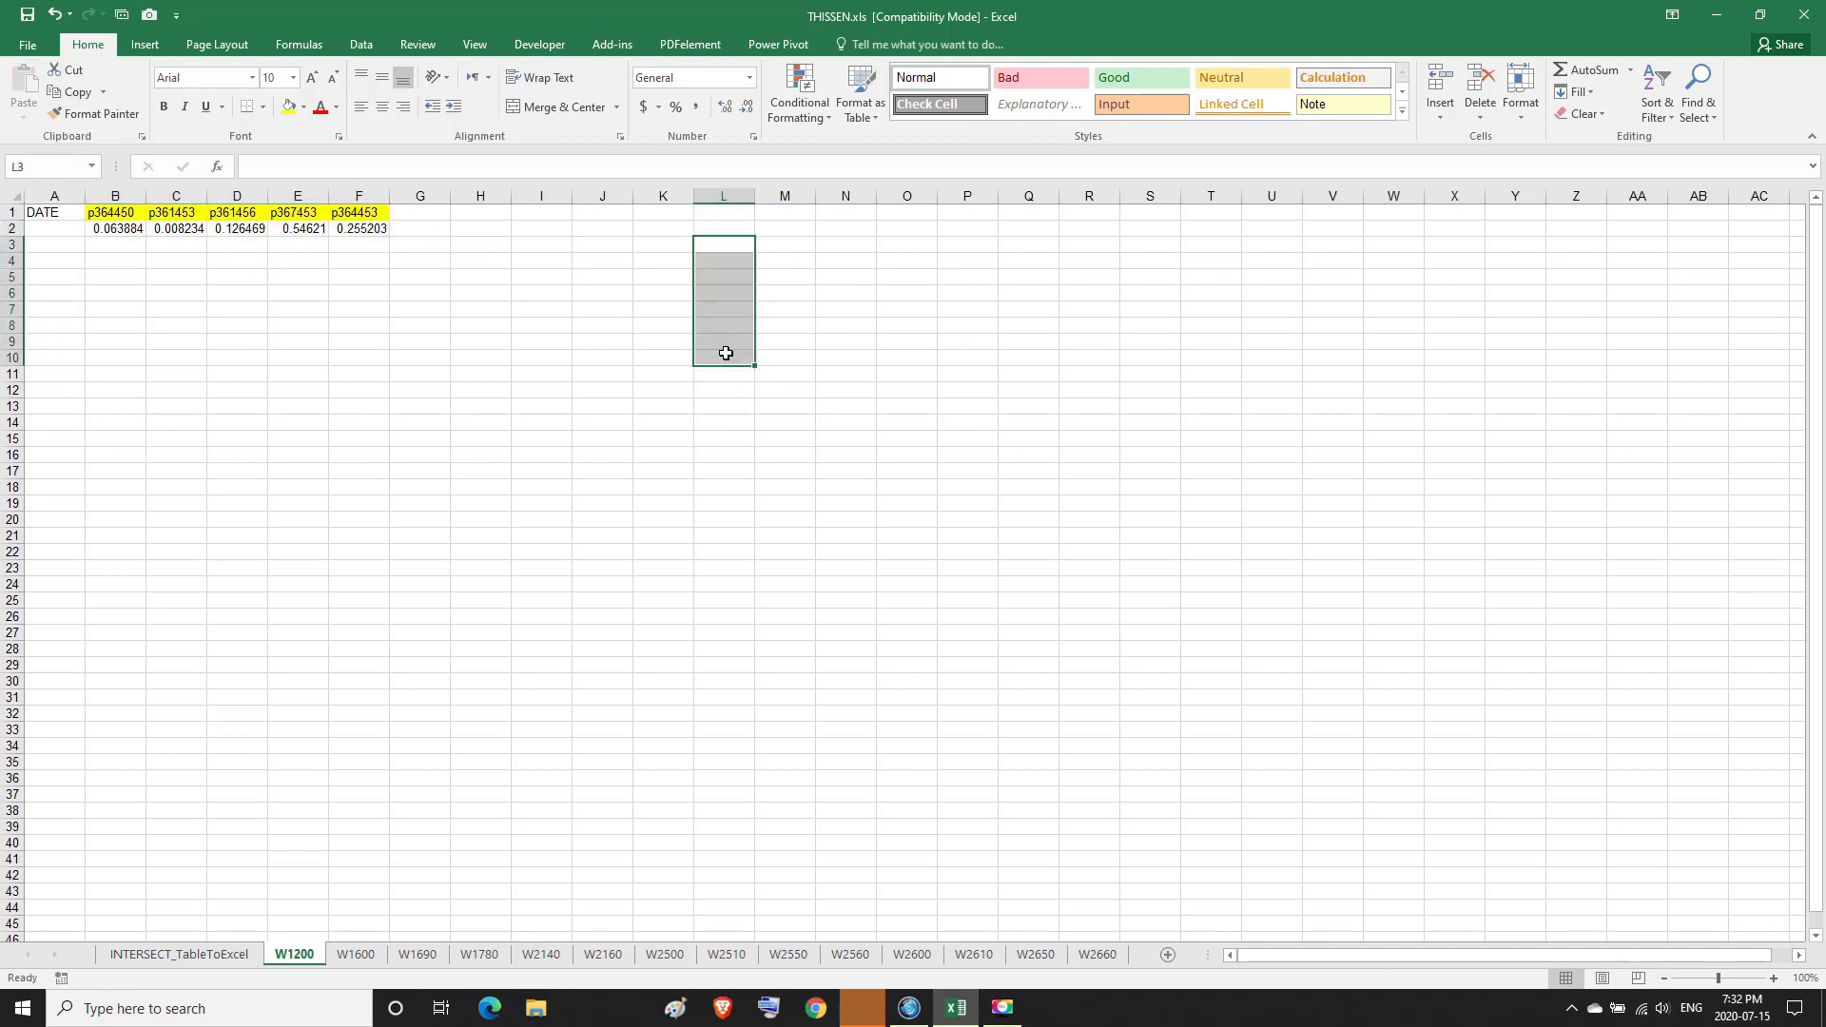
Widen columns B to F of the W1200 sheet to display the row 2 fractions with nine decimals.
click(739, 249)
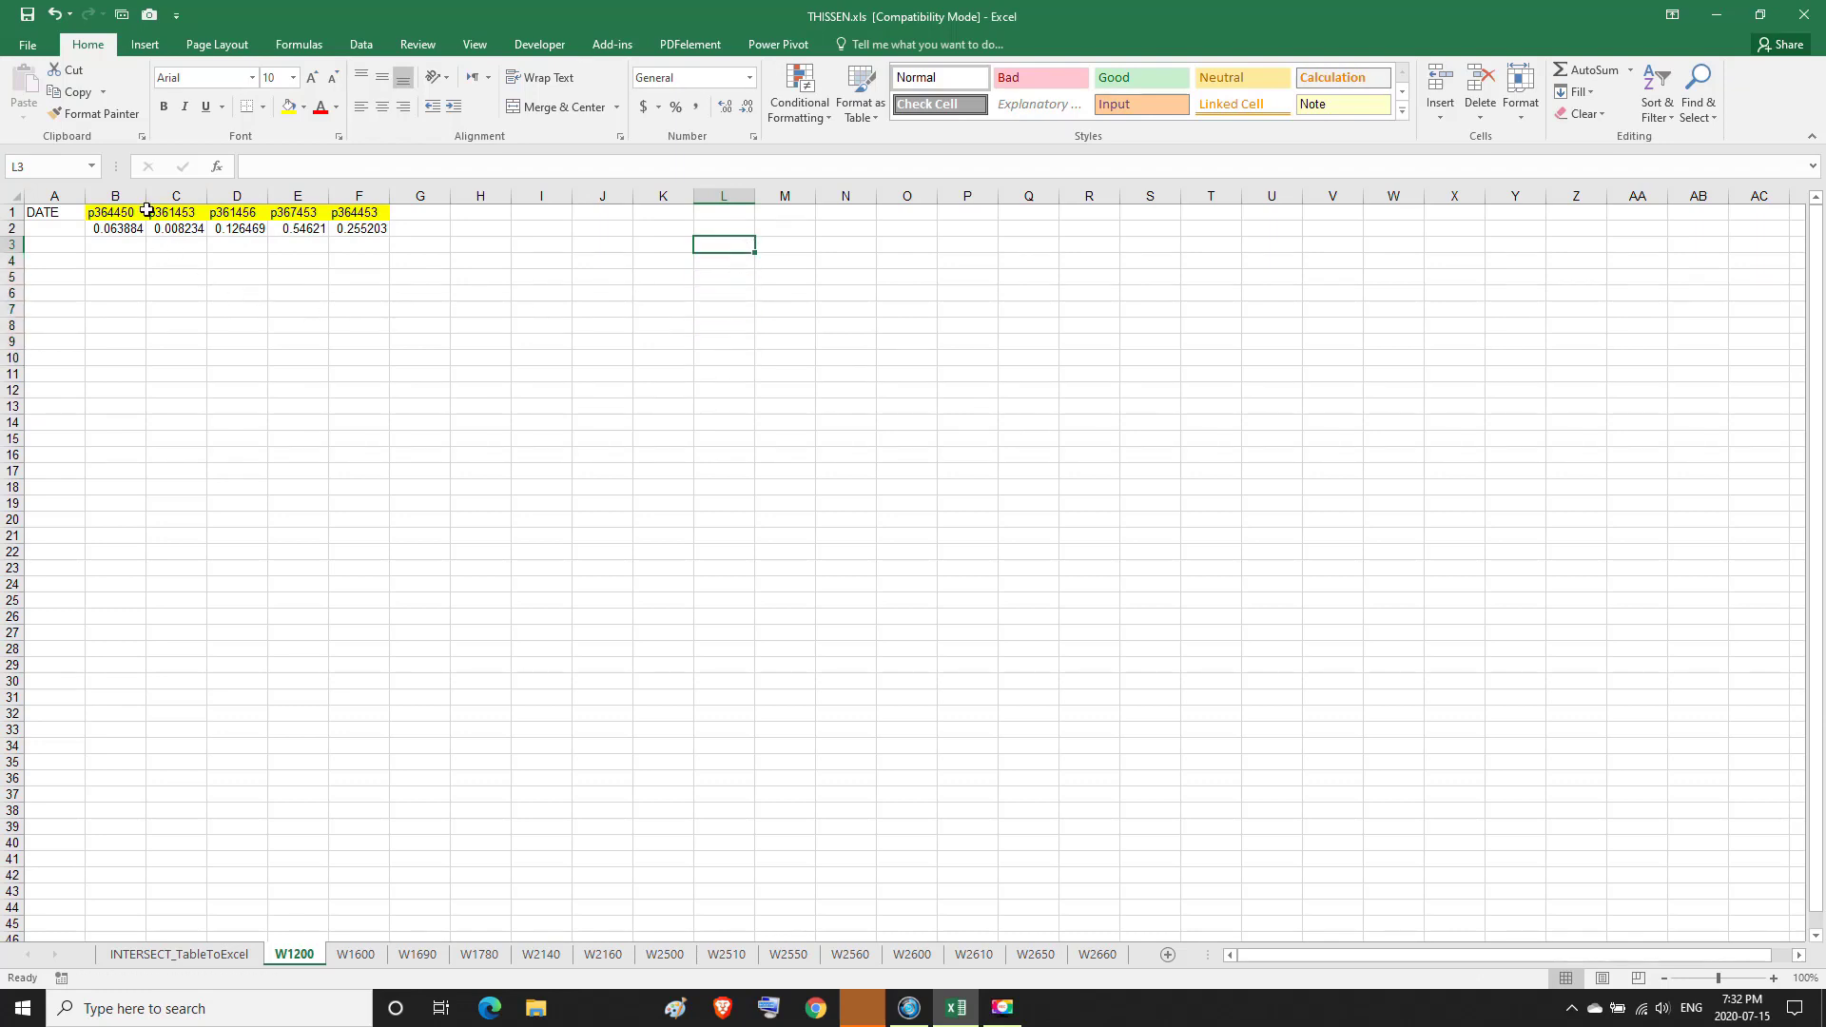
drag(148, 195, 397, 199)
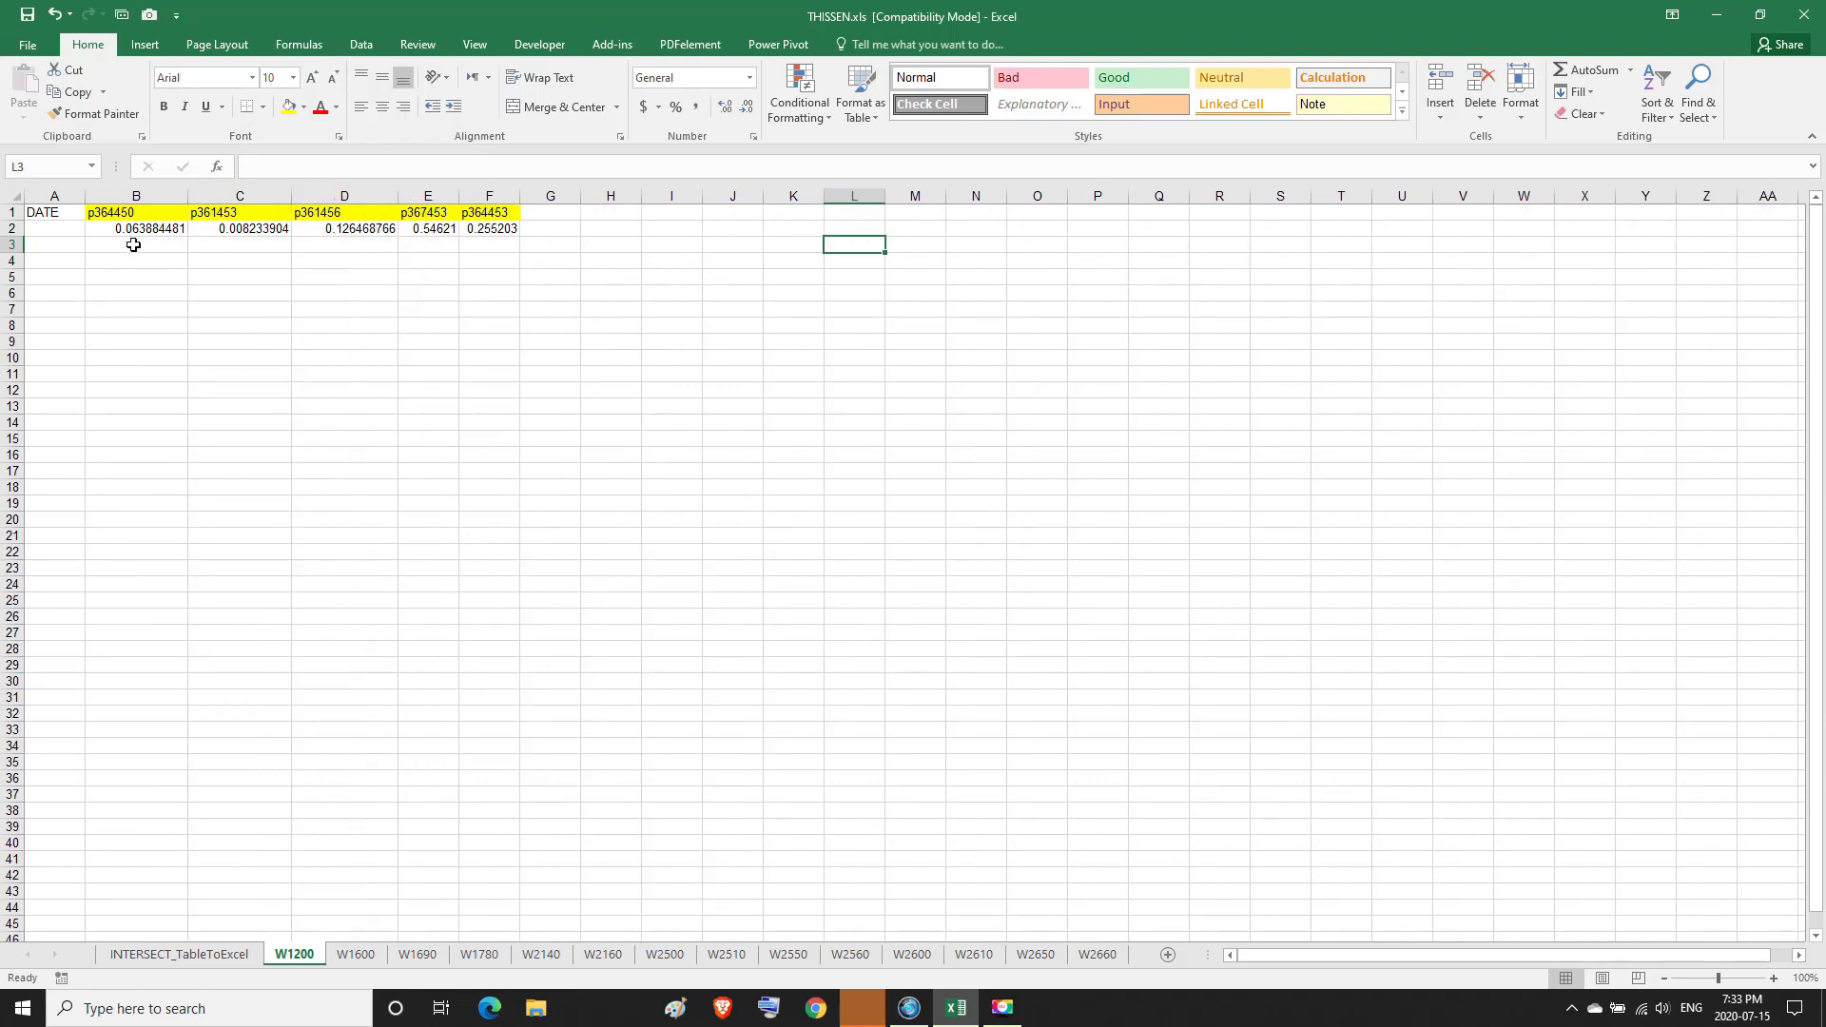
click(95, 218)
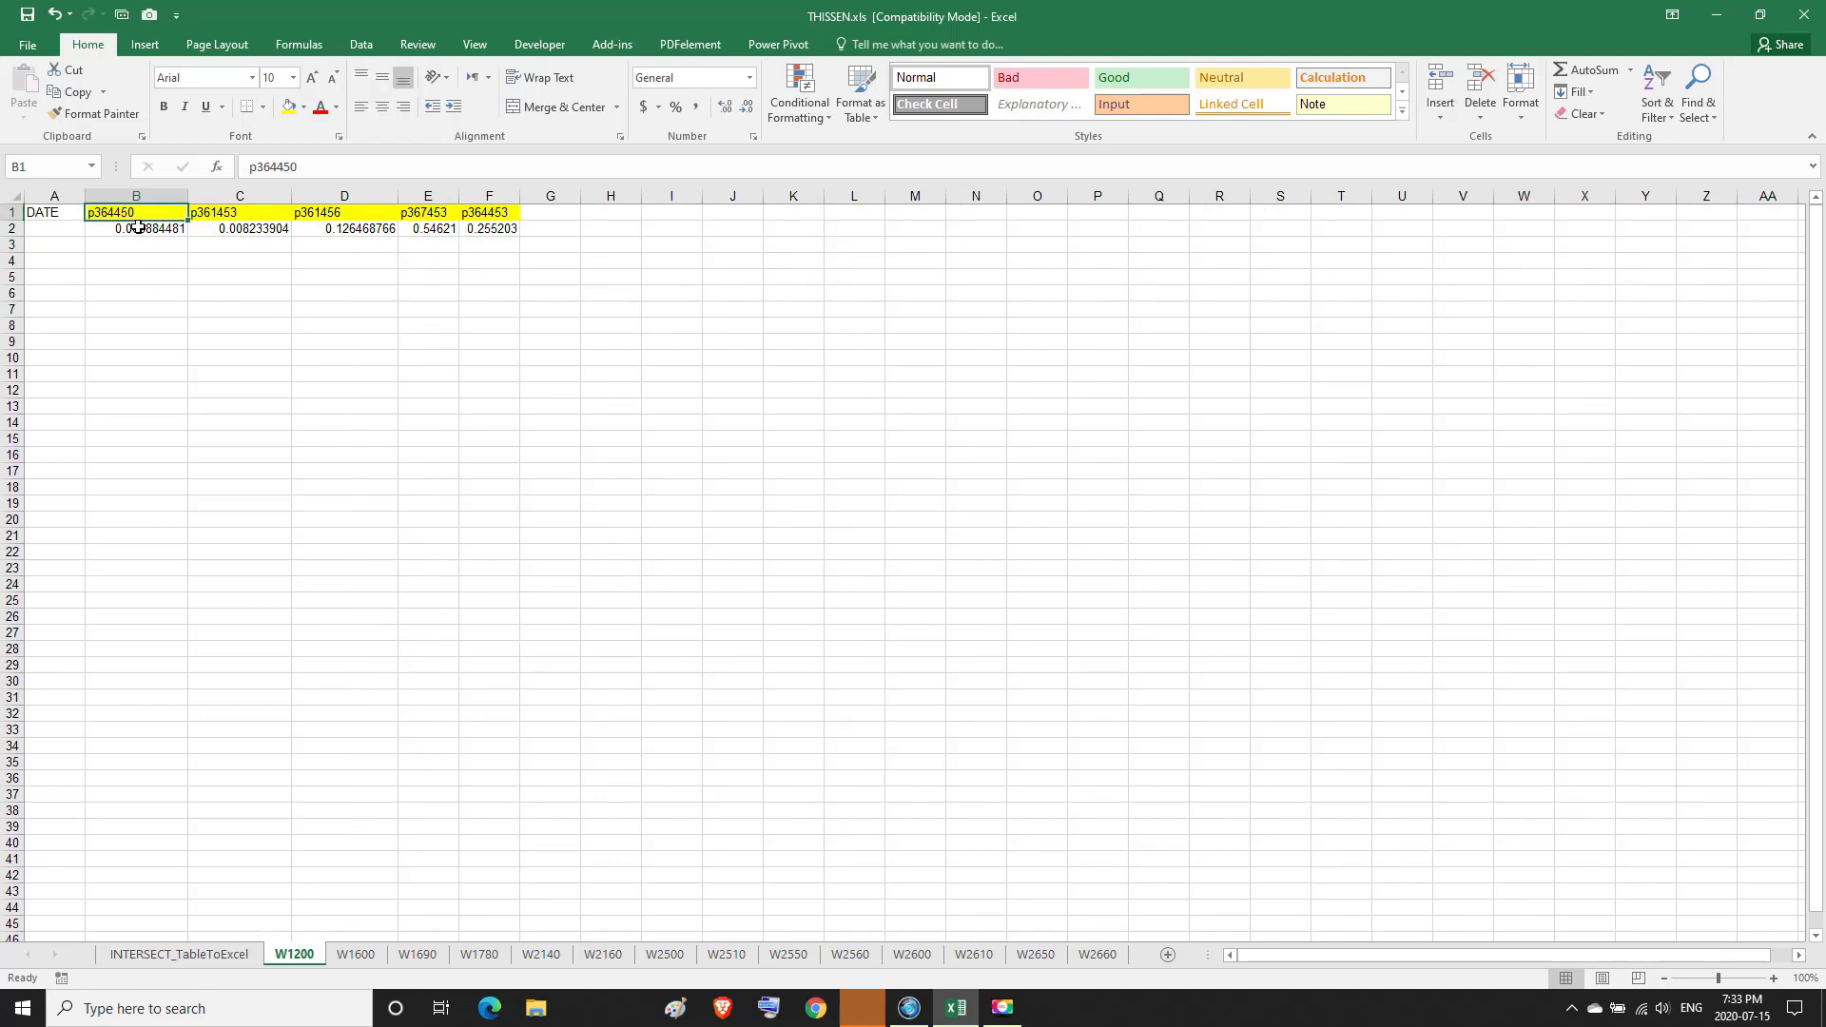
click(138, 230)
drag(457, 196, 609, 200)
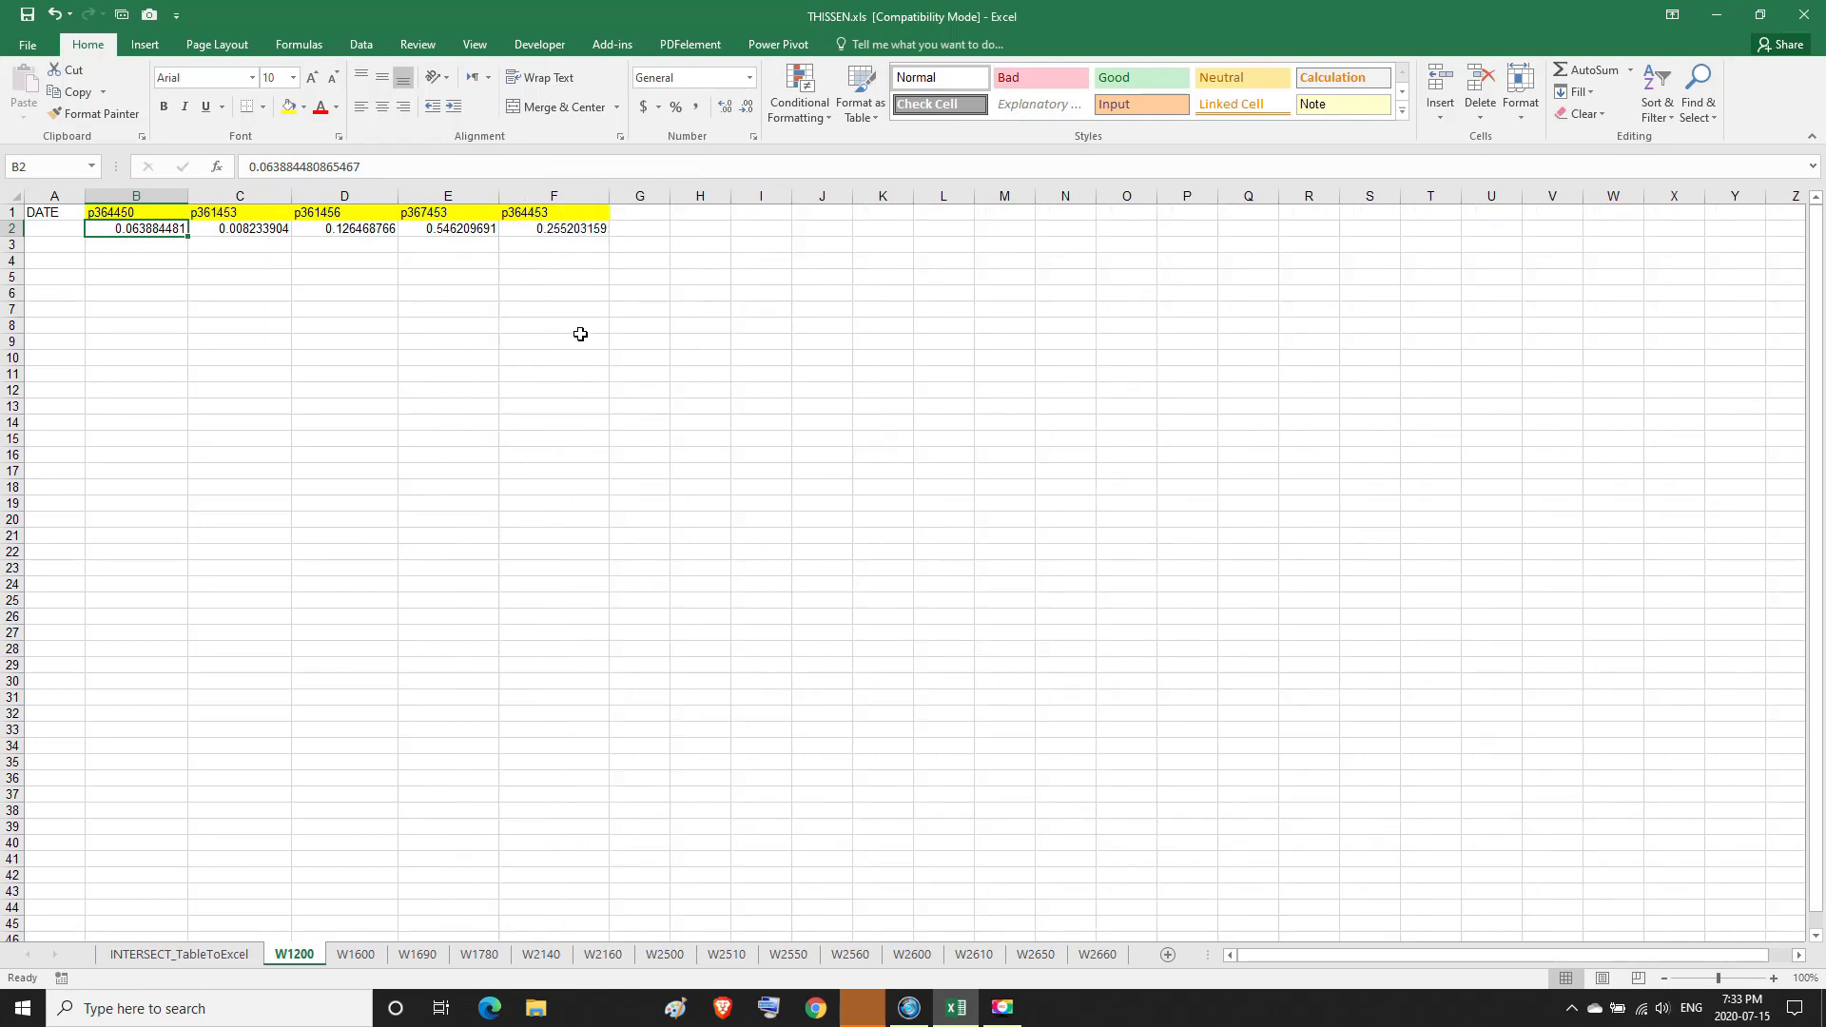
Enter the formula =B2+C2+D2+E2+F2 in cell G2 to sum the five station fractions.
click(155, 213)
click(183, 229)
click(644, 231)
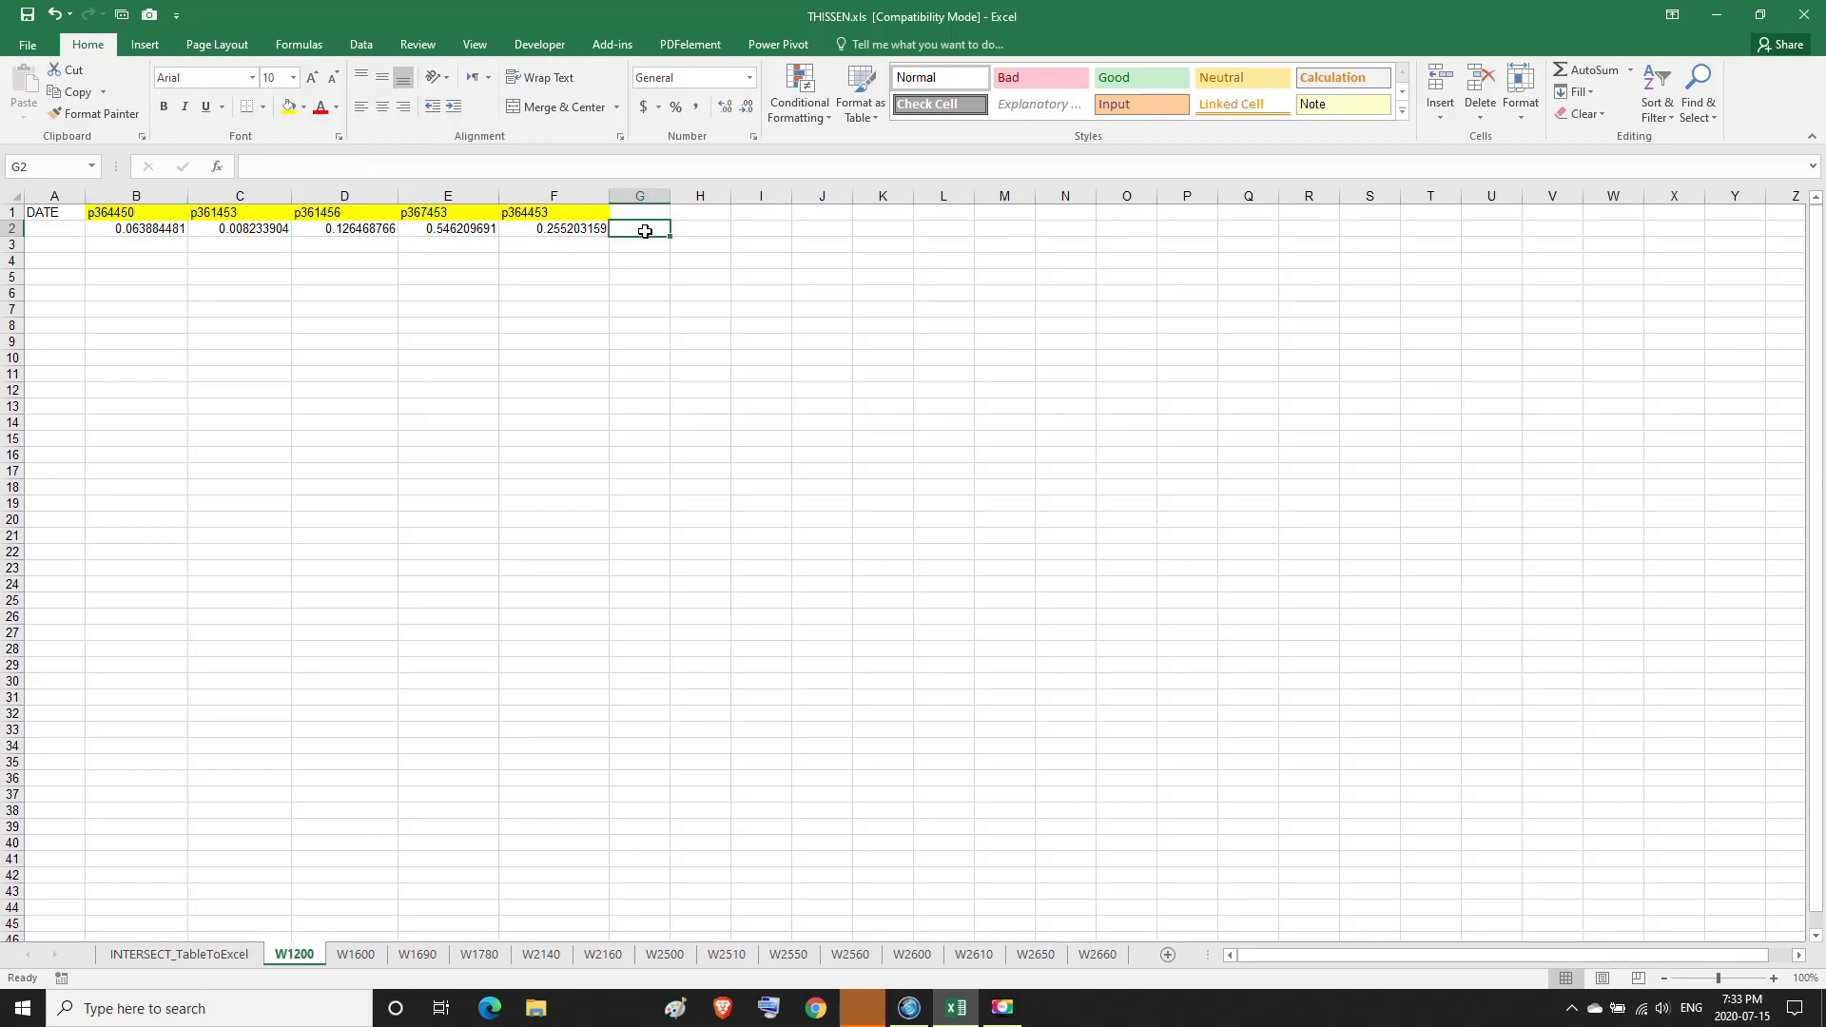
text(=)
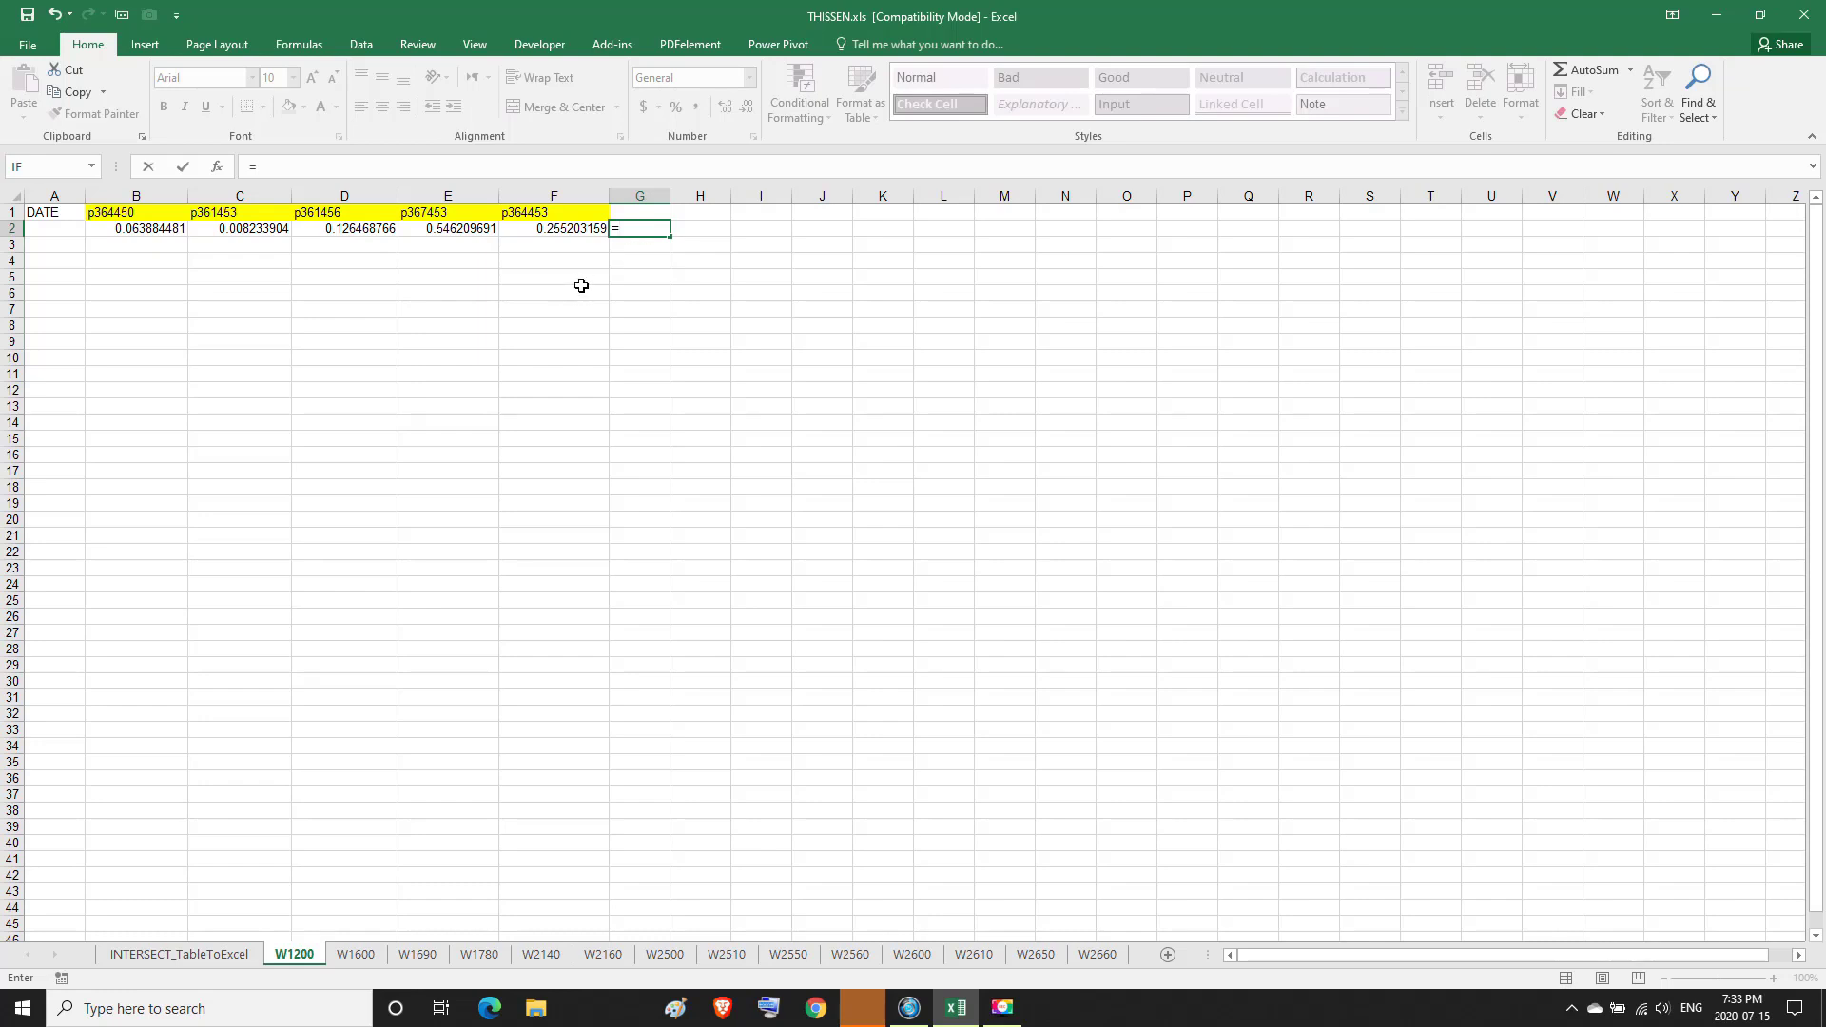
click(153, 230)
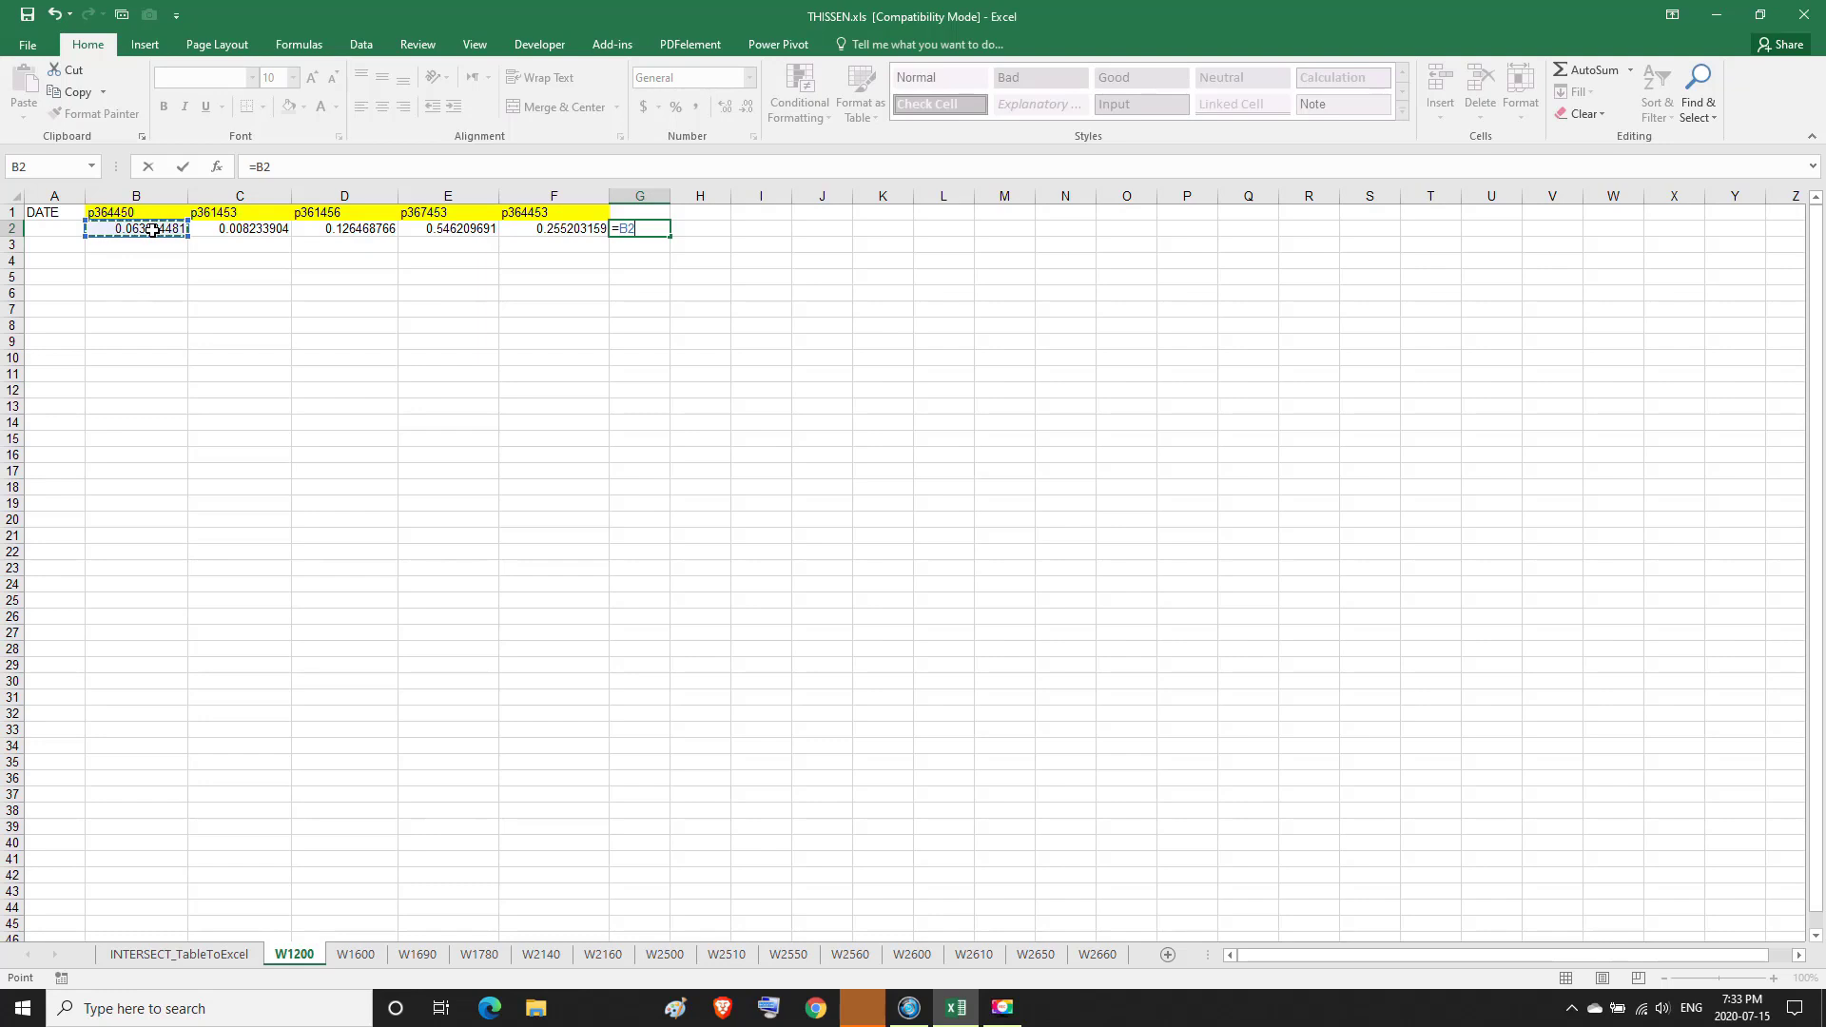
text(+)
click(242, 228)
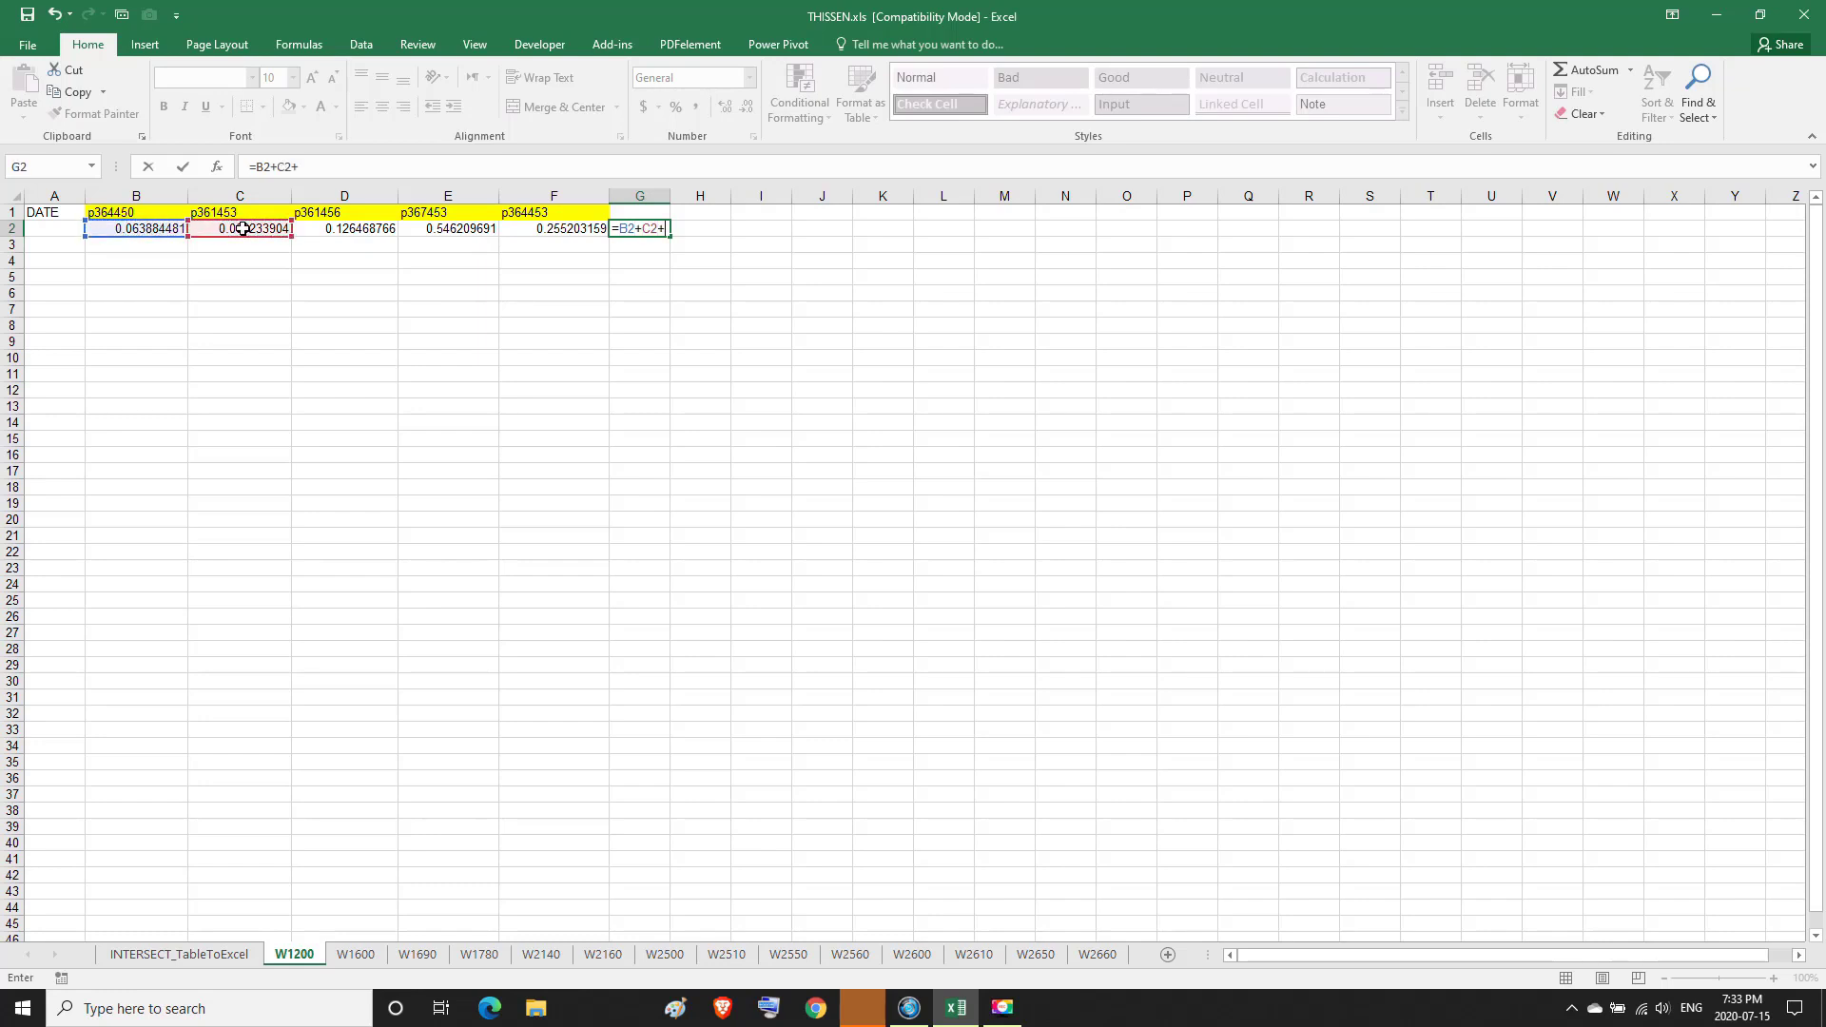
text(+)
click(334, 230)
text(+)
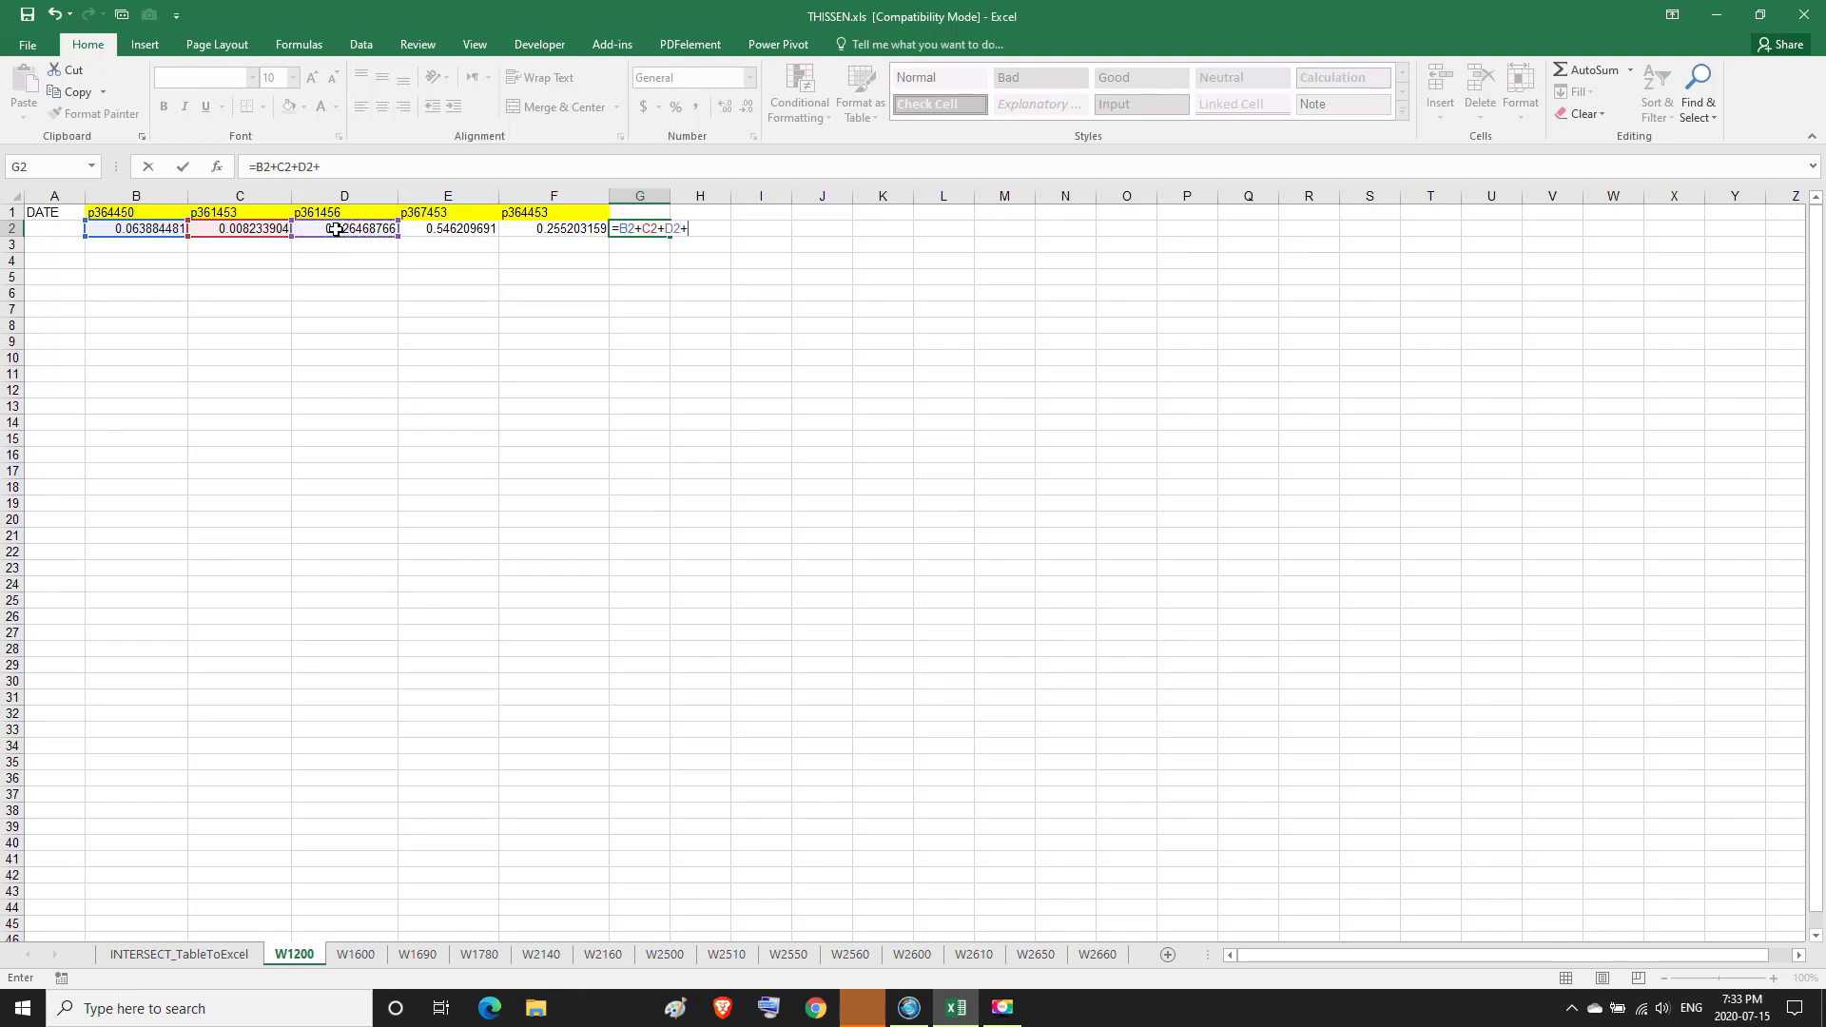
click(442, 229)
text(+)
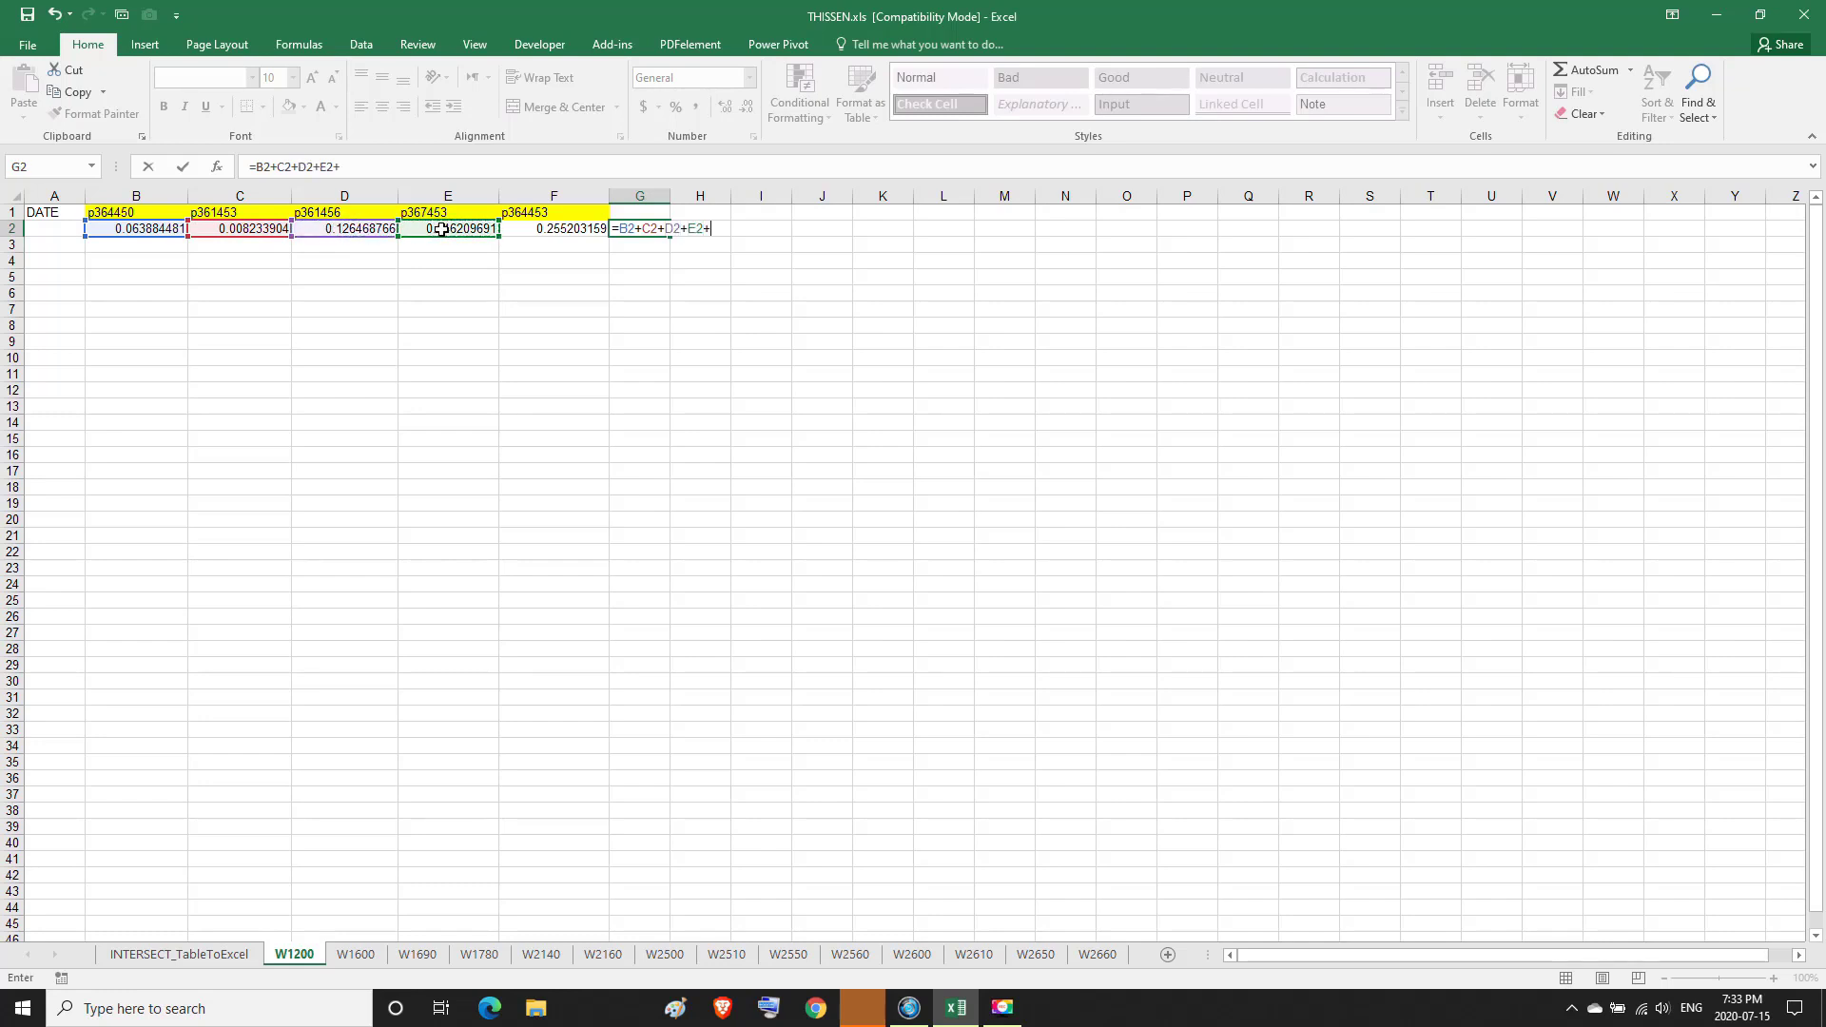
click(559, 228)
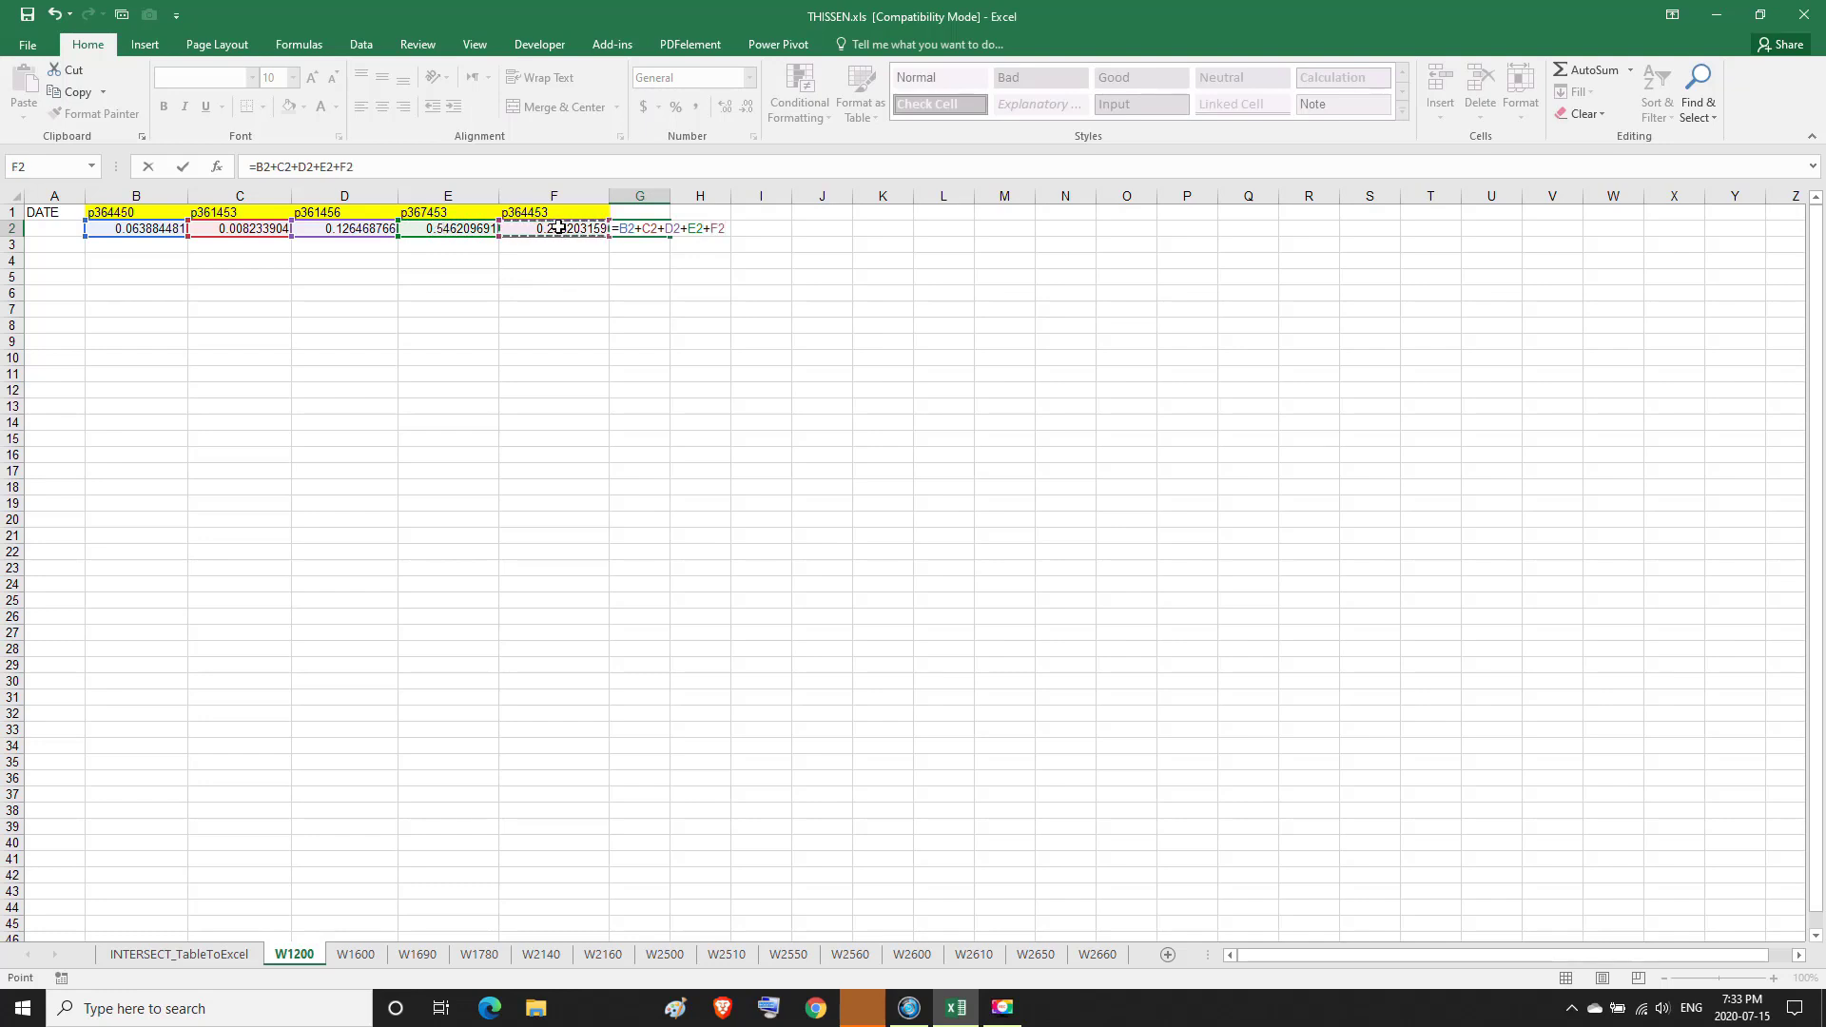
key(Return)
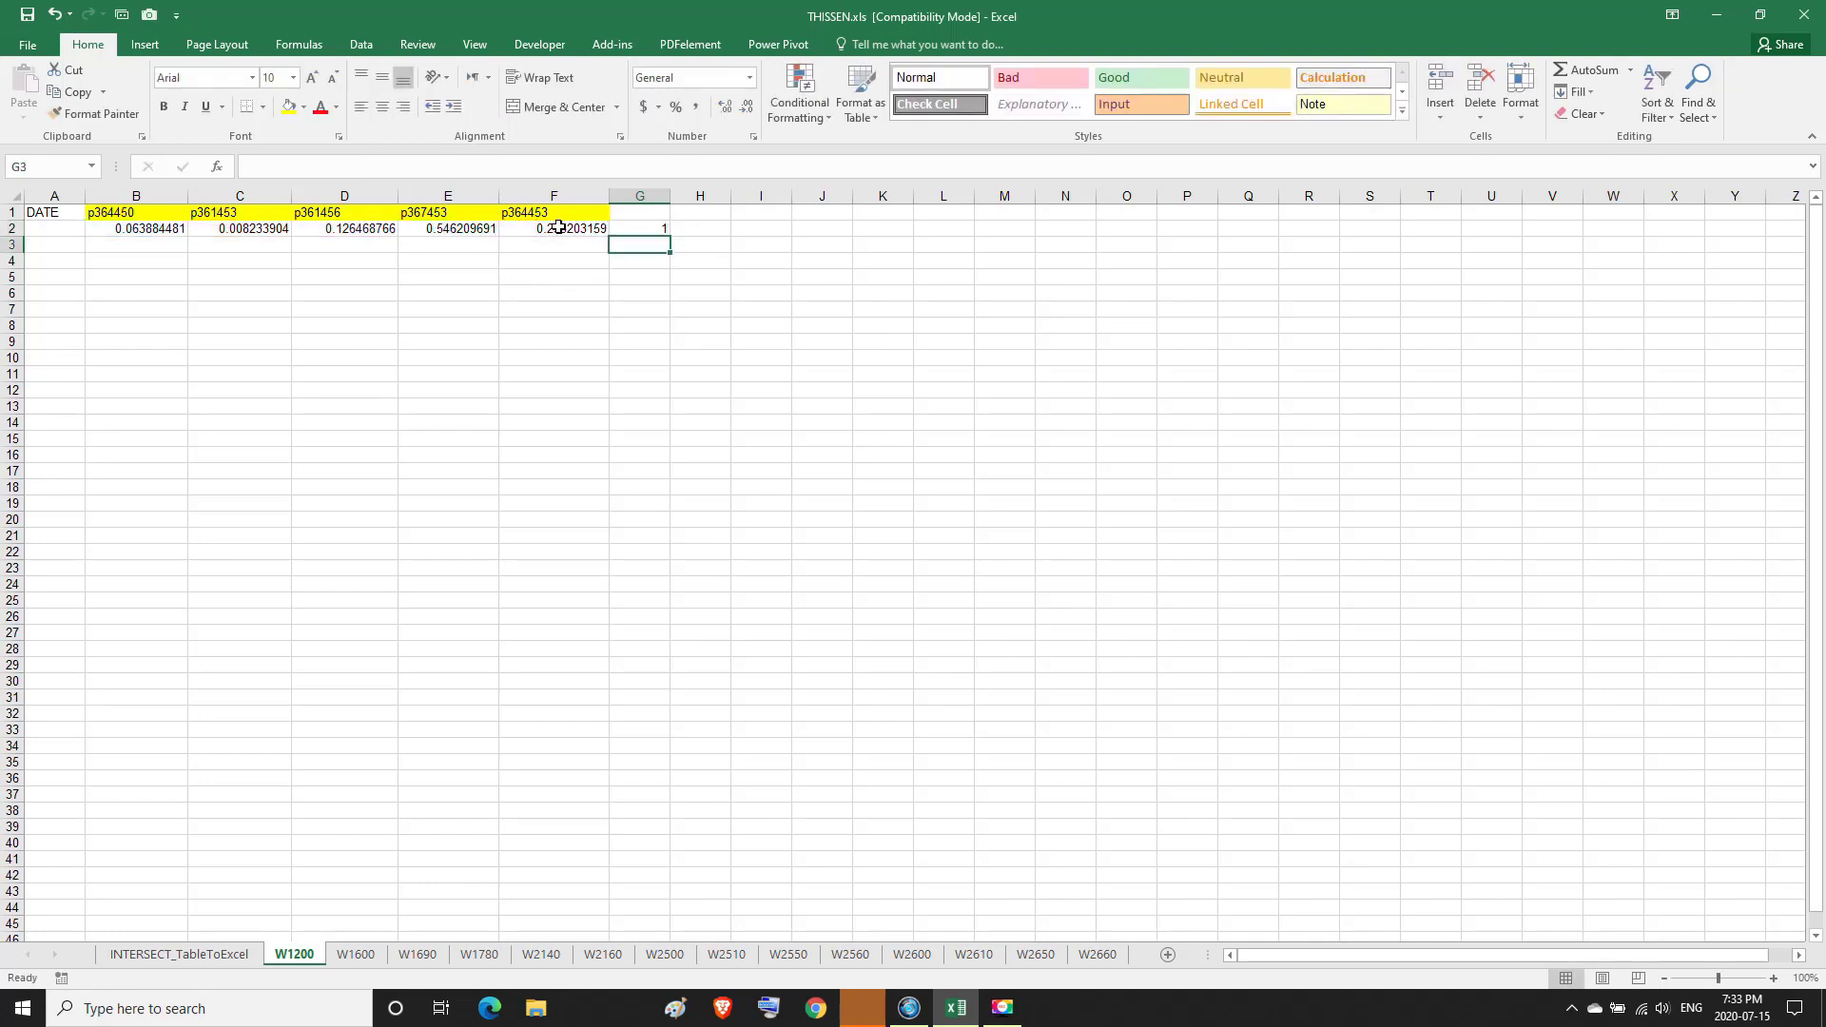
Review the fraction sum in G2, the individual fractions in B2:F2 and the station names in B1:F1.
click(655, 229)
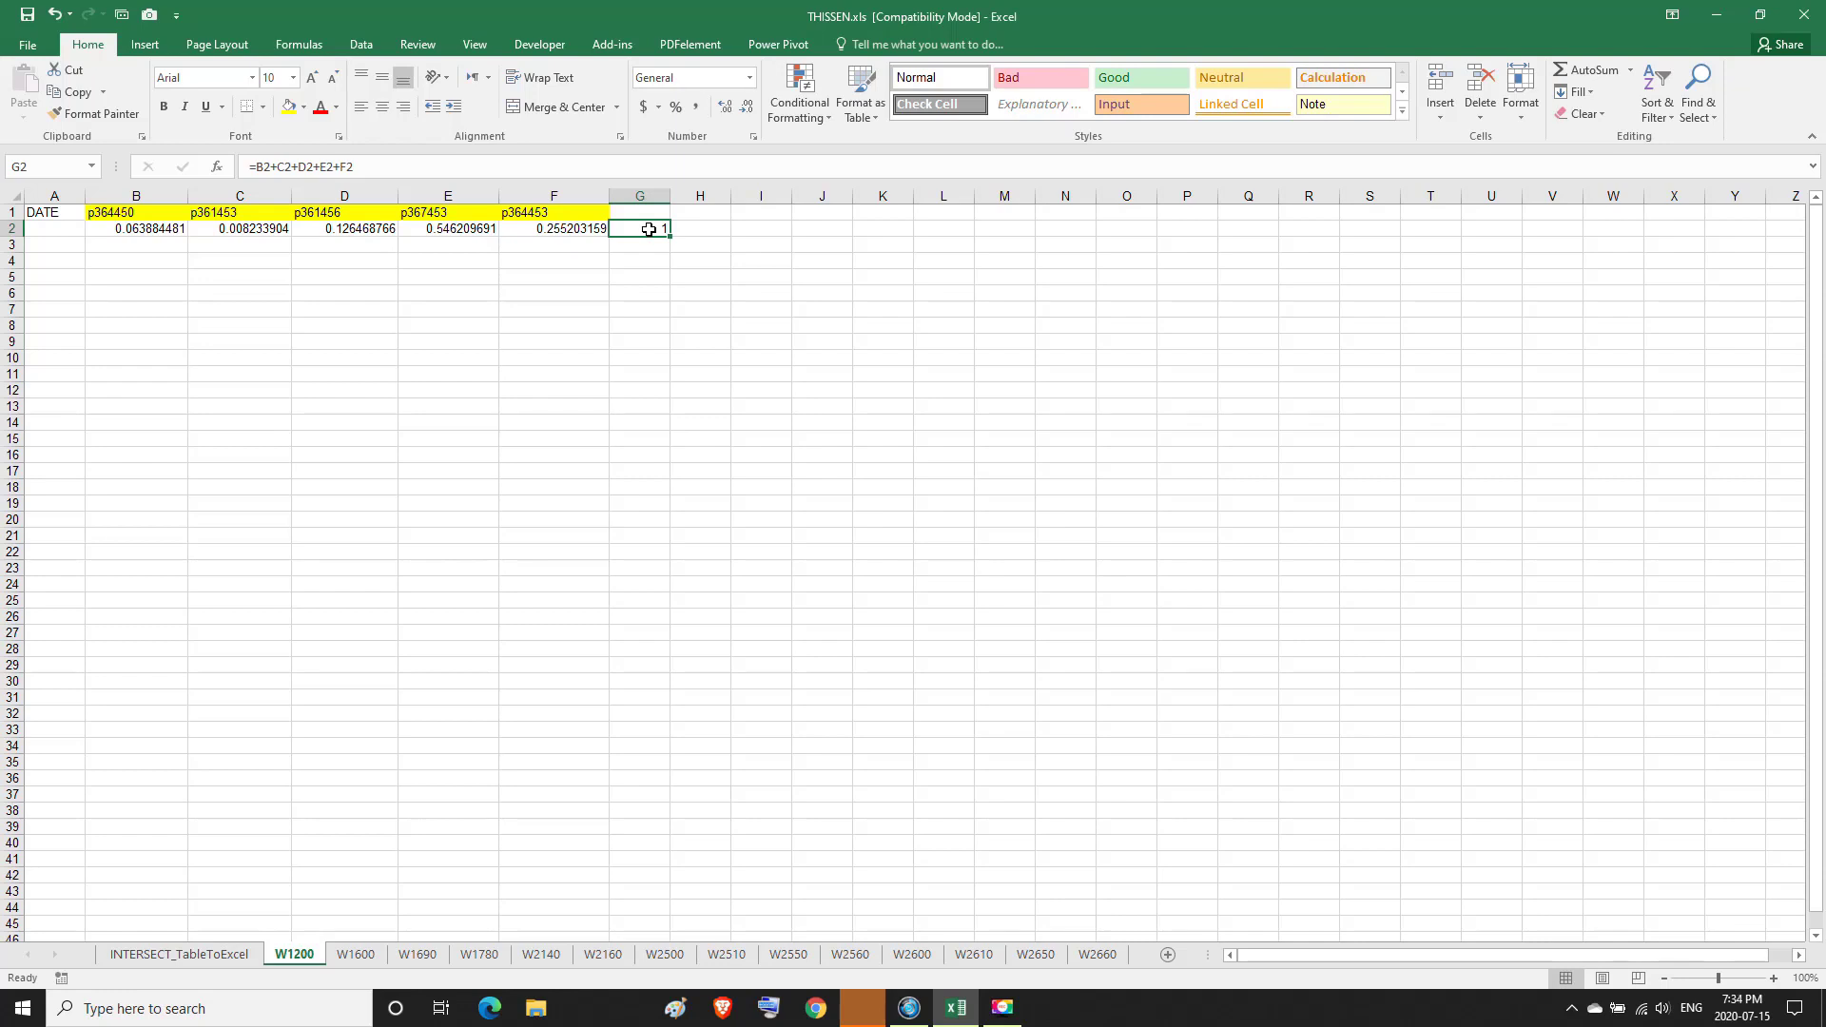
click(152, 229)
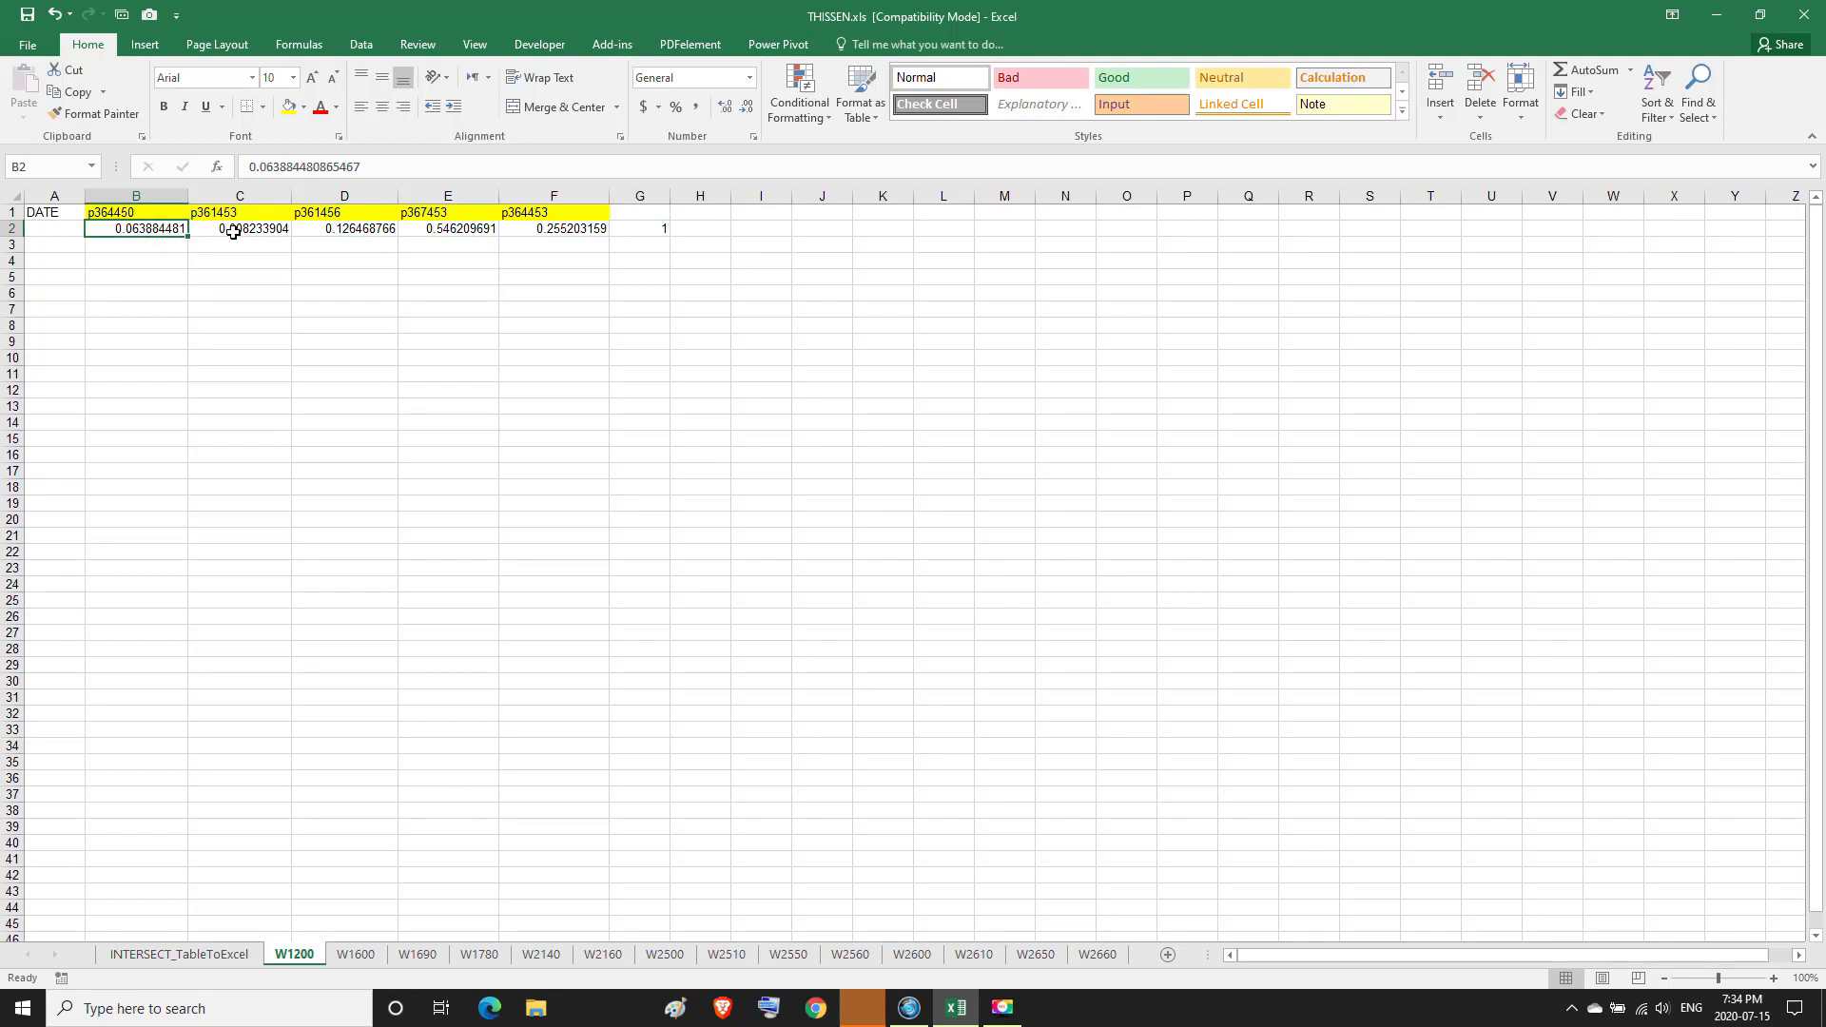
click(228, 229)
click(338, 229)
click(428, 228)
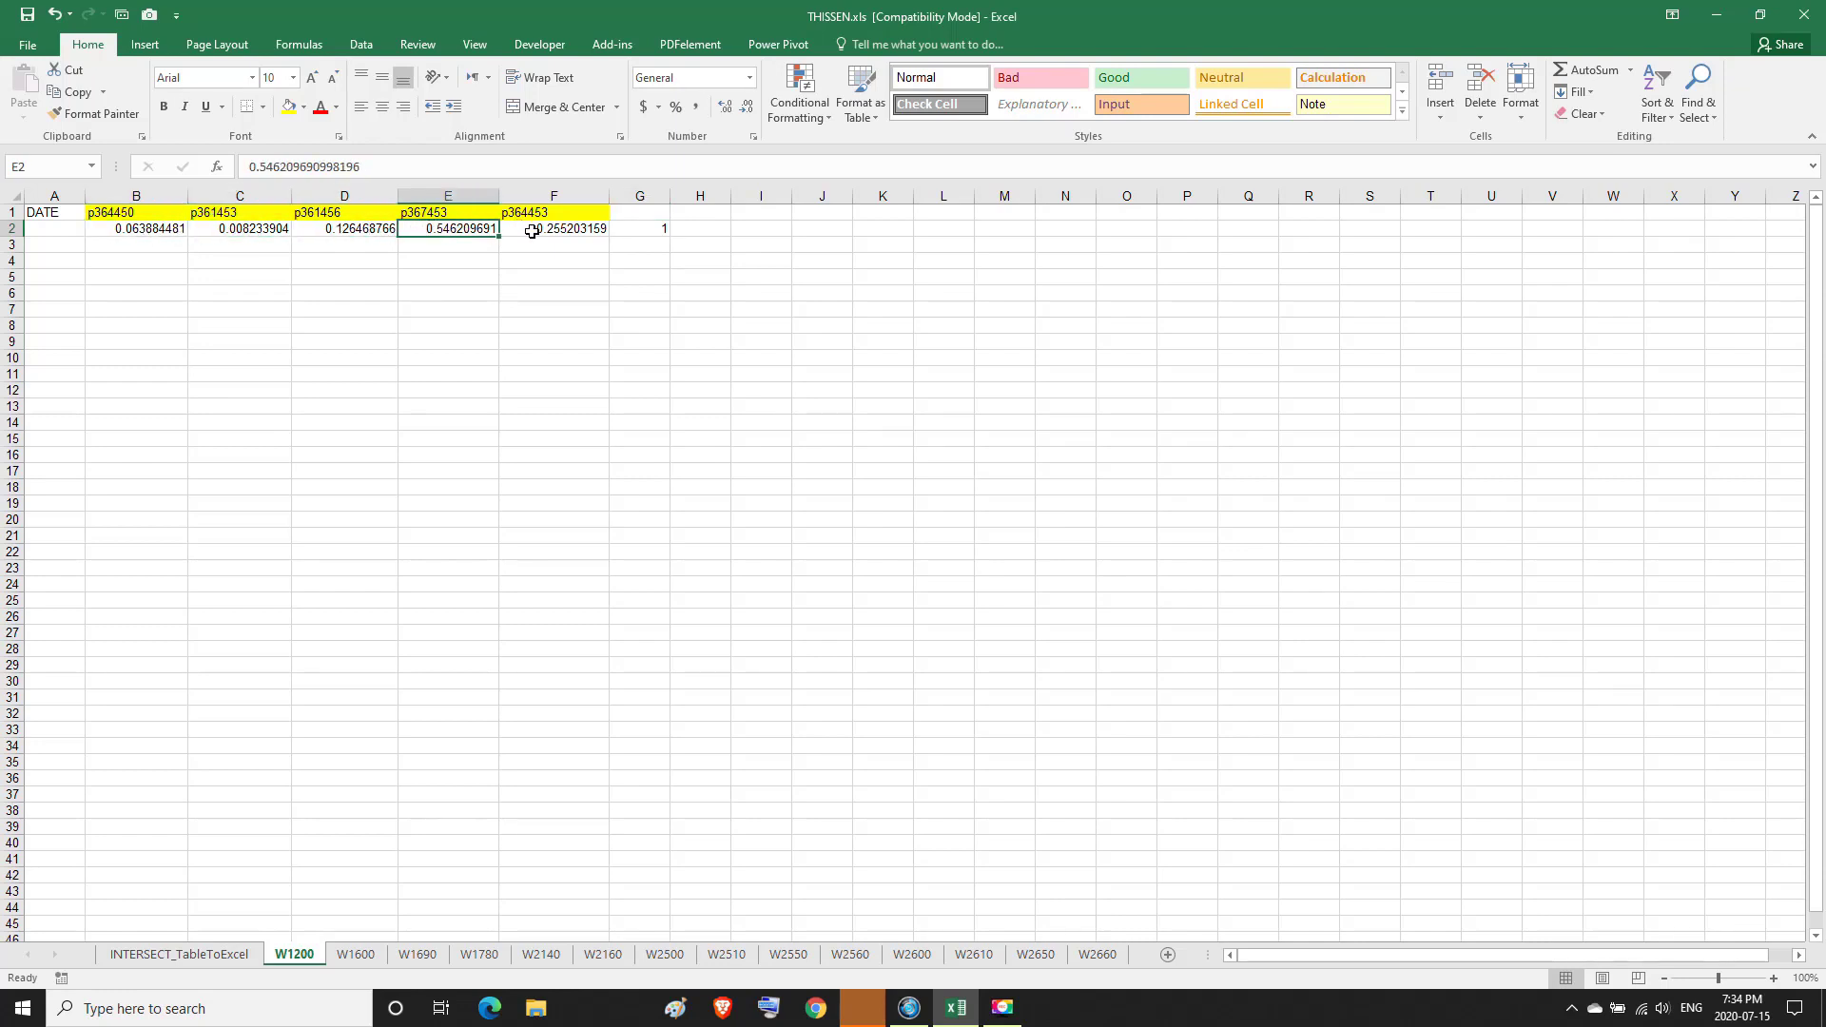
click(533, 231)
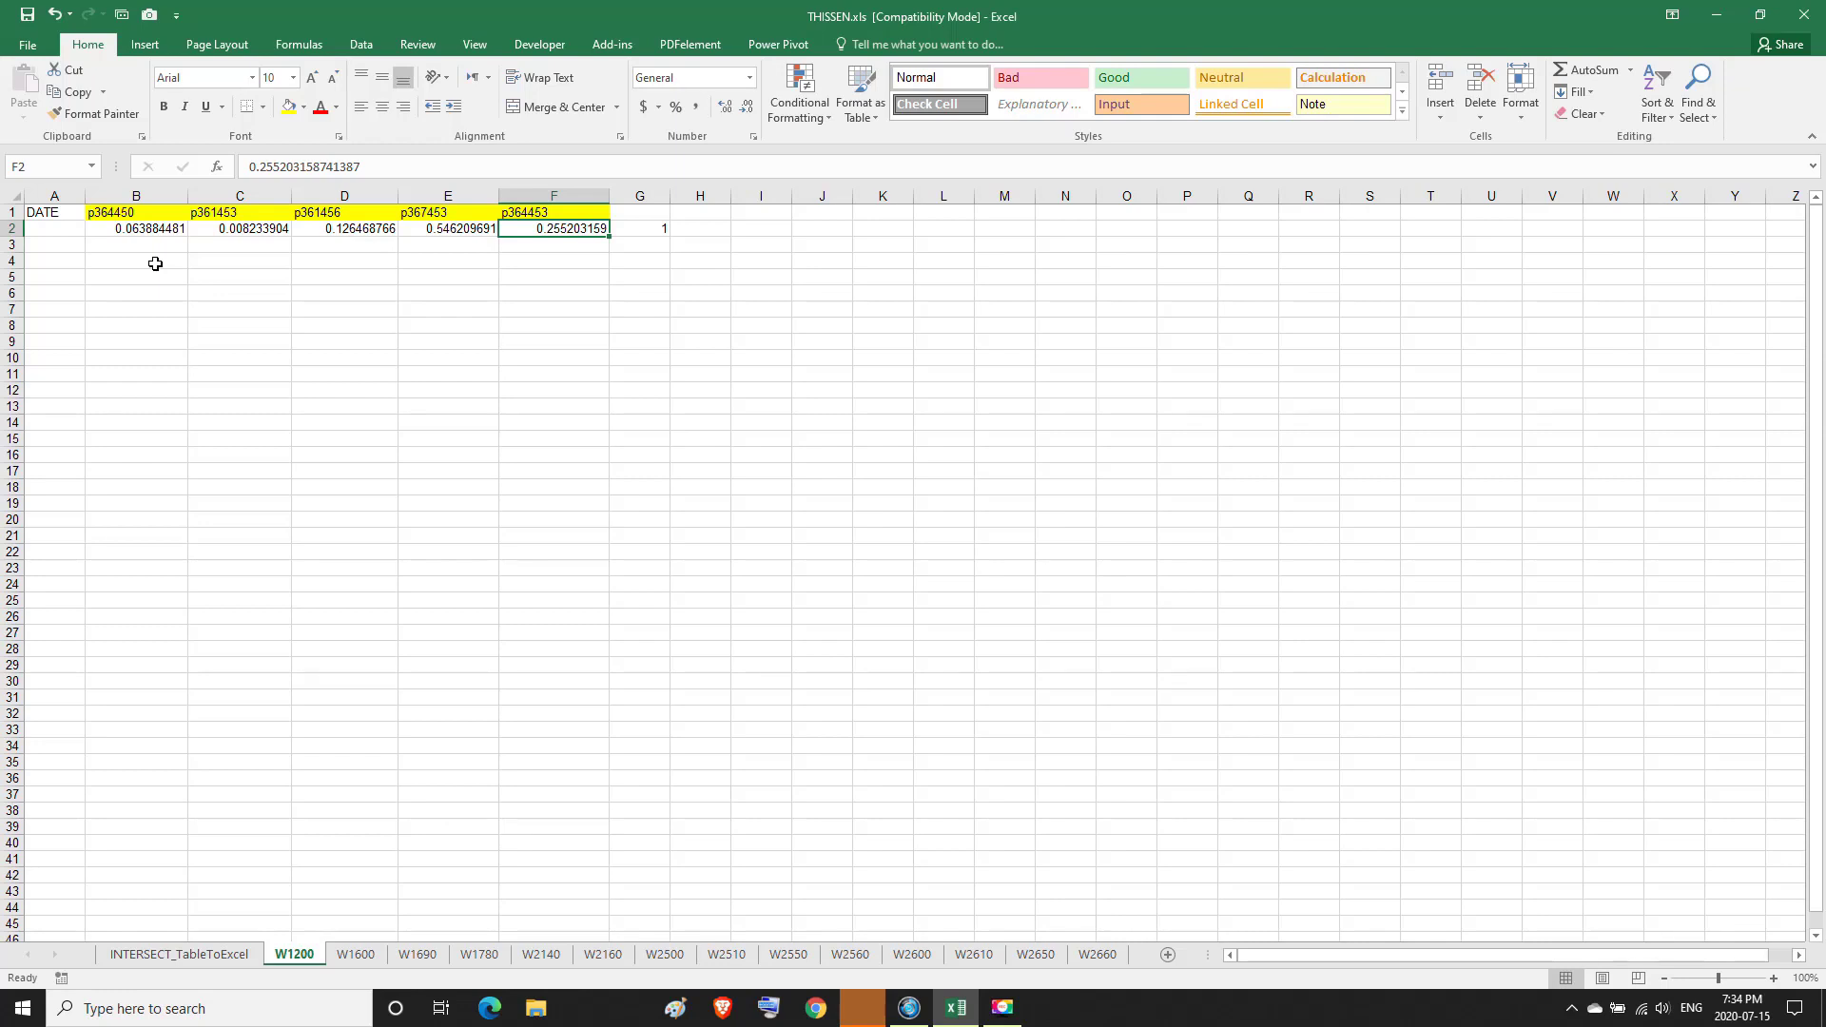
click(155, 264)
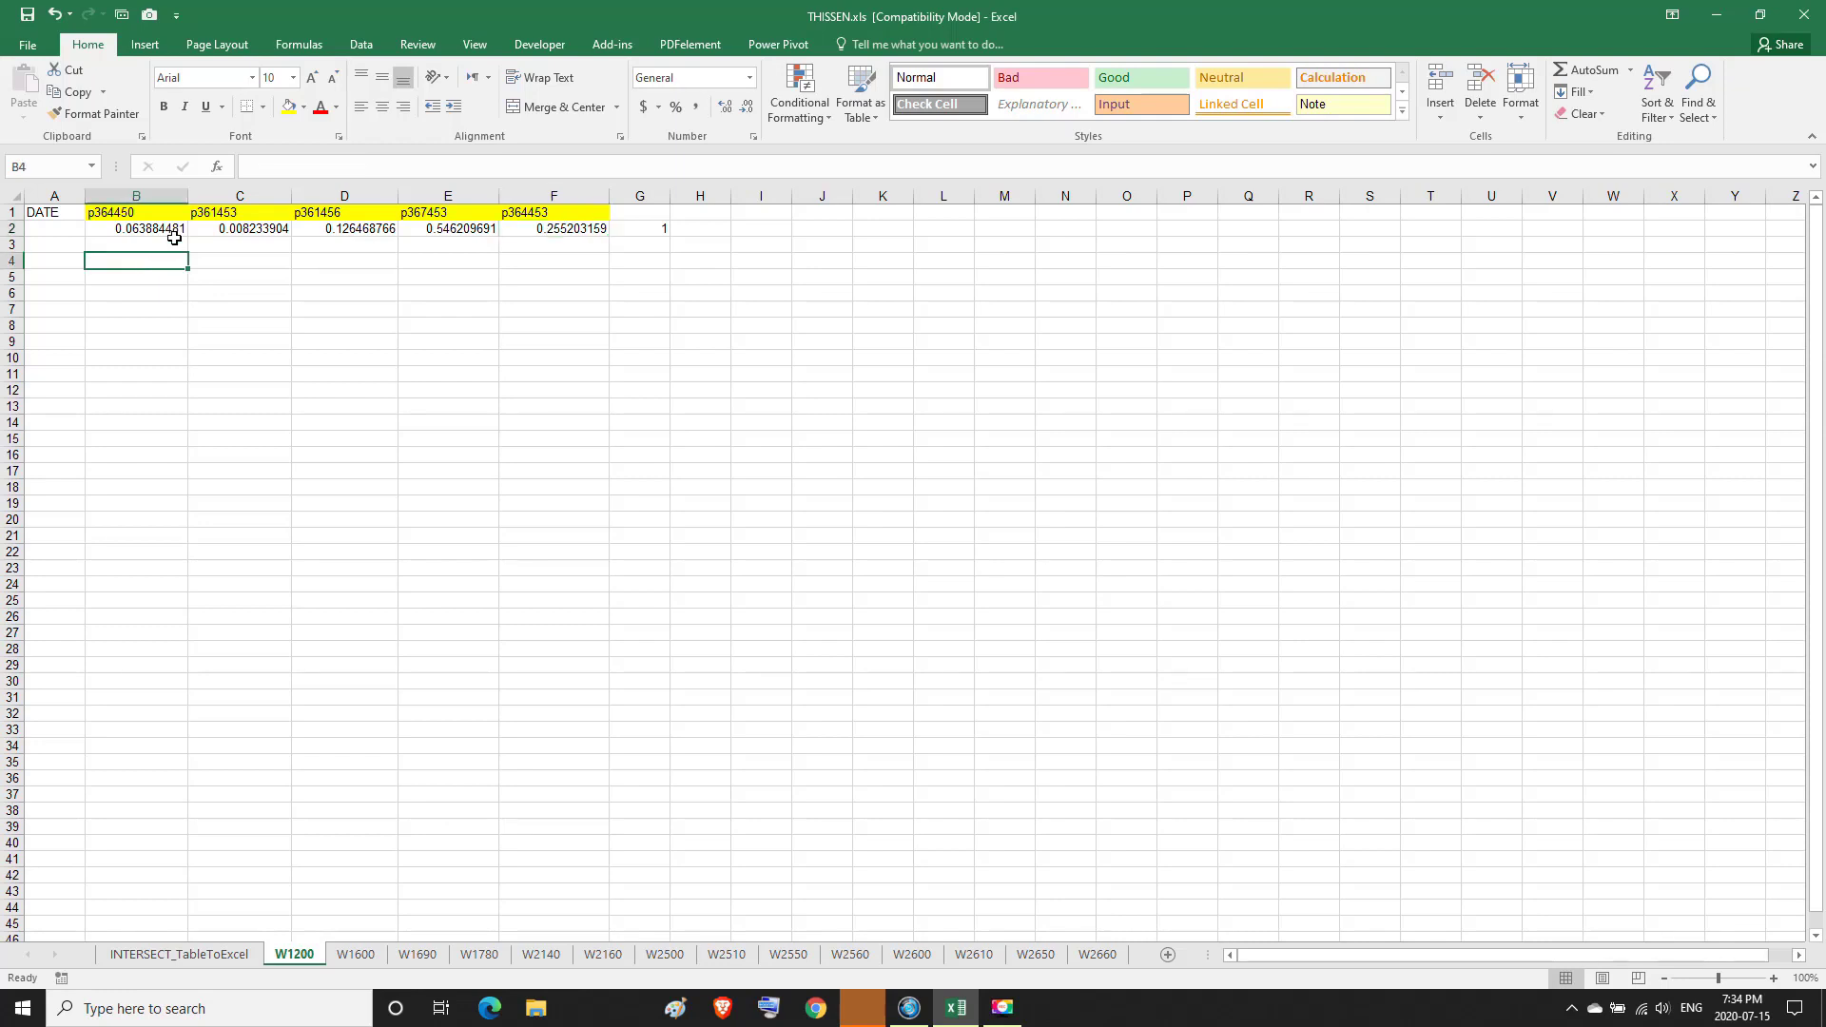
click(159, 211)
click(249, 213)
click(323, 213)
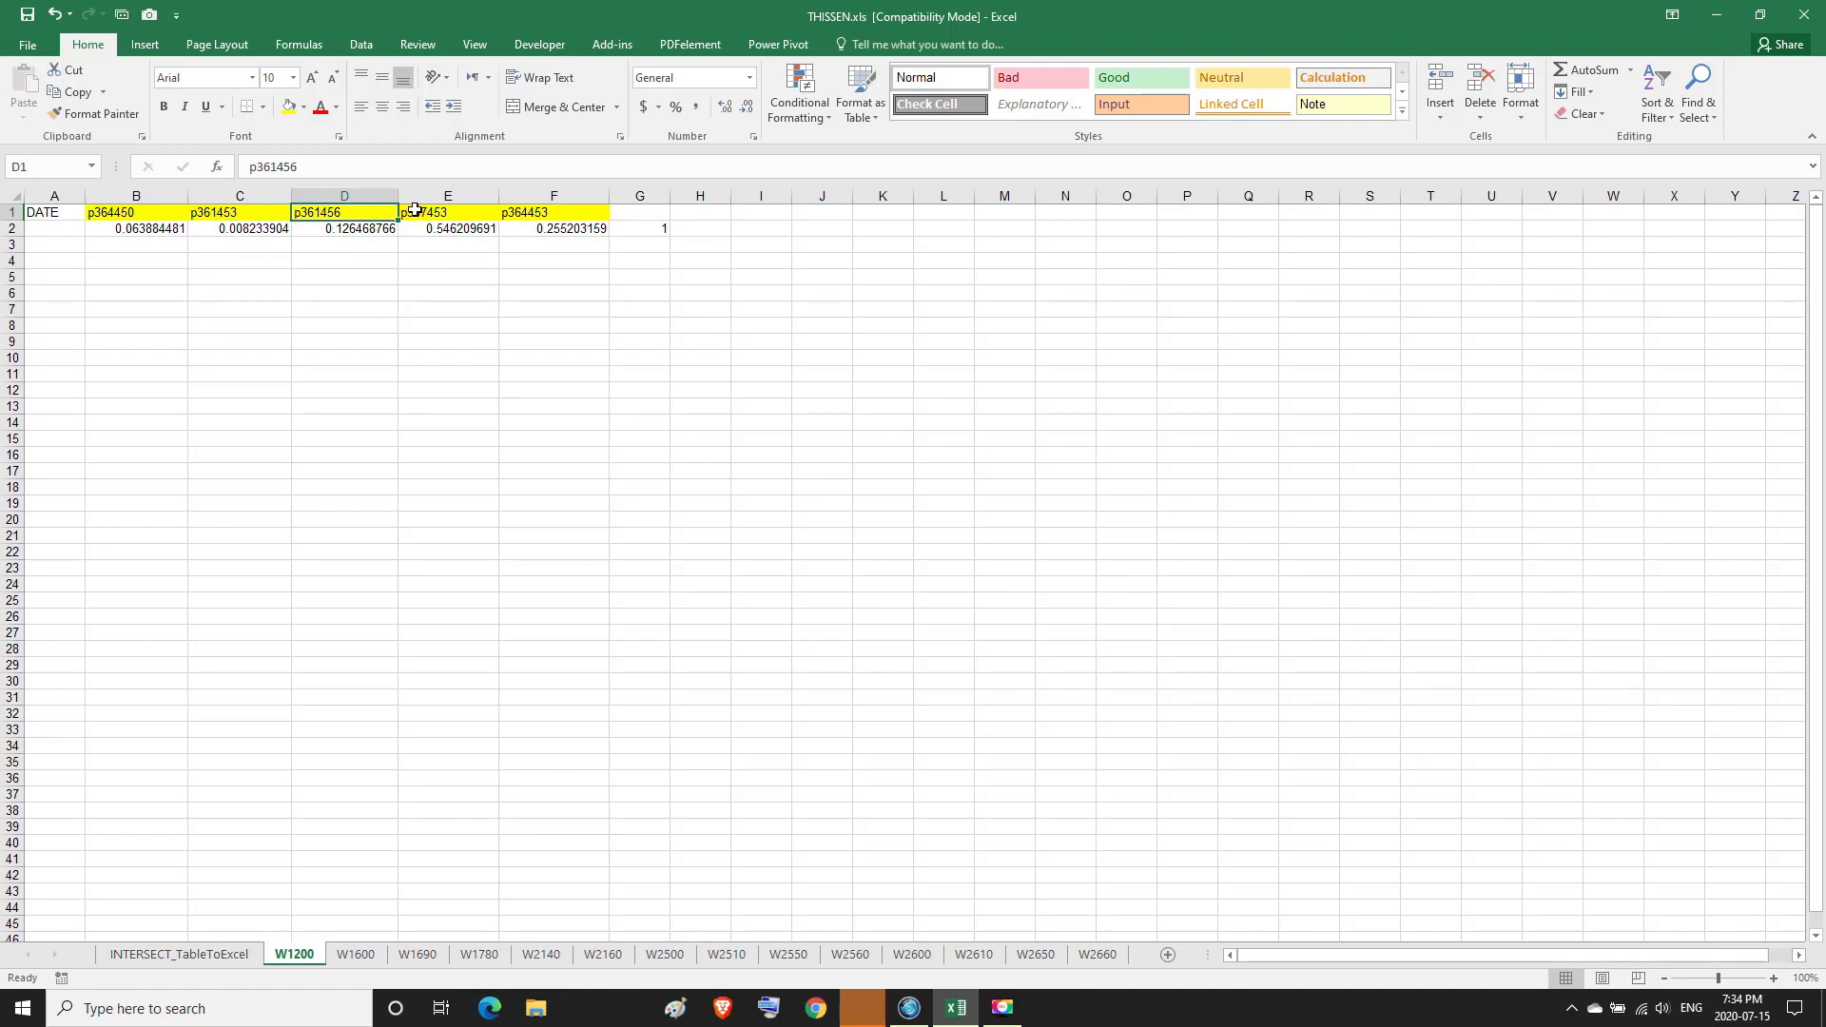
click(414, 211)
click(519, 211)
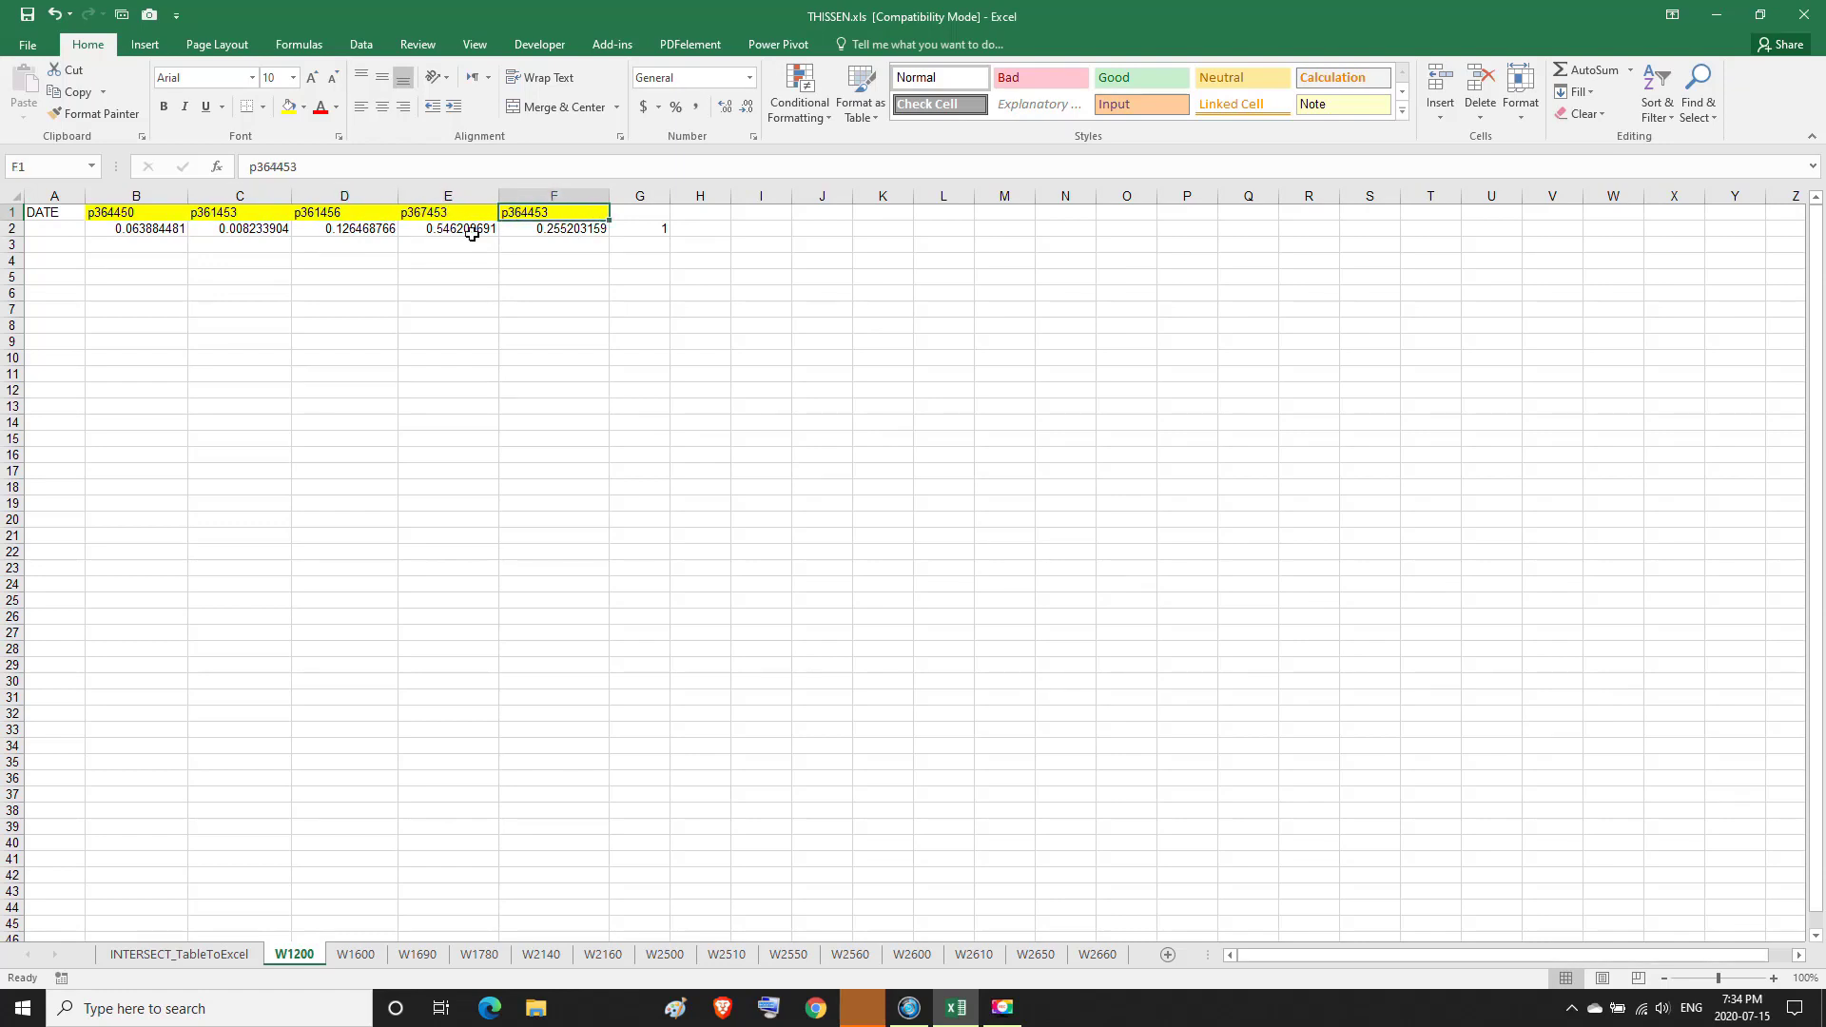
Copy the formatting of the DATE header to the station columns B to F with Format Painter, clearing the yellow fill.
click(57, 213)
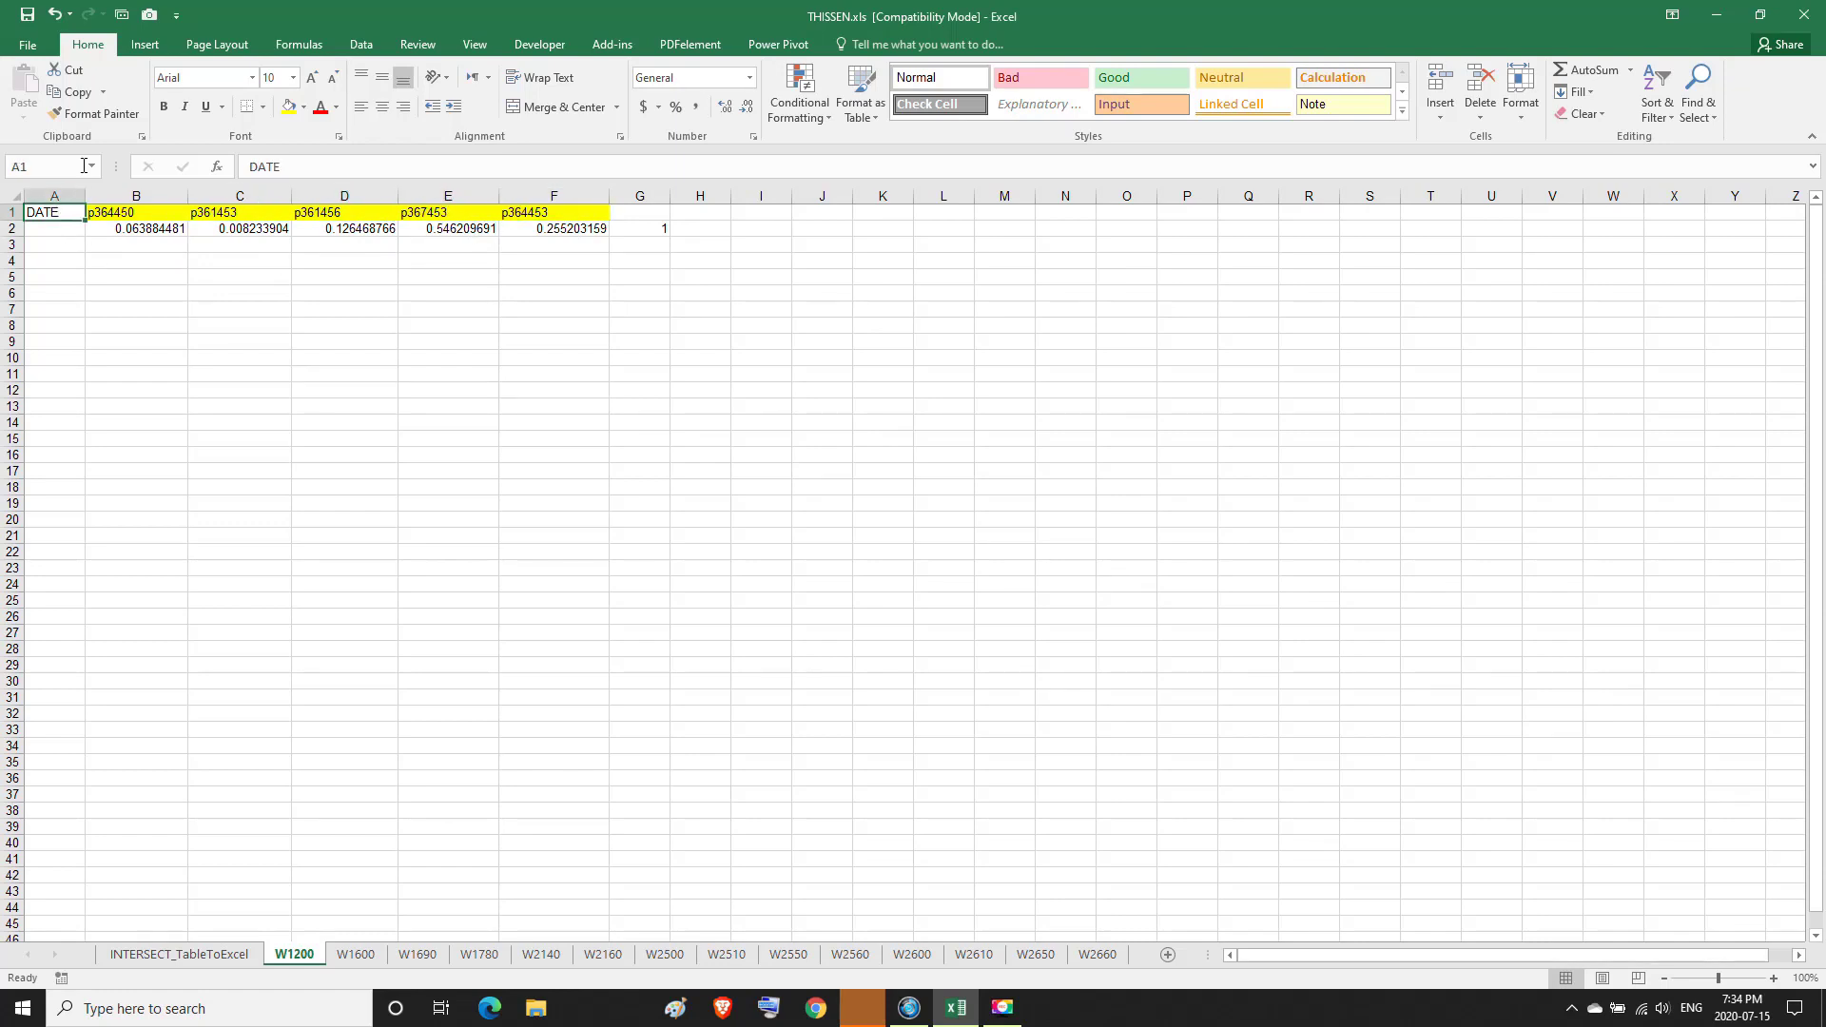
click(93, 114)
mouse_move(133, 196)
mouse_down()
mouse_move(570, 228)
mouse_move(537, 232)
mouse_up()
click(128, 215)
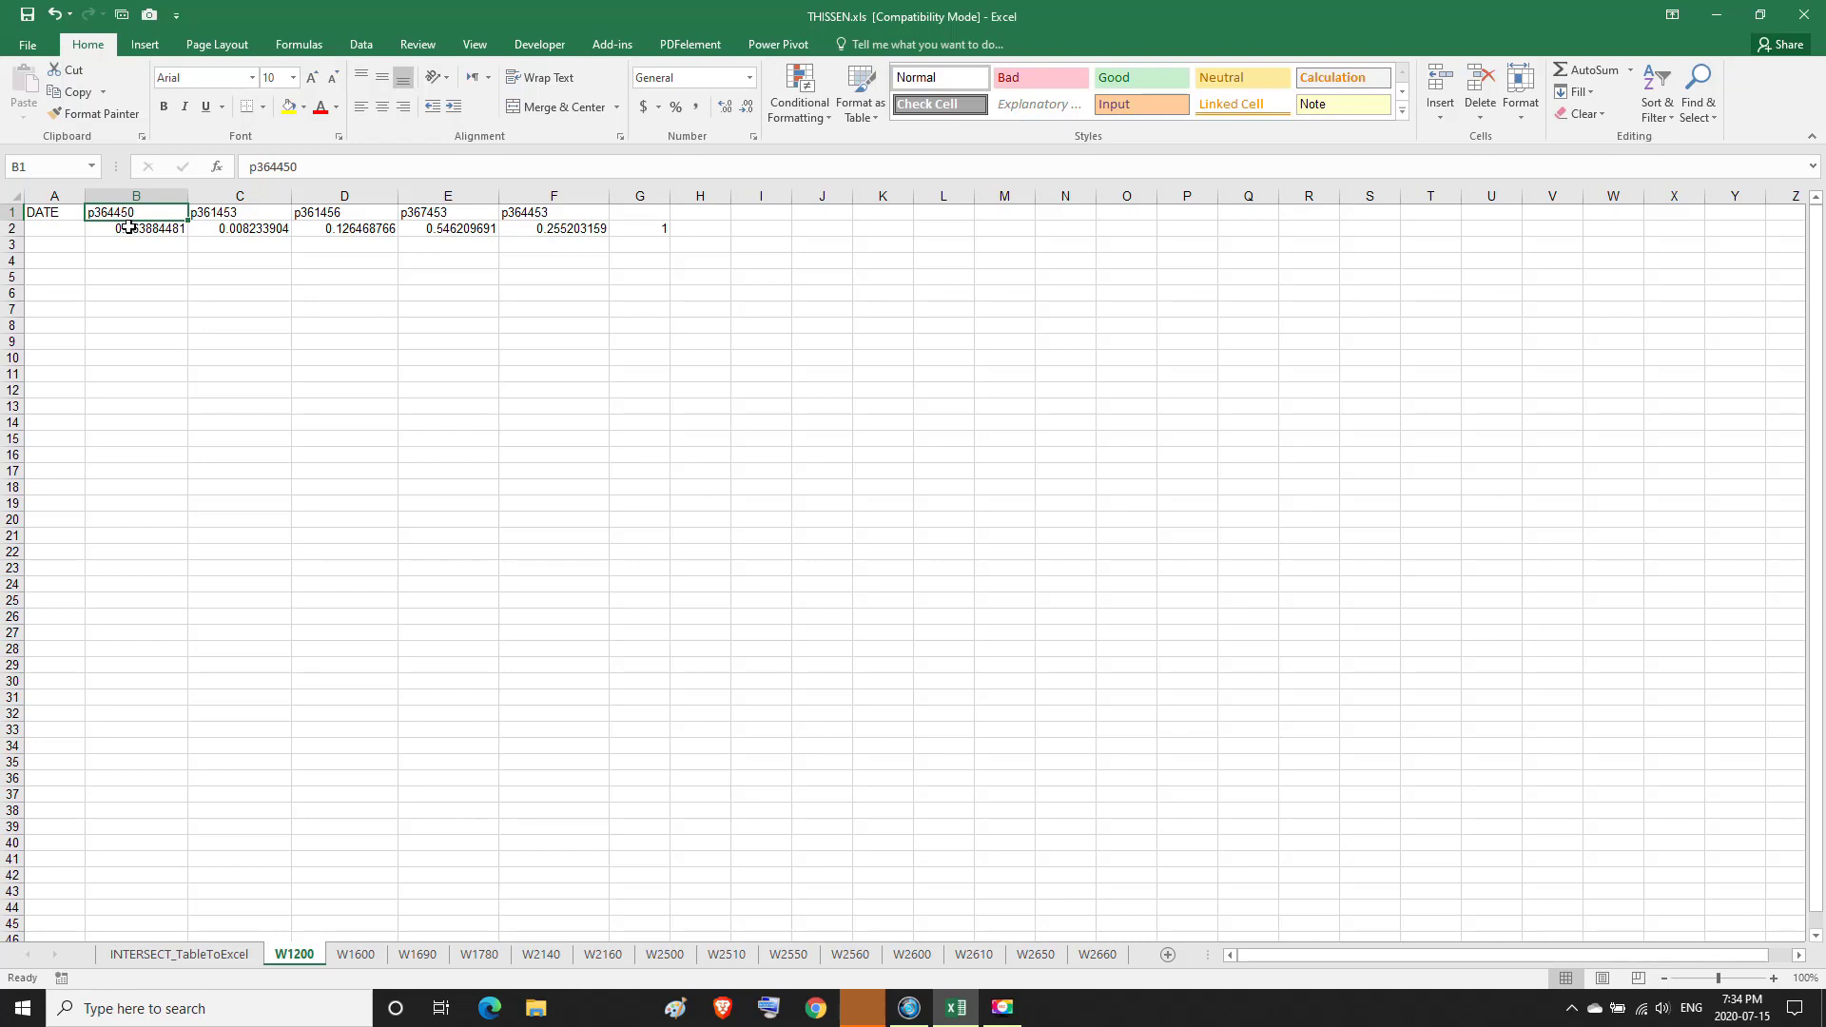
click(1725, 9)
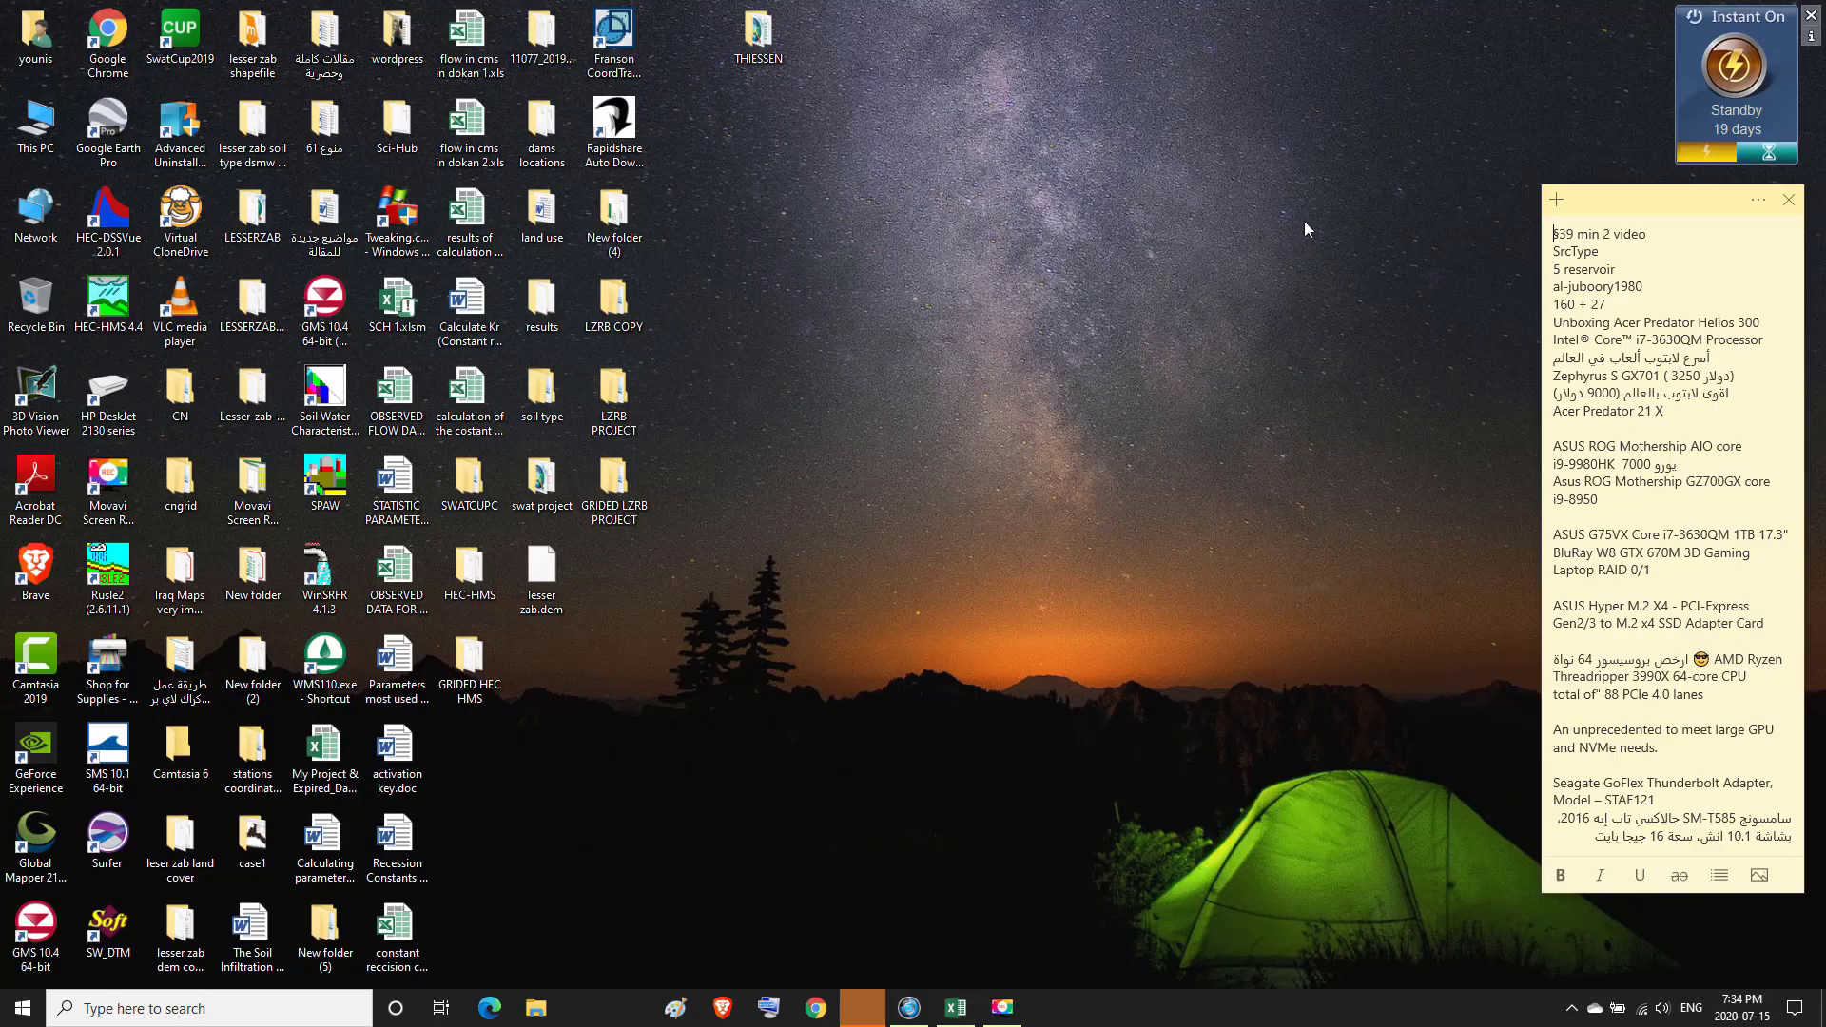
click(542, 17)
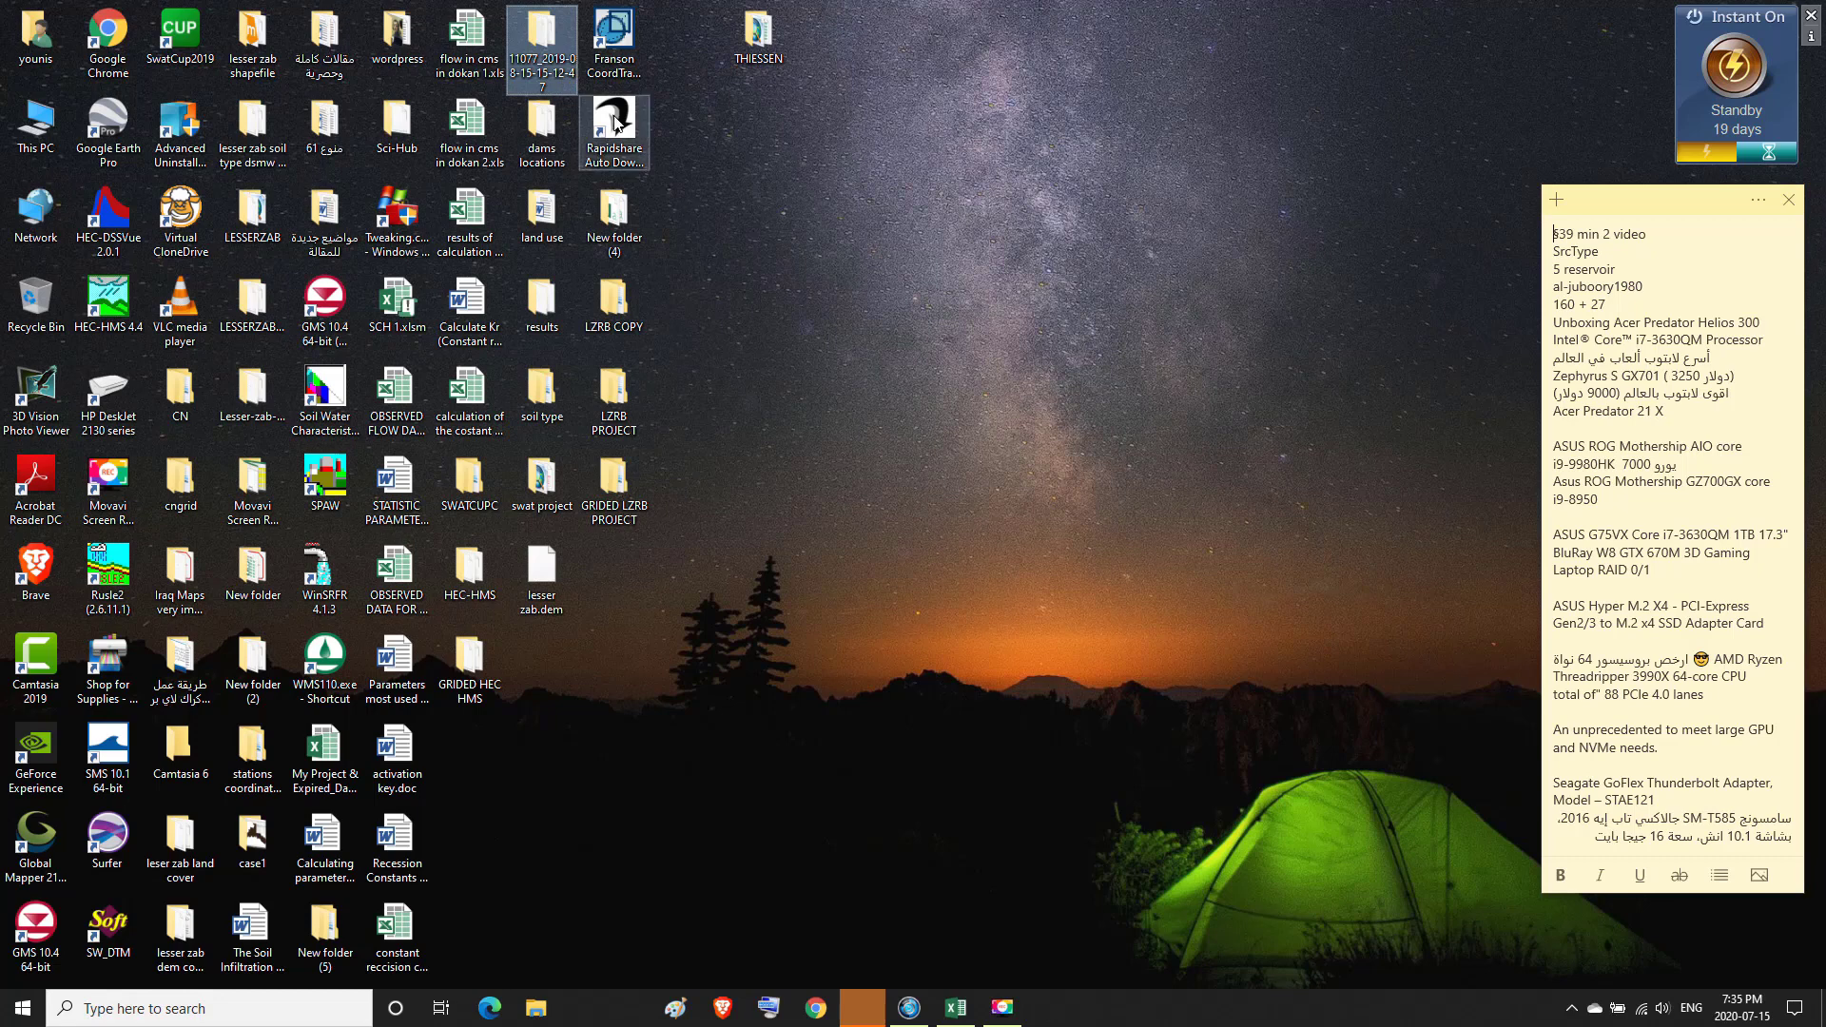
double_click(542, 34)
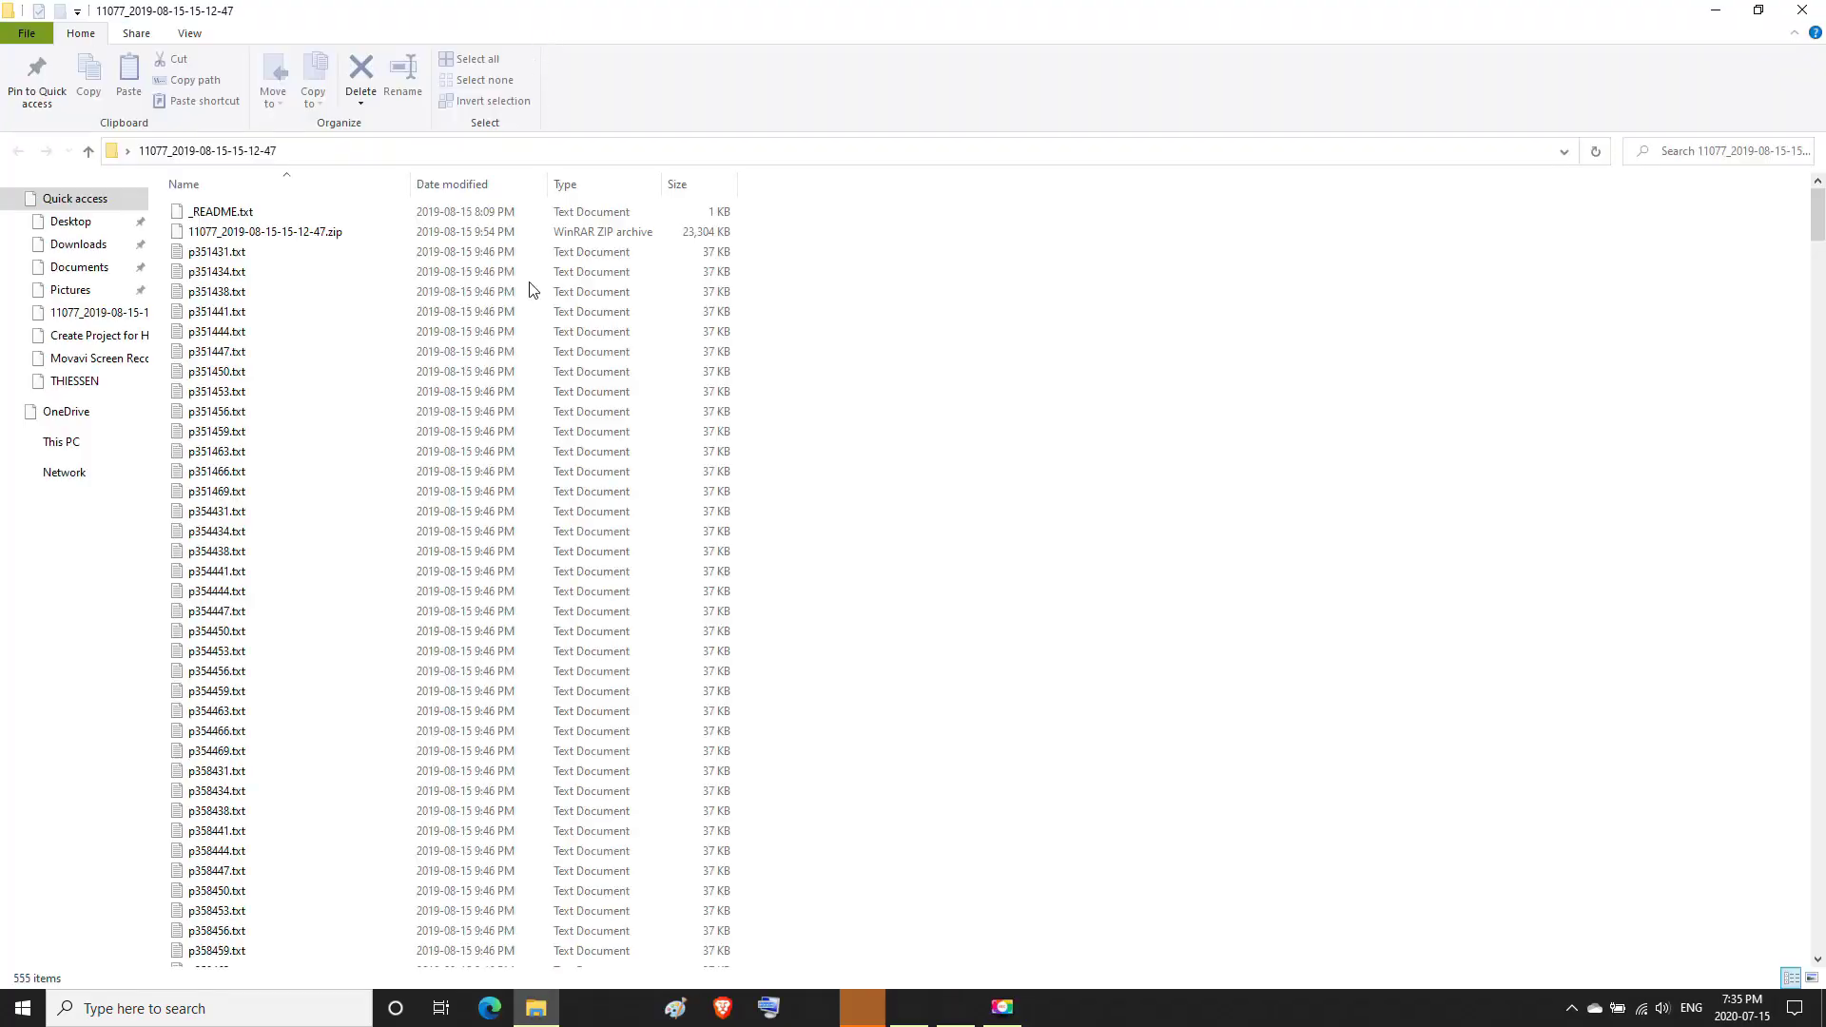
Find the weatherdata CSV files in the folder and look through their station numbers, starting at weatherdata-351431.csv.
drag(1817, 226, 1820, 890)
drag(1819, 873, 1819, 817)
drag(242, 666, 229, 708)
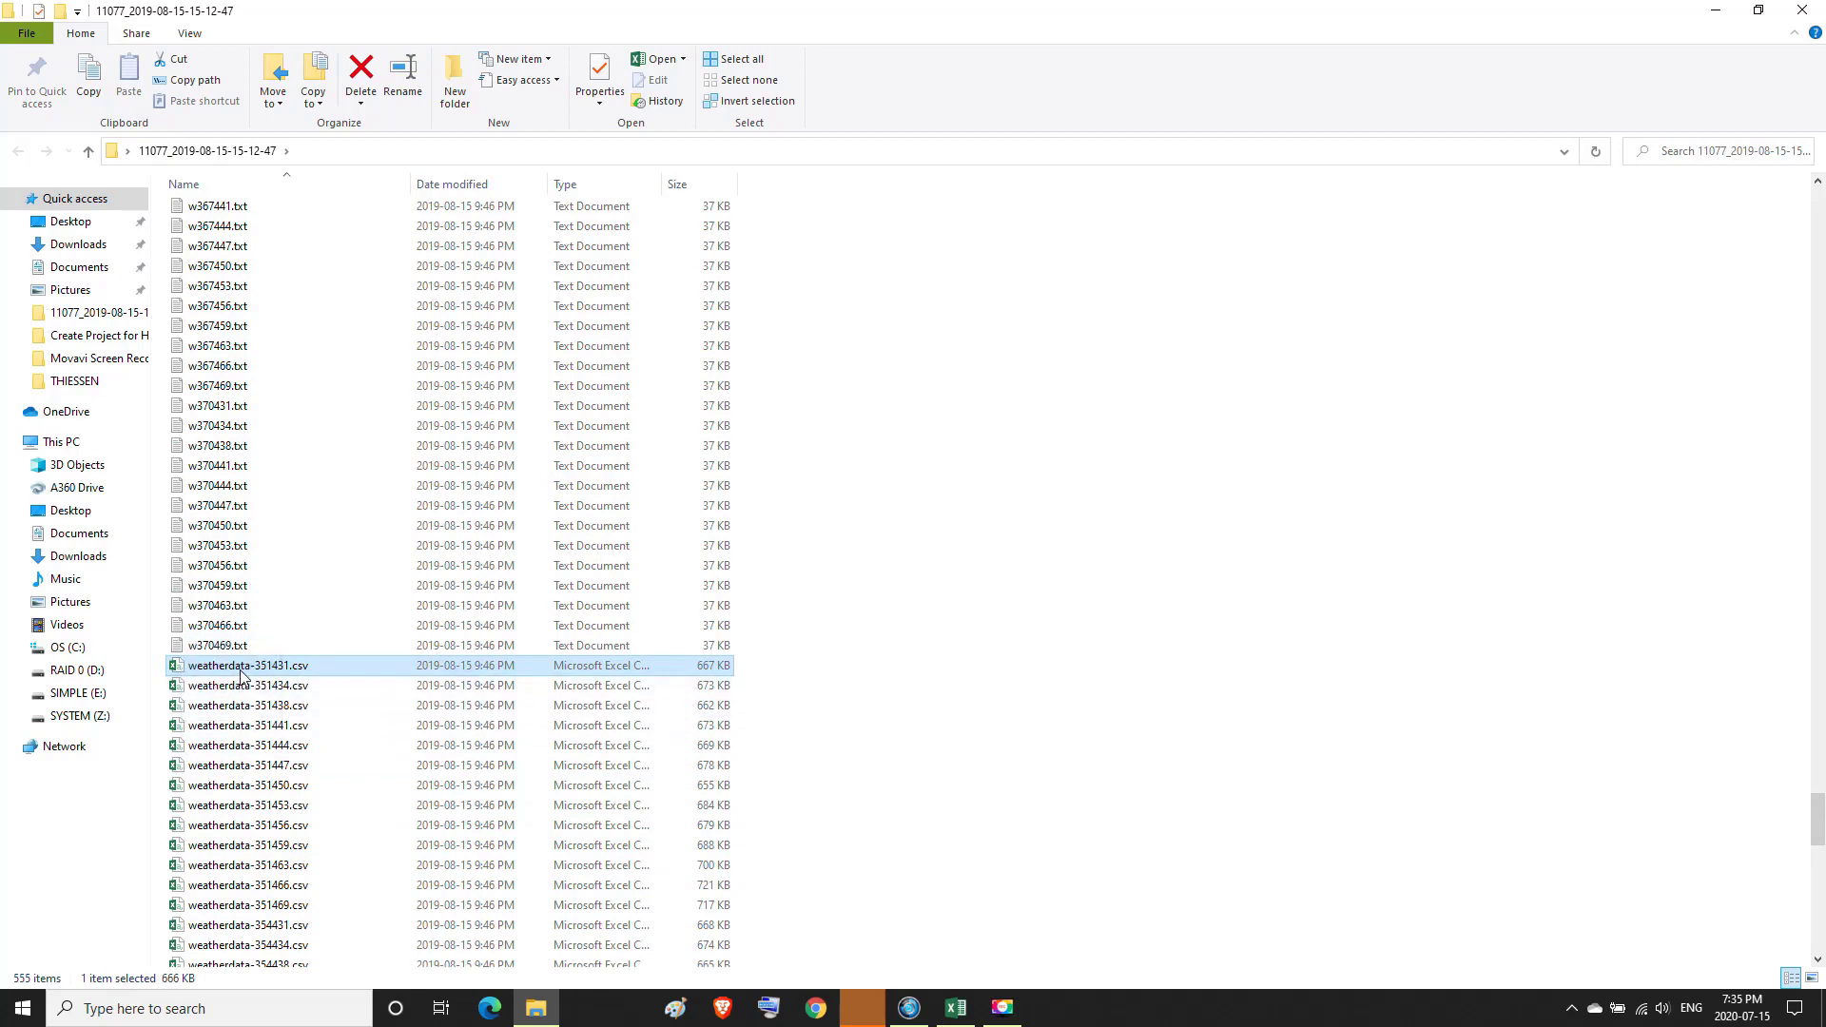
key(F2)
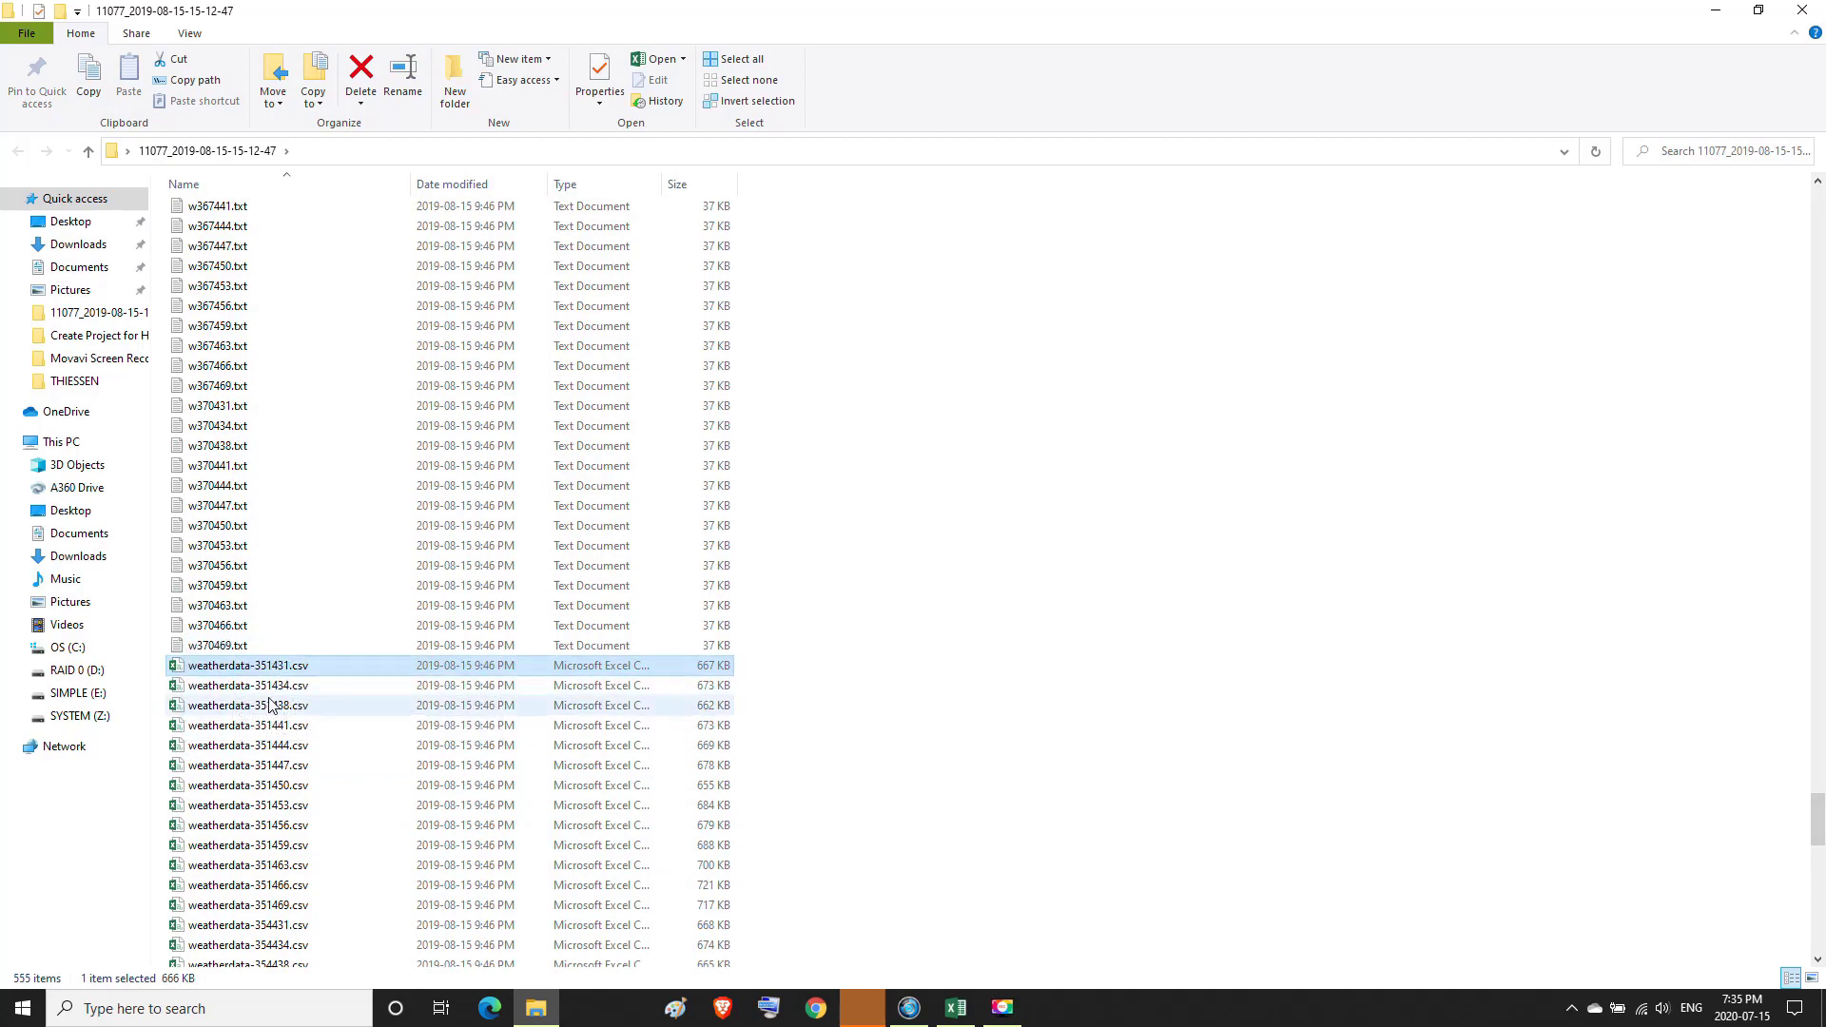
click(233, 684)
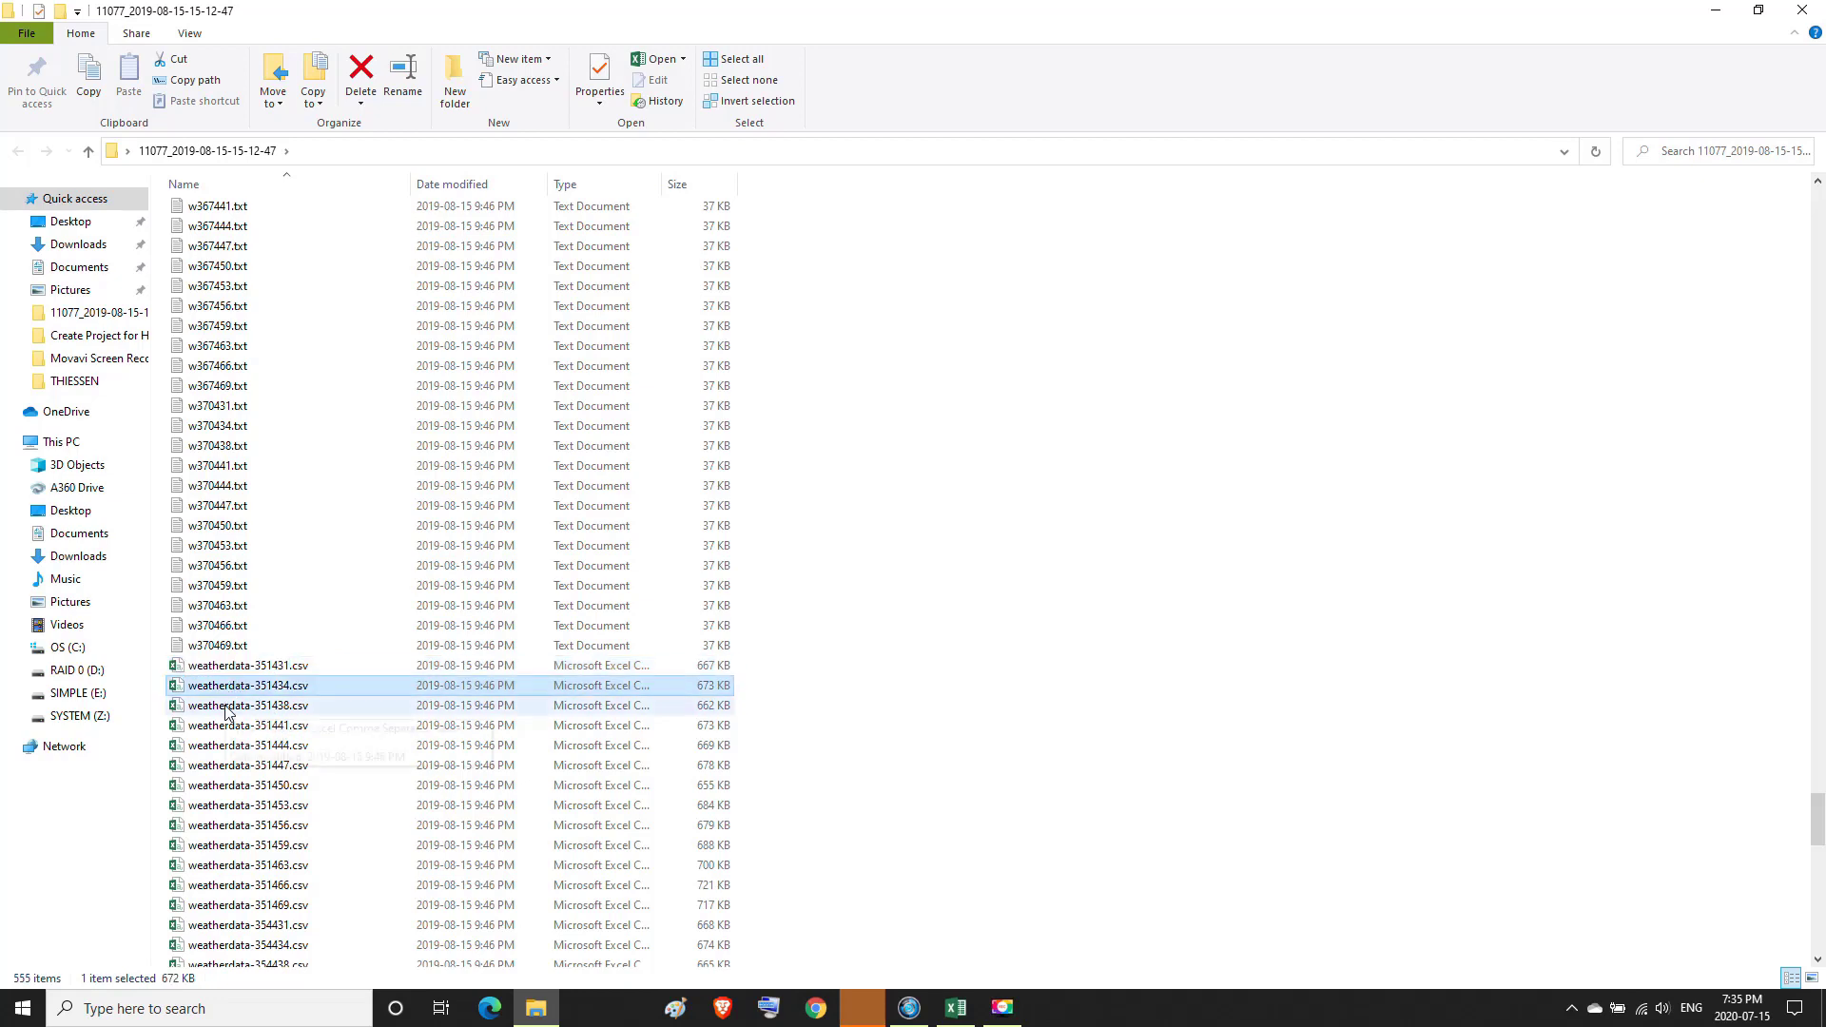
click(235, 705)
click(236, 725)
click(238, 745)
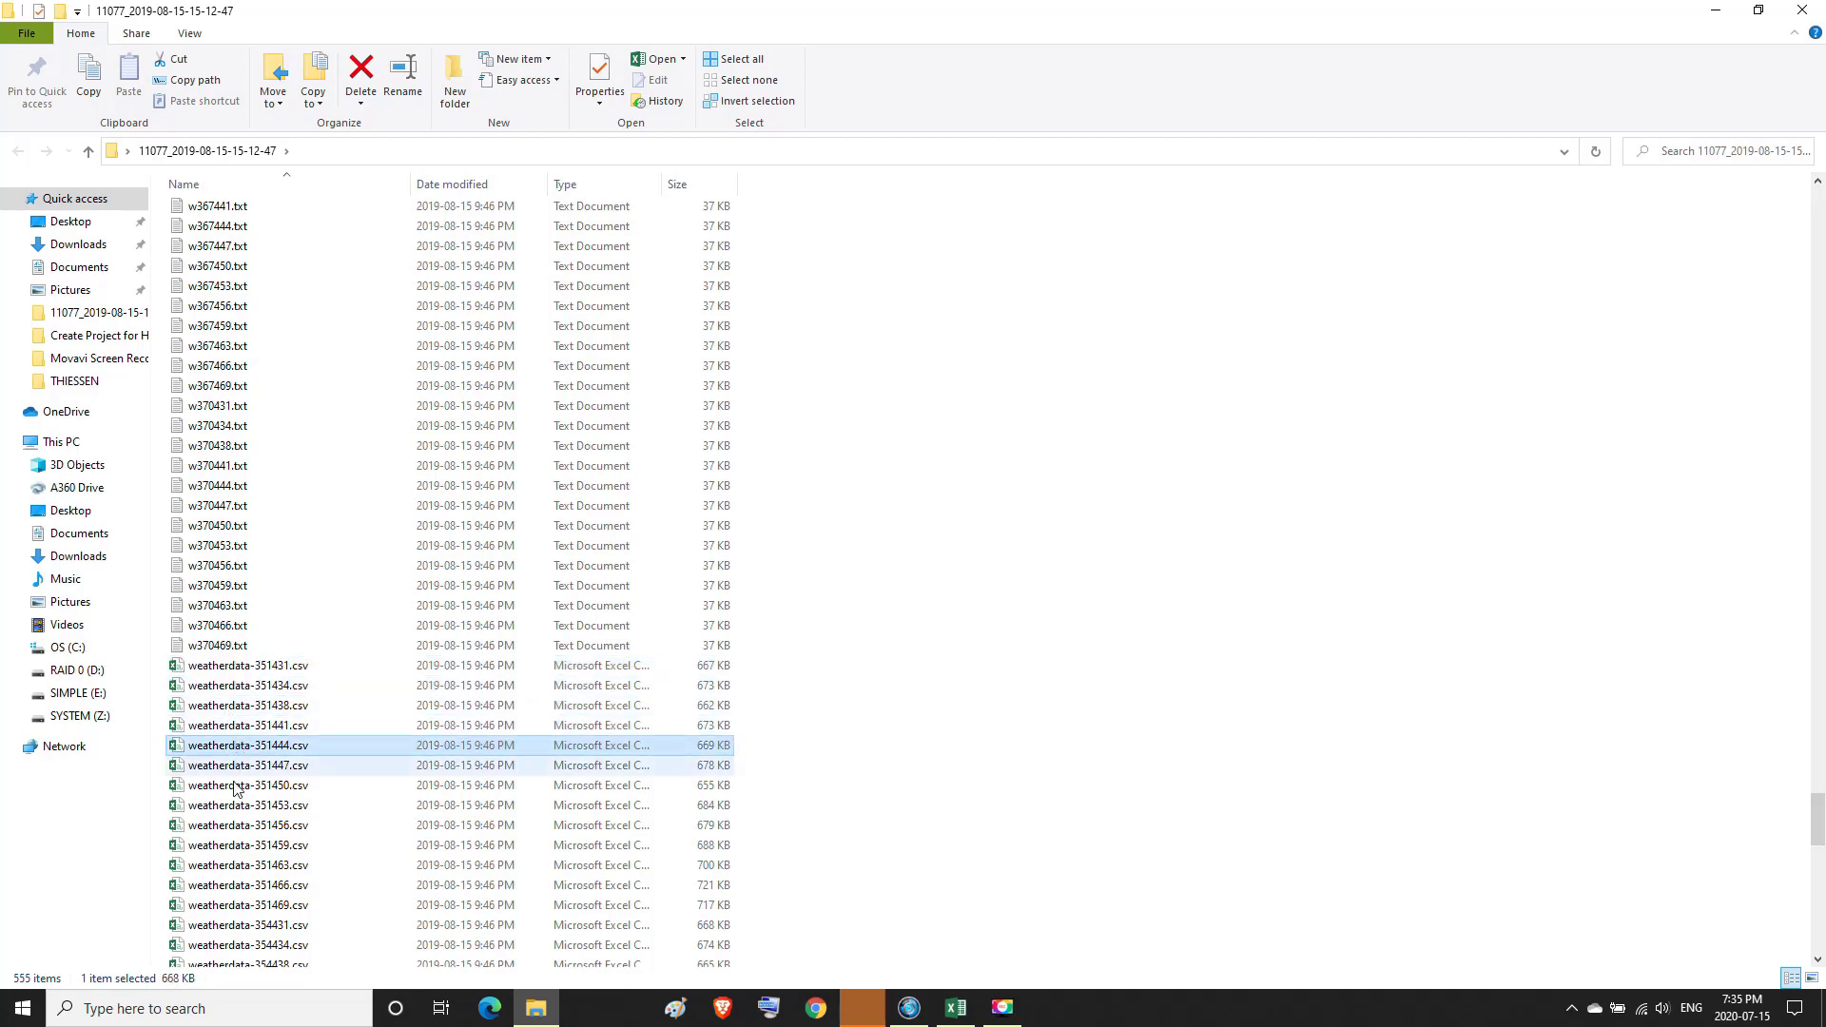
click(240, 764)
click(240, 792)
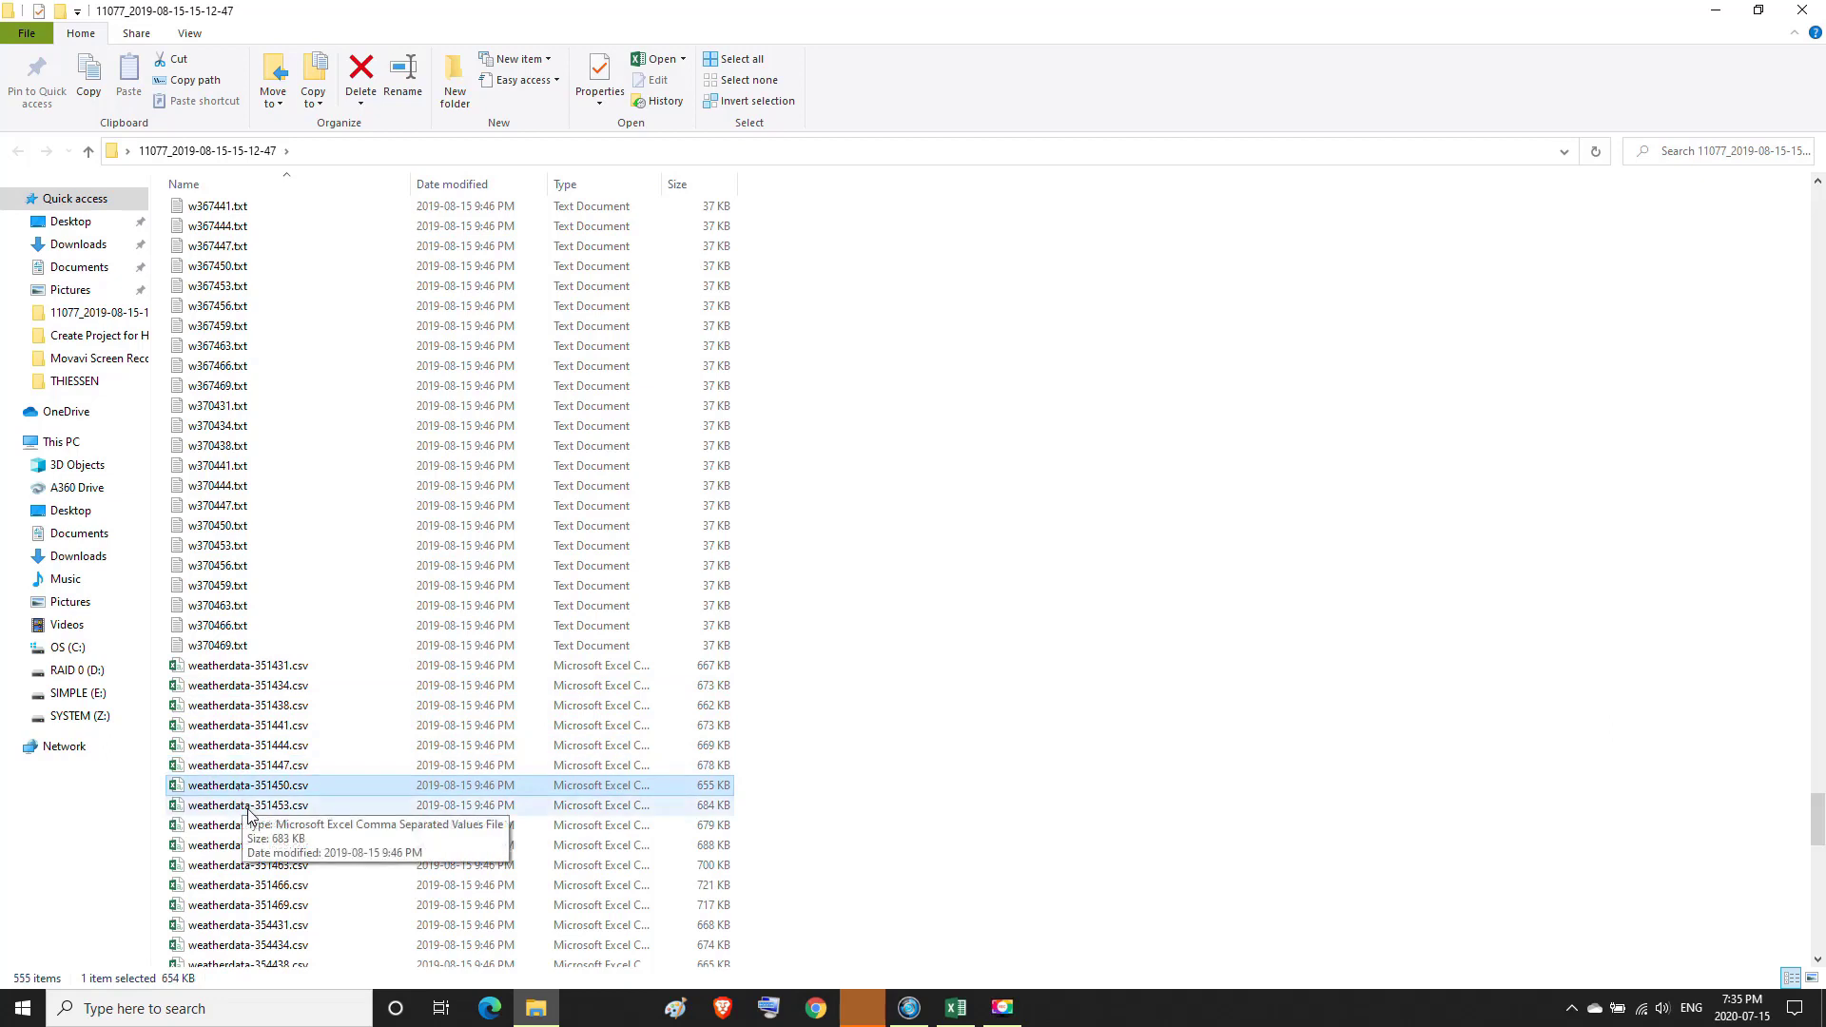
click(242, 806)
click(244, 825)
click(1094, 614)
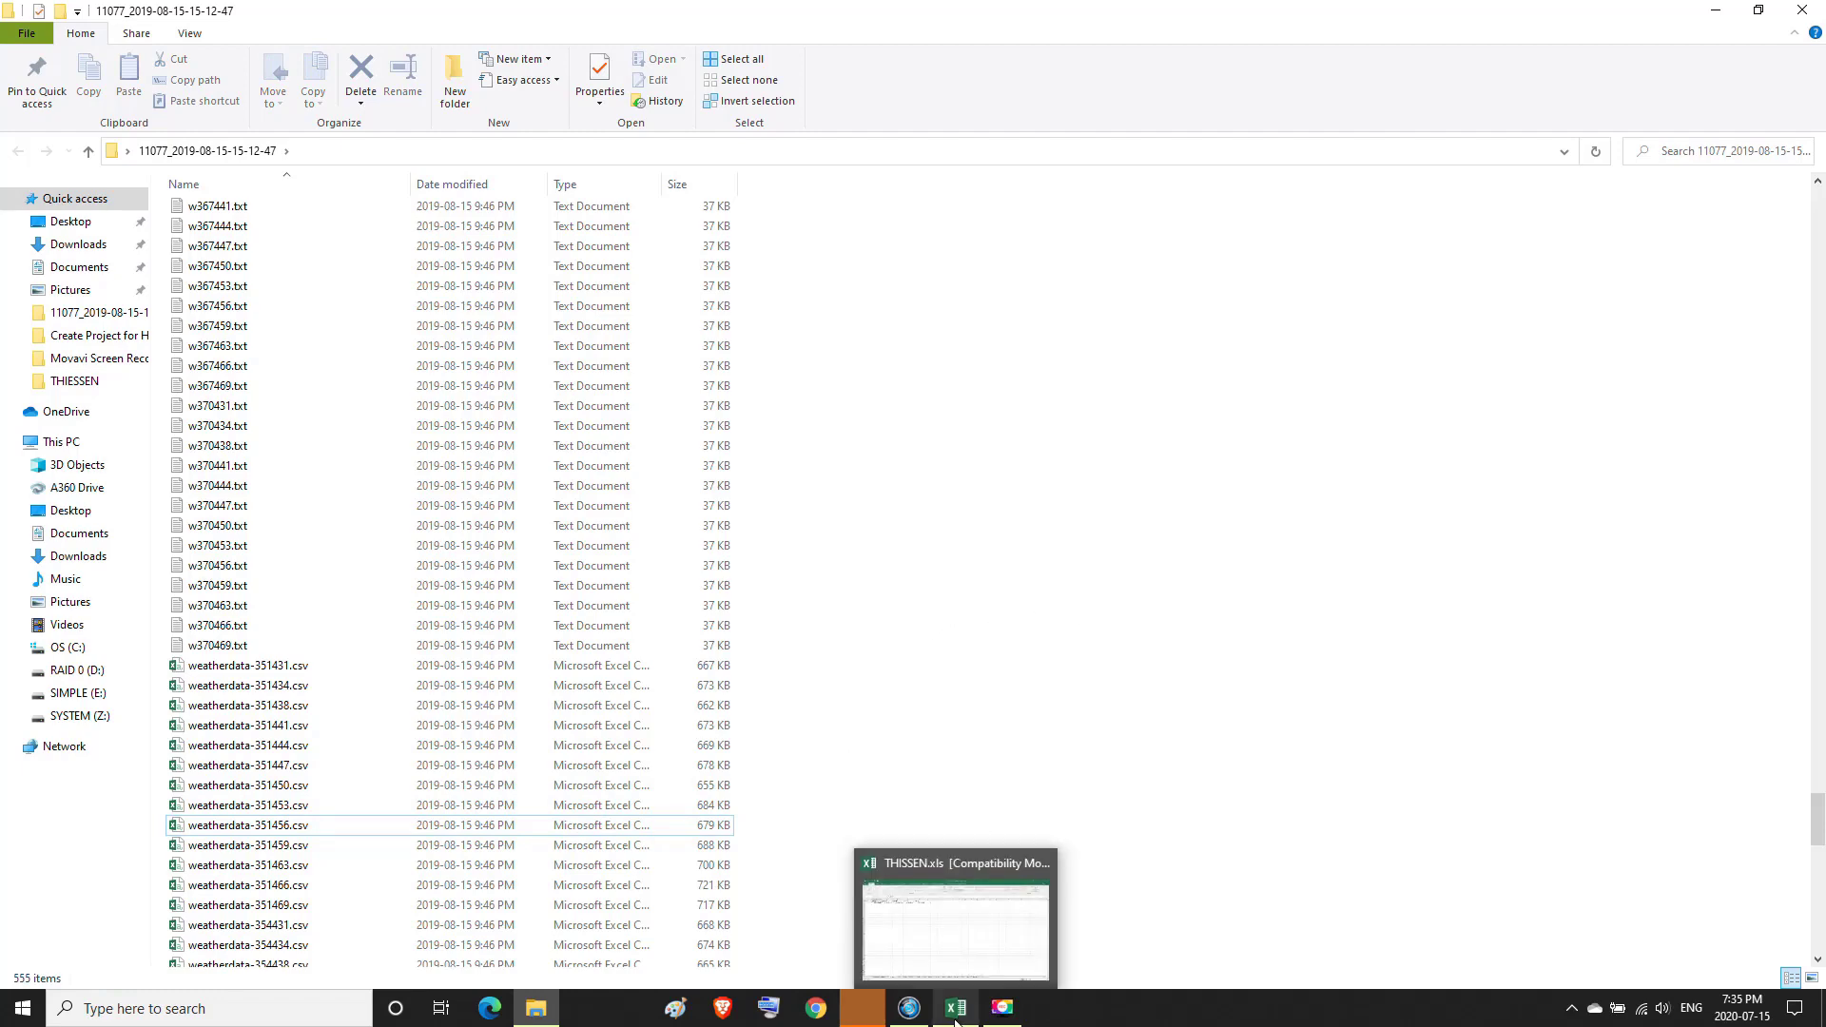
Copy the station name p364450 from B1 of THISSEN.xls and paste it into the weather folder's search in File Explorer.
click(964, 960)
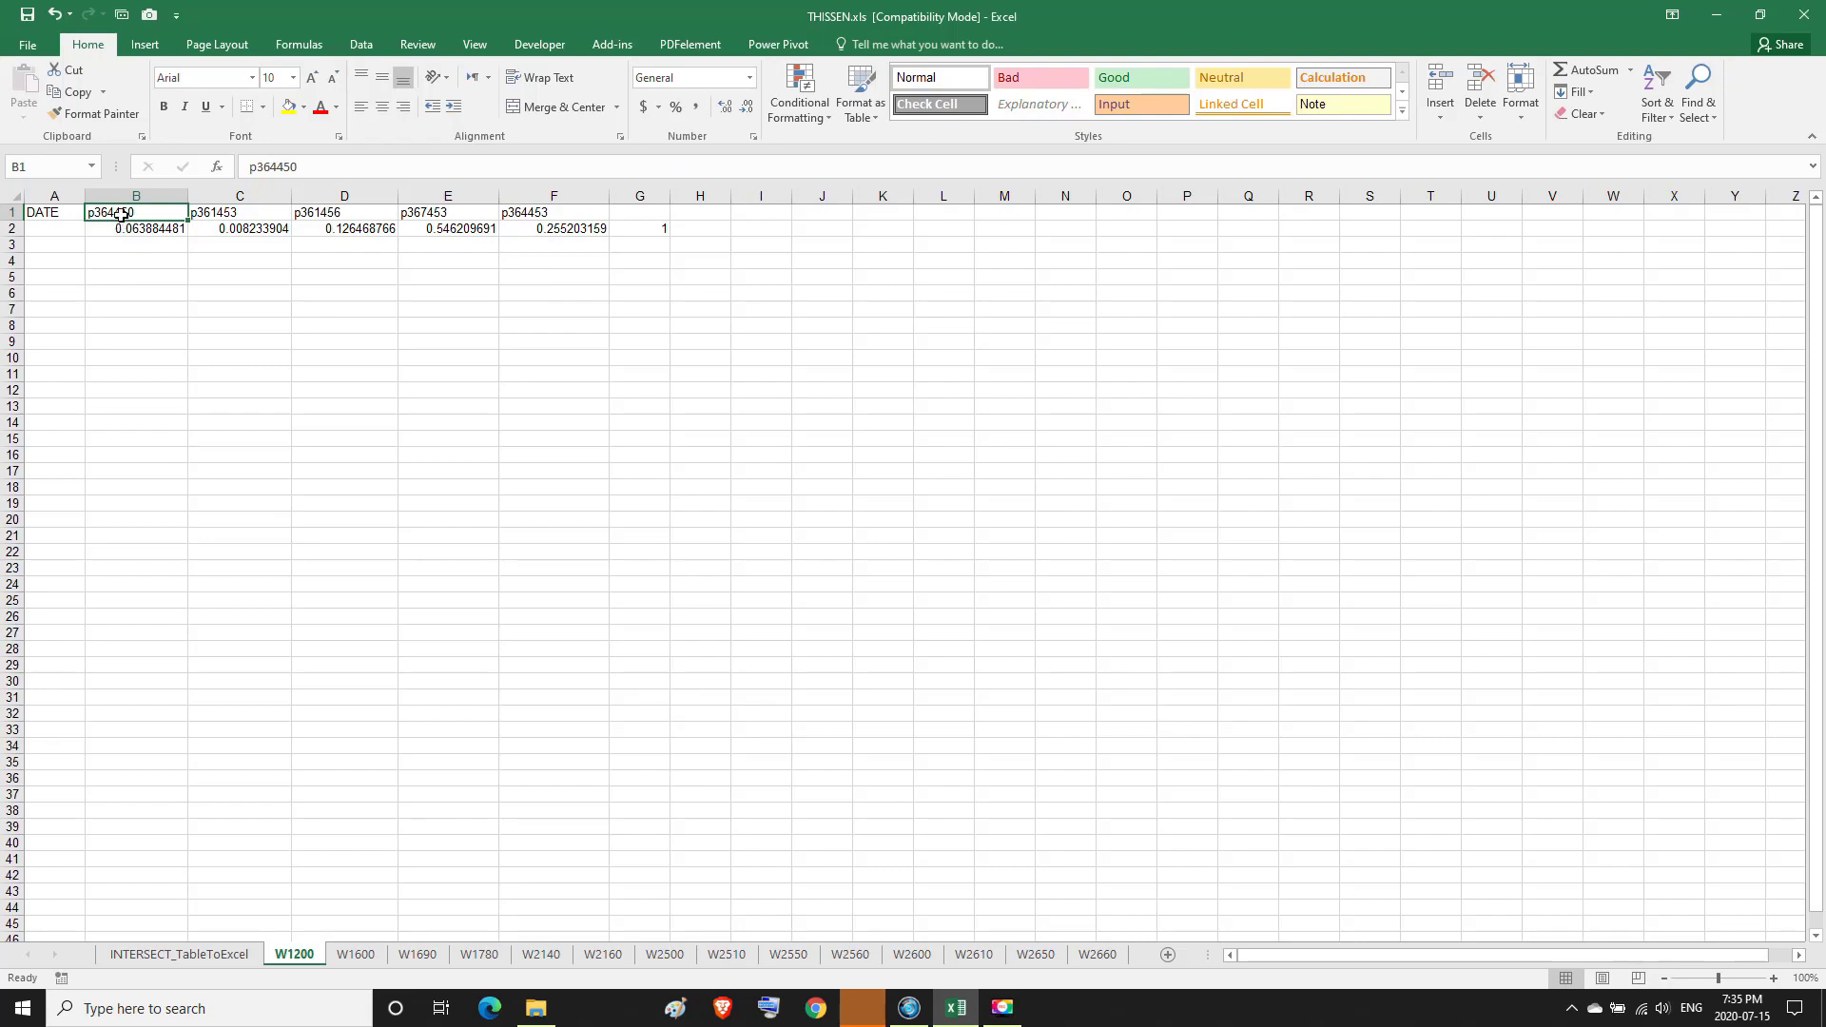
click(62, 85)
click(534, 1016)
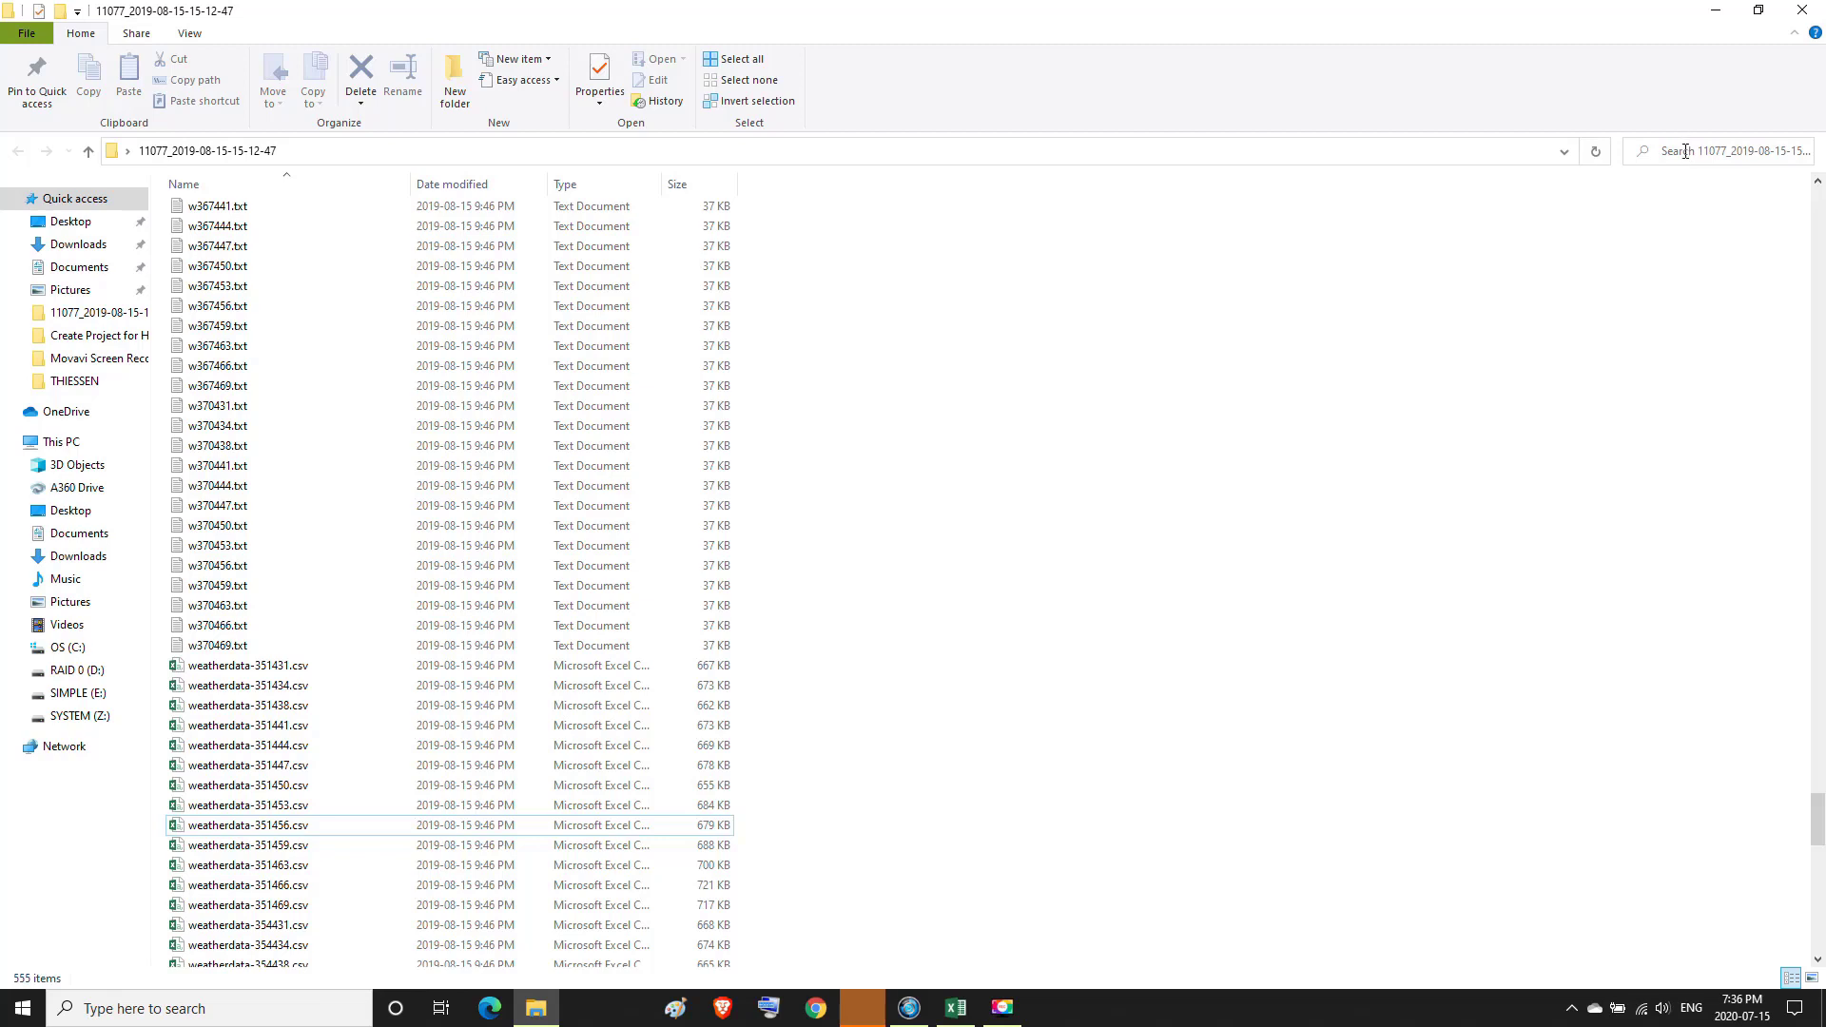
click(1684, 152)
click(1684, 152)
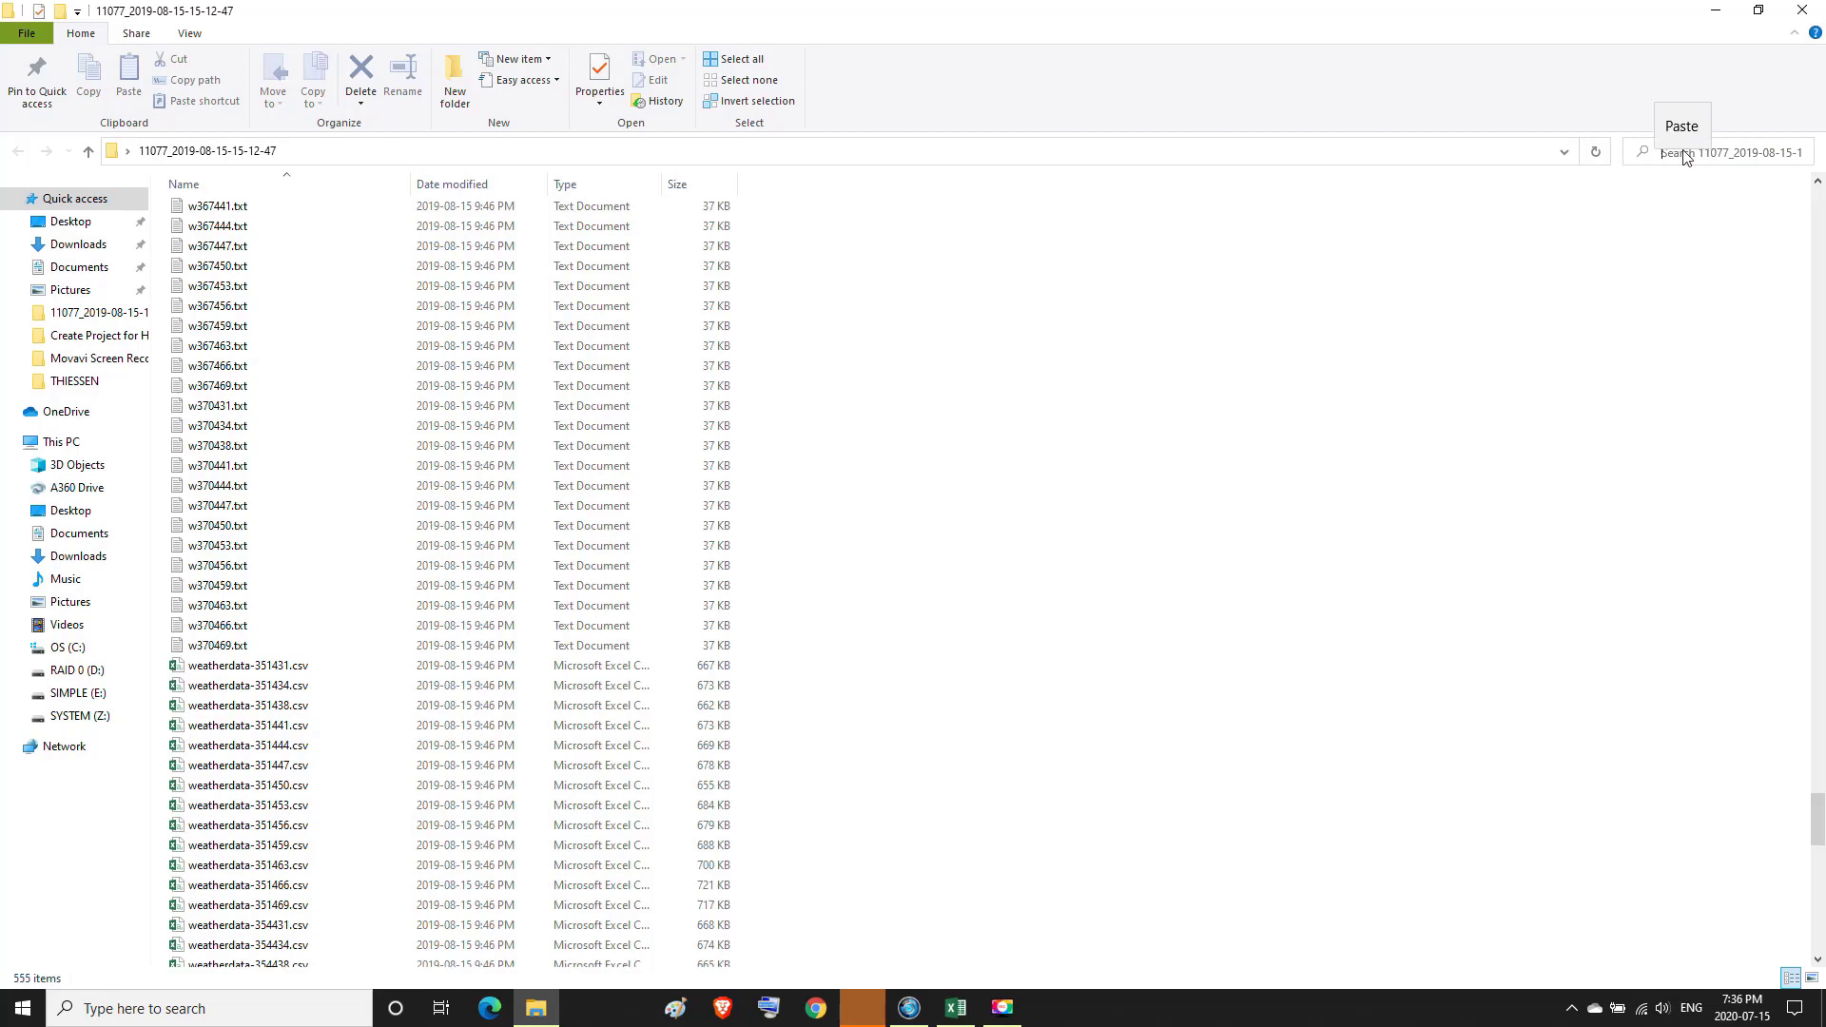
click(1680, 127)
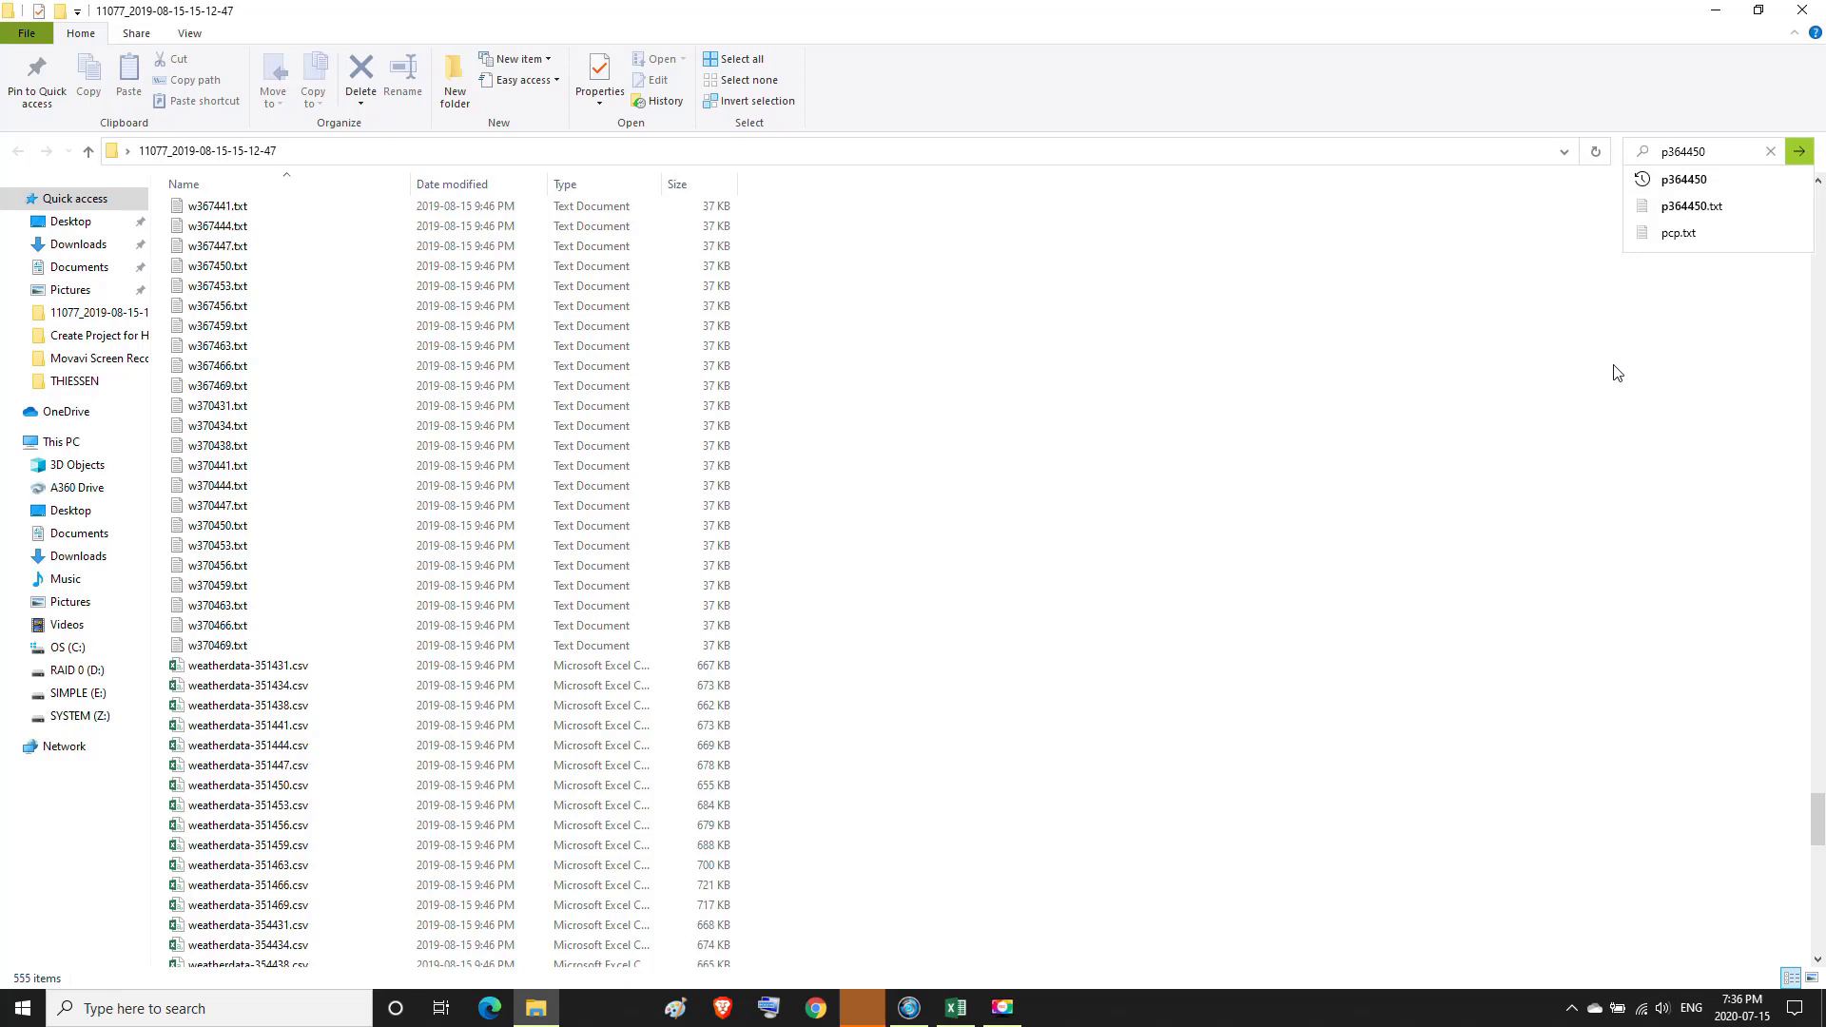
Search the folder for 364450 without the leading p and open weatherdata-364450.csv.
key(Left)
key(Left)
key(BackSpace)
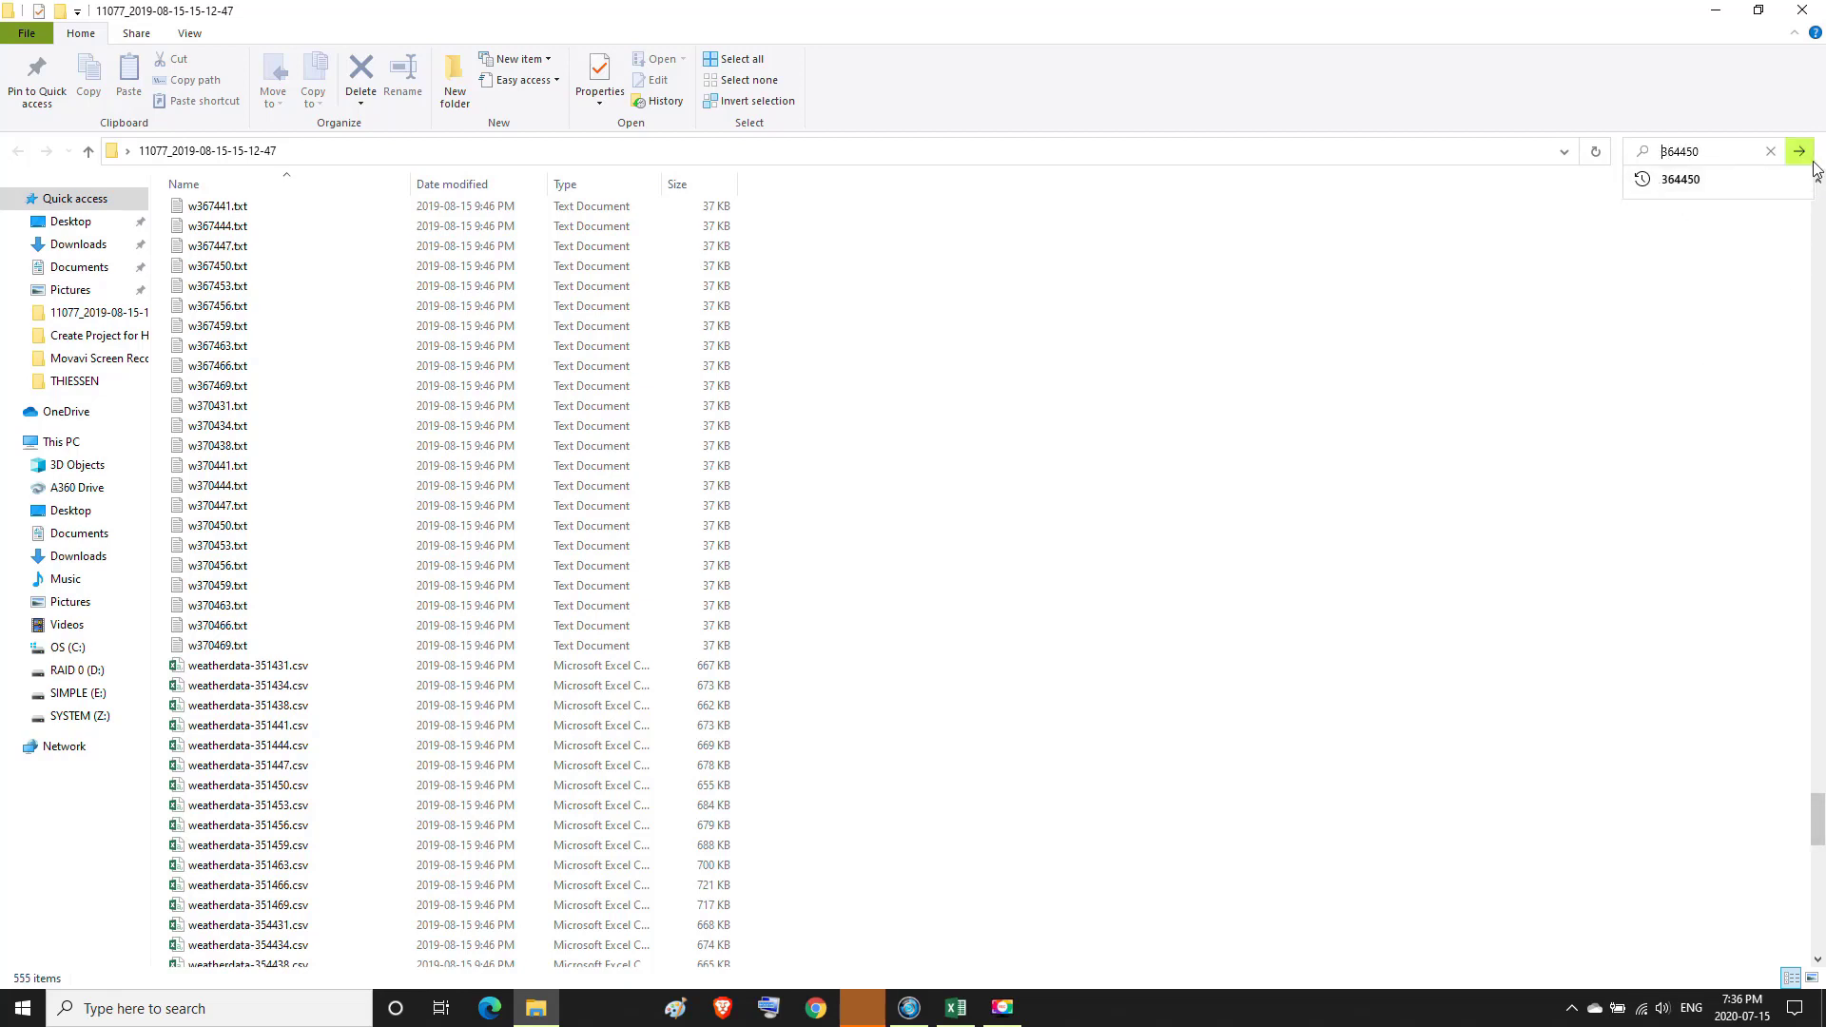
click(1800, 153)
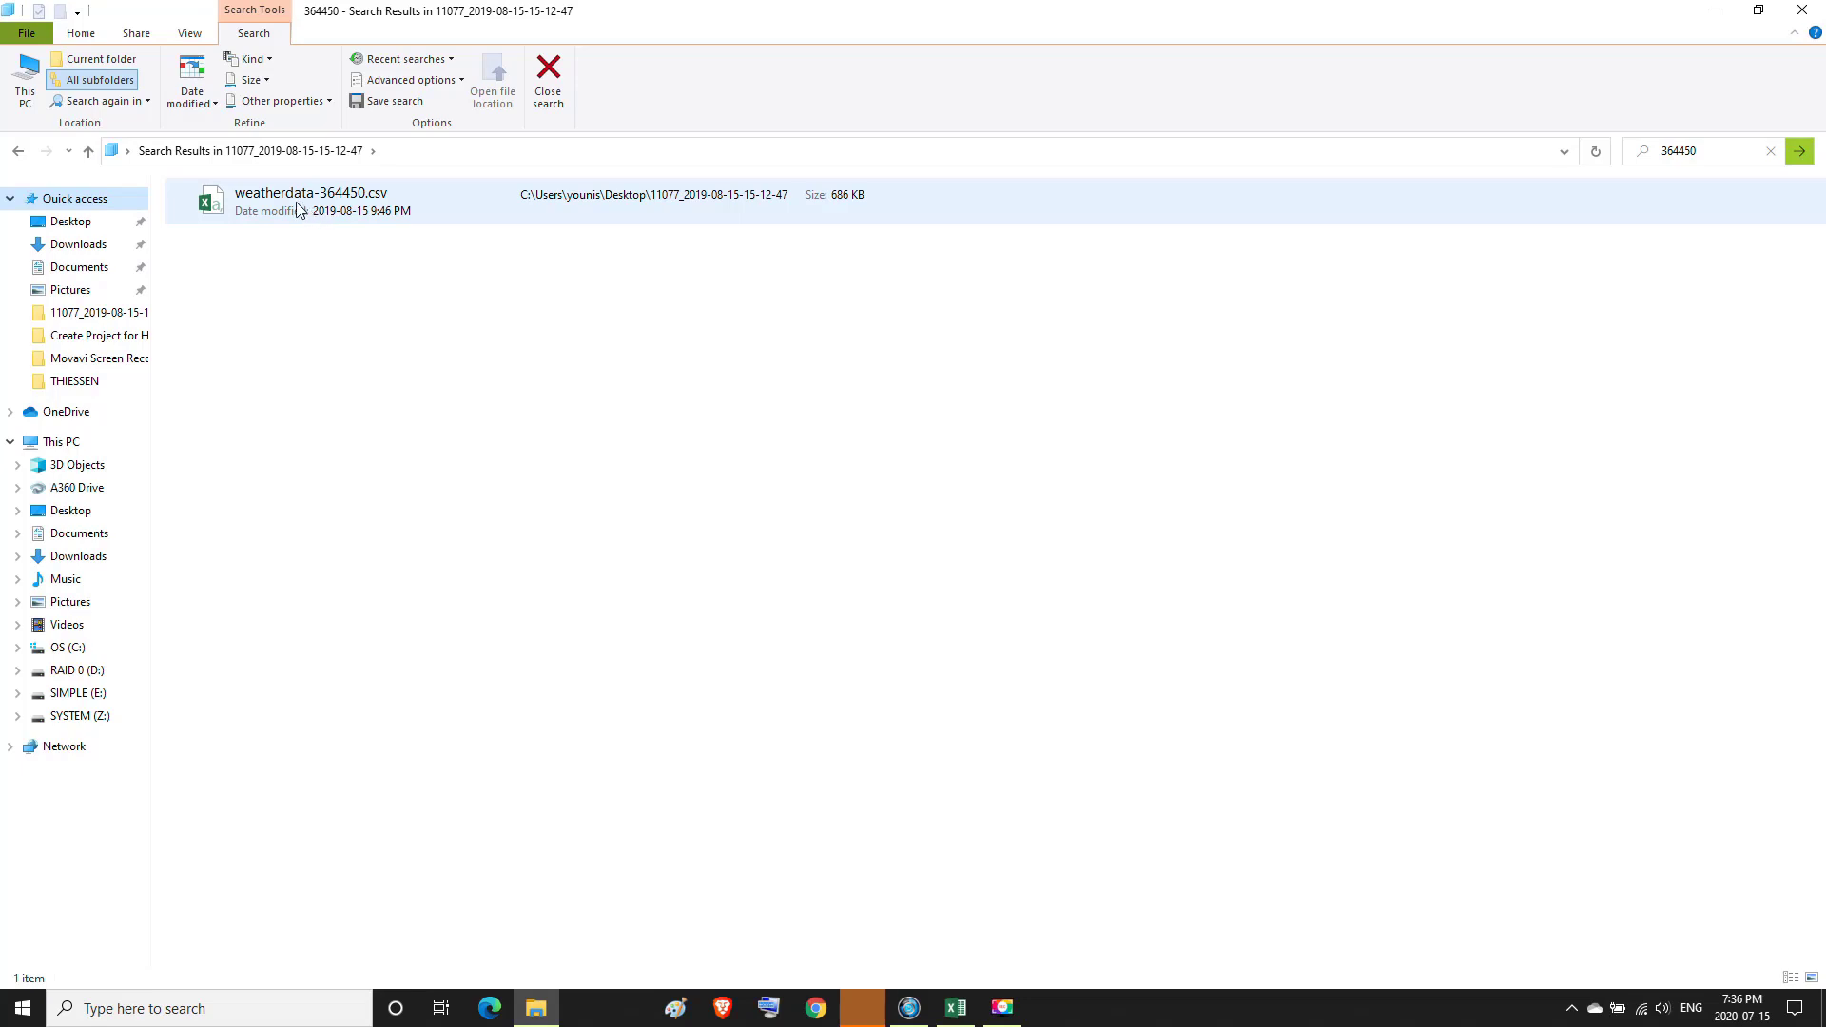
double_click(298, 204)
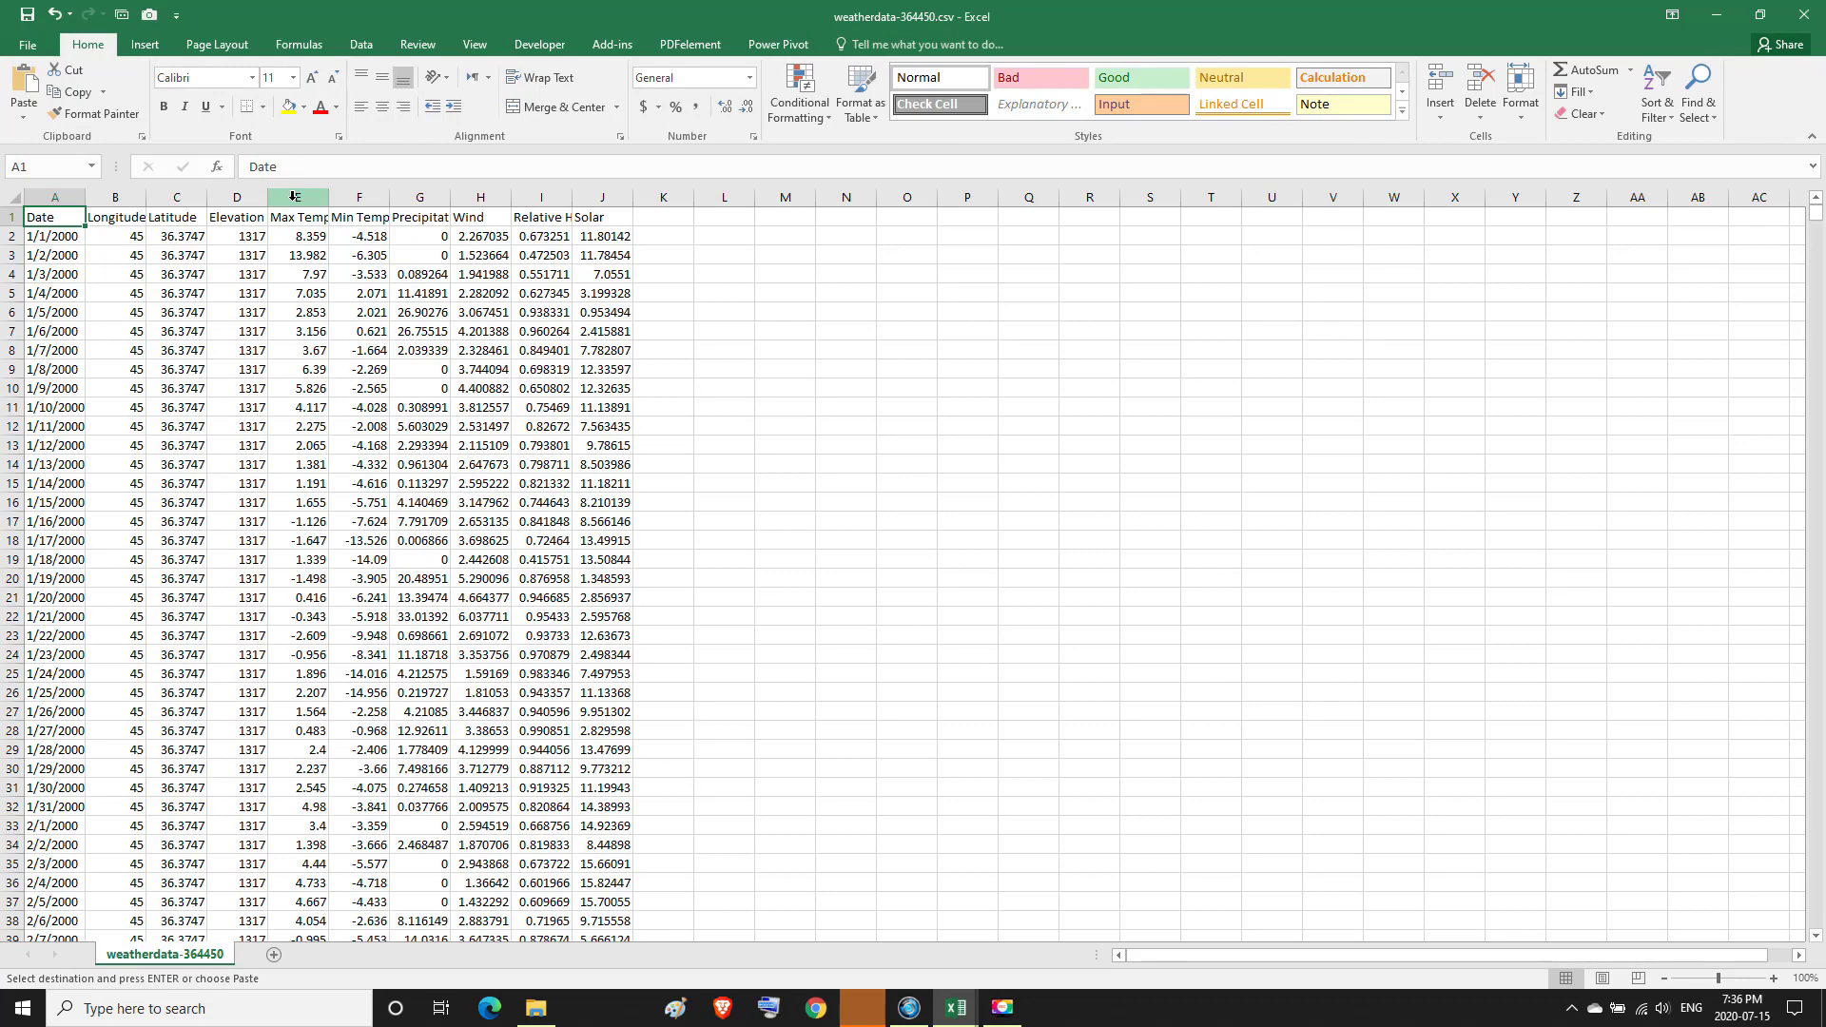
Review the weather file's column headers from Longitude to Relative Humidity, widening the columns, and locate the Precipitation column.
click(110, 218)
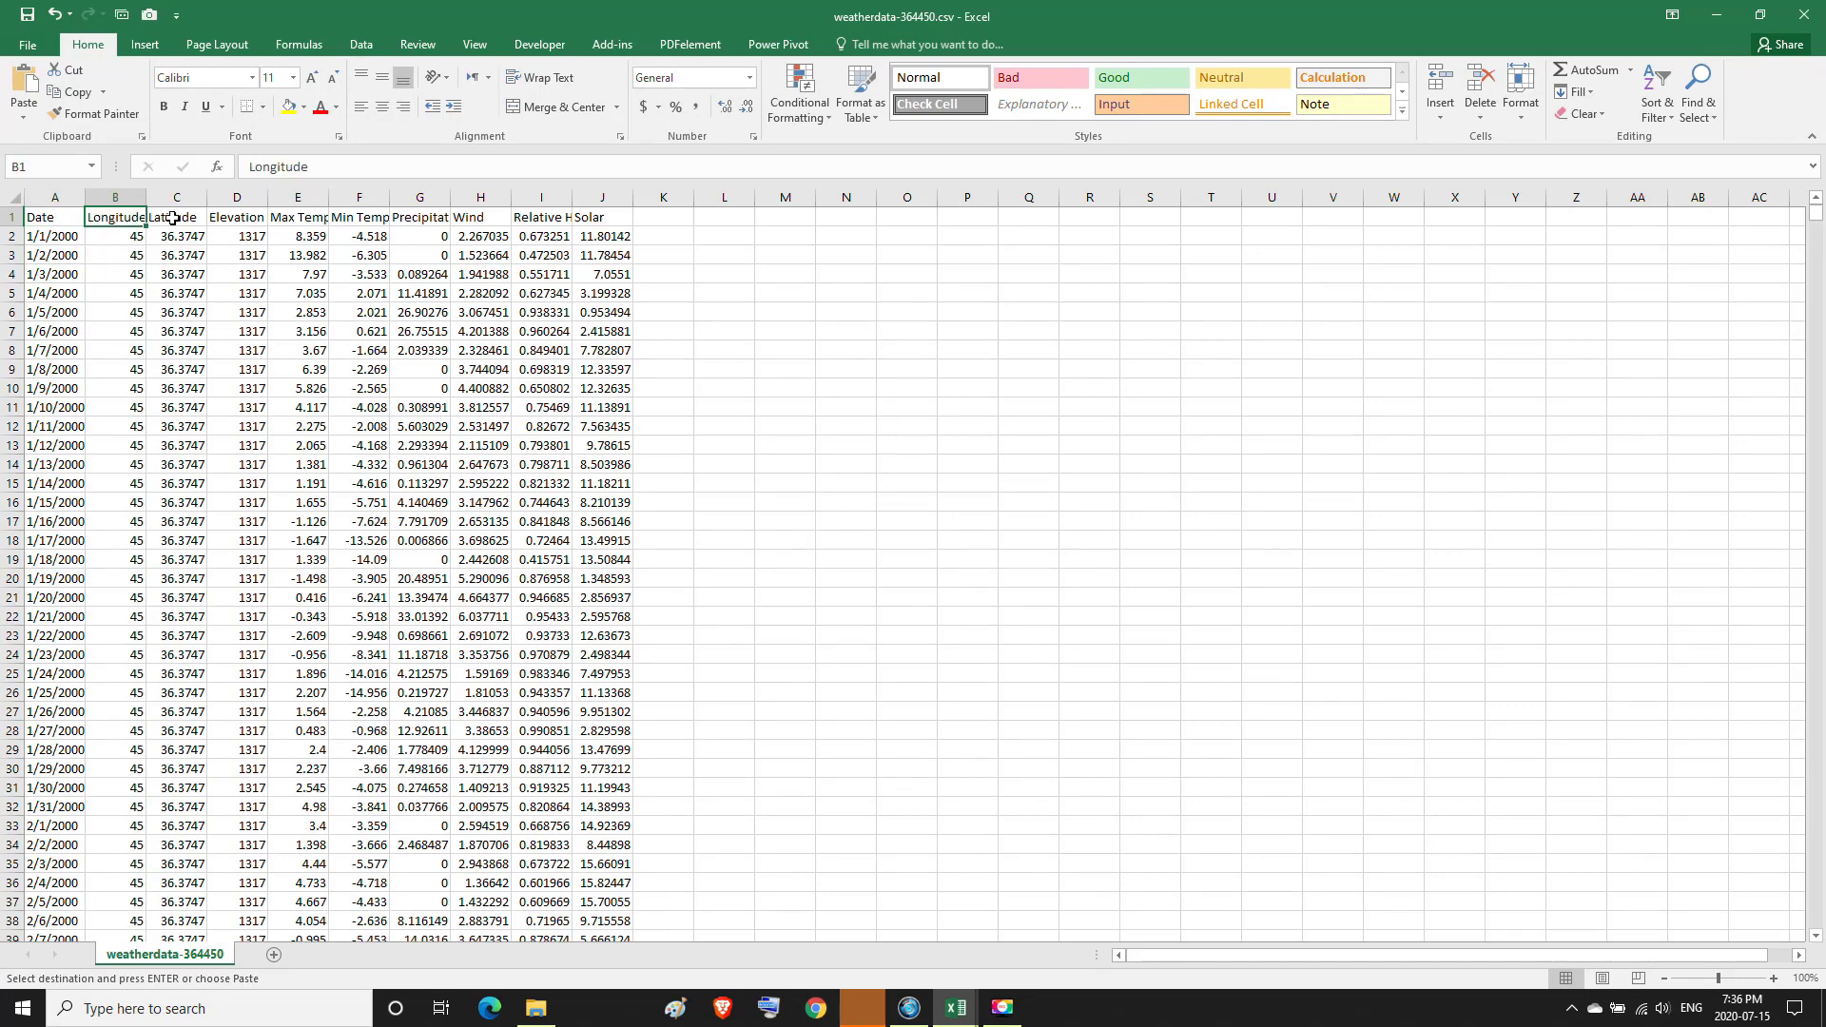
click(178, 217)
click(236, 217)
click(302, 218)
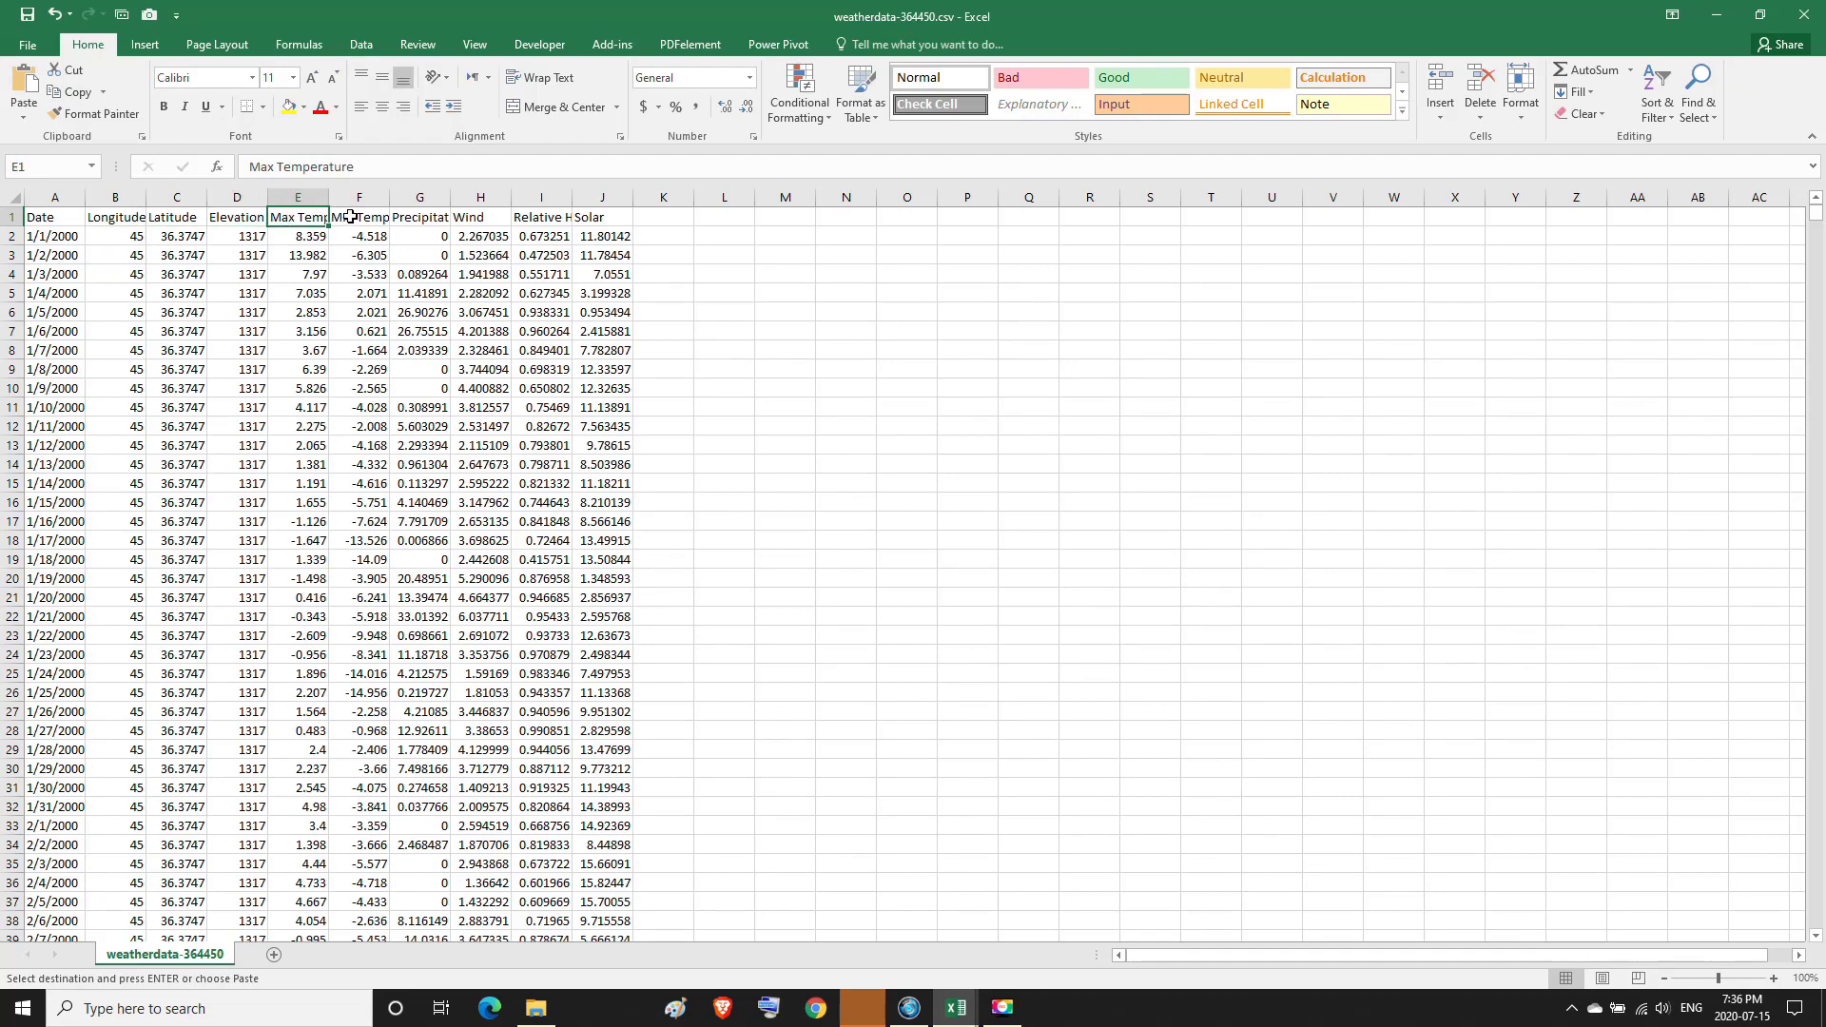
drag(329, 197, 824, 202)
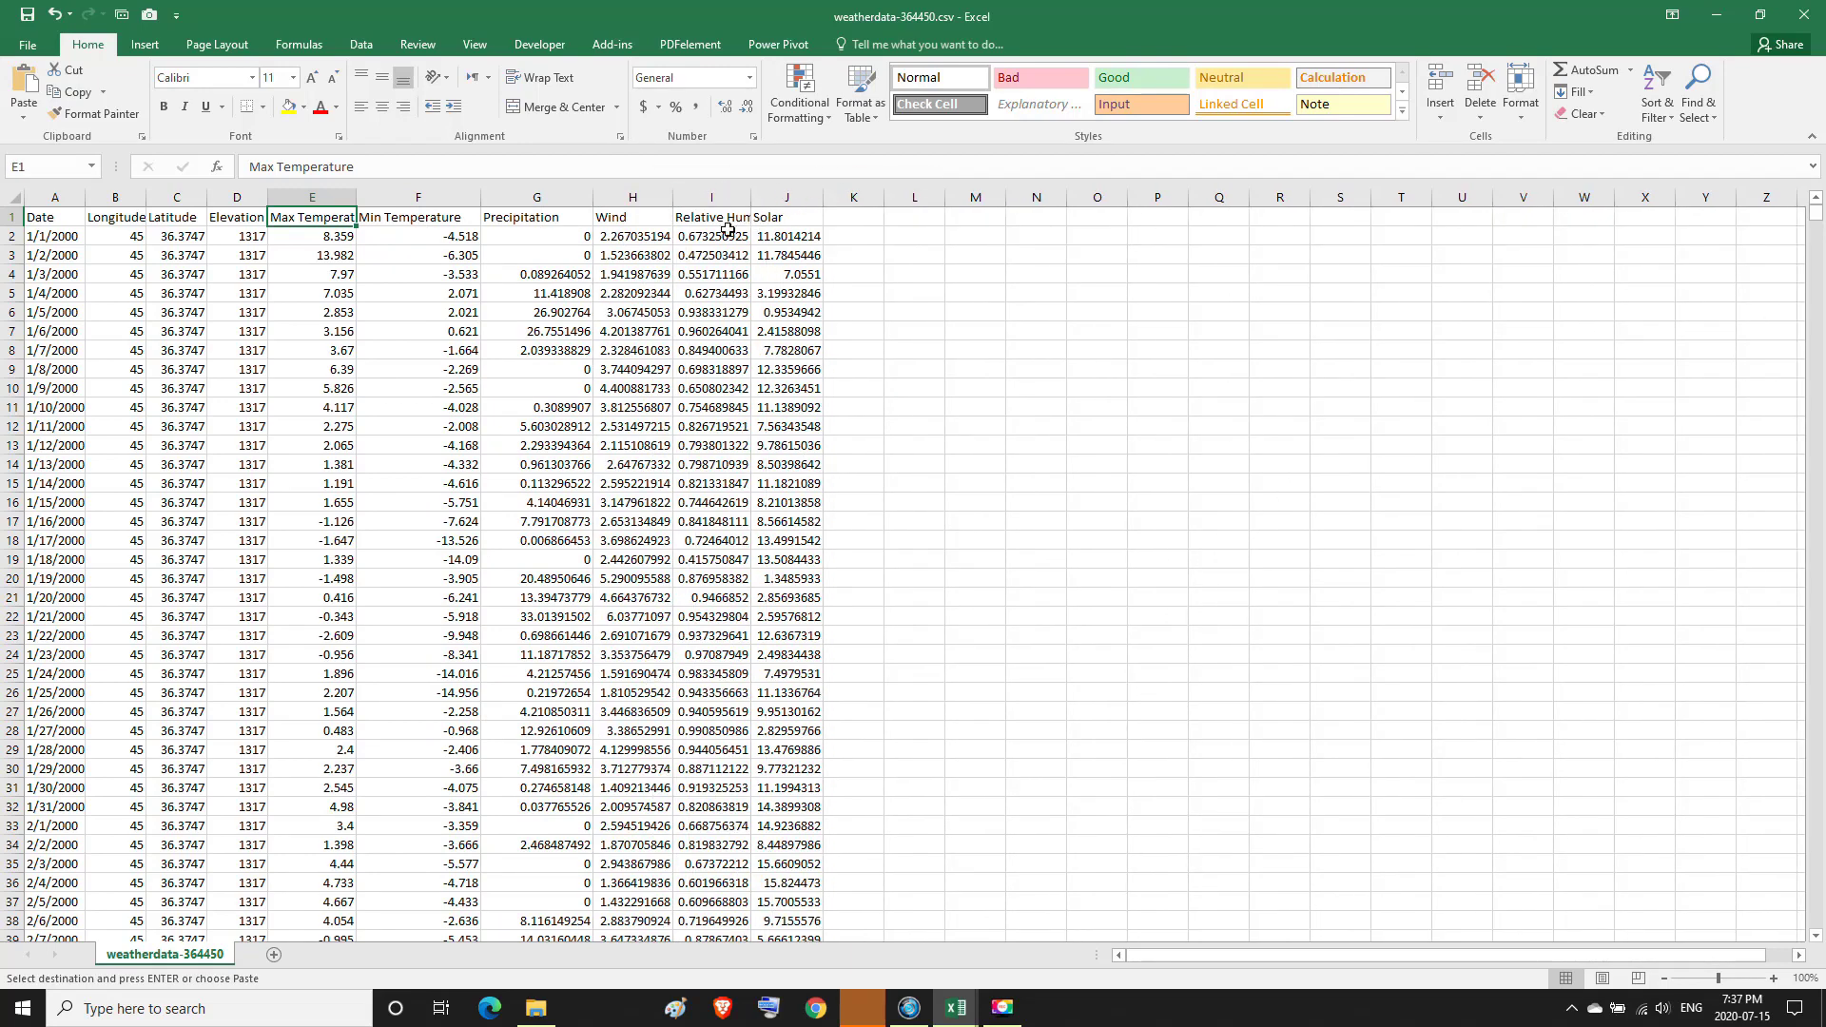
click(651, 219)
click(690, 218)
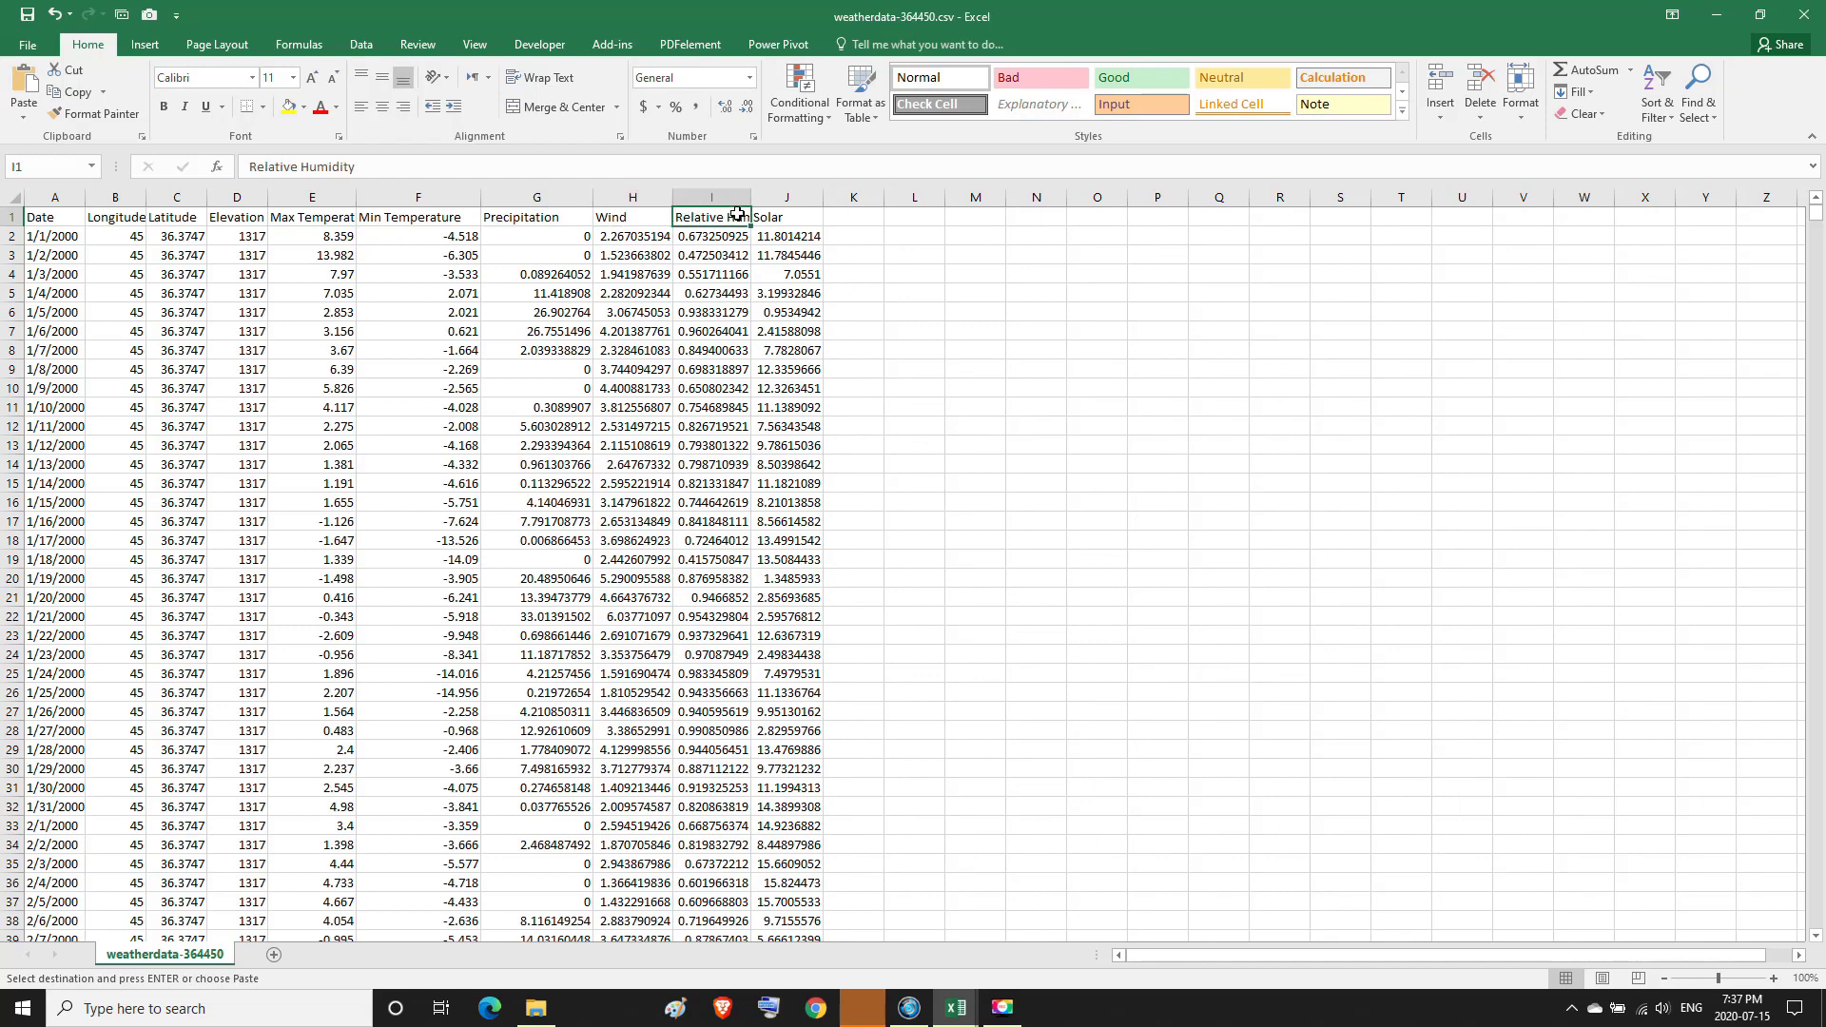
click(513, 211)
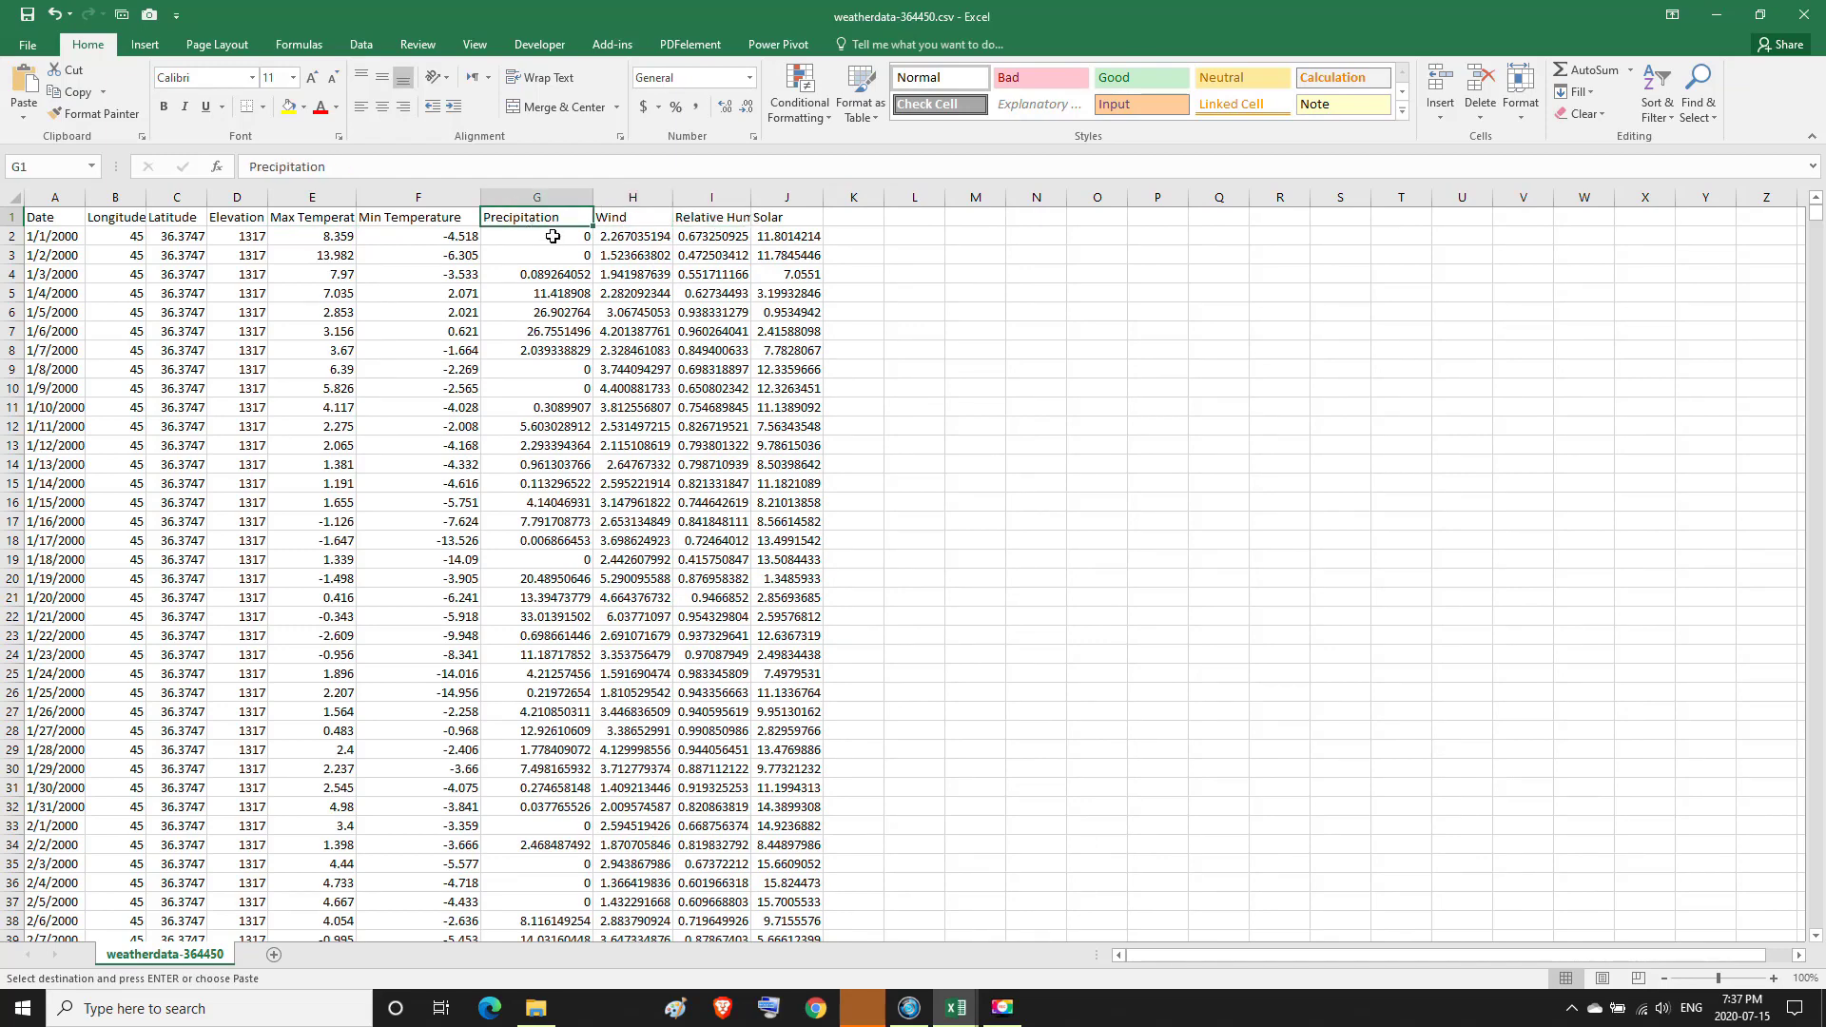
Copy all the precipitation values in G2:G5327 of weatherdata-364450.csv.
click(552, 236)
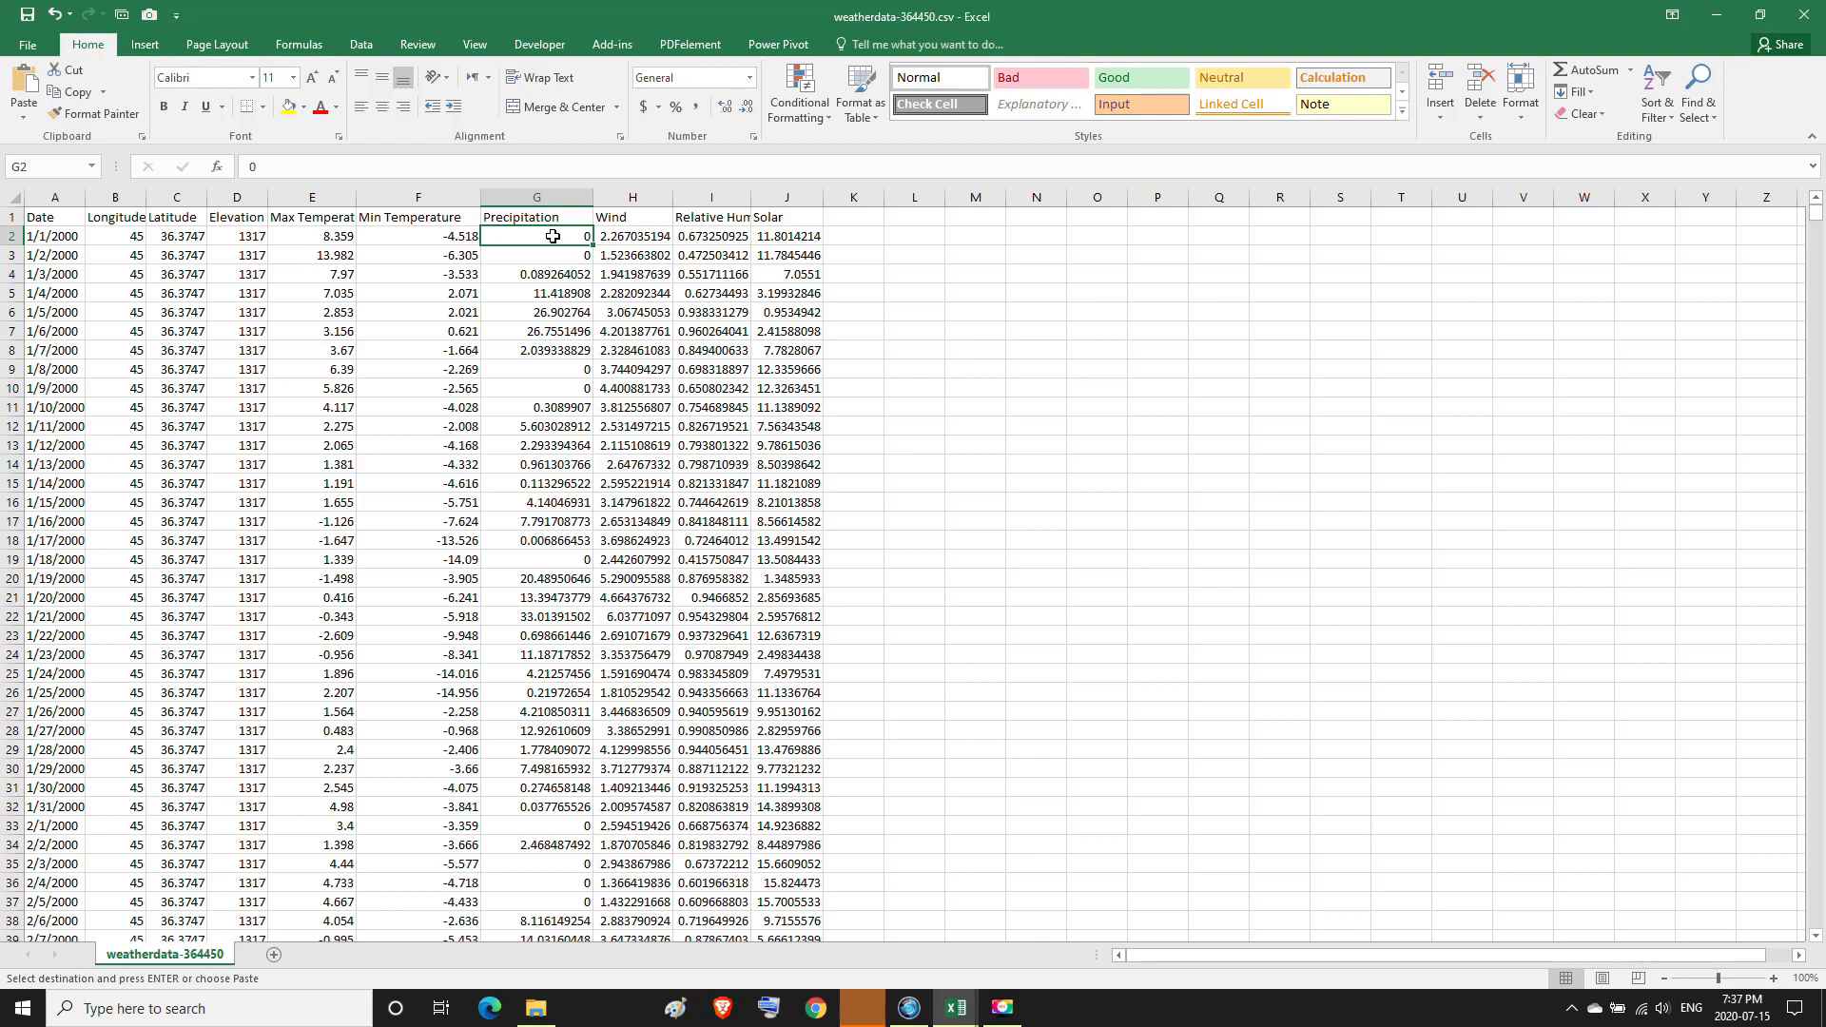
drag(1815, 221, 1819, 931)
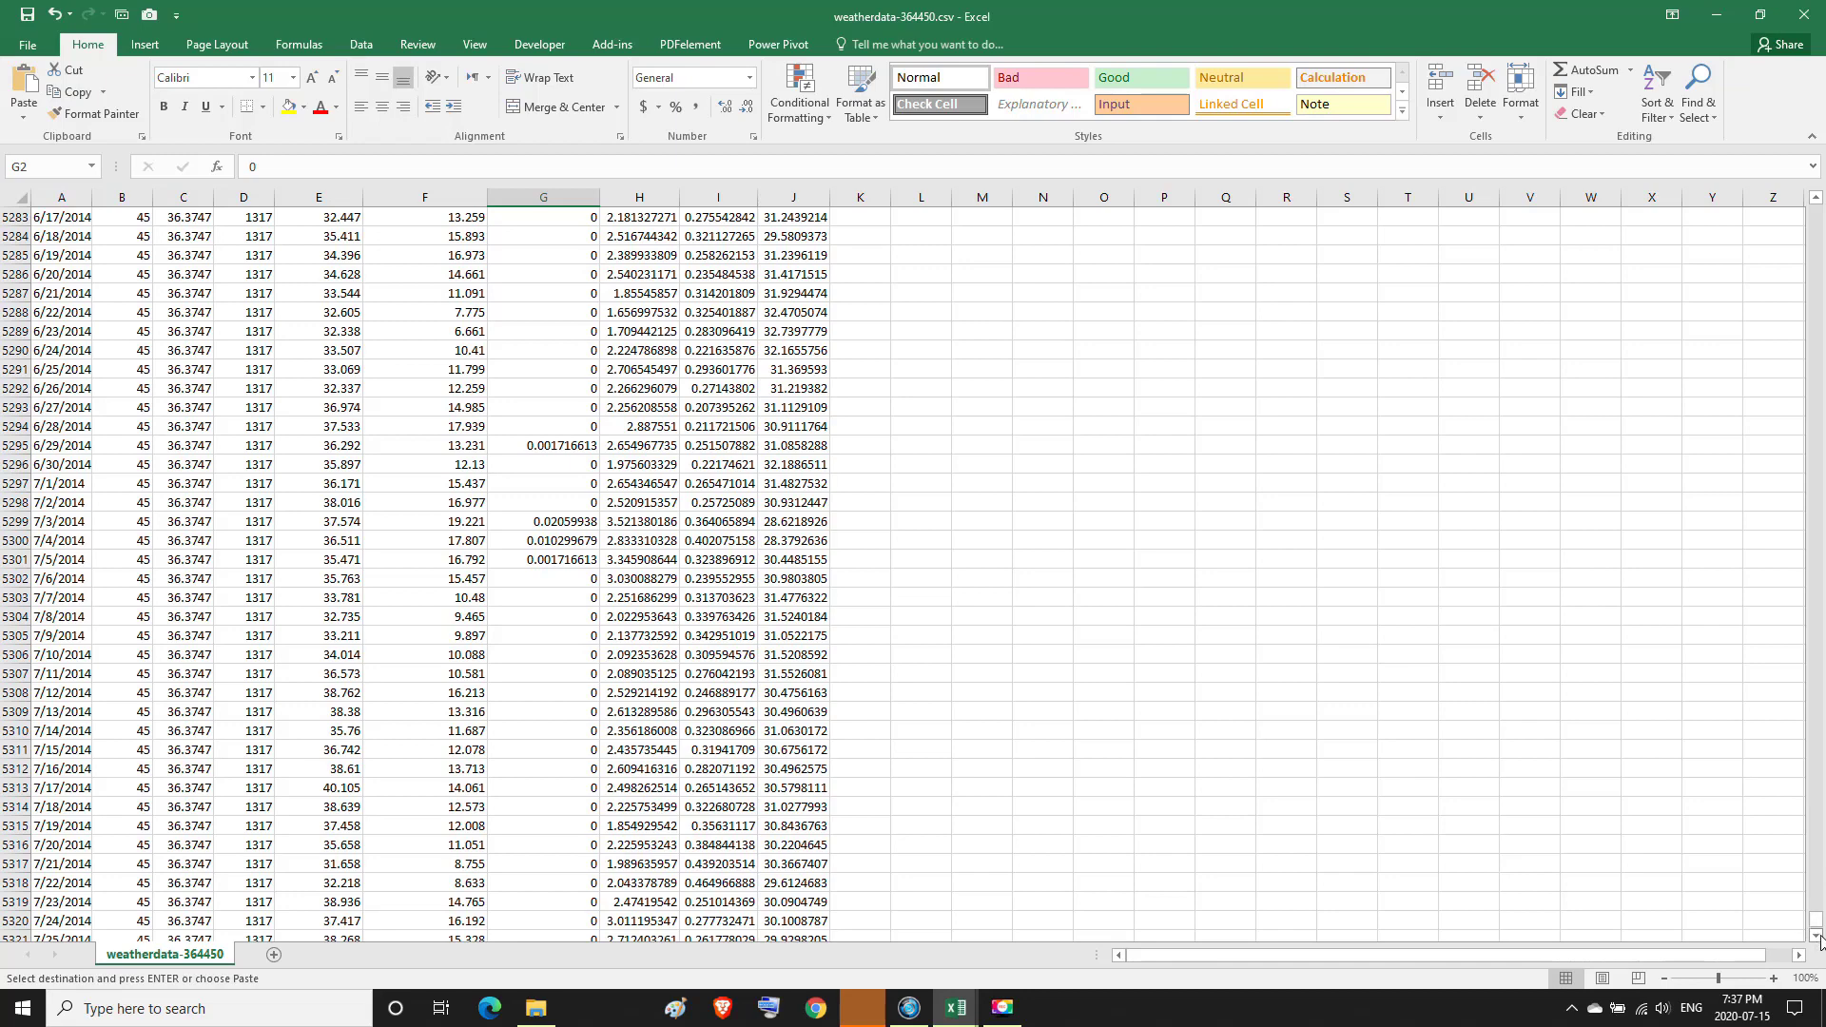
scroll(1819, 936, down, 4)
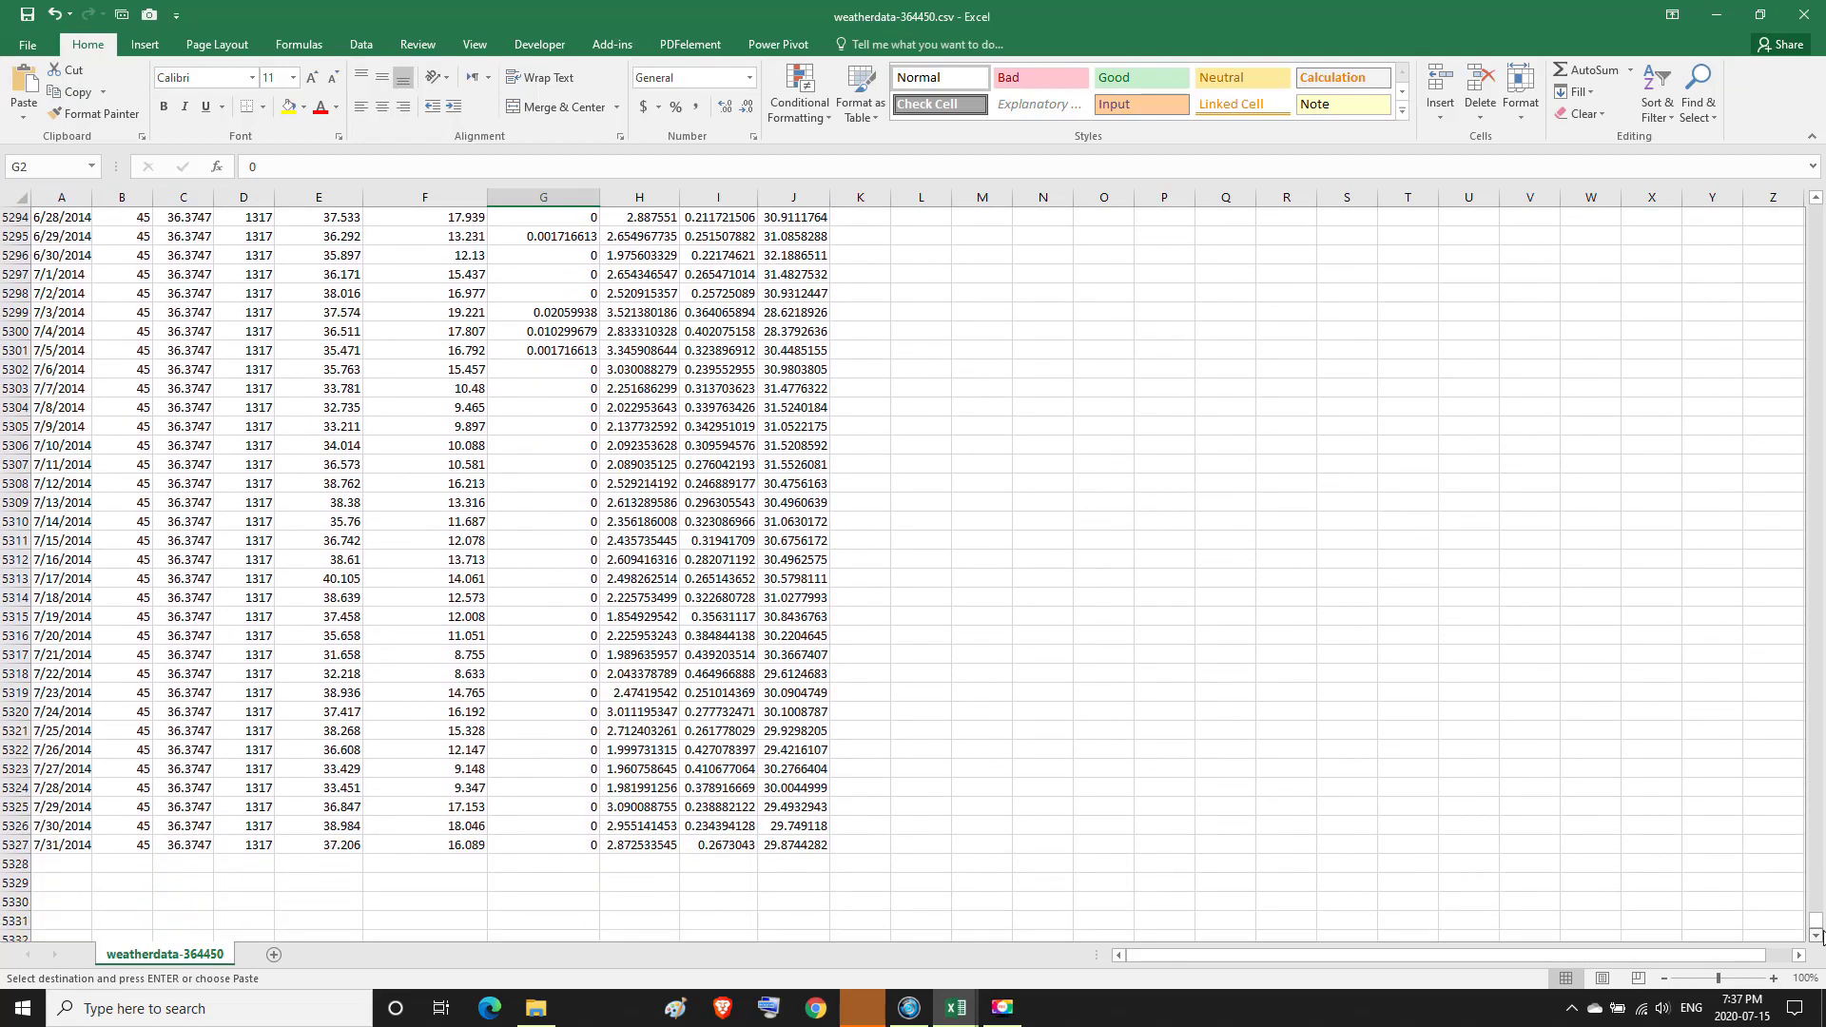
scroll(1819, 936, down, 2)
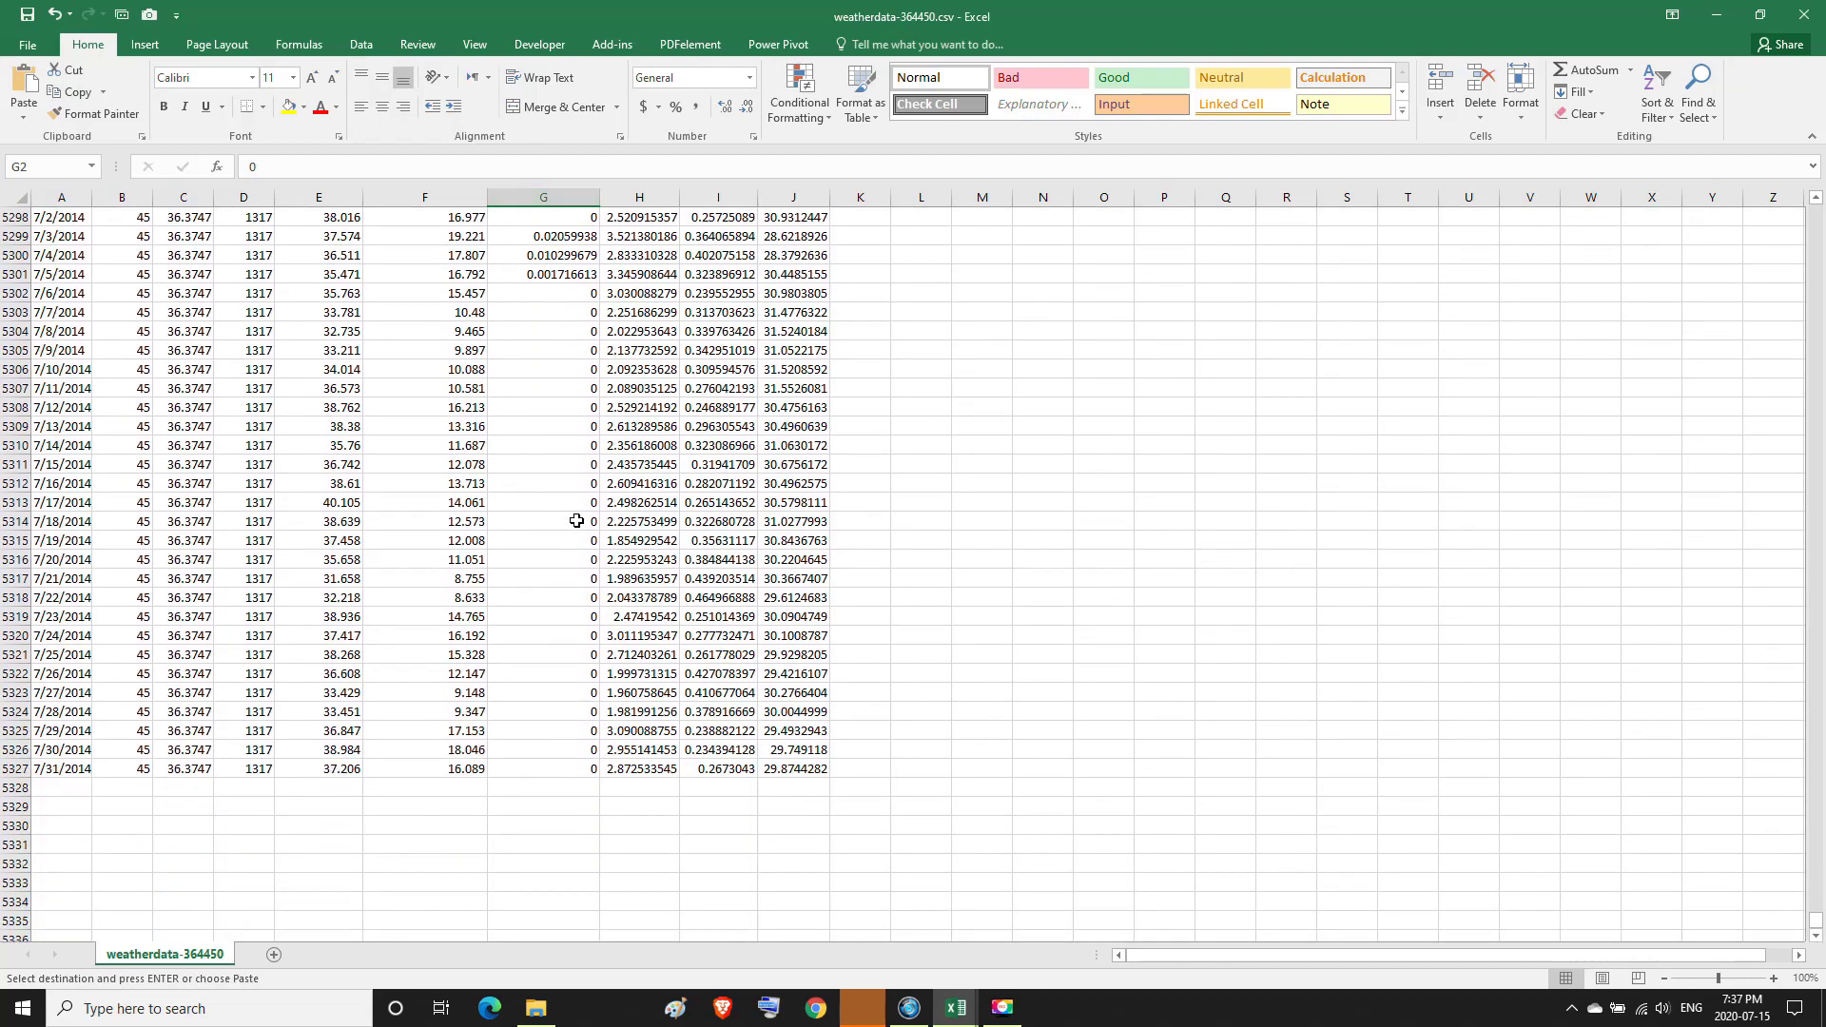
shift+click(565, 766)
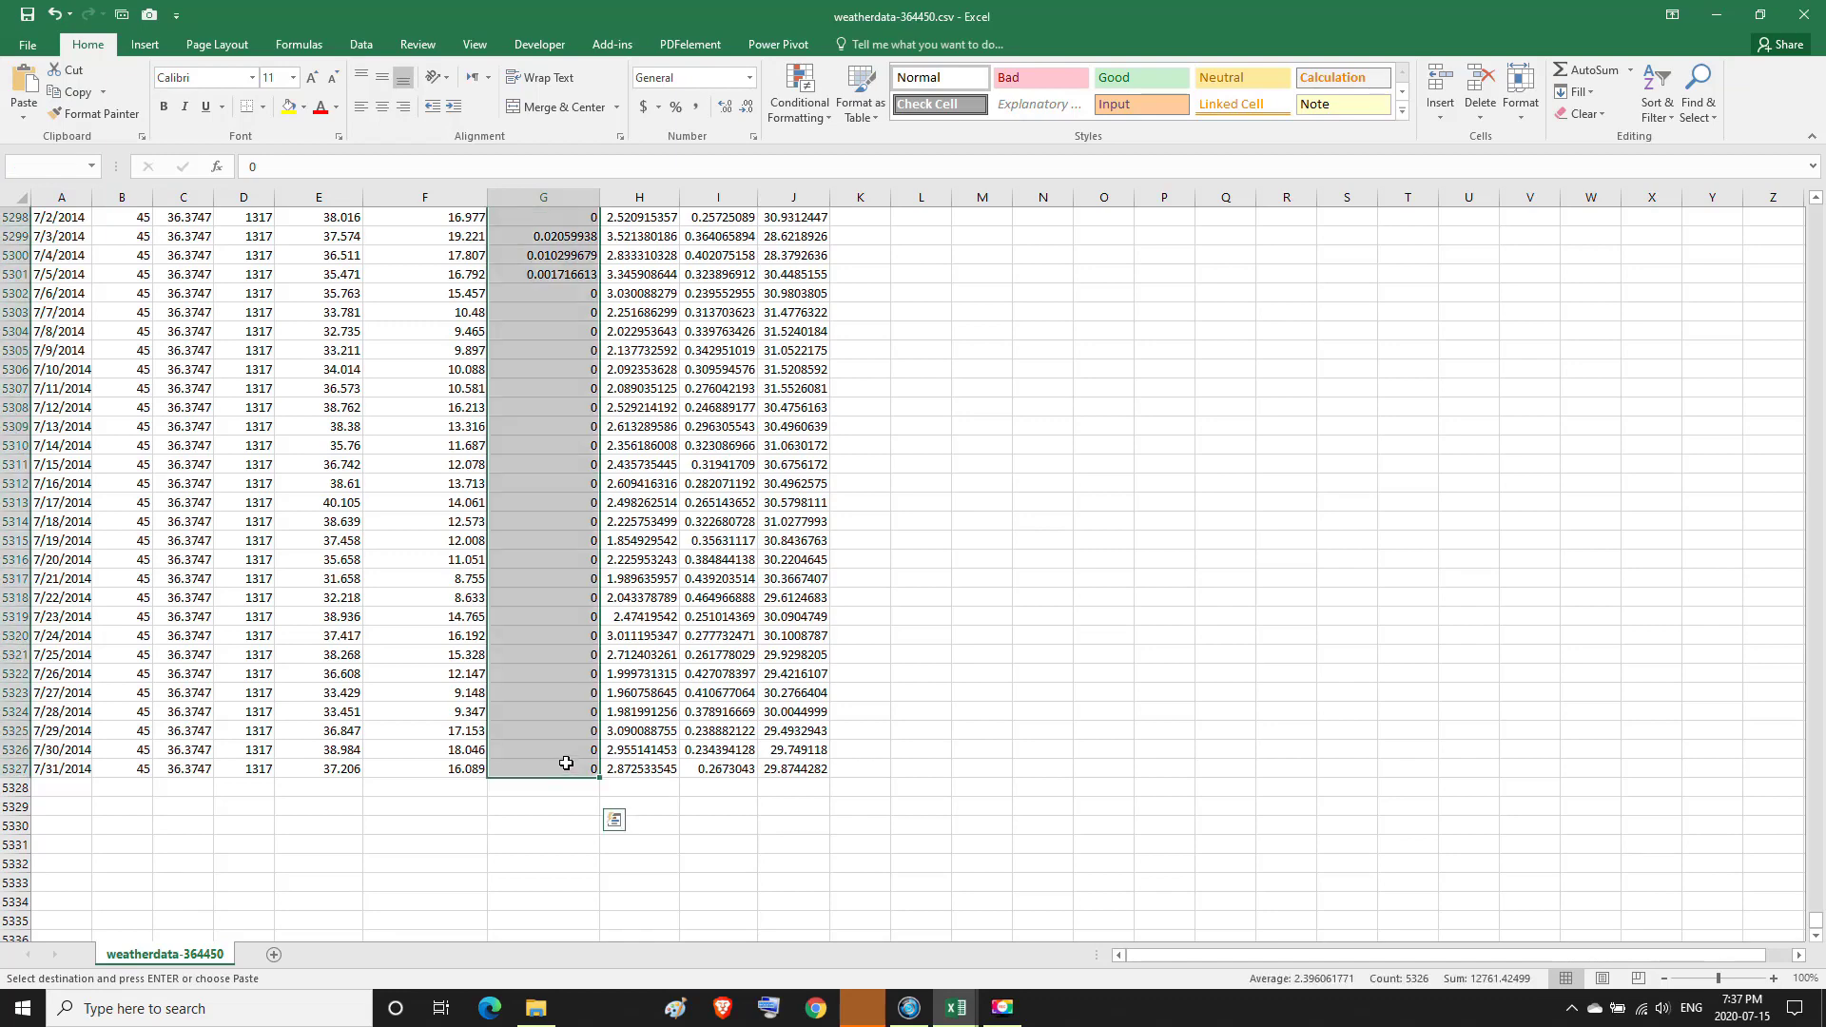
click(69, 95)
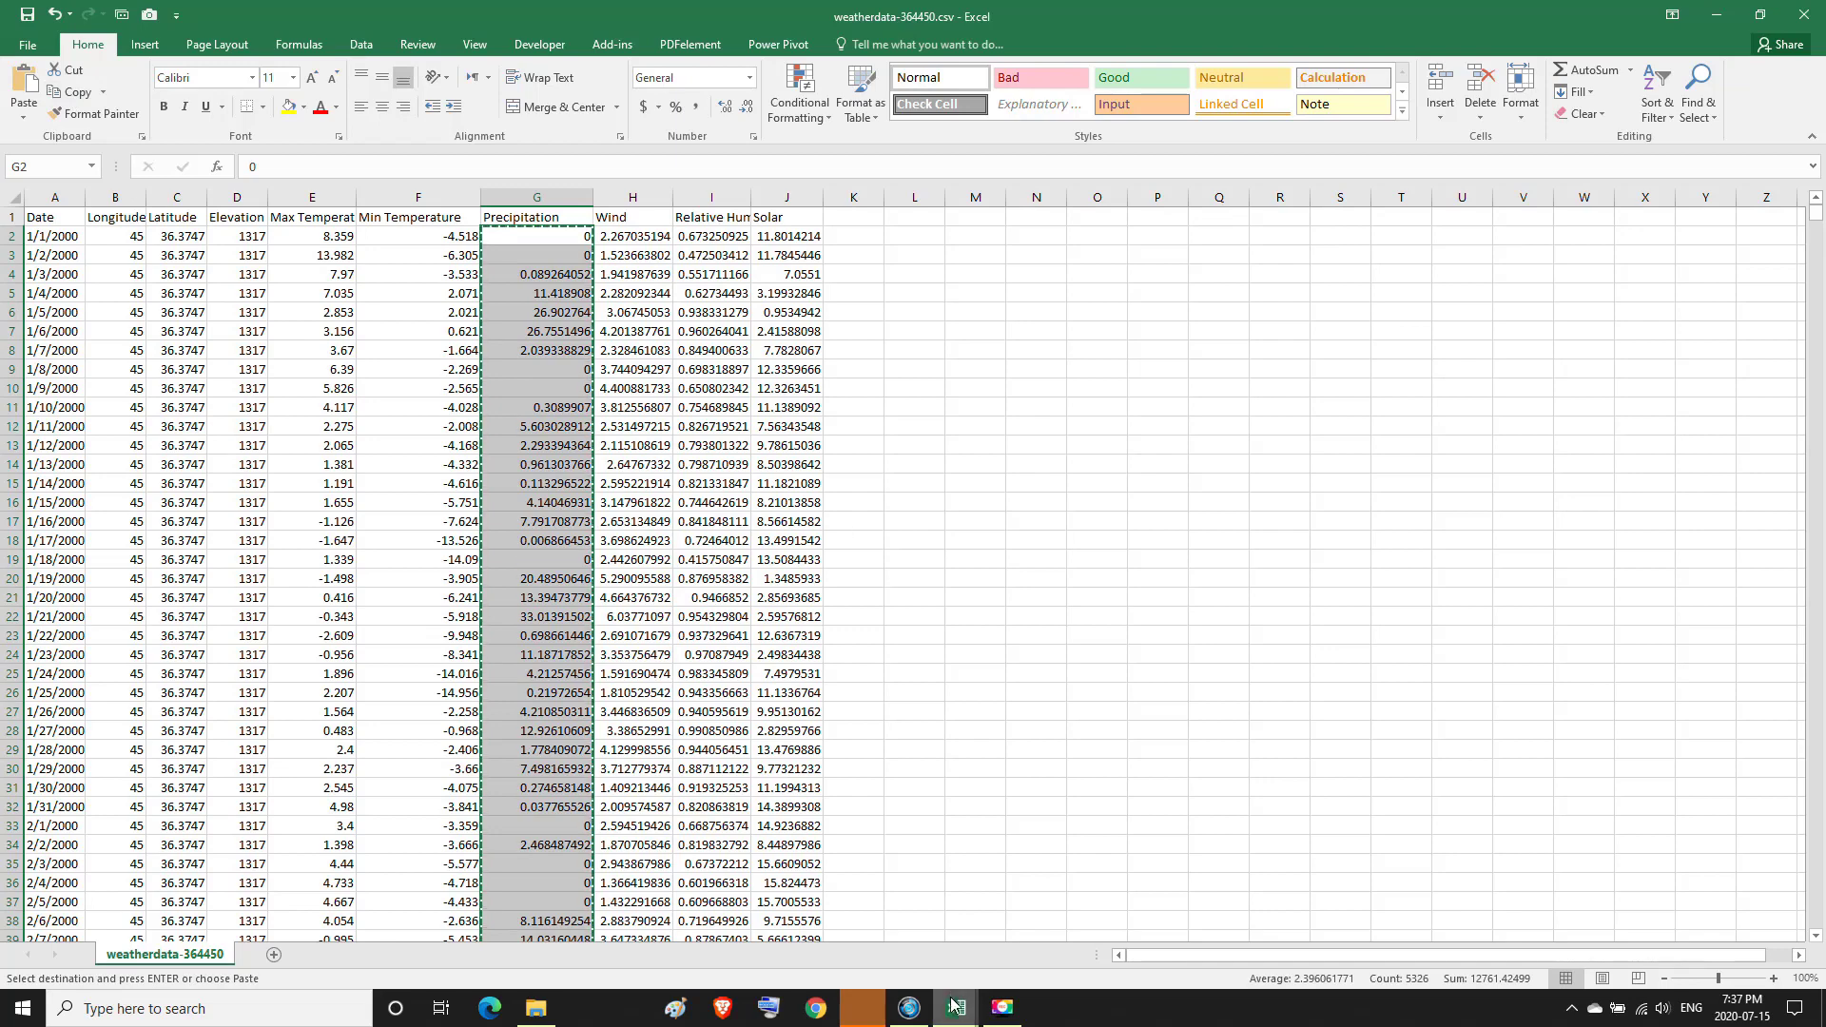
Paste the precipitation values into the W1200 sheet of THISSEN.xls from B4 down, under station p364450.
mouse_move(955, 1008)
click(893, 957)
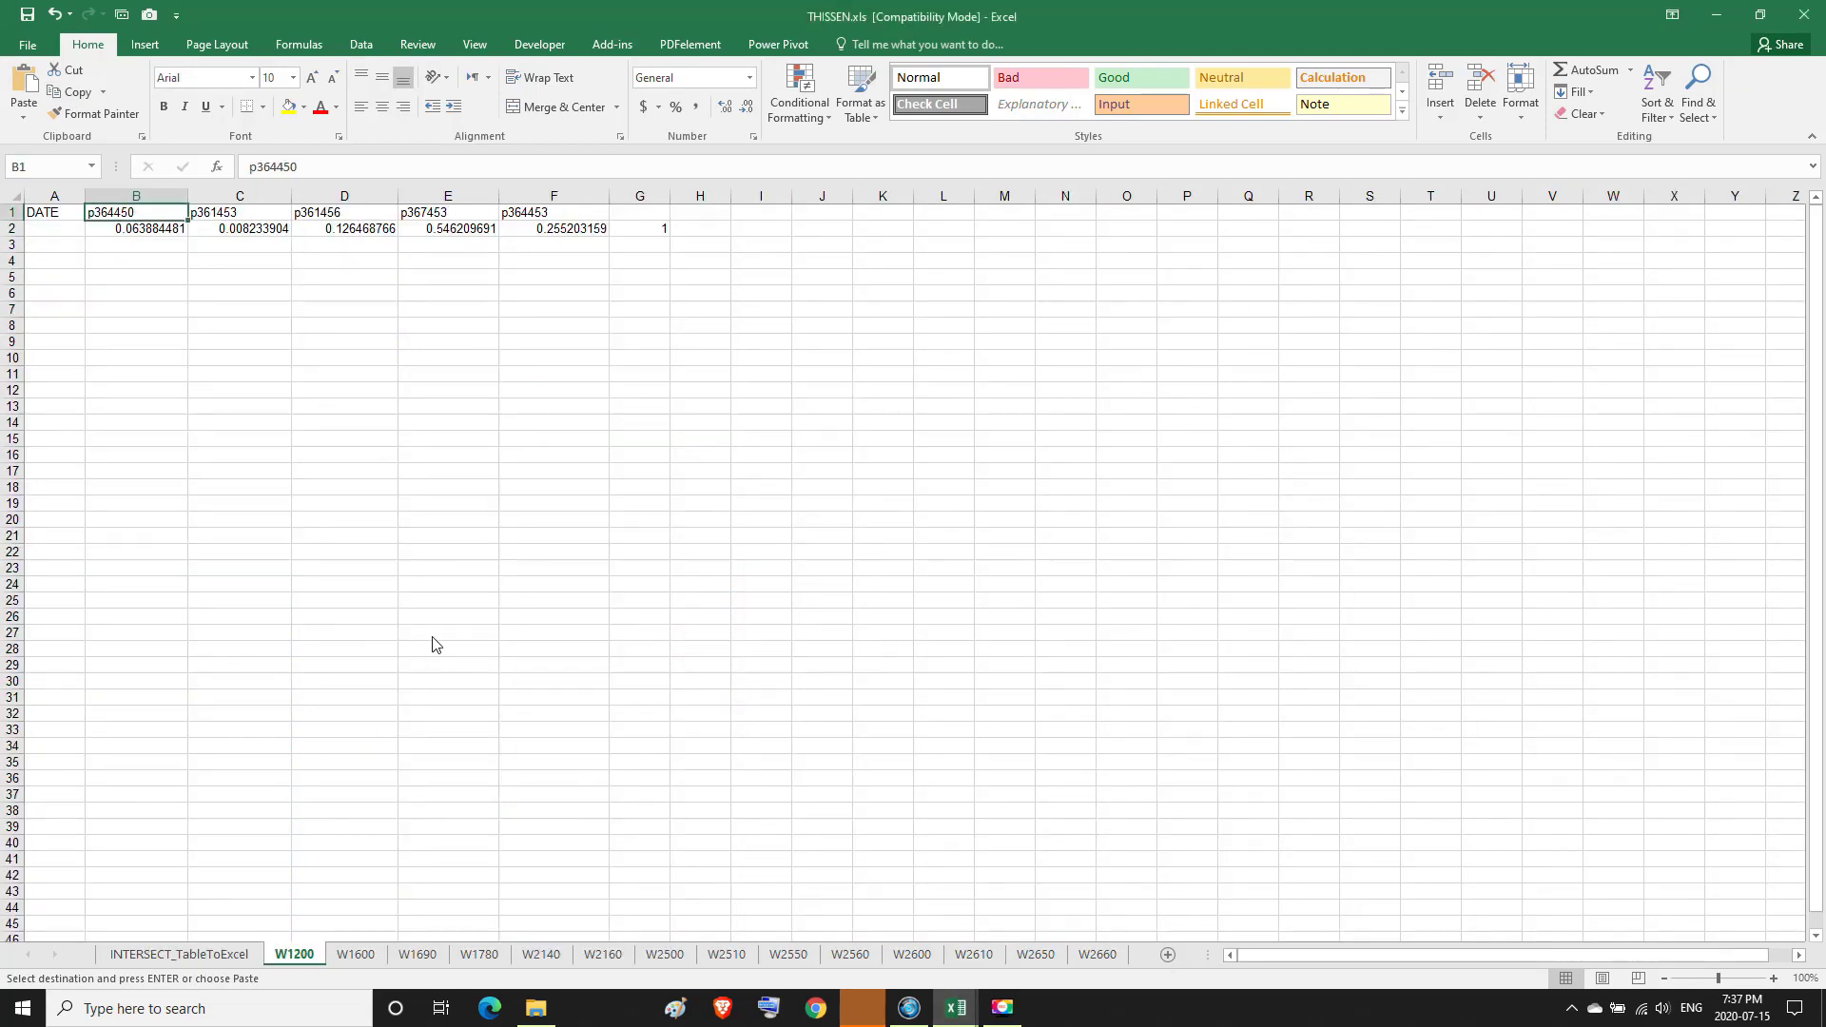
click(141, 261)
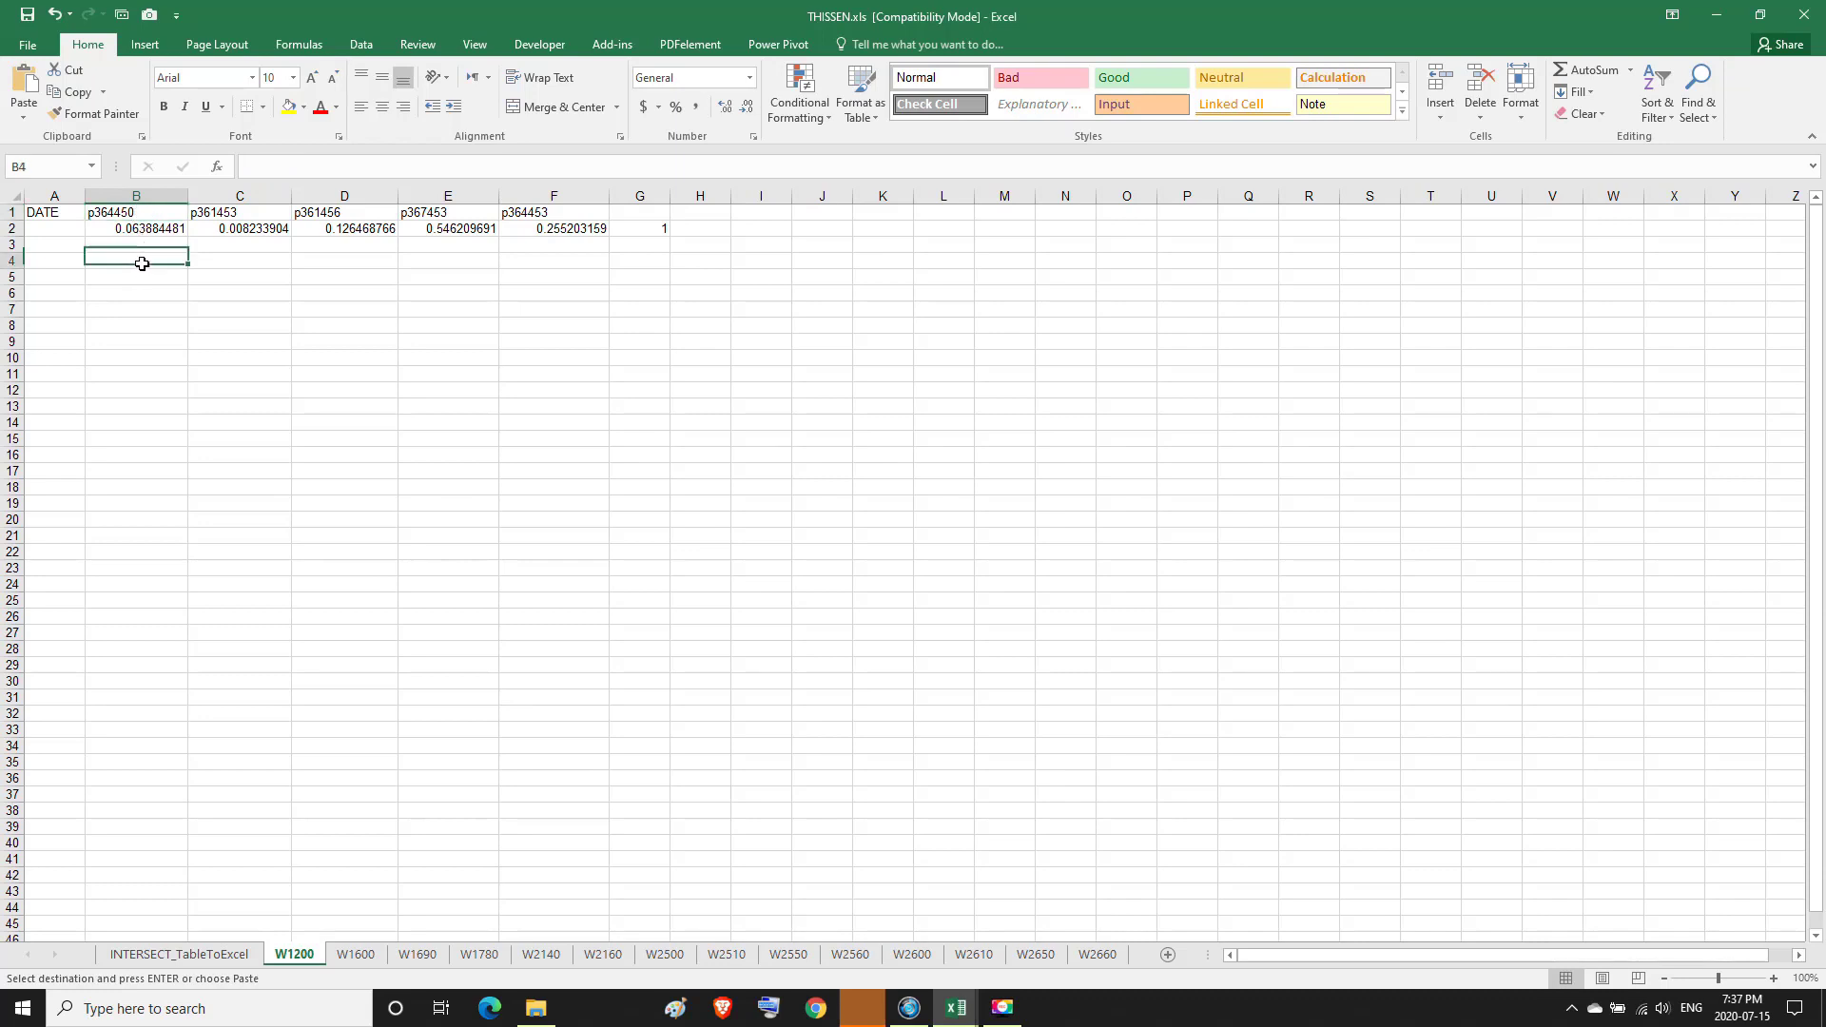
click(28, 92)
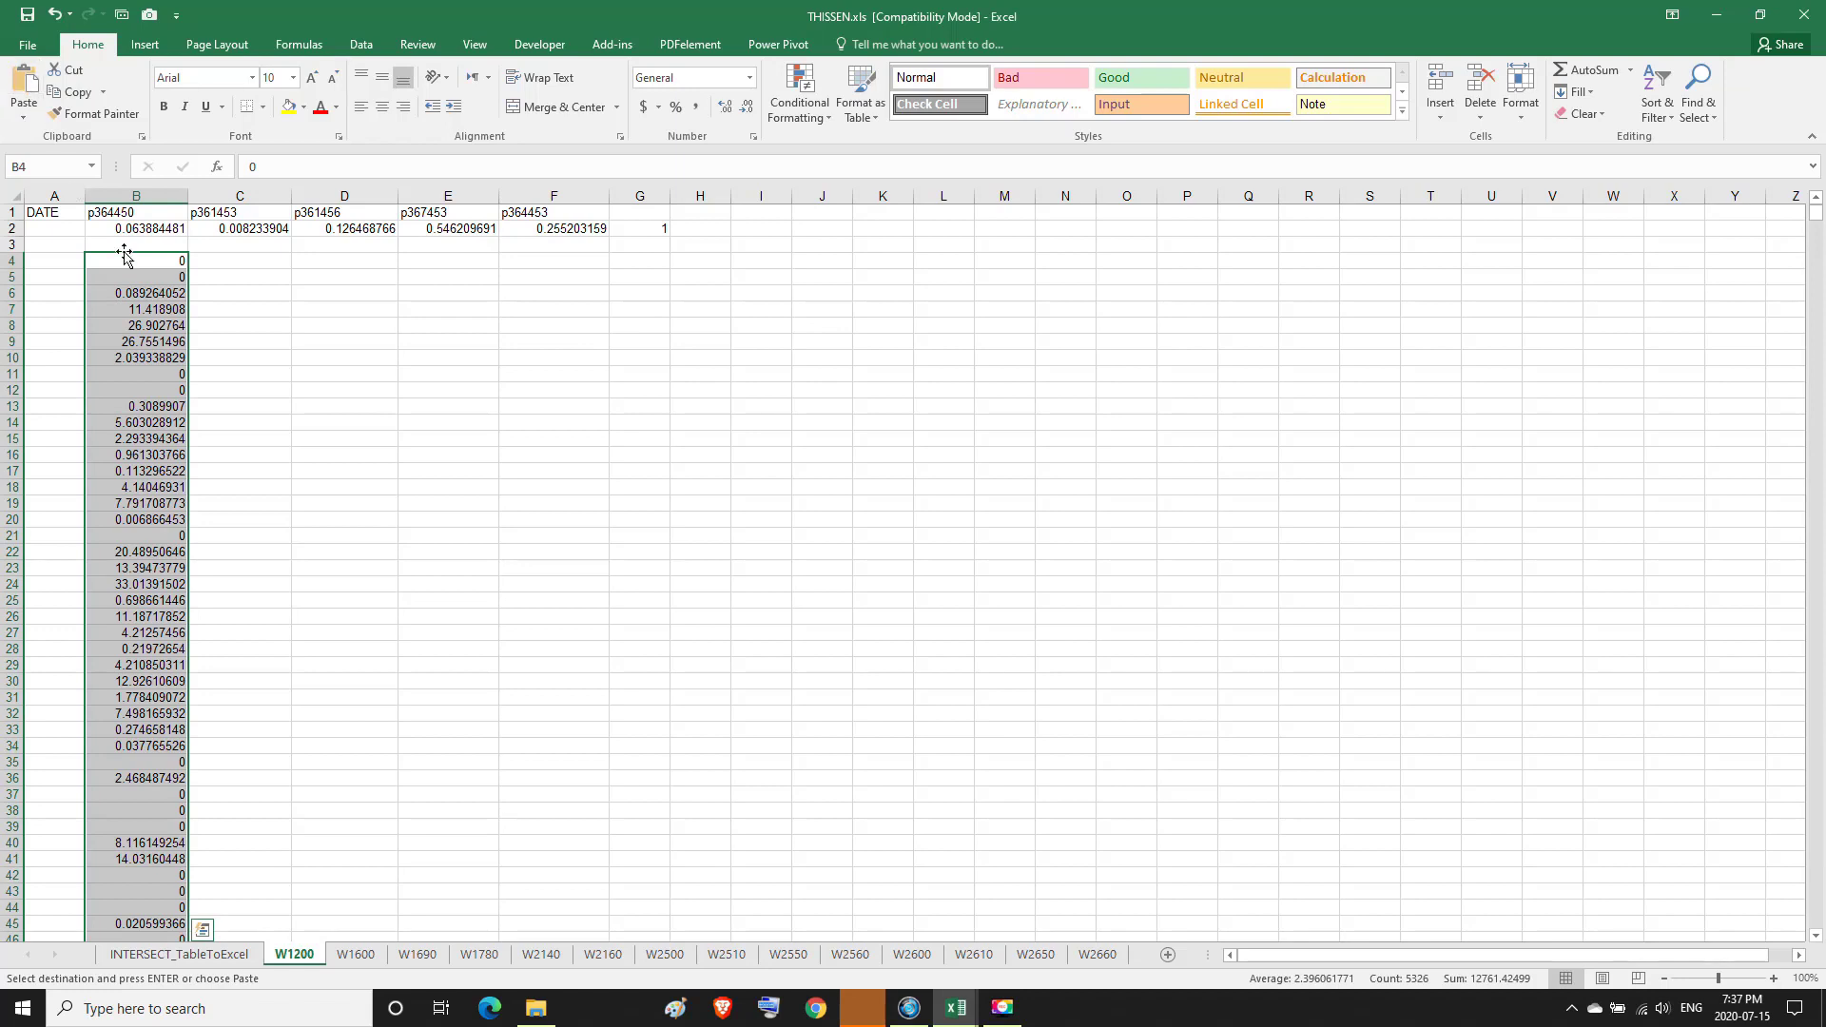
Switch back to weatherdata-364450.csv and check the first date of the record in A2.
mouse_move(956, 1015)
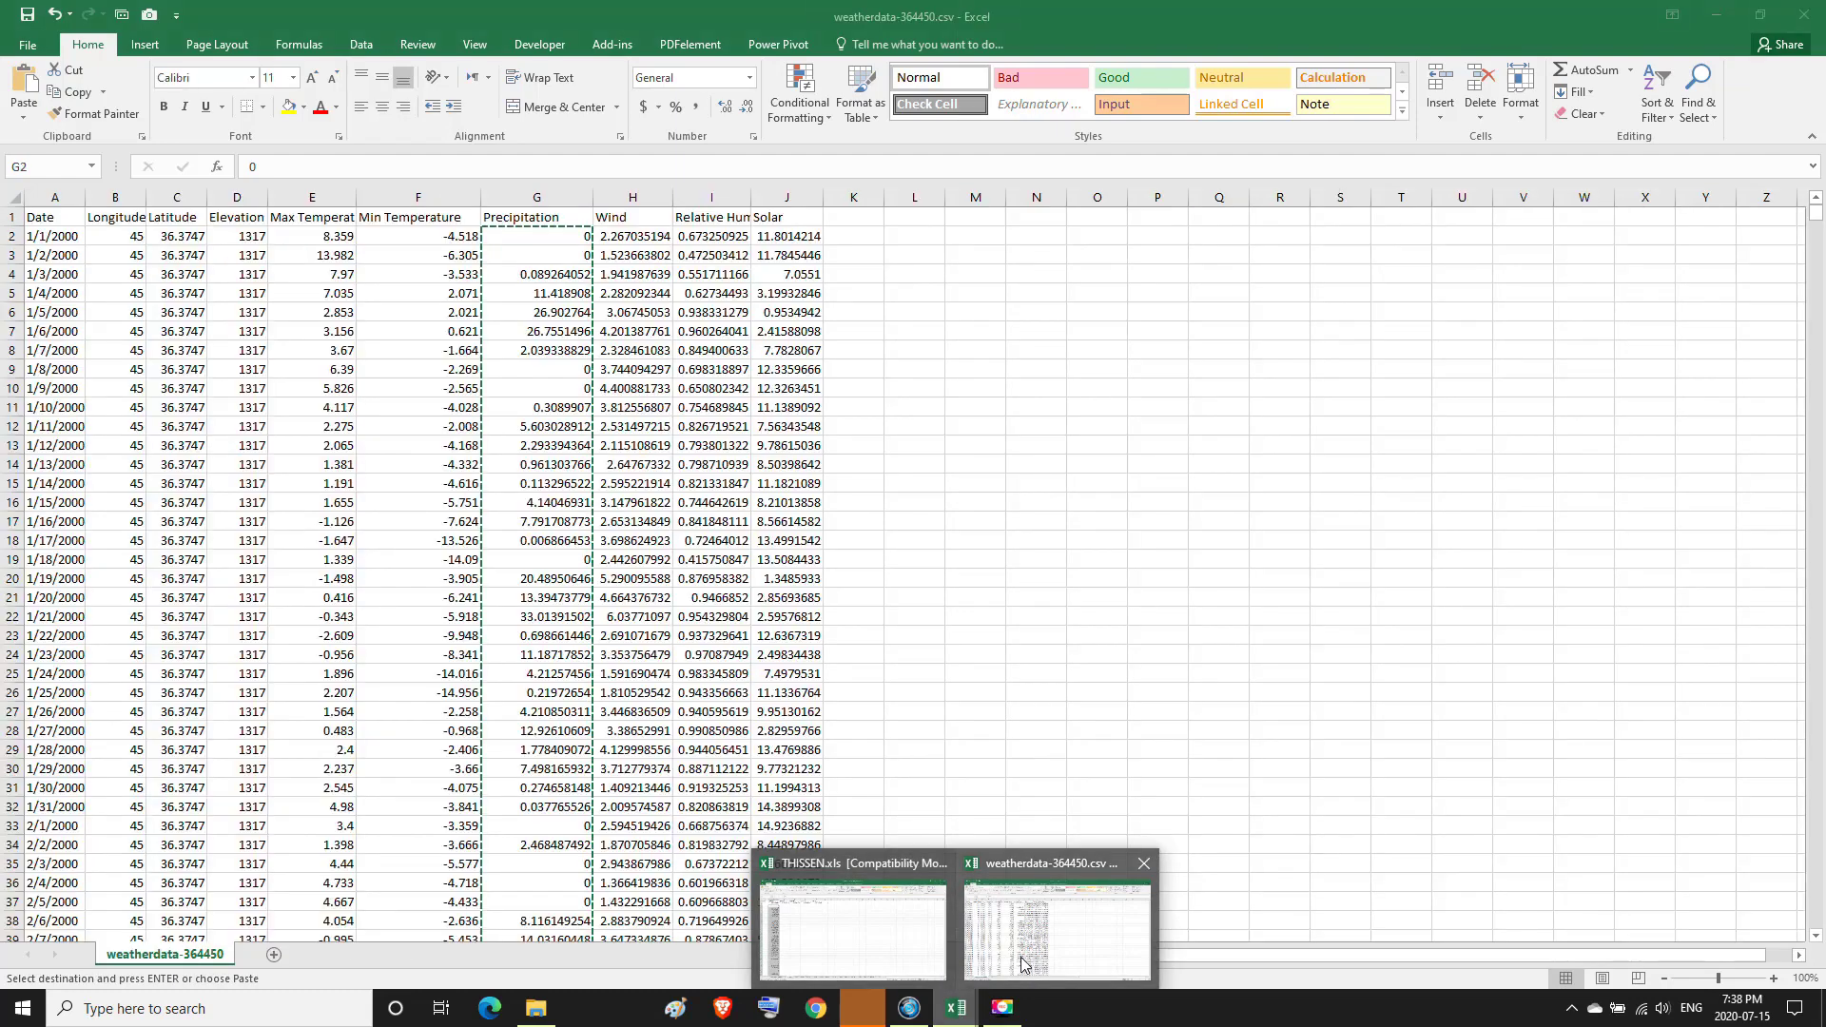
click(990, 944)
click(38, 235)
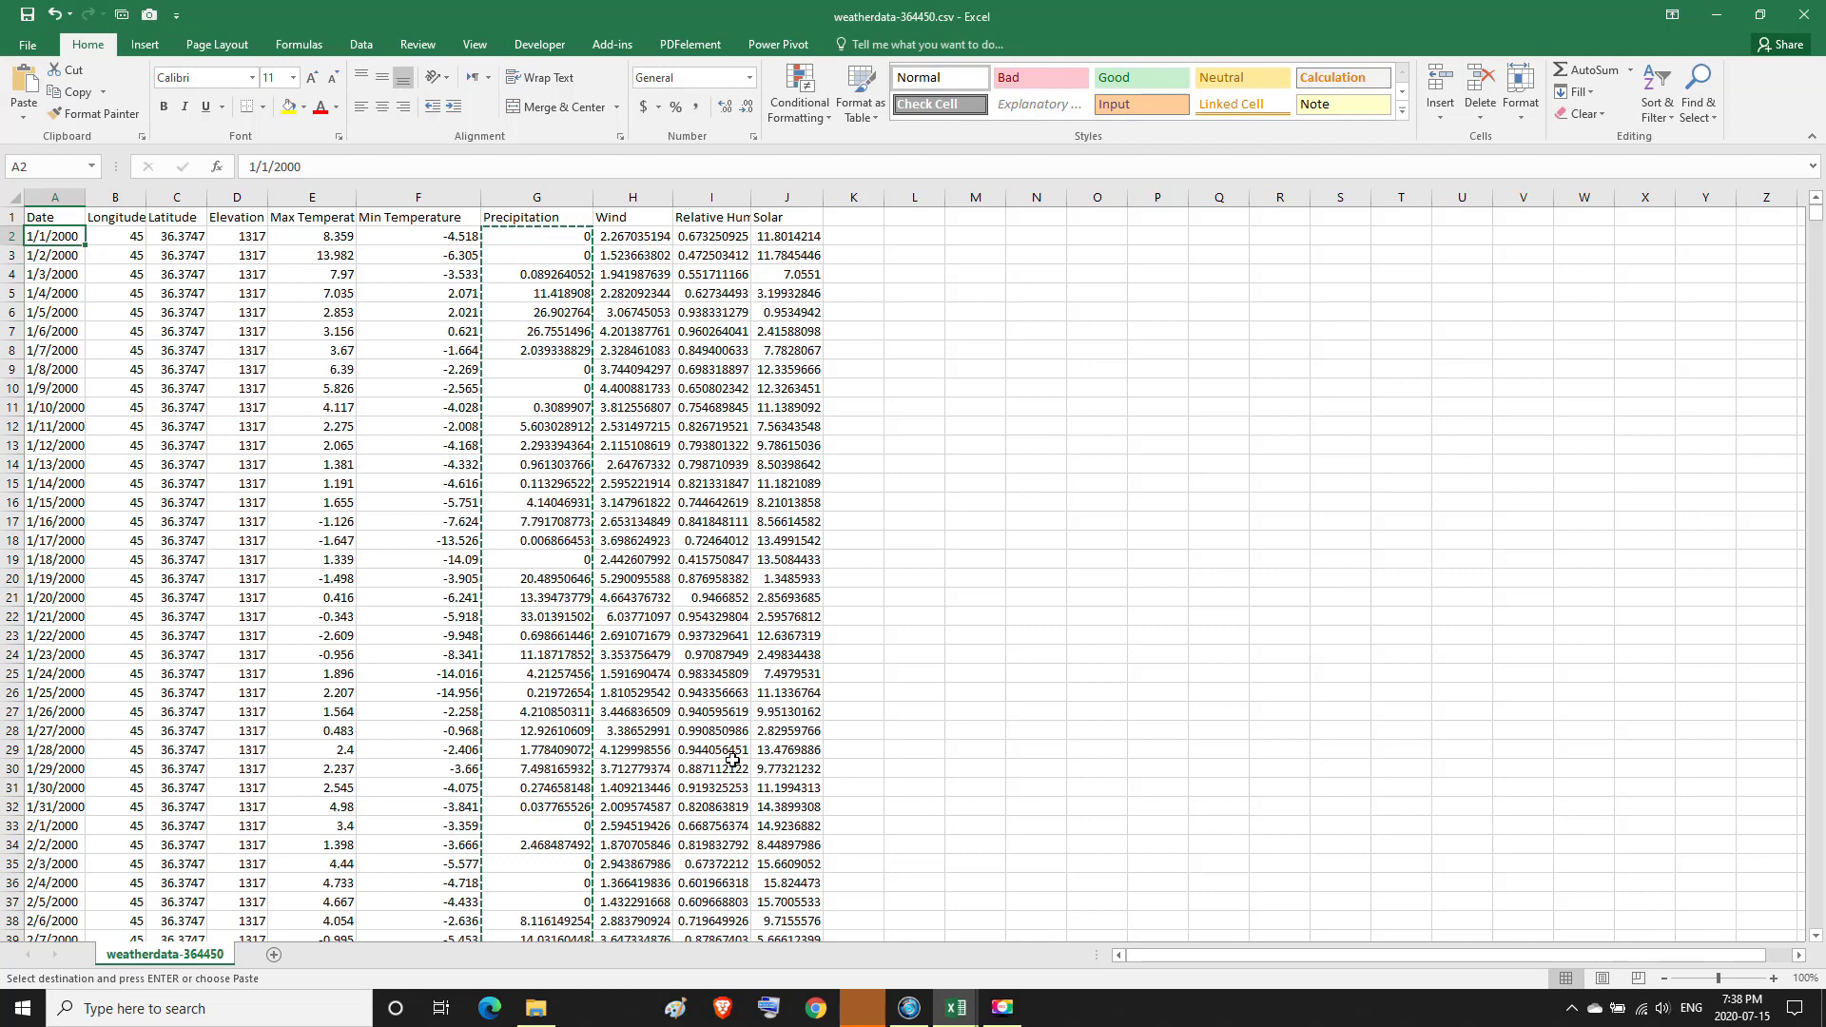
Enter the dates 1JAN2000 and 2JAN2000 in A4 and A5 of the W1200 sheet in THISSEN.xls.
mouse_move(955, 1006)
click(846, 937)
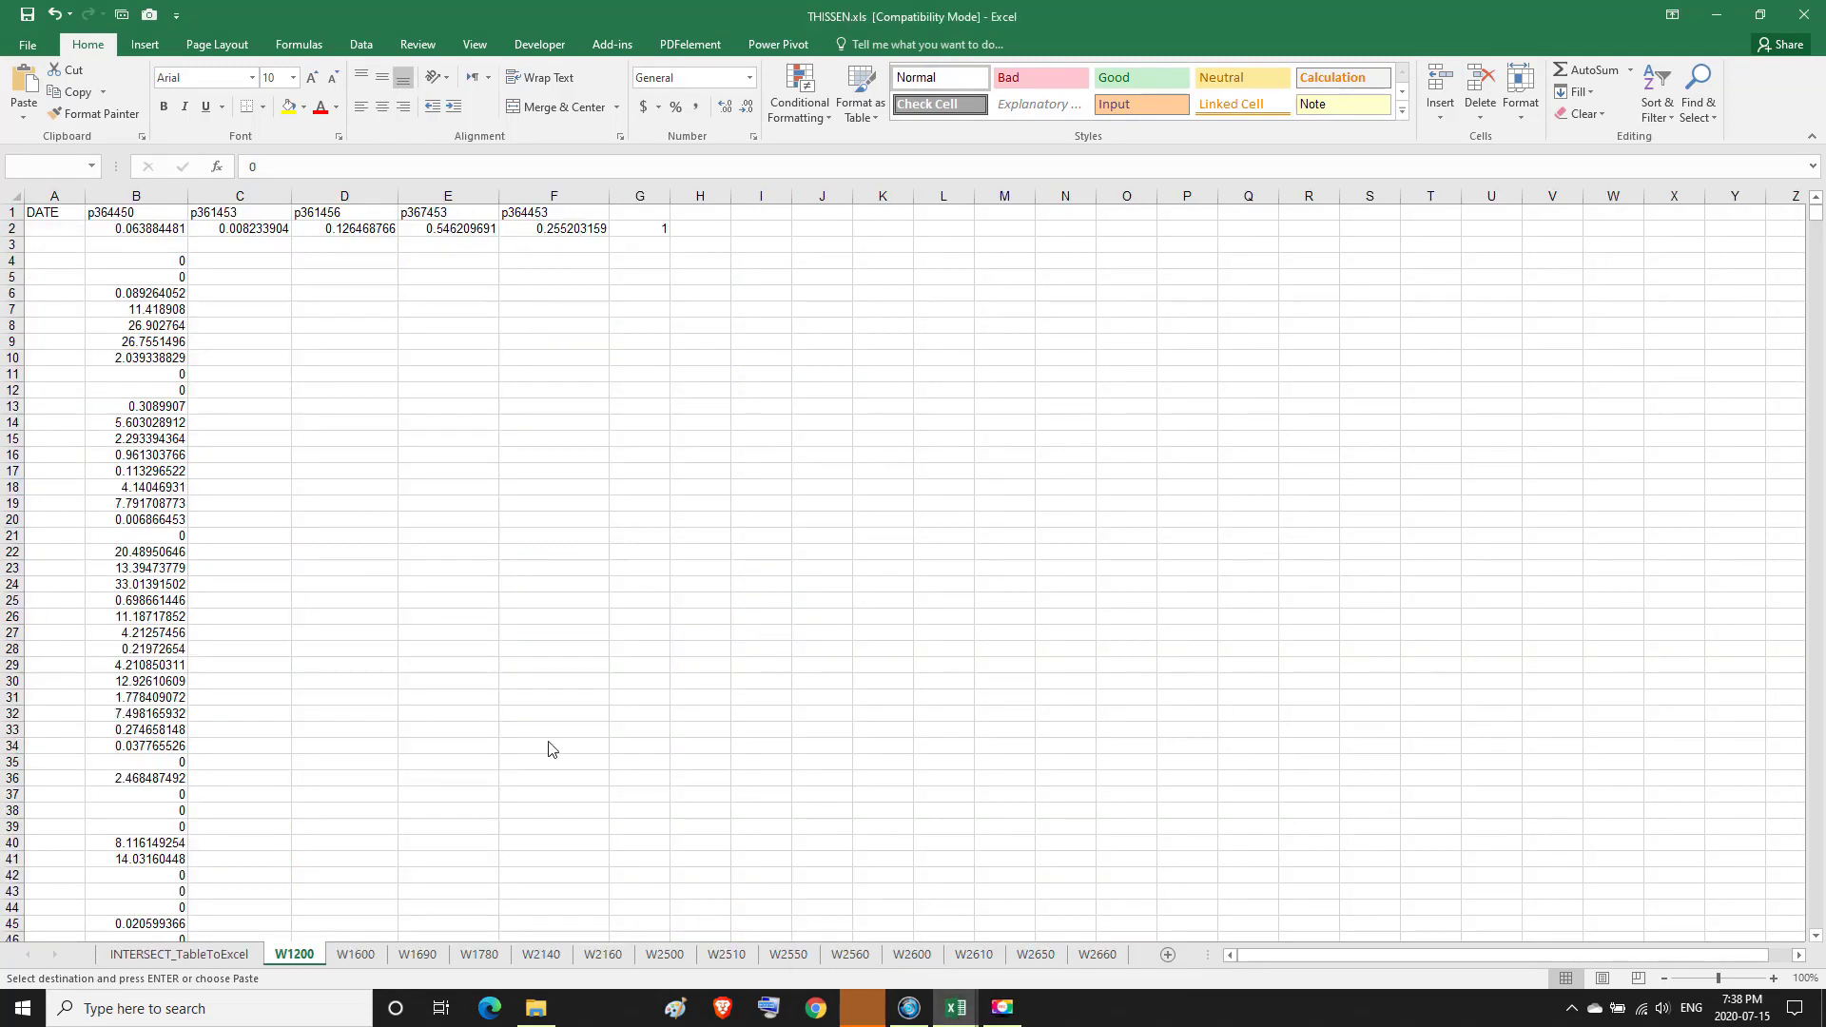
click(54, 262)
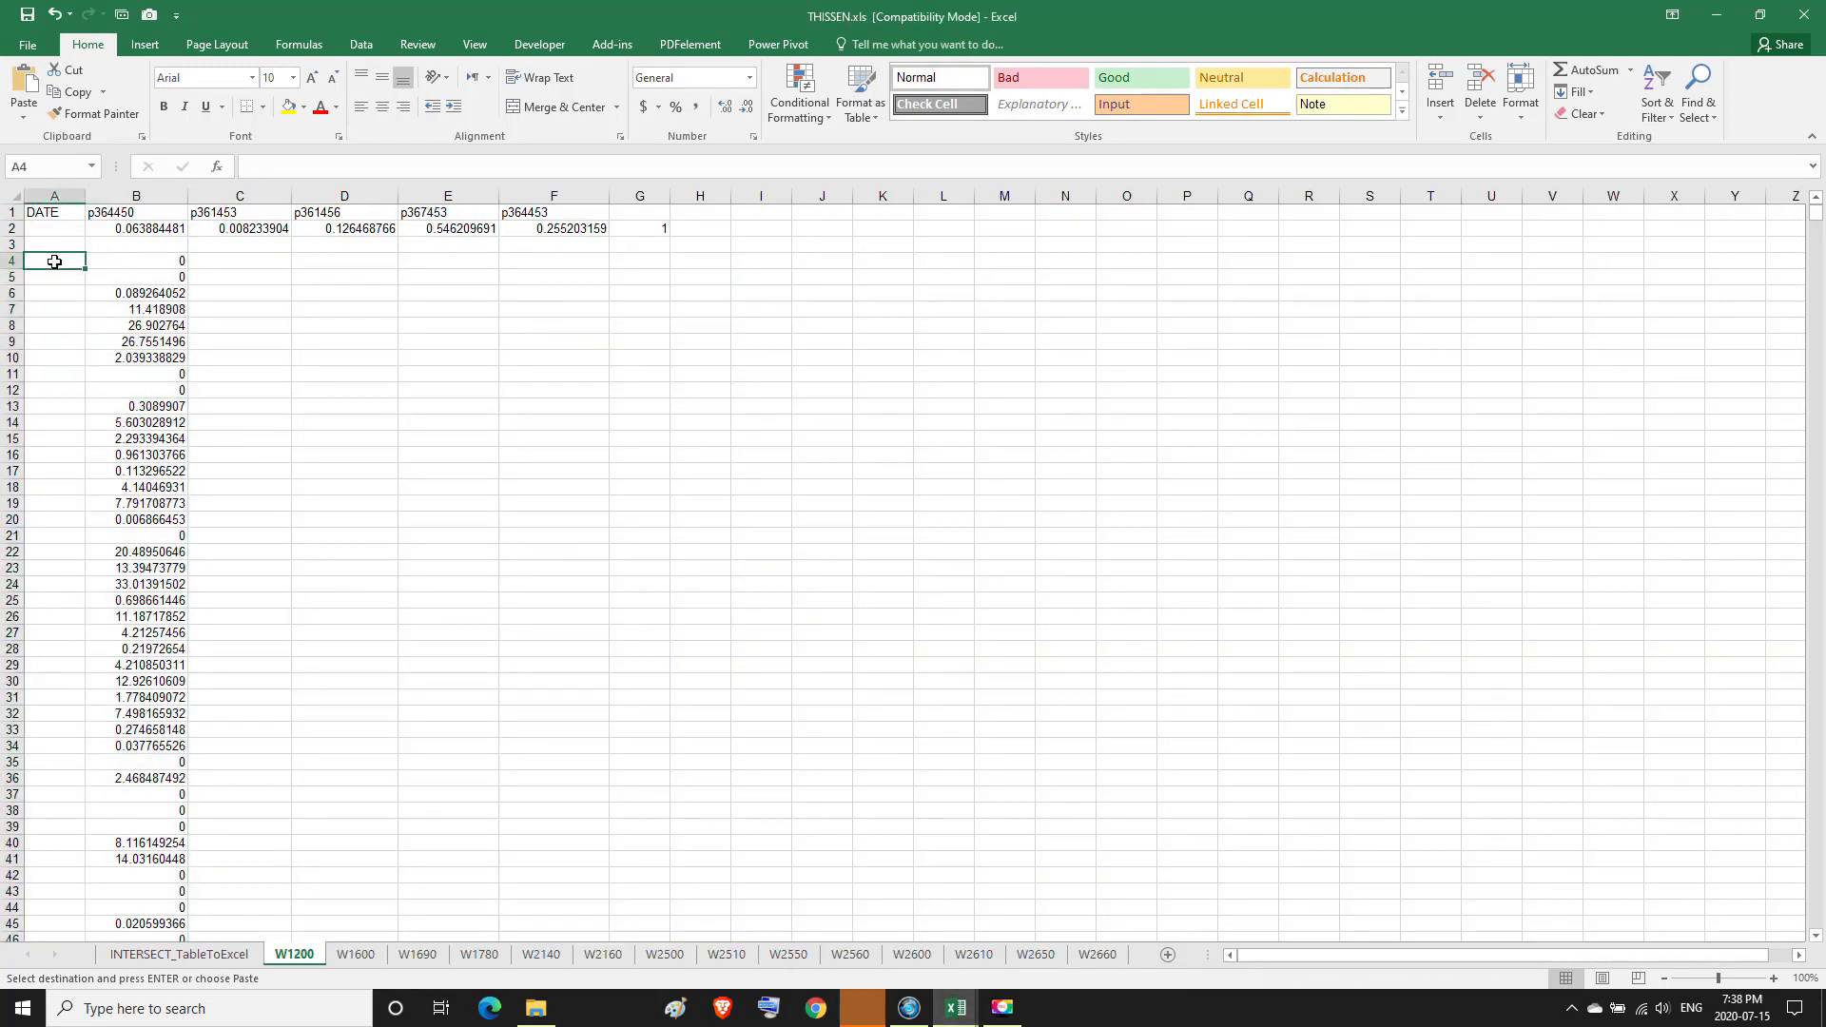
text(1)
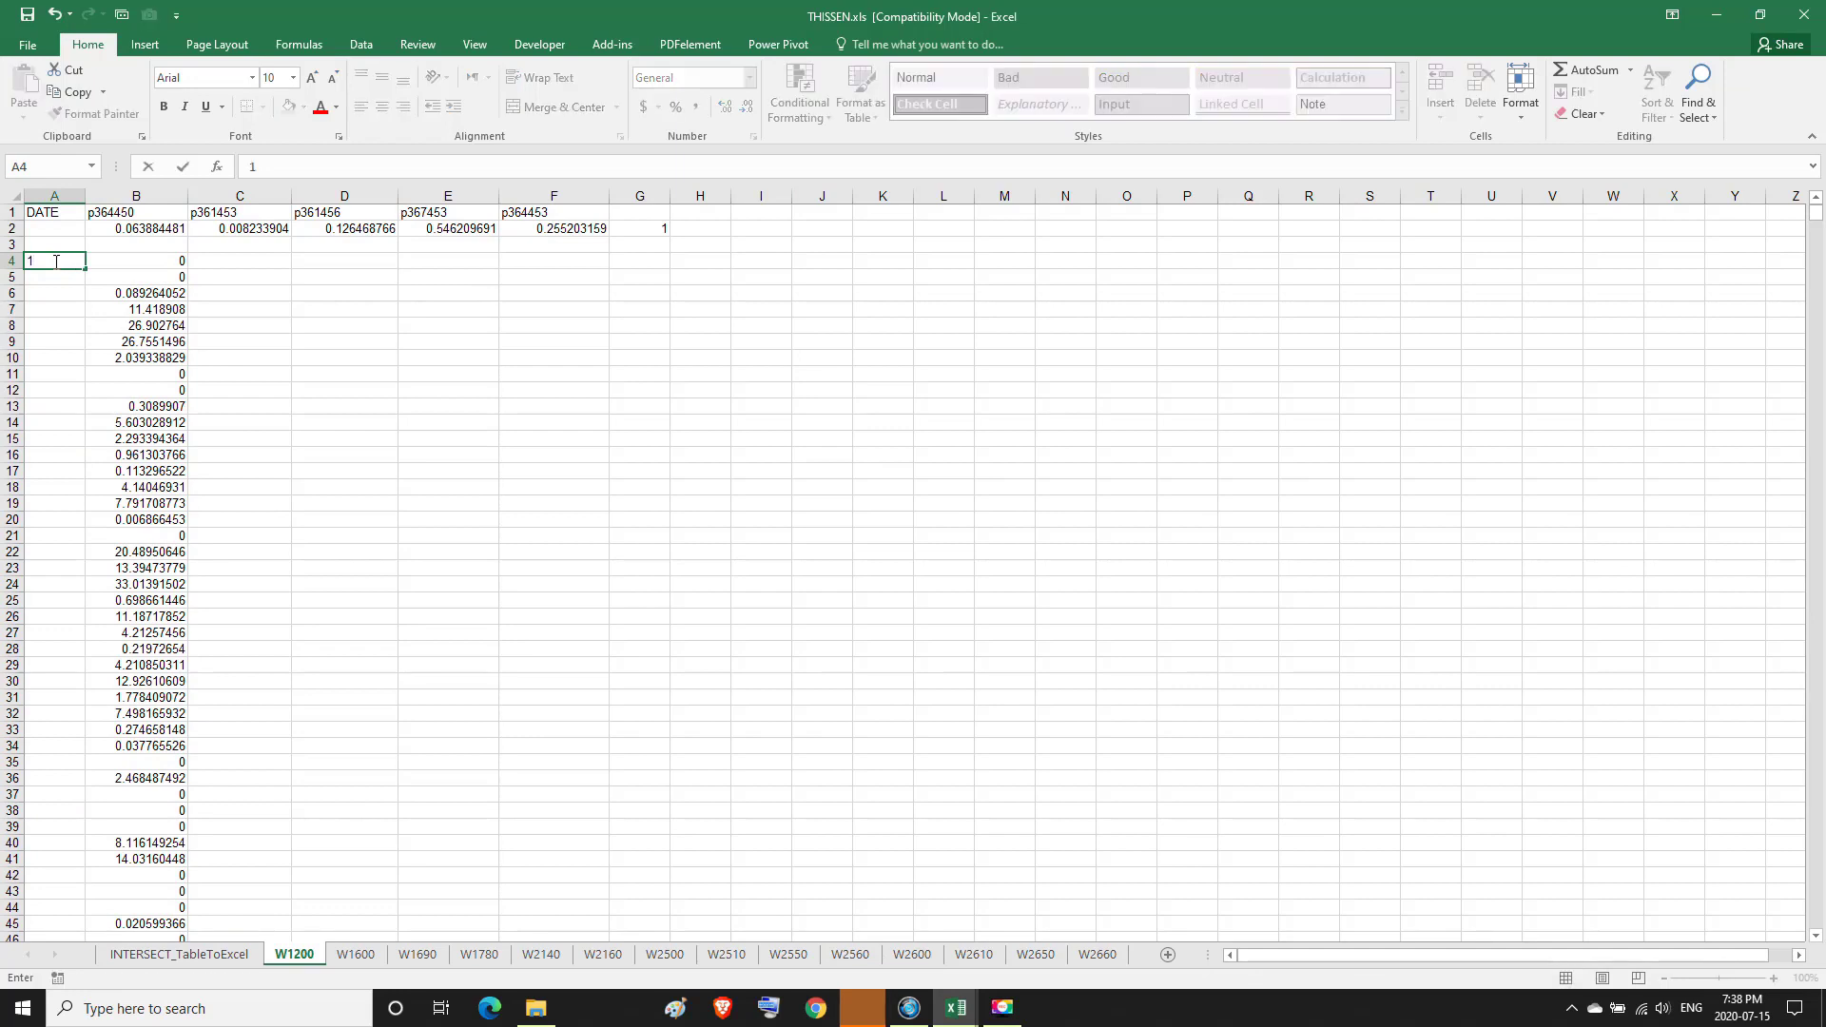
text(JAN2000)
key(Return)
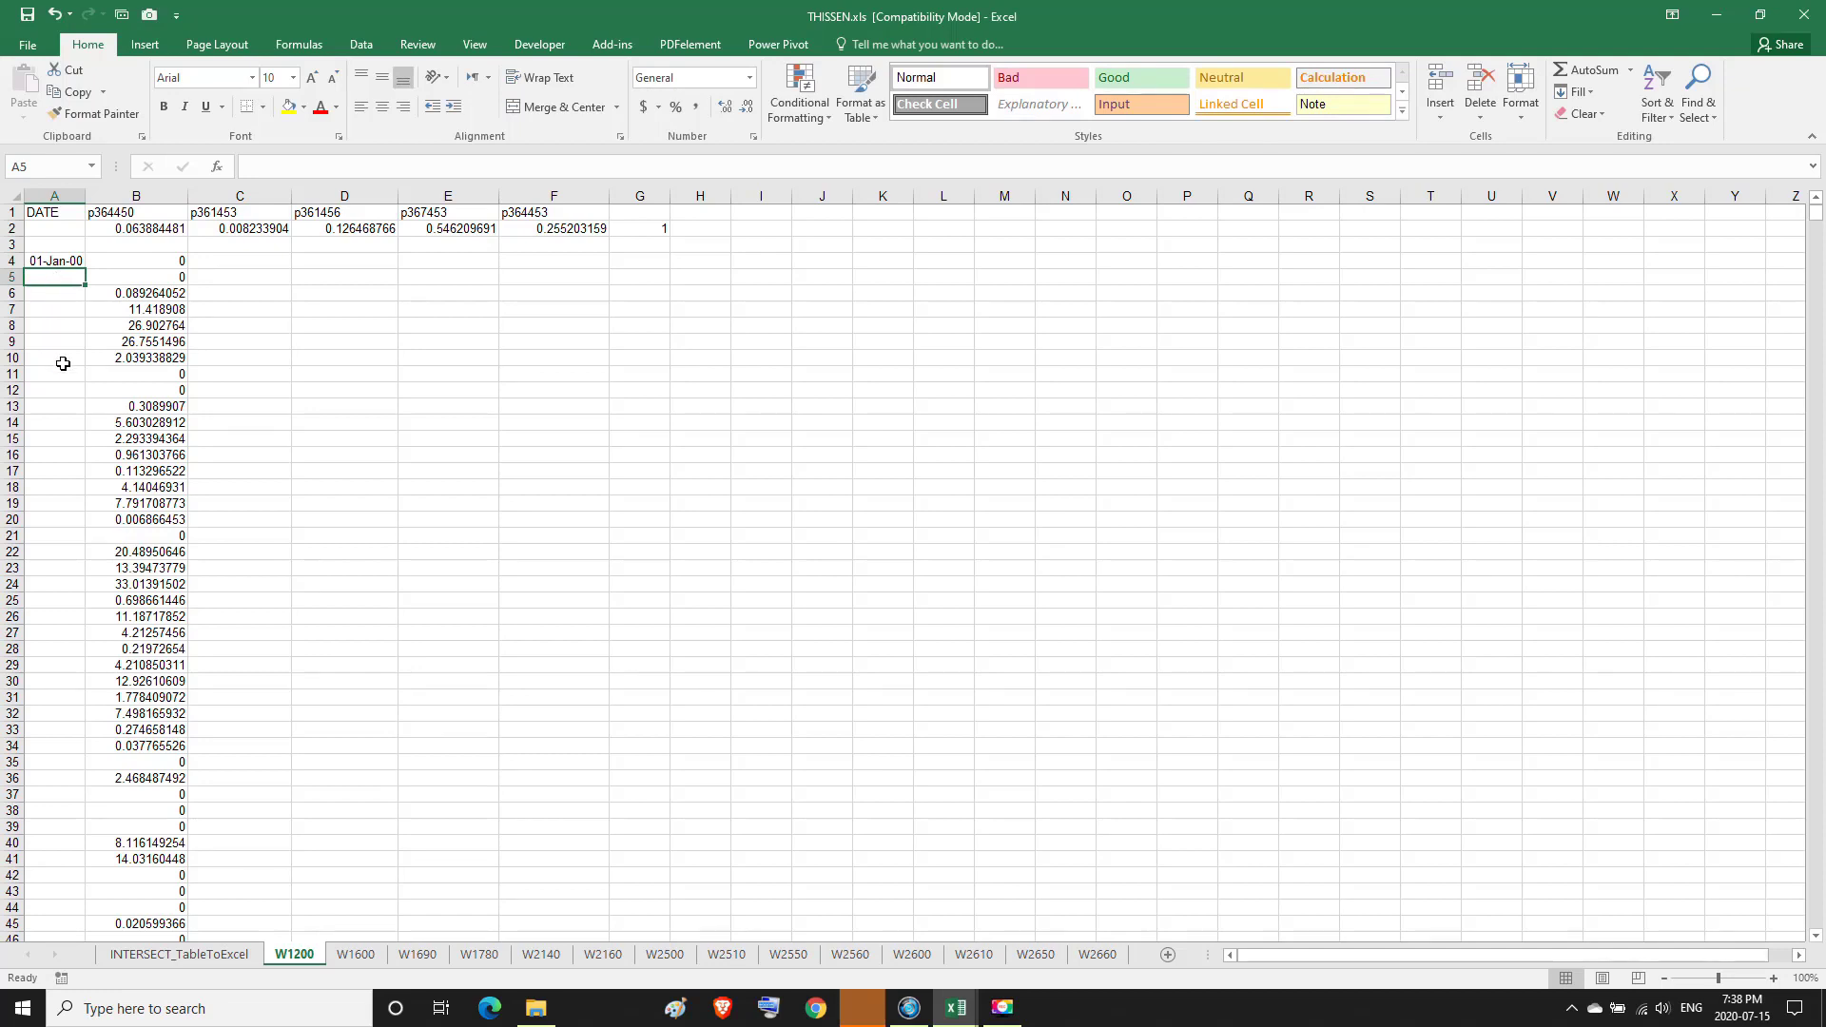
text(2)
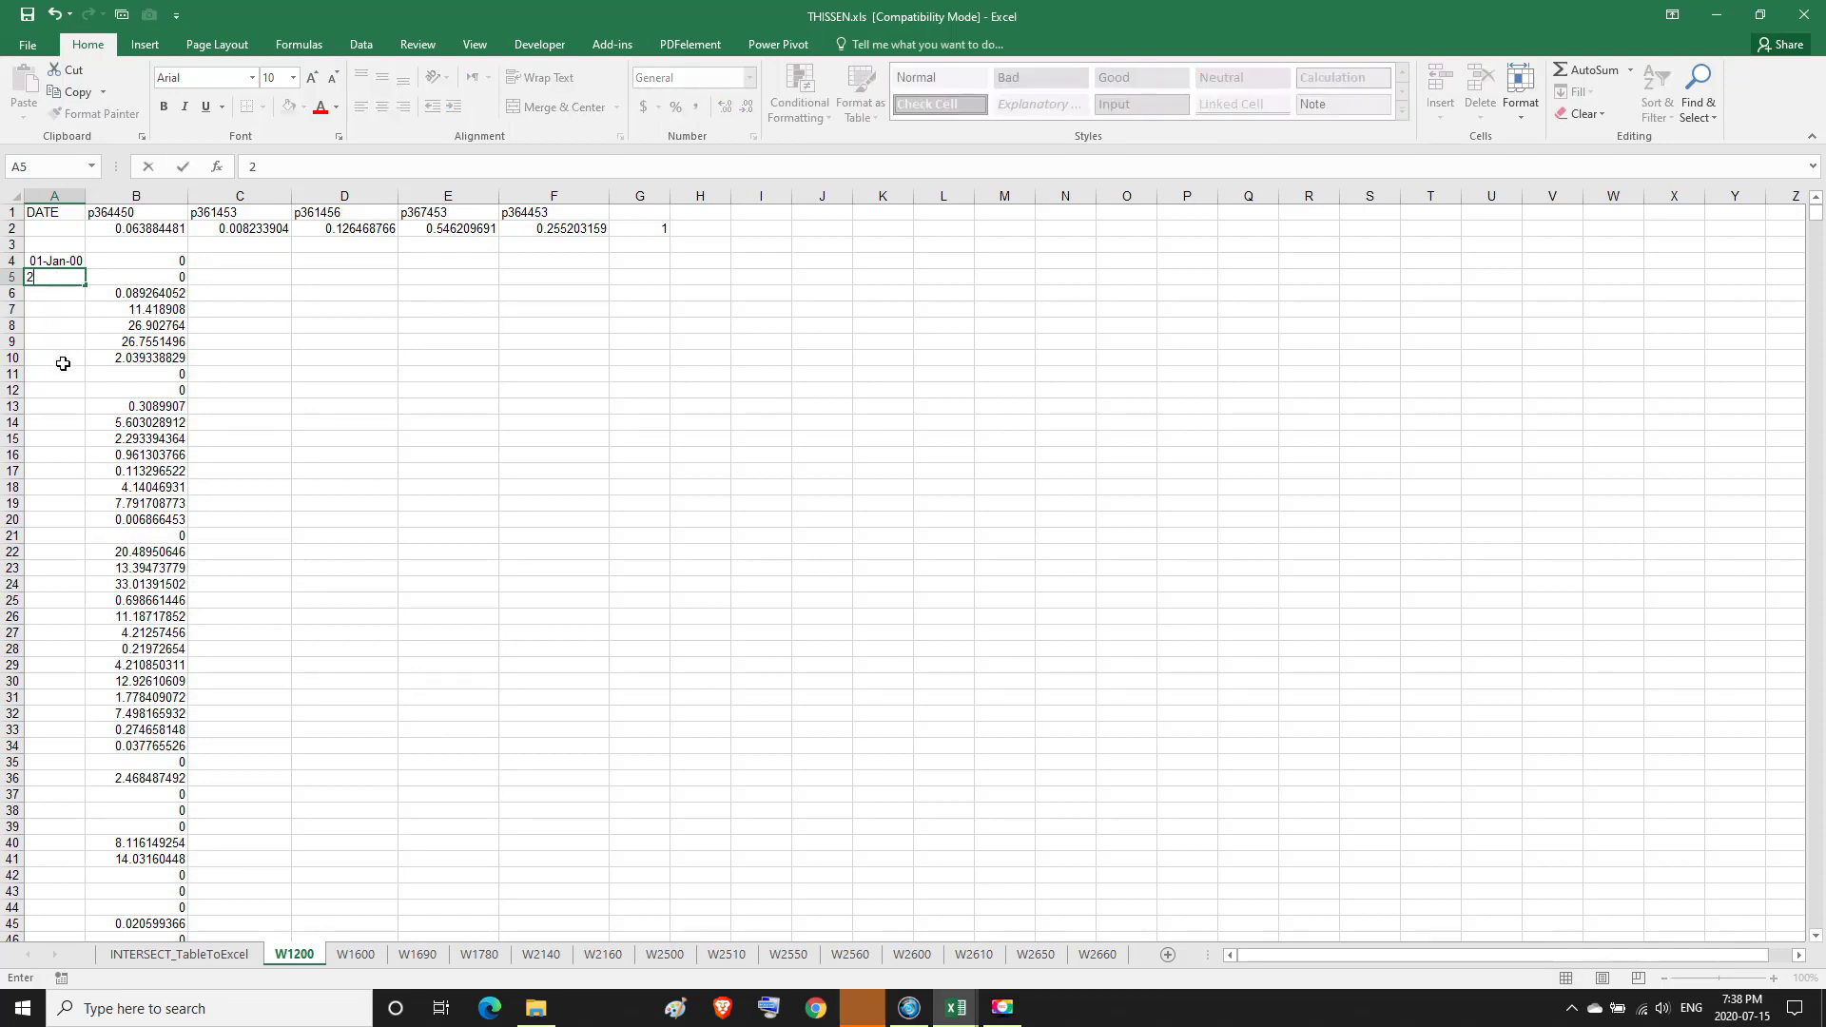
text(JAN2000)
key(Return)
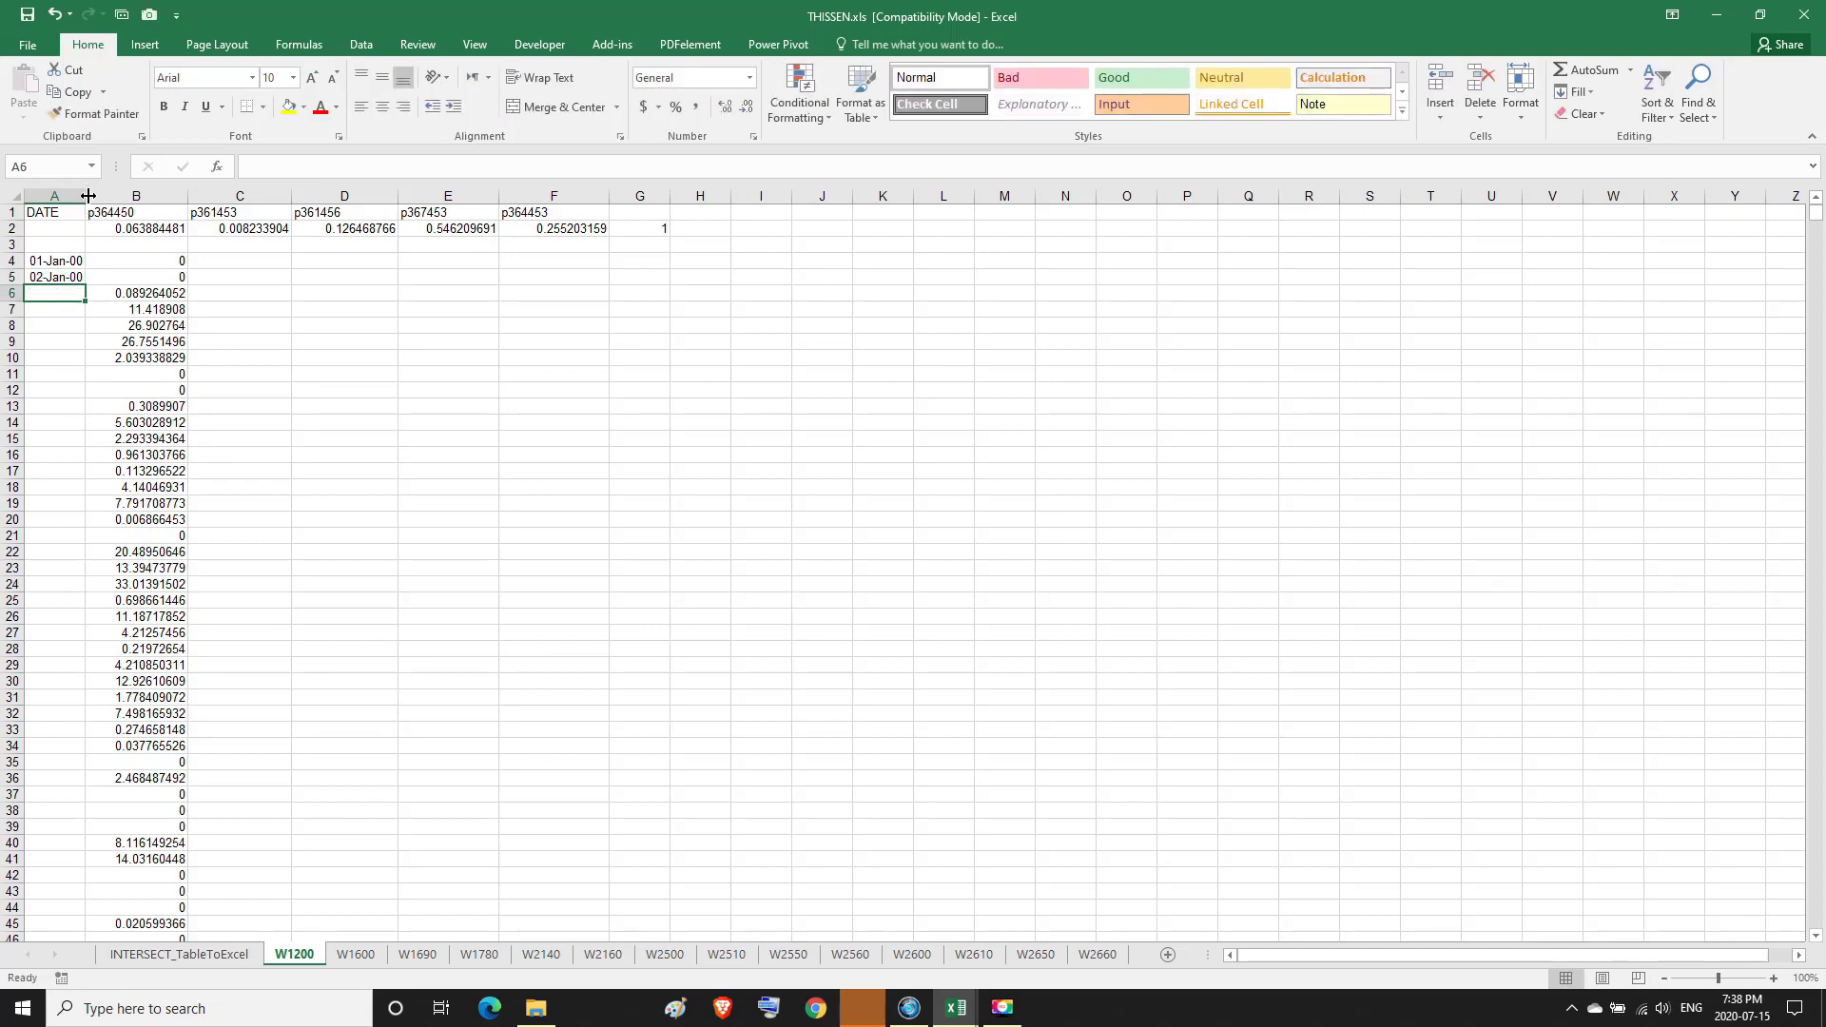
Widen column A and fill the daily date series from A4:A5 down to the last rainfall row.
drag(85, 197, 114, 197)
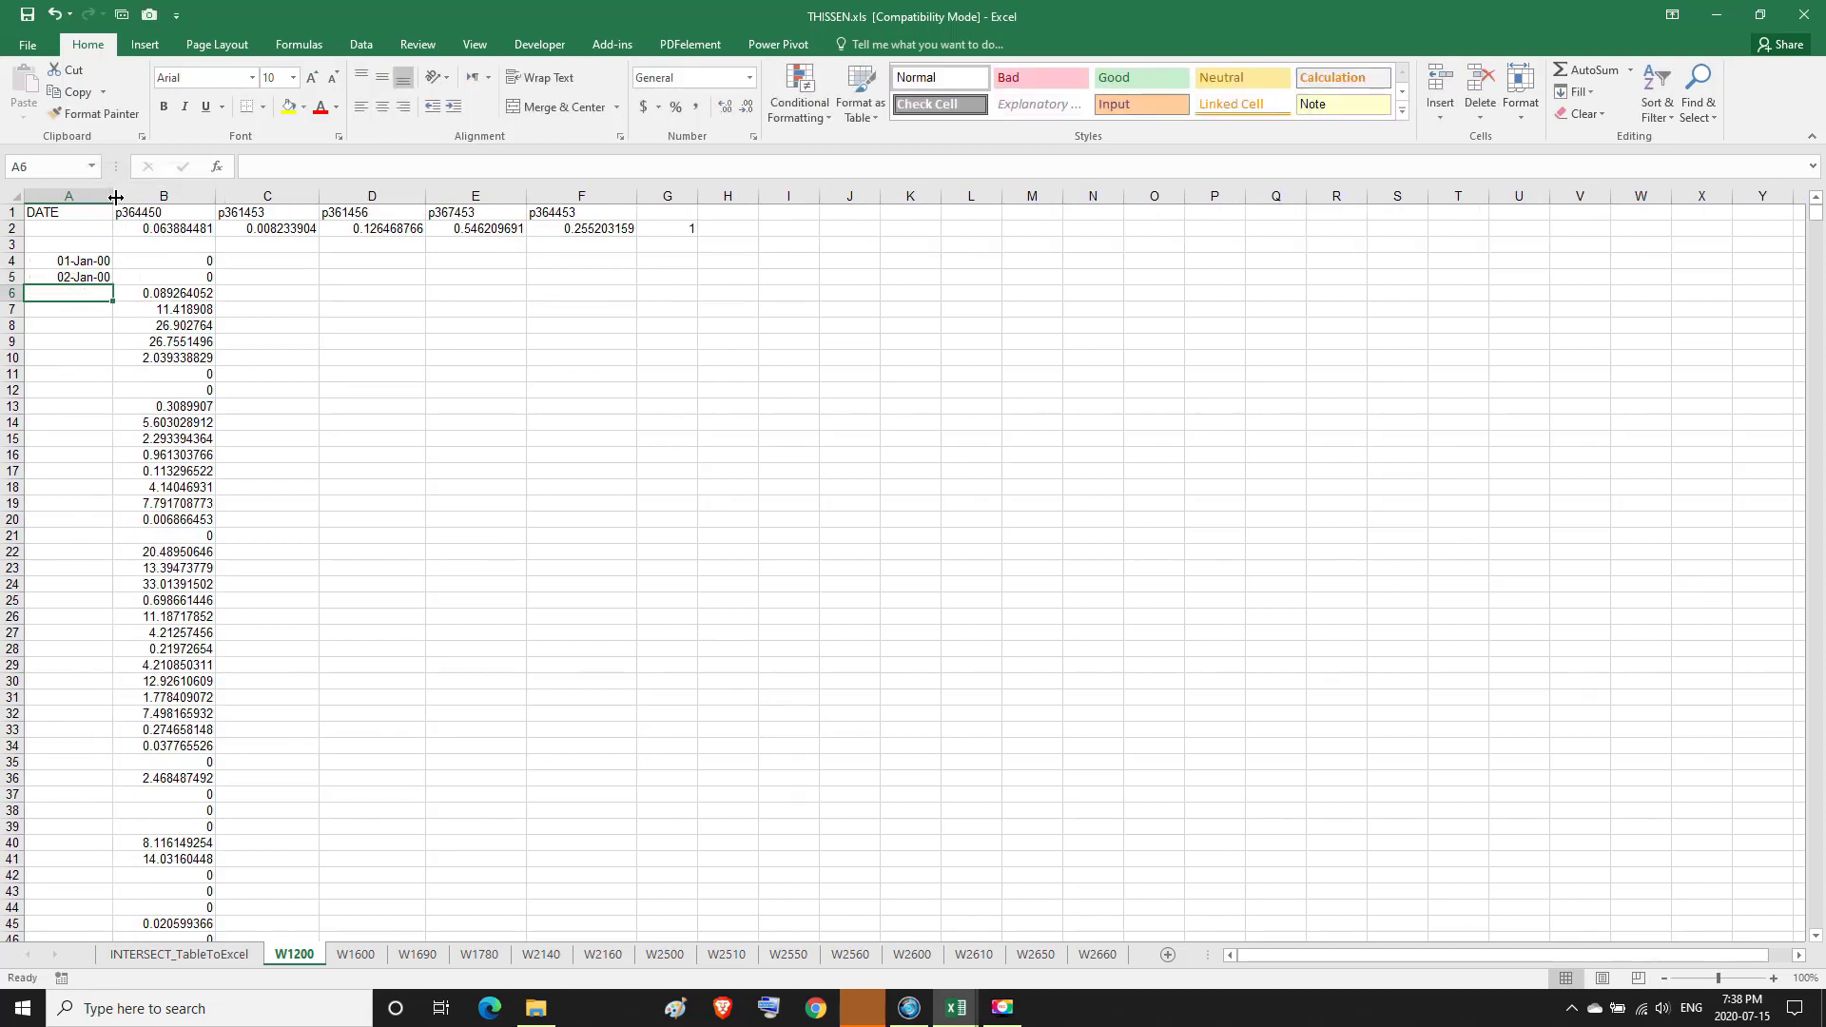
click(89, 260)
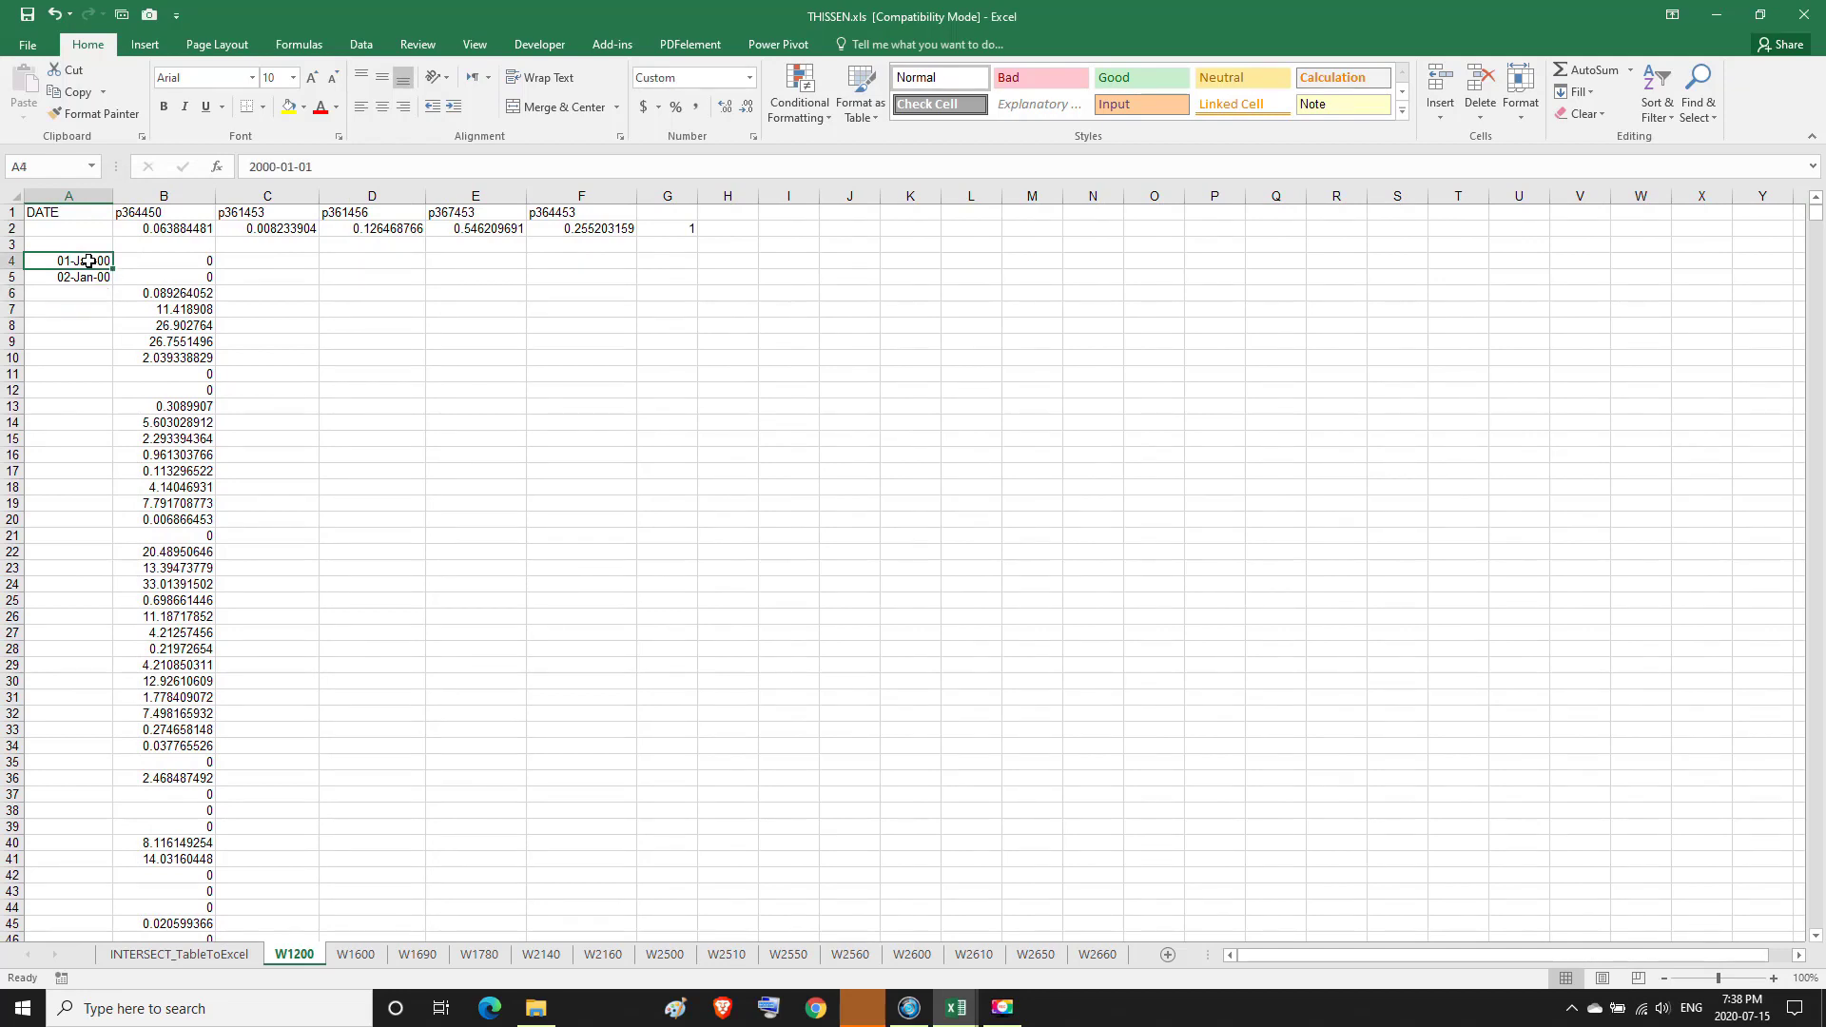
drag(88, 260, 90, 275)
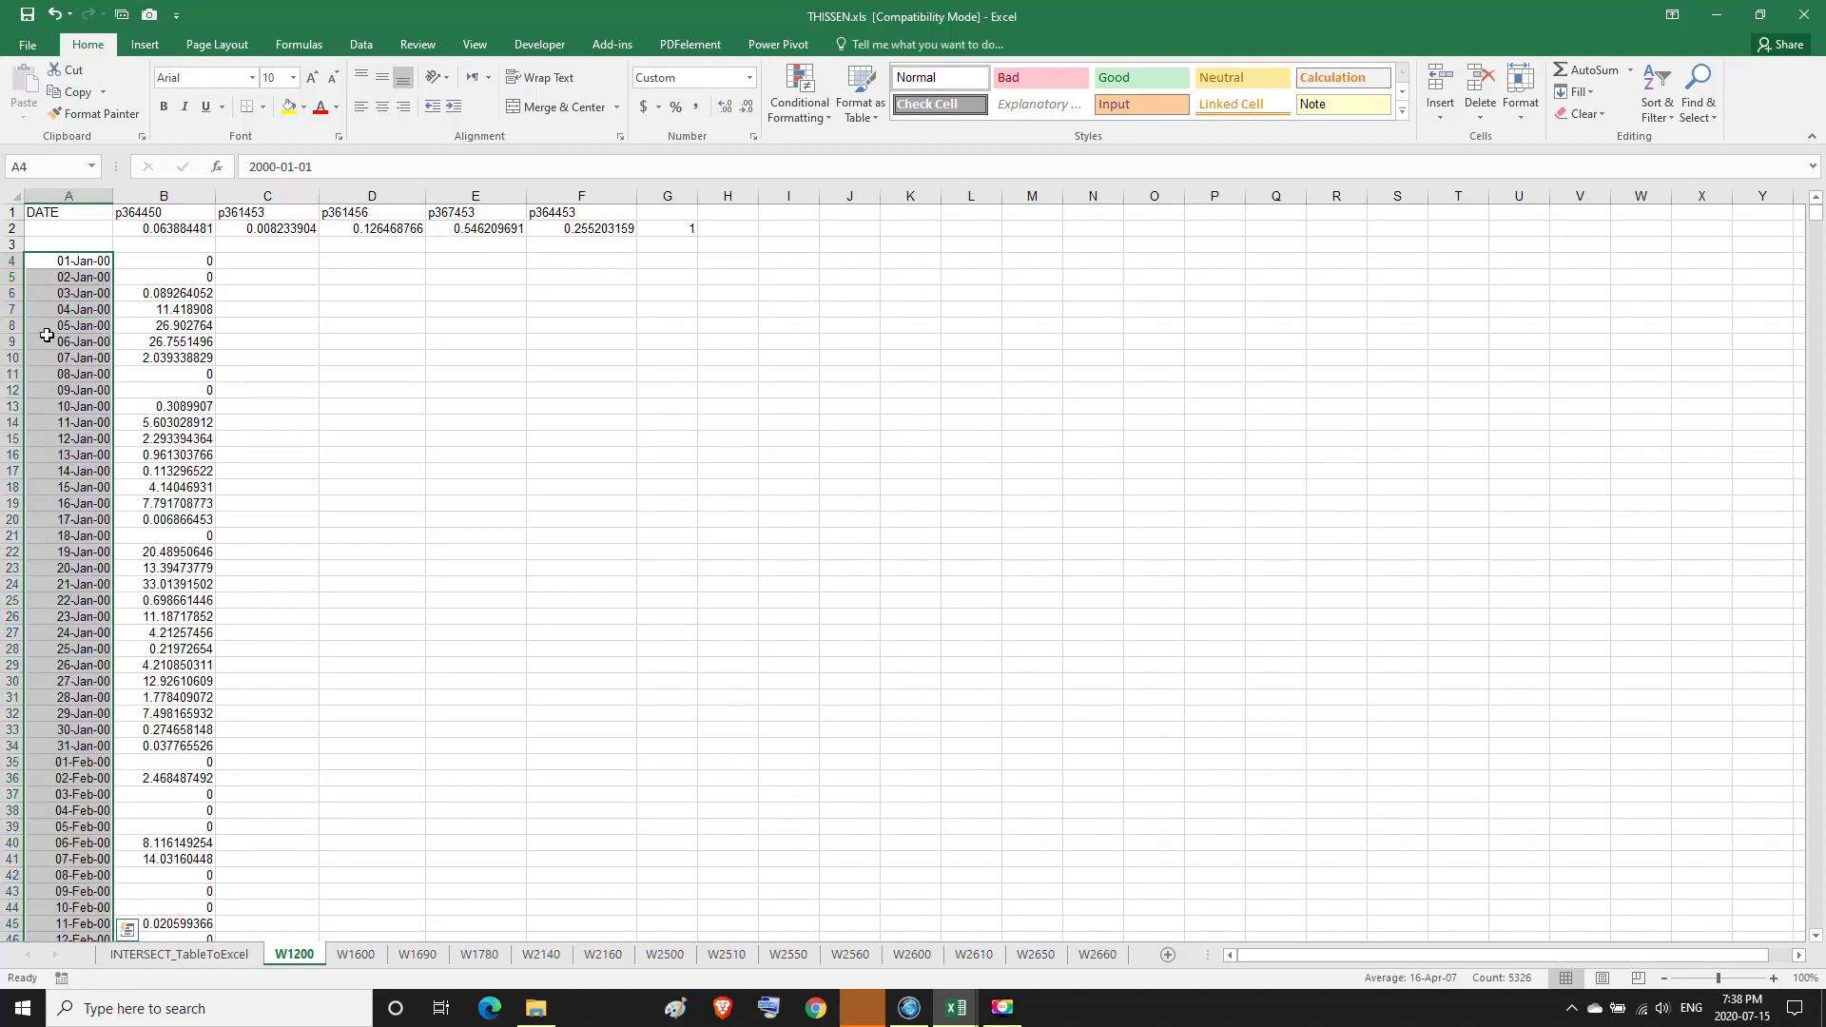
Check the first date in A4 and the last filled date in A5329 of the W1200 sheet.
click(82, 267)
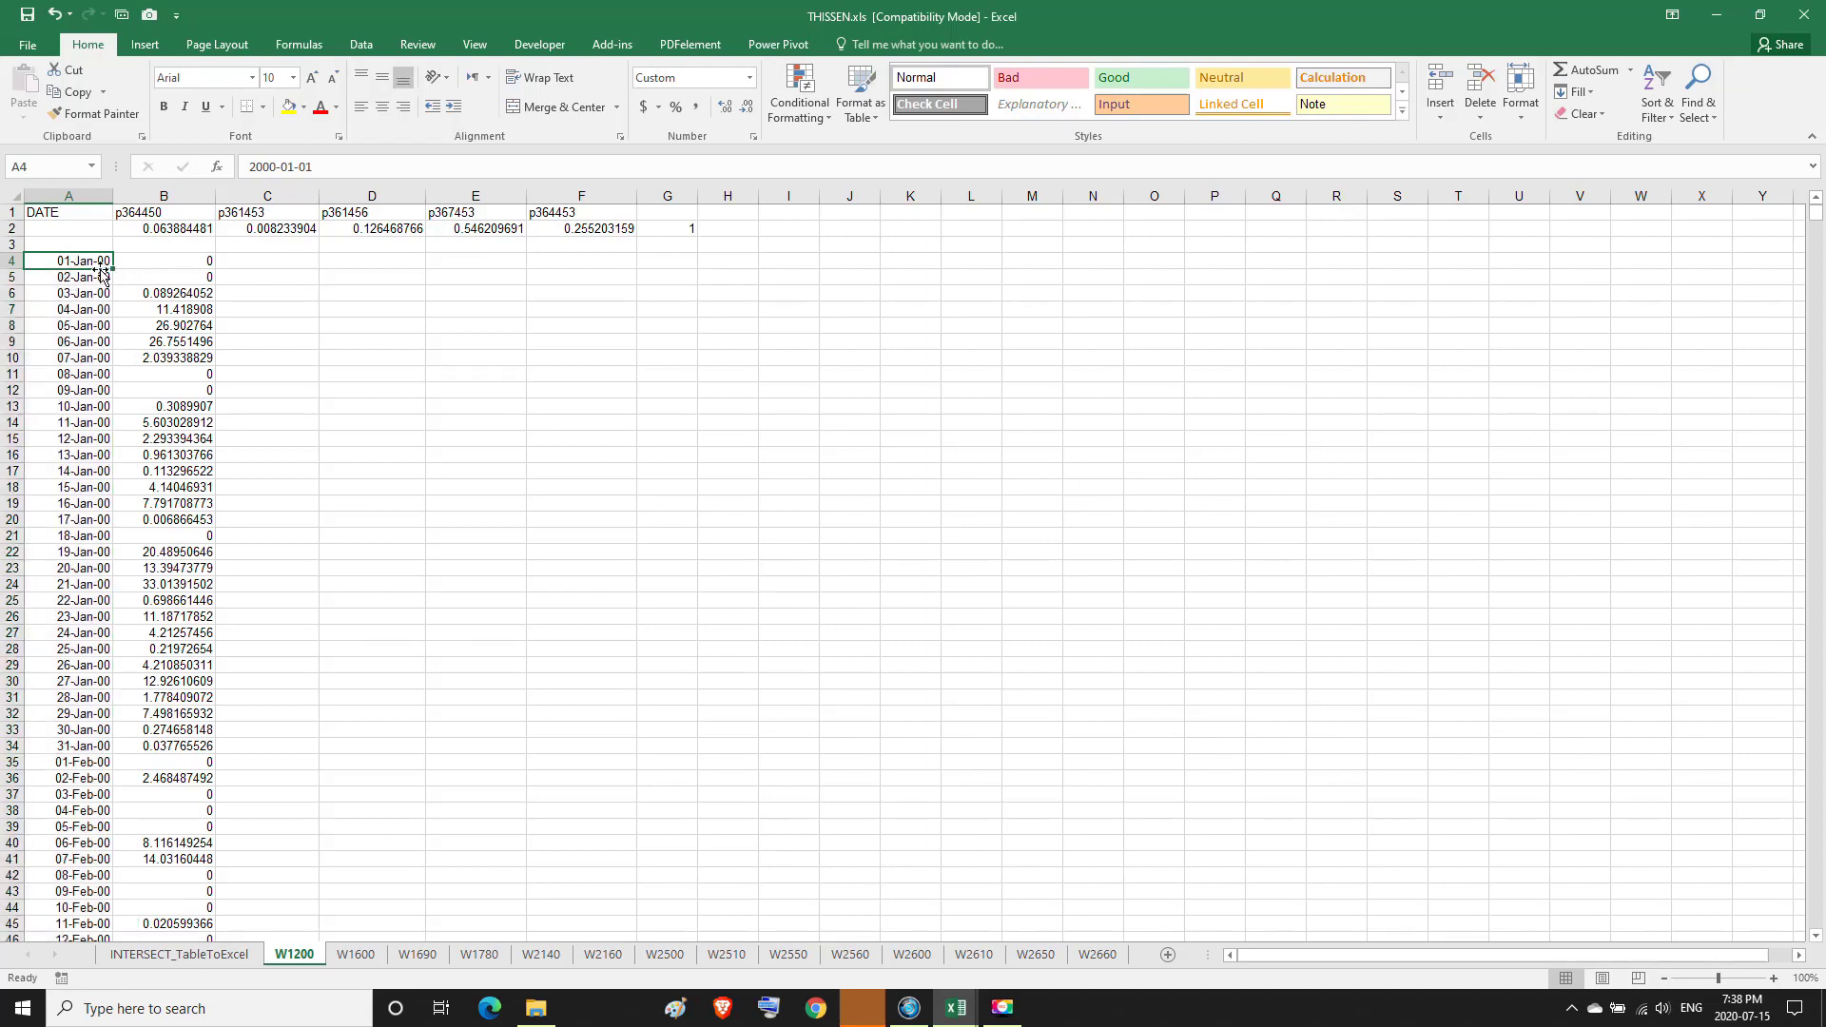
drag(1818, 224, 1820, 927)
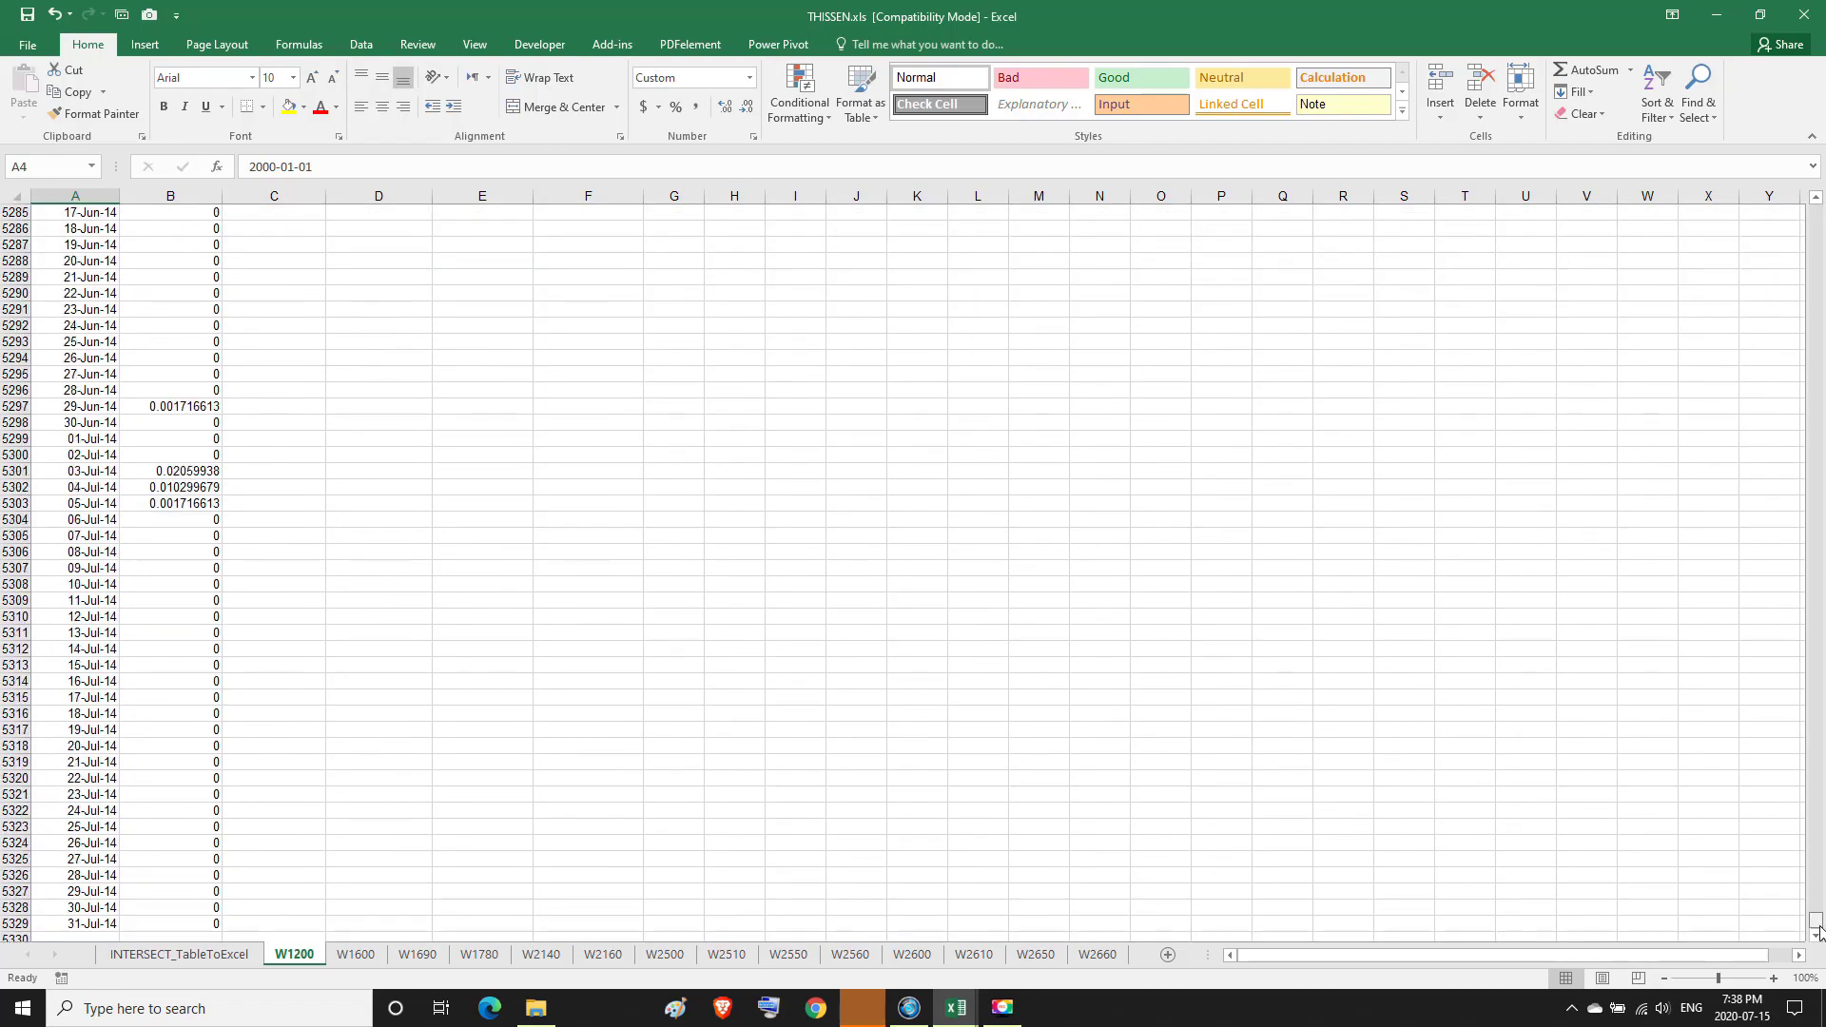
click(90, 923)
mouse_move(957, 1010)
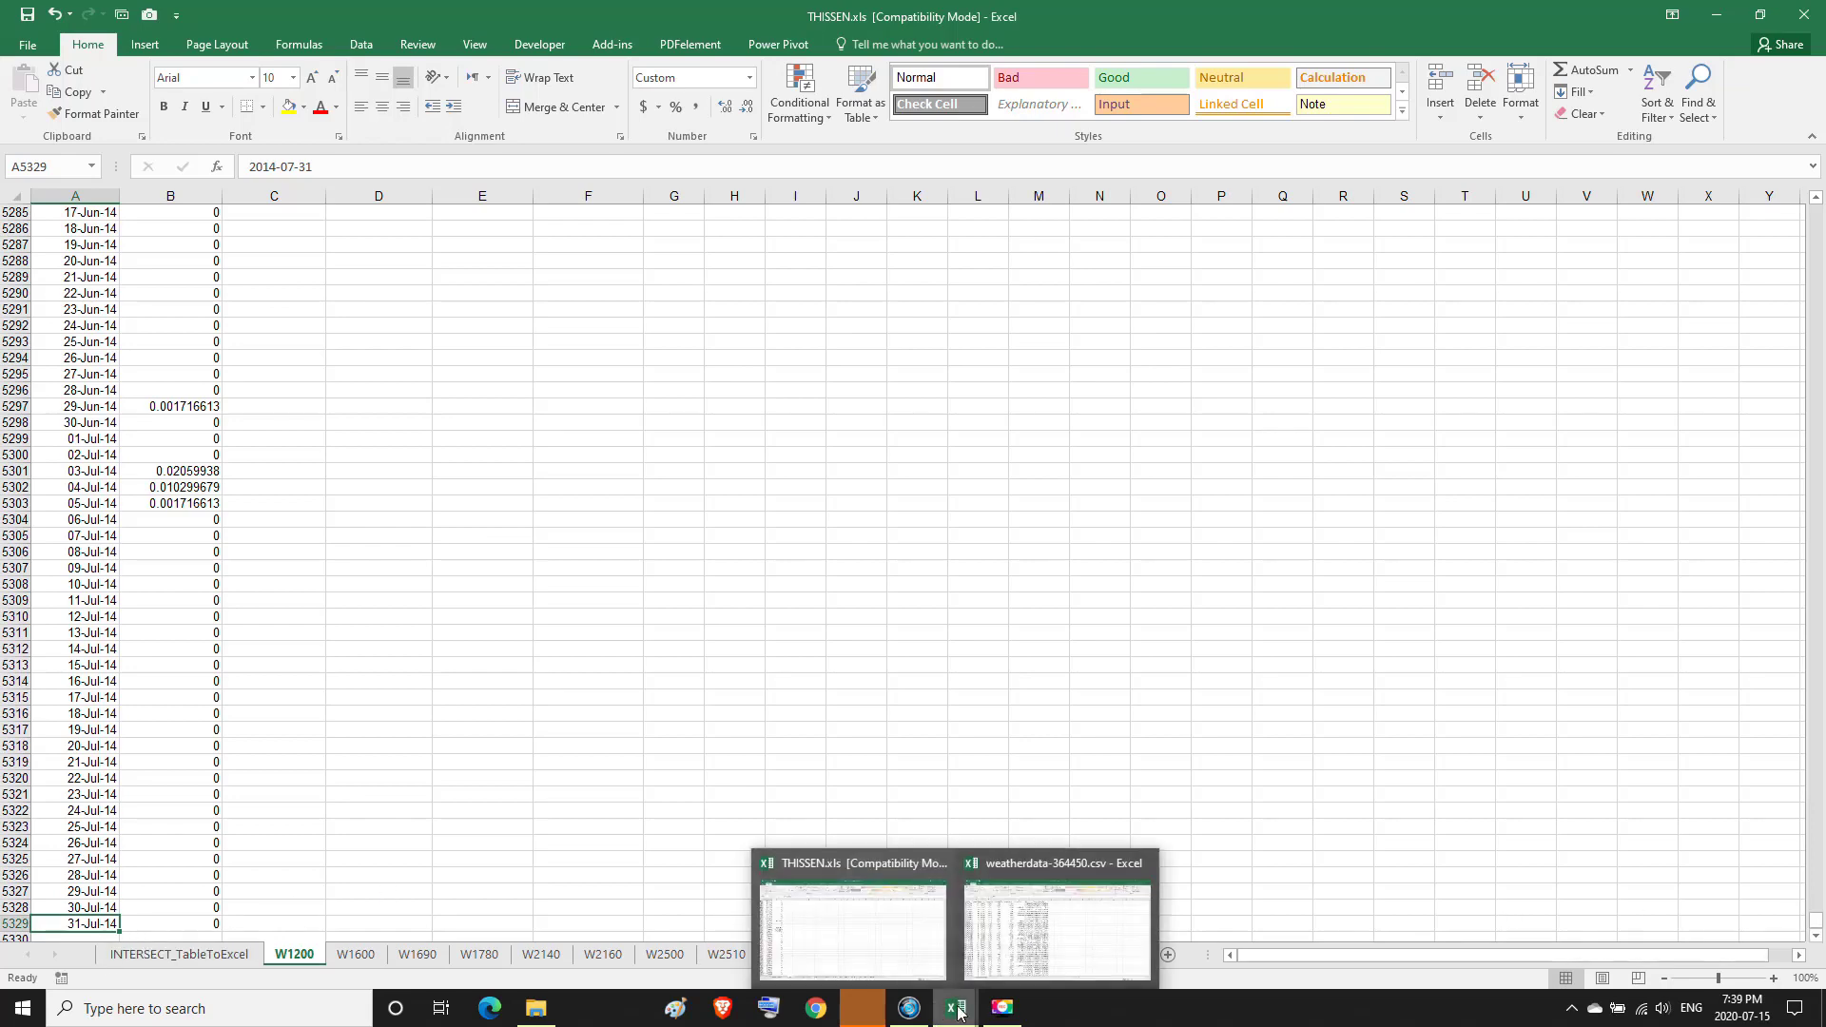
Check the last date of the record in A5327 of weatherdata-364450.csv, then return to the first rows of W1200 in THISSEN.xls.
click(996, 956)
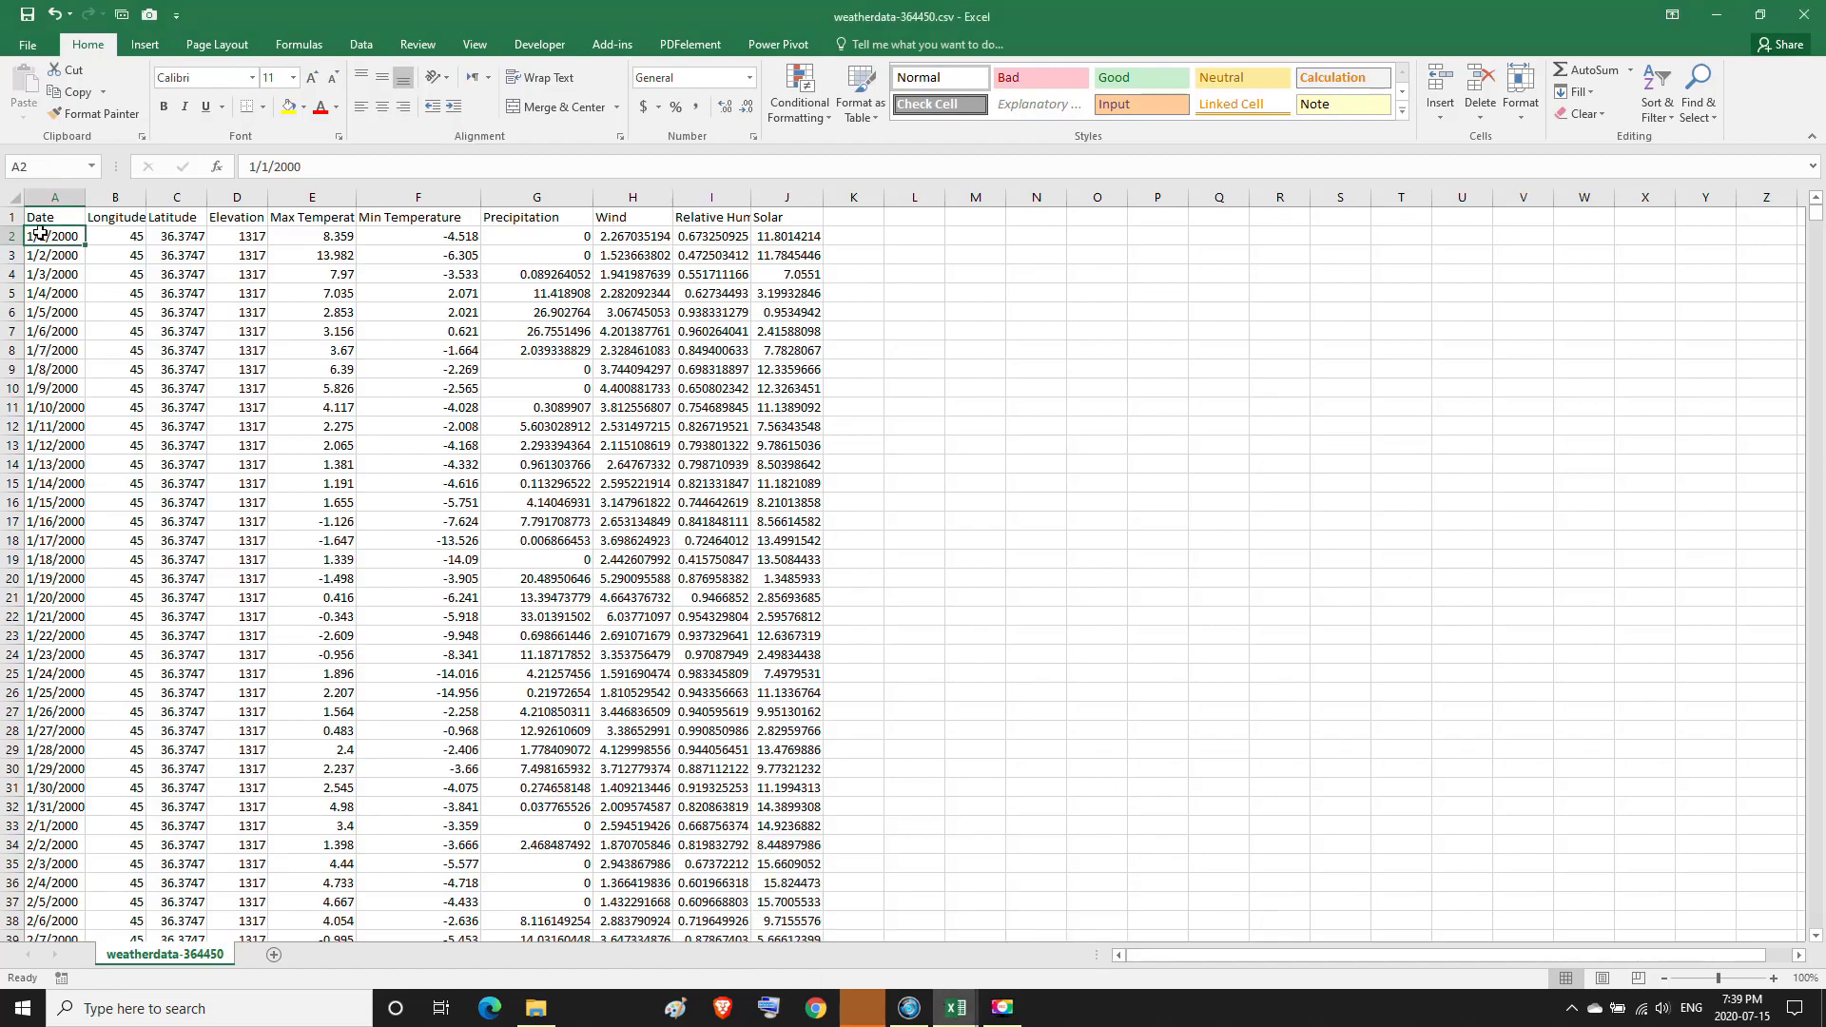
drag(1815, 217, 1186, 904)
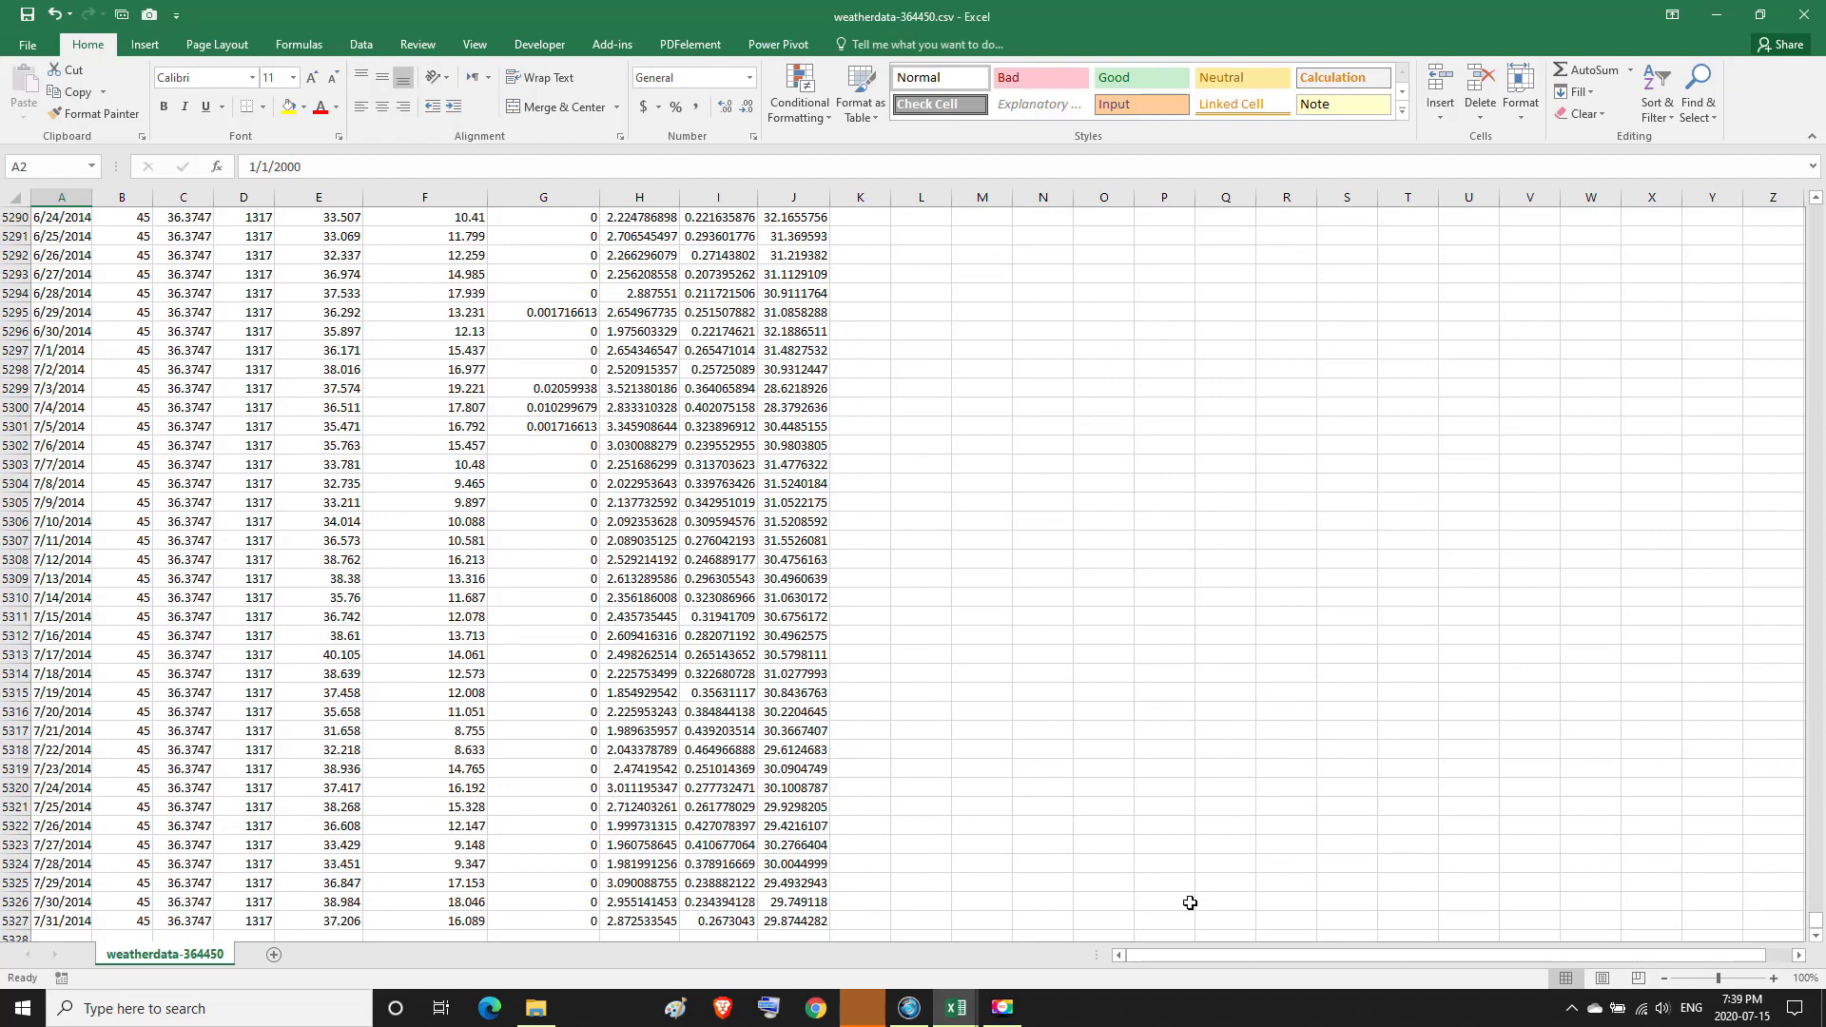
click(54, 924)
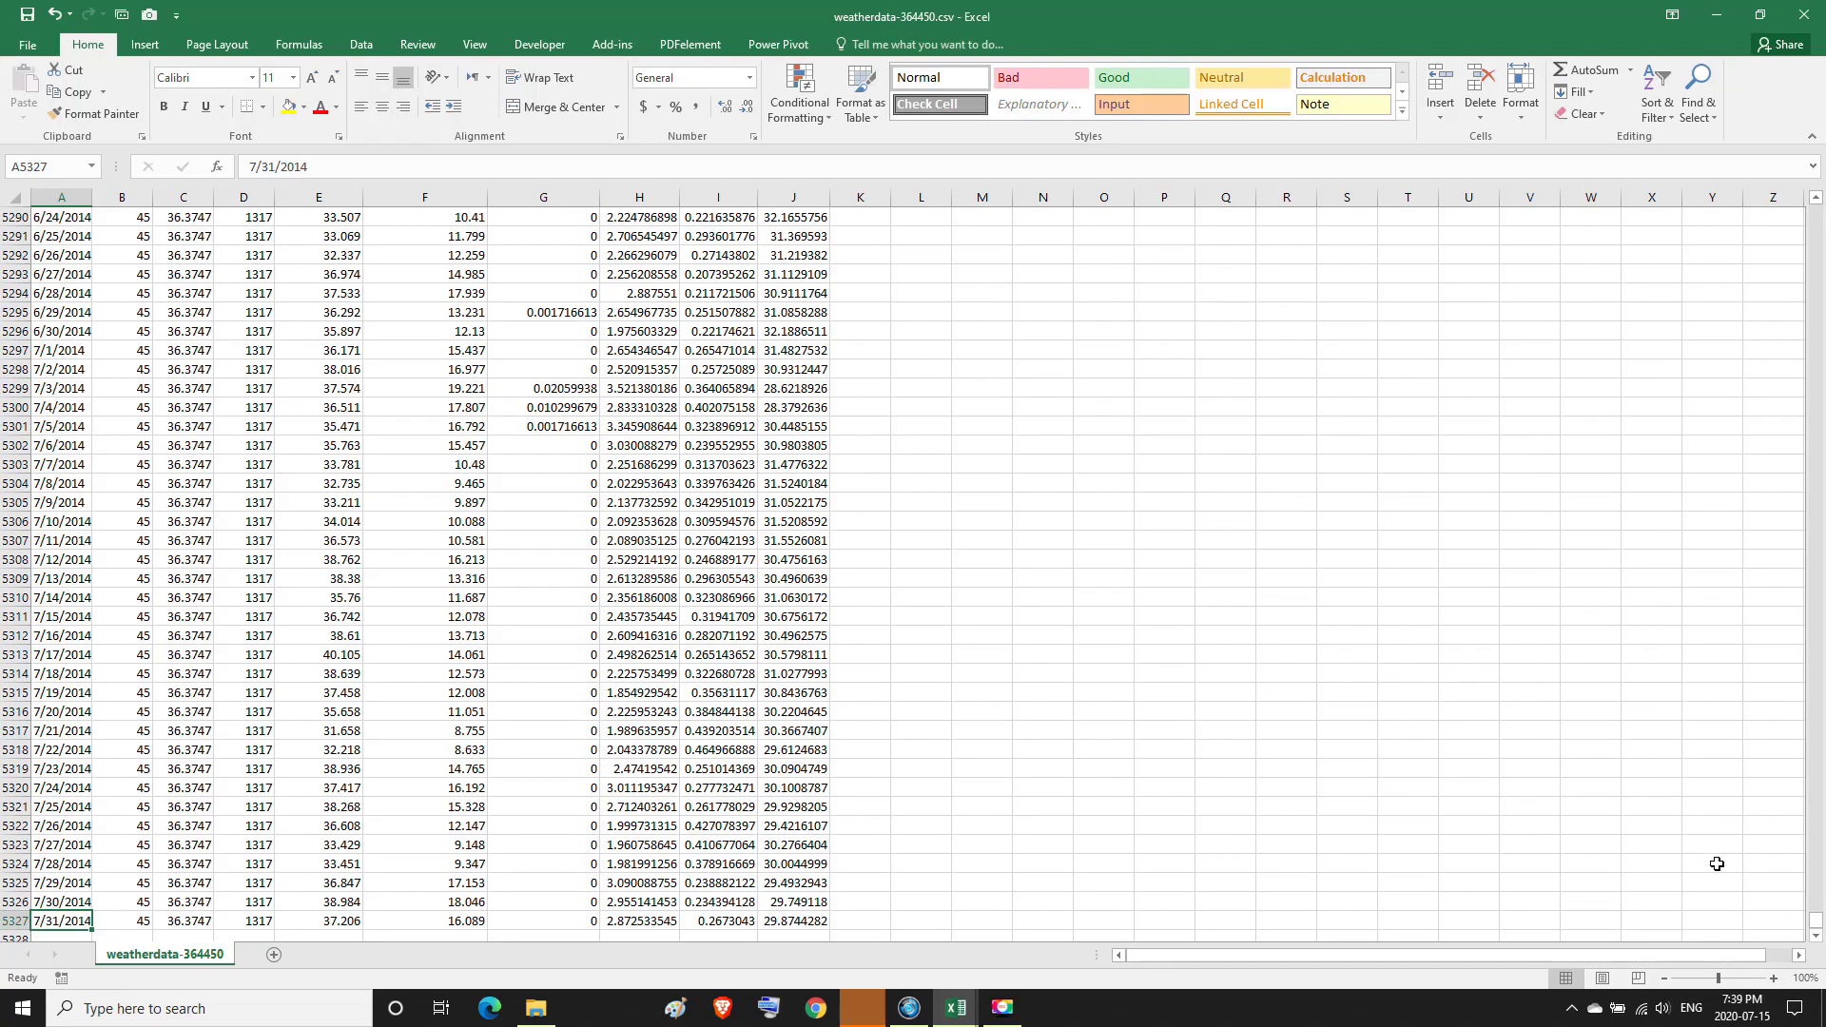
drag(1817, 920, 1758, 281)
mouse_move(957, 1004)
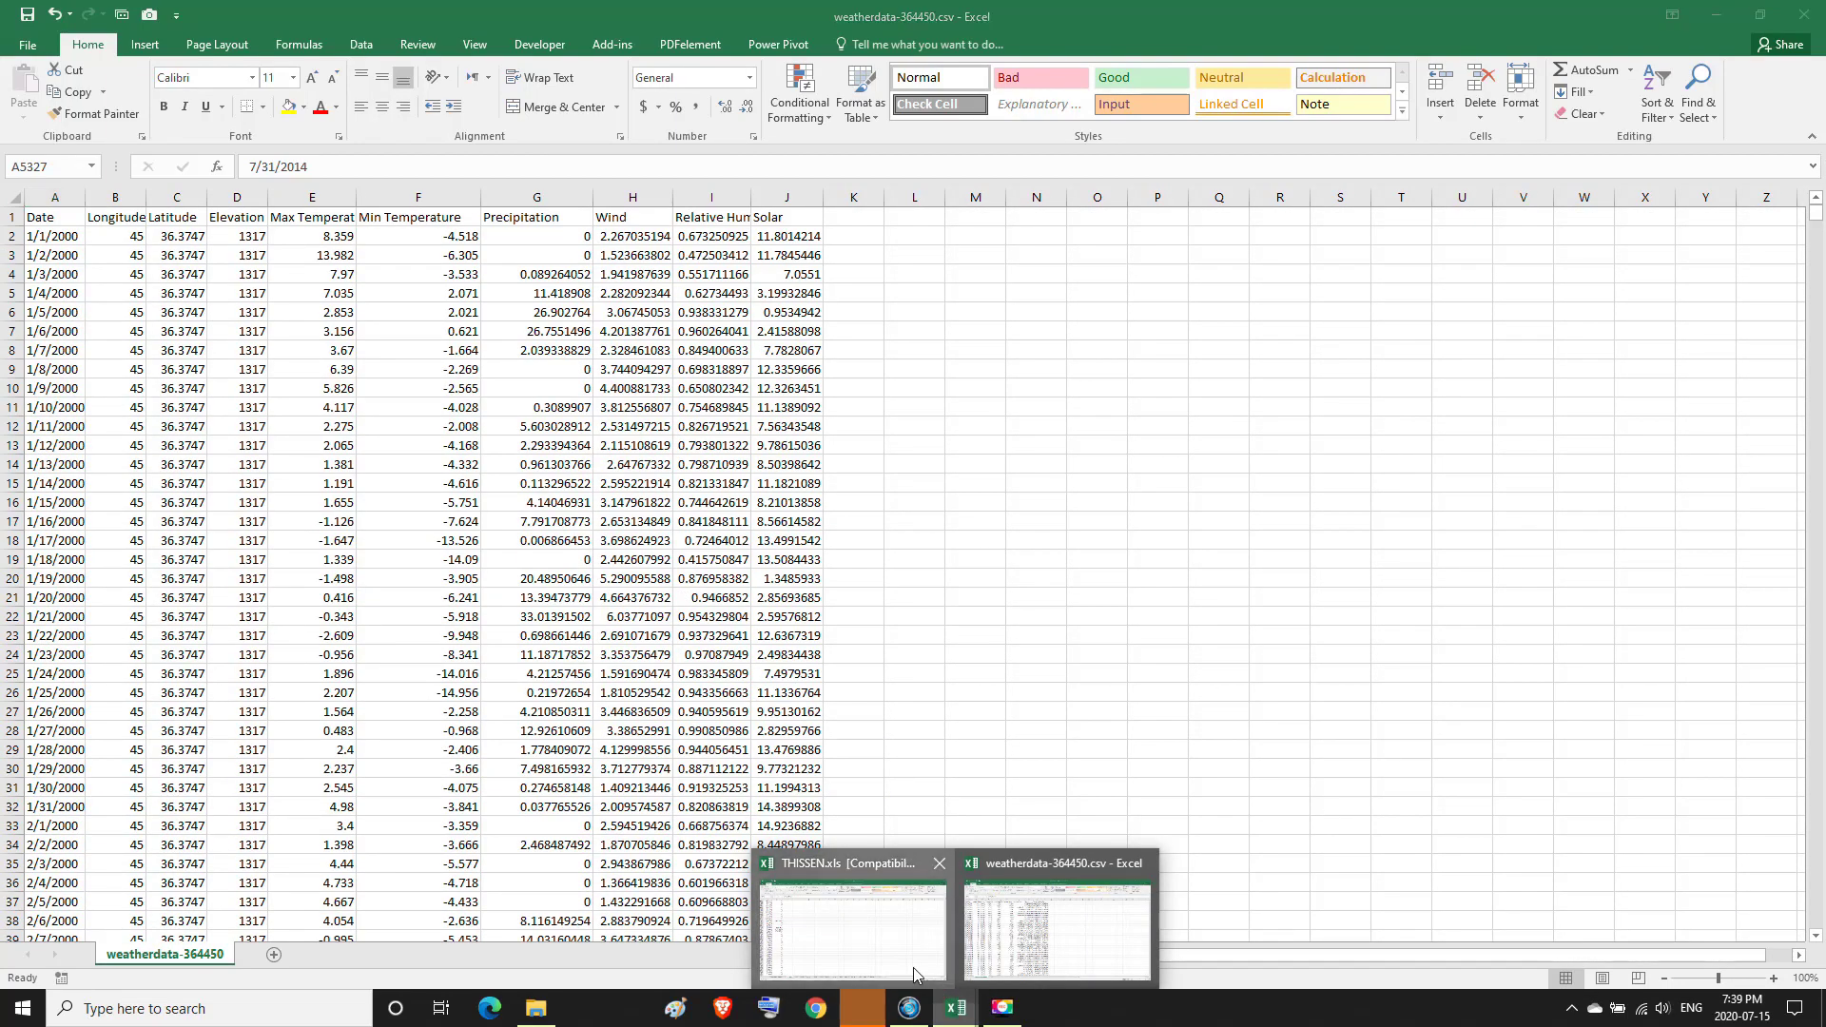
click(842, 913)
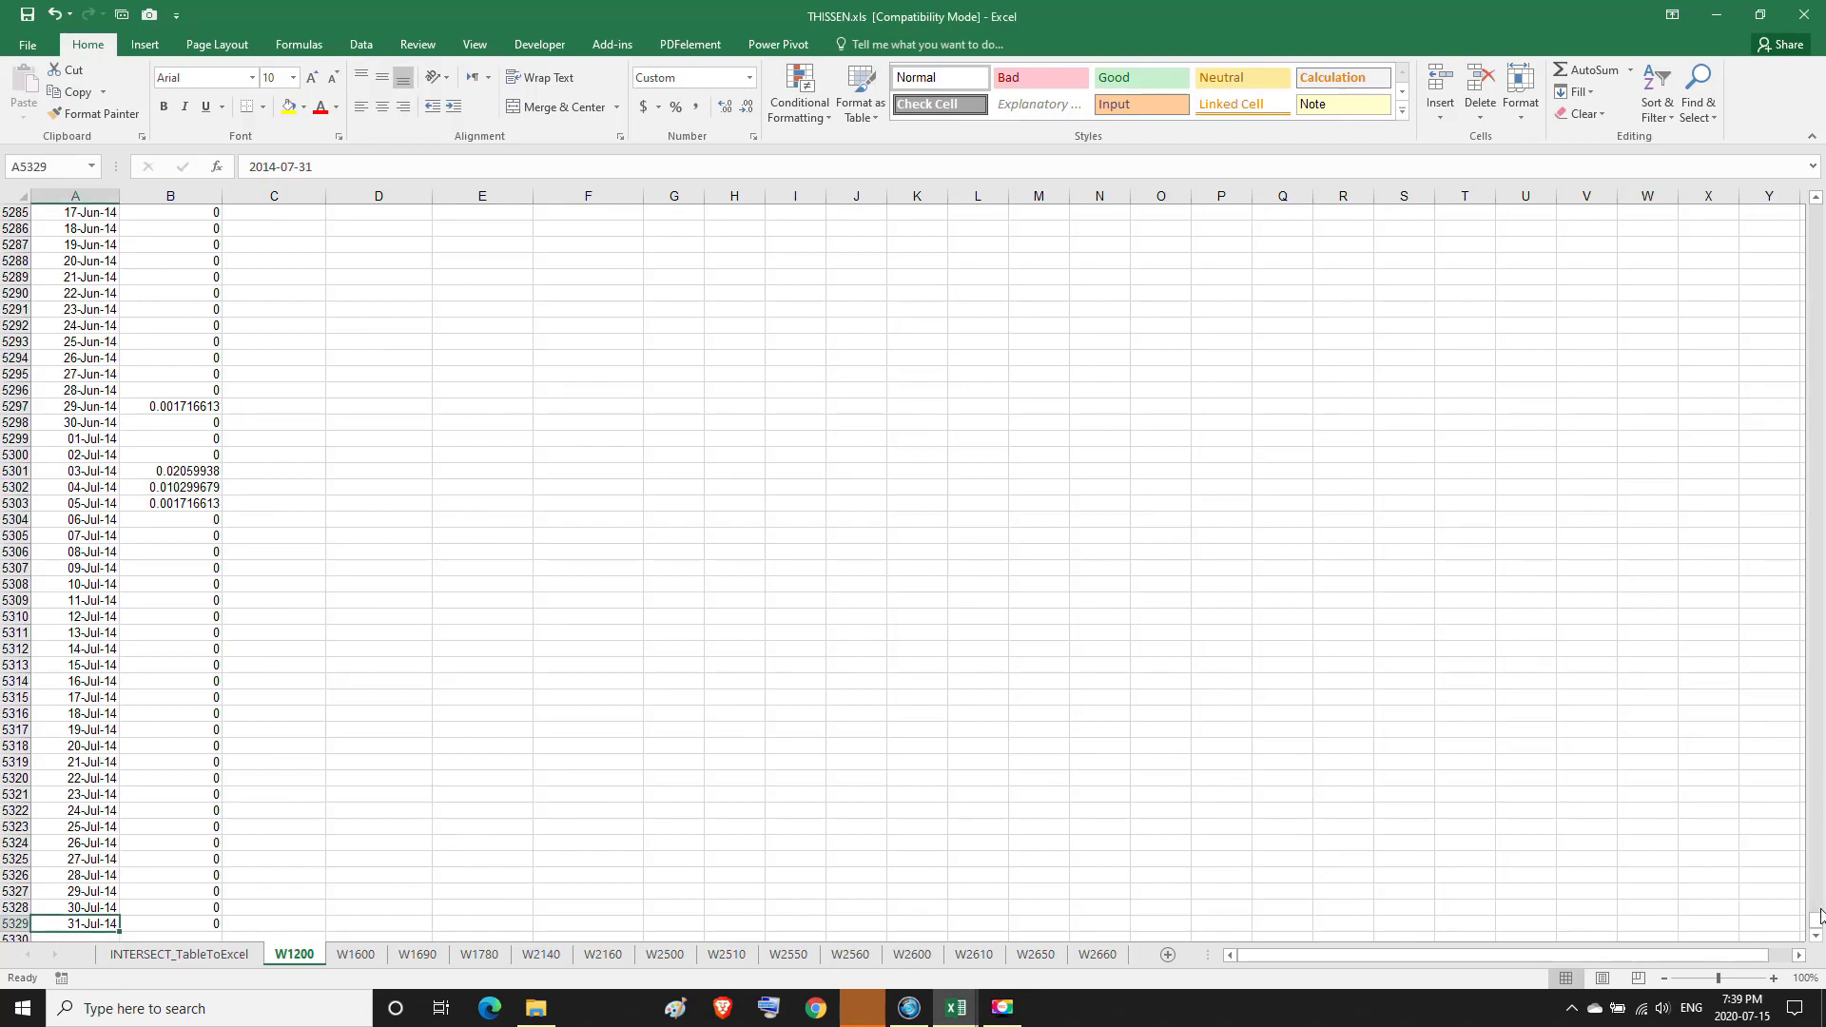
drag(1818, 920, 1817, 198)
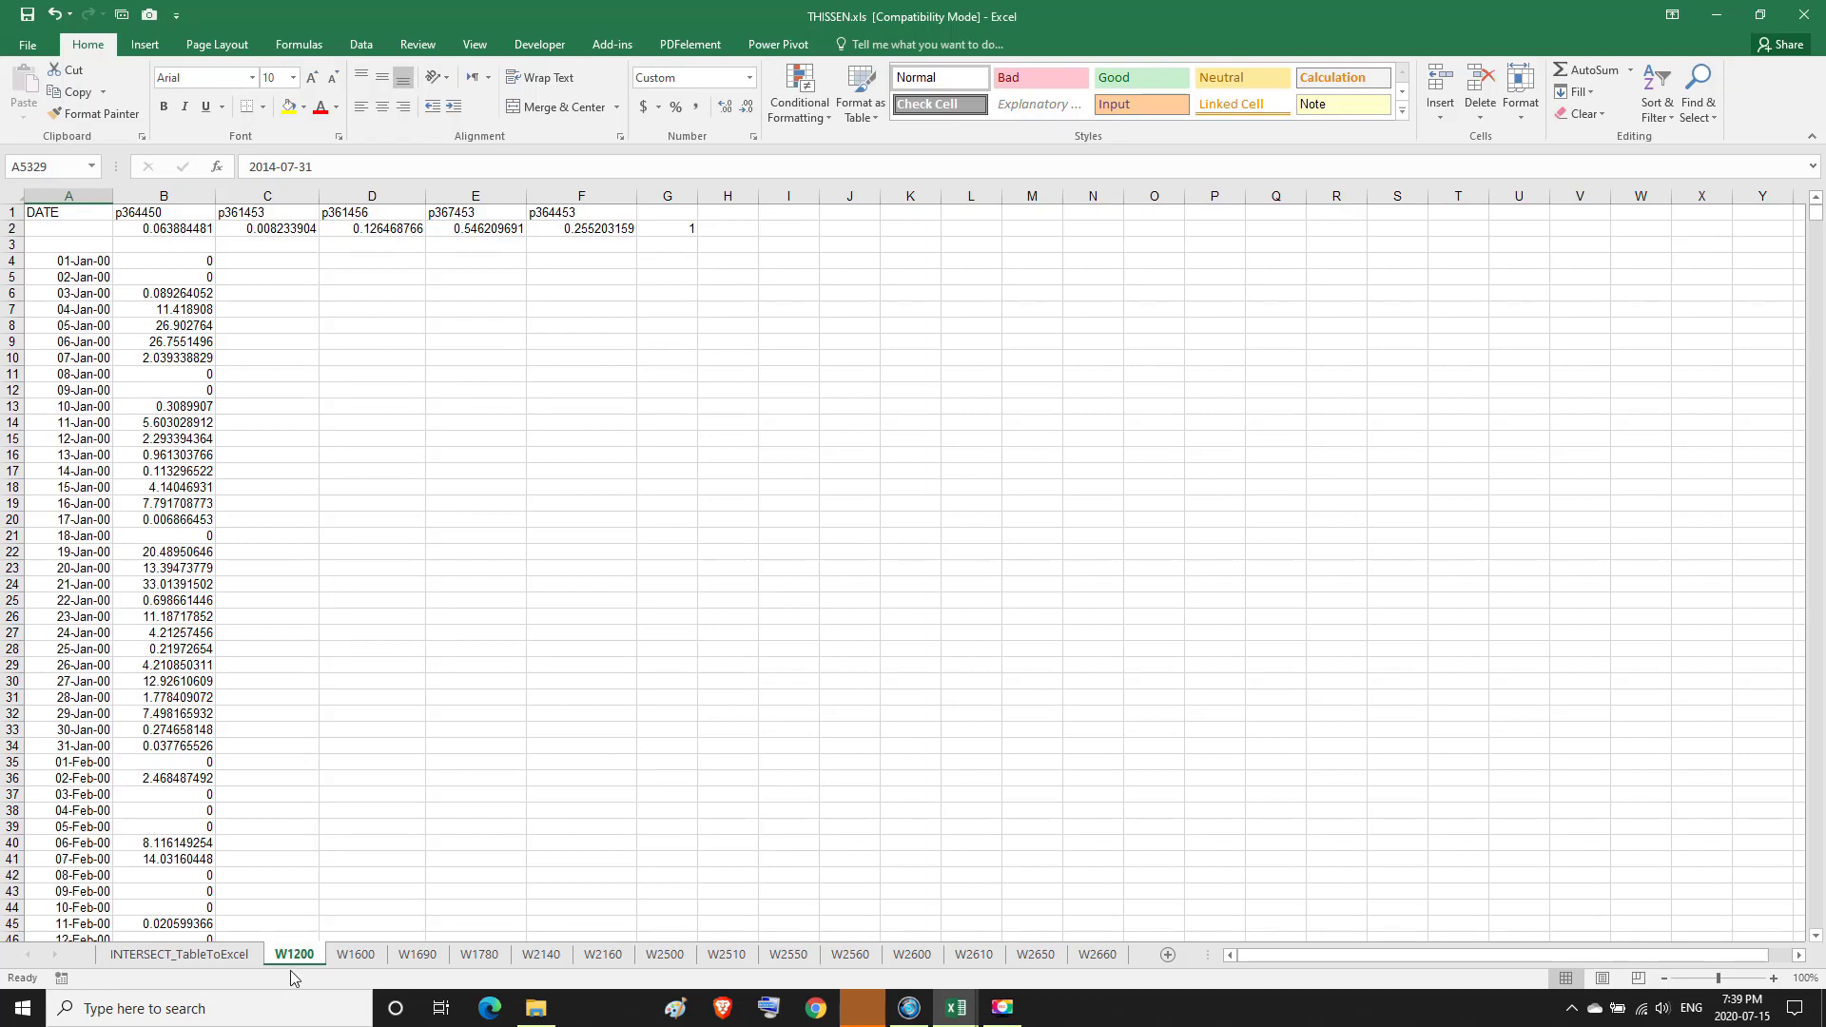
Copy the station name p361453 from C1 of W1200 and close weatherdata-364450.csv without saving.
click(272, 213)
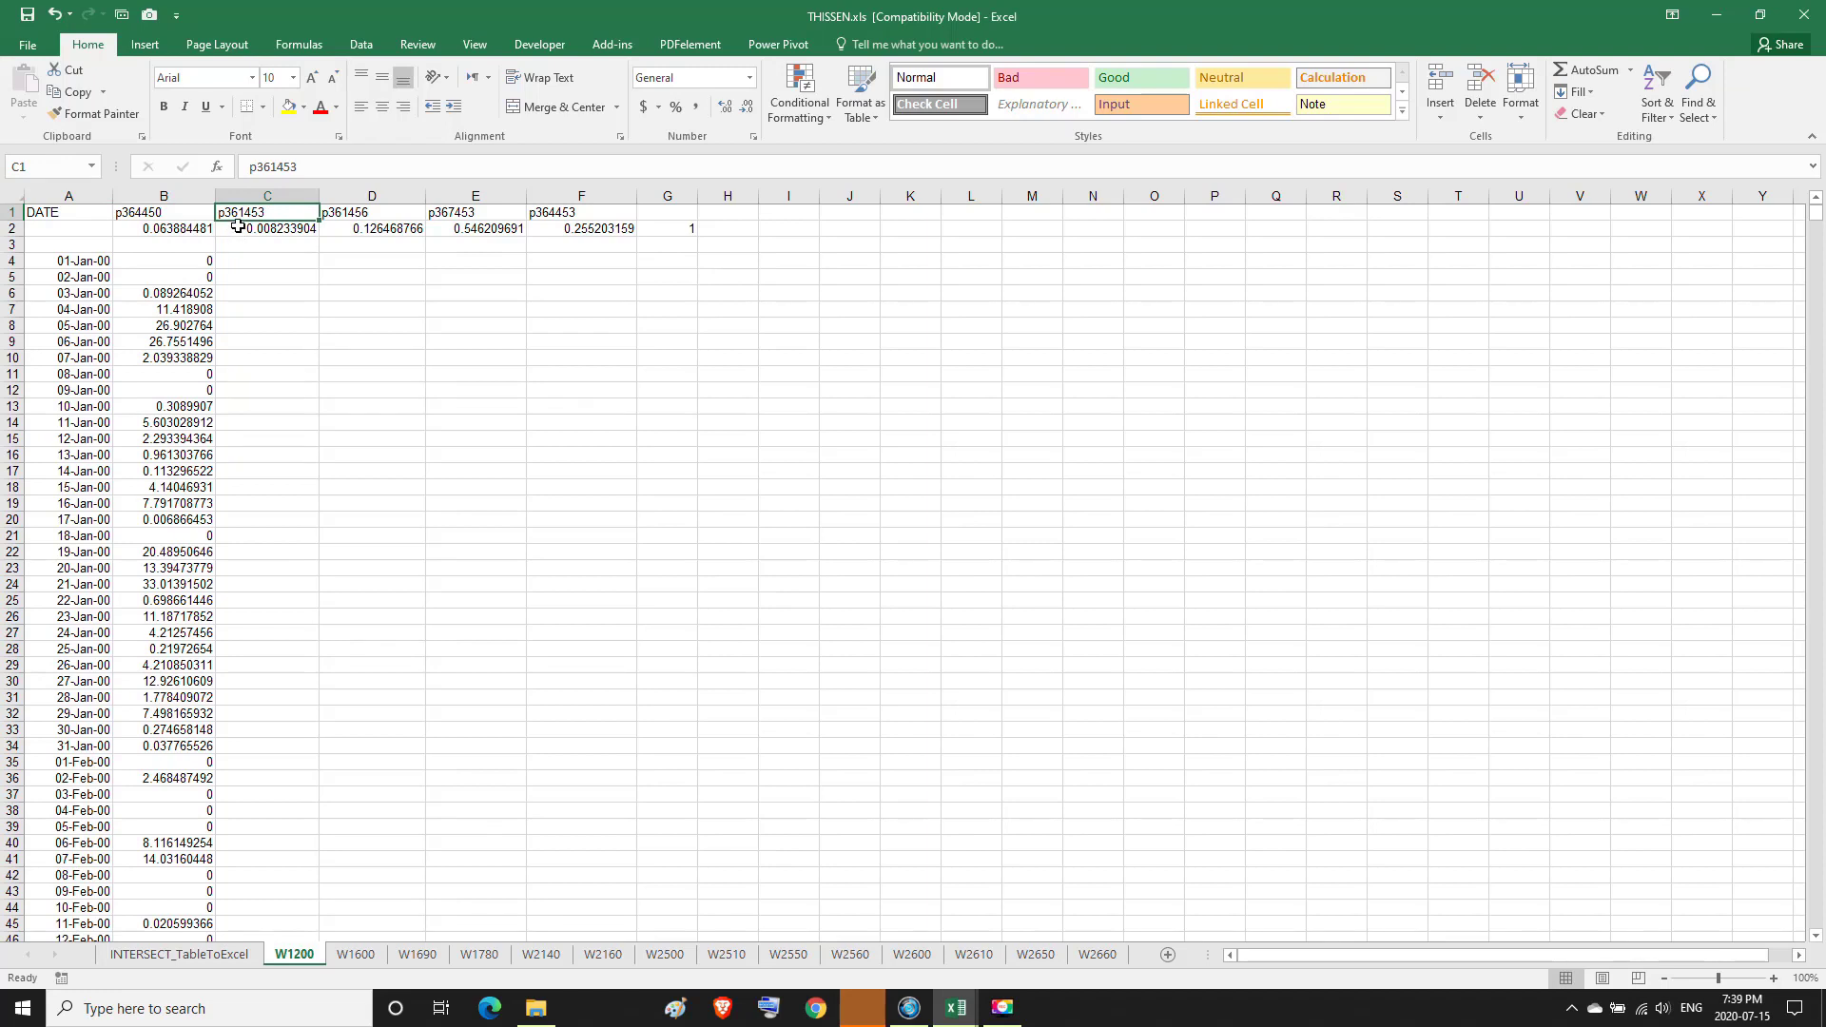
click(78, 92)
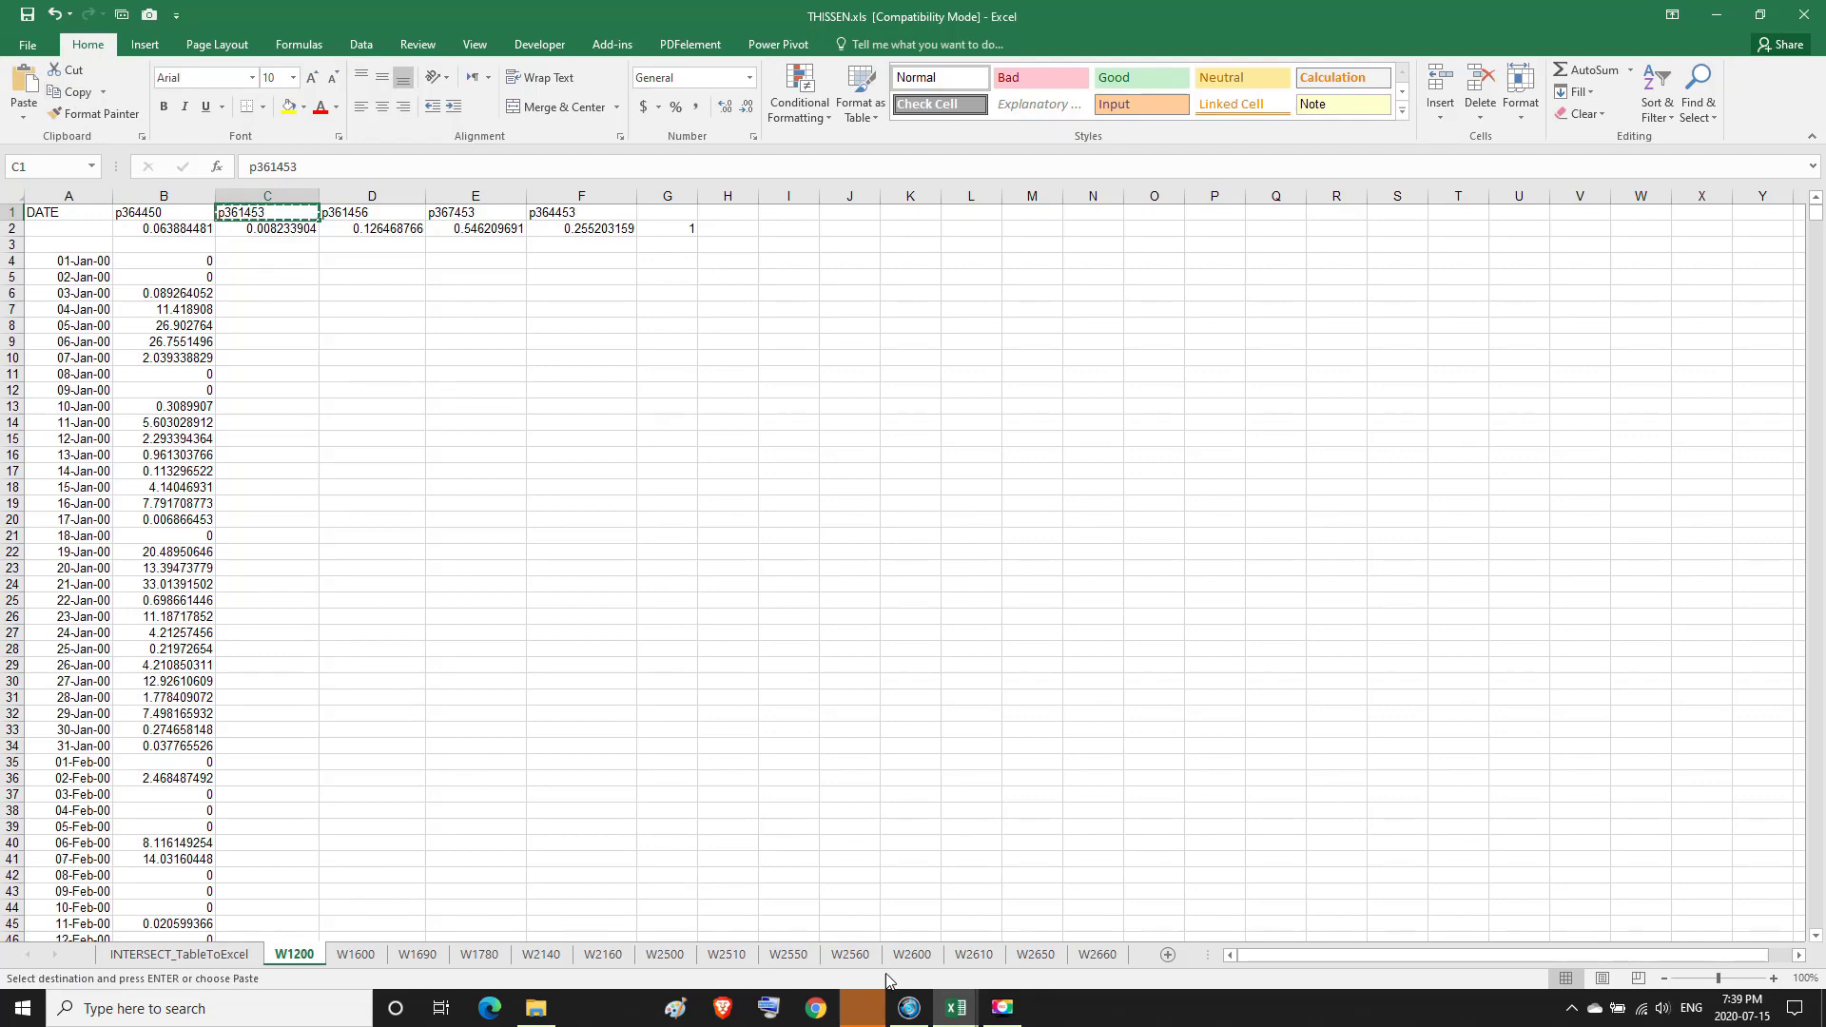
mouse_move(956, 1008)
click(1014, 971)
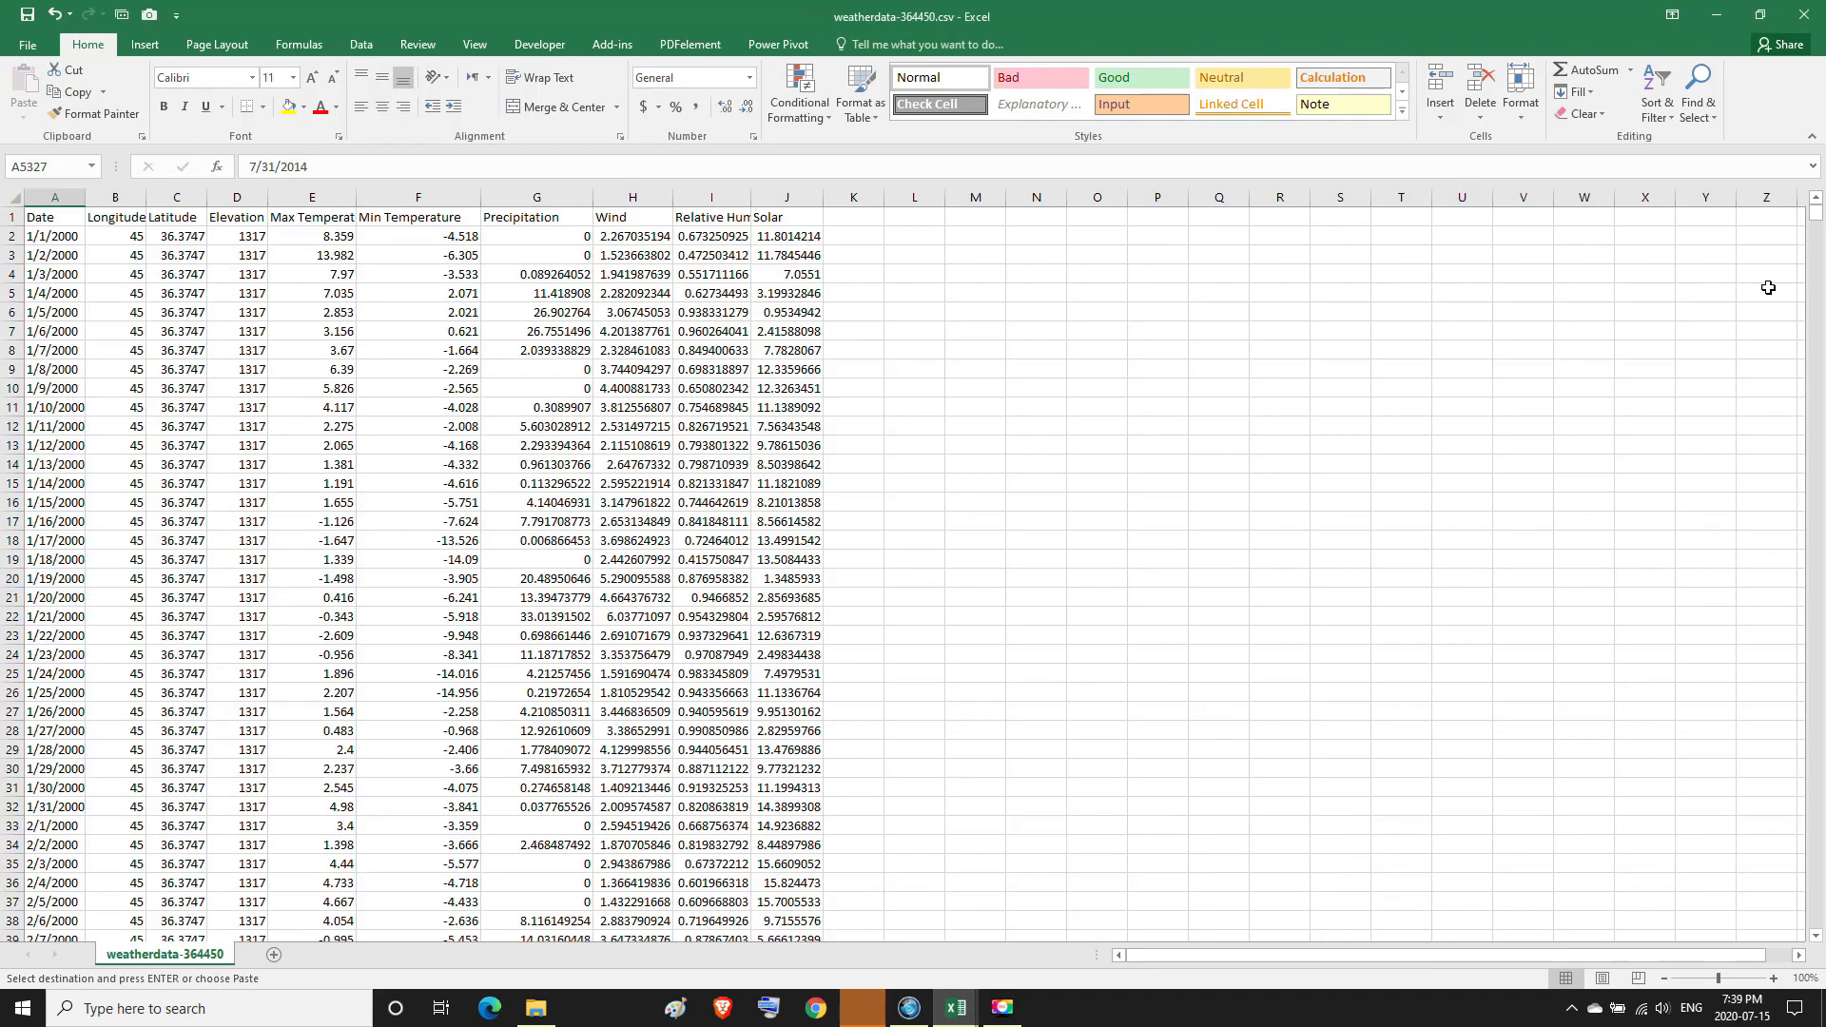
click(1816, 19)
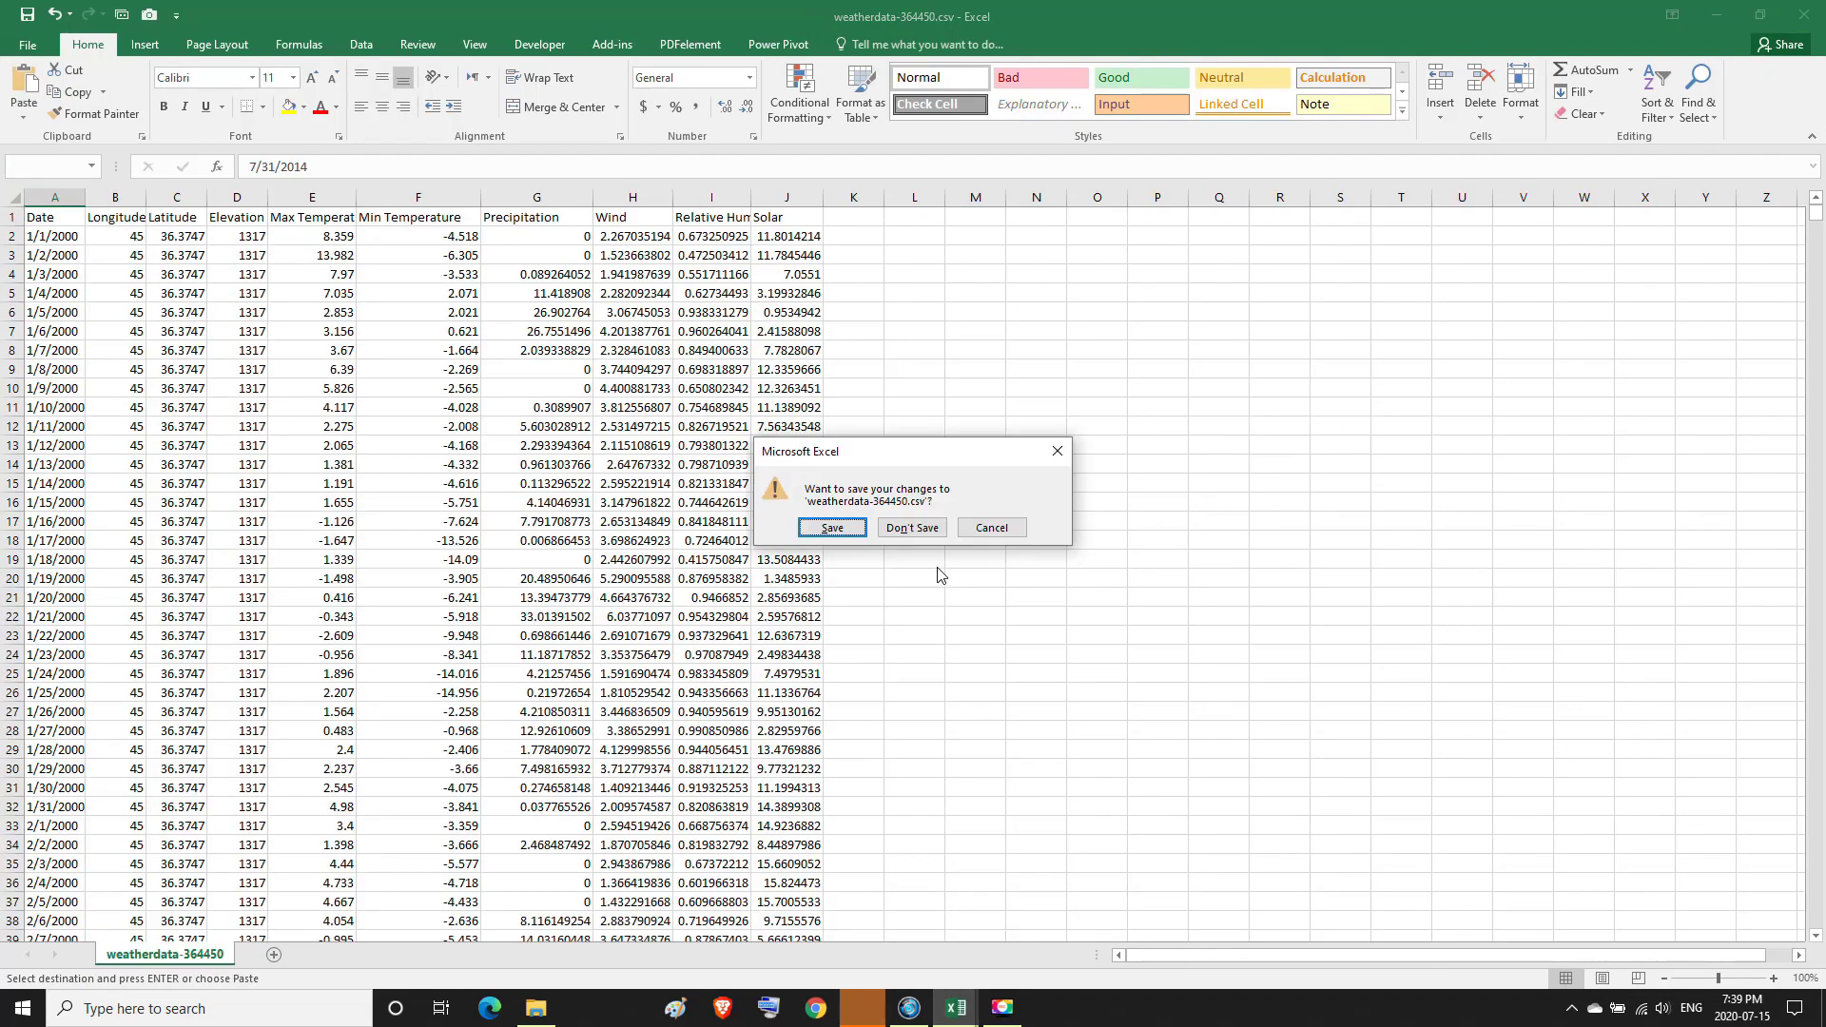
click(922, 539)
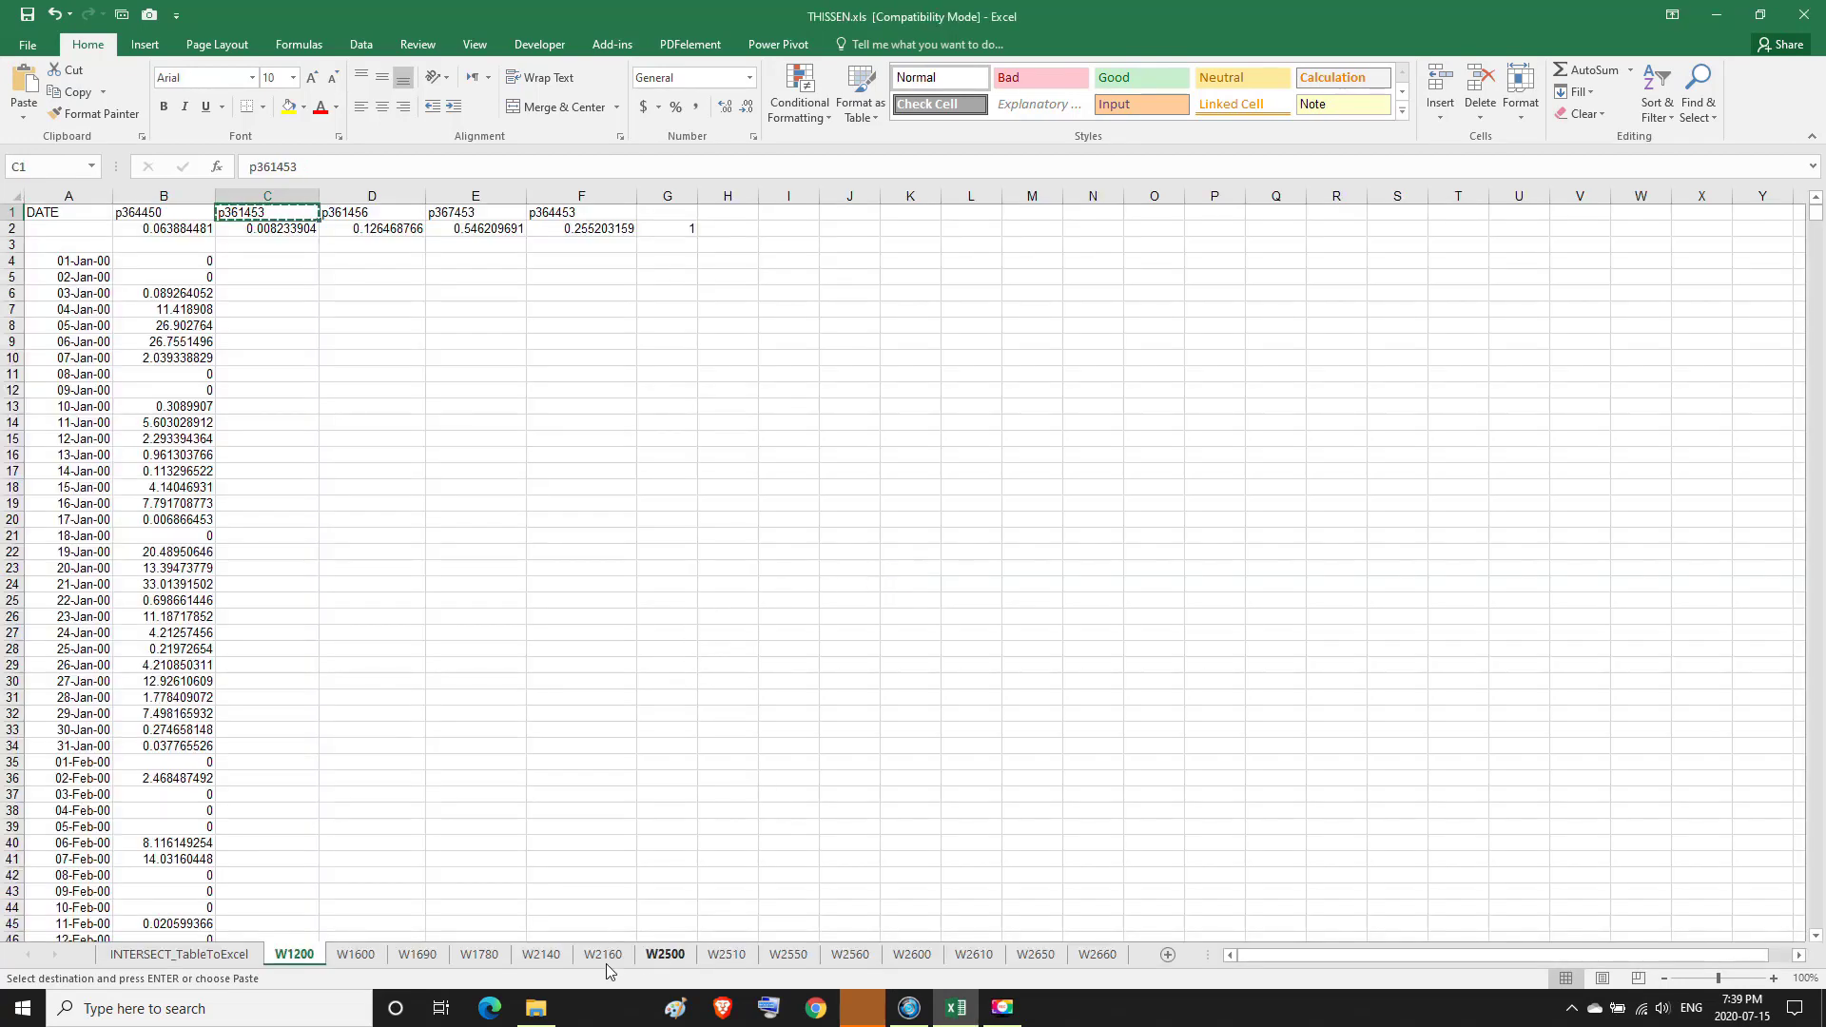
Switch to File Explorer, search the weather data folder for 361453 and open weatherdata-361453.csv.
mouse_move(536, 1008)
click(537, 913)
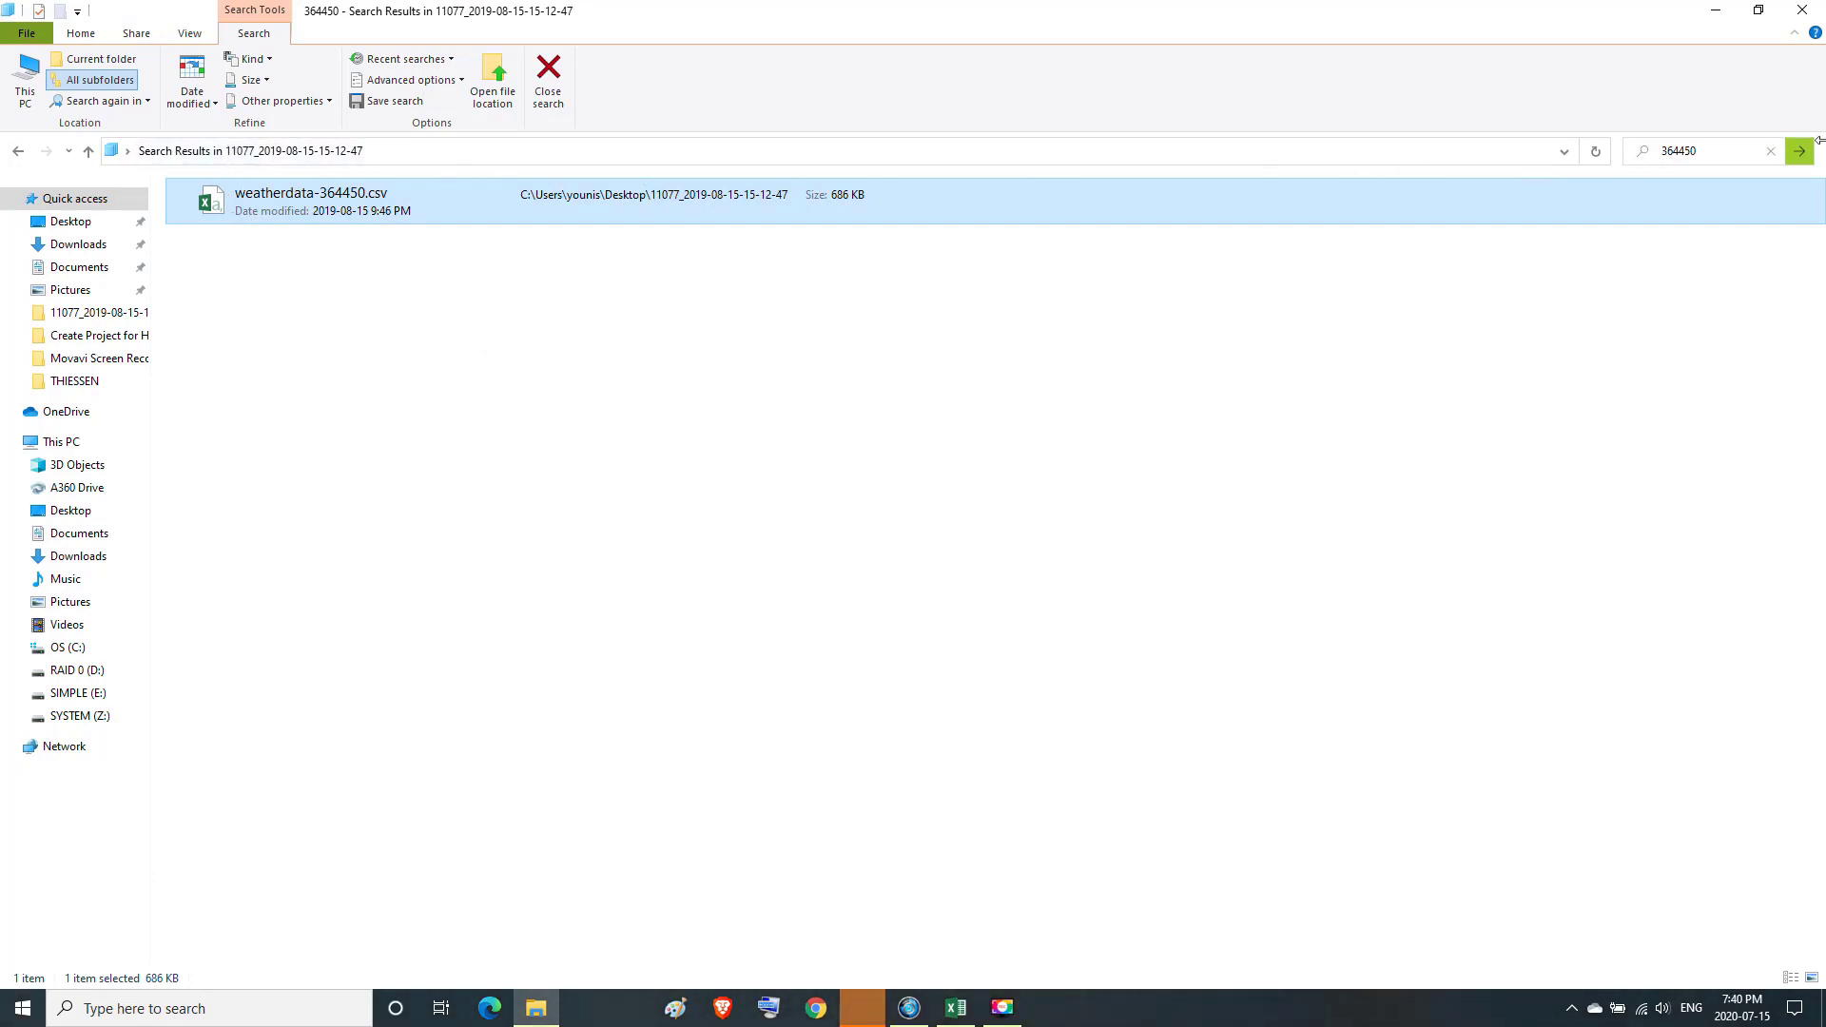
click(1685, 150)
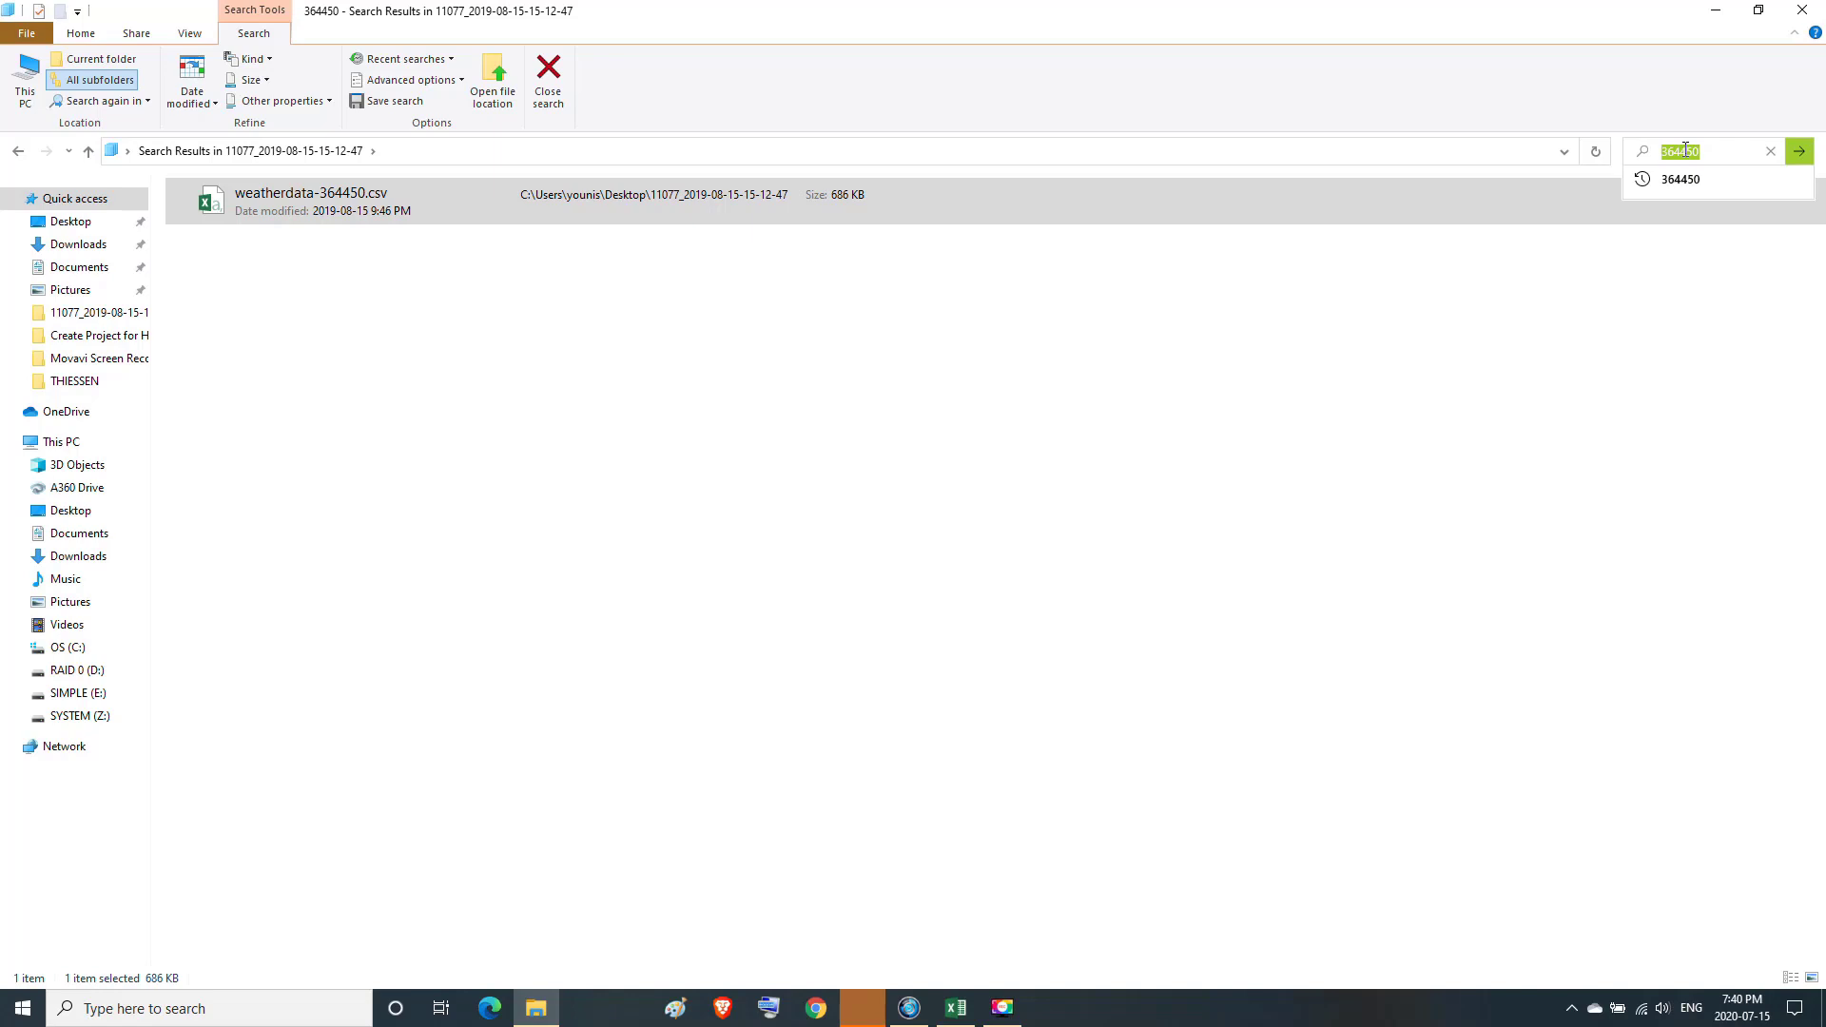
right_click(1685, 151)
click(1675, 230)
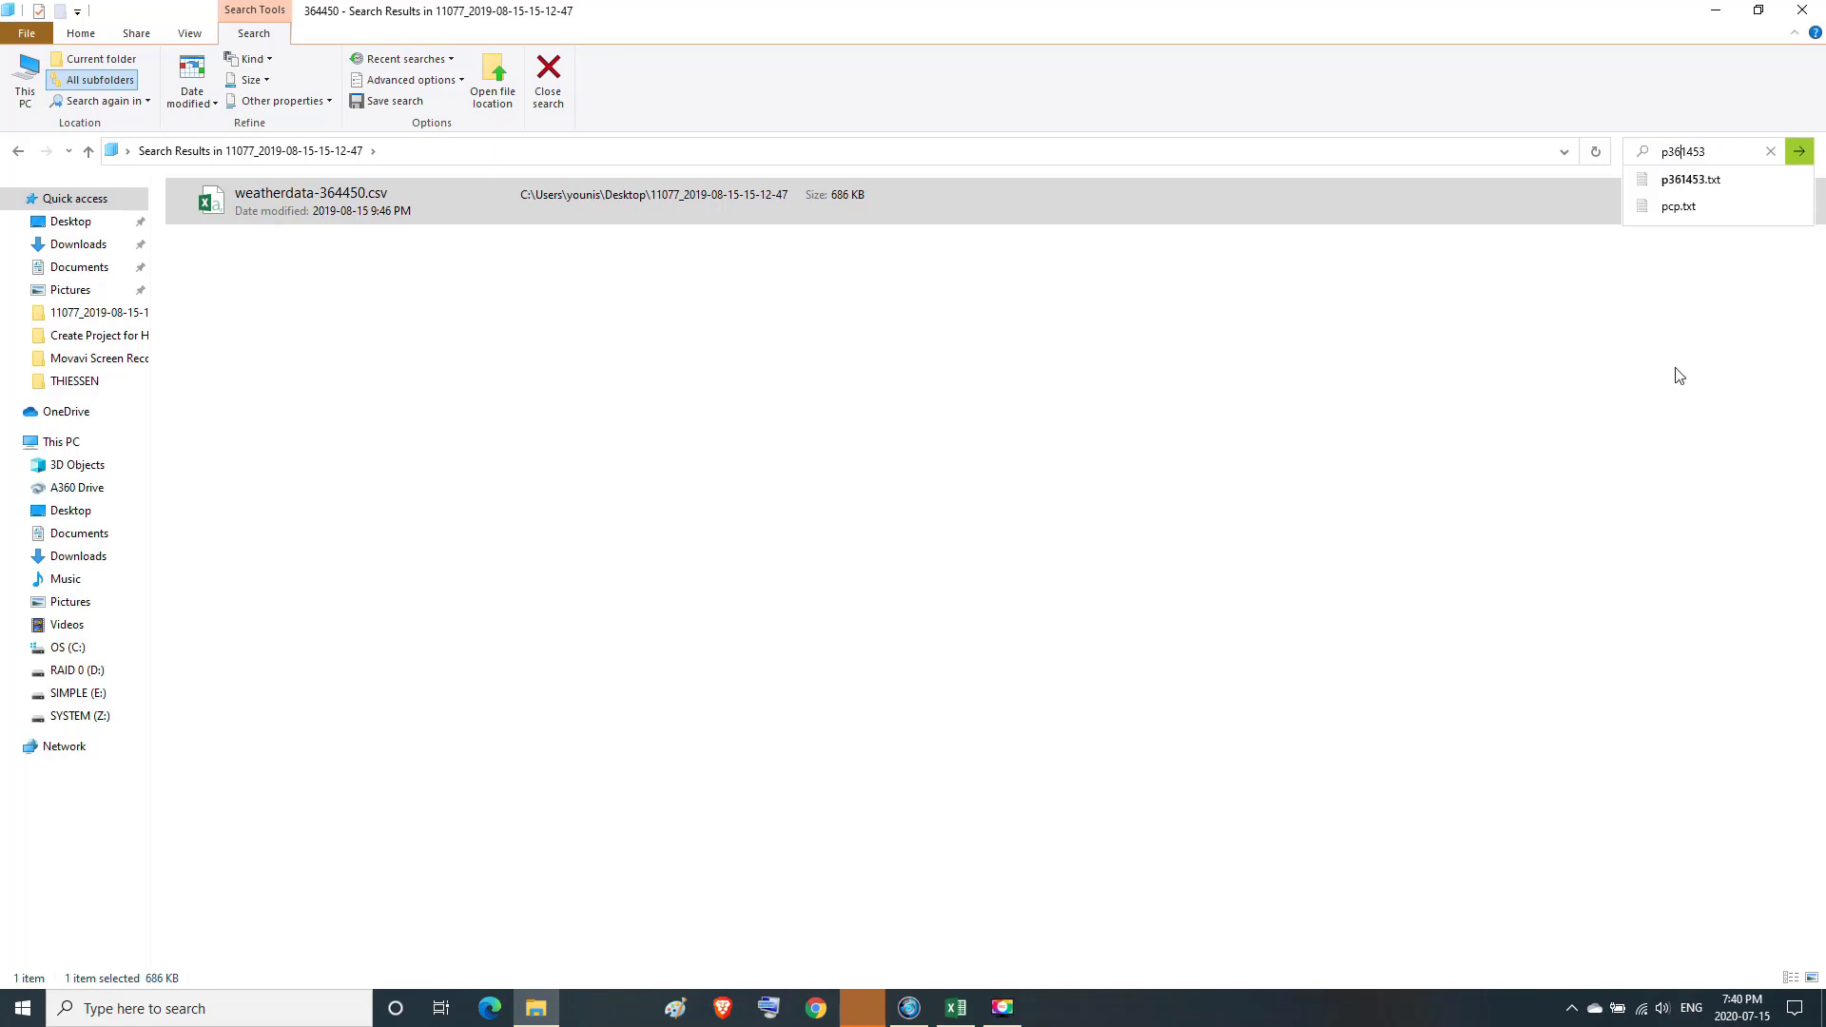
key(BackSpace)
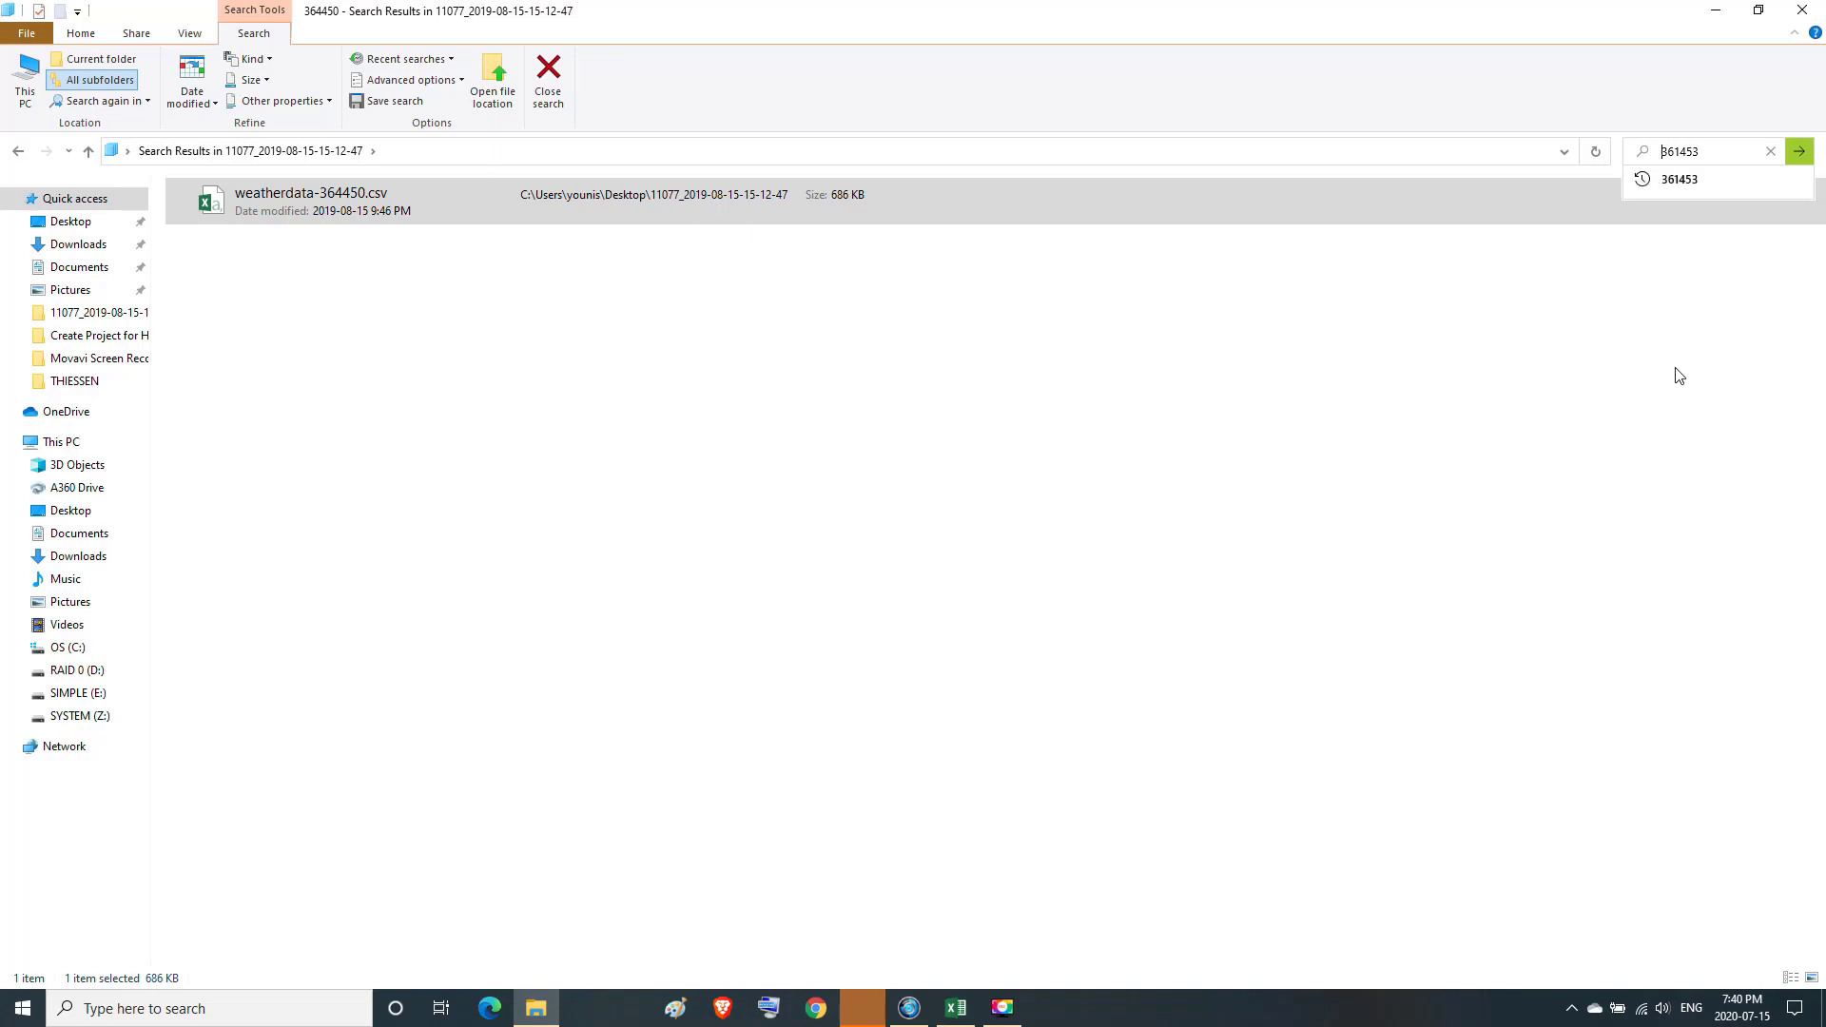
click(1799, 152)
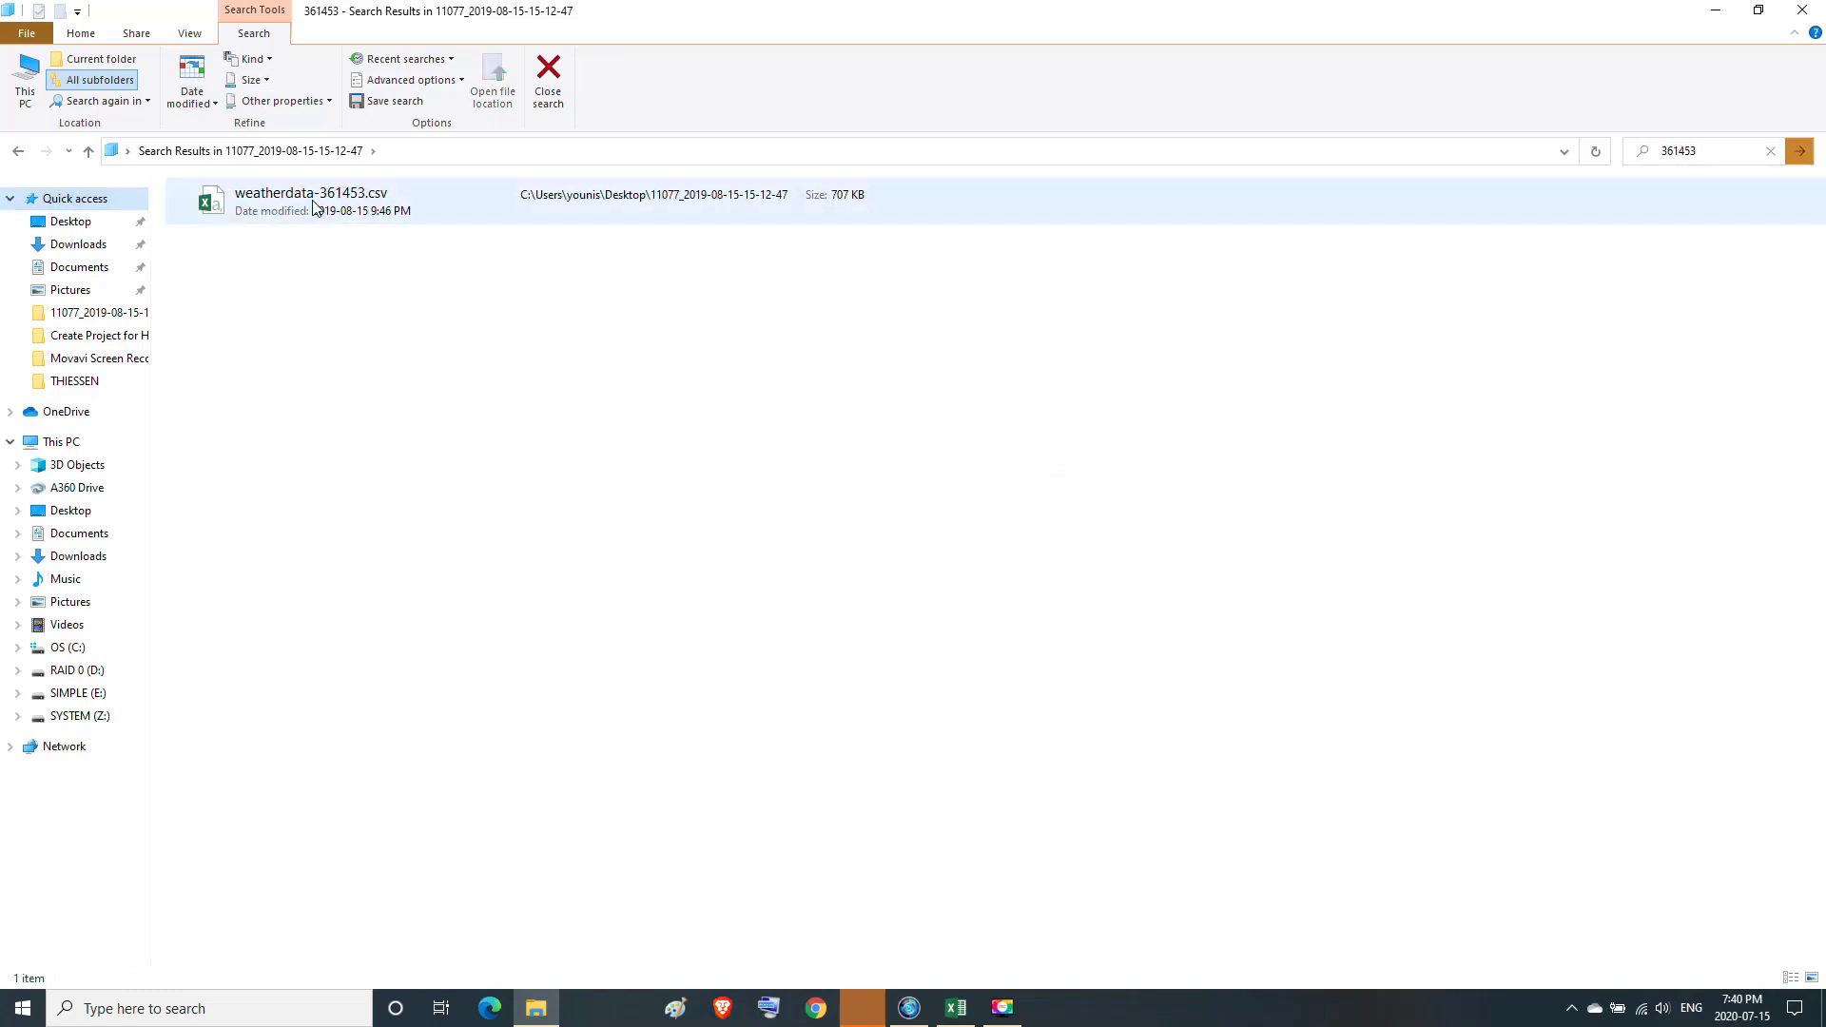
click(313, 208)
double_click(314, 207)
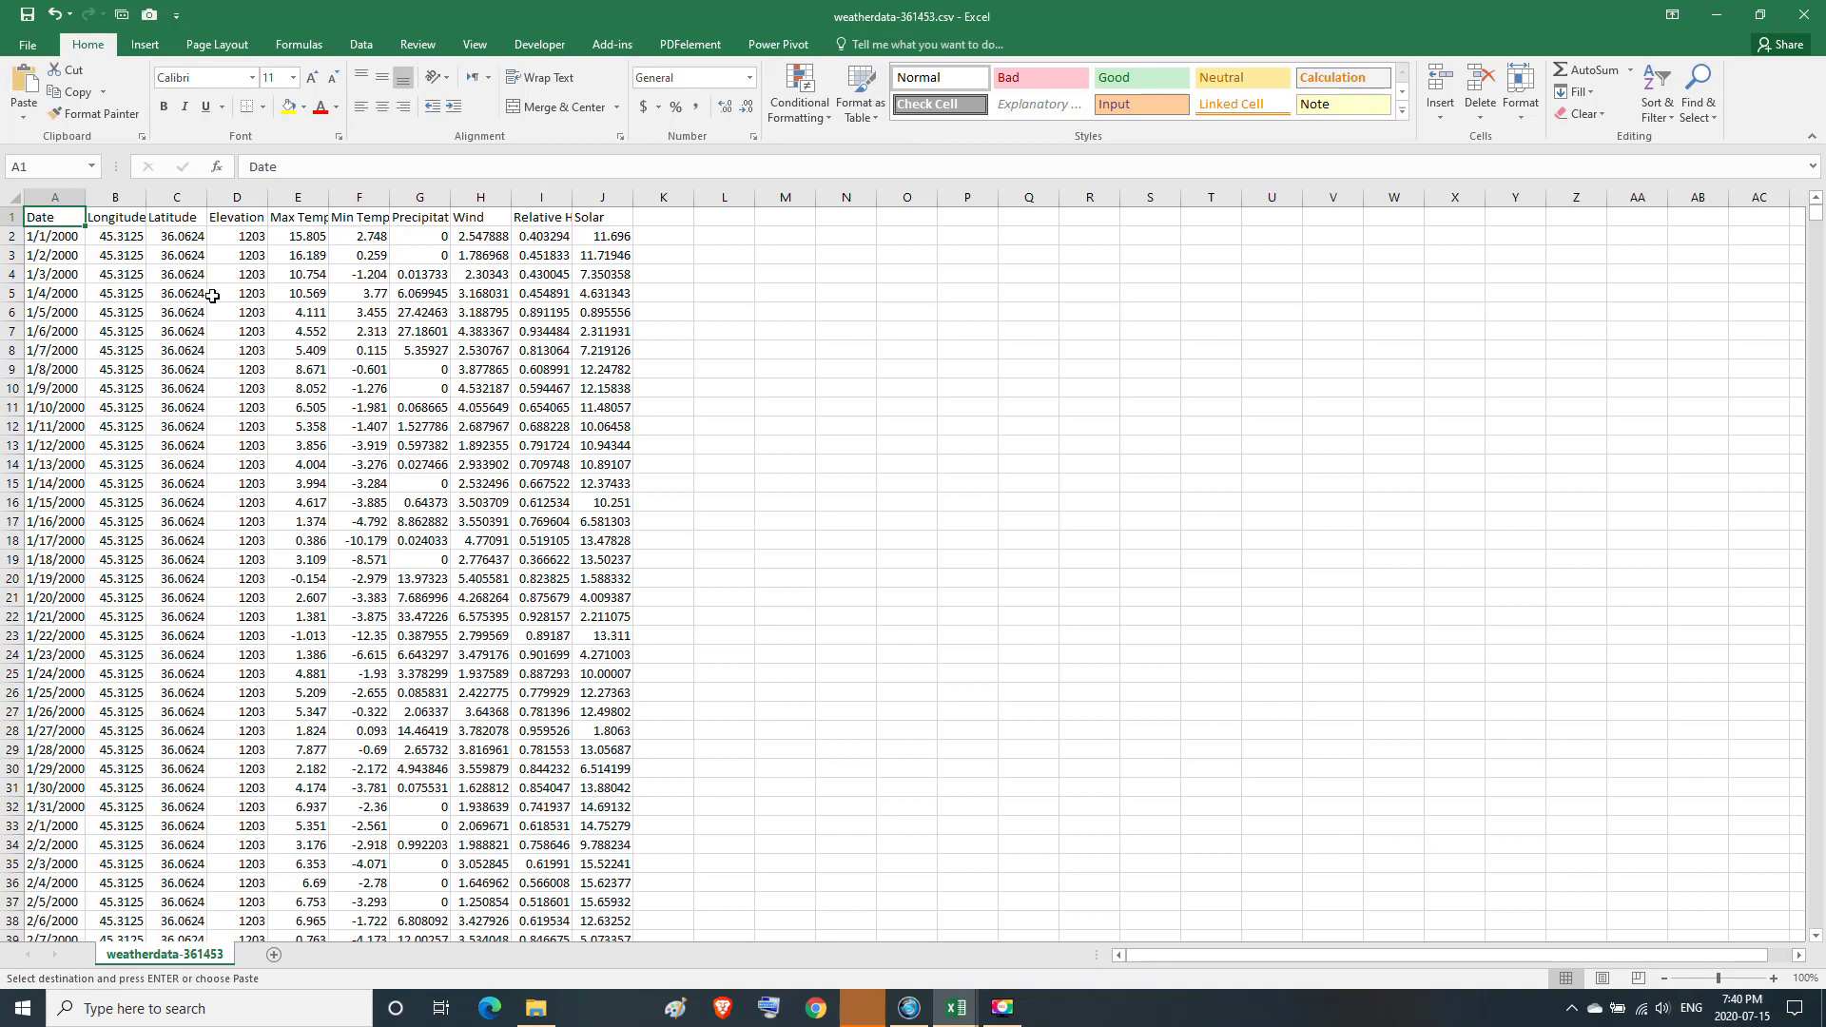
Copy the precipitation values G2:G5327 from weatherdata-361453.csv into the p361453 column of W1200 in THISSEN.xls, starting at C4.
click(429, 218)
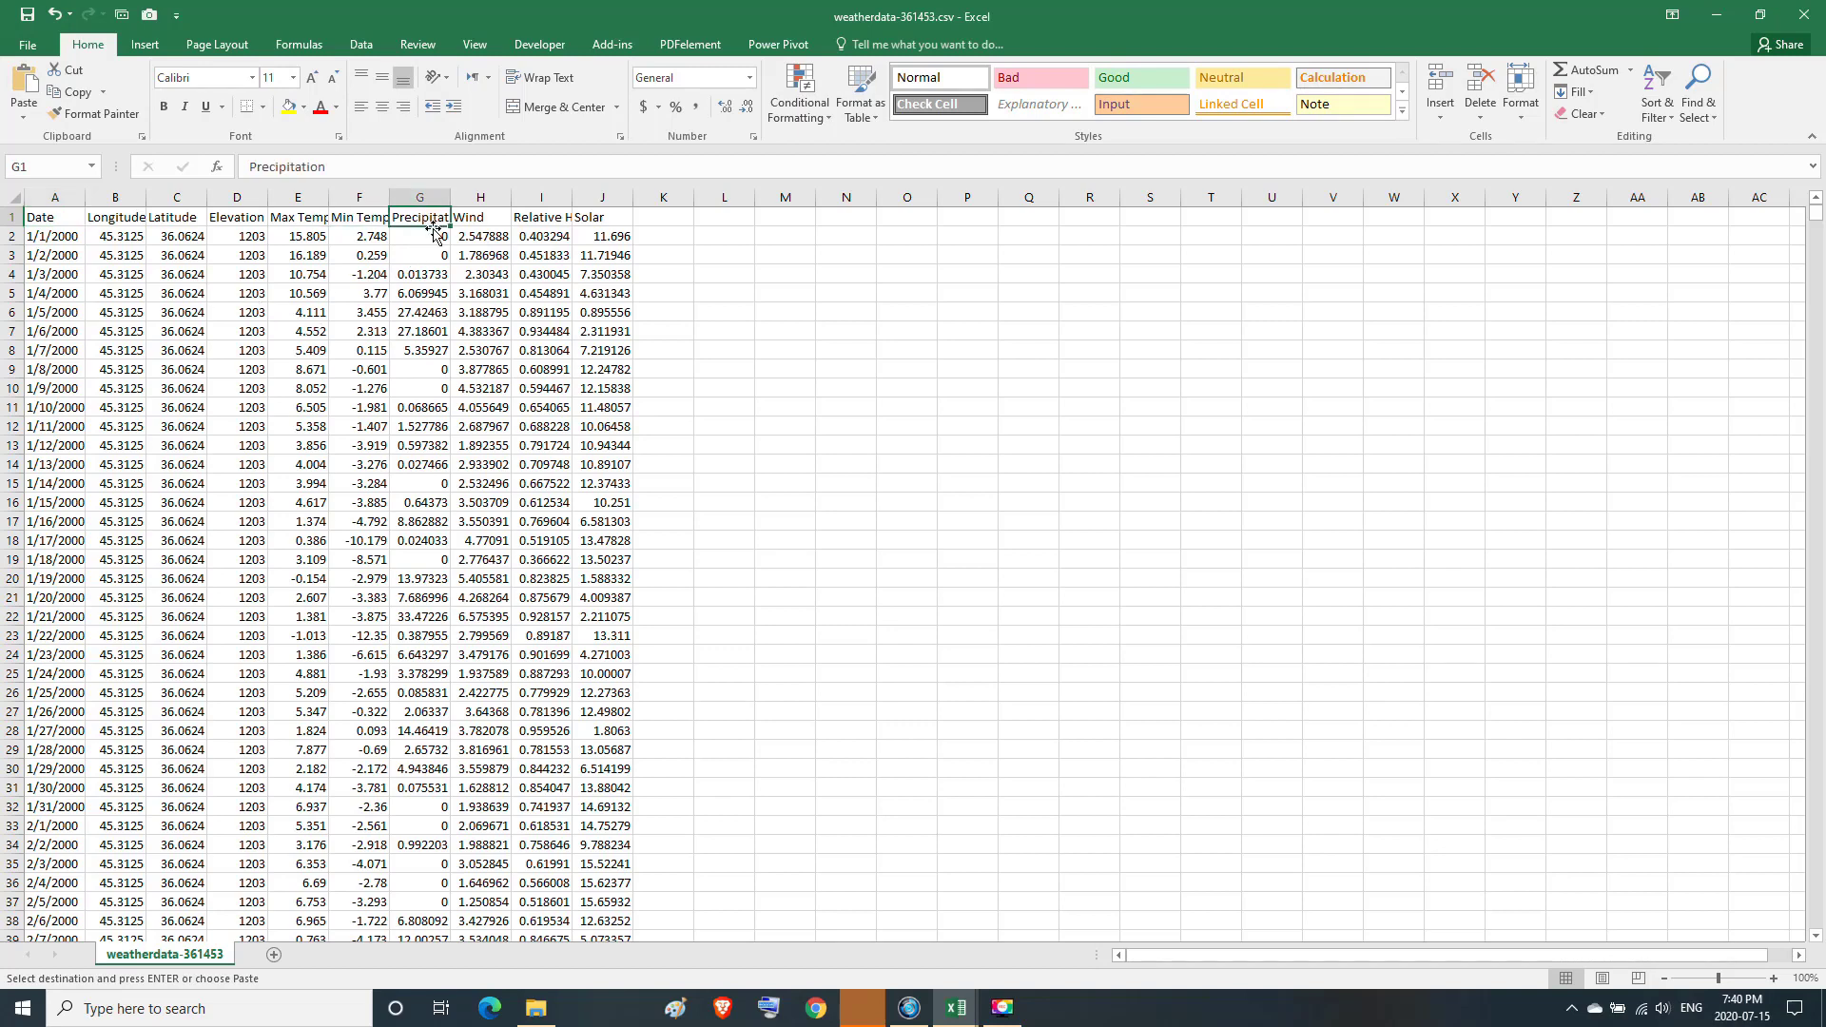
click(430, 235)
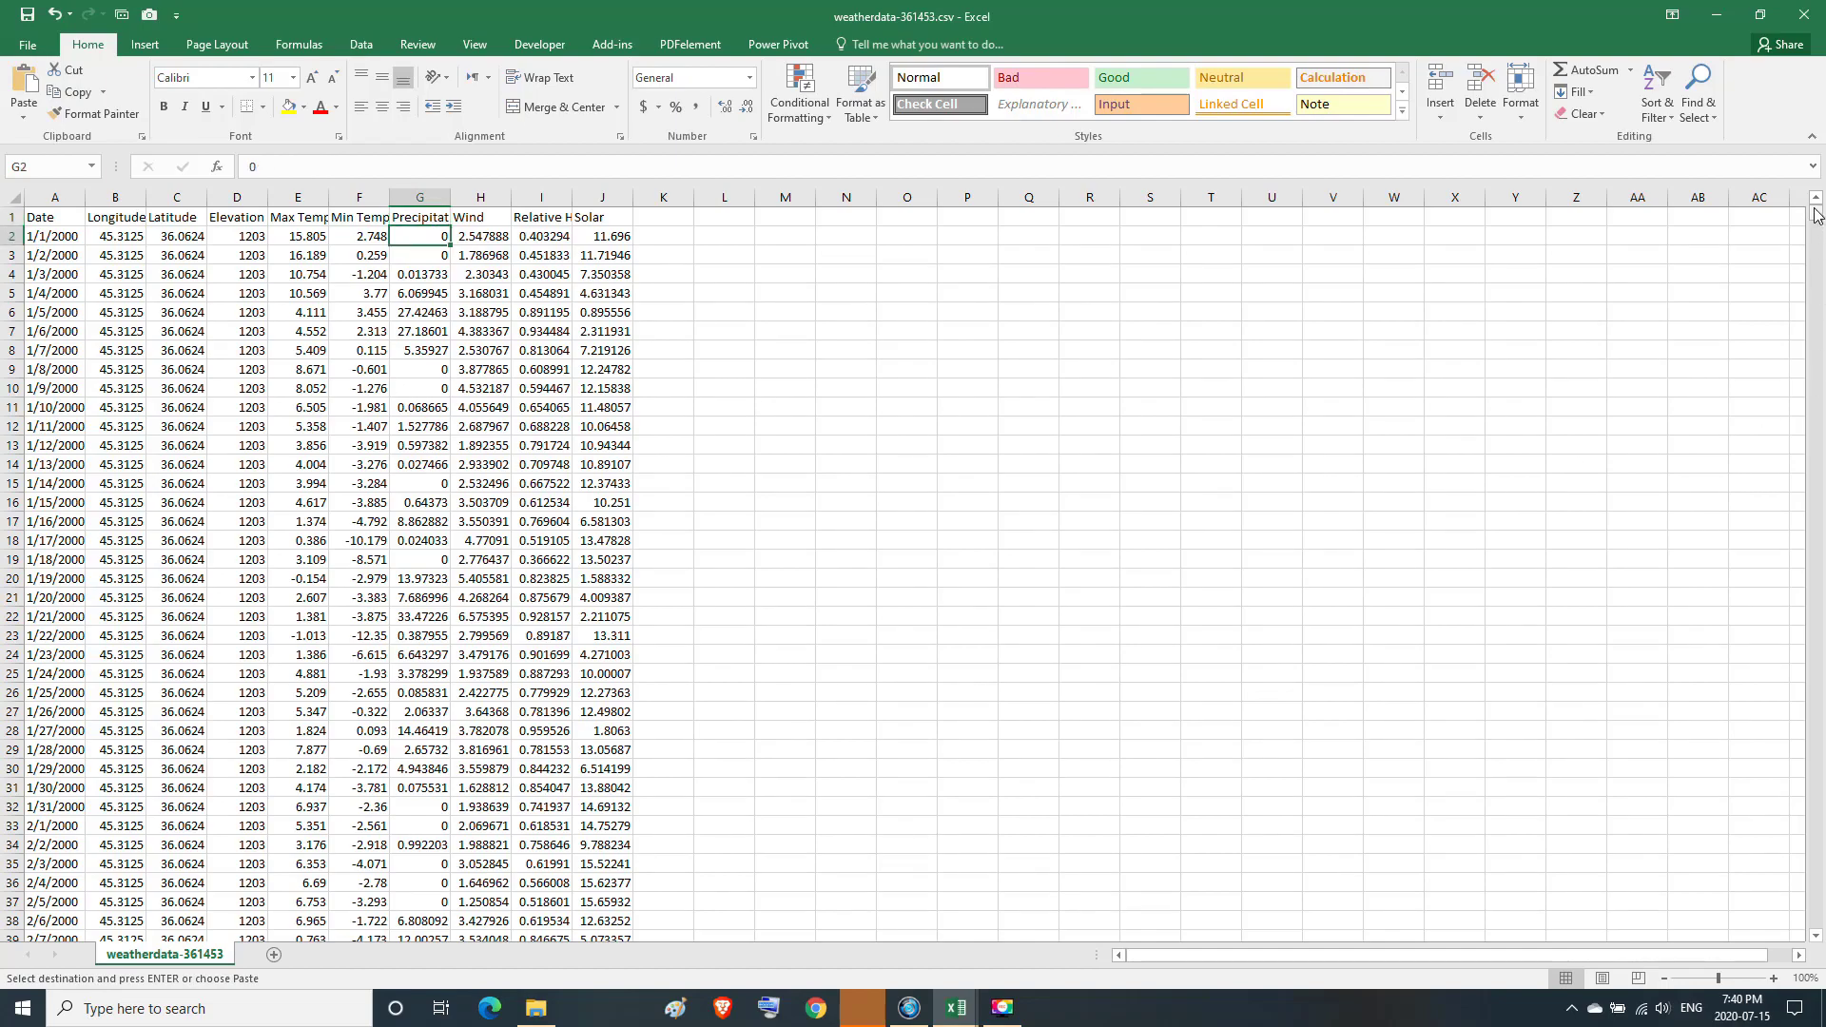
drag(1817, 215, 1817, 920)
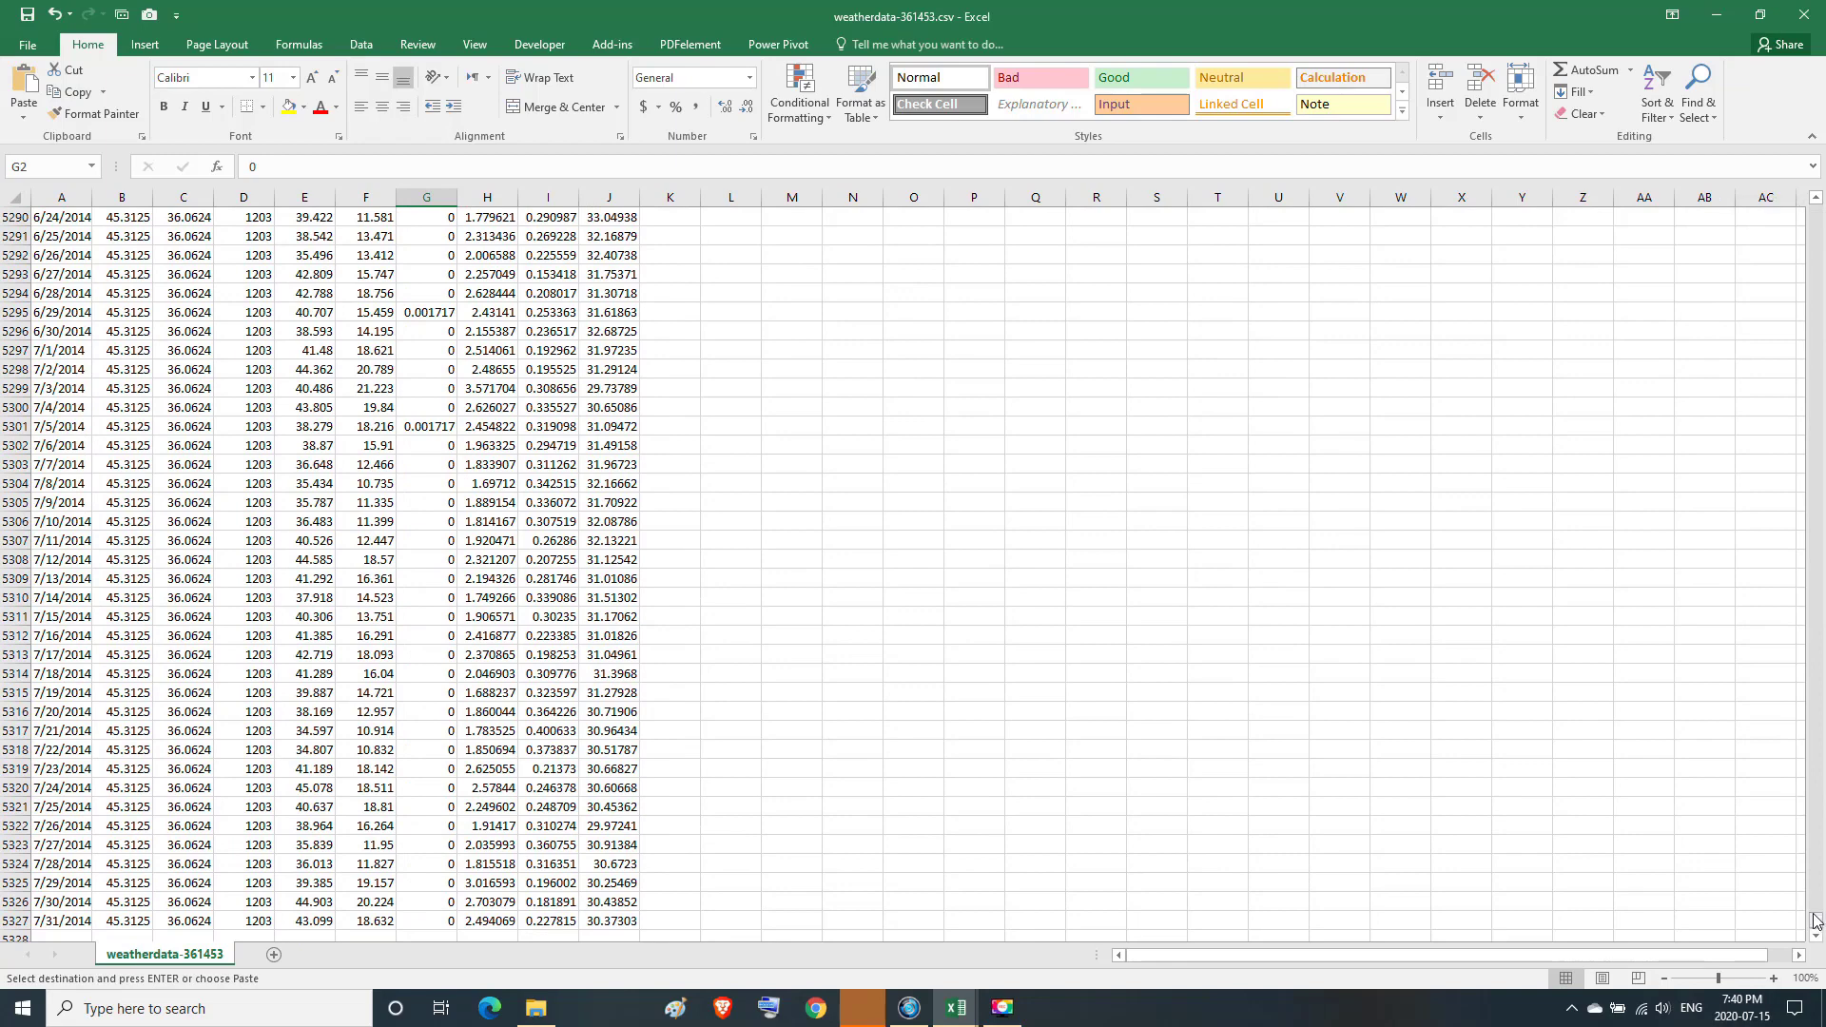
shift+click(433, 918)
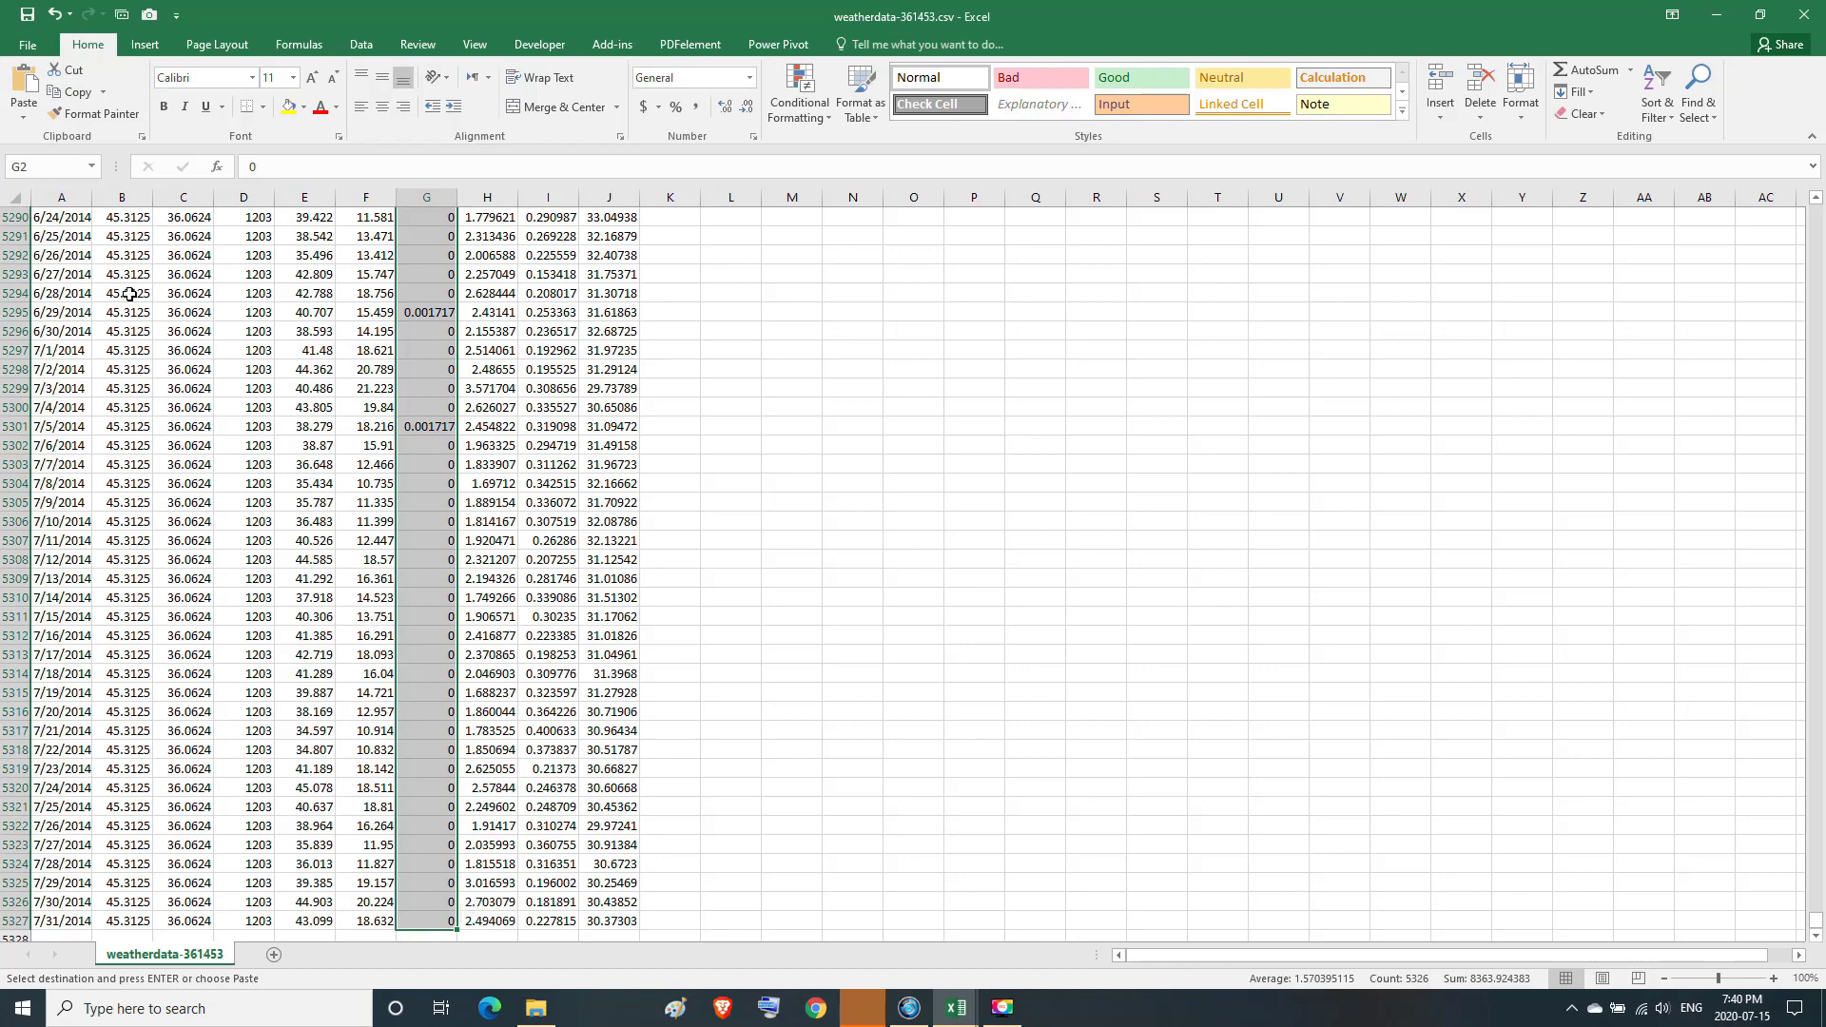
click(68, 92)
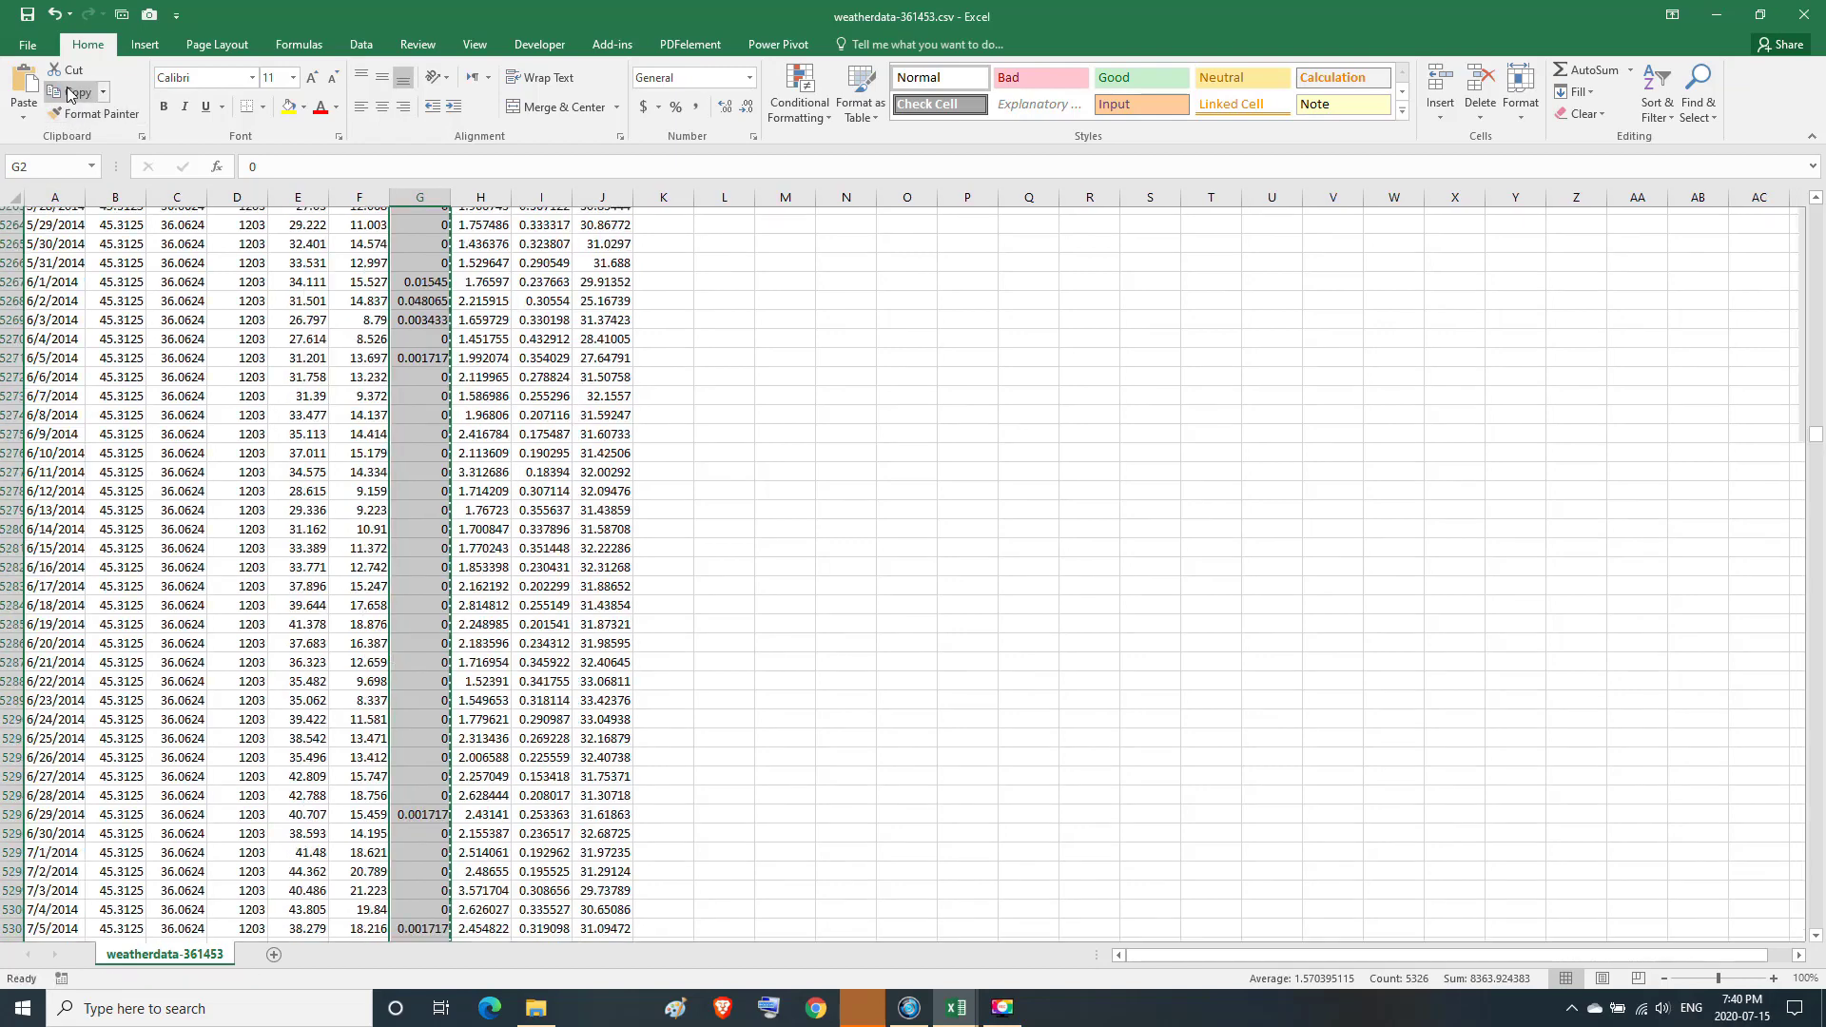
click(955, 1008)
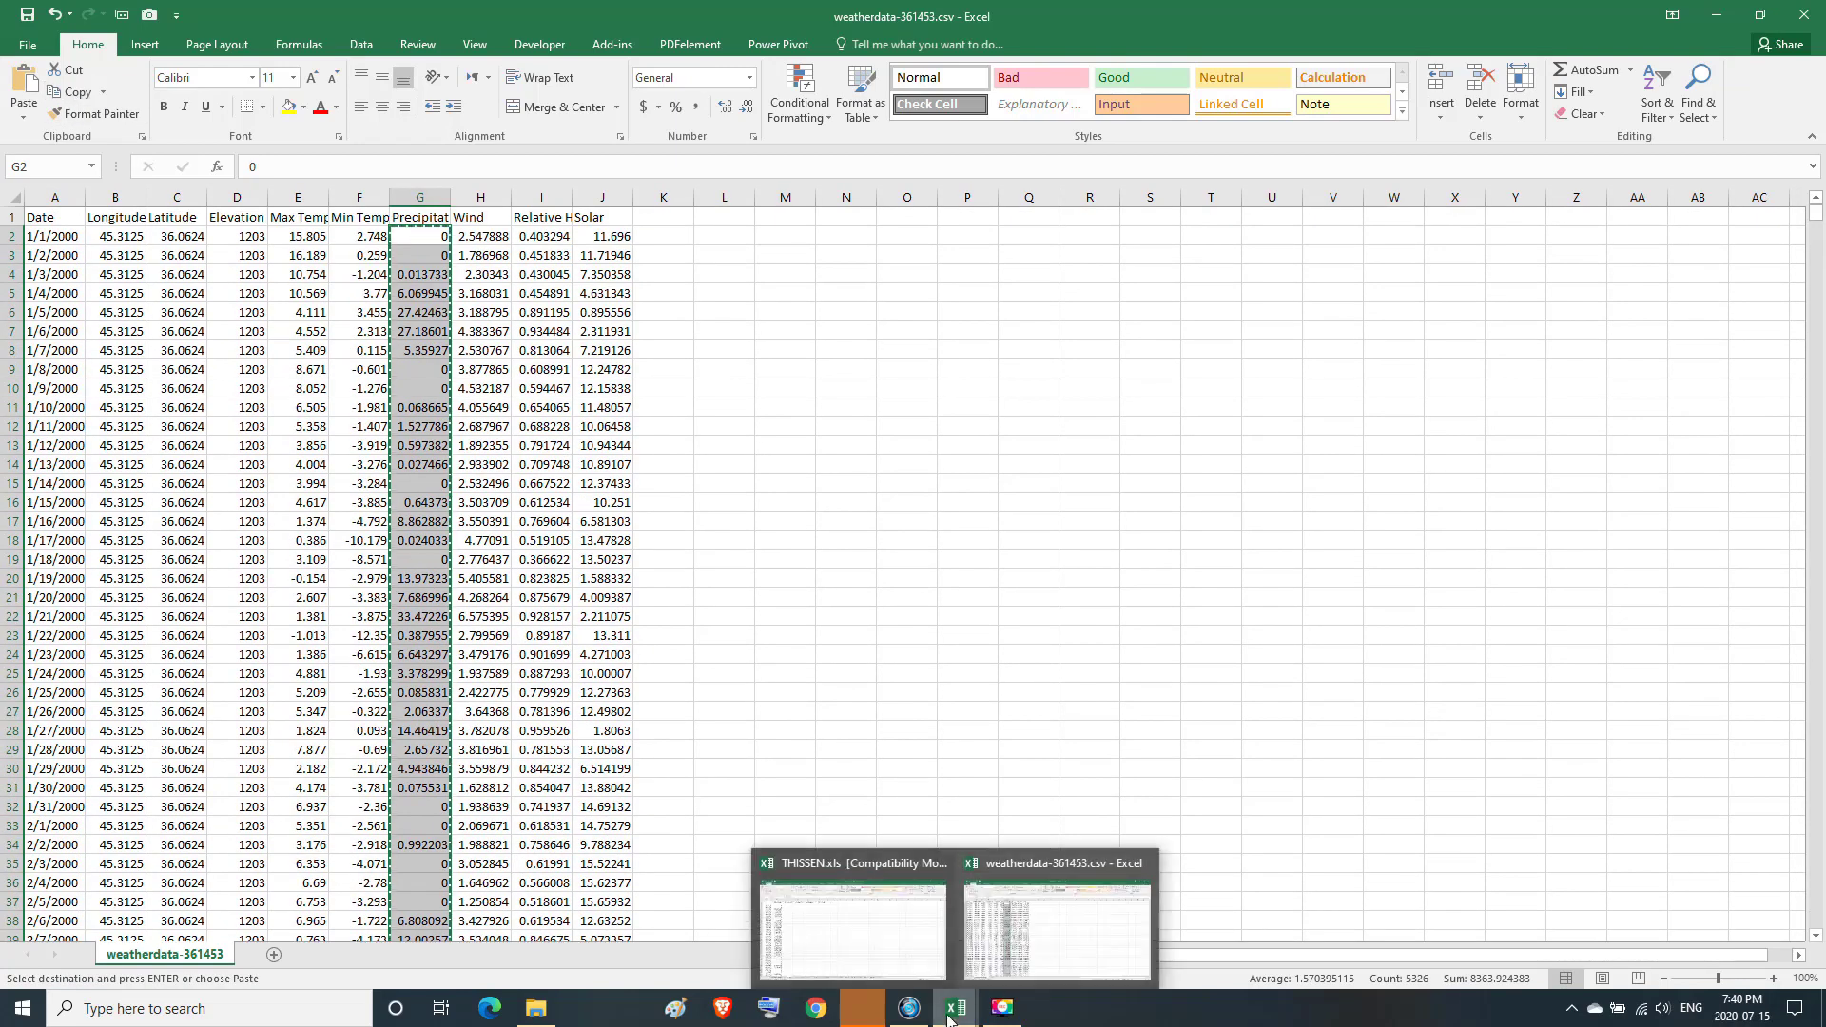
click(894, 980)
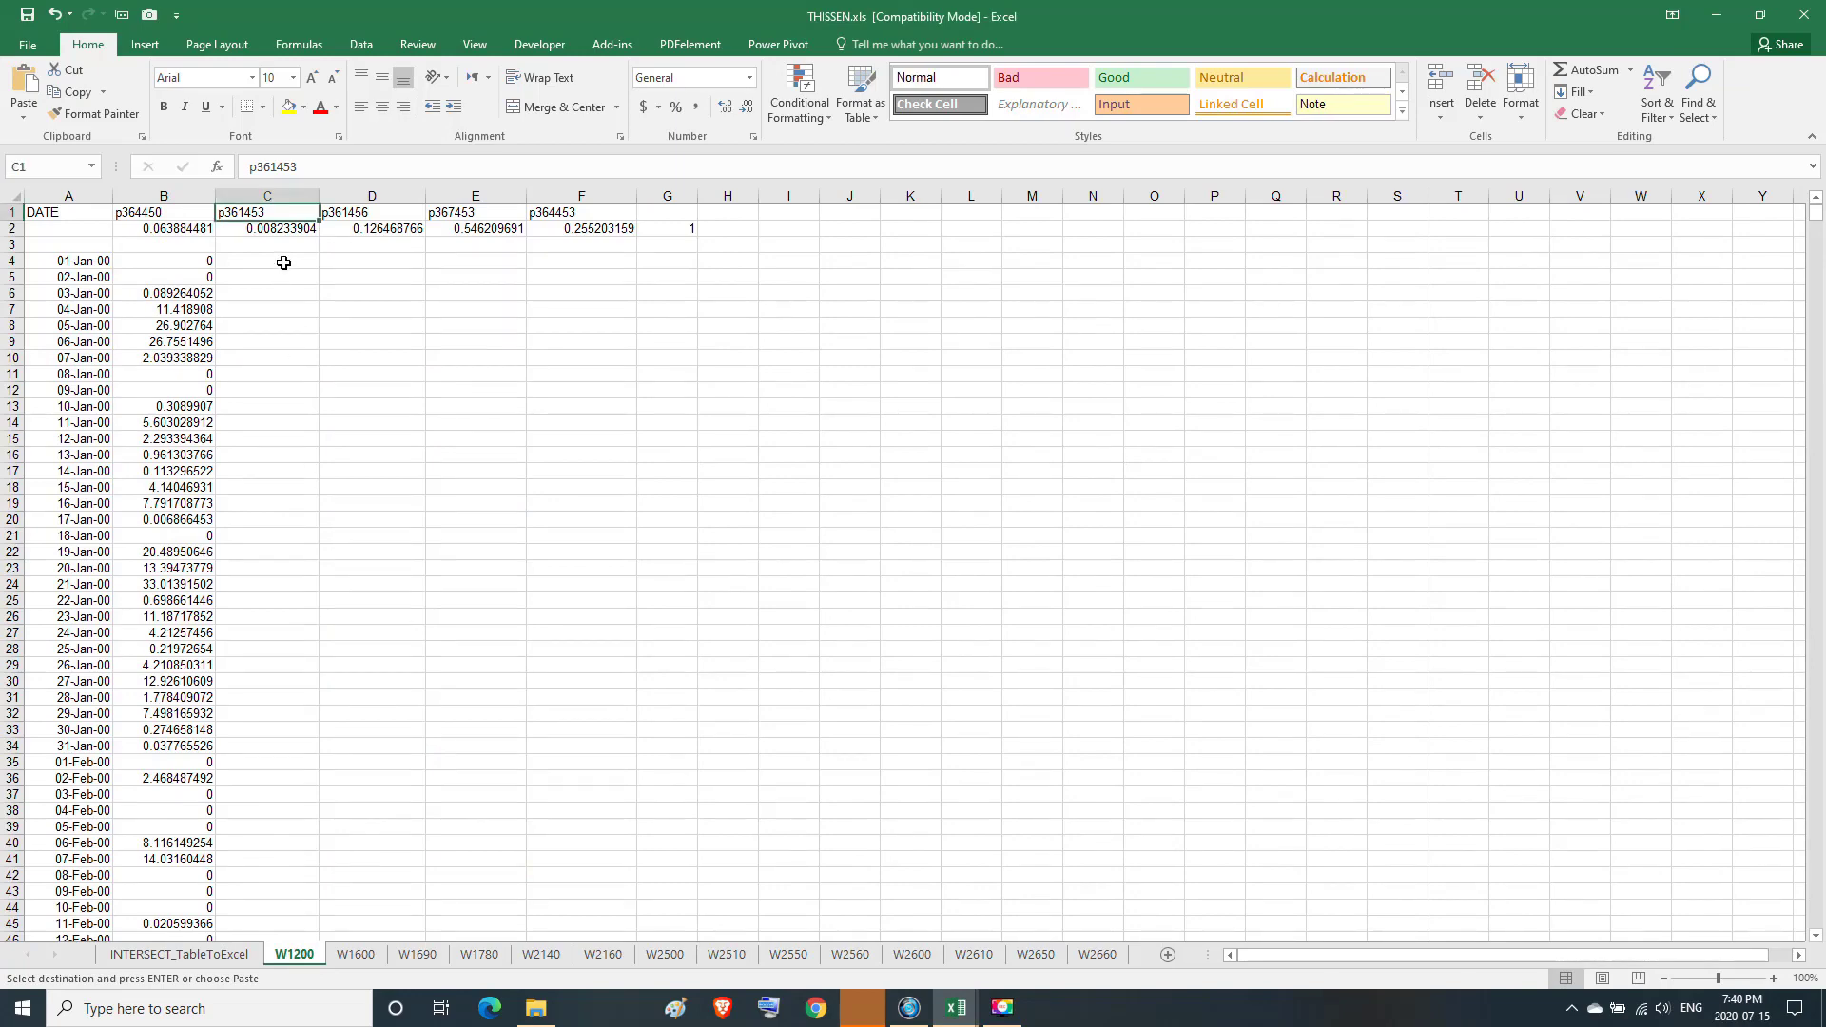
click(283, 263)
click(21, 80)
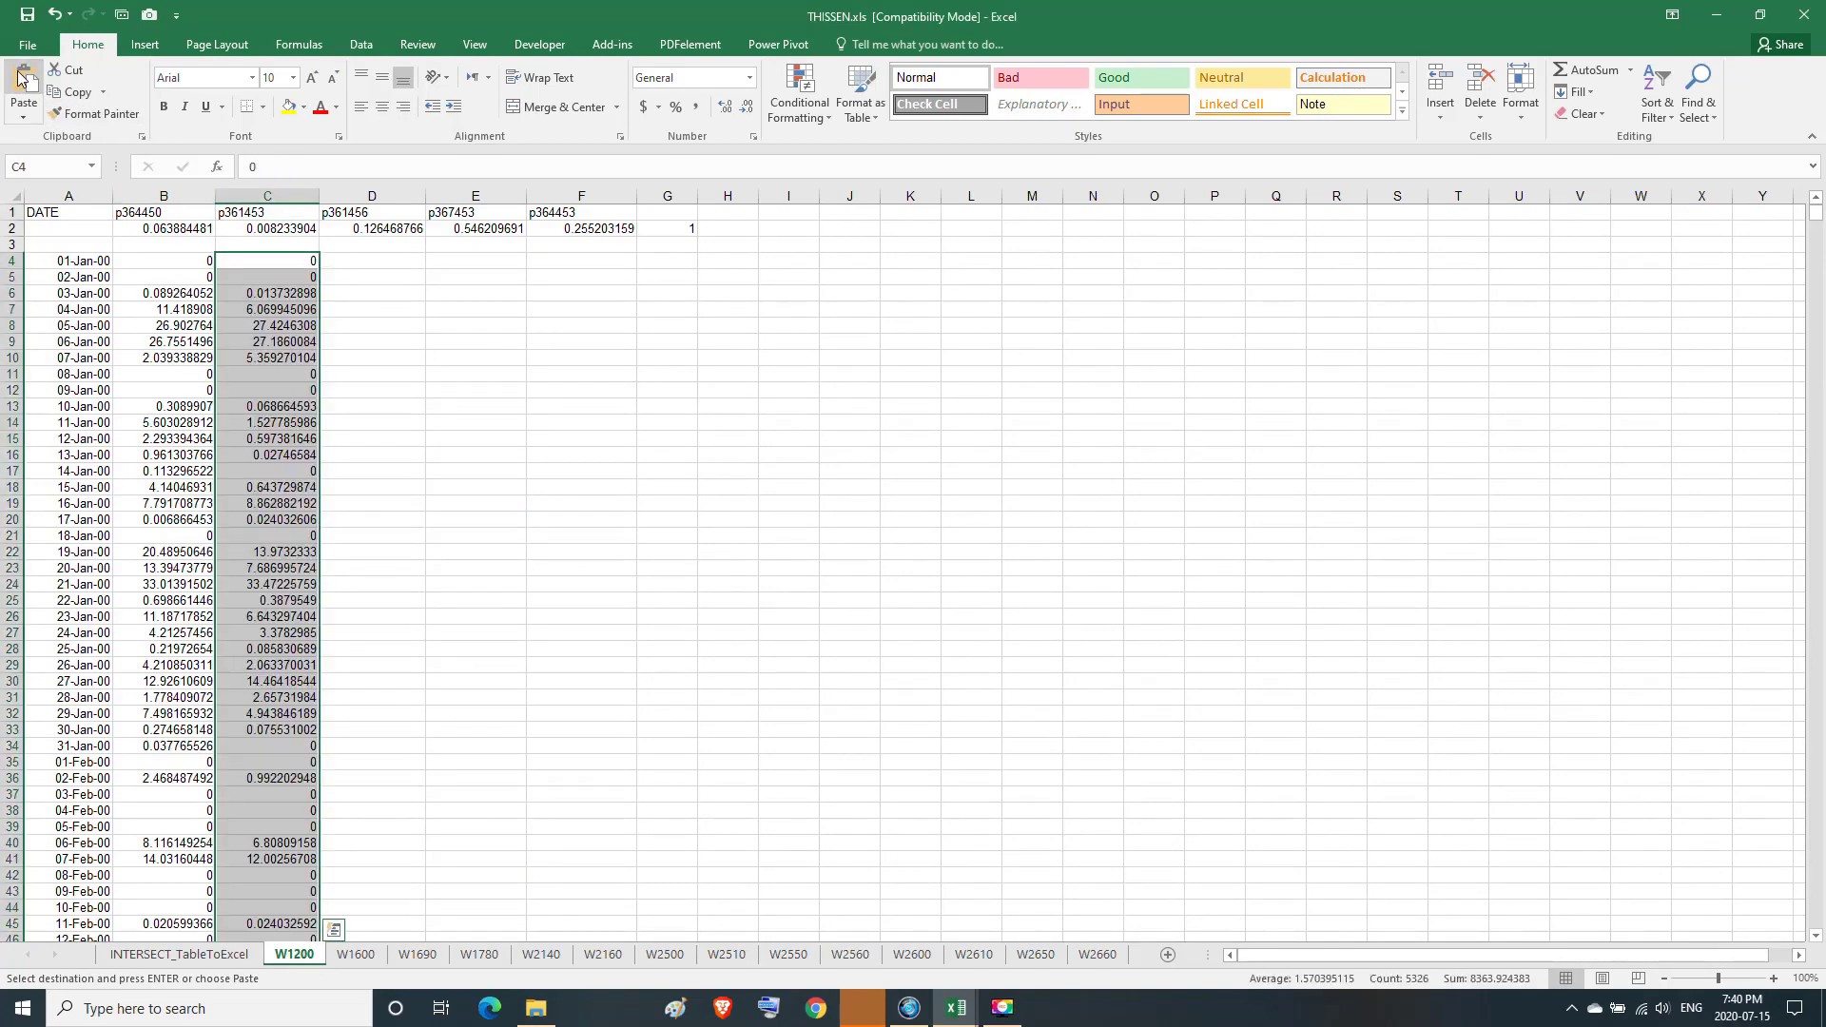
Copy the station name p361456 from D1 of W1200 and close weatherdata-361453.csv.
click(378, 217)
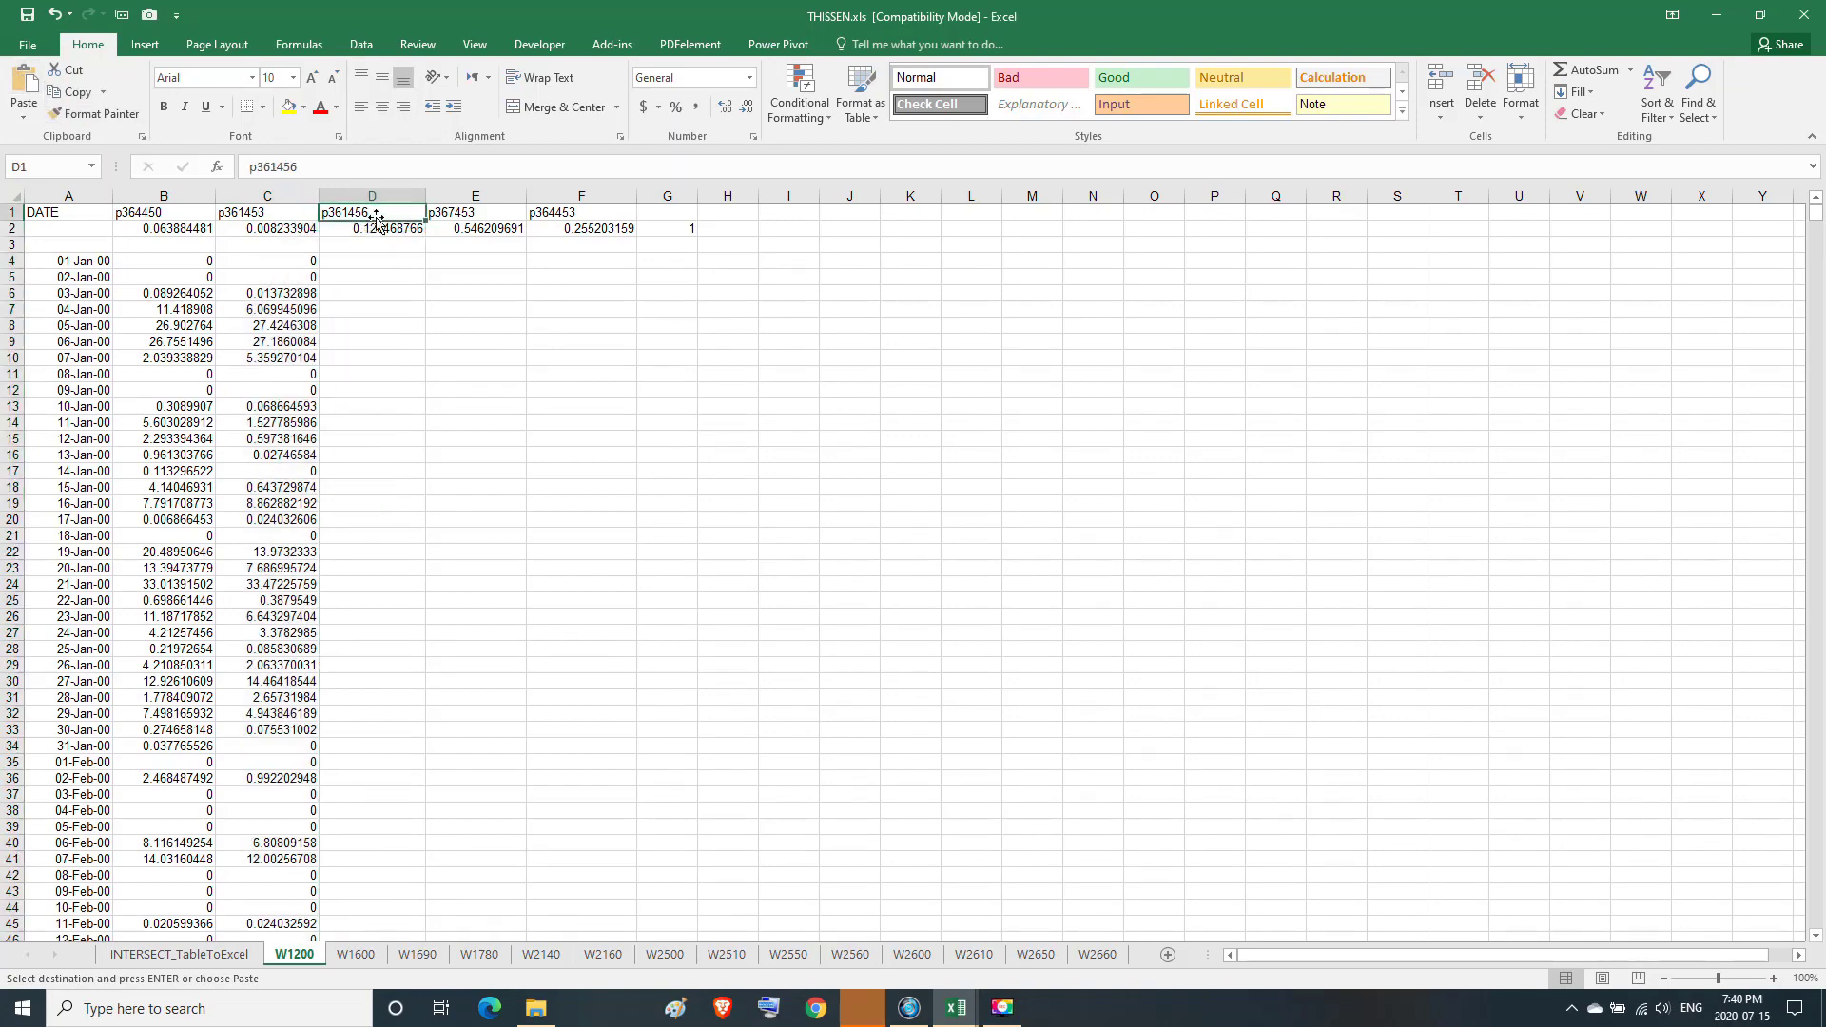
click(62, 95)
mouse_move(956, 1007)
click(991, 949)
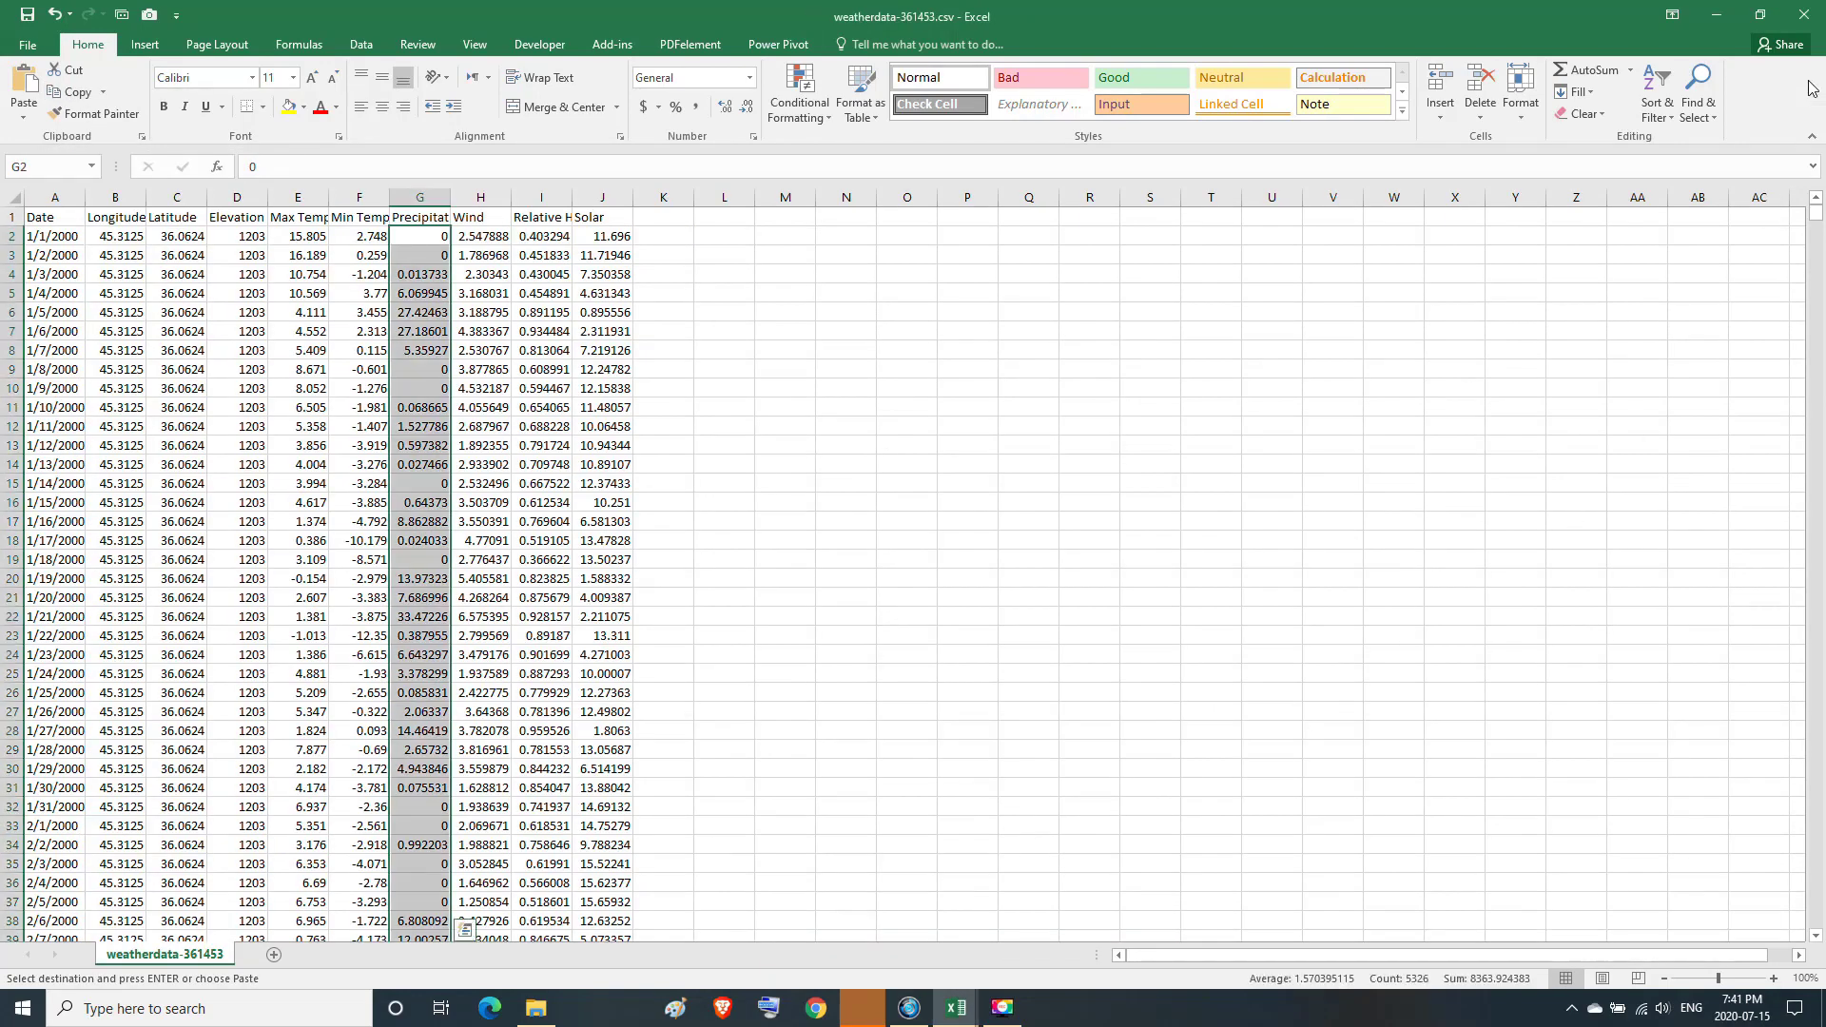
click(1807, 23)
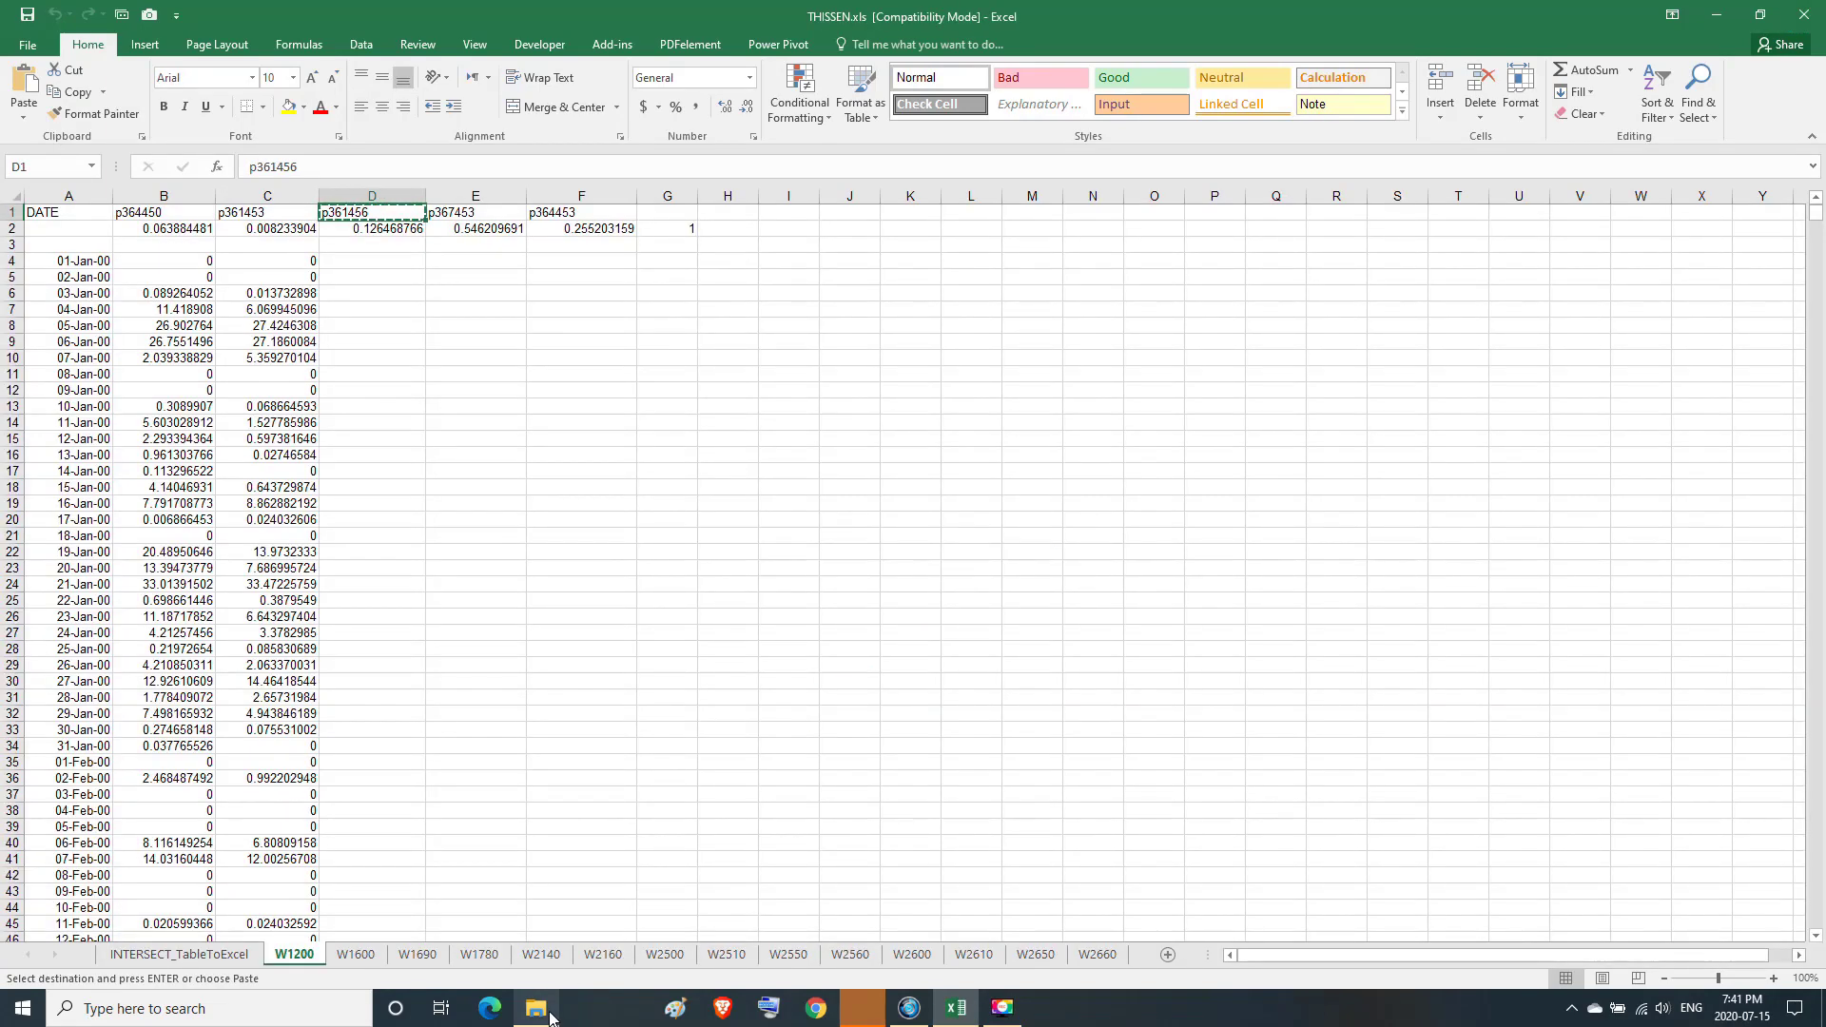
Switch to File Explorer, search the weather data folder for 361456 and open weatherdata-361456.csv.
click(578, 989)
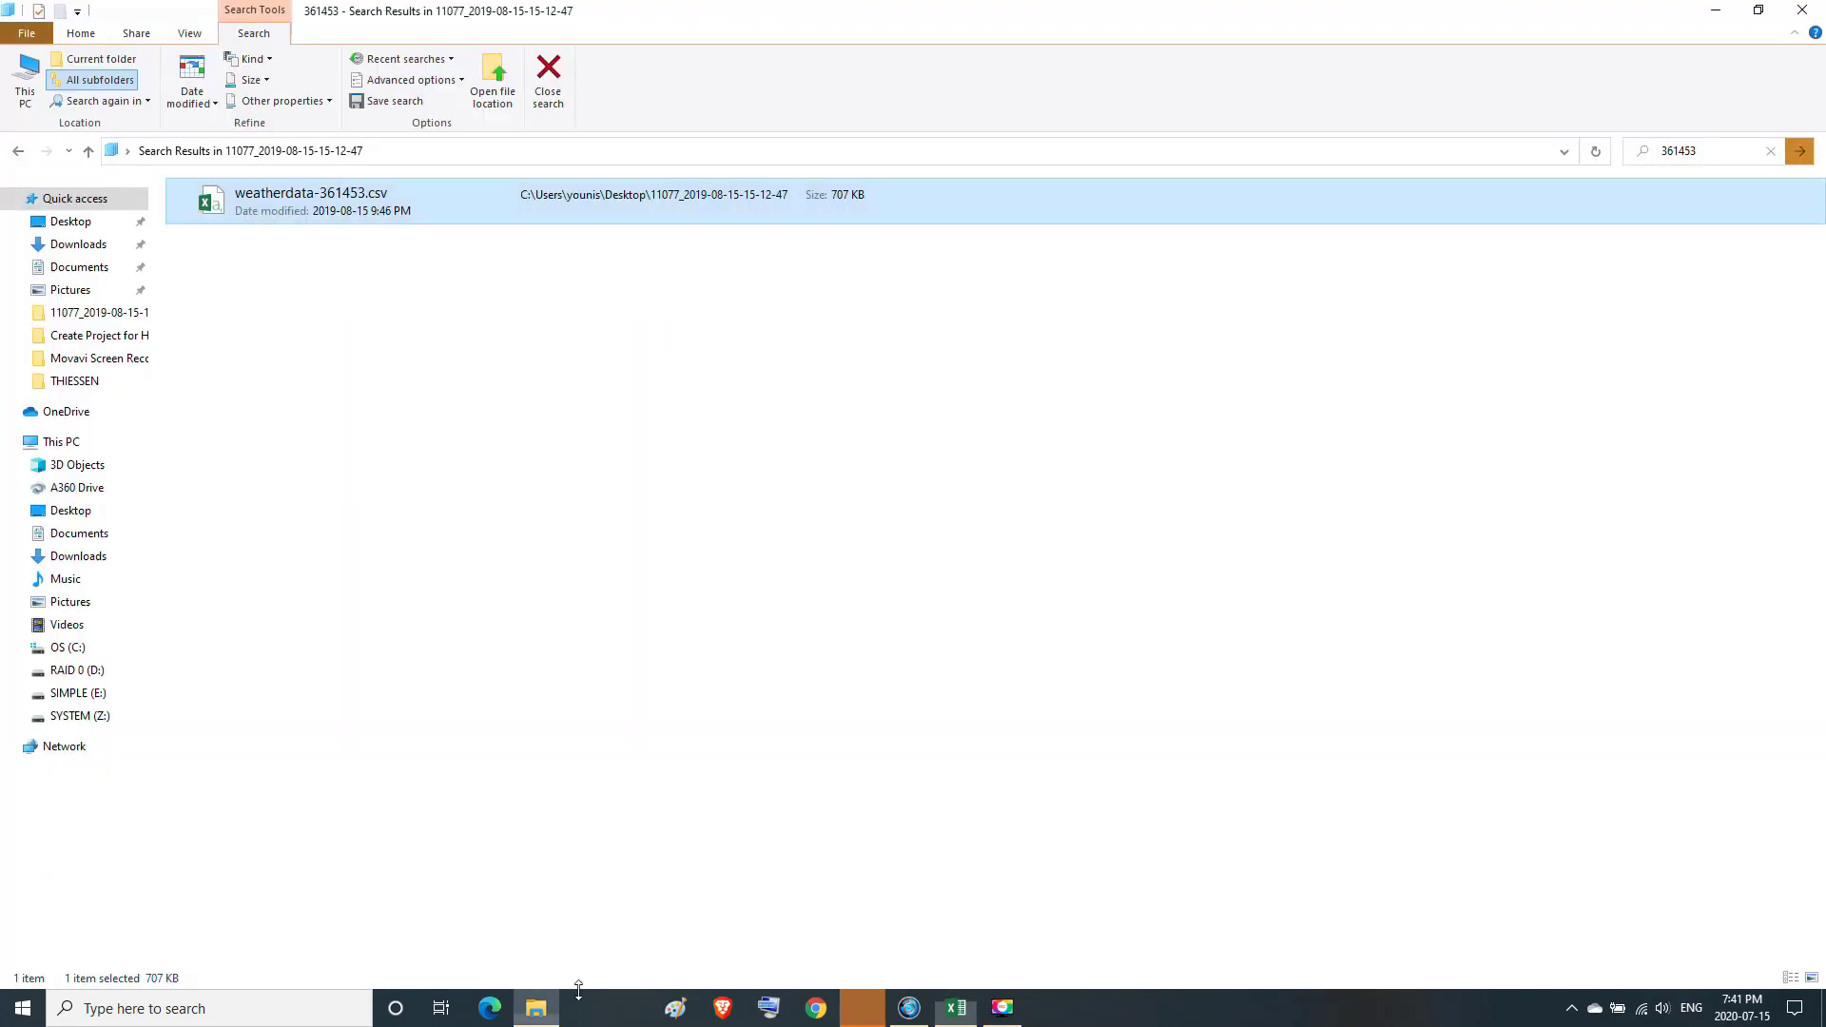
click(1691, 154)
right_click(1692, 157)
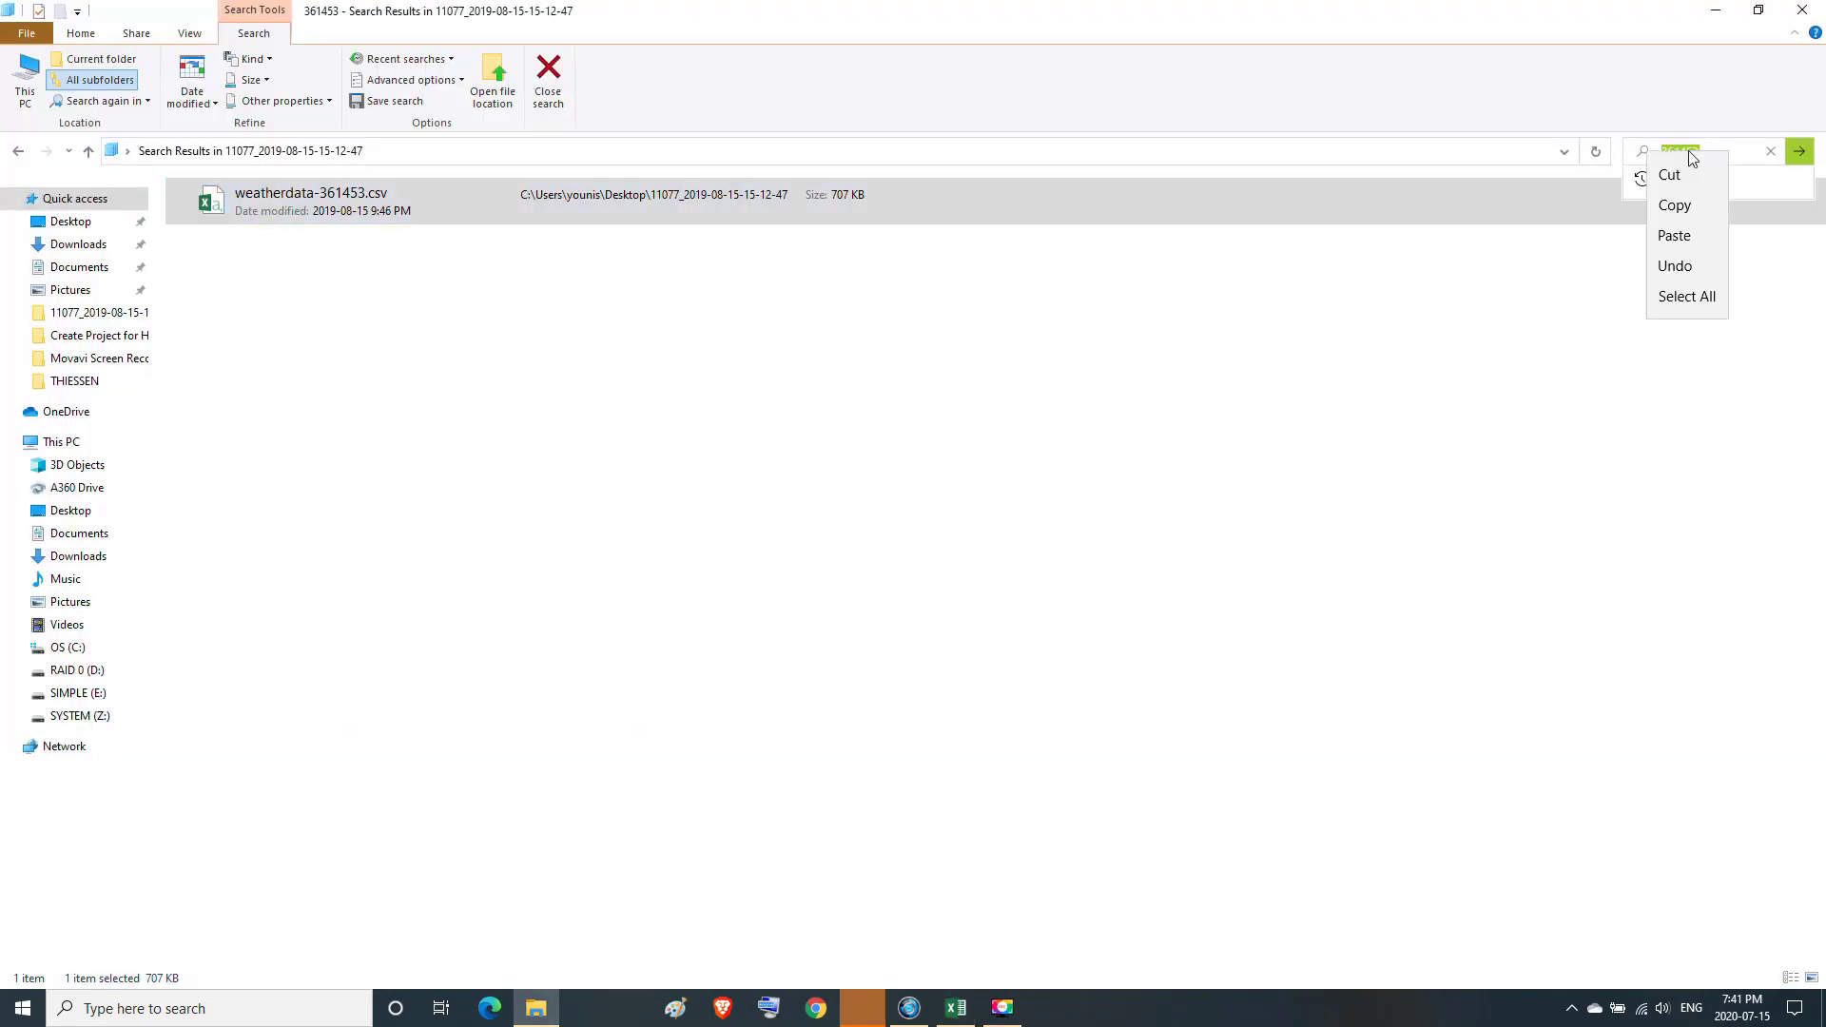
click(1675, 236)
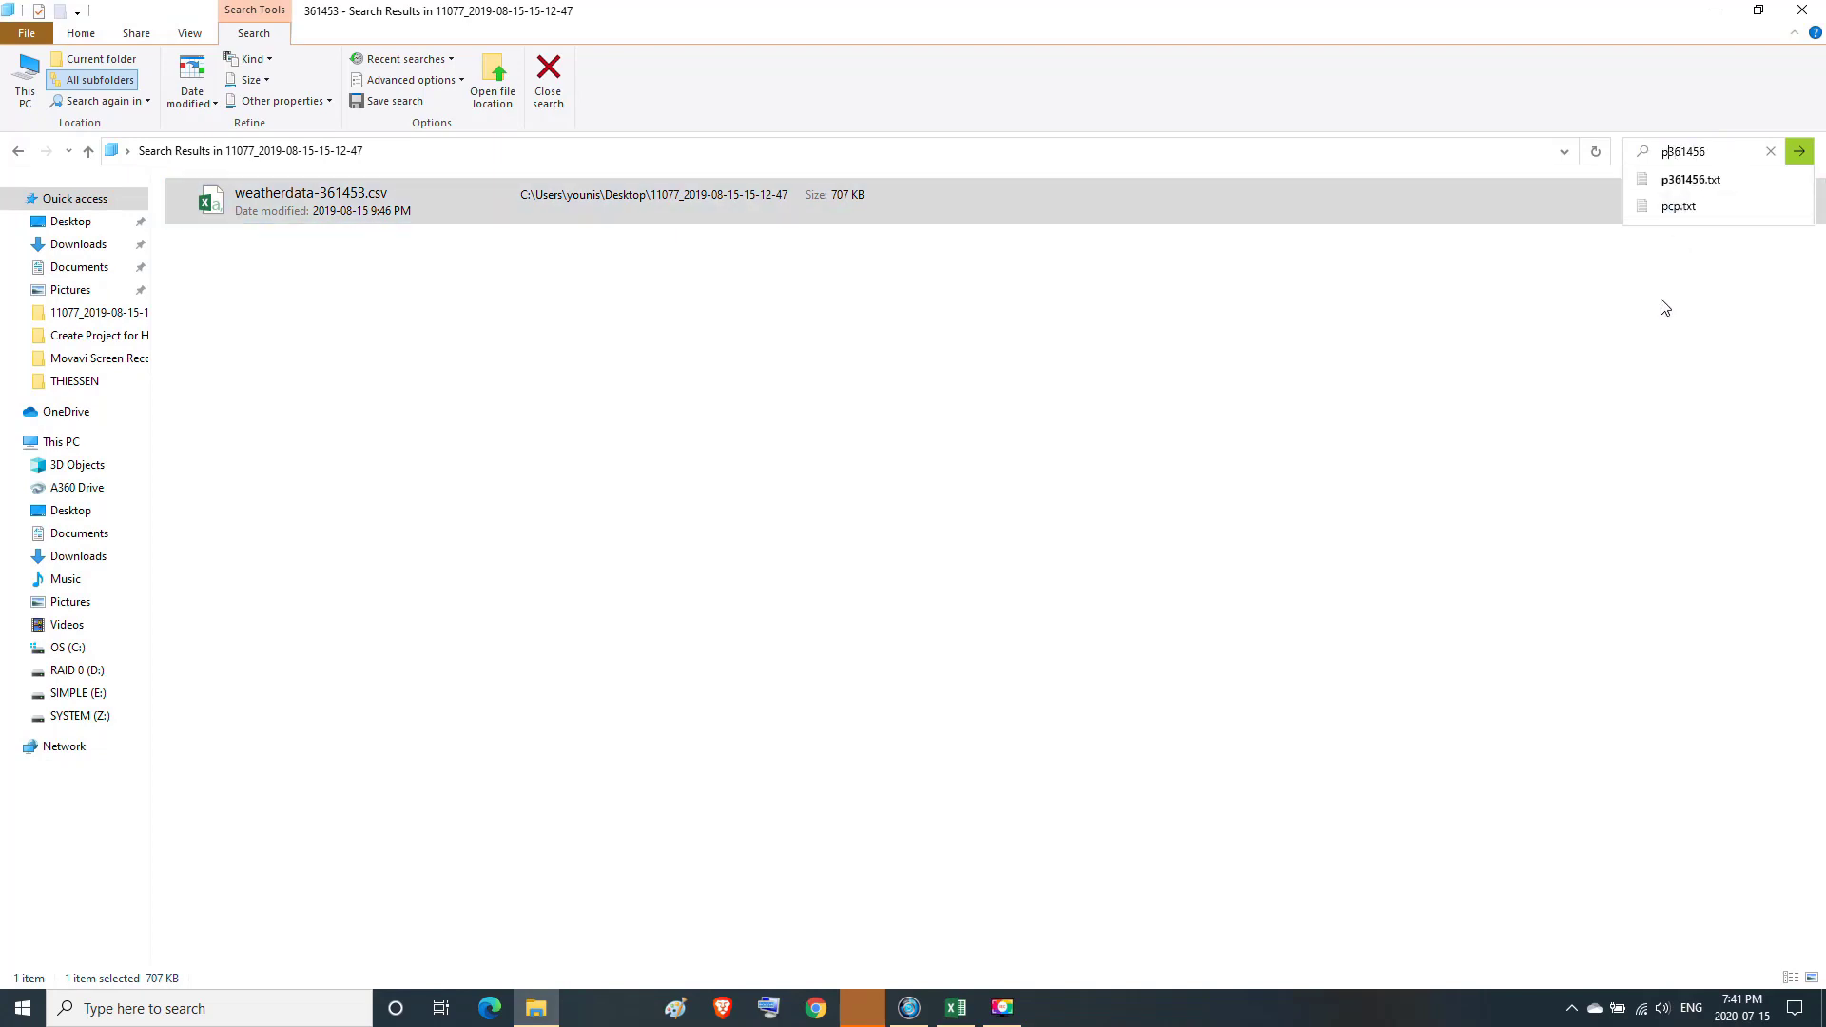
key(BackSpace)
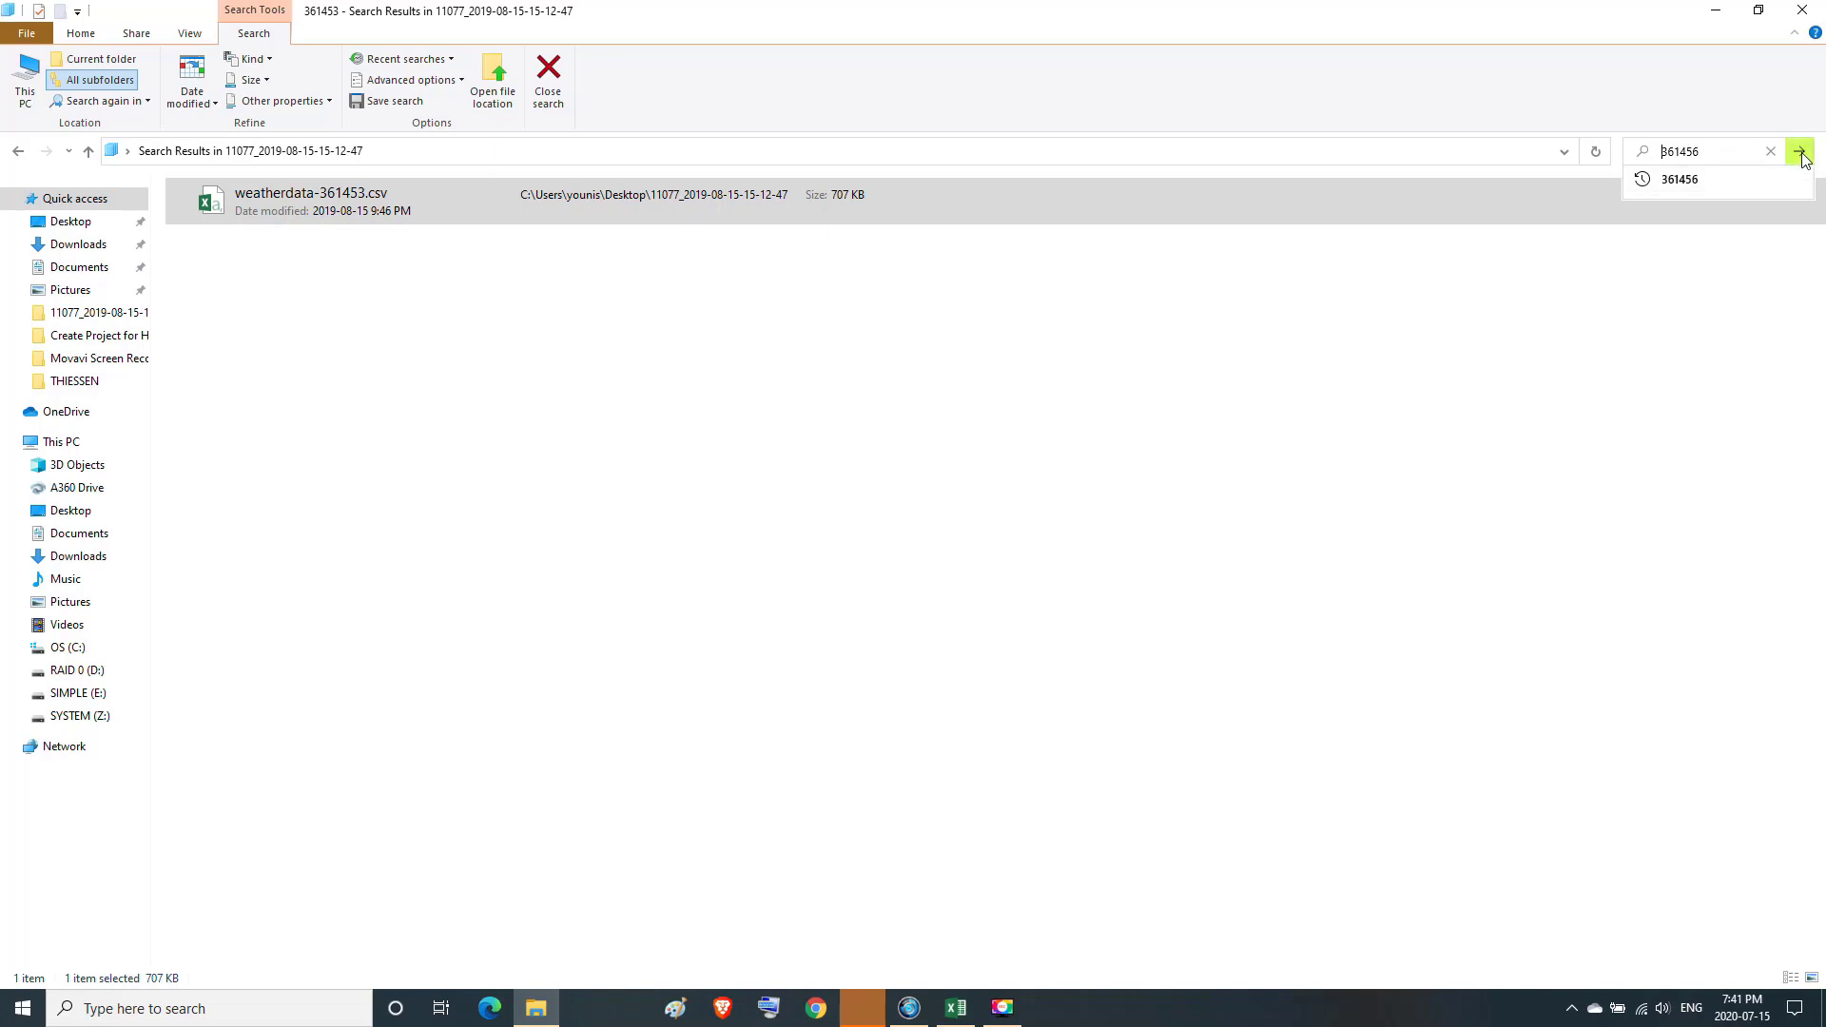
click(1800, 154)
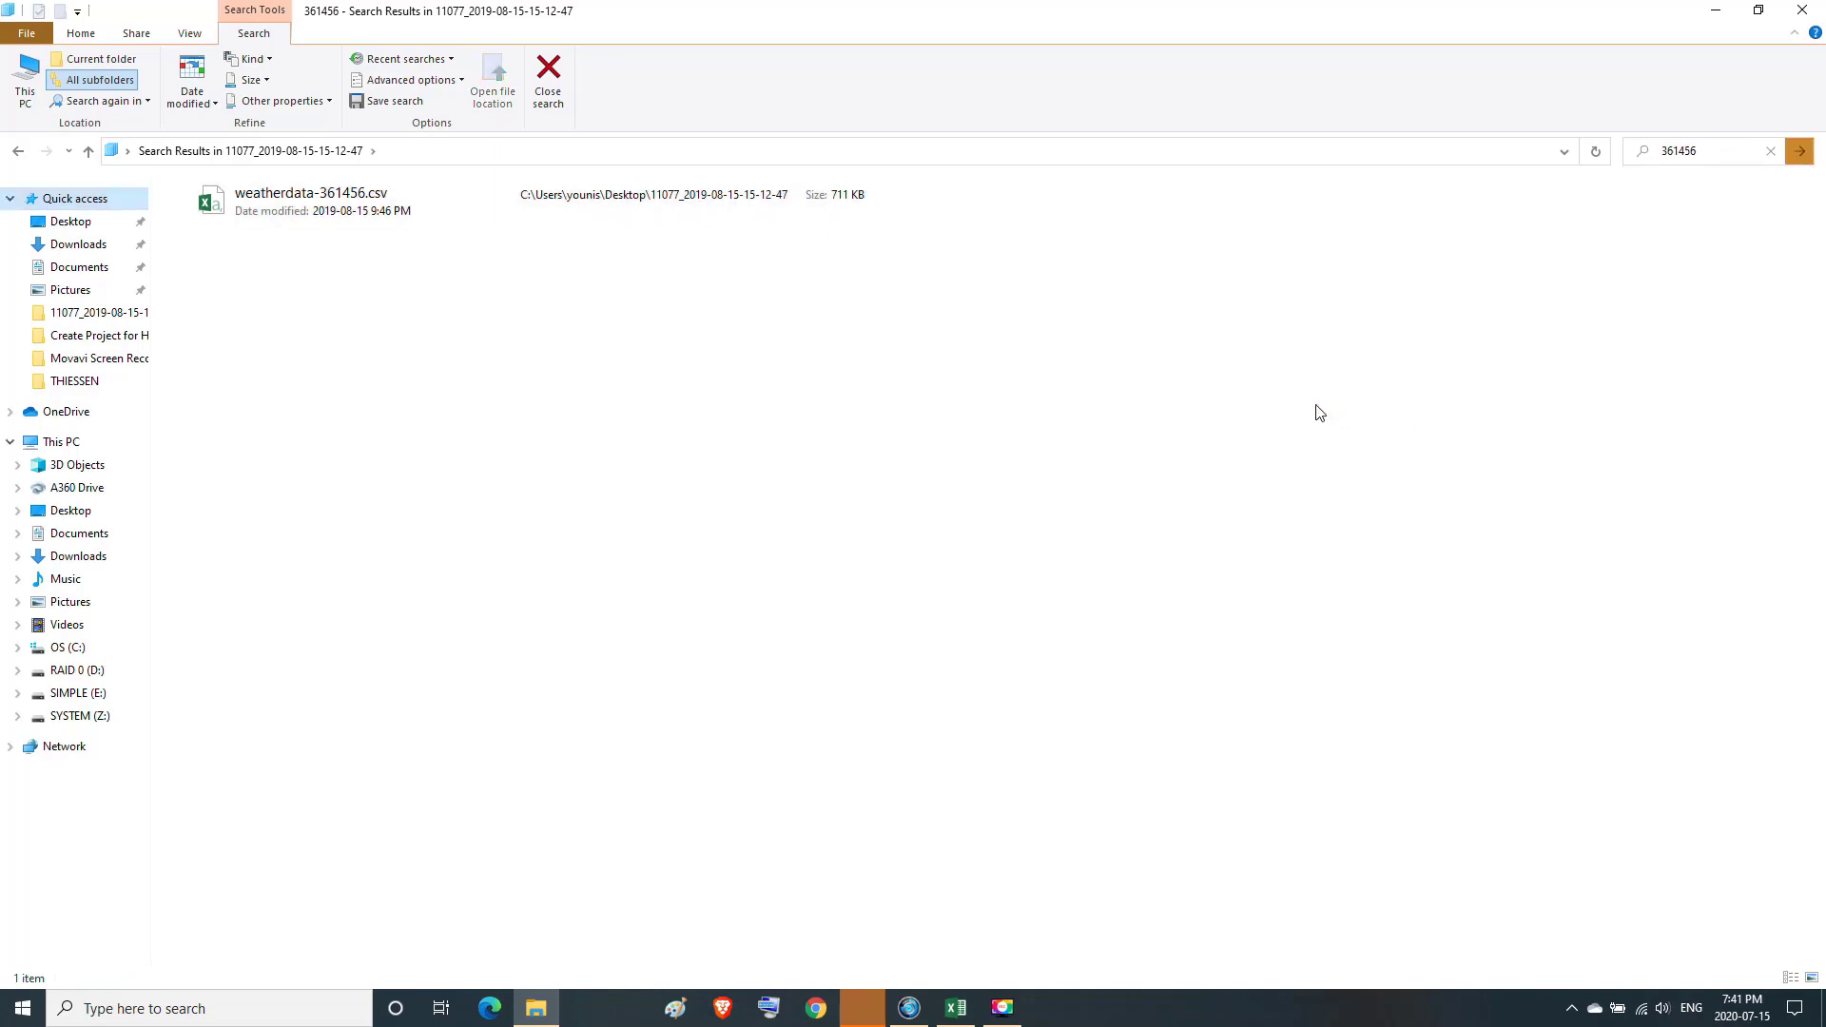
click(276, 203)
key(alt+Tab)
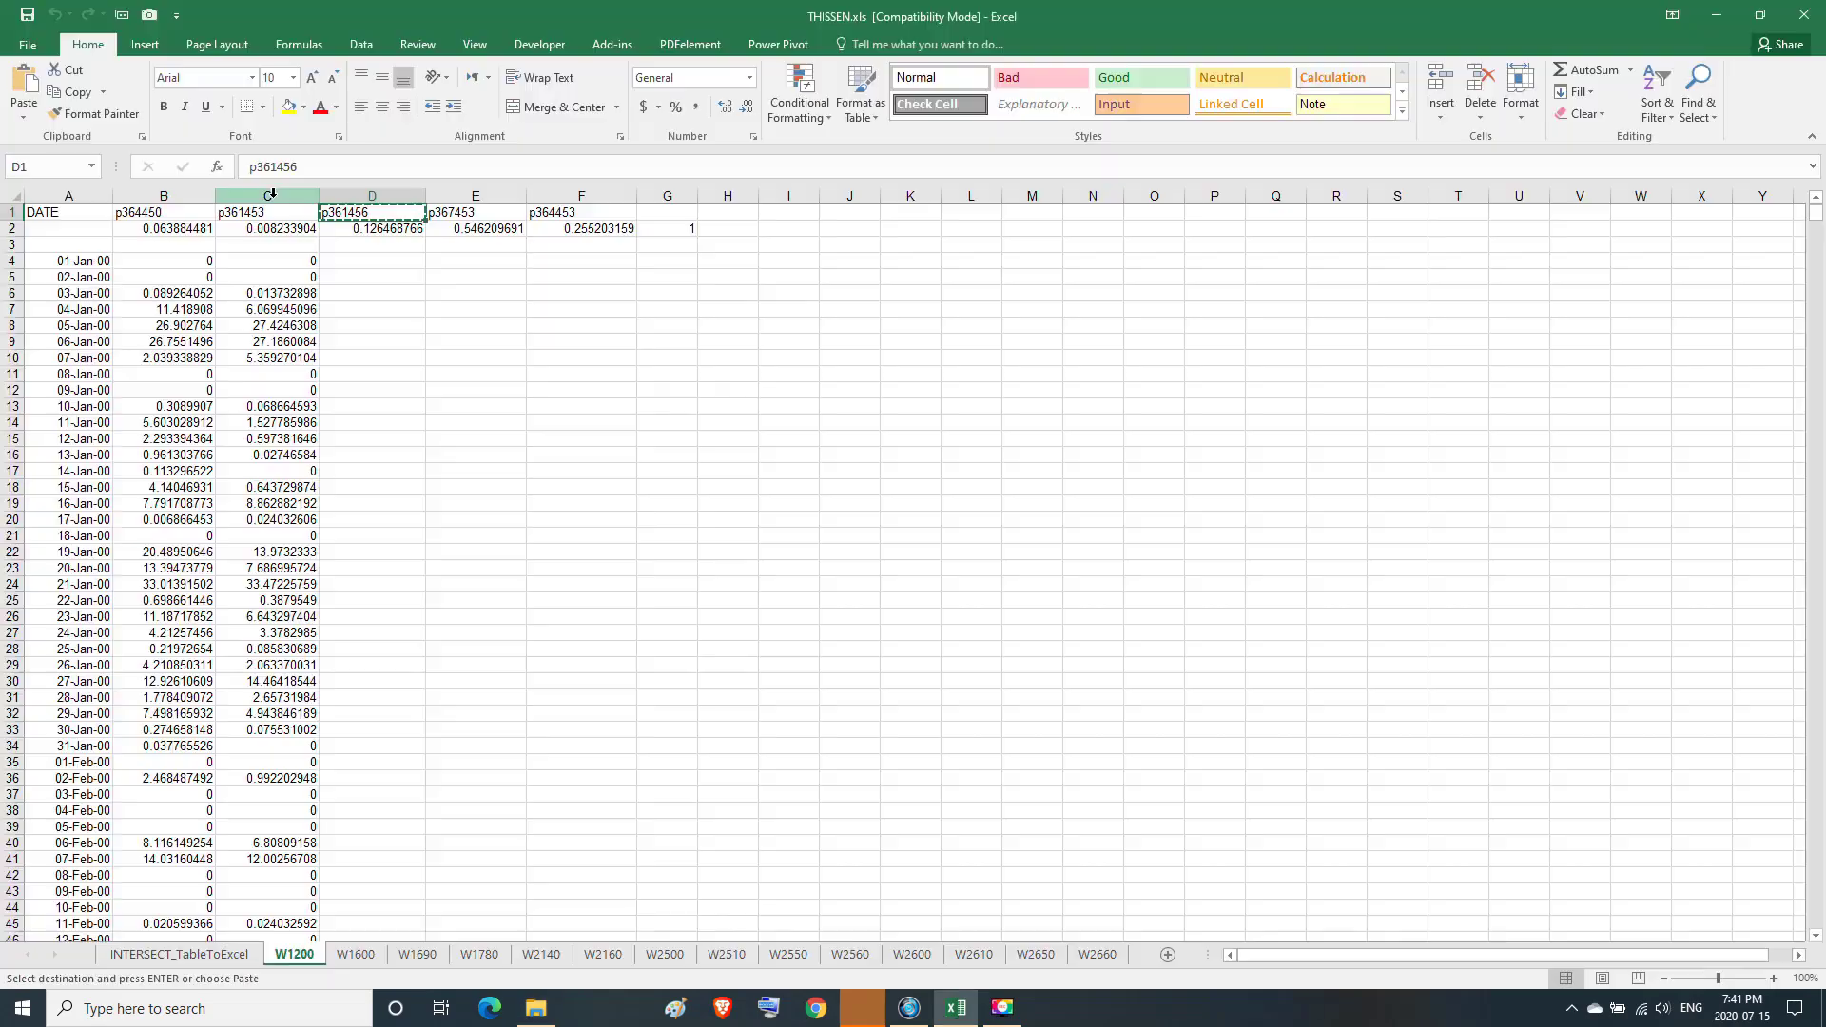
key(alt+Tab)
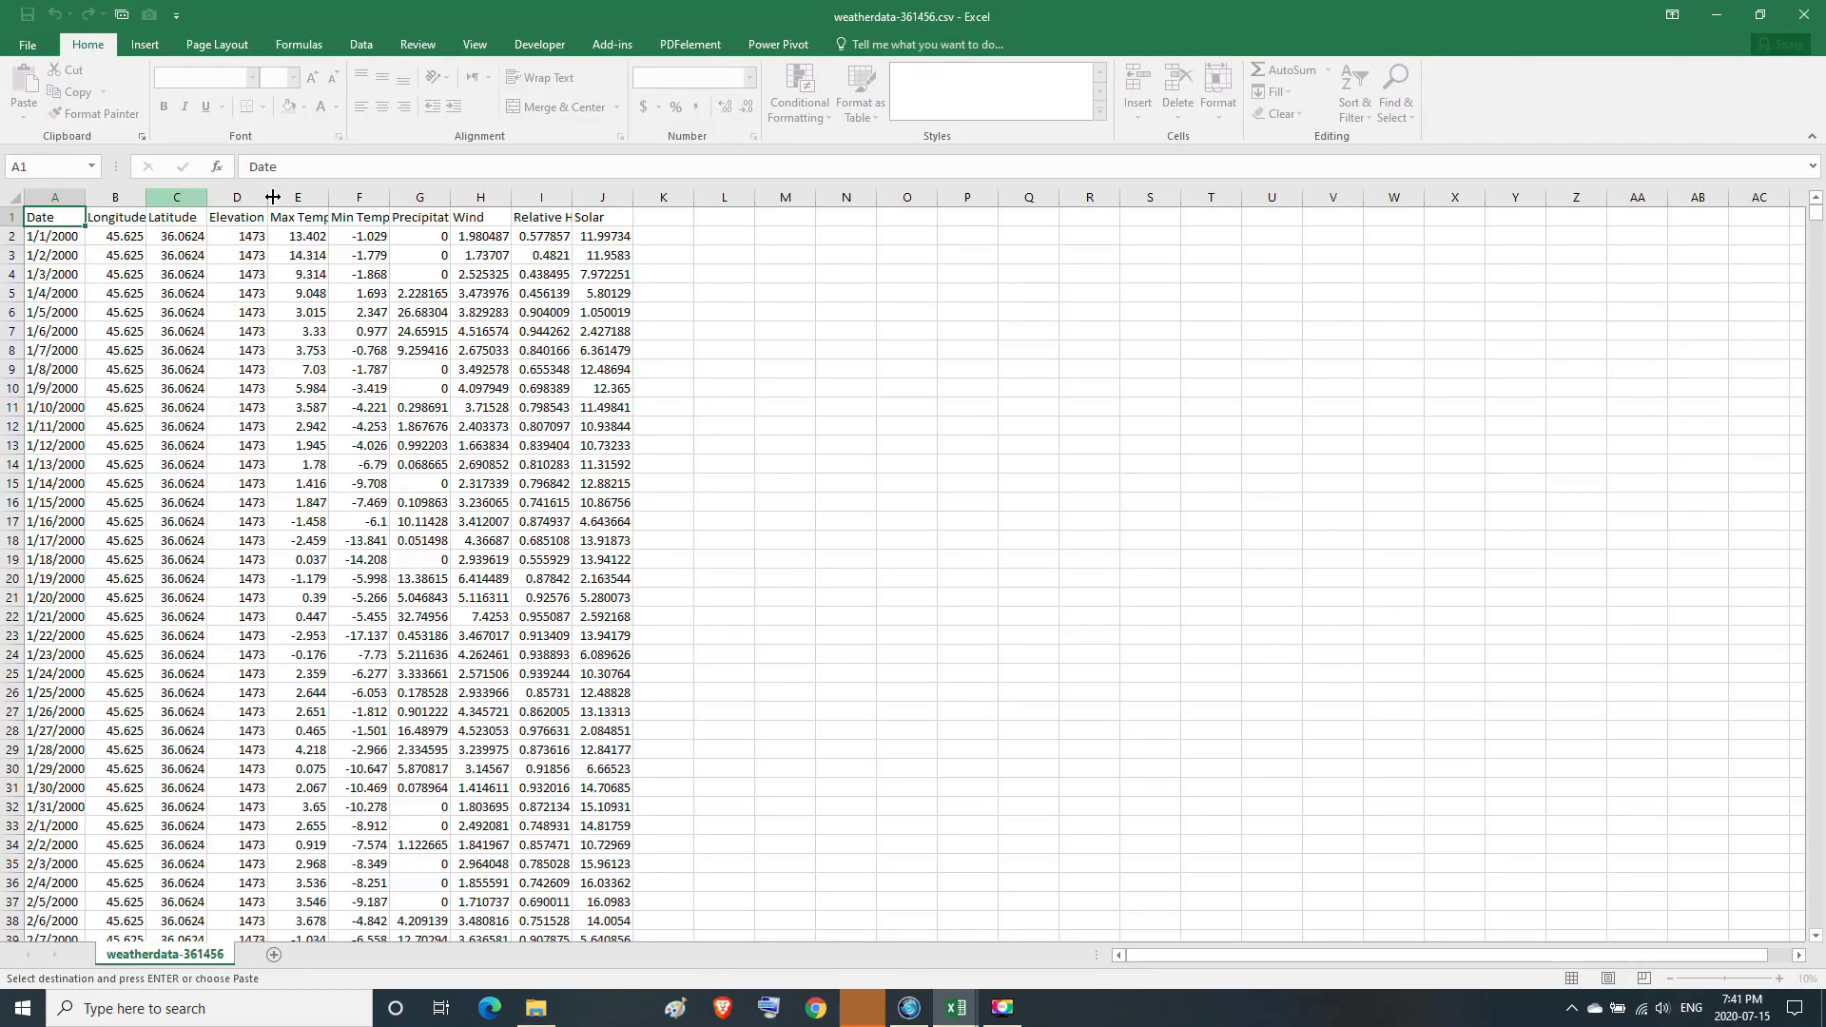
Copy the precipitation values G2:G5327 from weatherdata-361456.csv into the p361456 column of W1200 in THISSEN.xls, starting at D4.
click(413, 219)
click(430, 235)
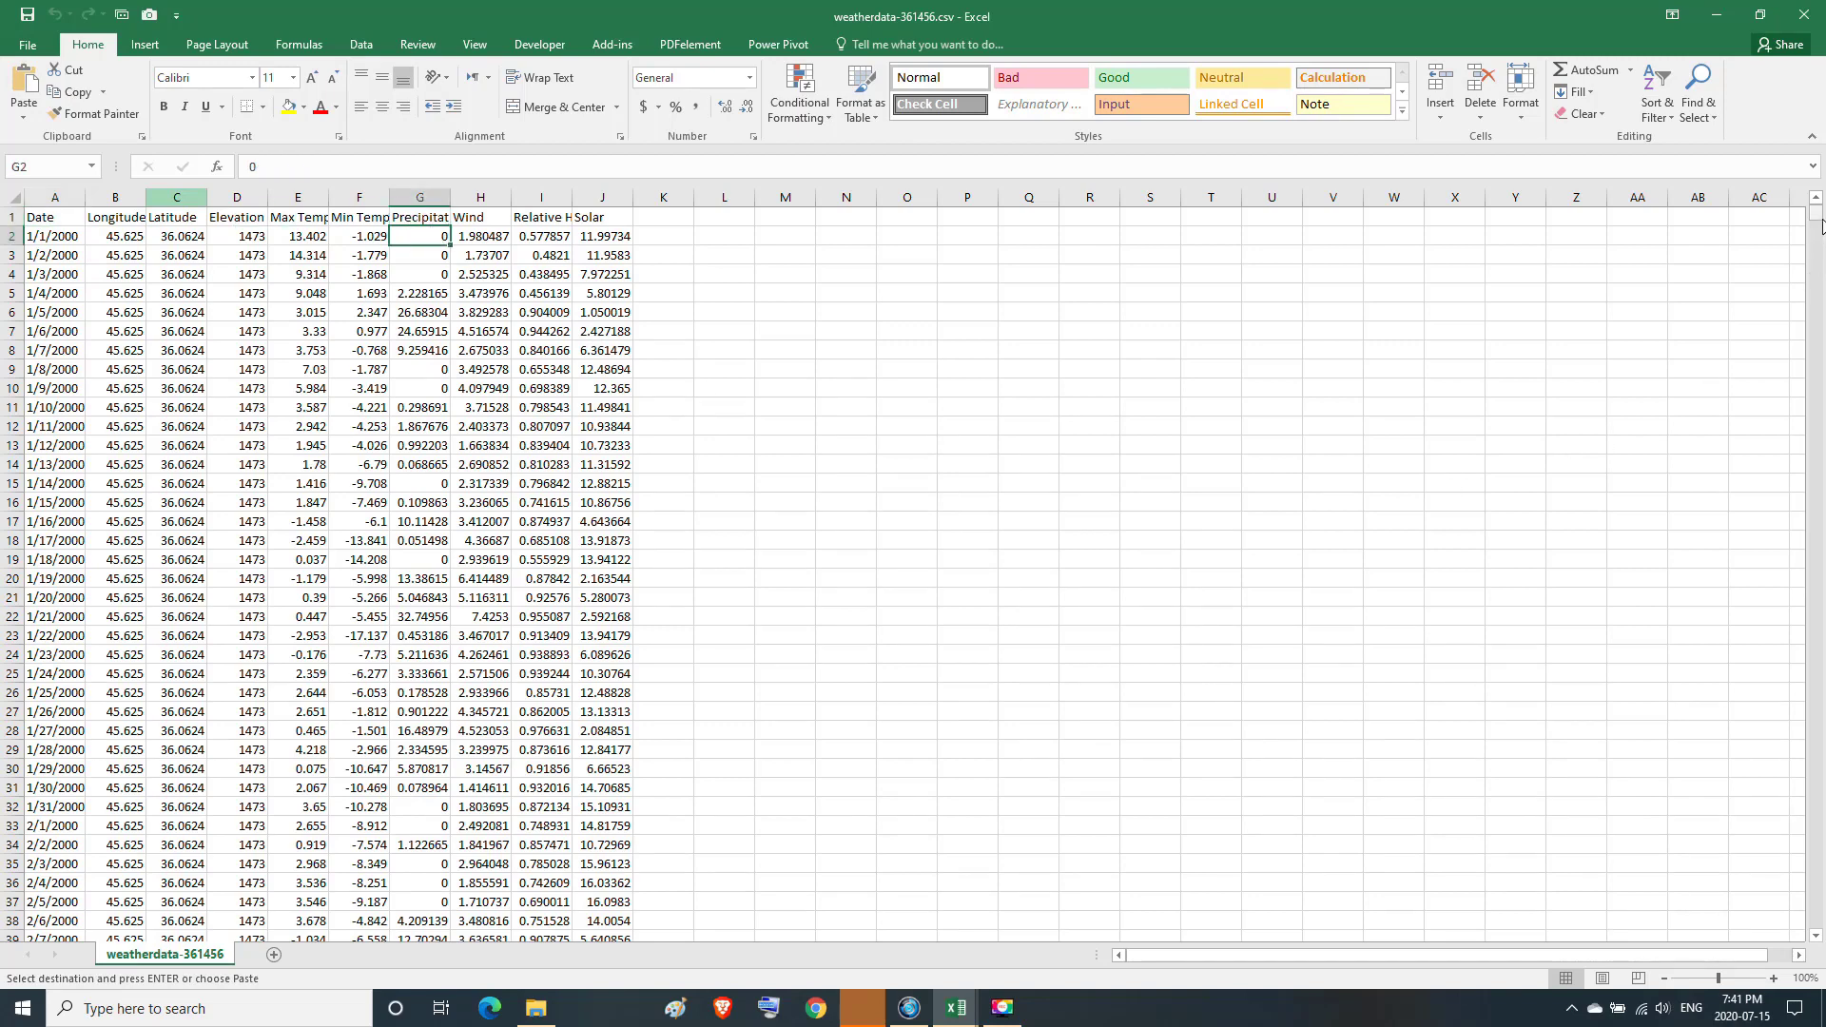
drag(1819, 219, 1819, 940)
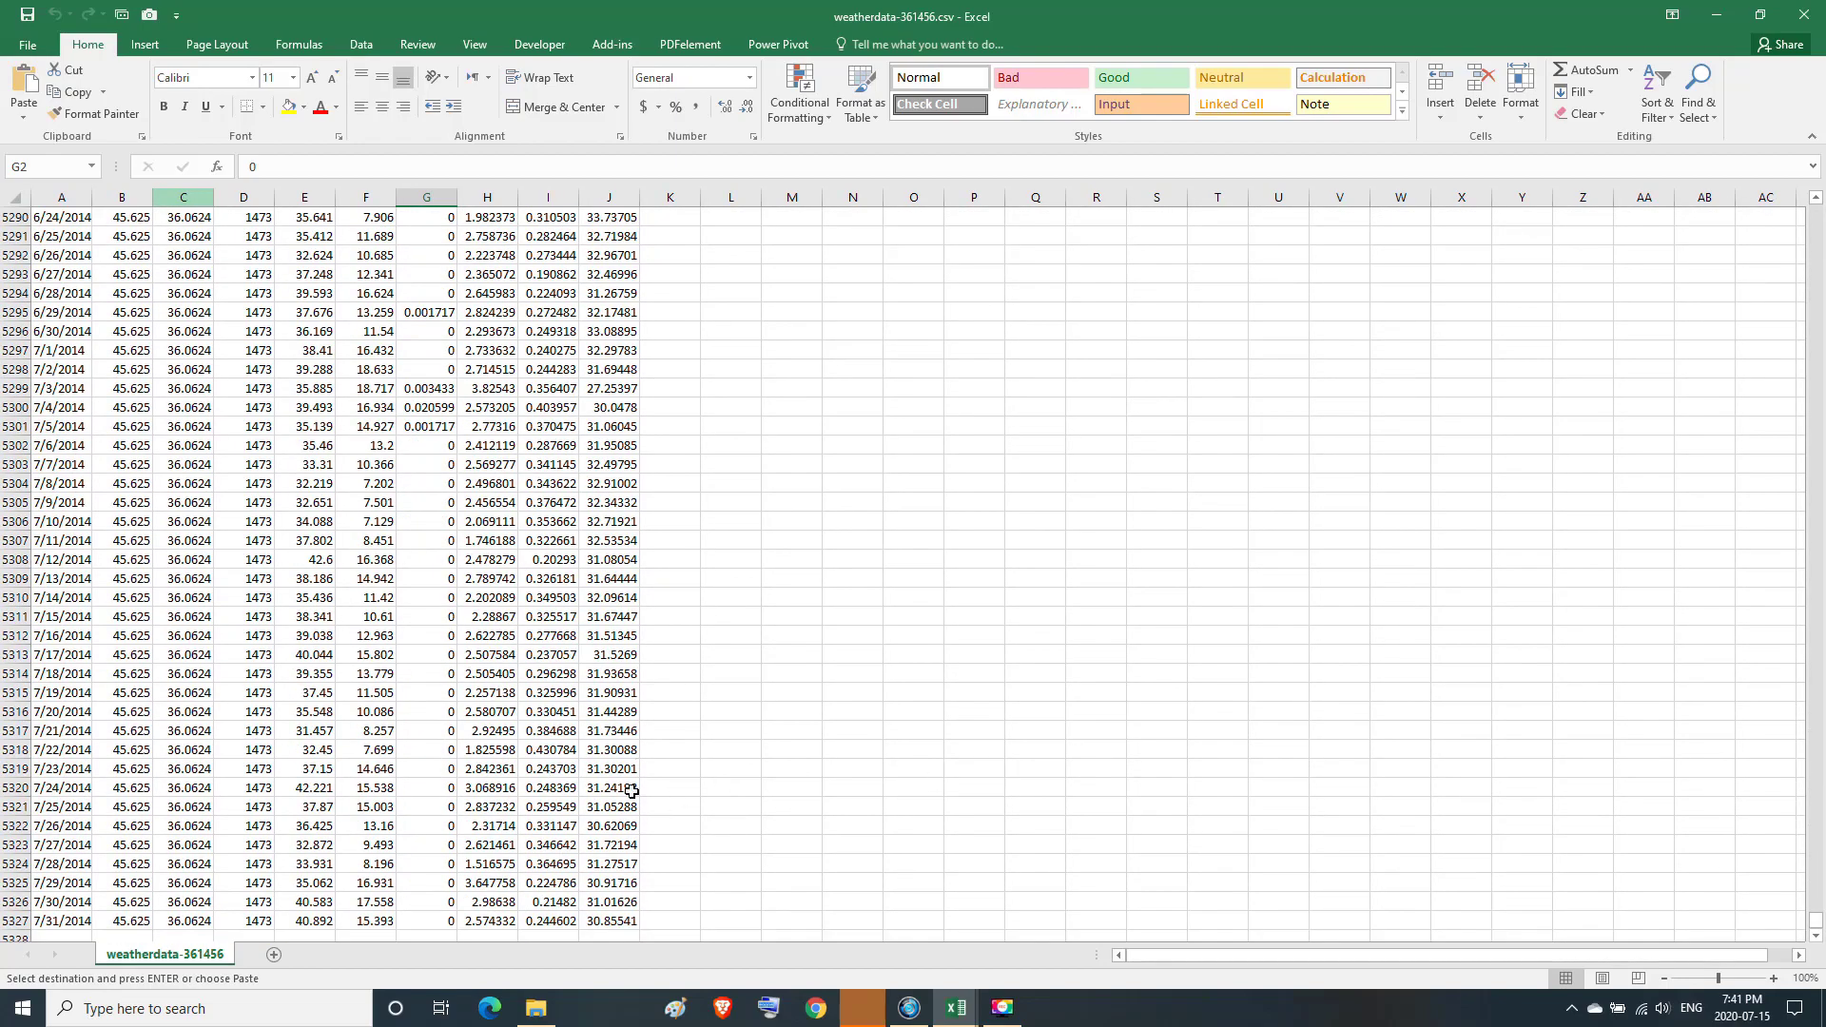
shift+click(415, 918)
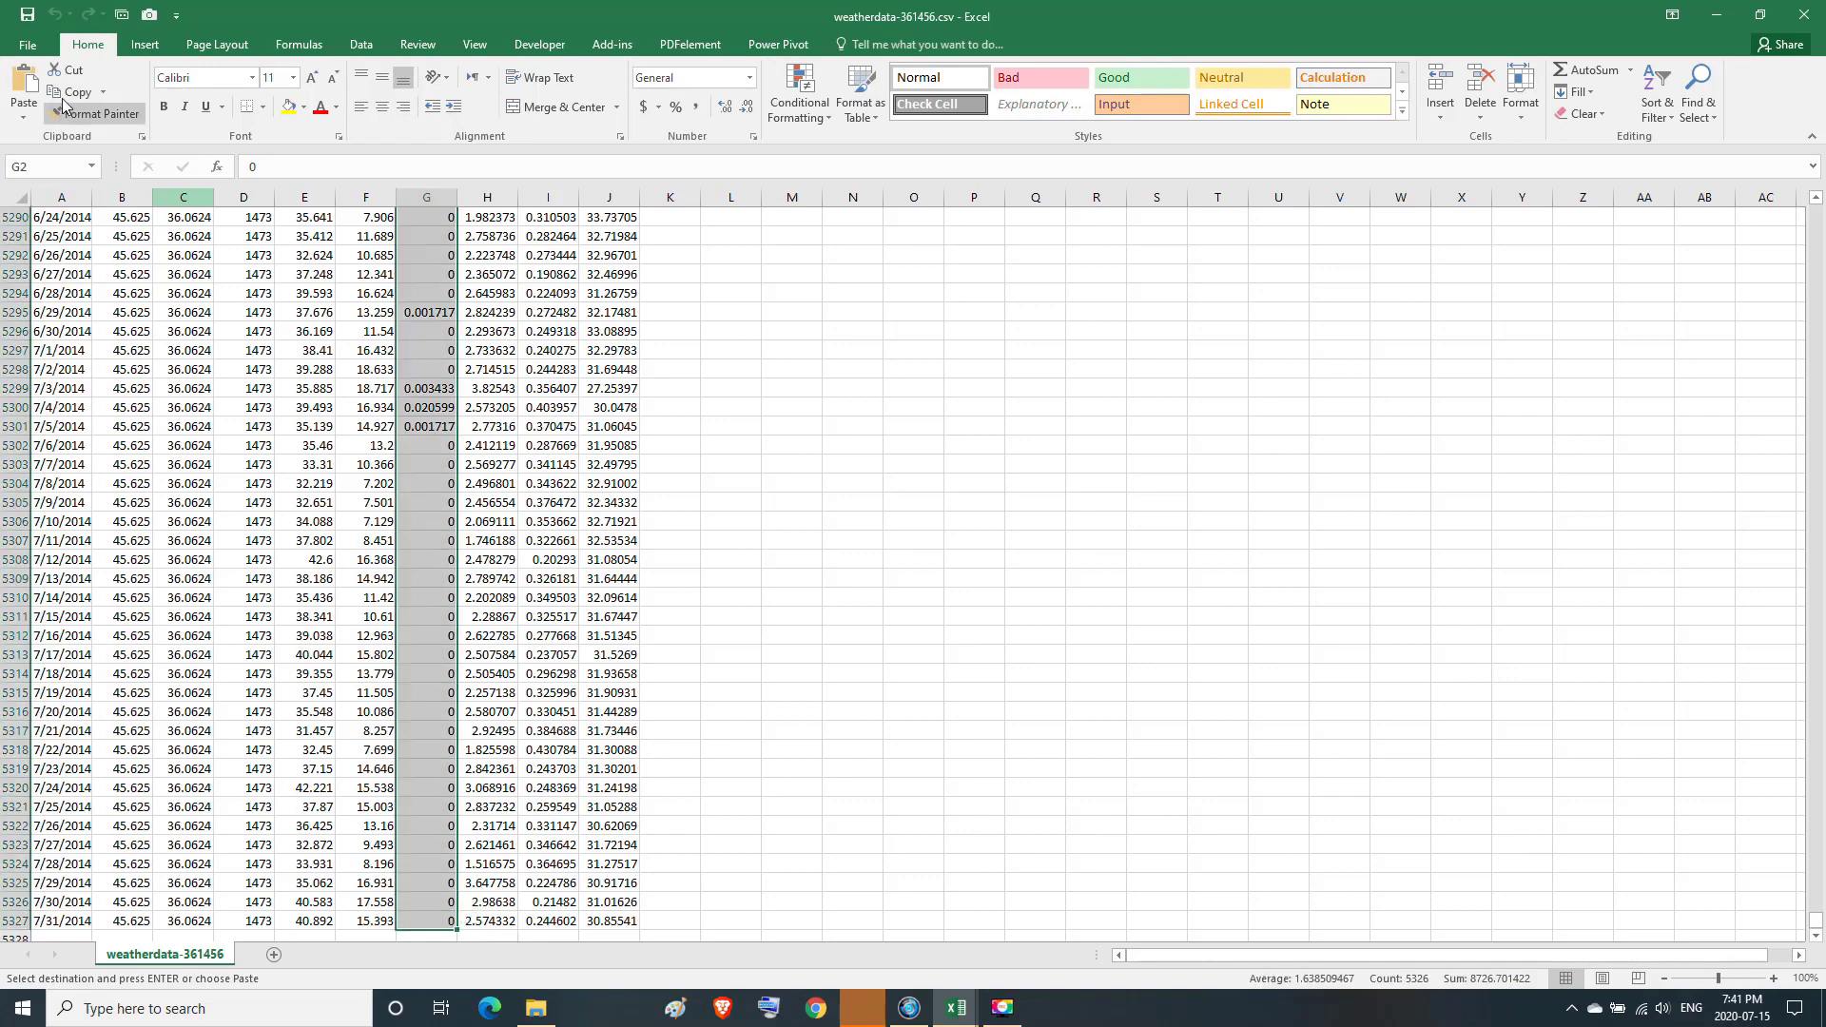
key(ctrl+BackSpace)
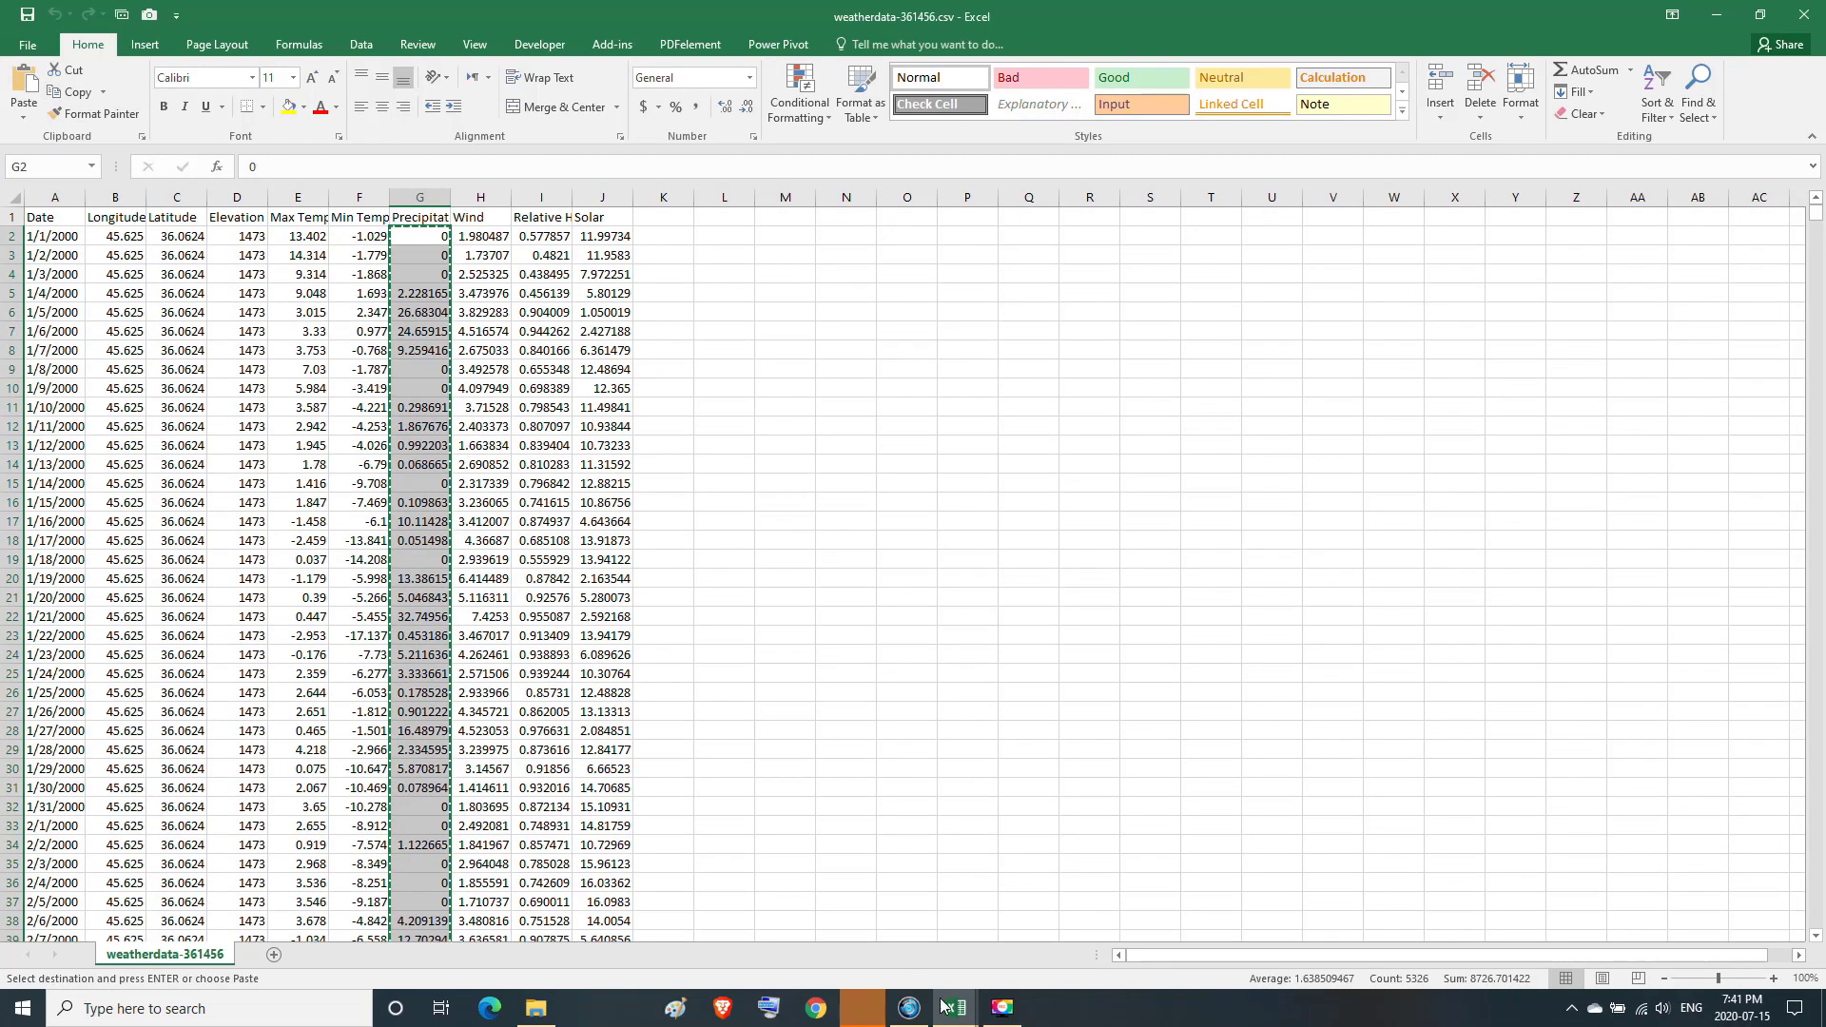
mouse_move(941, 1006)
click(856, 913)
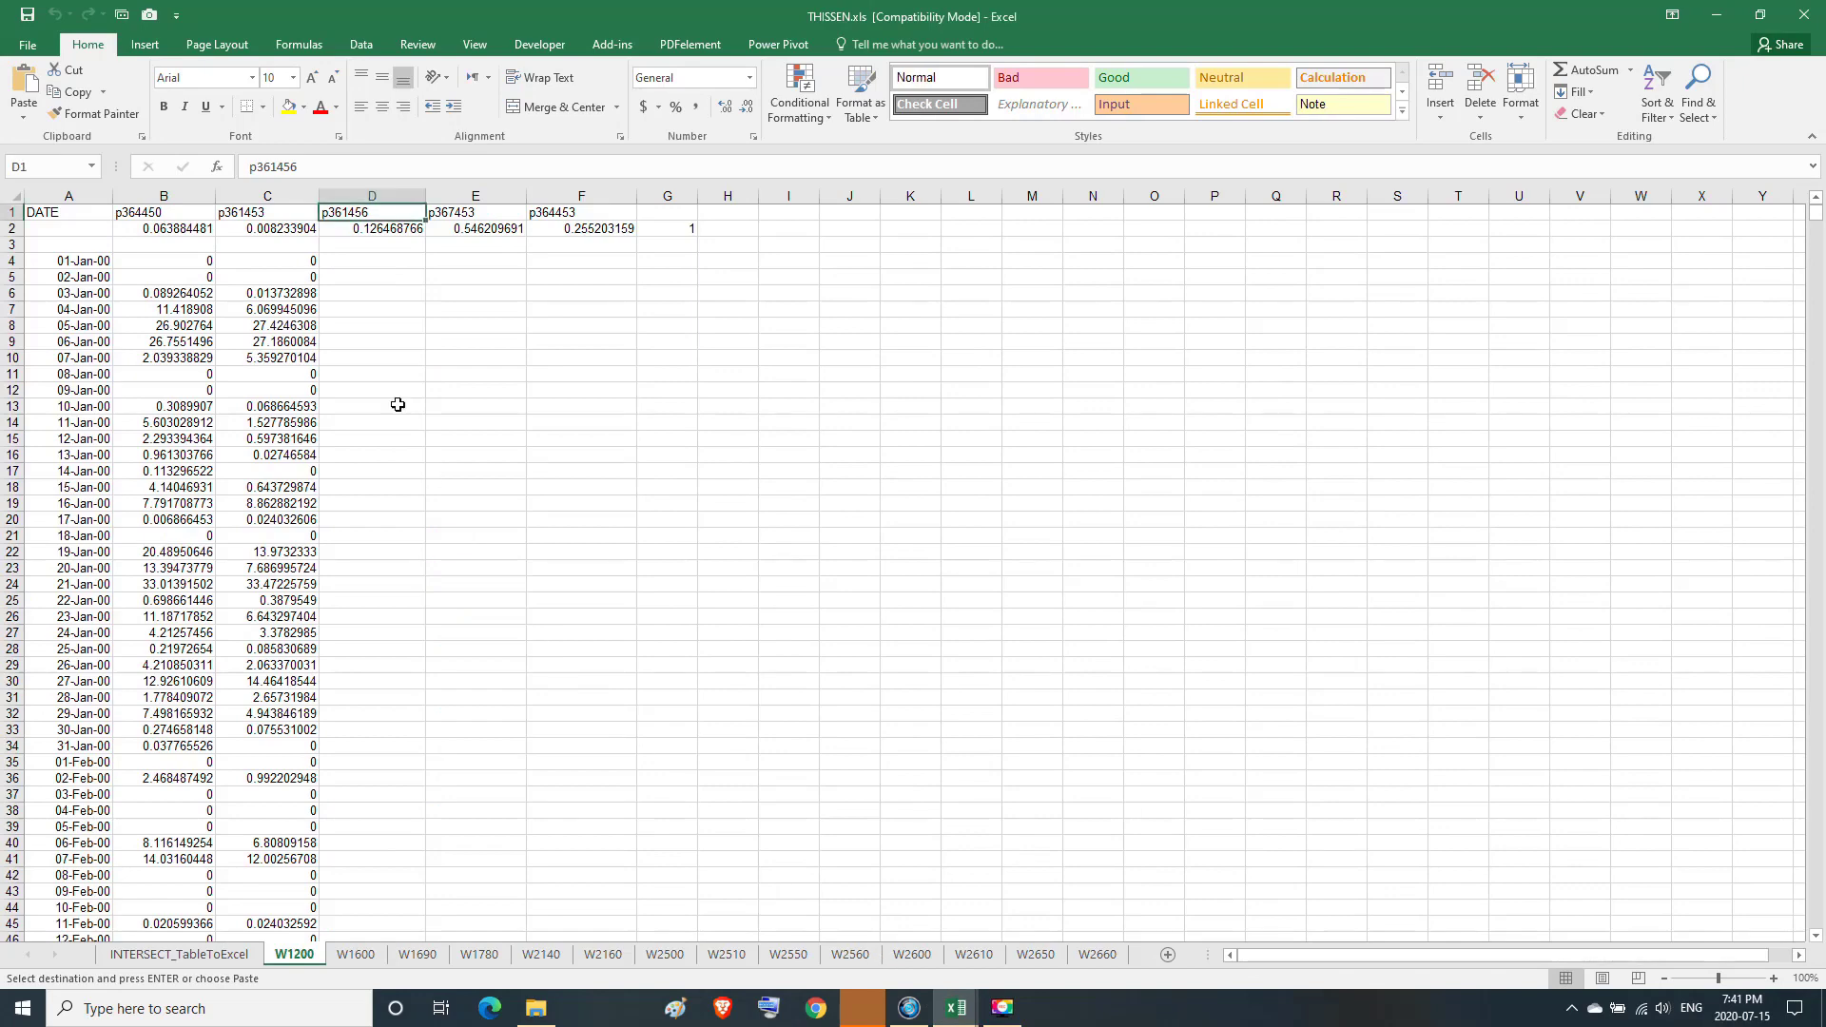
click(375, 265)
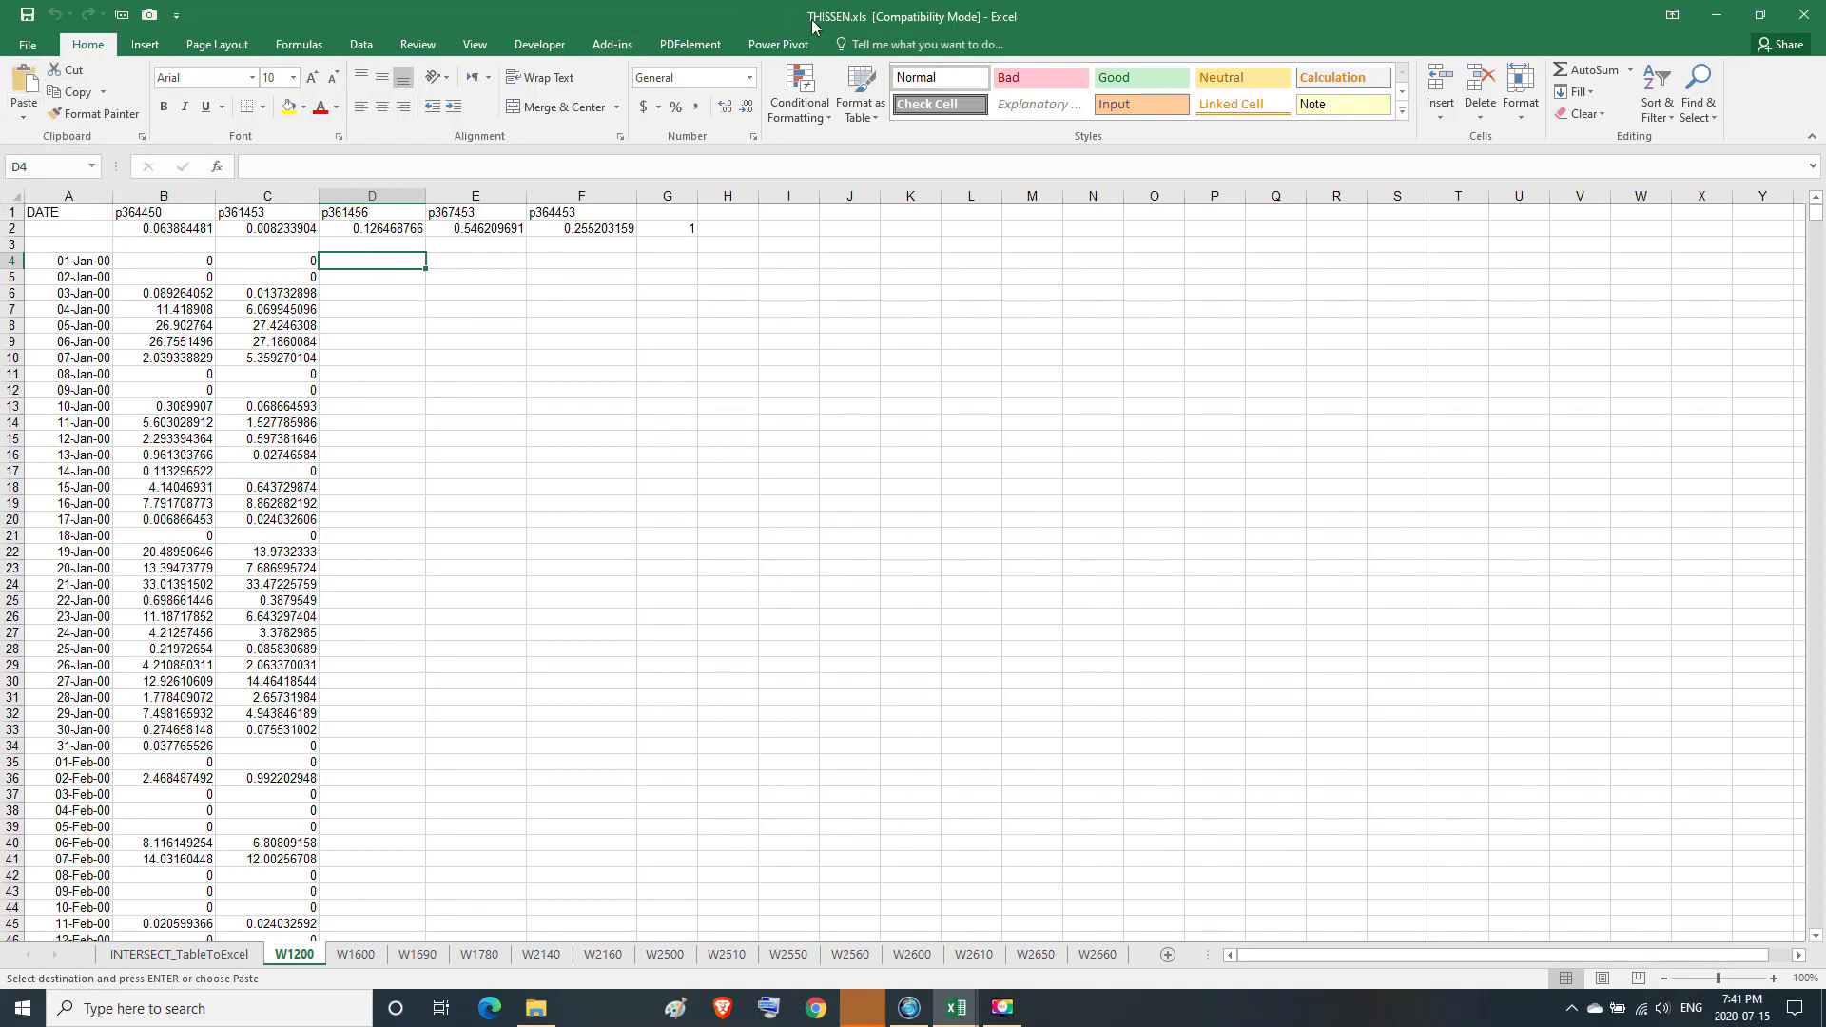
click(25, 75)
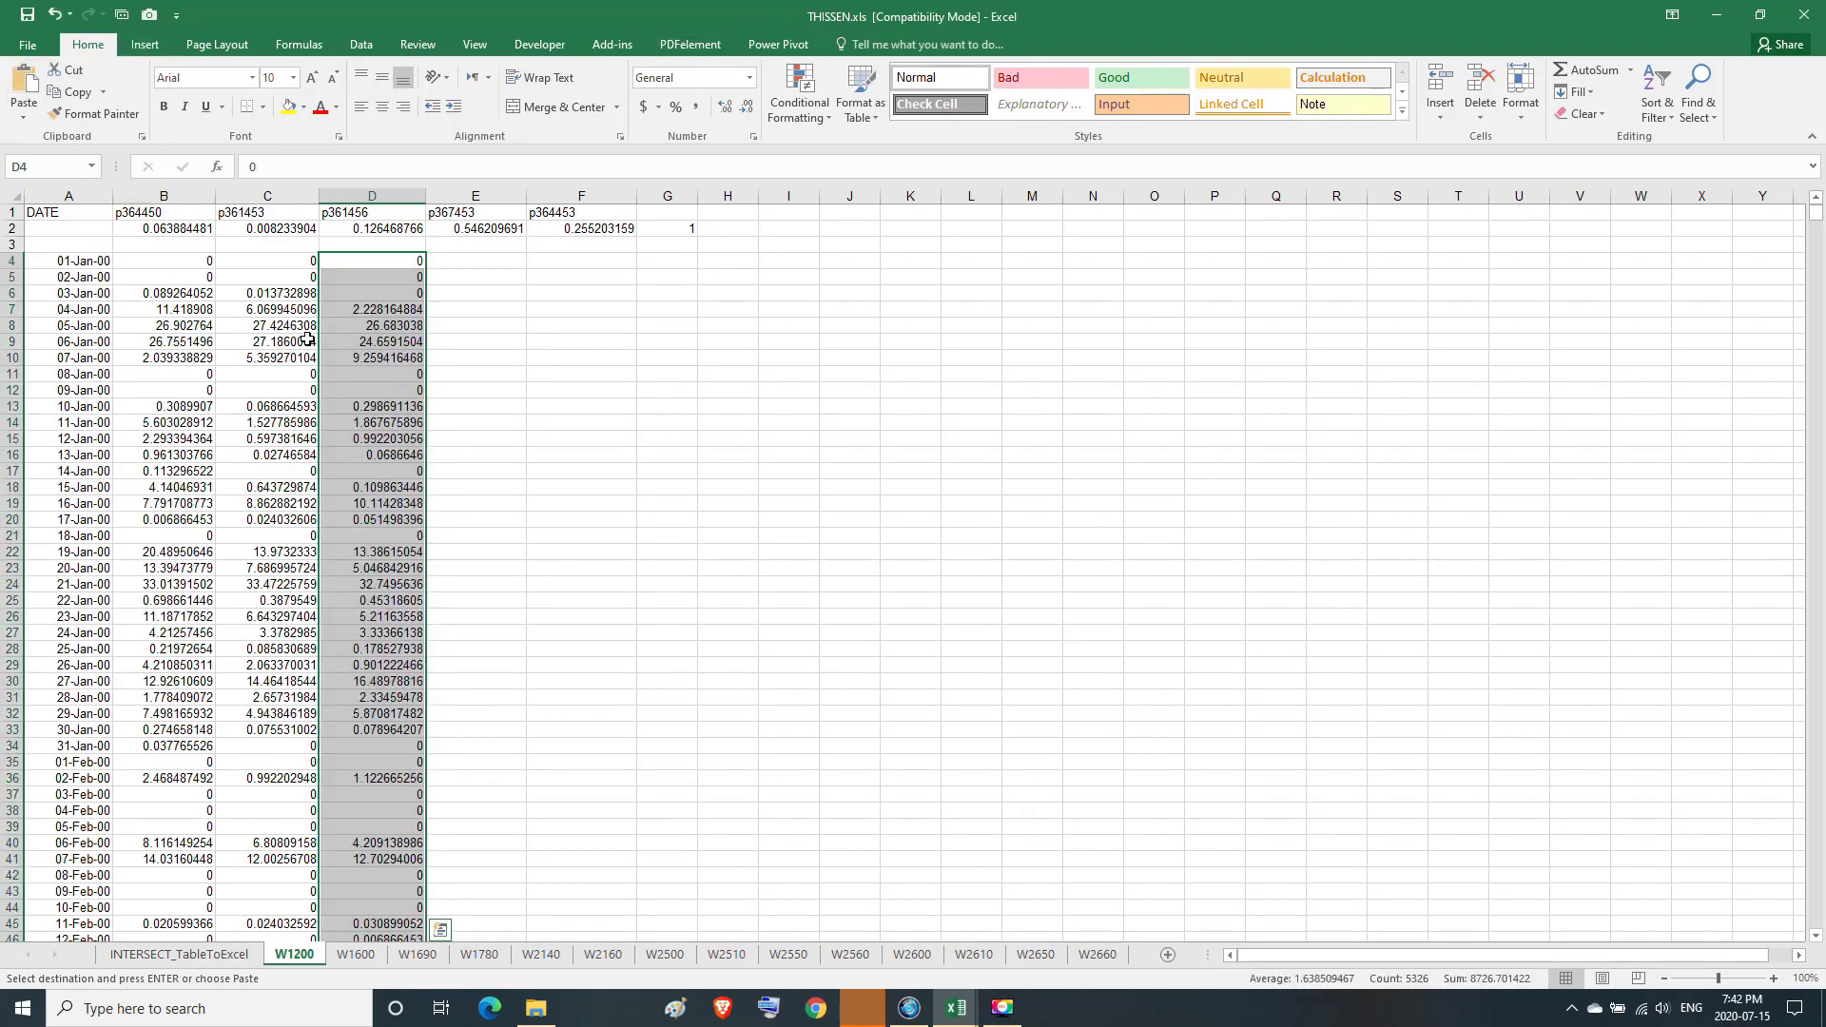
Copy the station name p367453 from E1 of W1200 and close weatherdata-361456.csv.
click(469, 211)
click(110, 95)
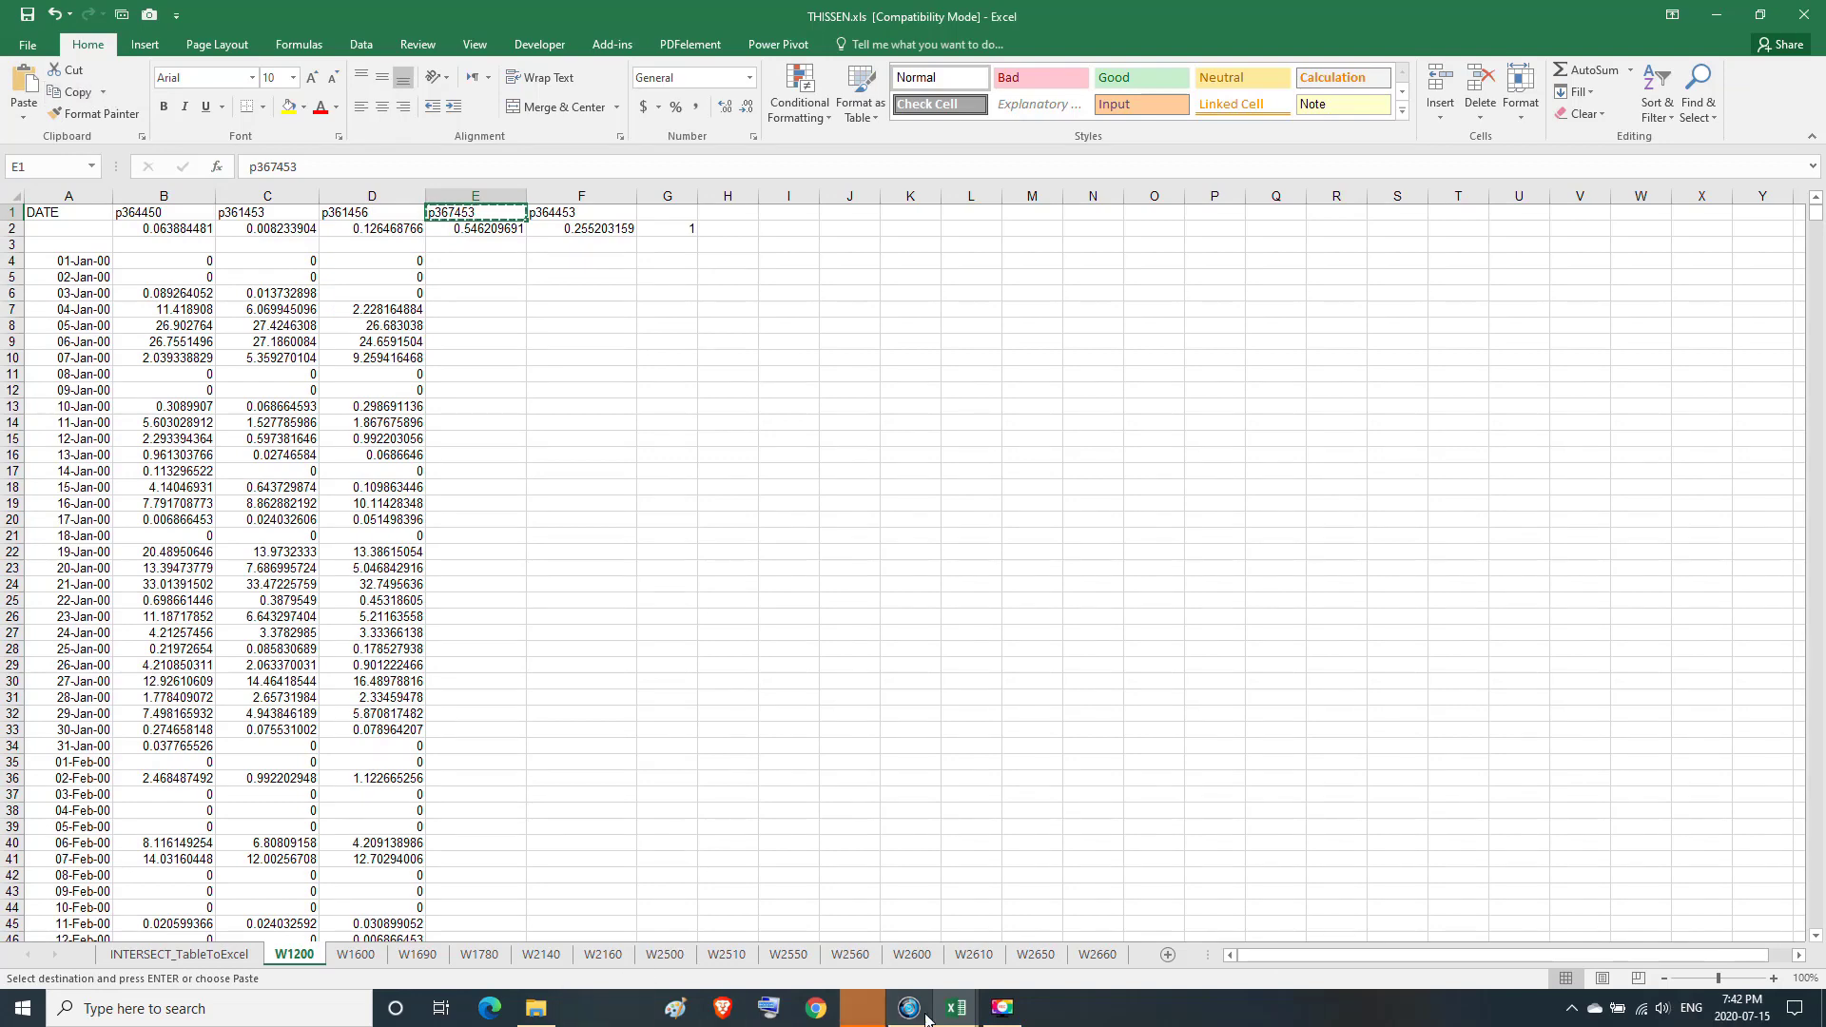
mouse_move(956, 1008)
click(1063, 914)
key(ctrl+space)
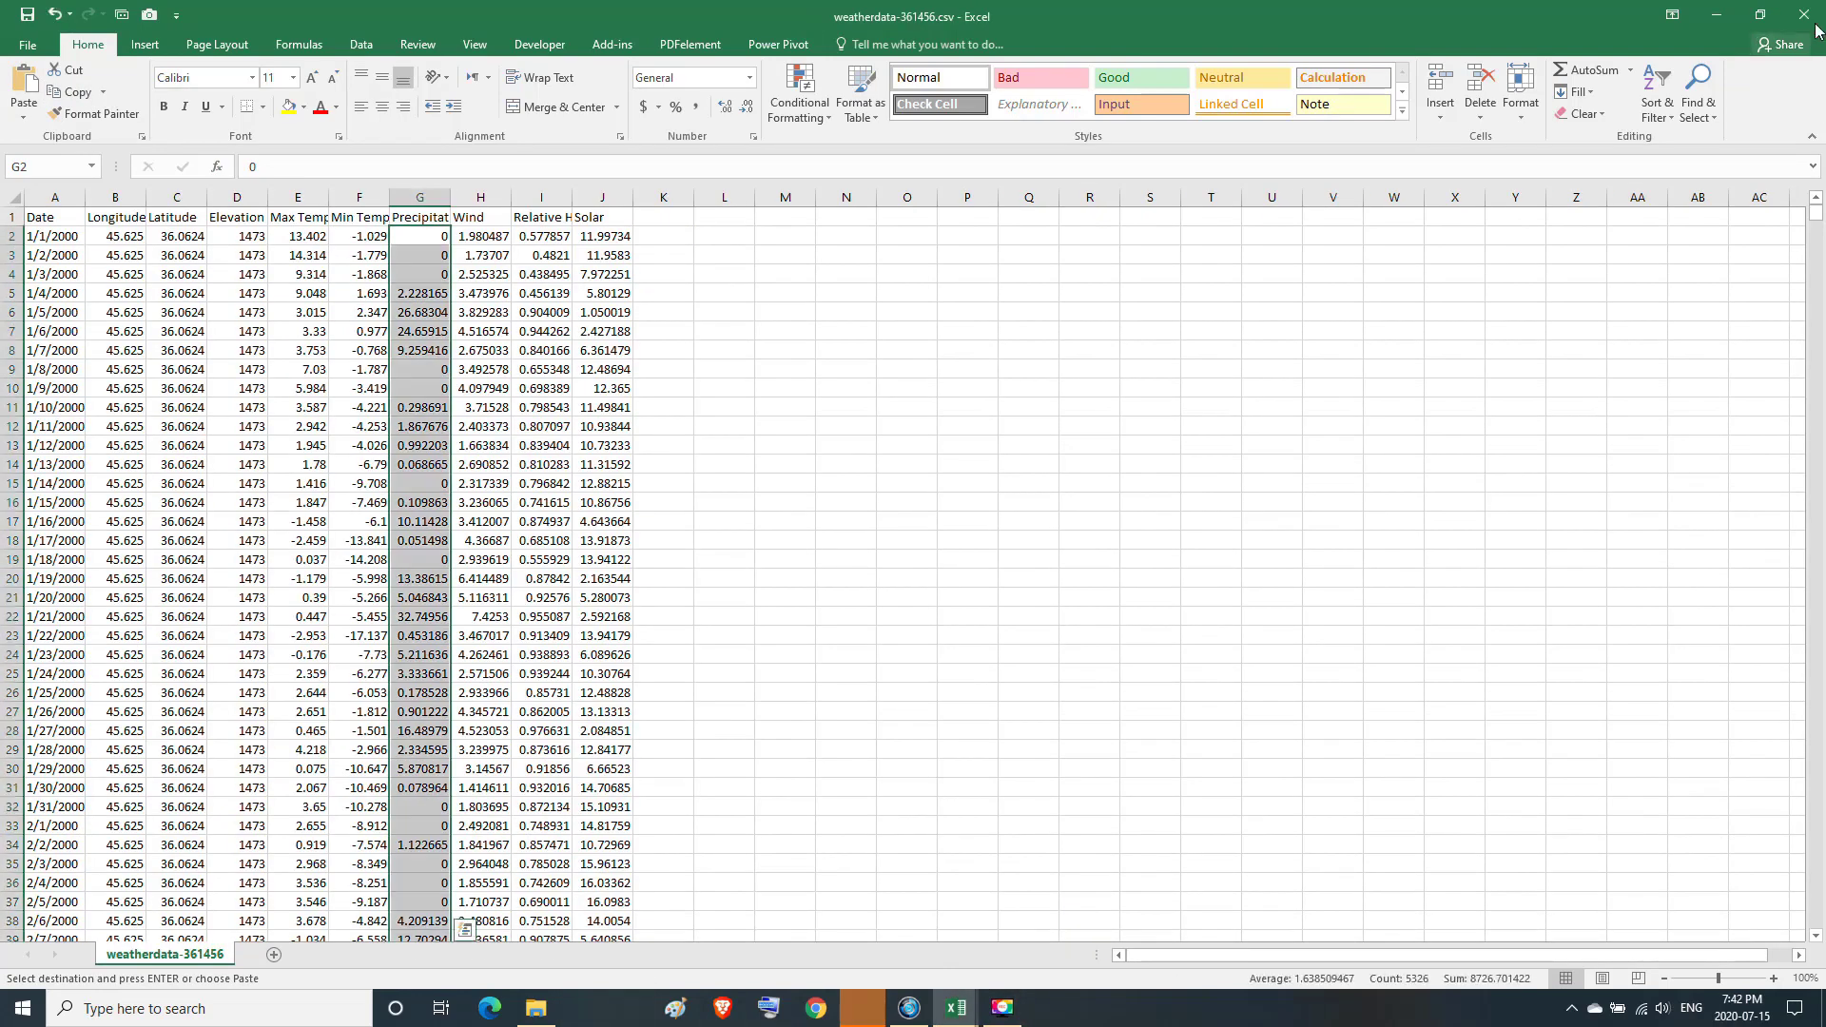
key(alt+Tab)
Switch to File Explorer, search the weather data folder for 367453 and open weatherdata-367453.csv.
click(545, 1019)
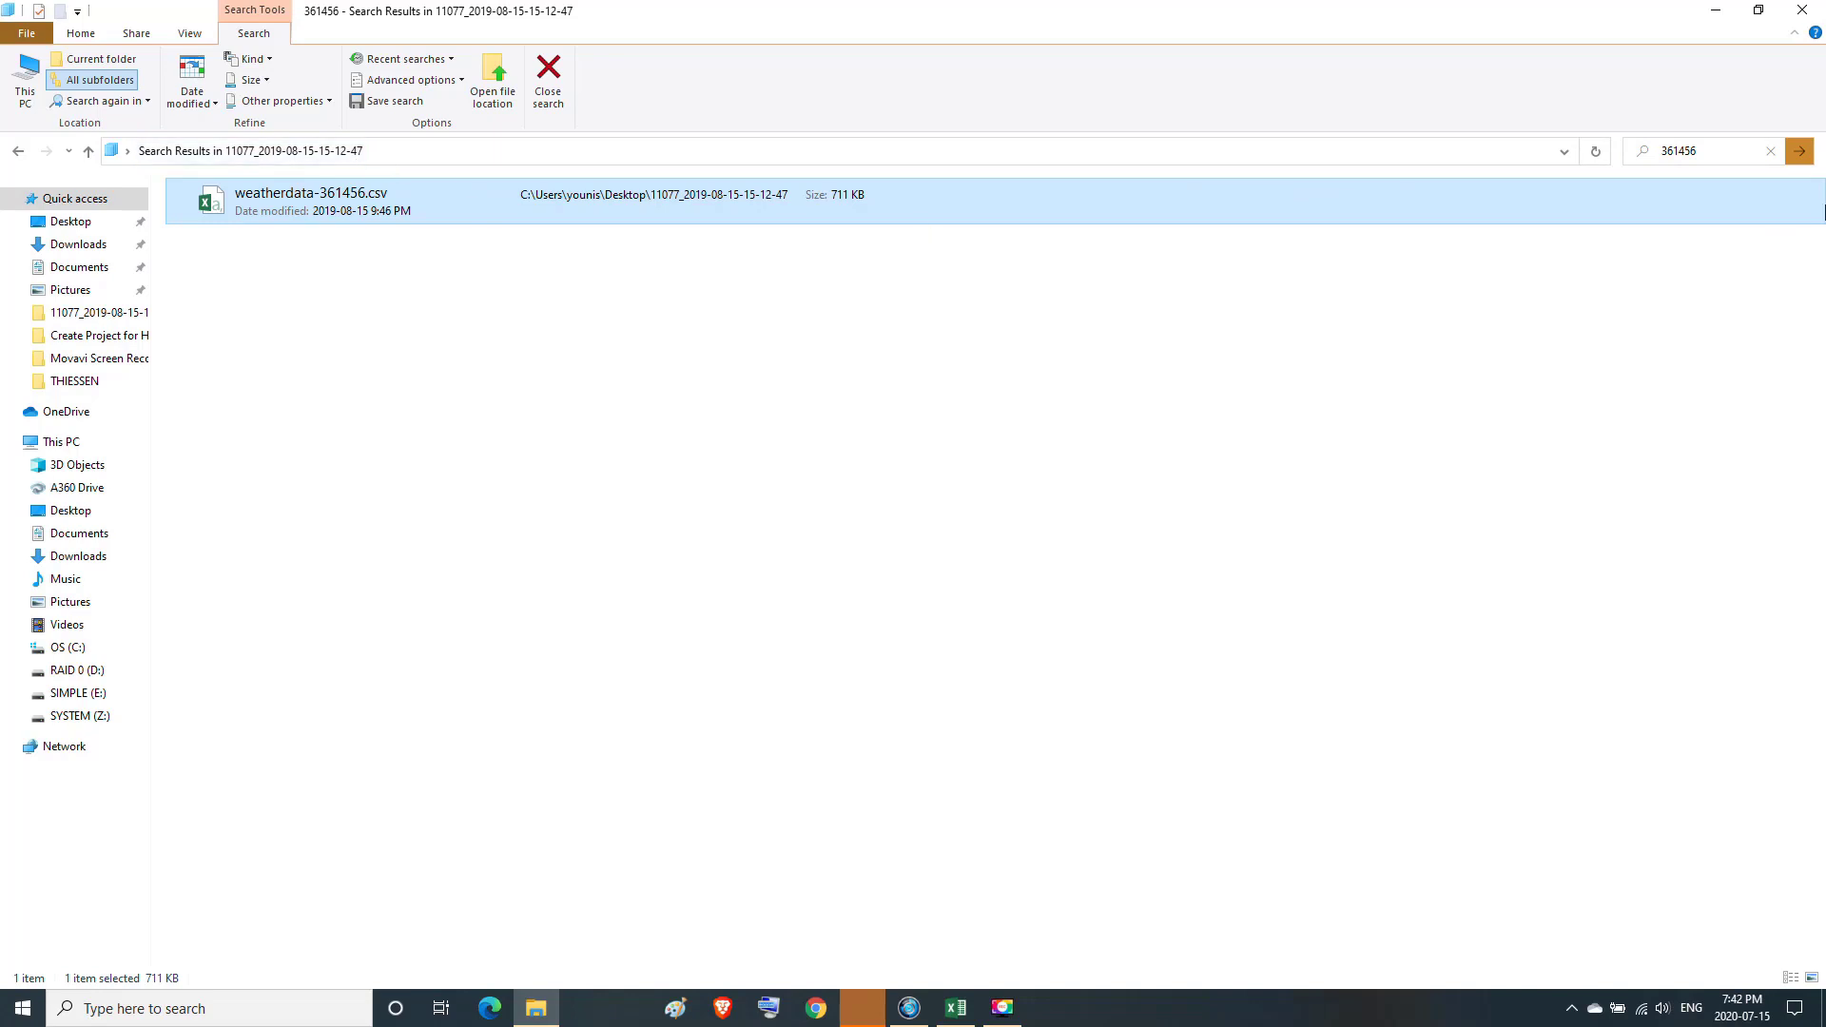
click(1687, 150)
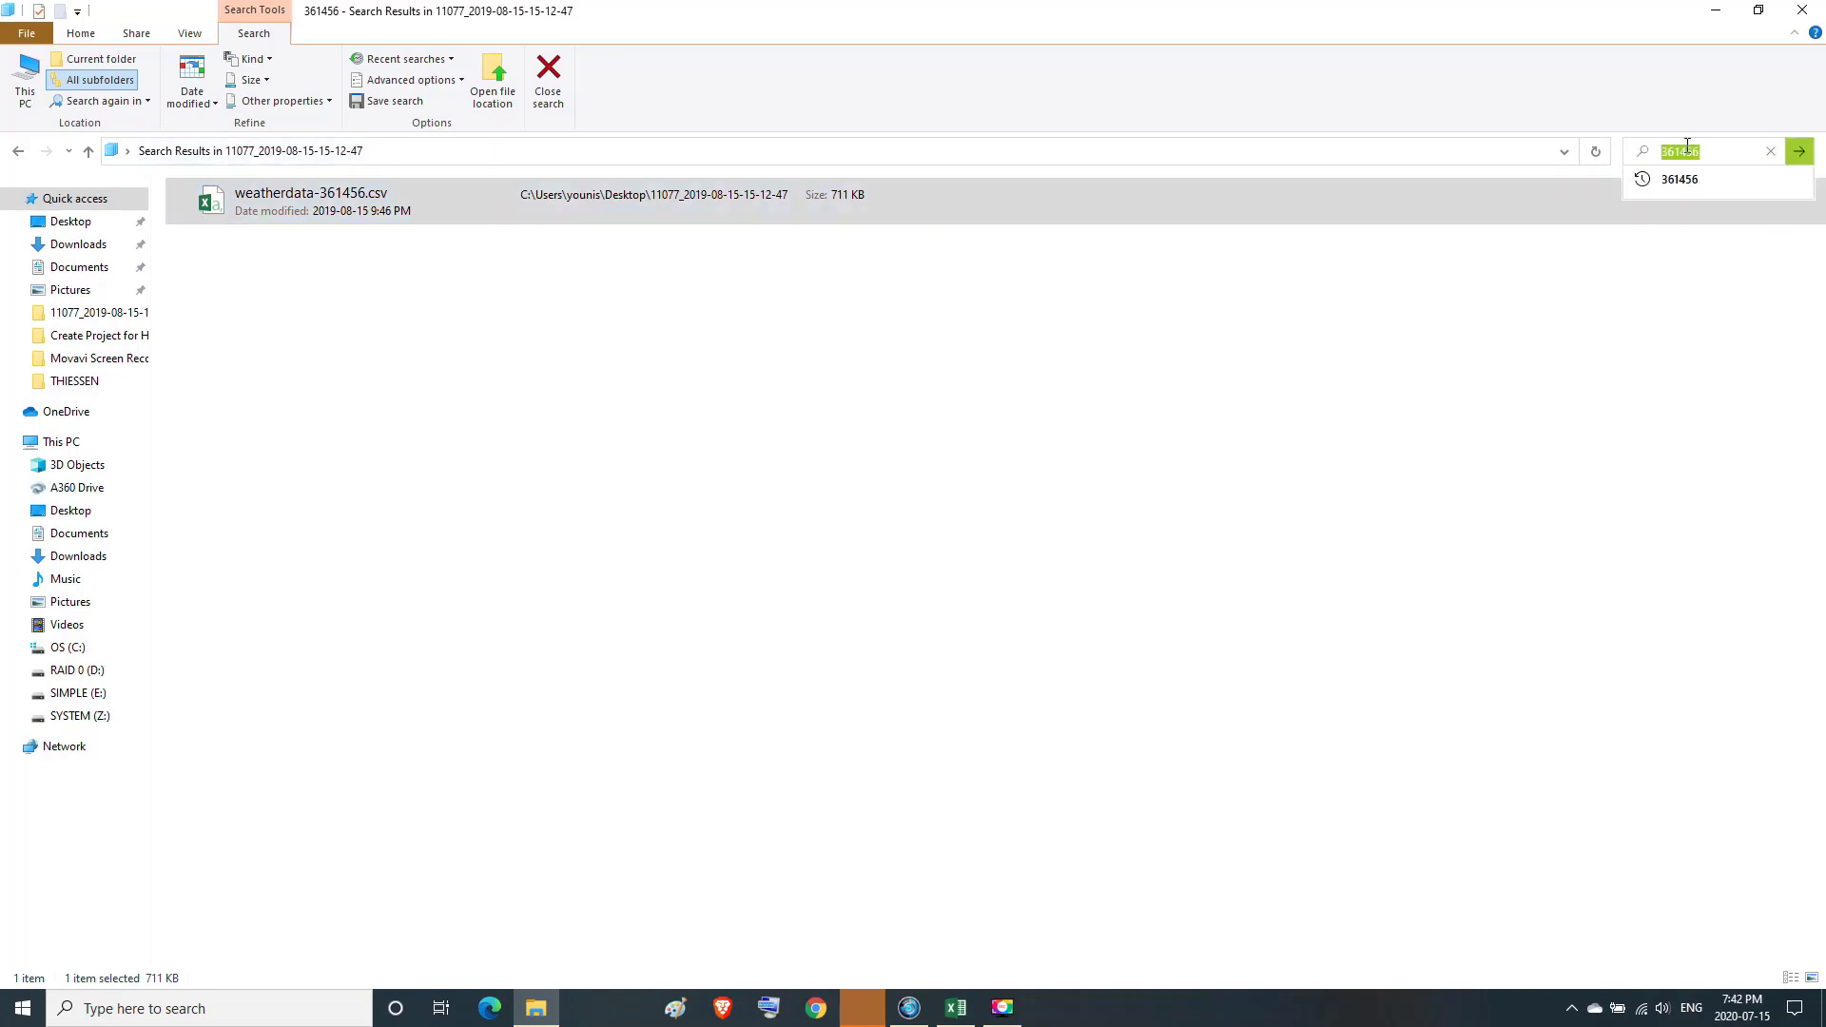
right_click(1686, 148)
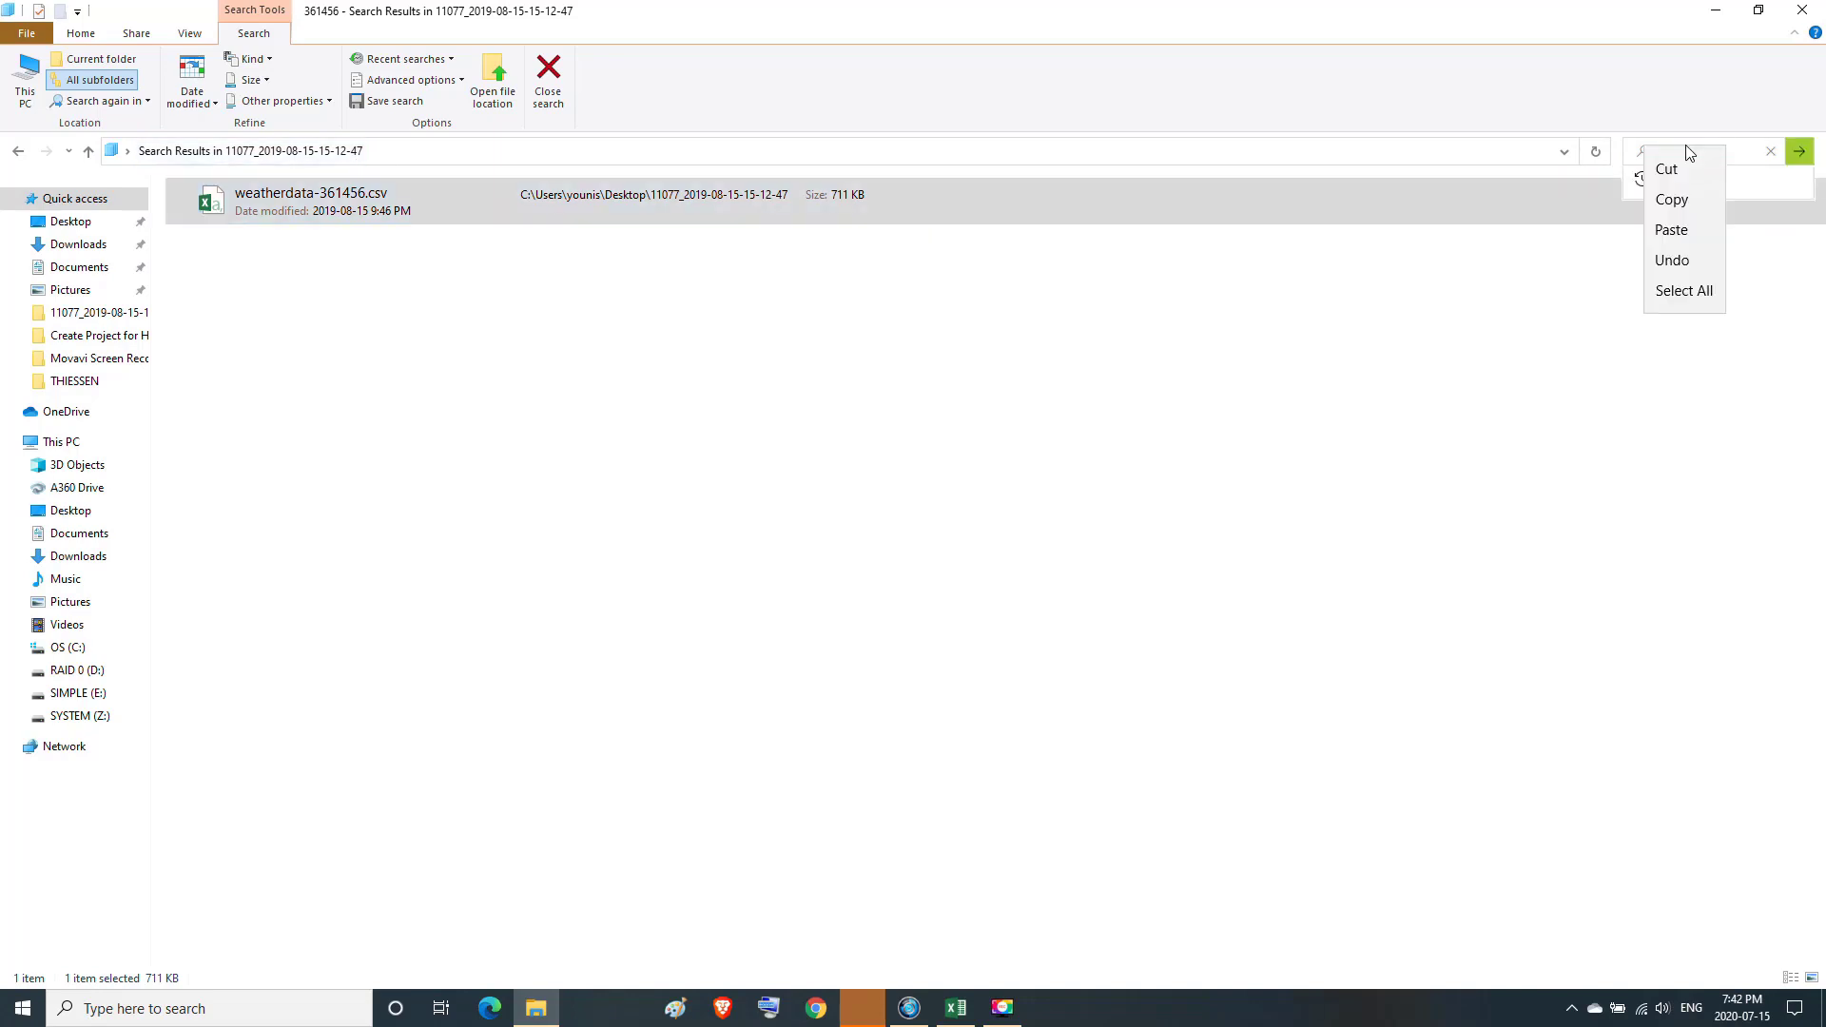
click(1670, 229)
key(Left)
key(Left)
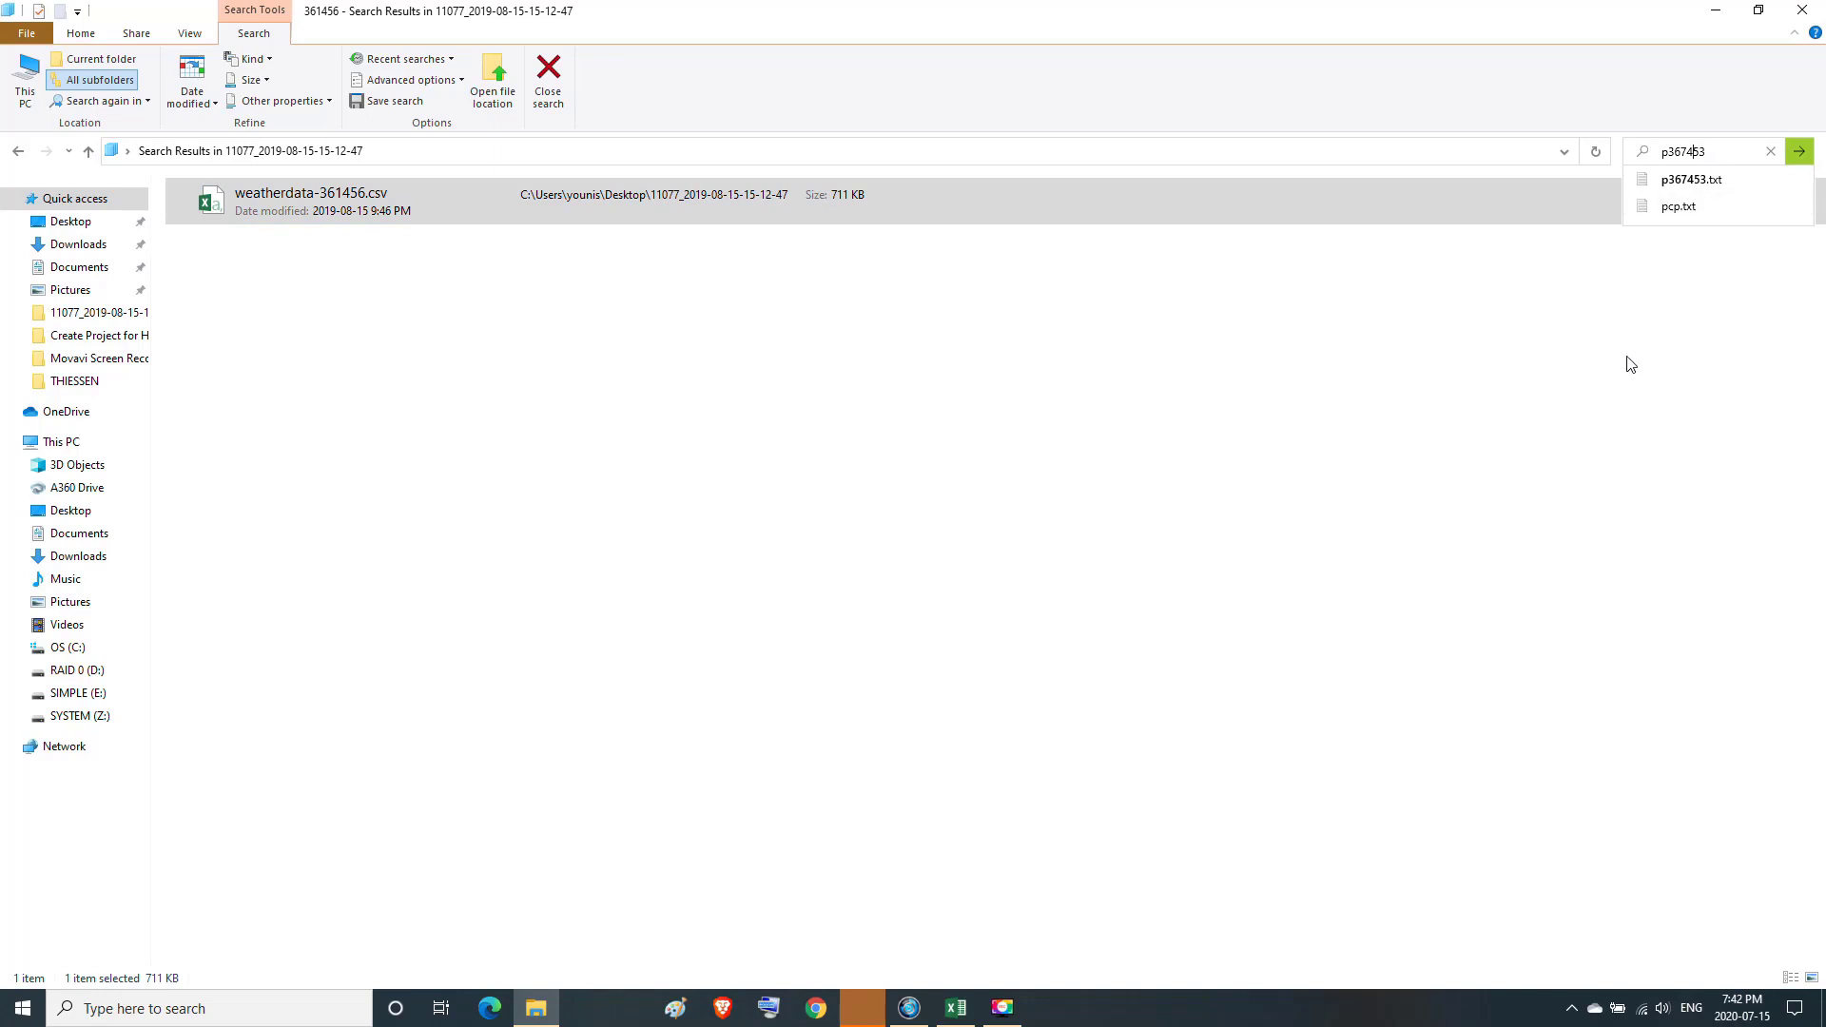
key(BackSpace)
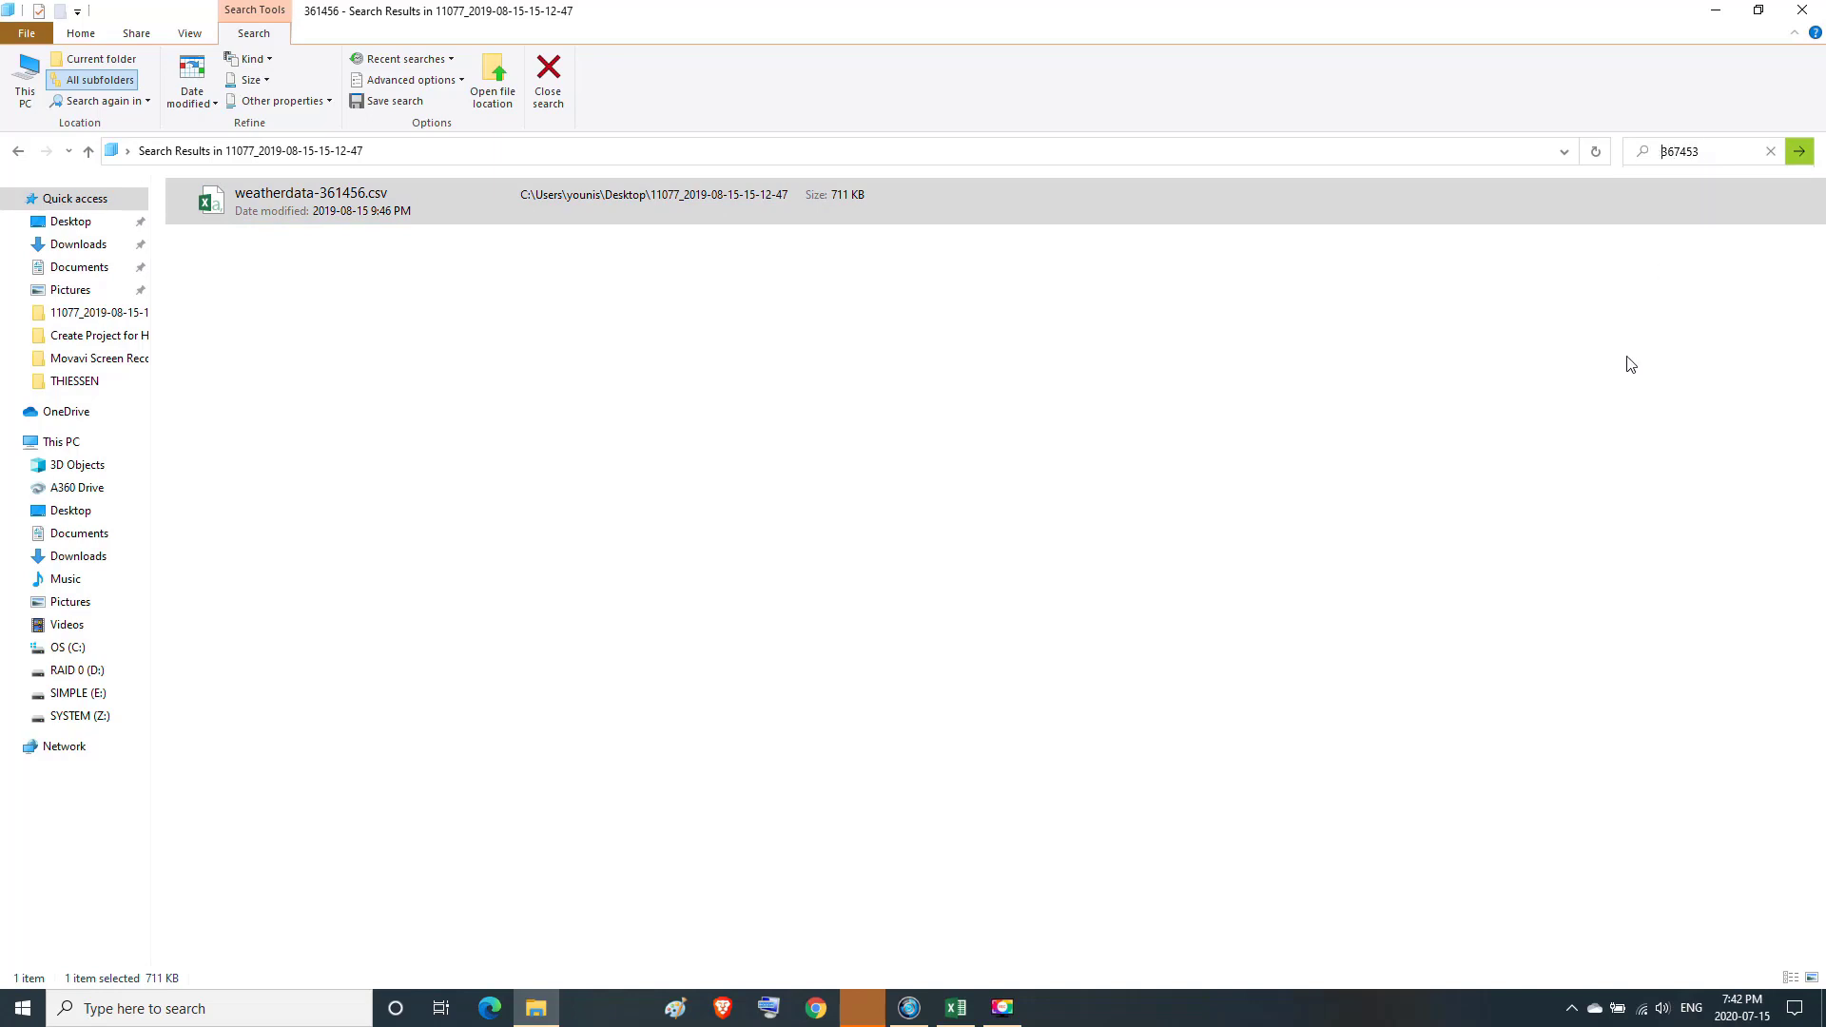
click(1799, 152)
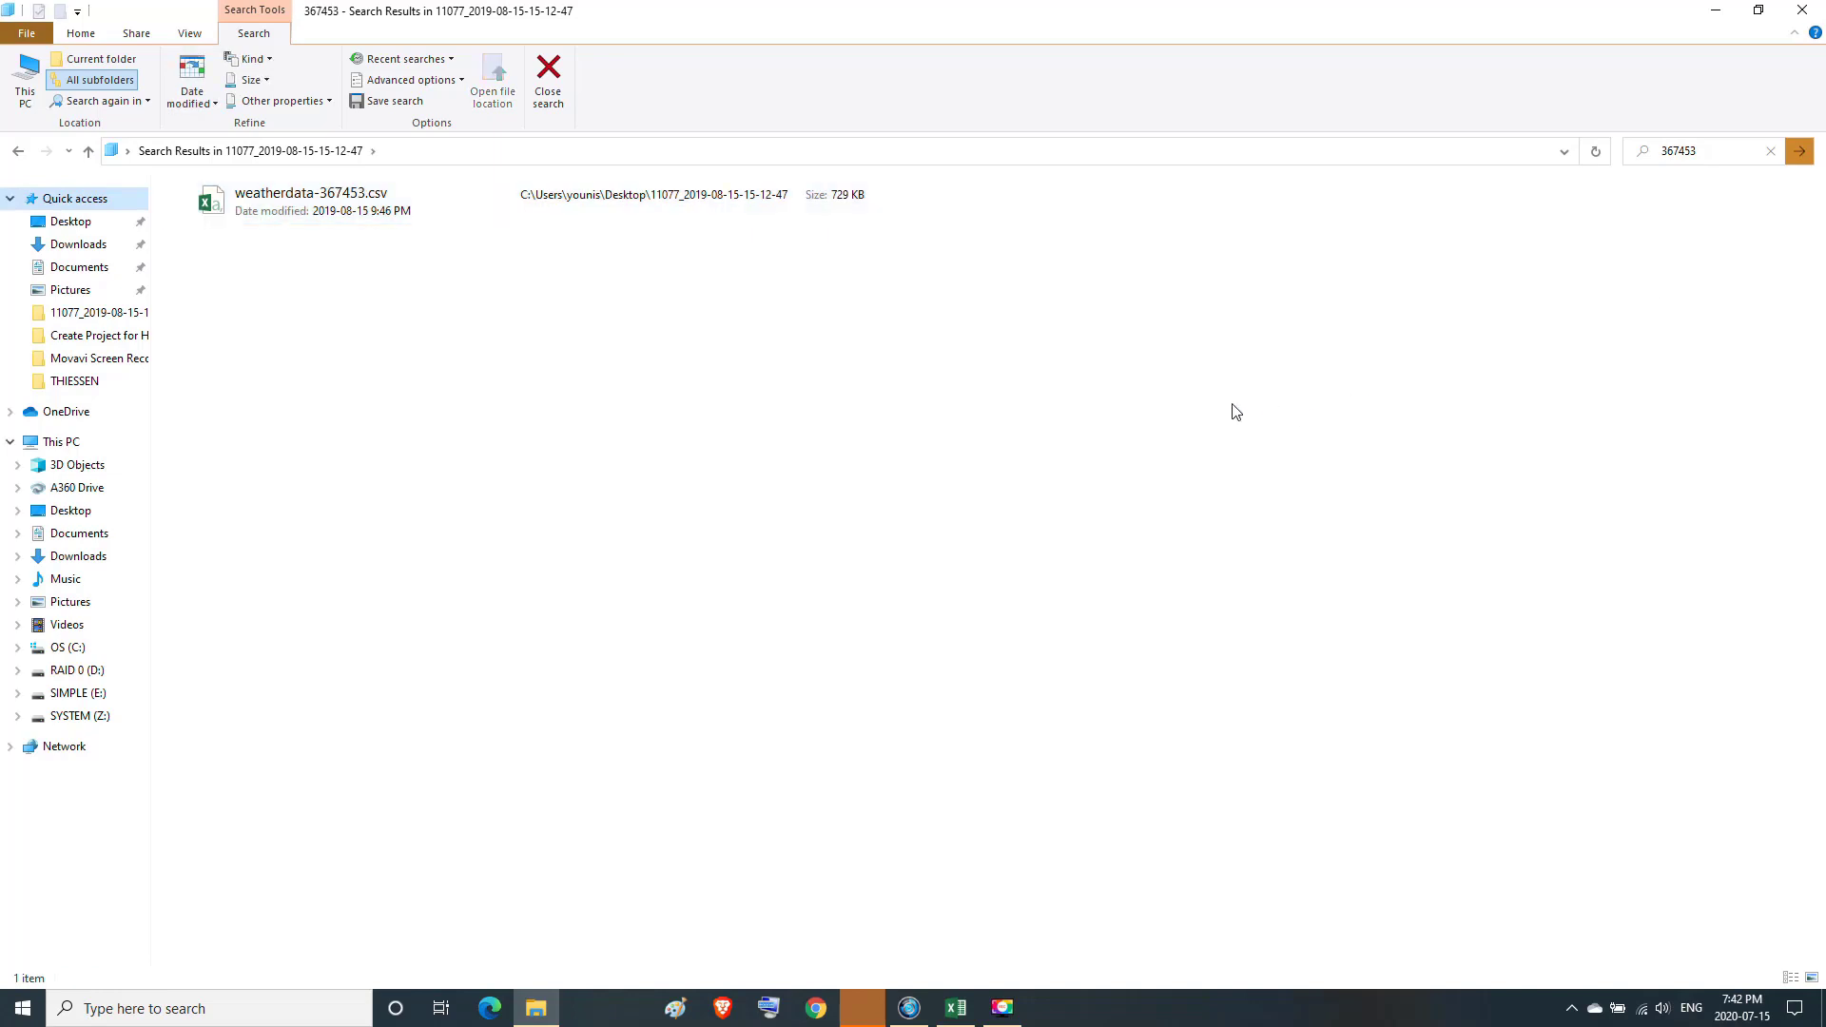
click(324, 200)
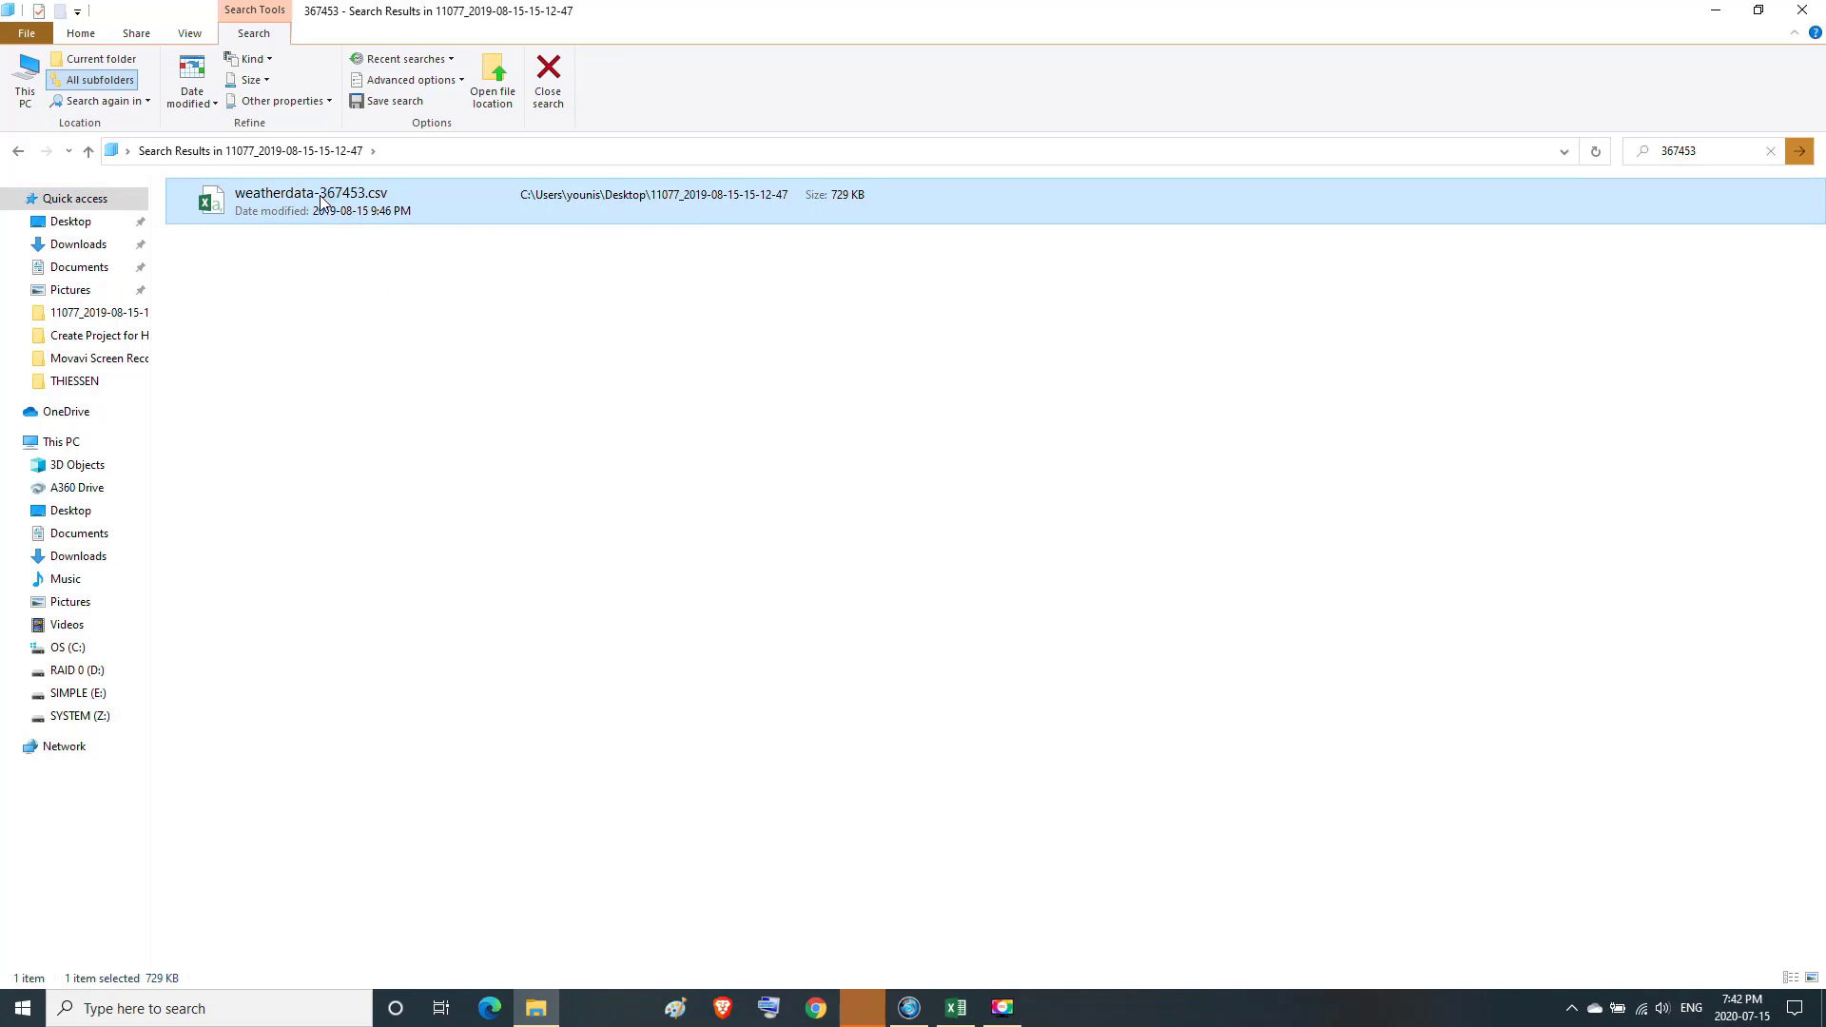
double_click(321, 200)
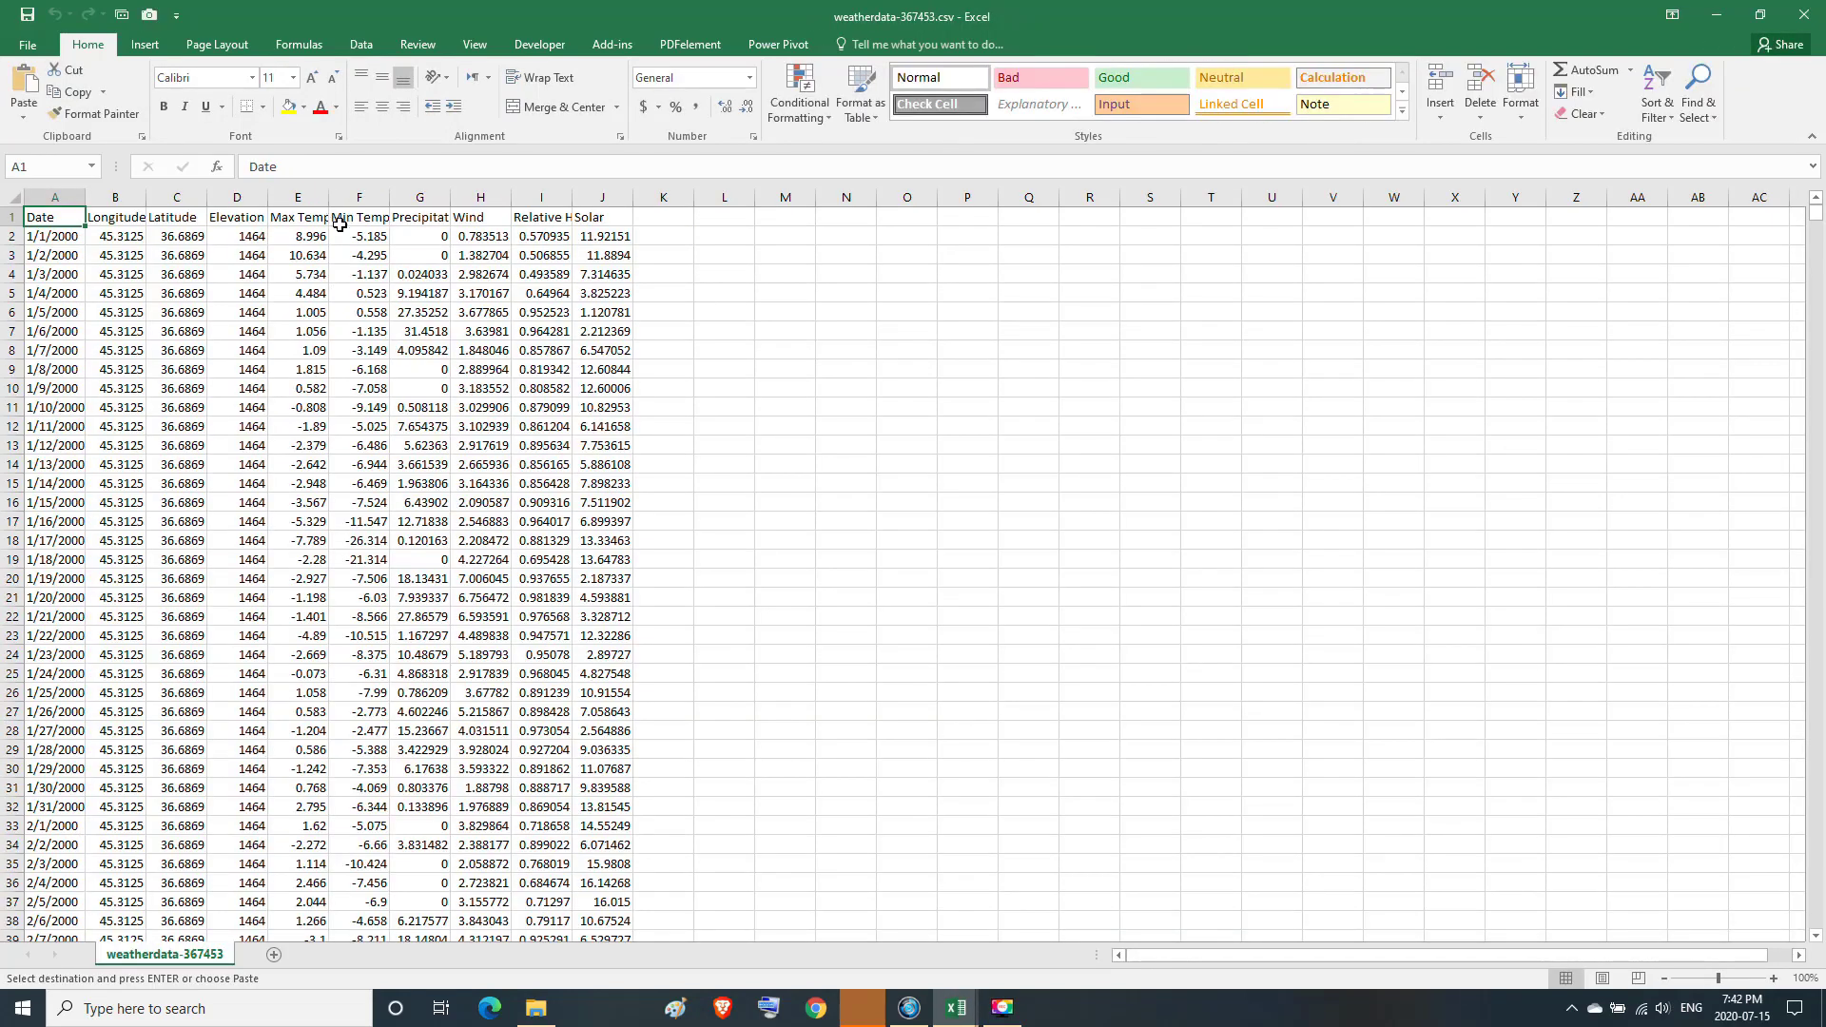
Copy the precipitation values G2:G5327 from weatherdata-367453.csv into the p367453 column of W1200 in THISSEN.xls, starting at E4.
click(440, 214)
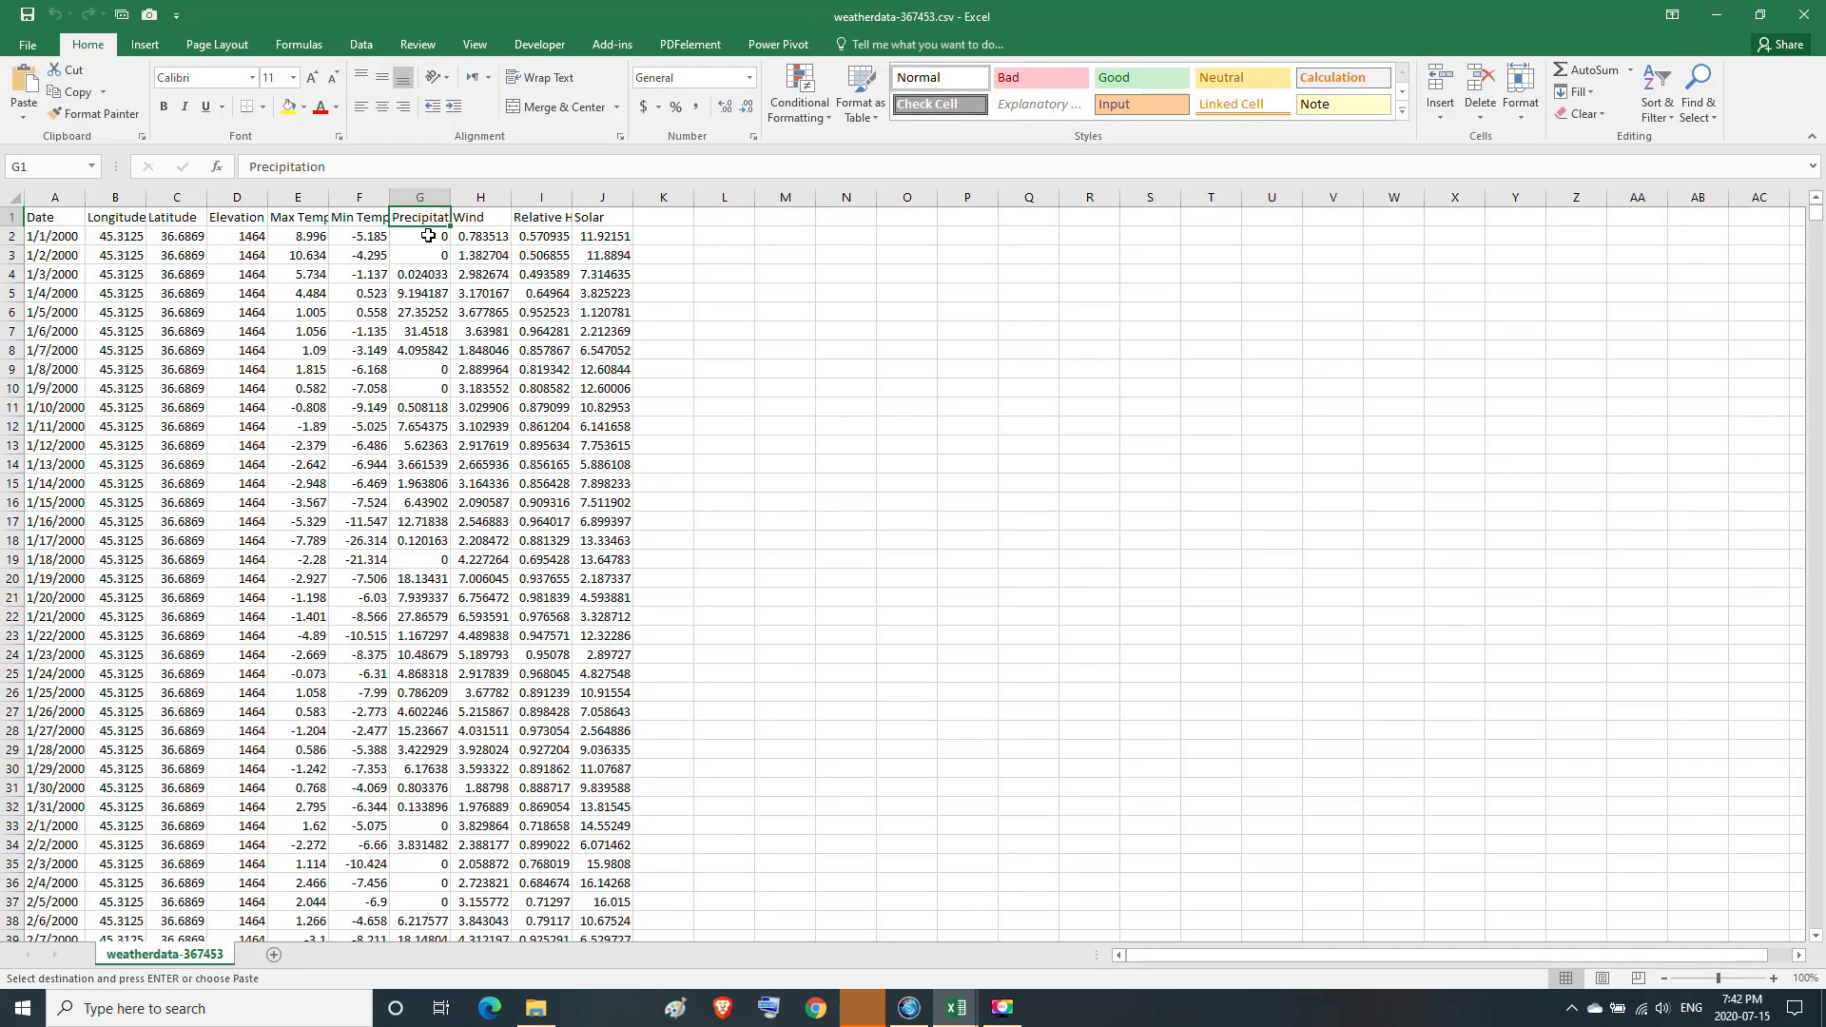
click(432, 238)
drag(1815, 235, 1818, 932)
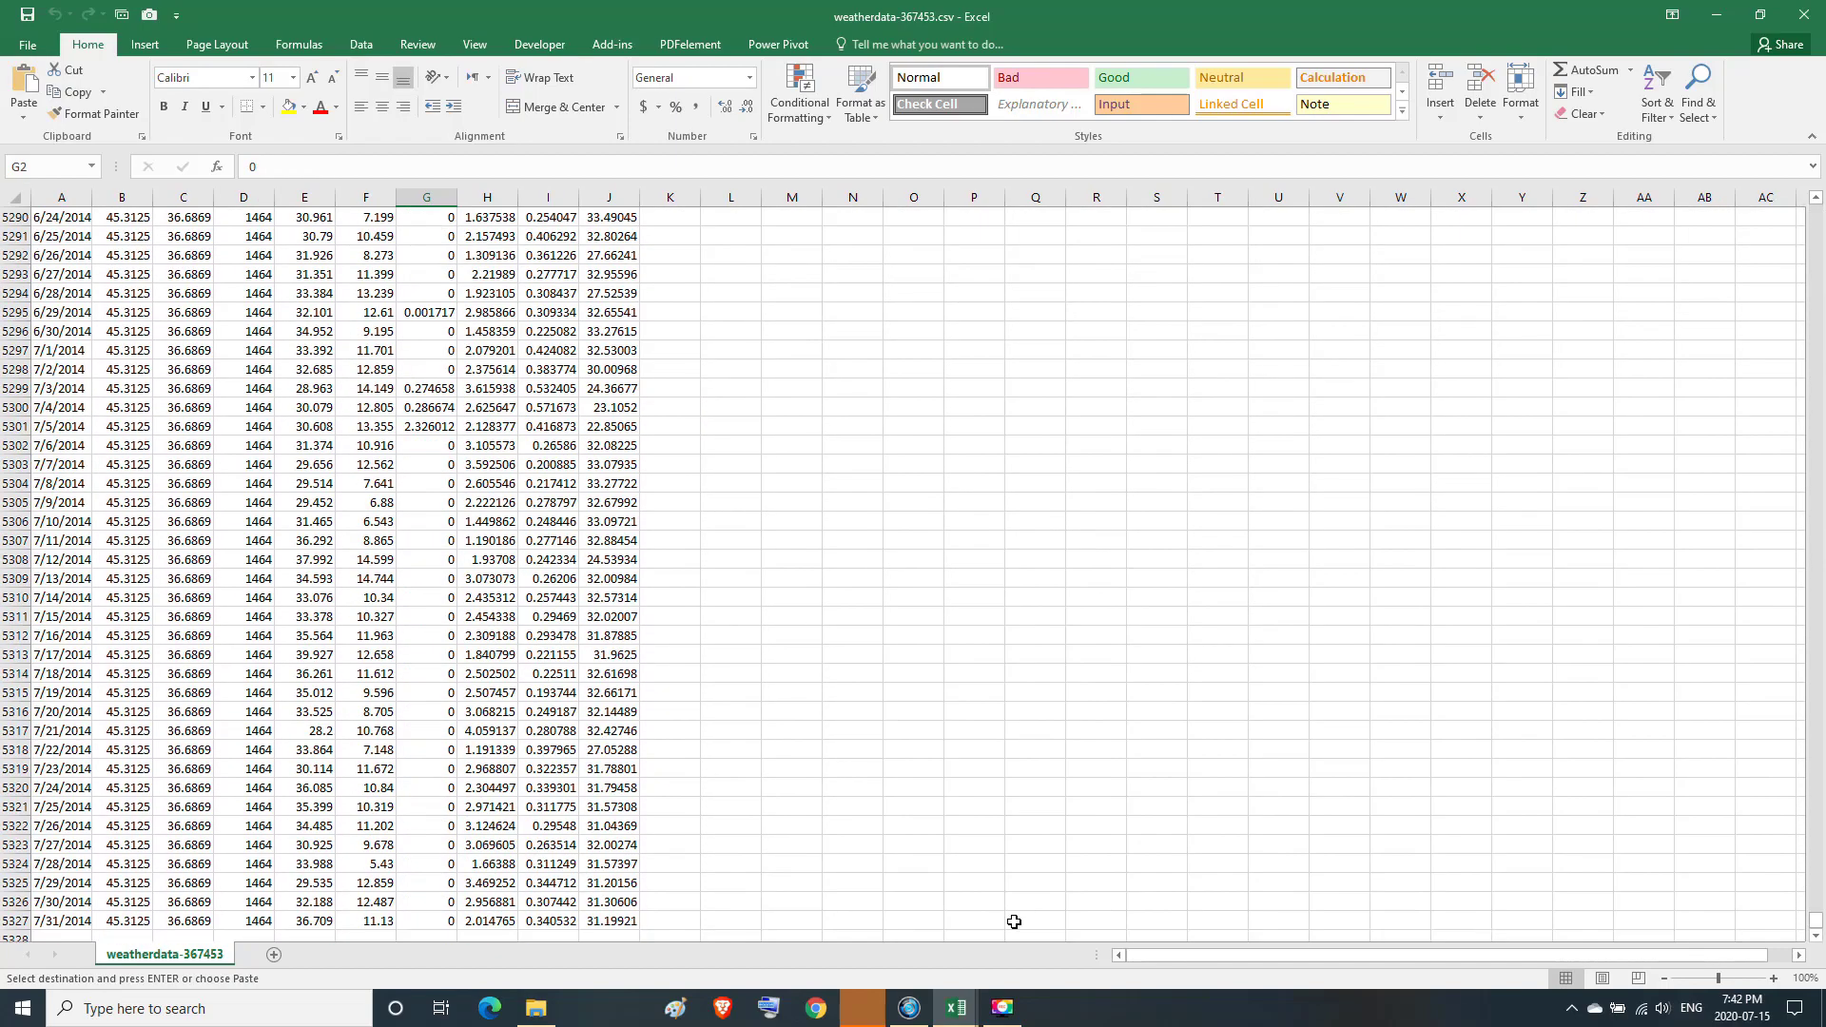
shift+click(440, 921)
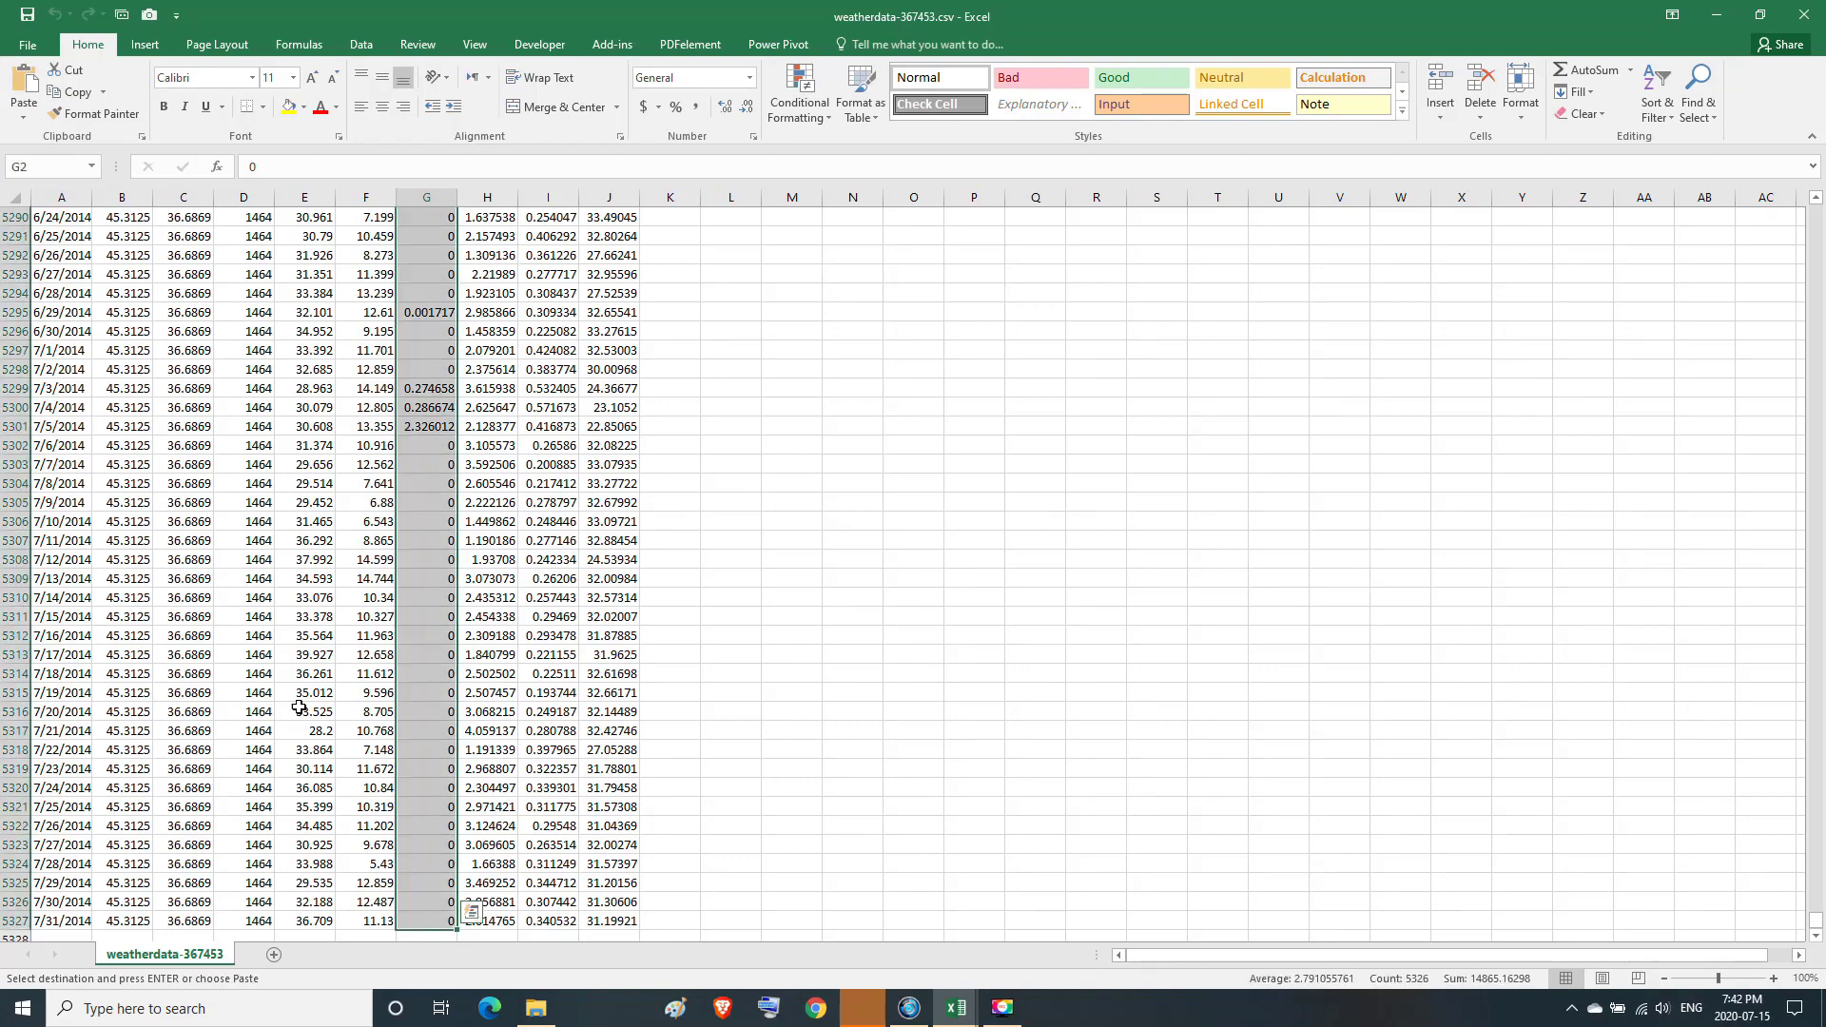
click(76, 92)
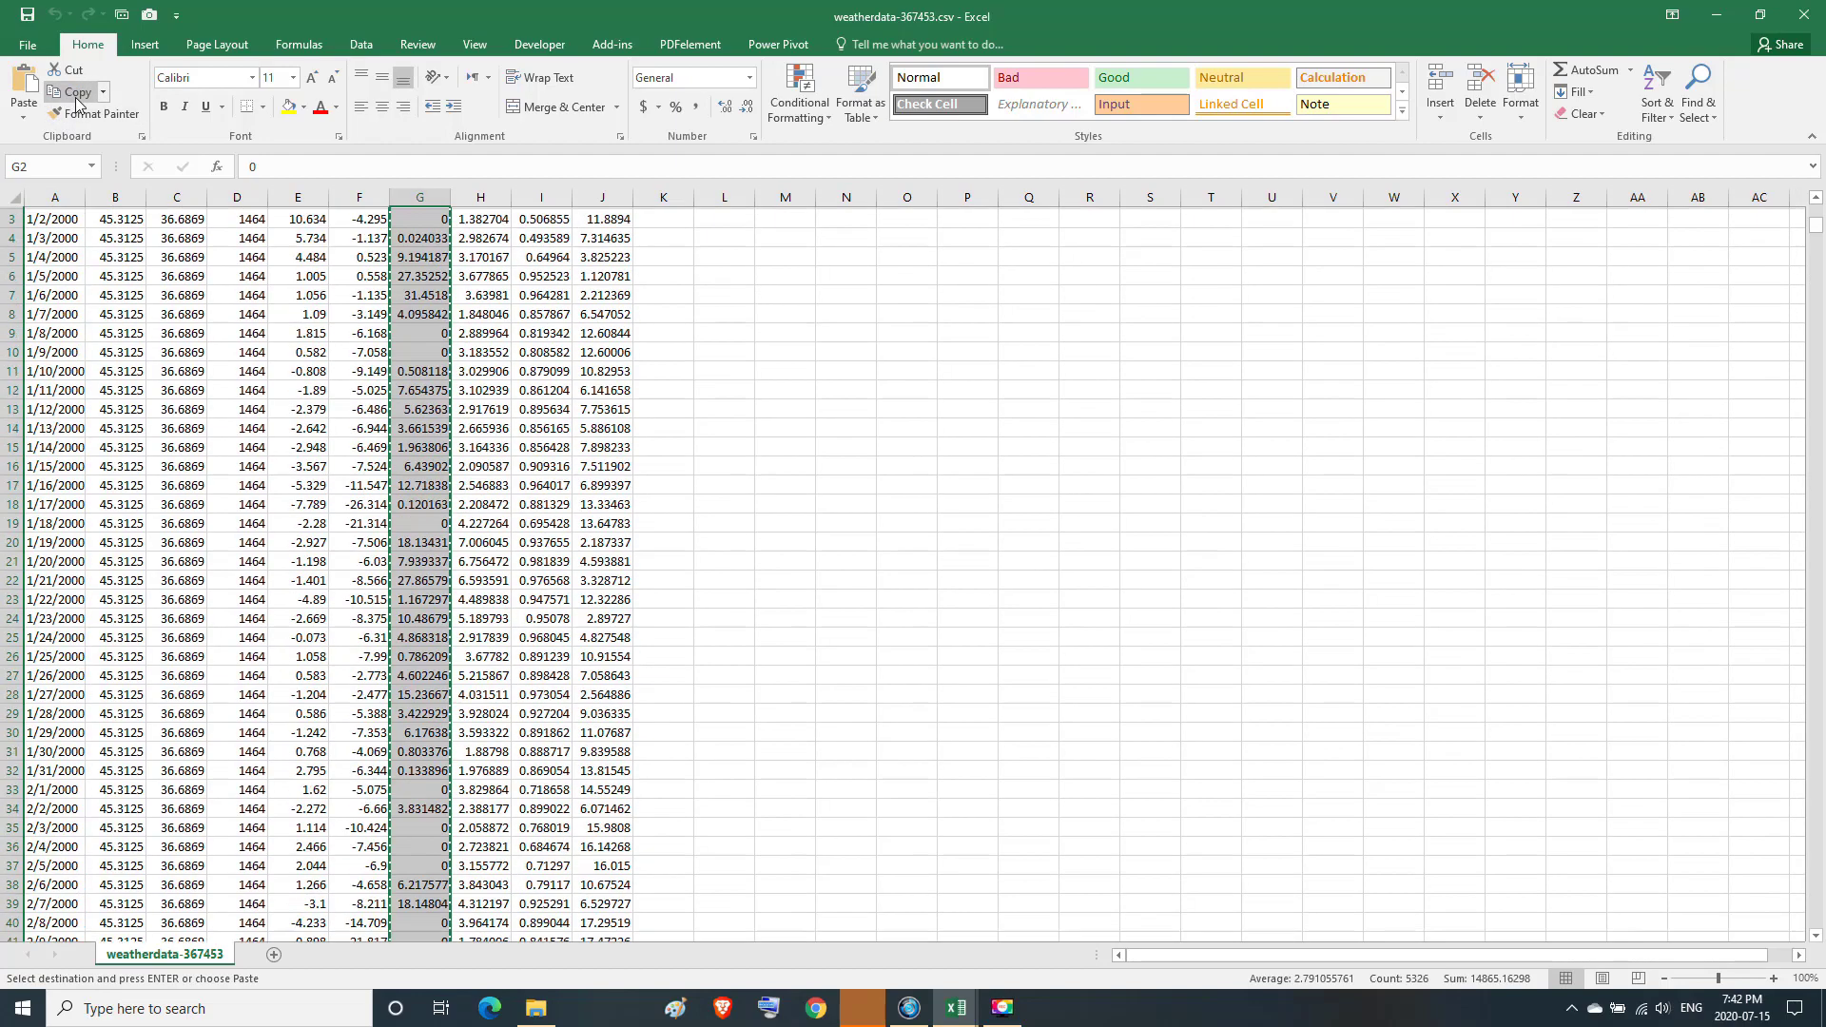
mouse_move(943, 1006)
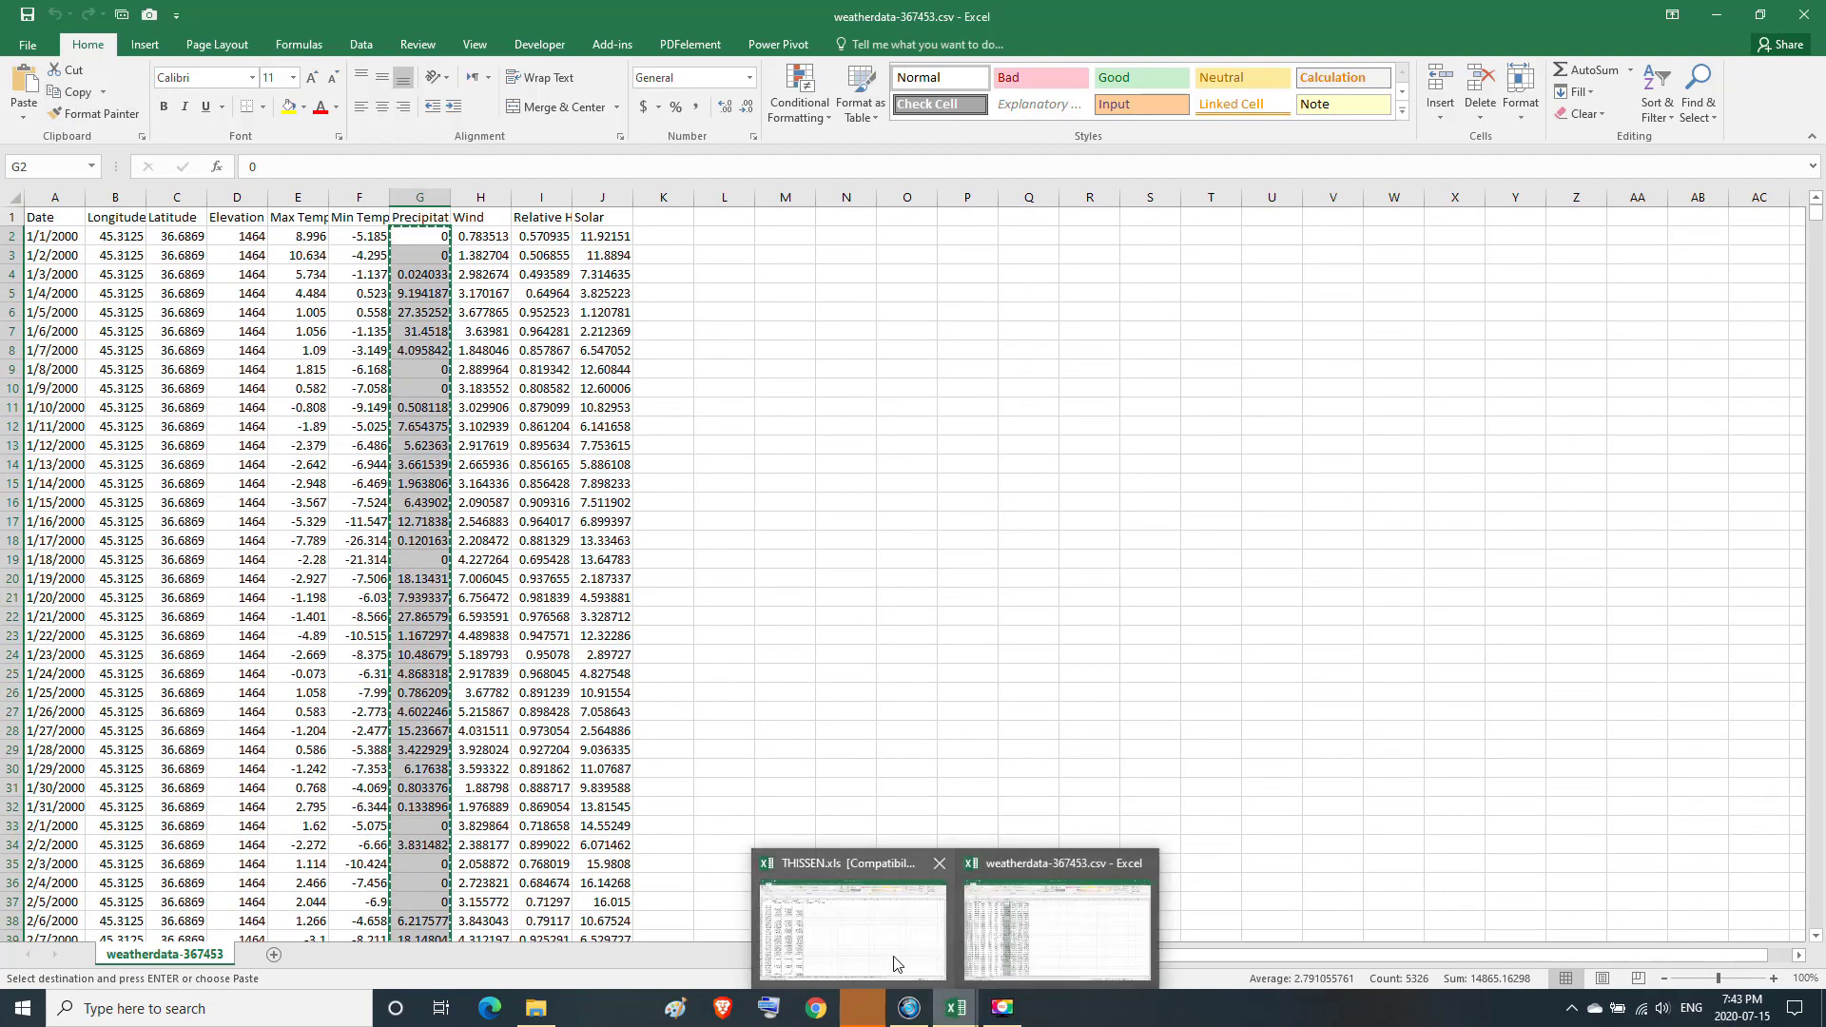
click(837, 913)
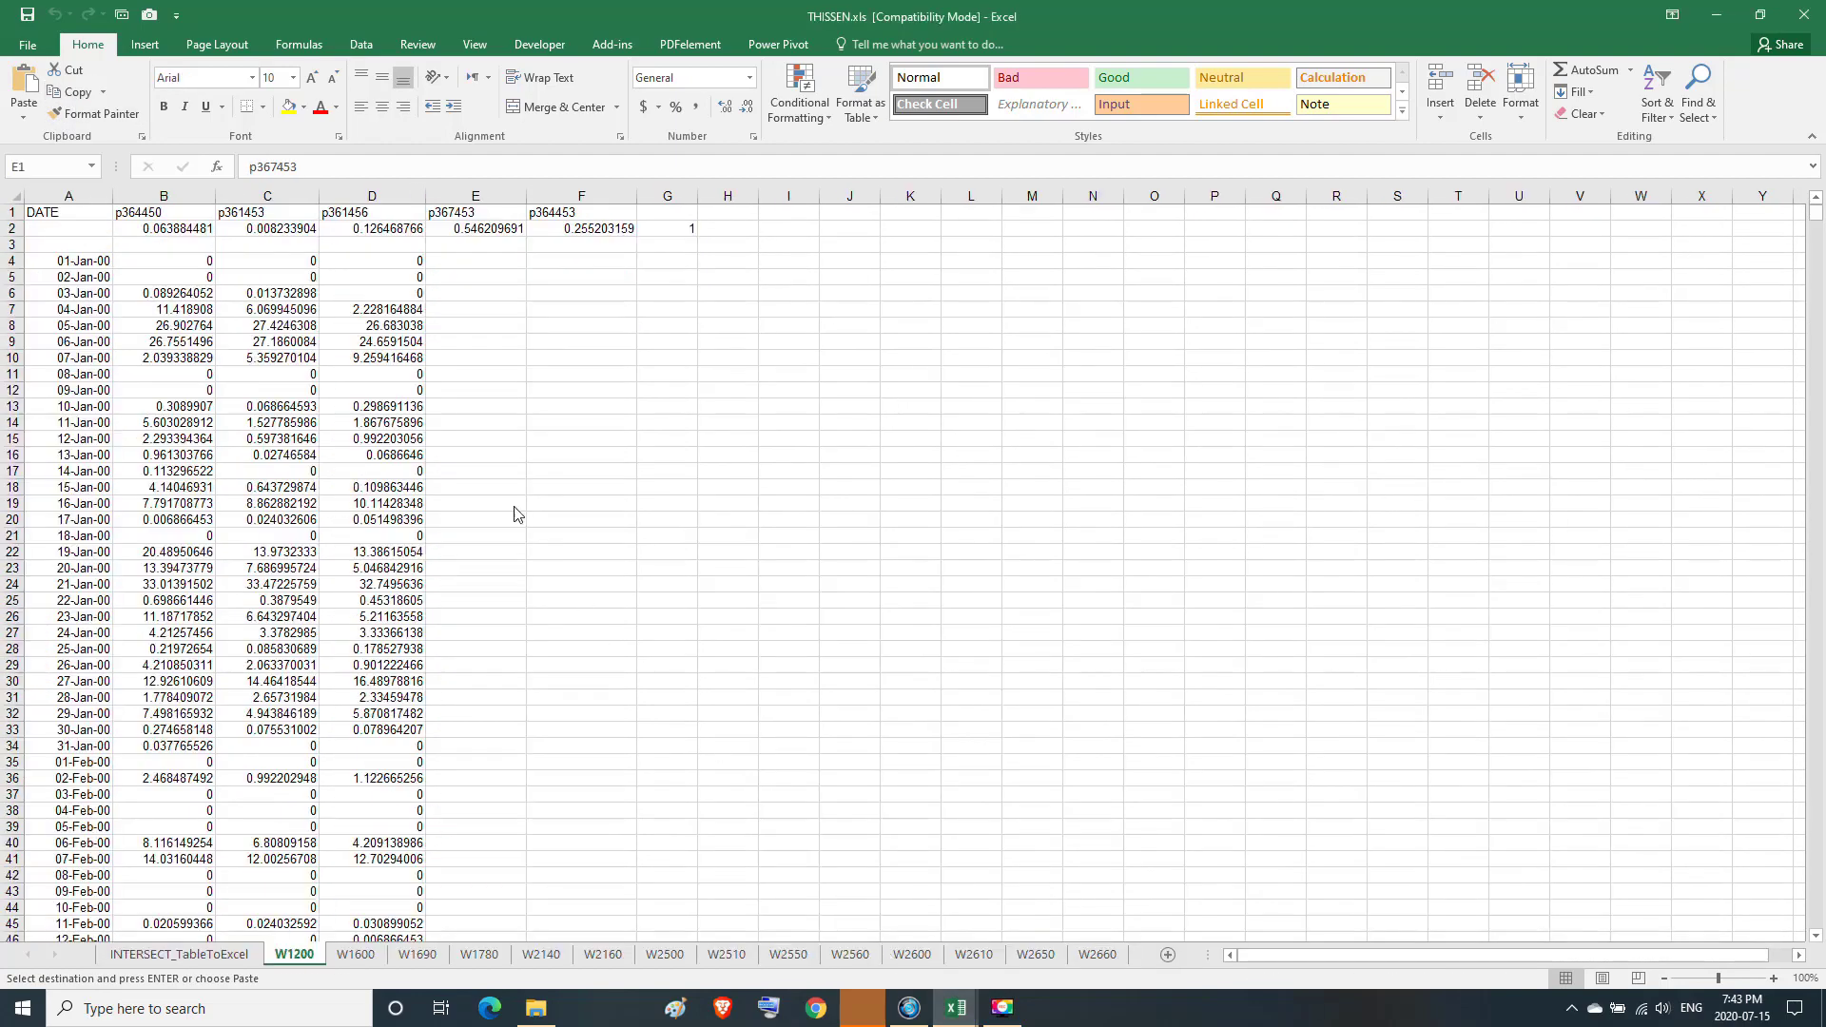
click(488, 263)
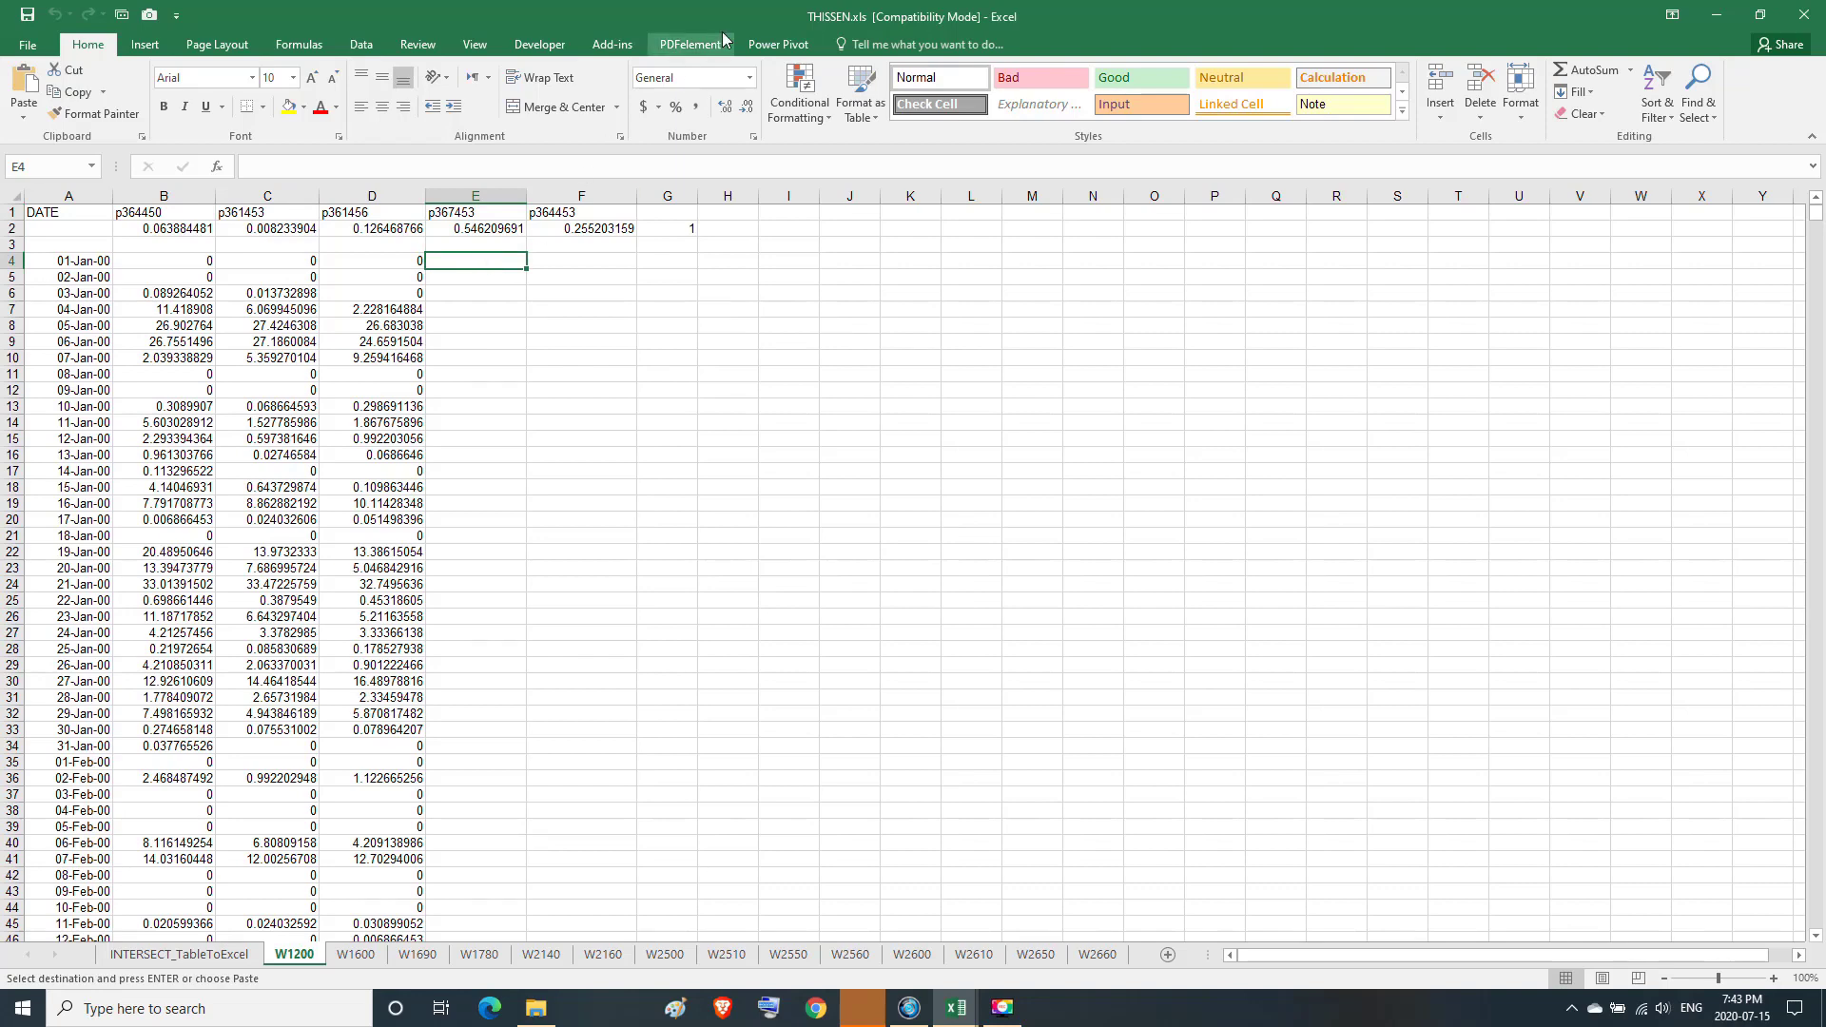
click(19, 95)
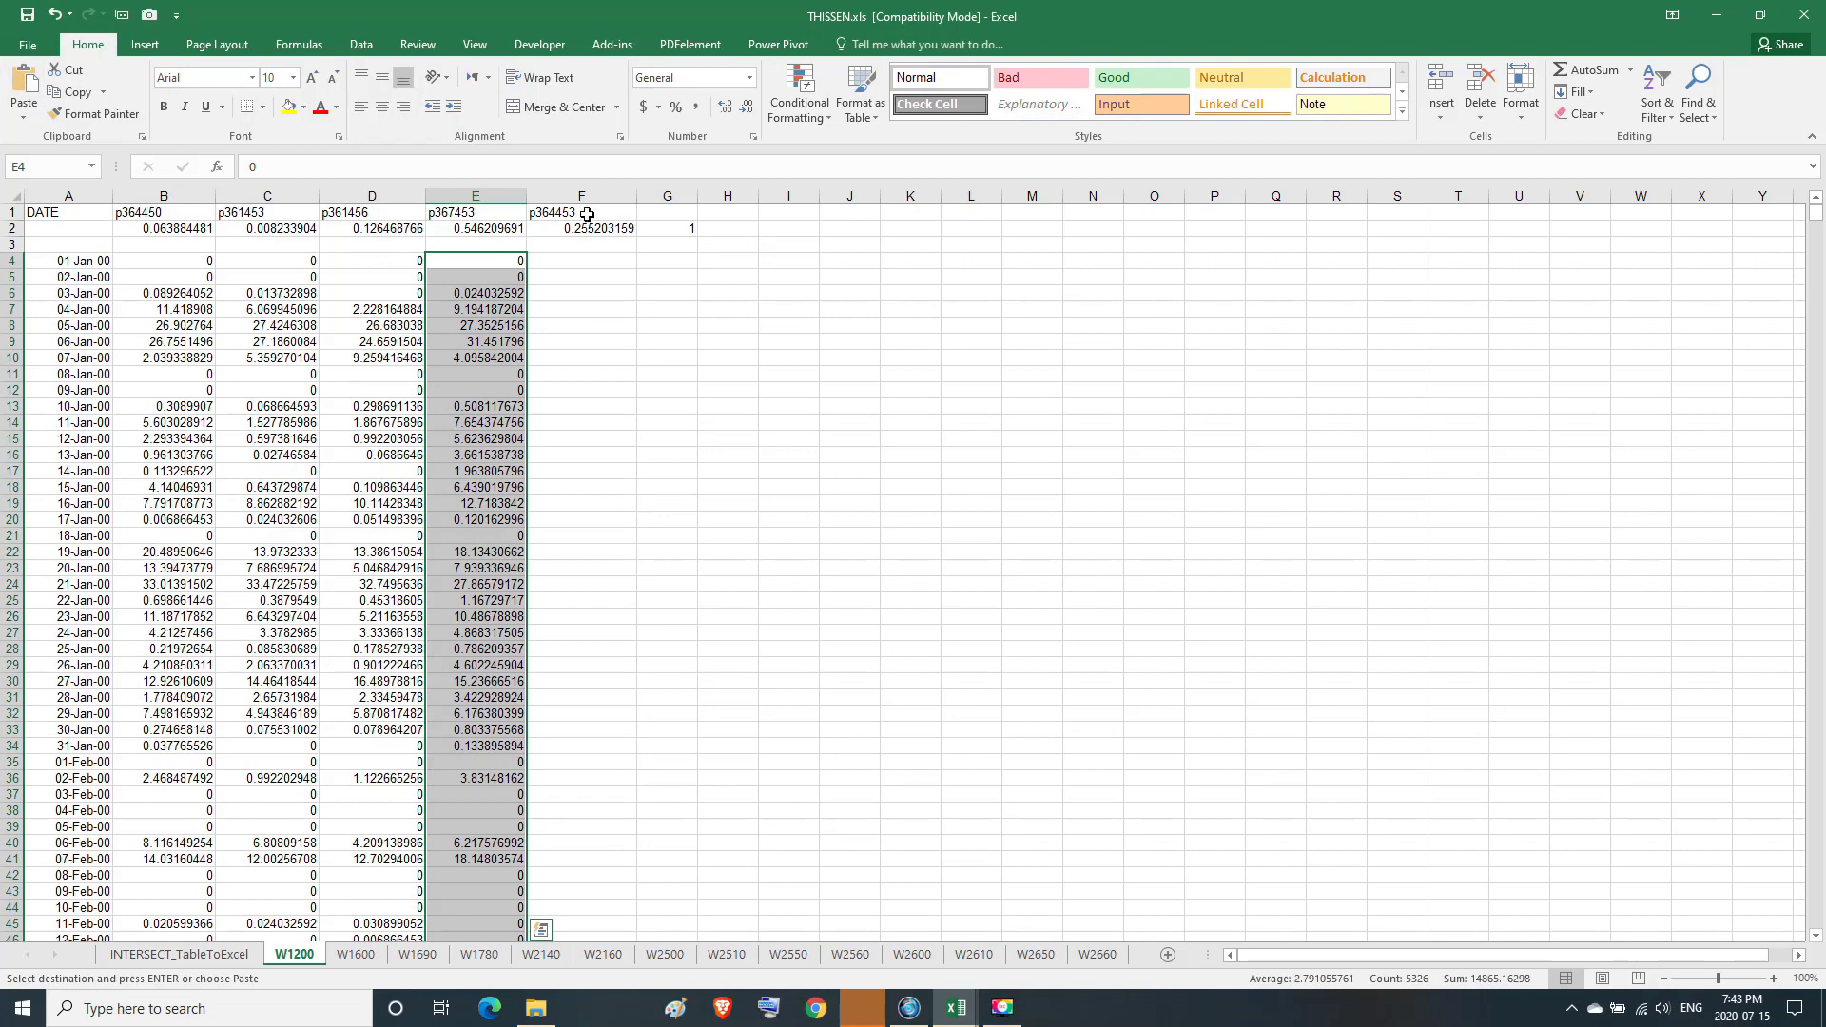
Copy the station name p364453 from F1 of W1200 and close weatherdata-367453.csv.
click(586, 215)
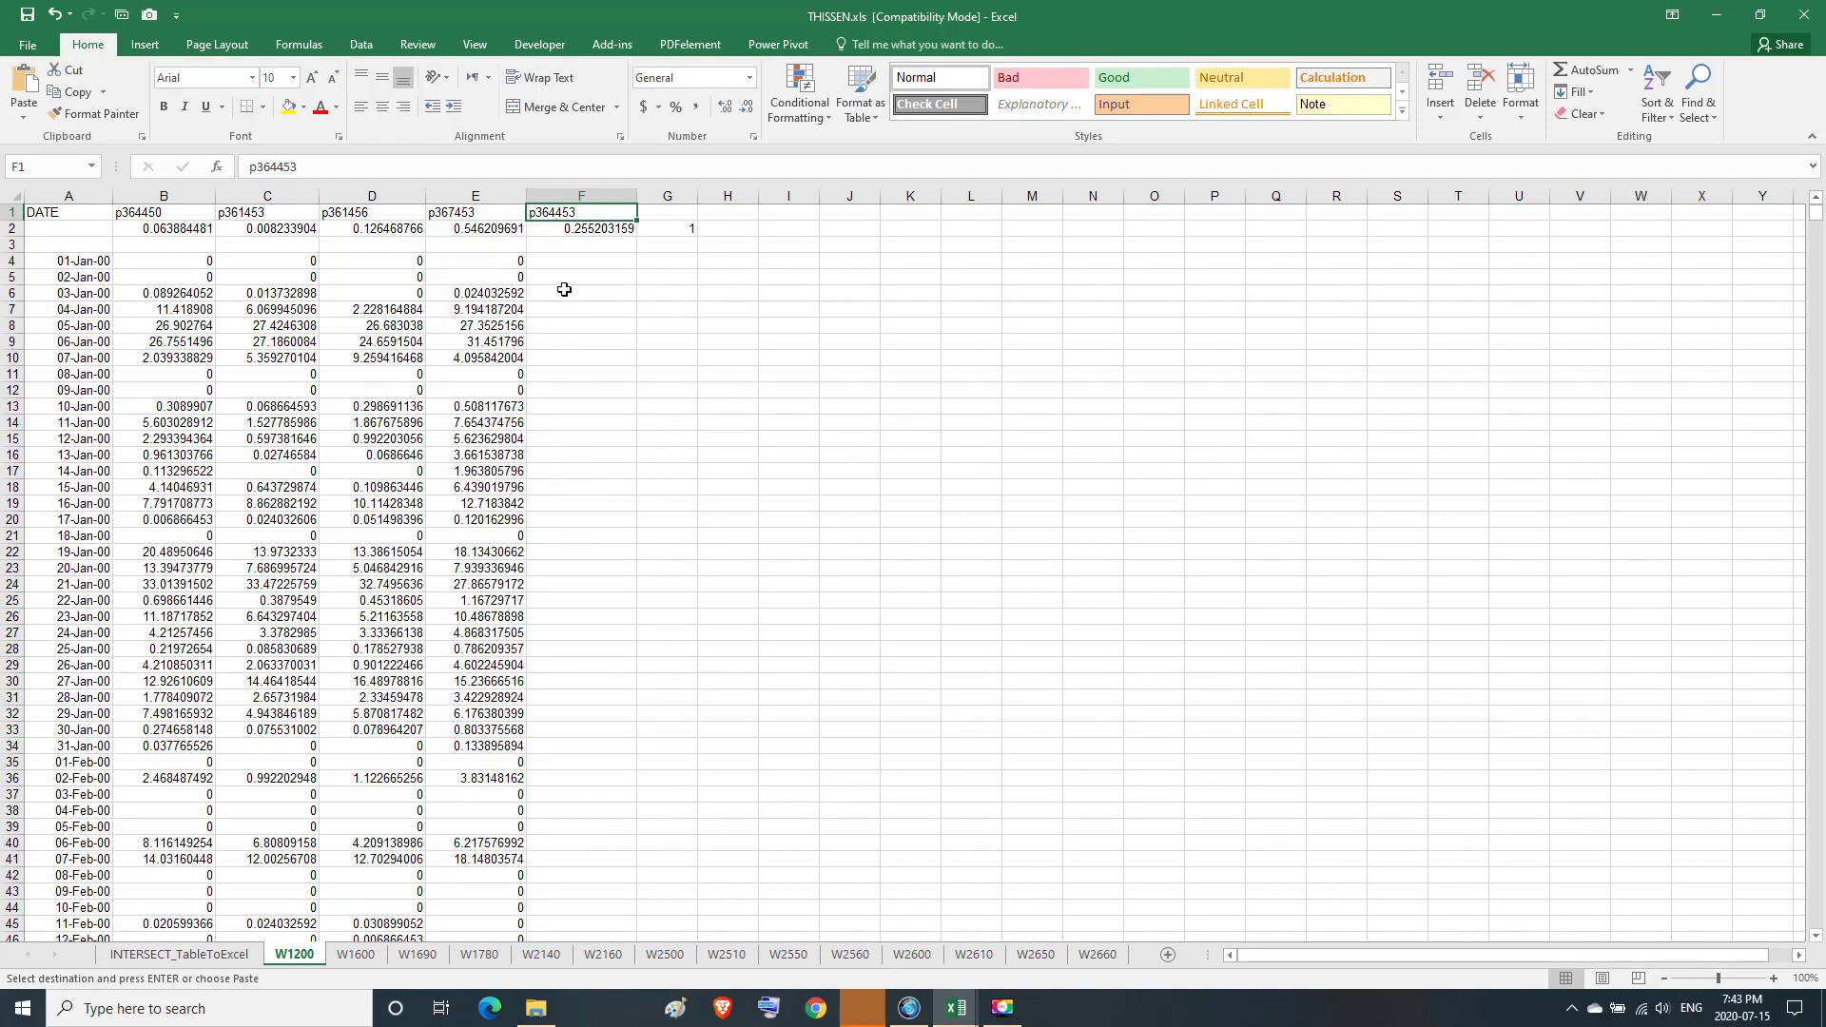
click(60, 91)
mouse_move(956, 1008)
click(979, 974)
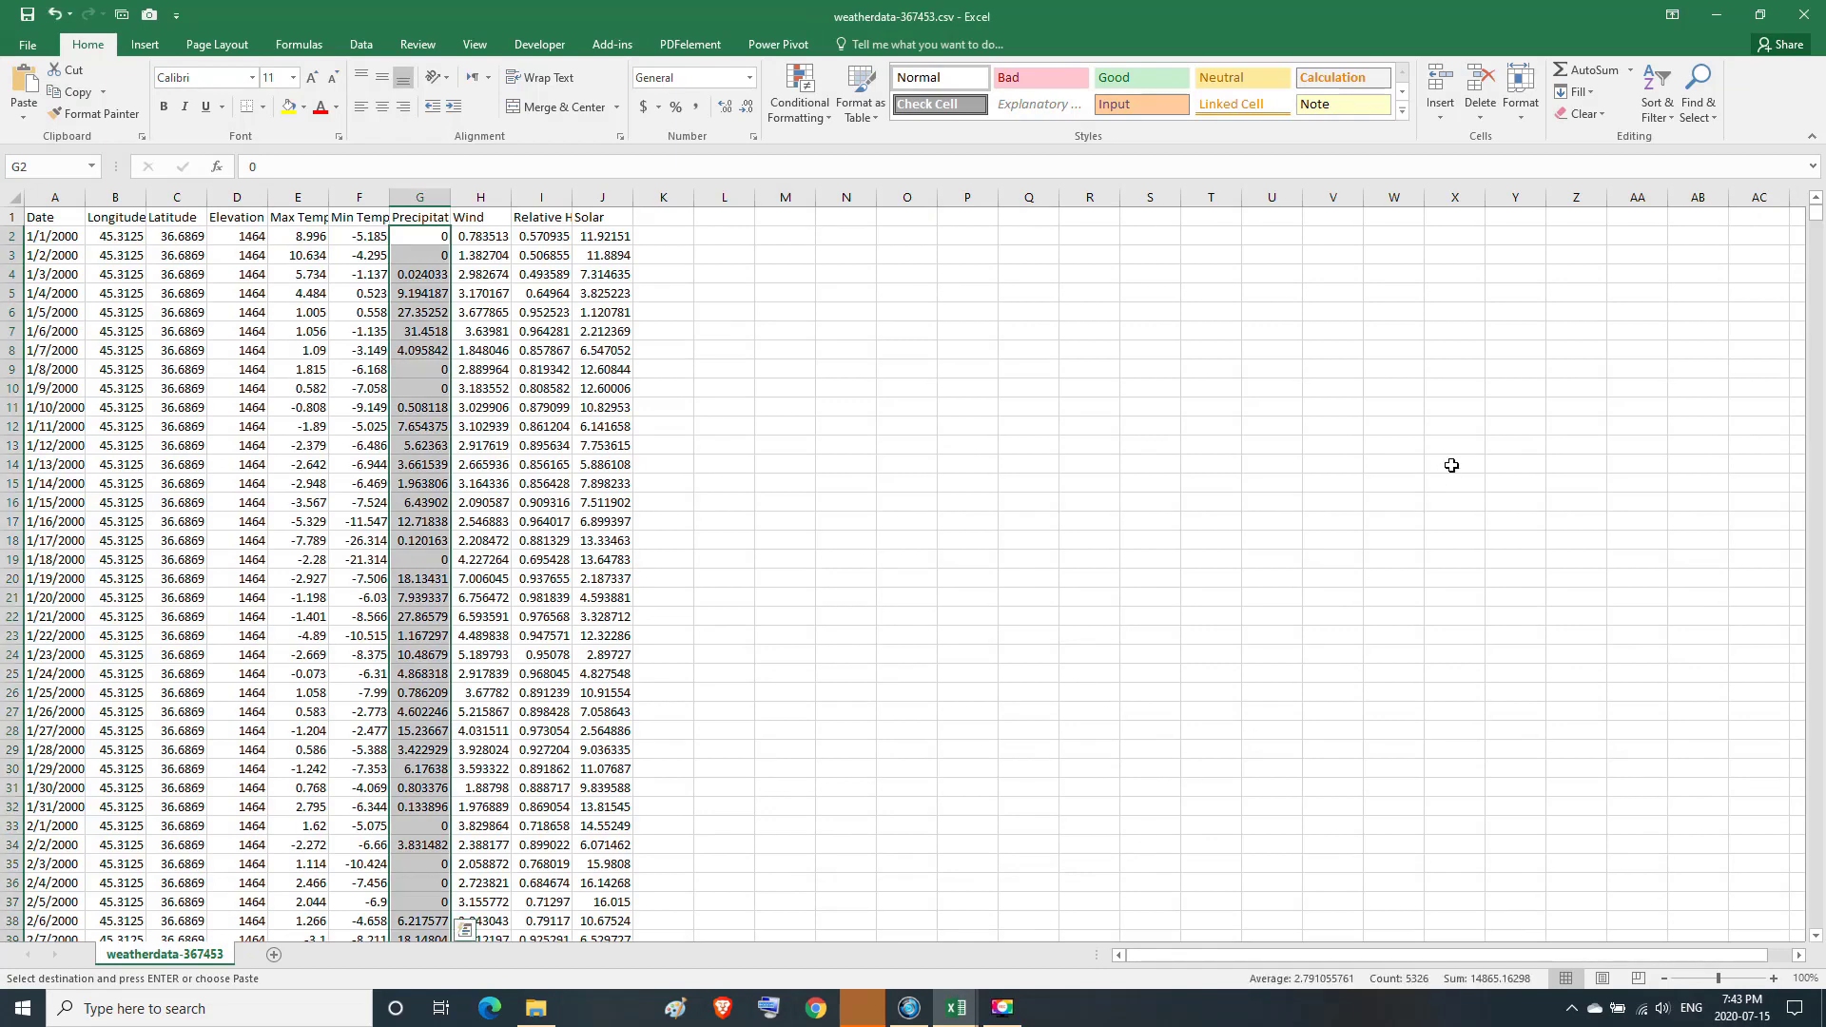
click(1800, 21)
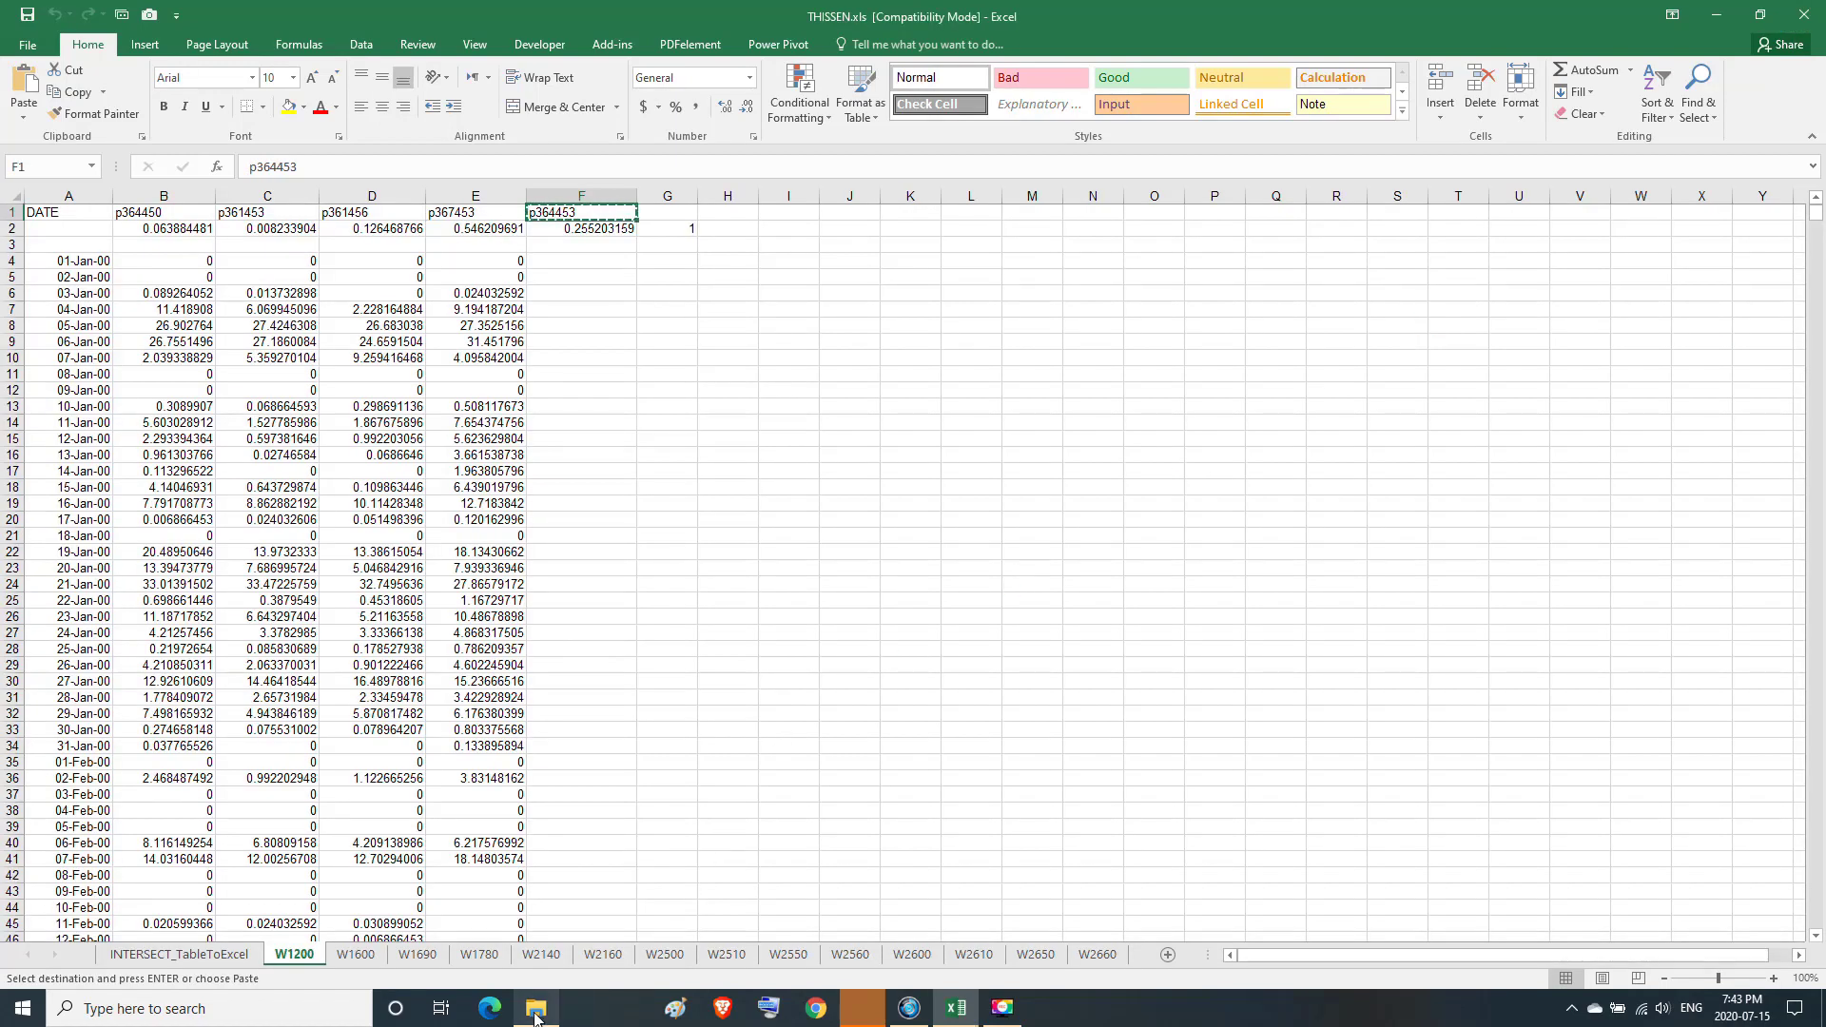
Switch to File Explorer, search the weather data folder for 364453 and open weatherdata-364453.csv.
click(535, 1013)
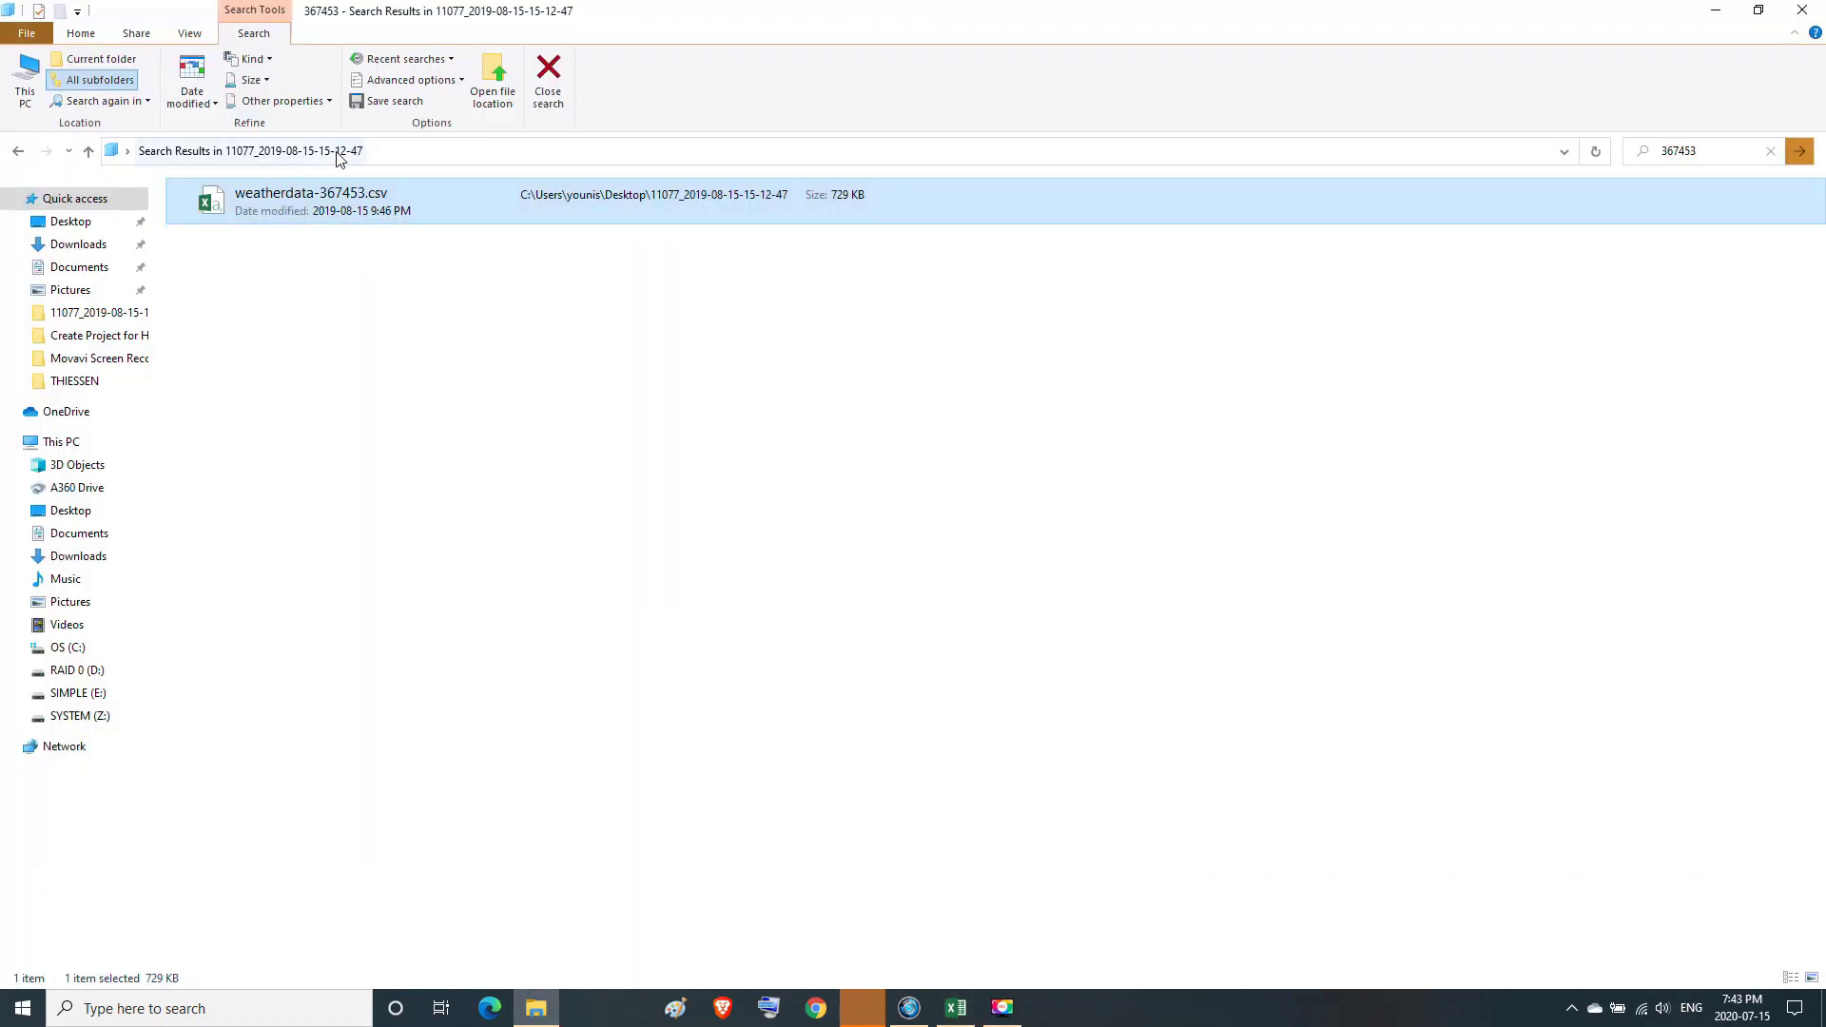
click(1684, 150)
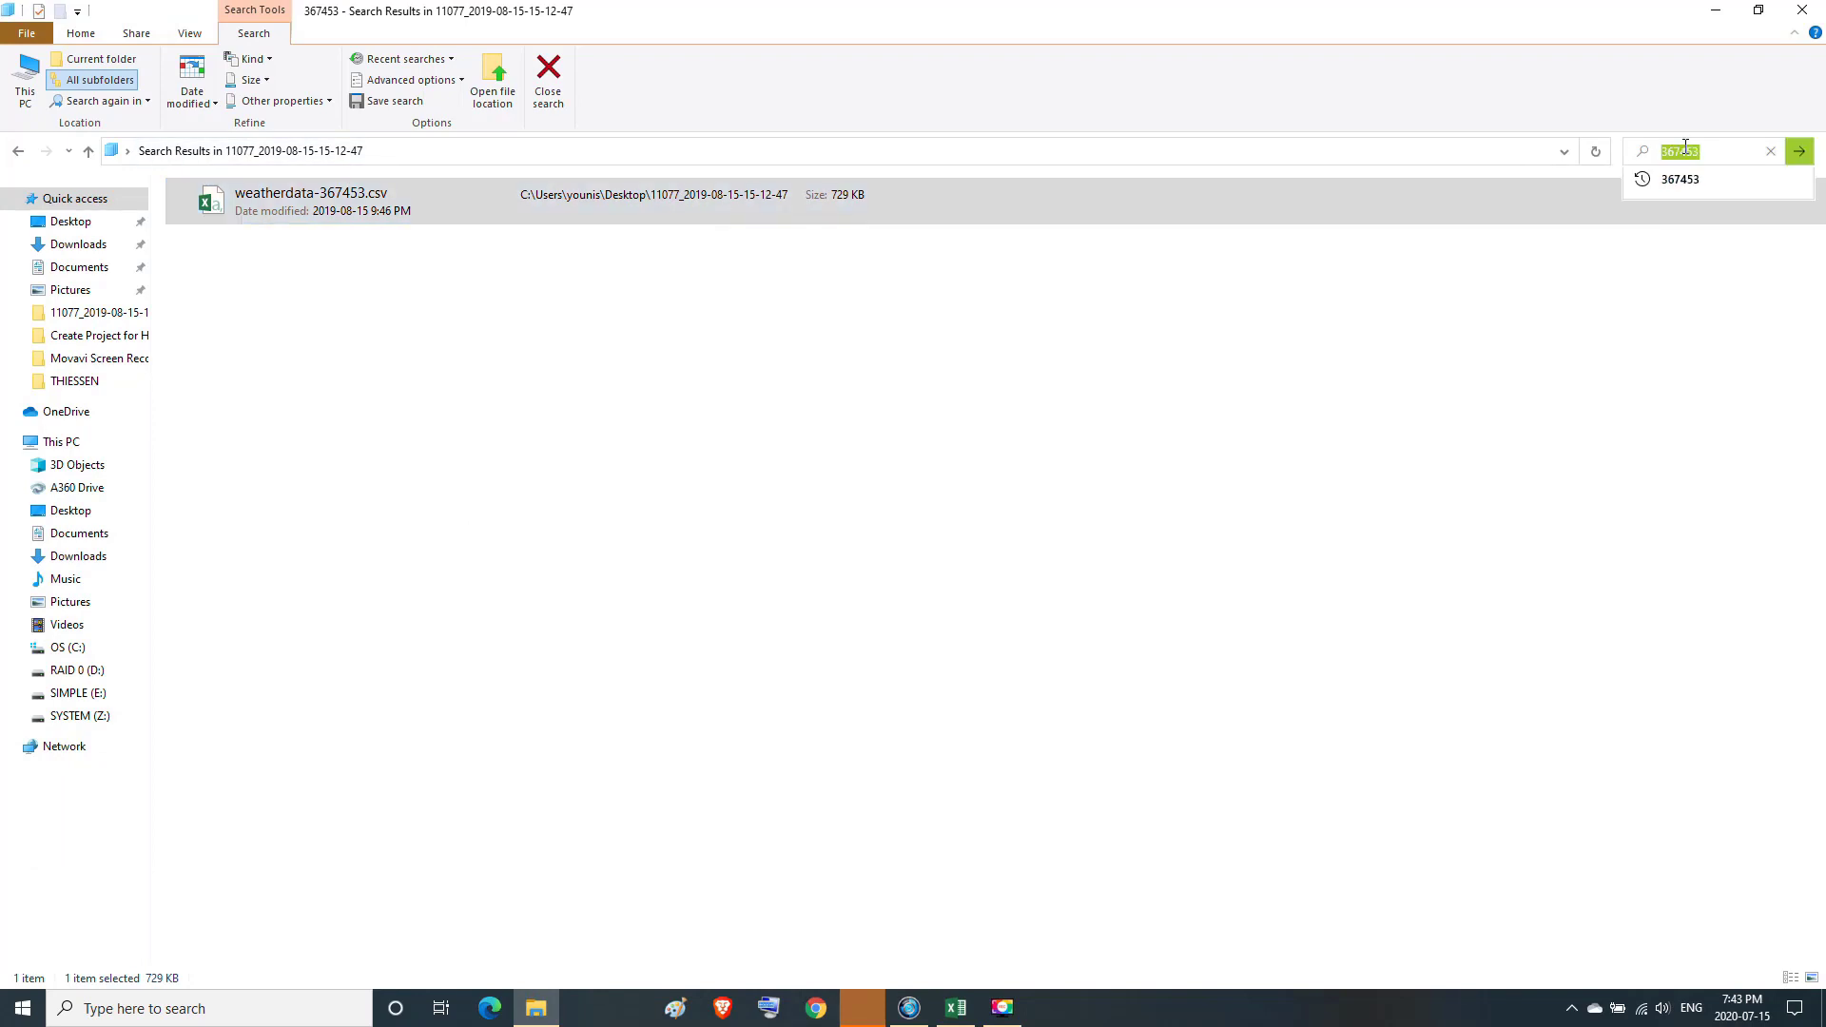
right_click(1684, 150)
click(1686, 230)
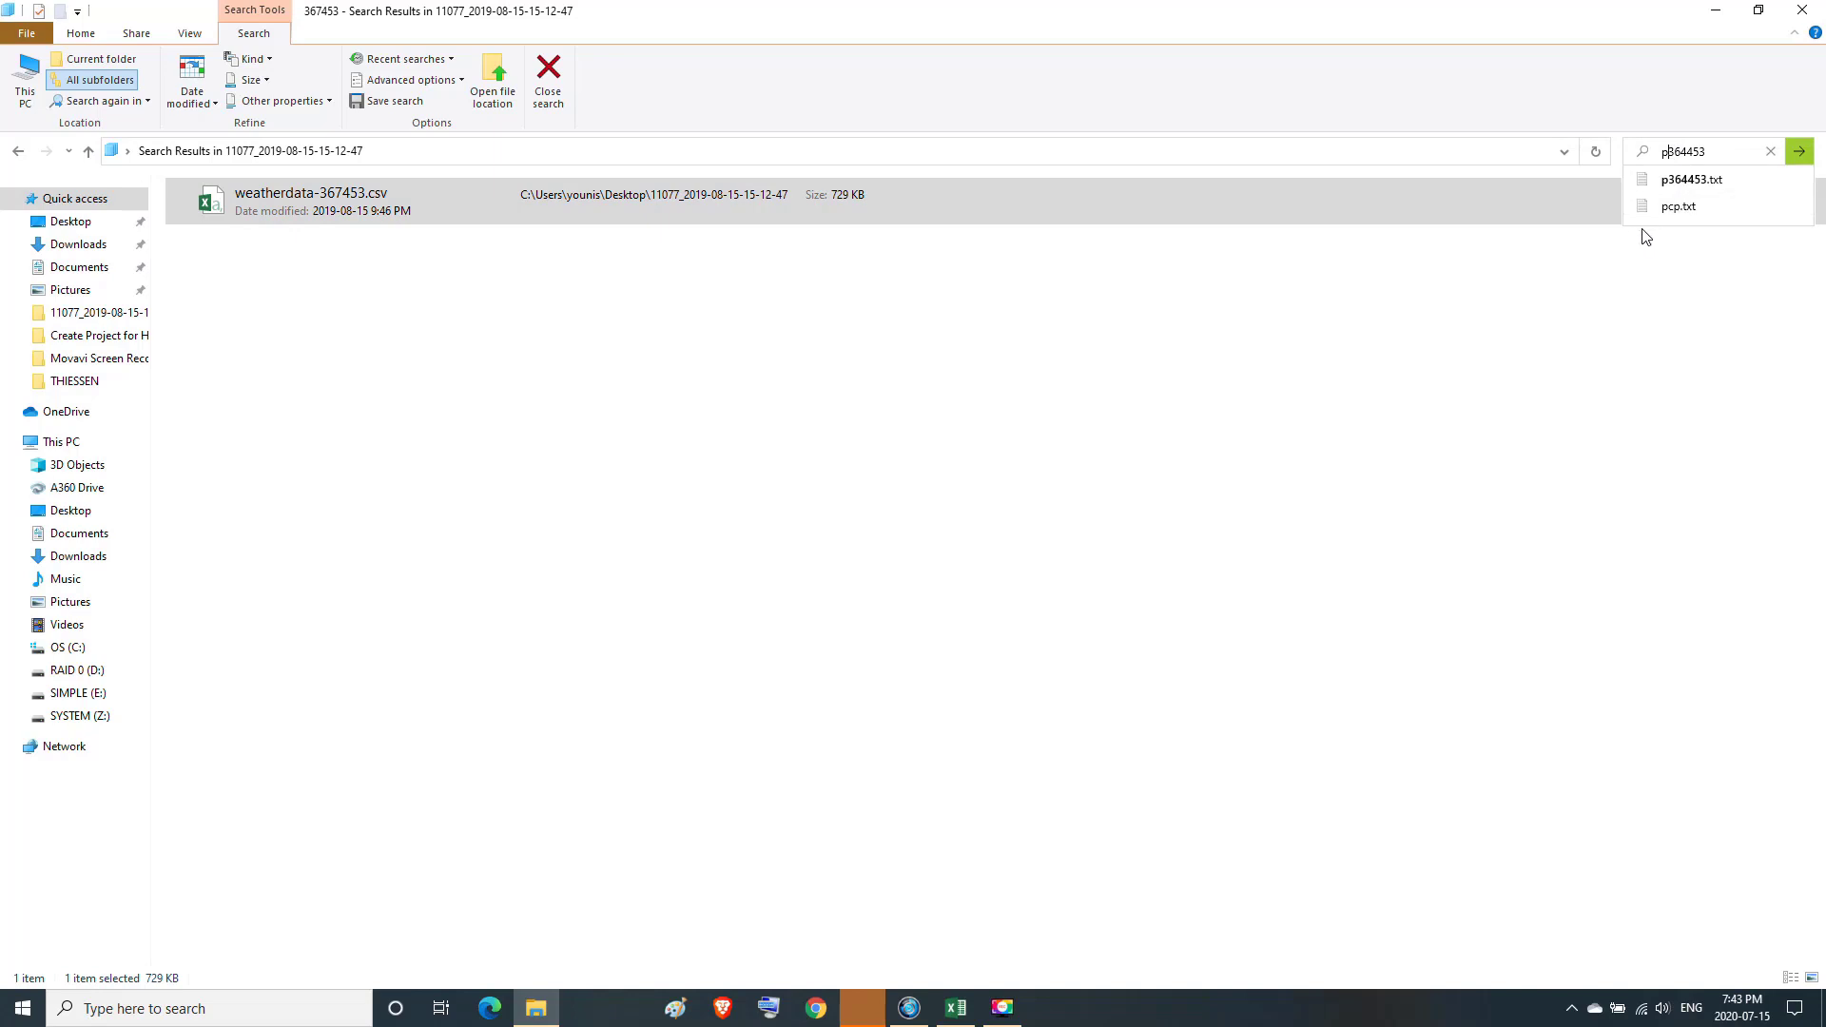
key(Home)
key(Delete)
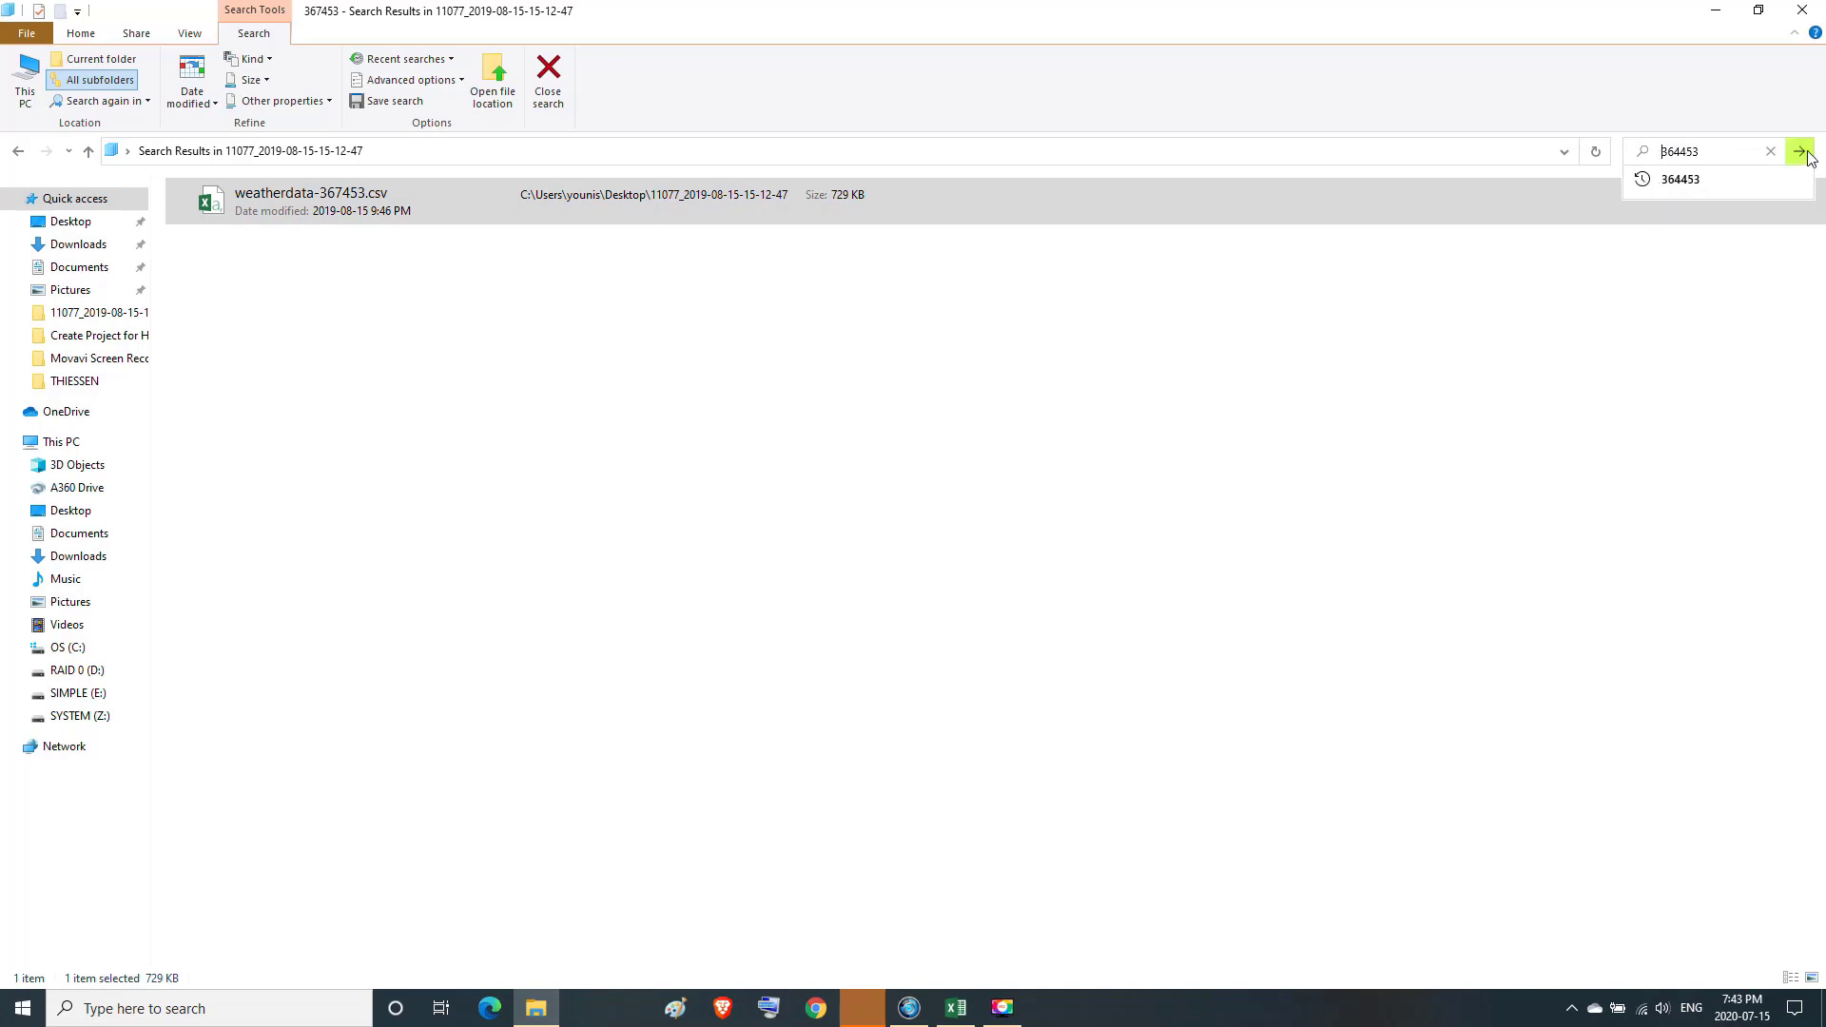
click(1801, 151)
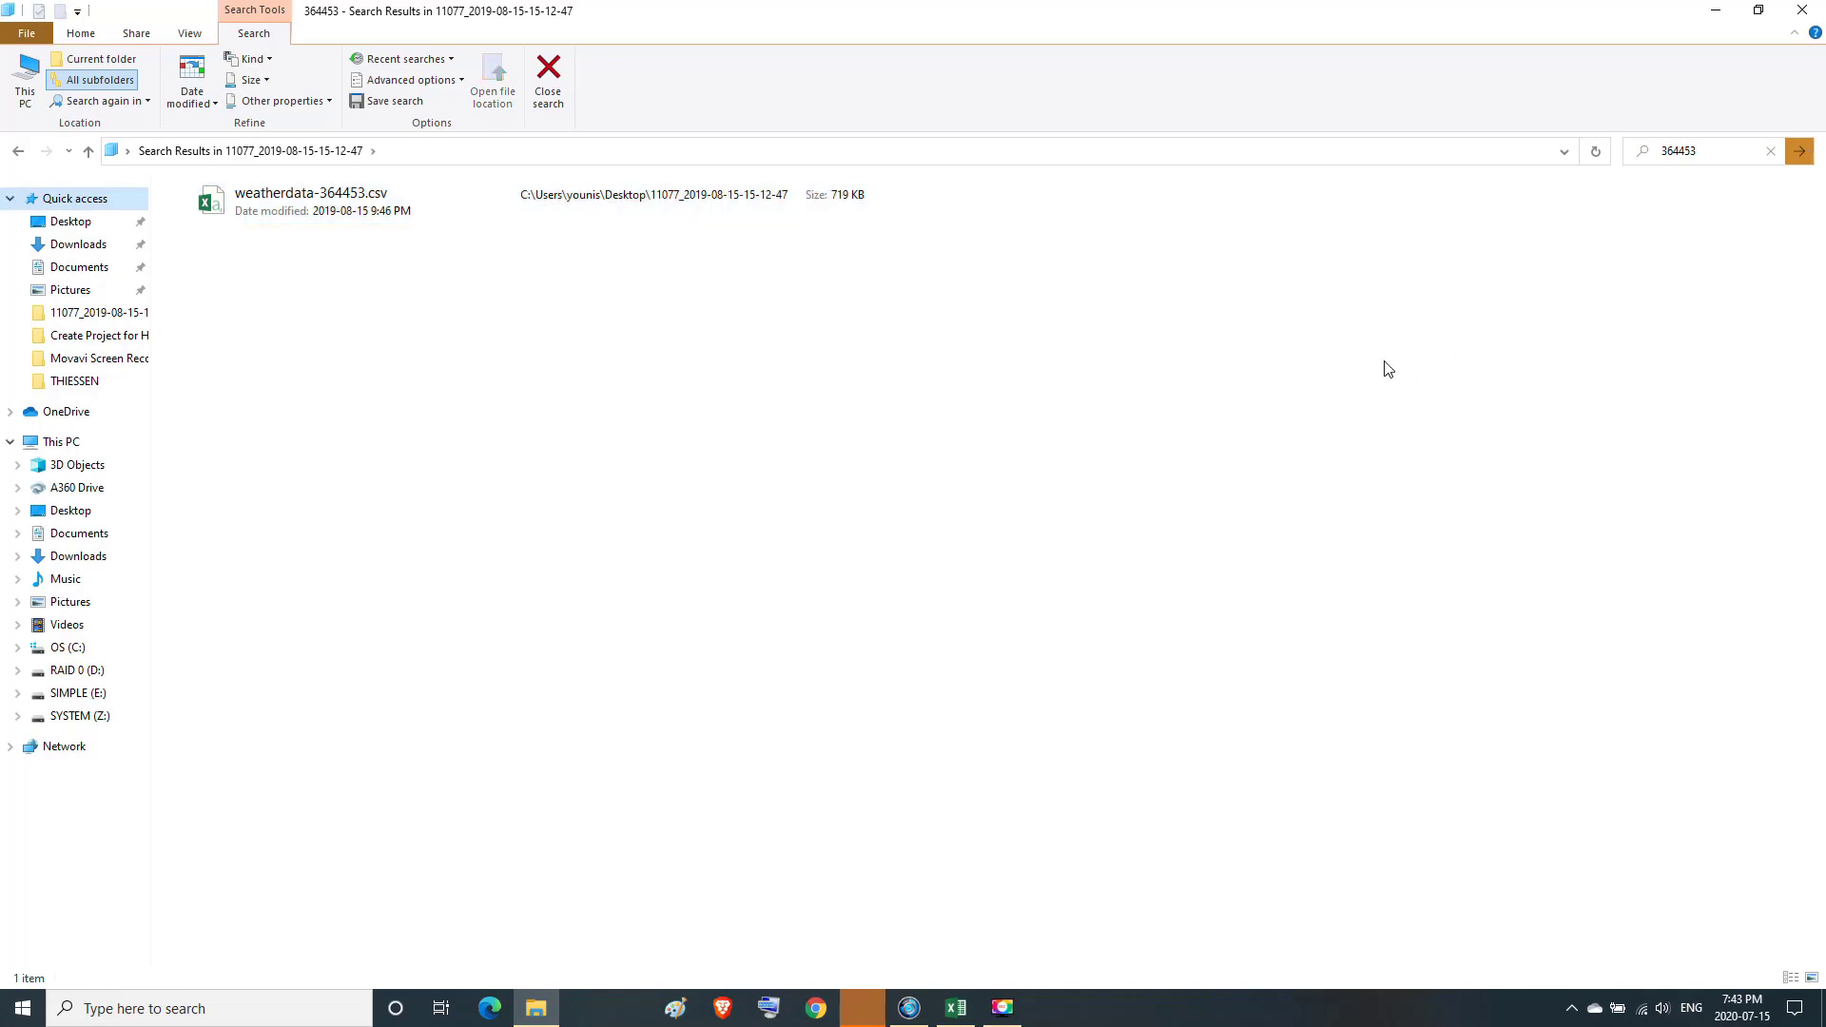
click(309, 208)
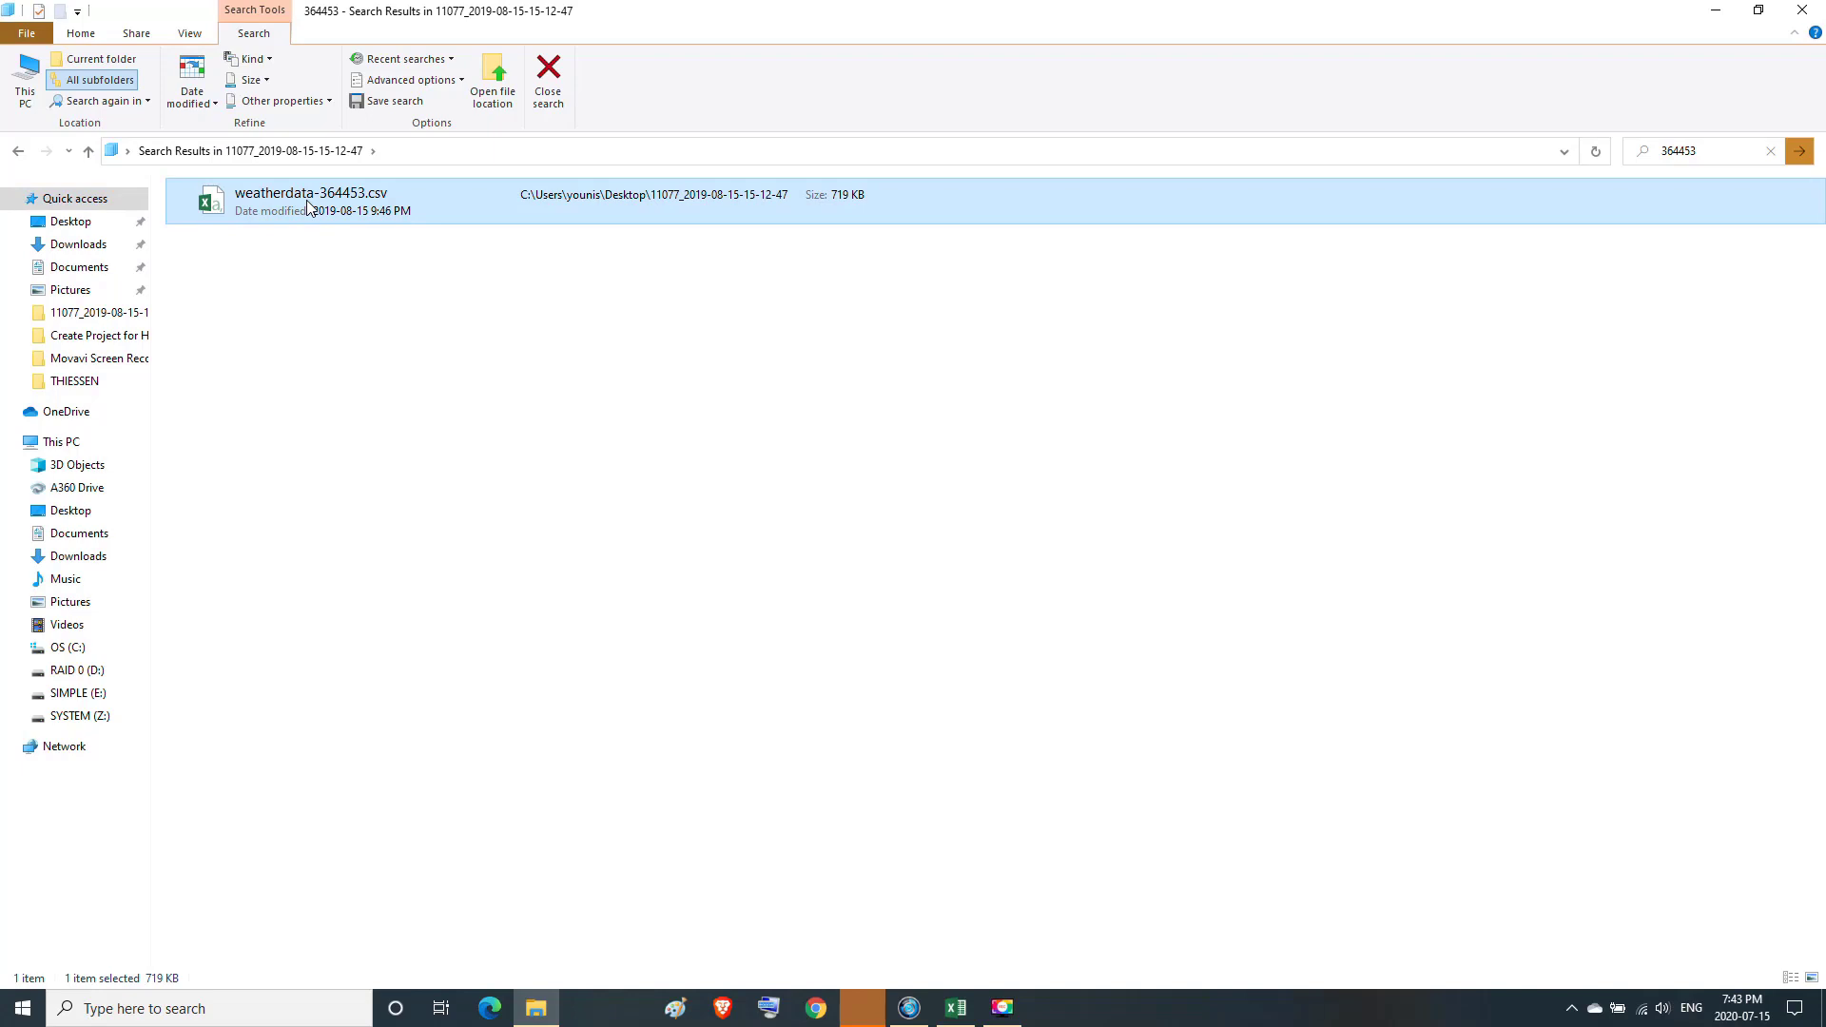
double_click(307, 204)
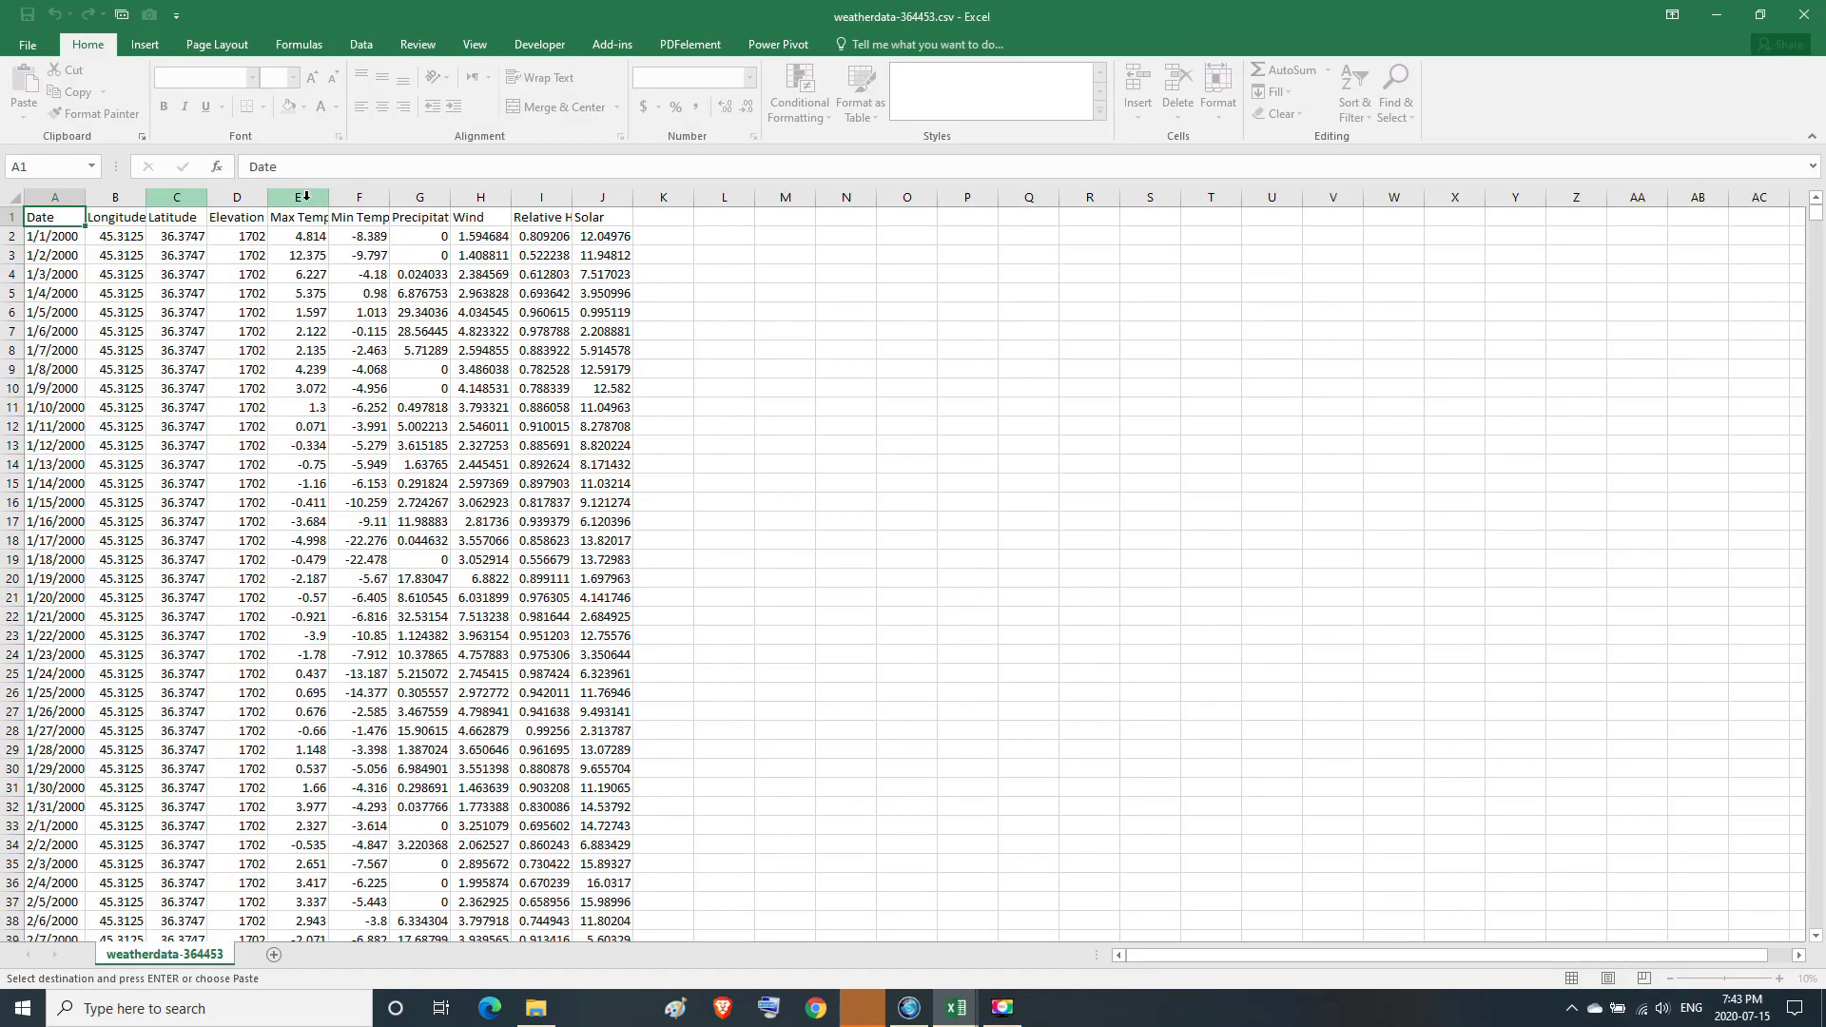
Copy the precipitation values G2:G5327 from weatherdata-364453.csv into the p364453 column of W1200 in THISSEN.xls, starting at F4.
click(423, 233)
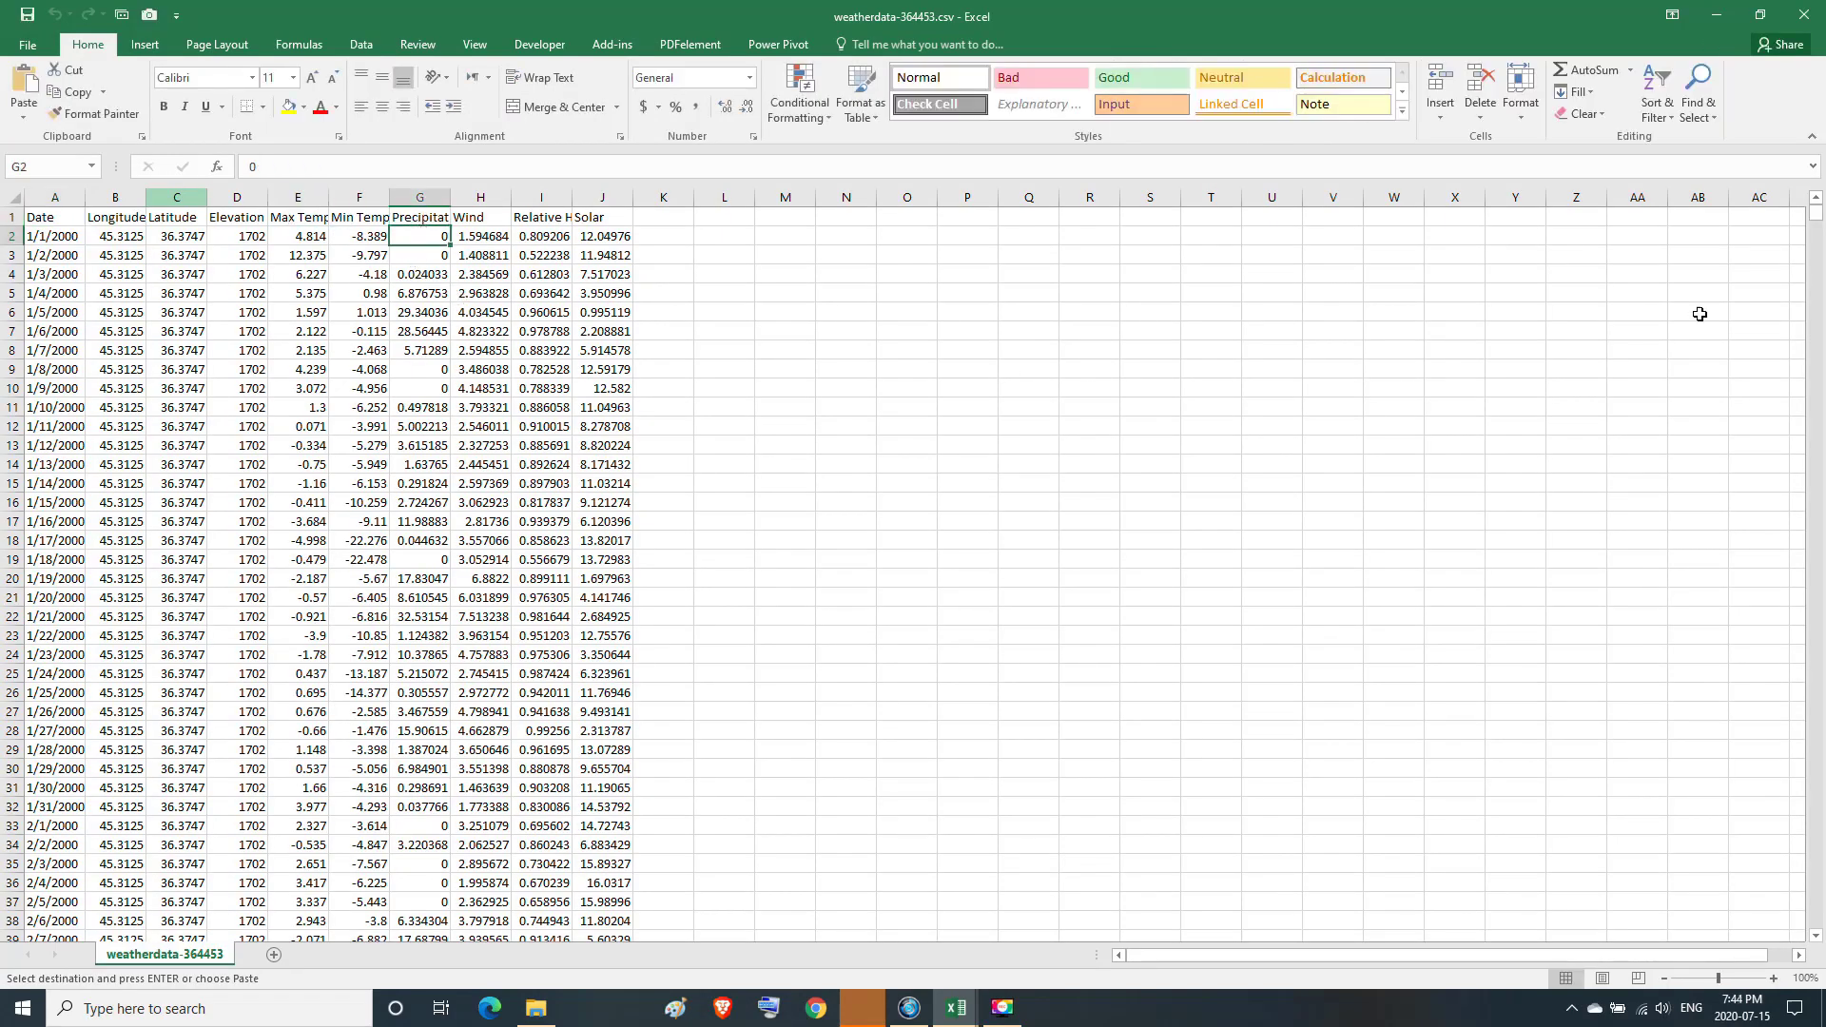
drag(1815, 220, 1821, 920)
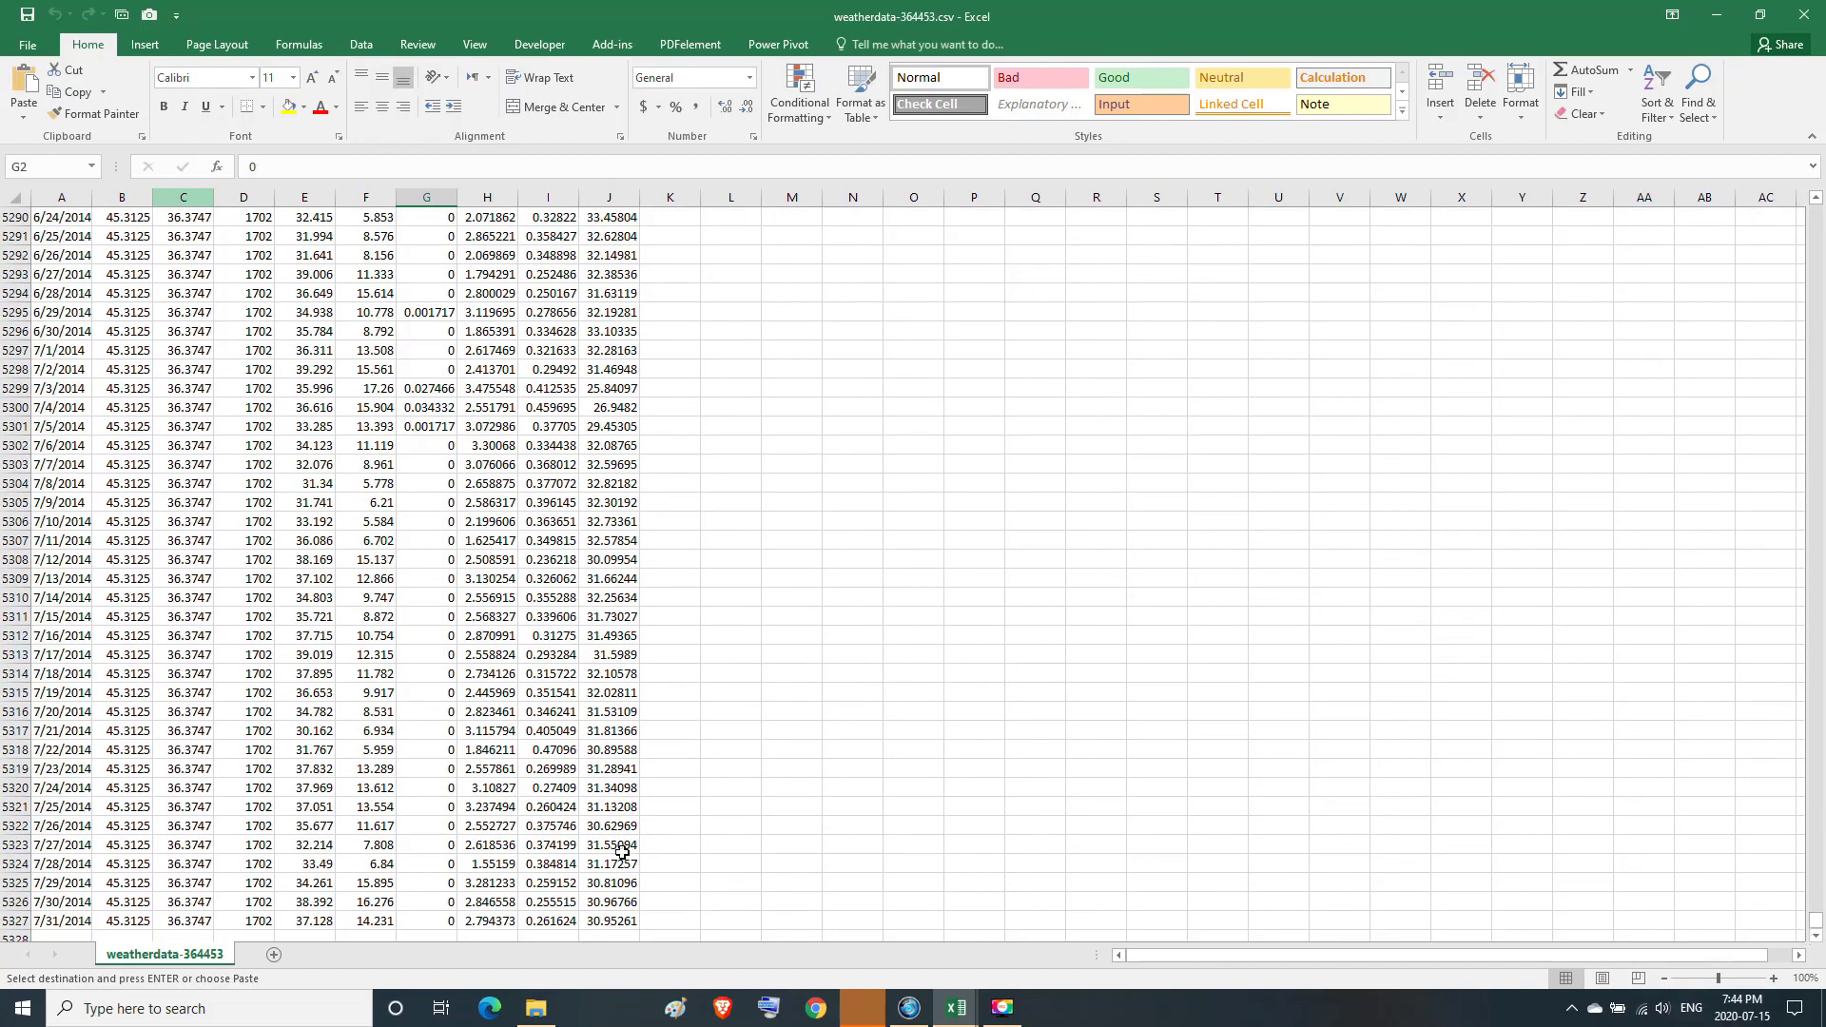
shift+click(428, 918)
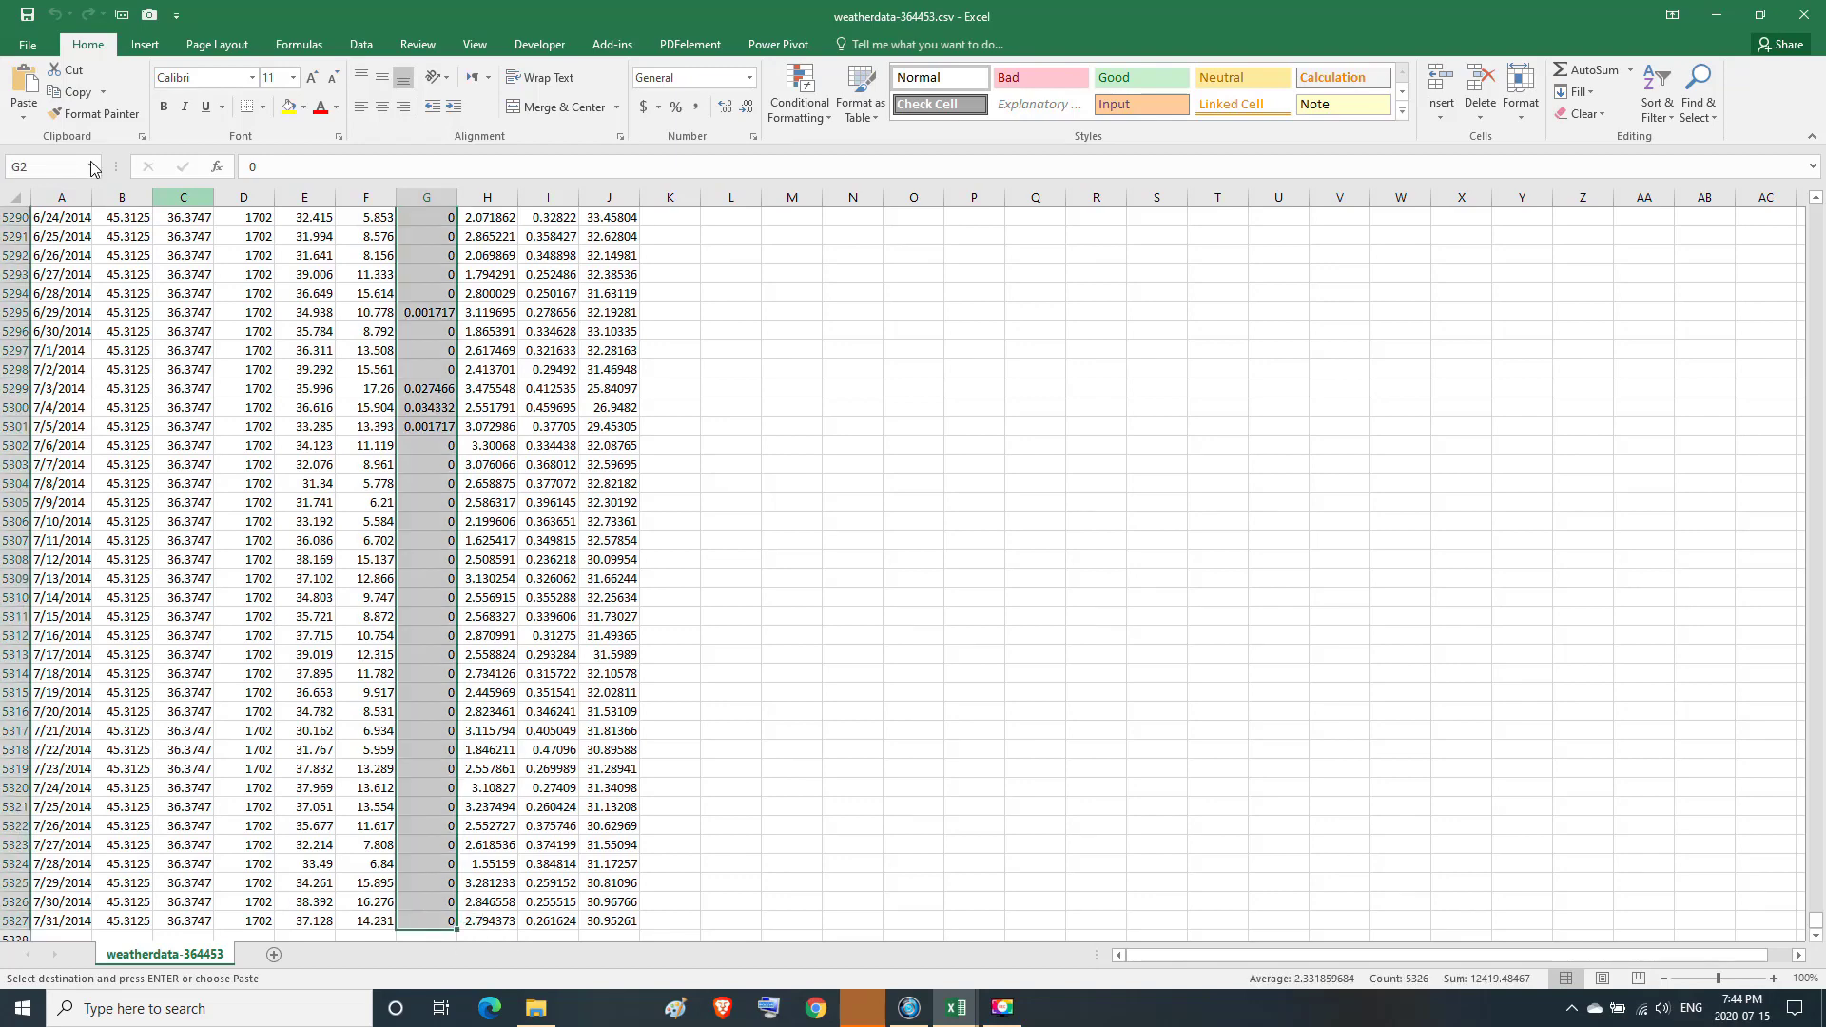
click(78, 93)
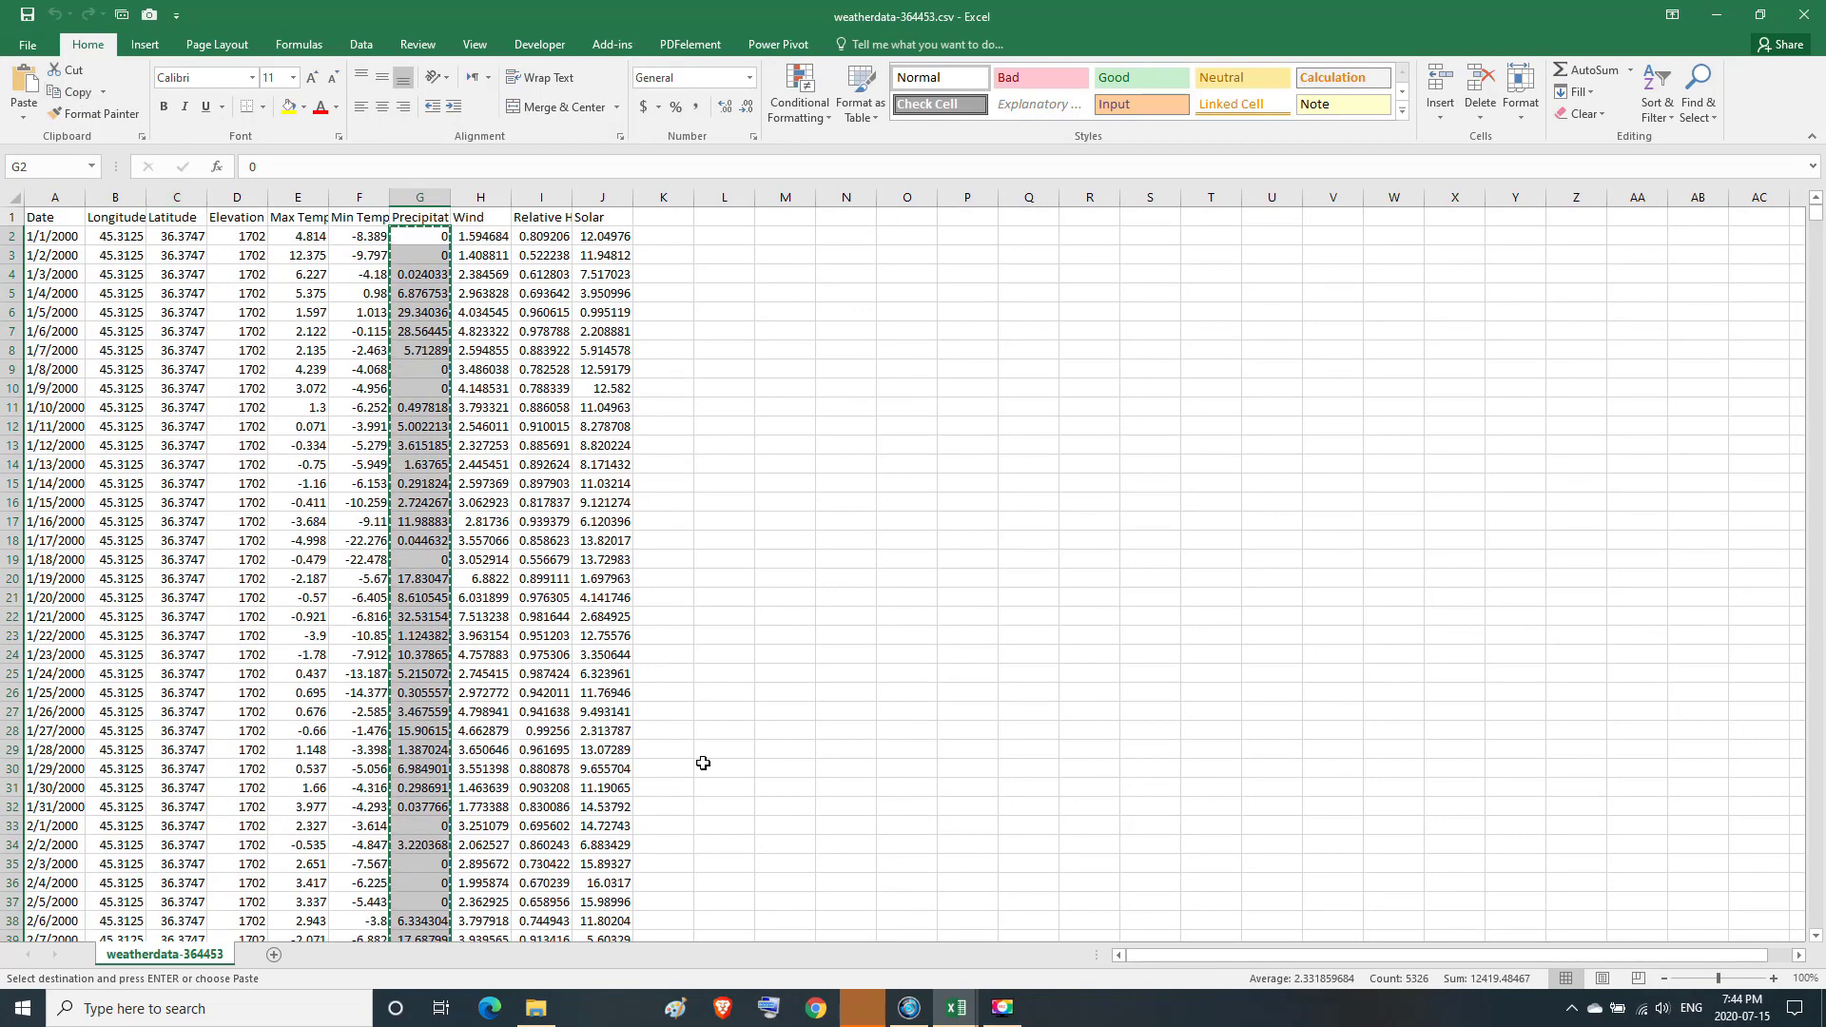
mouse_move(956, 1008)
click(910, 968)
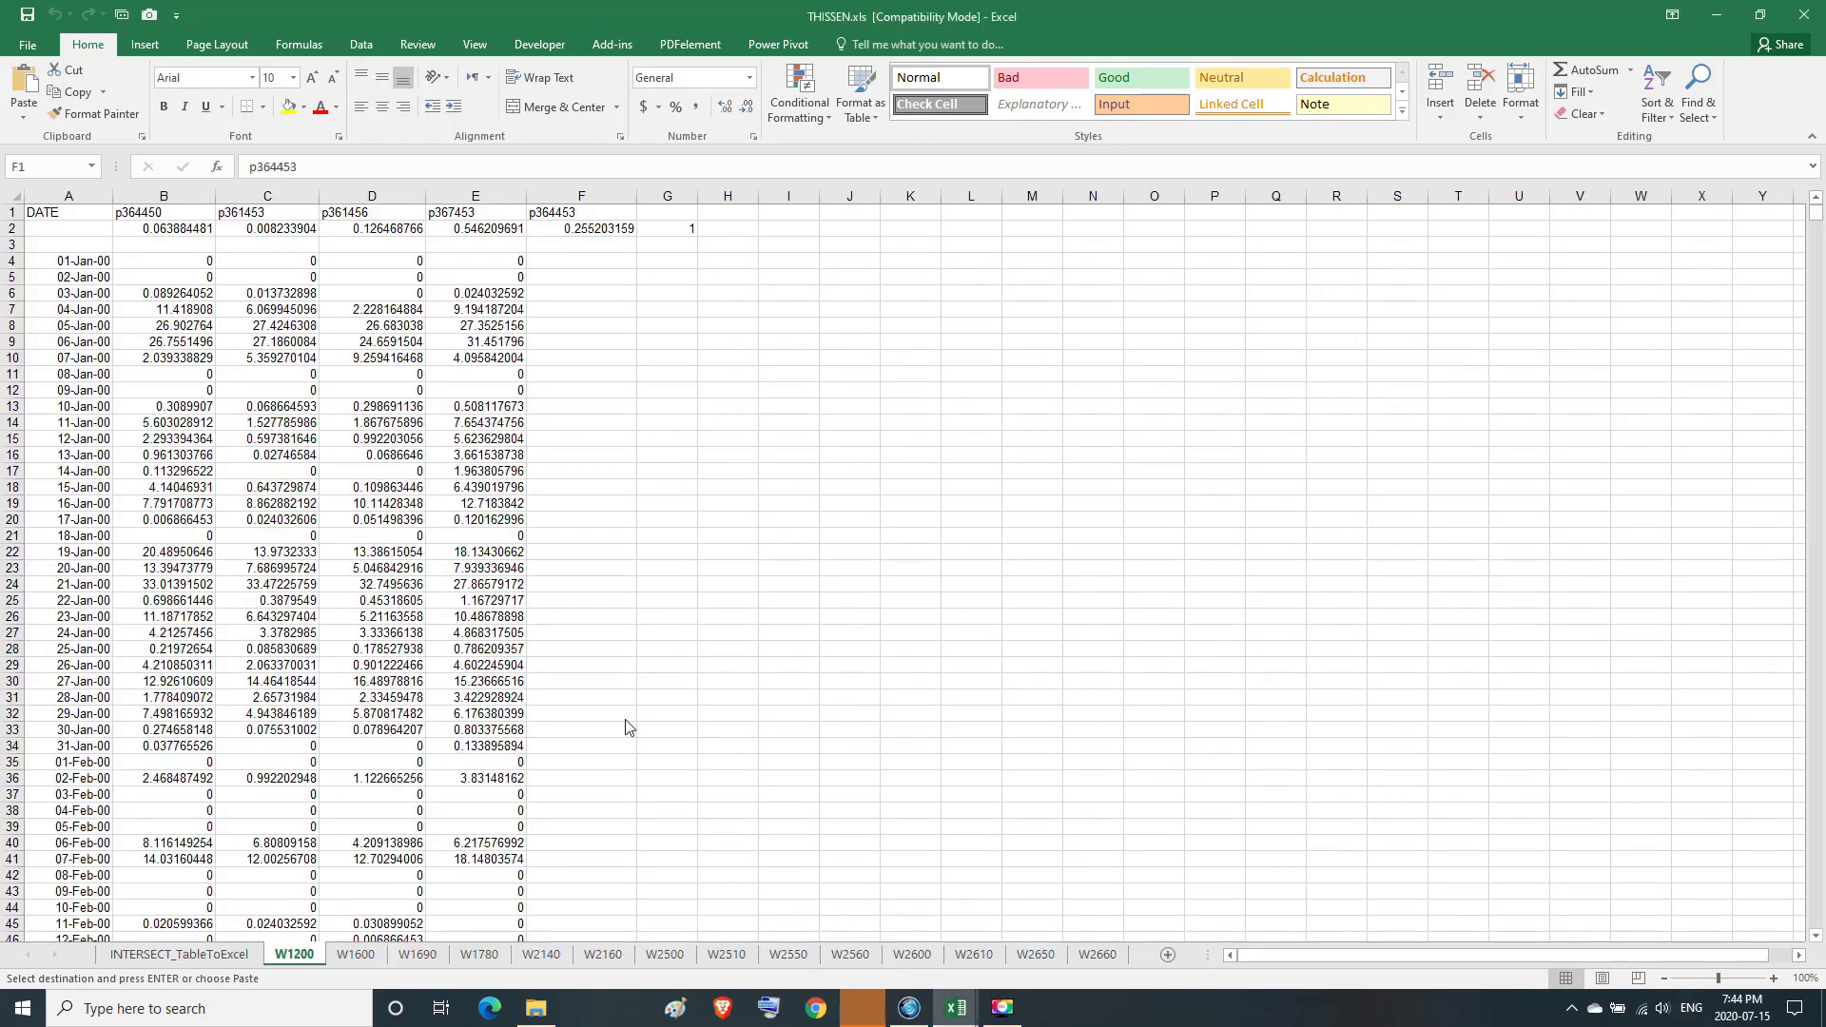
click(581, 213)
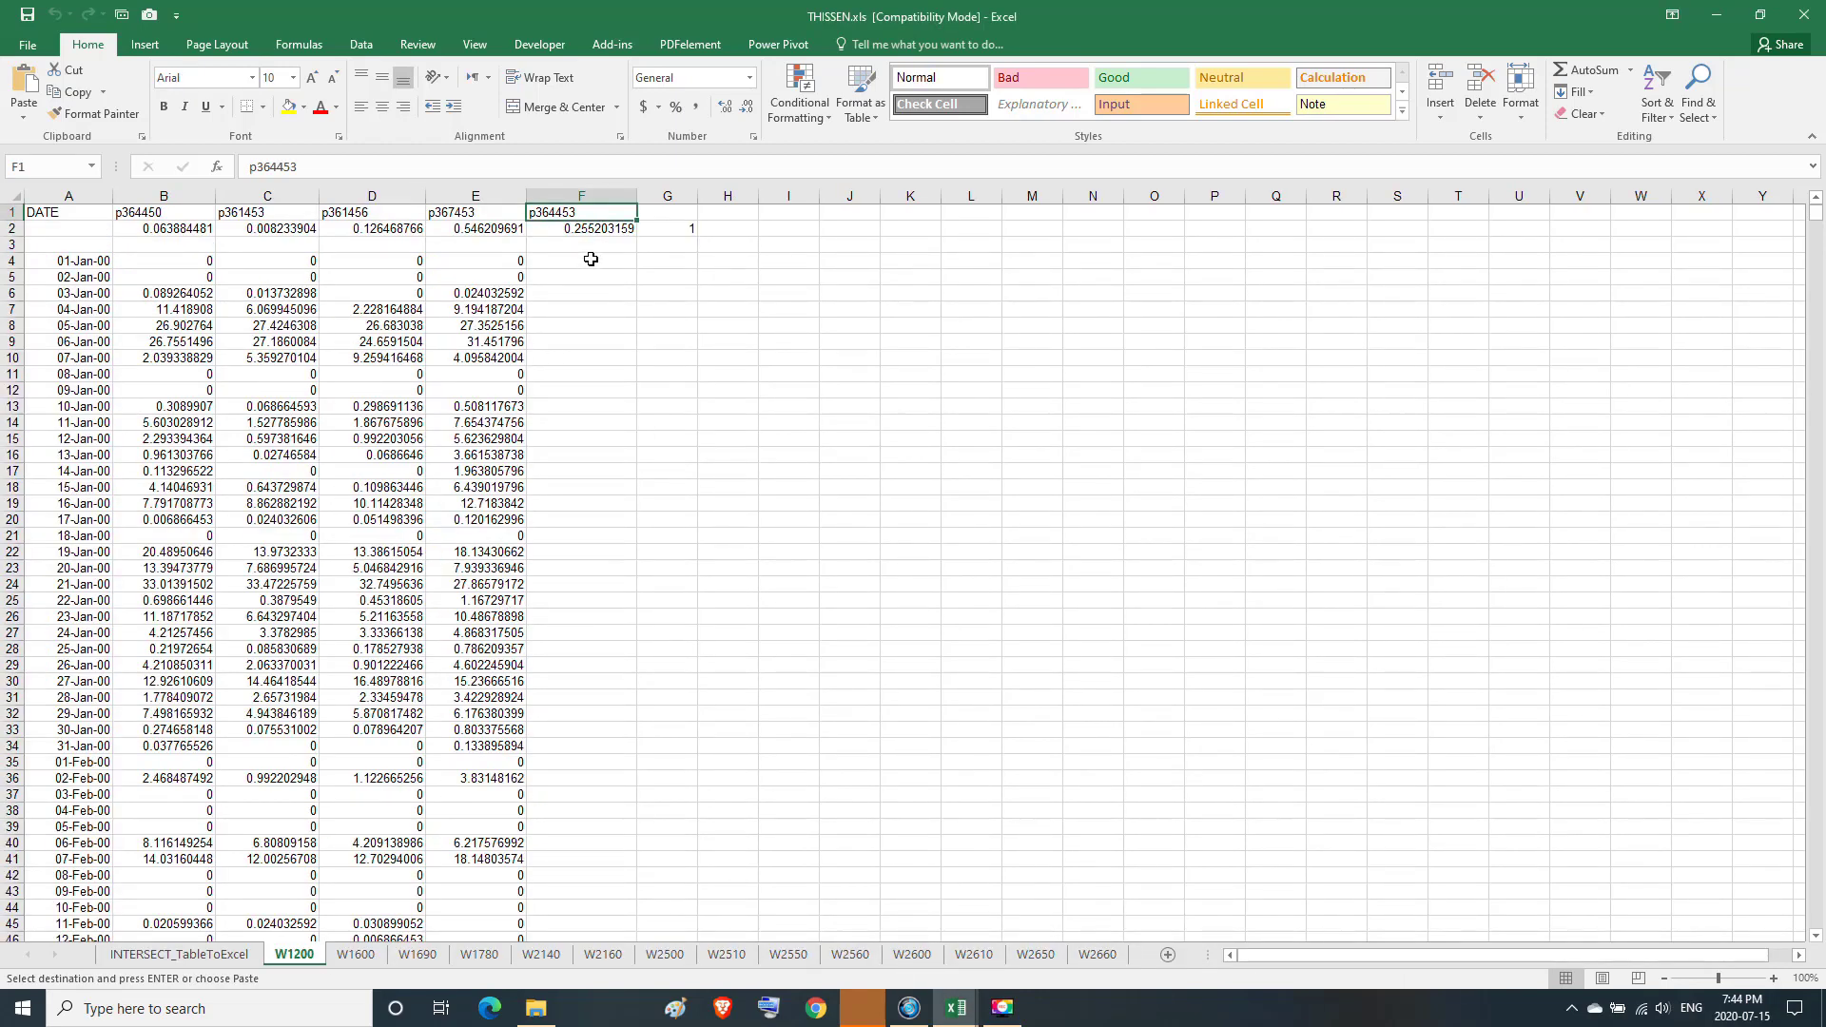
click(591, 259)
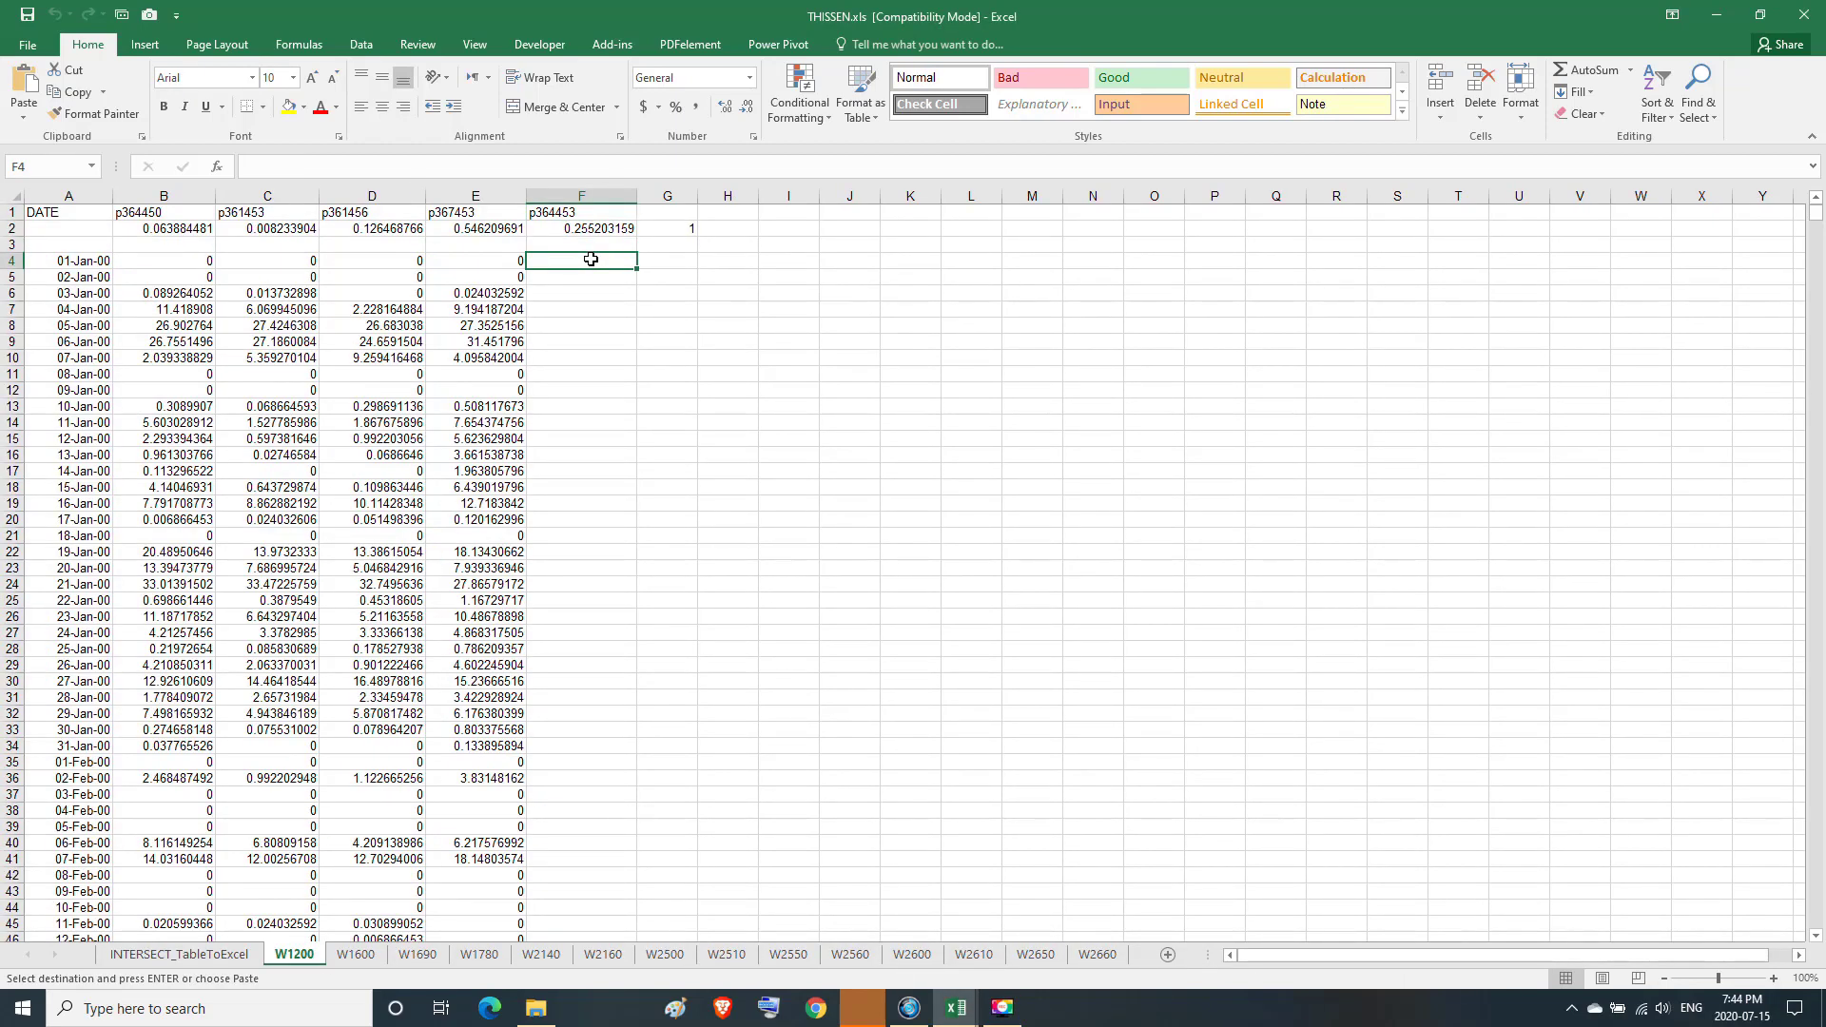
click(24, 86)
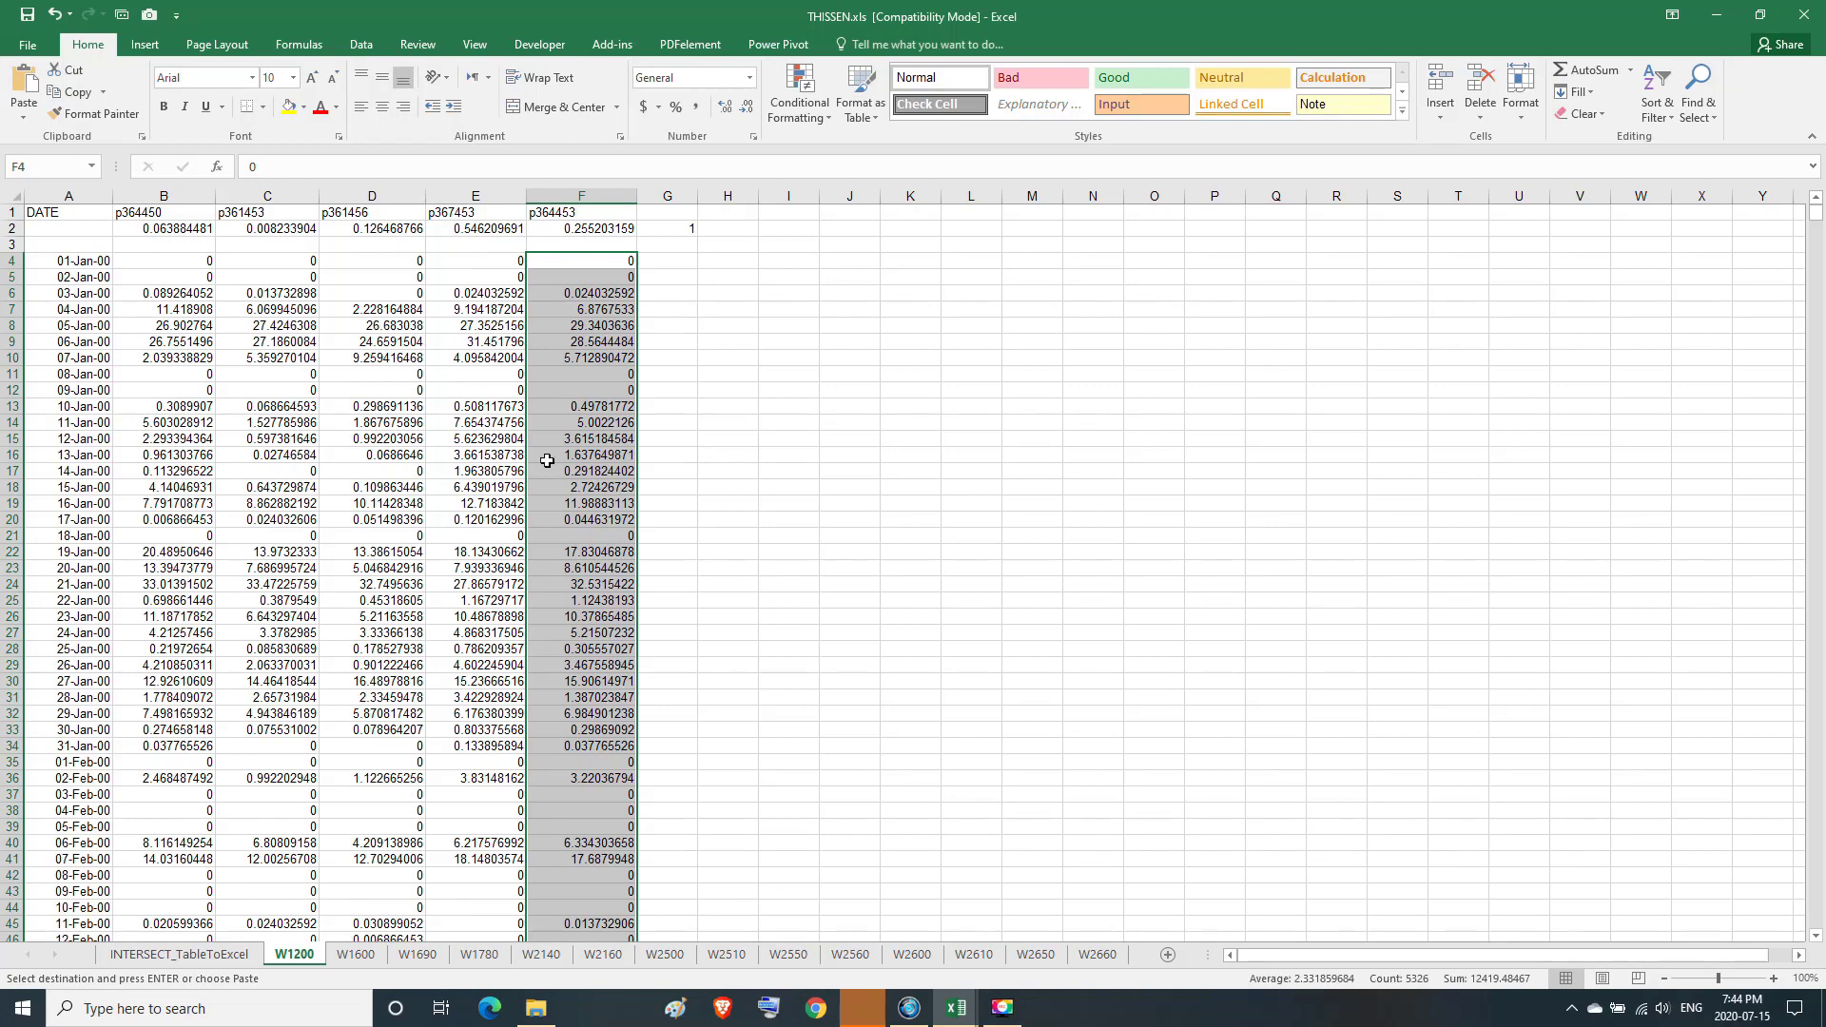
Review the first rainfall values, station names and Thiessen fractions of the five station columns B to F in W1200.
click(169, 265)
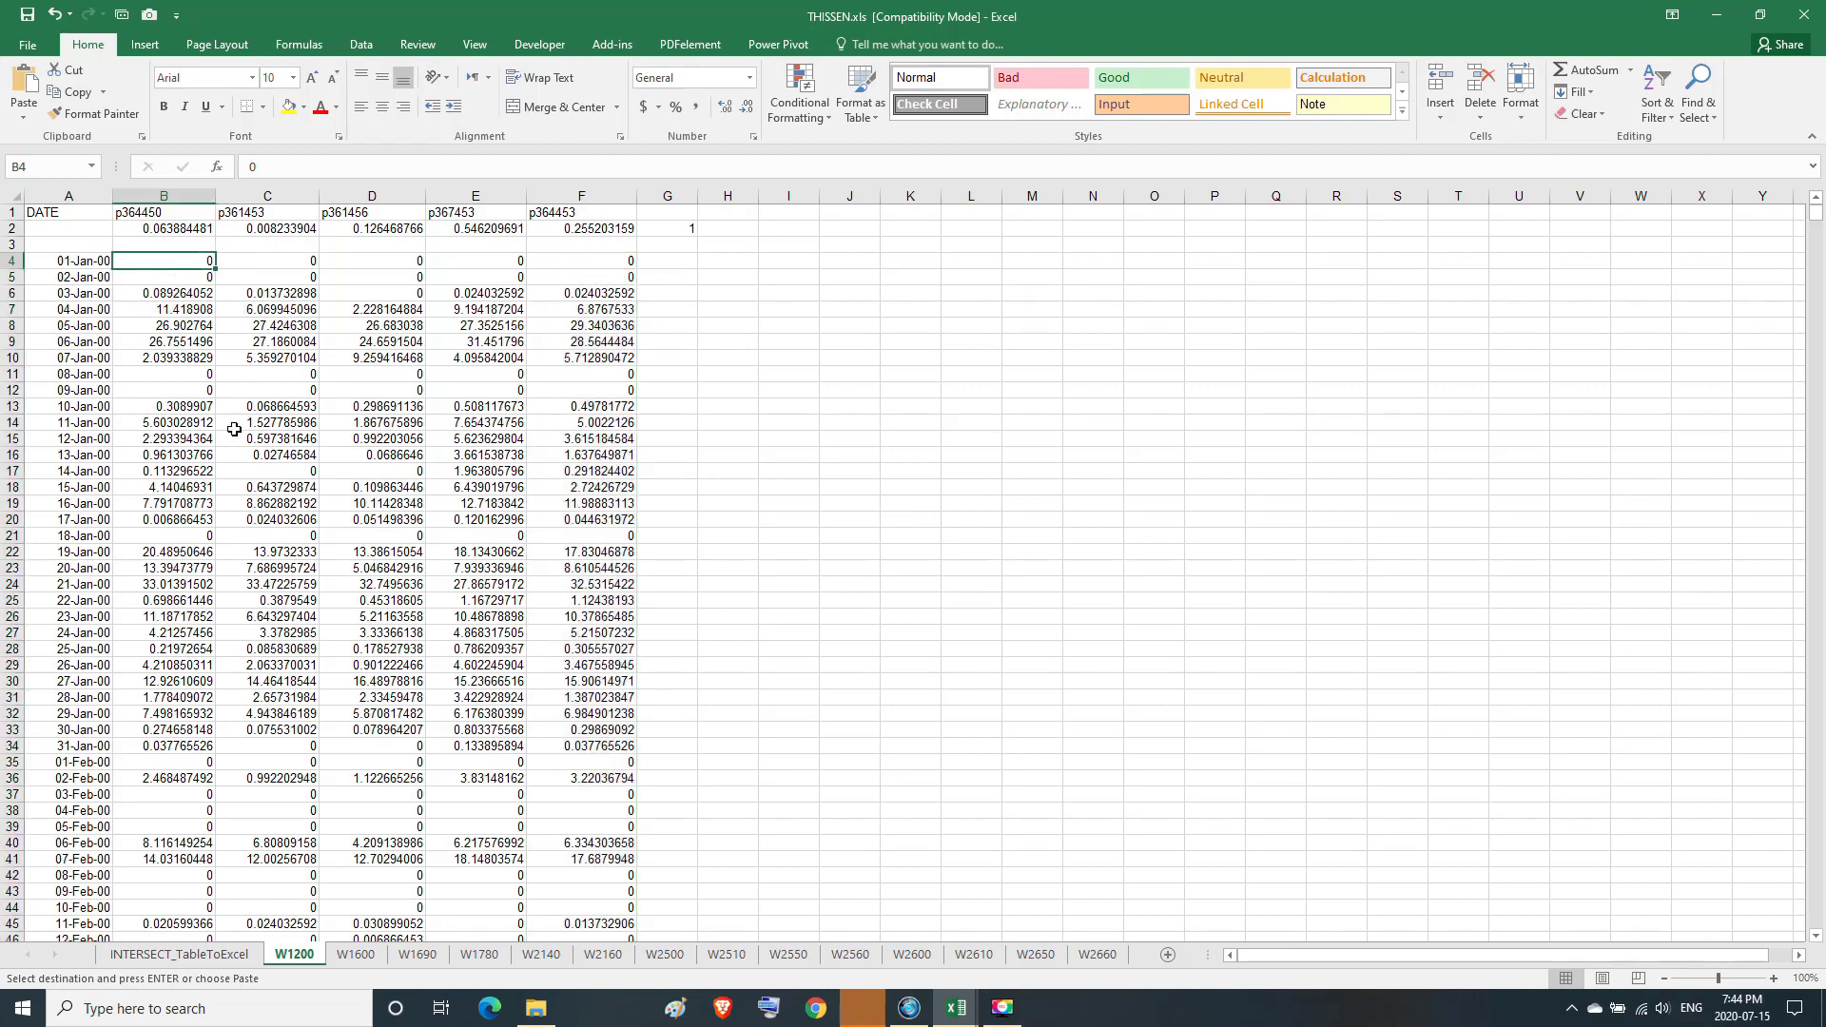
click(228, 259)
click(380, 259)
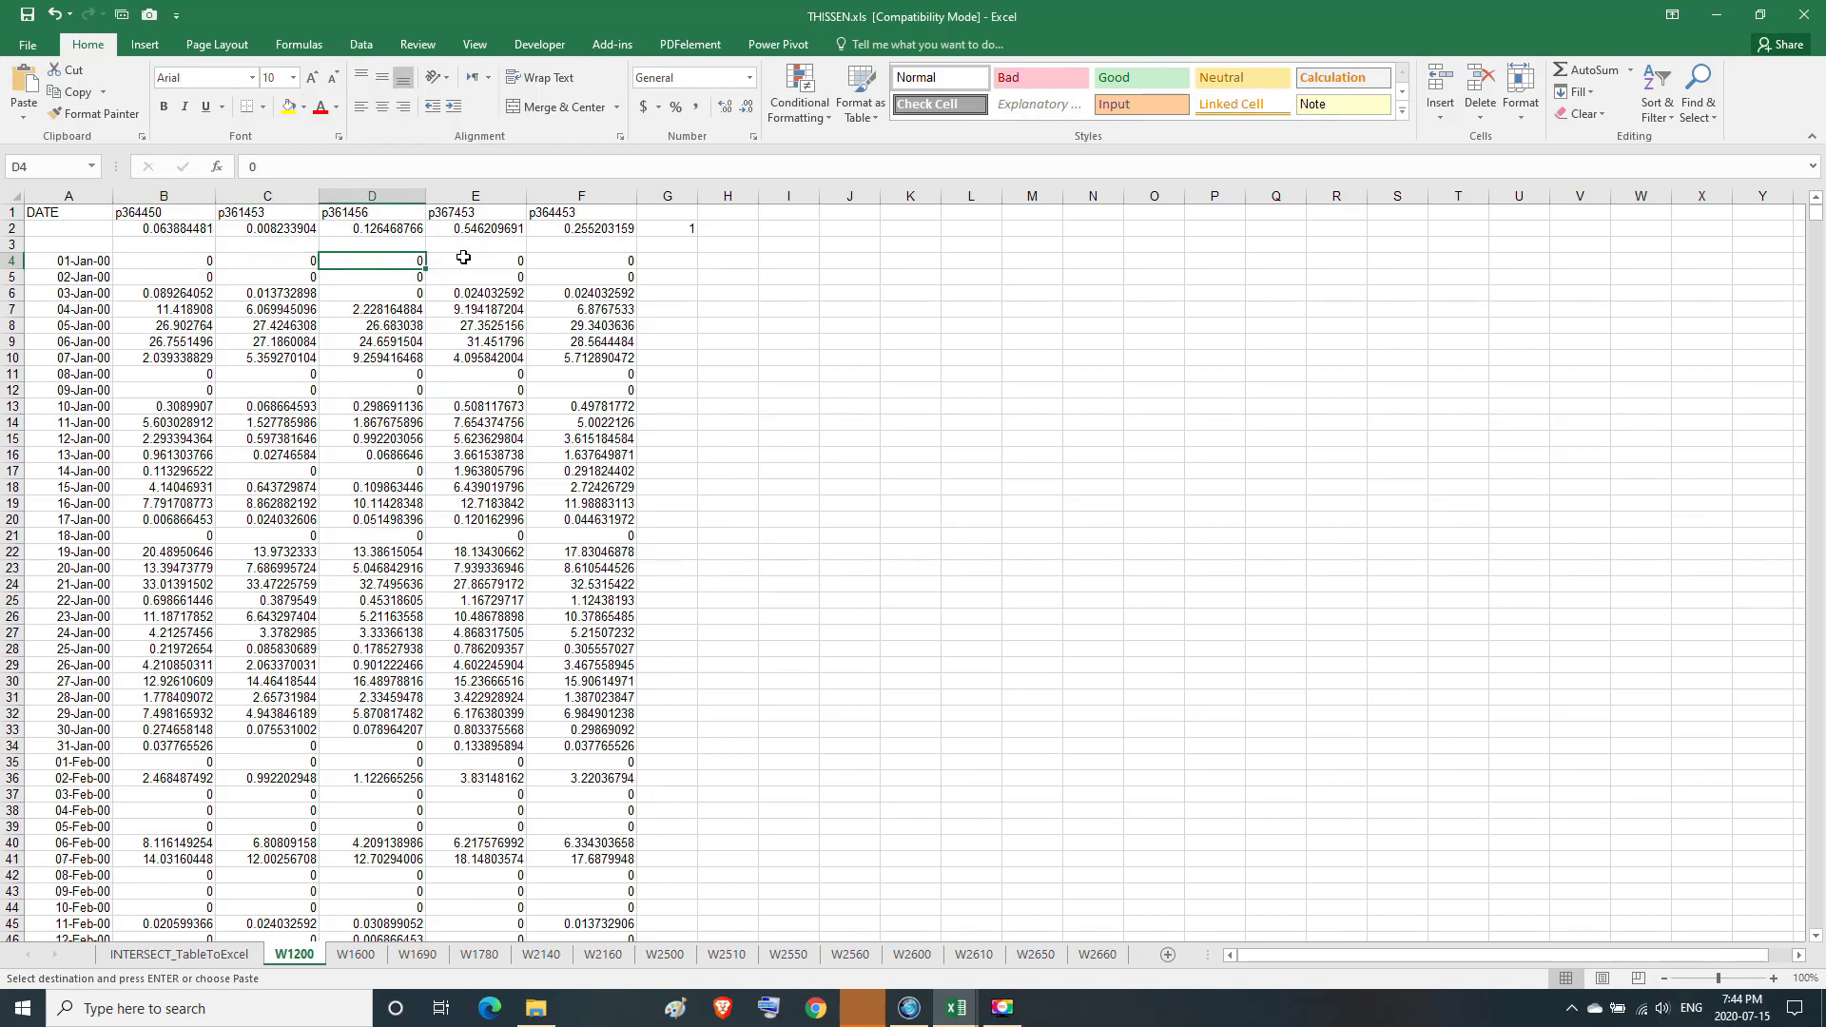
click(463, 259)
click(569, 259)
click(194, 215)
click(298, 215)
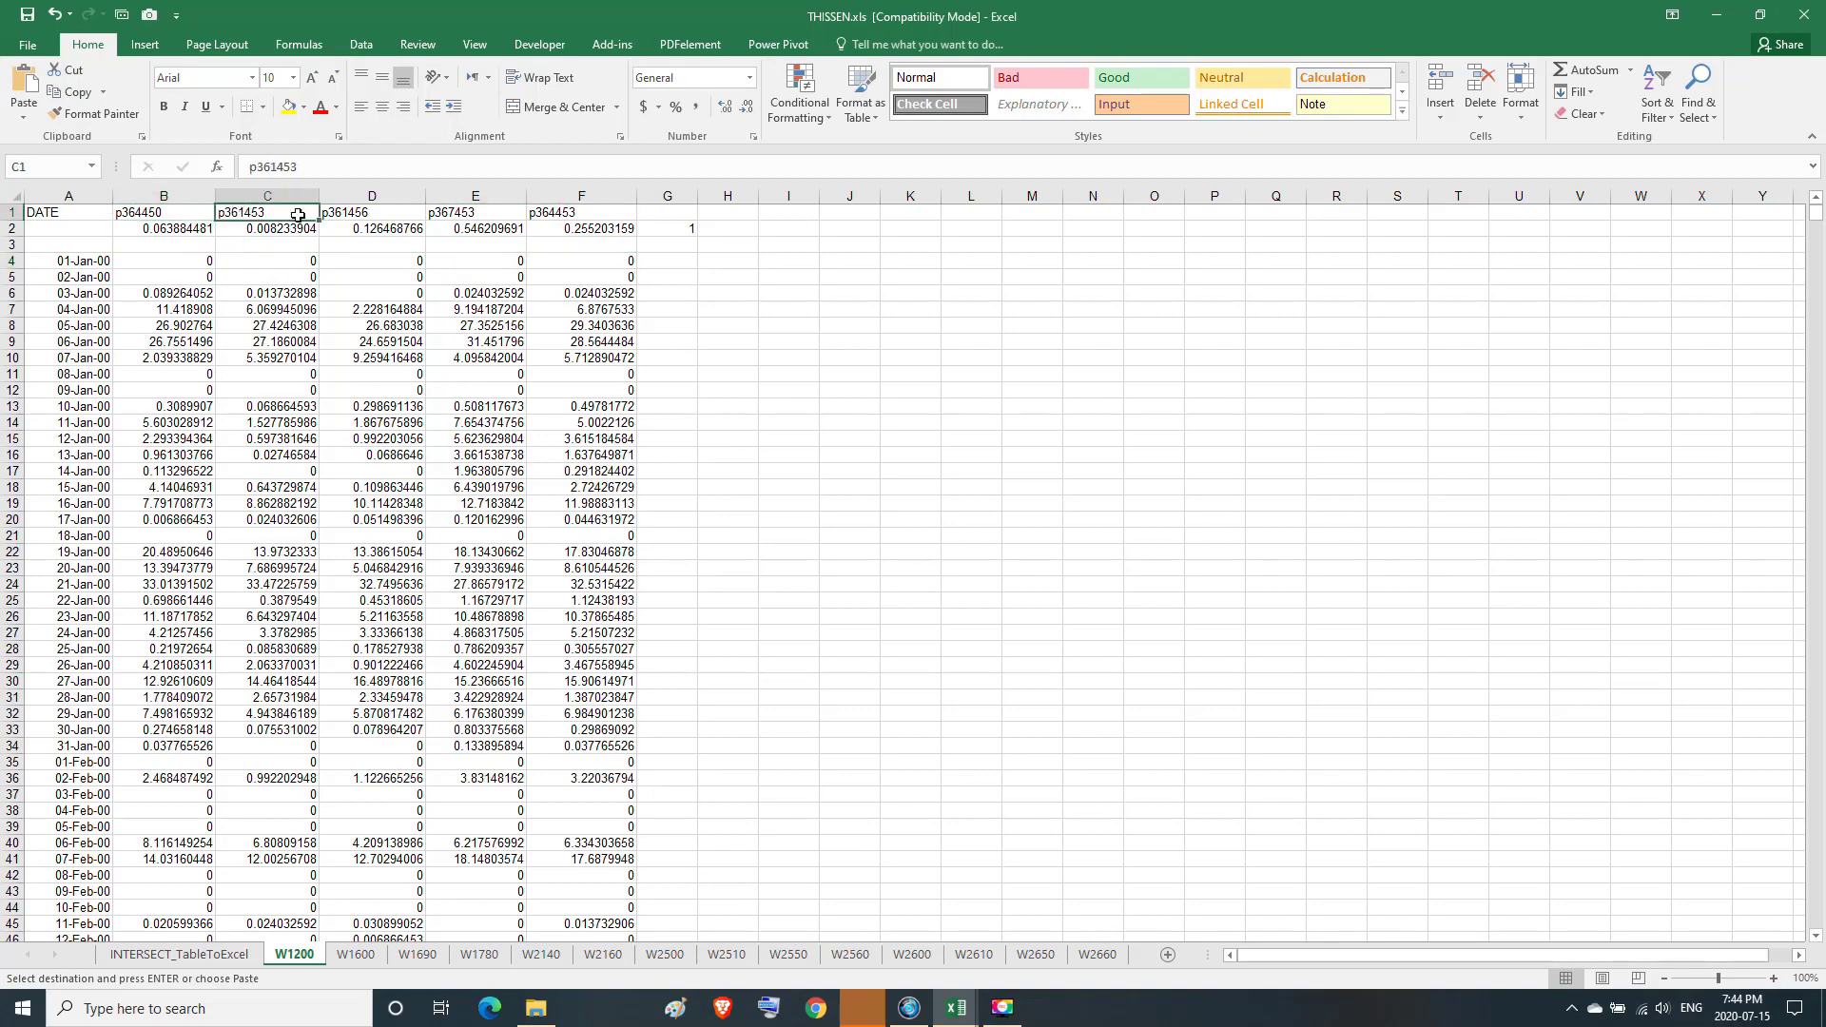
click(360, 217)
click(443, 211)
click(576, 217)
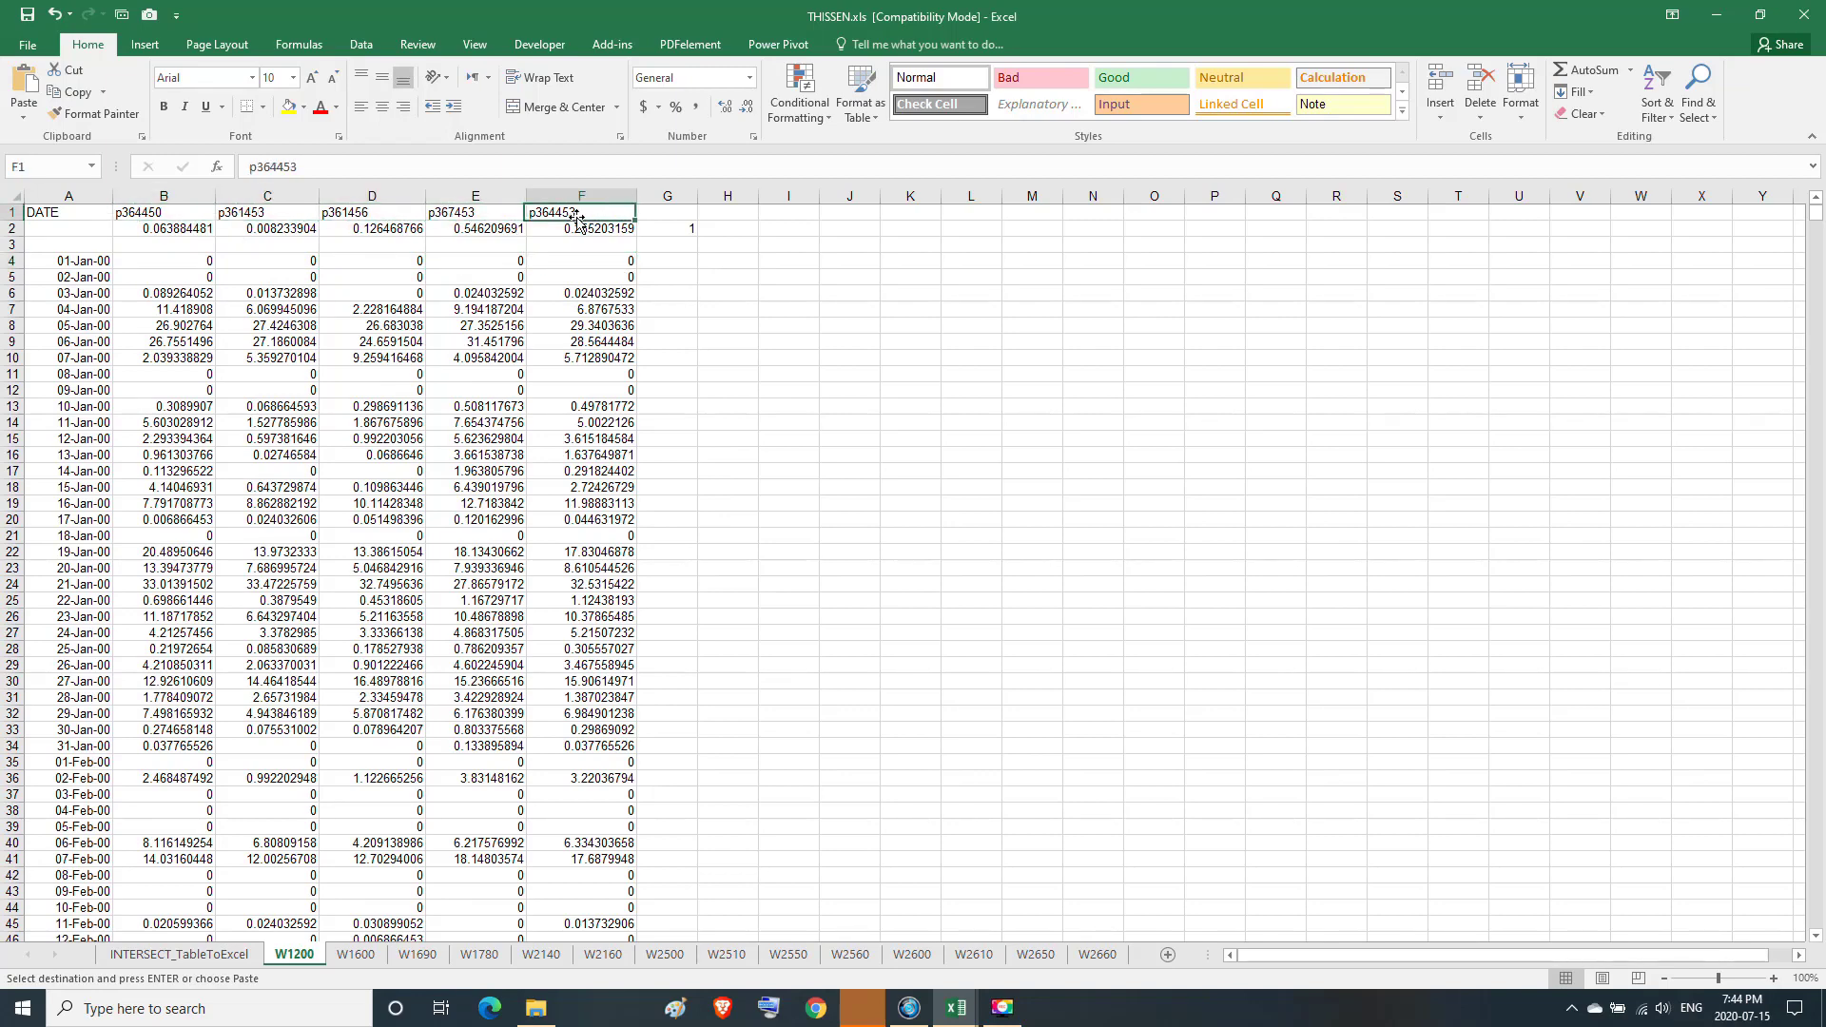
click(182, 228)
click(268, 229)
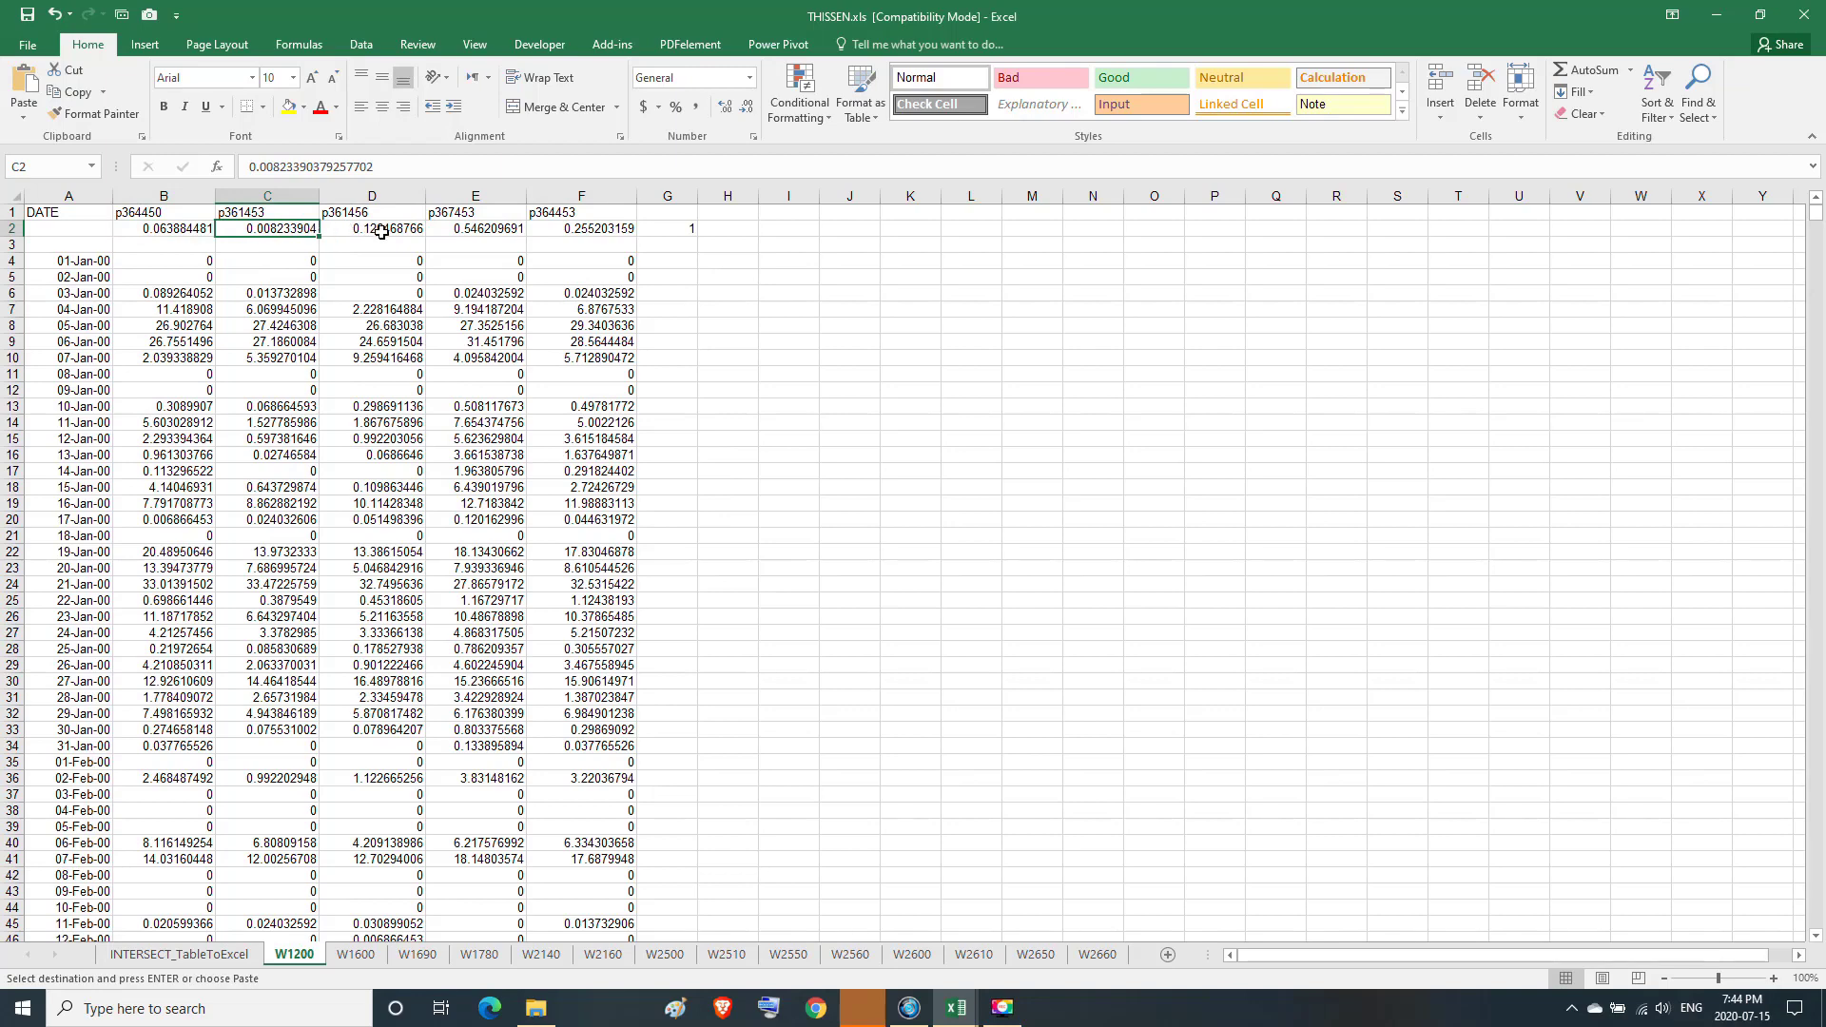
click(381, 232)
click(466, 227)
click(559, 228)
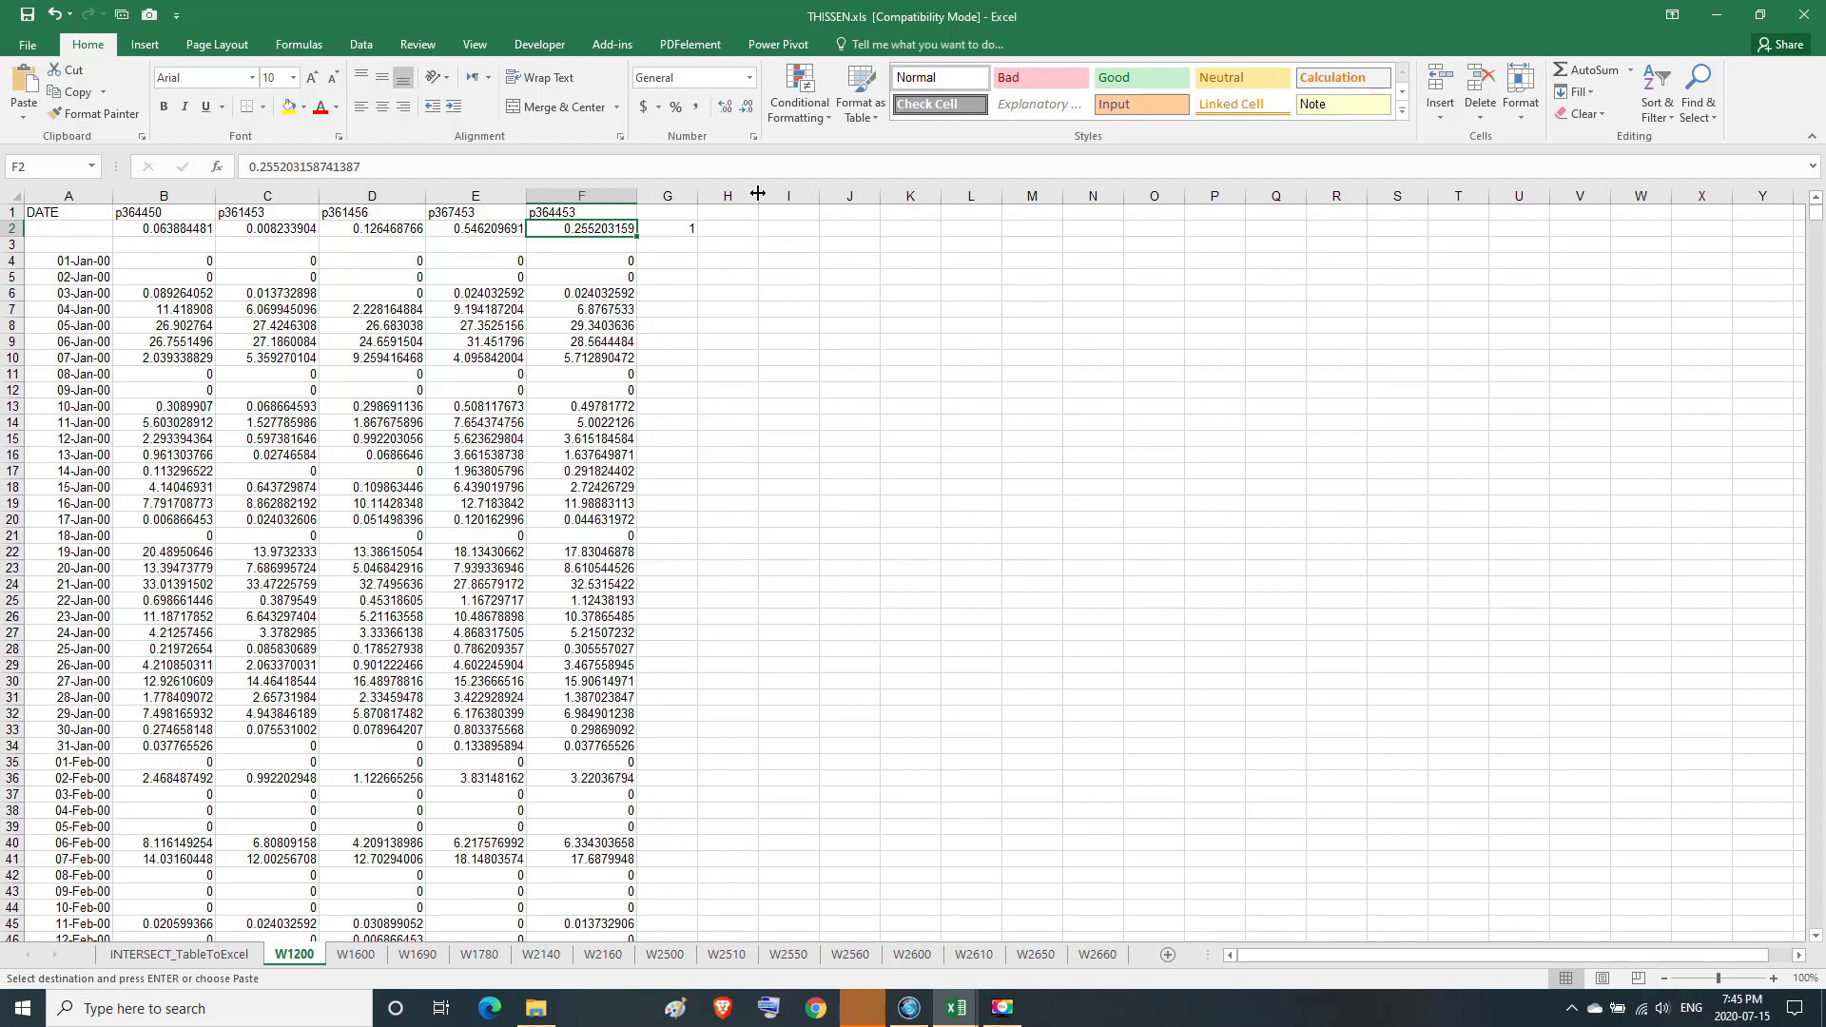
Widen column H and enter the heading APT_W1200 in H3.
drag(758, 199, 825, 202)
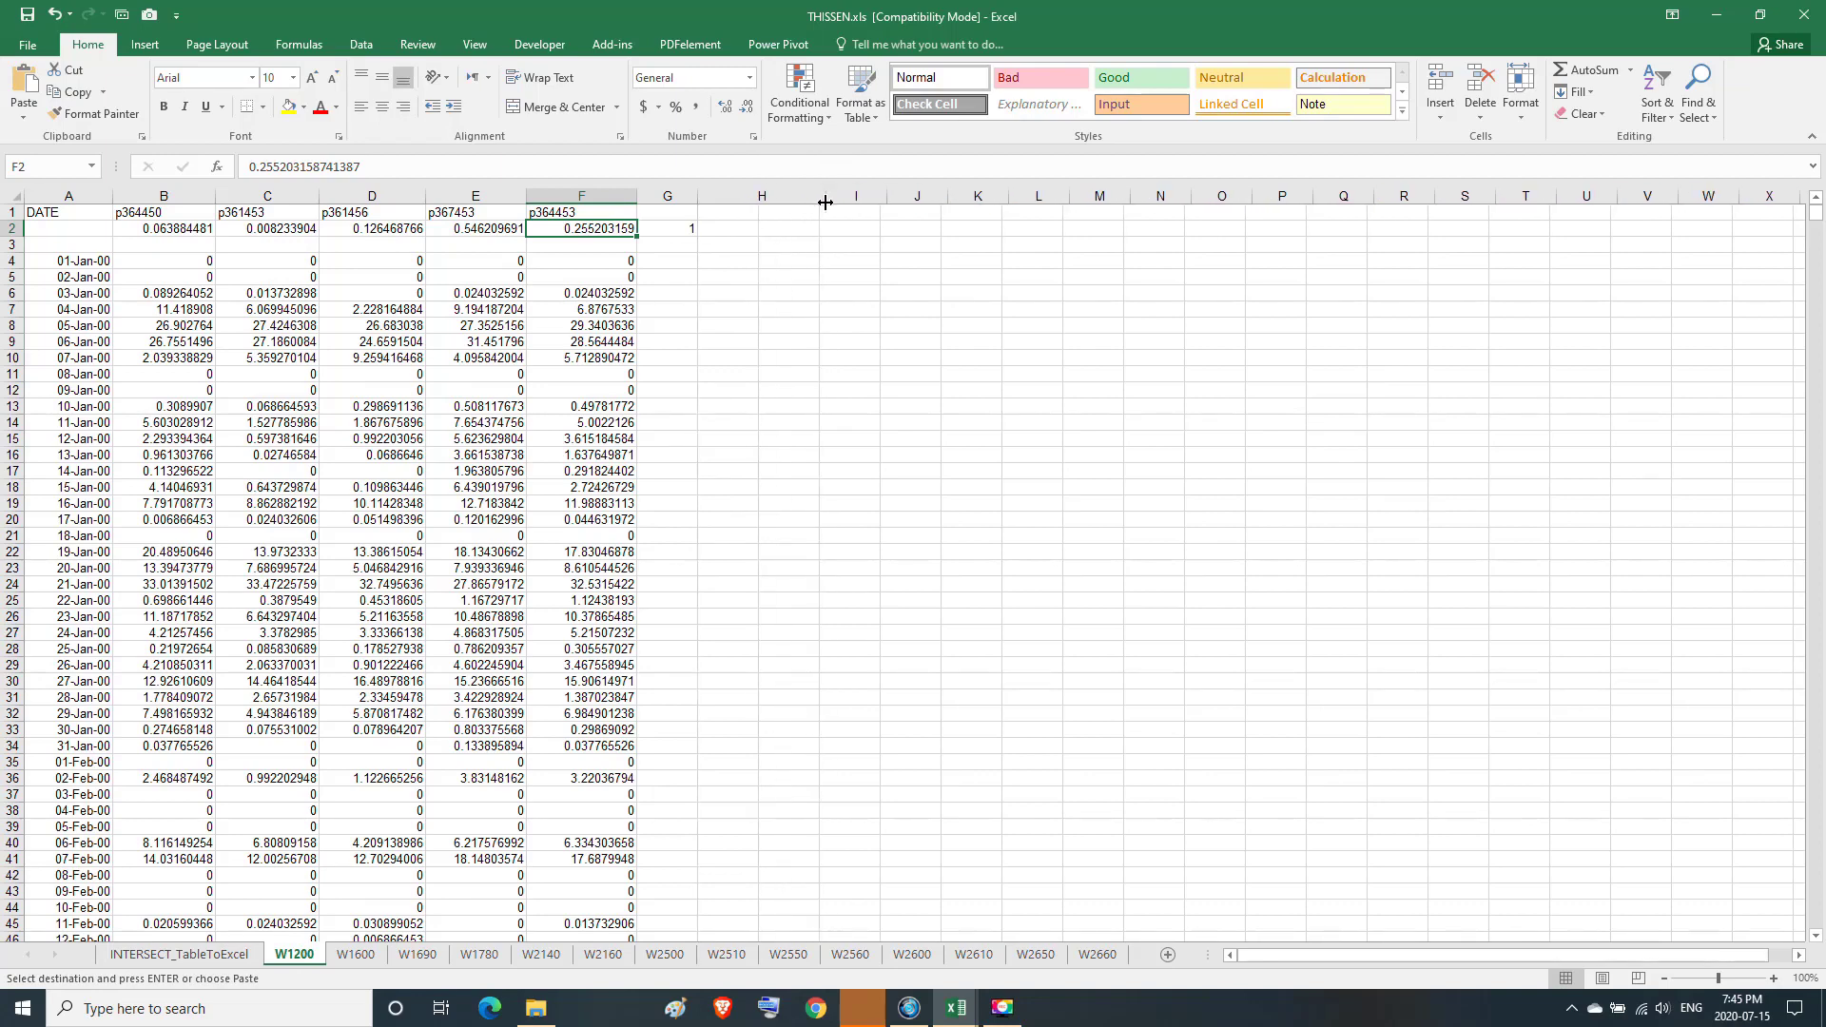
click(753, 245)
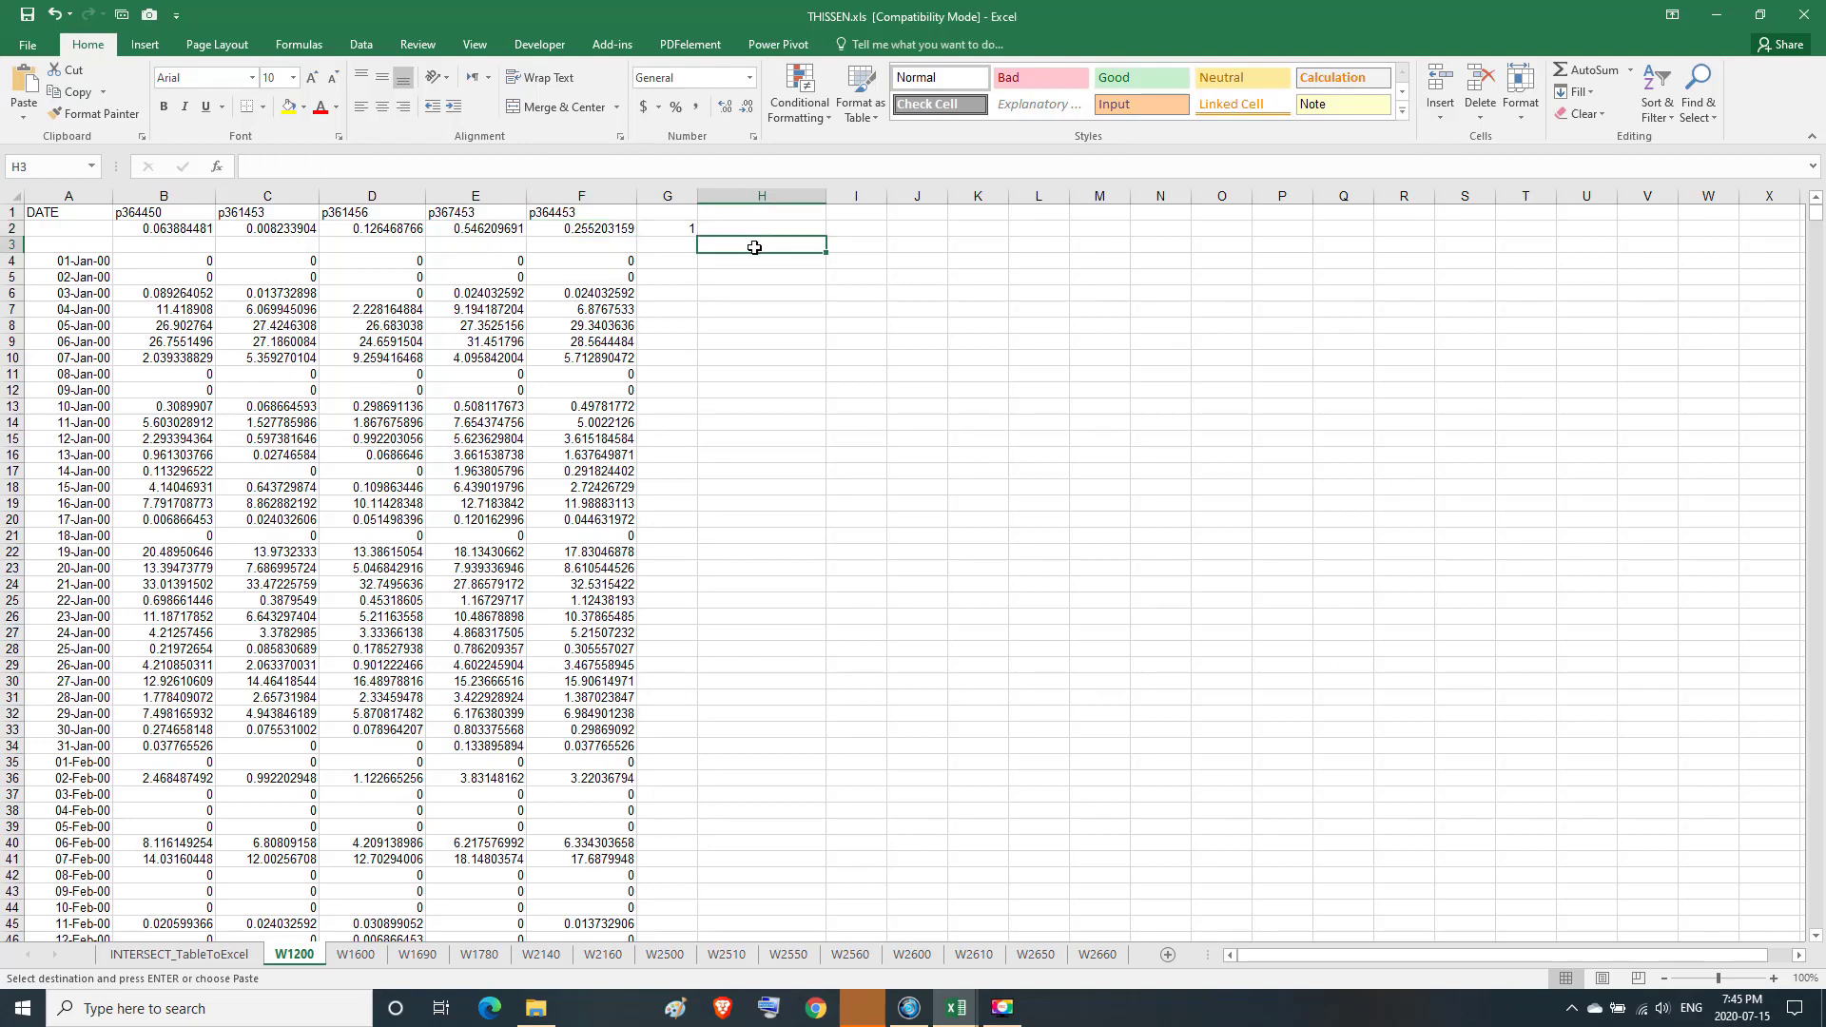
text(A)
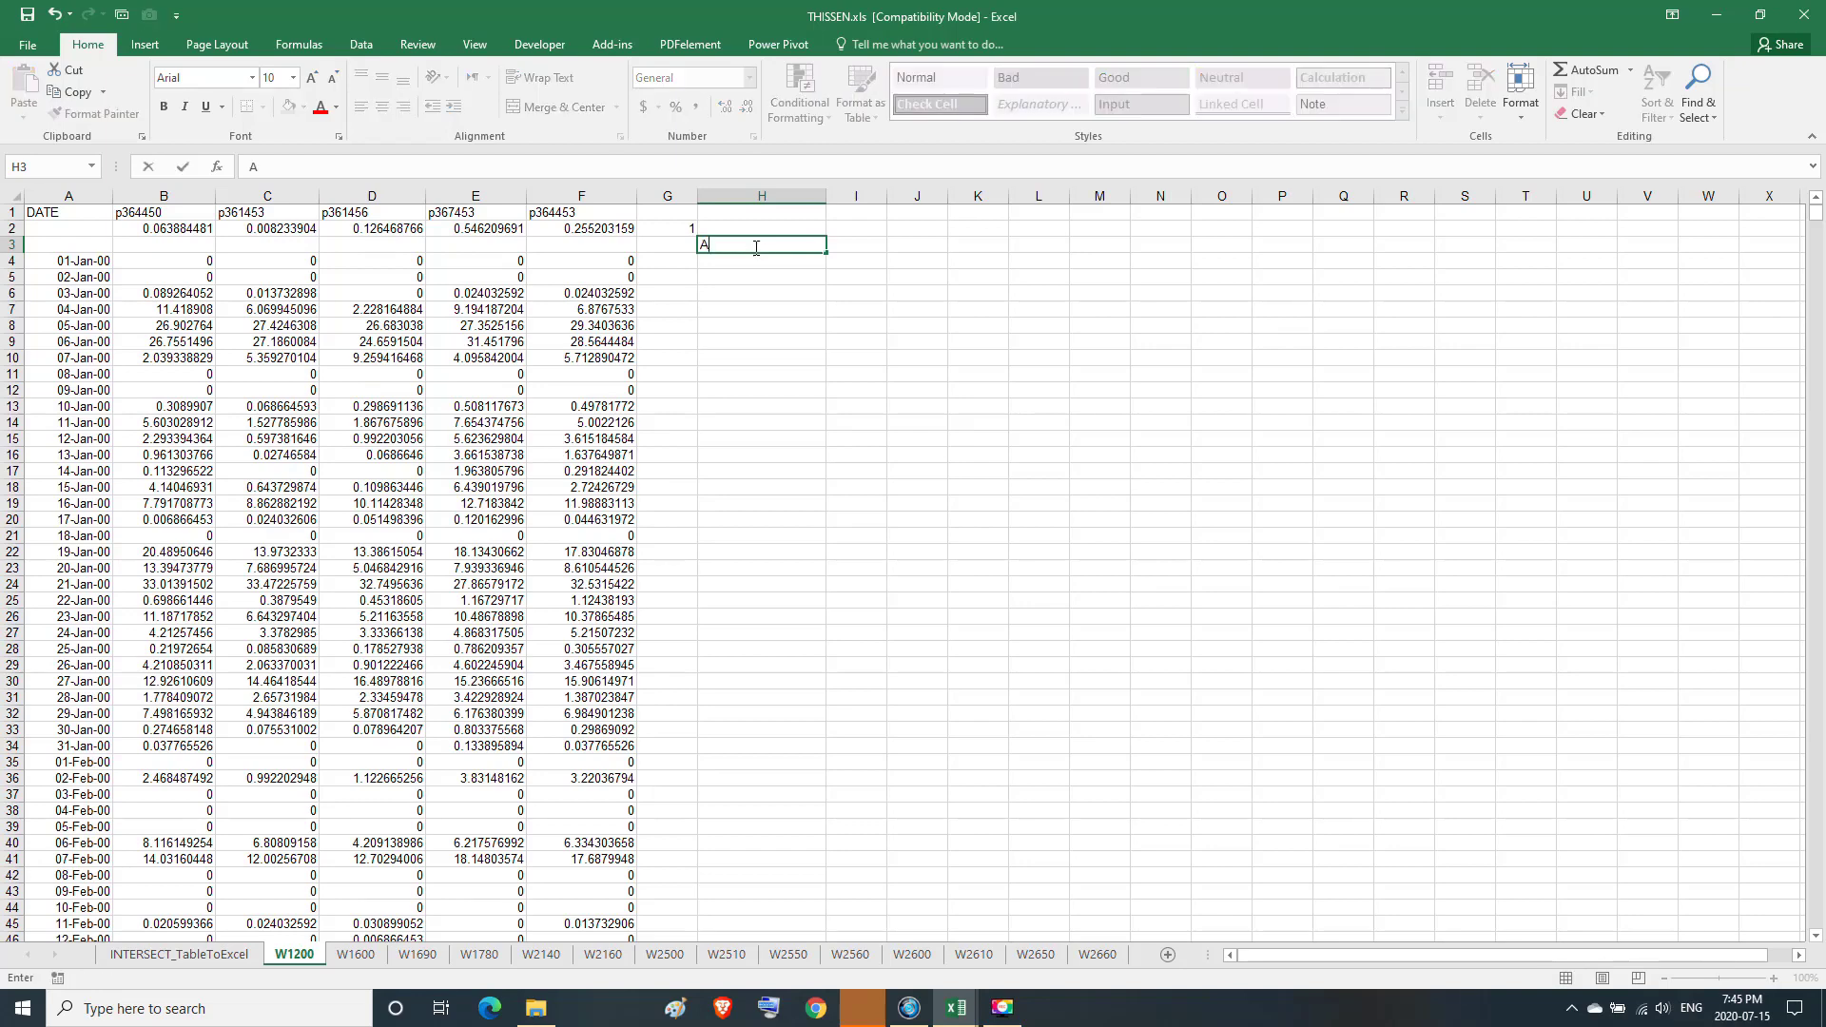
text(PT_)
text(W1200)
Begin the weighted rainfall formula in H4 with the first two stations: =B4*0.063884481+C4*0.008233904+.
click(735, 262)
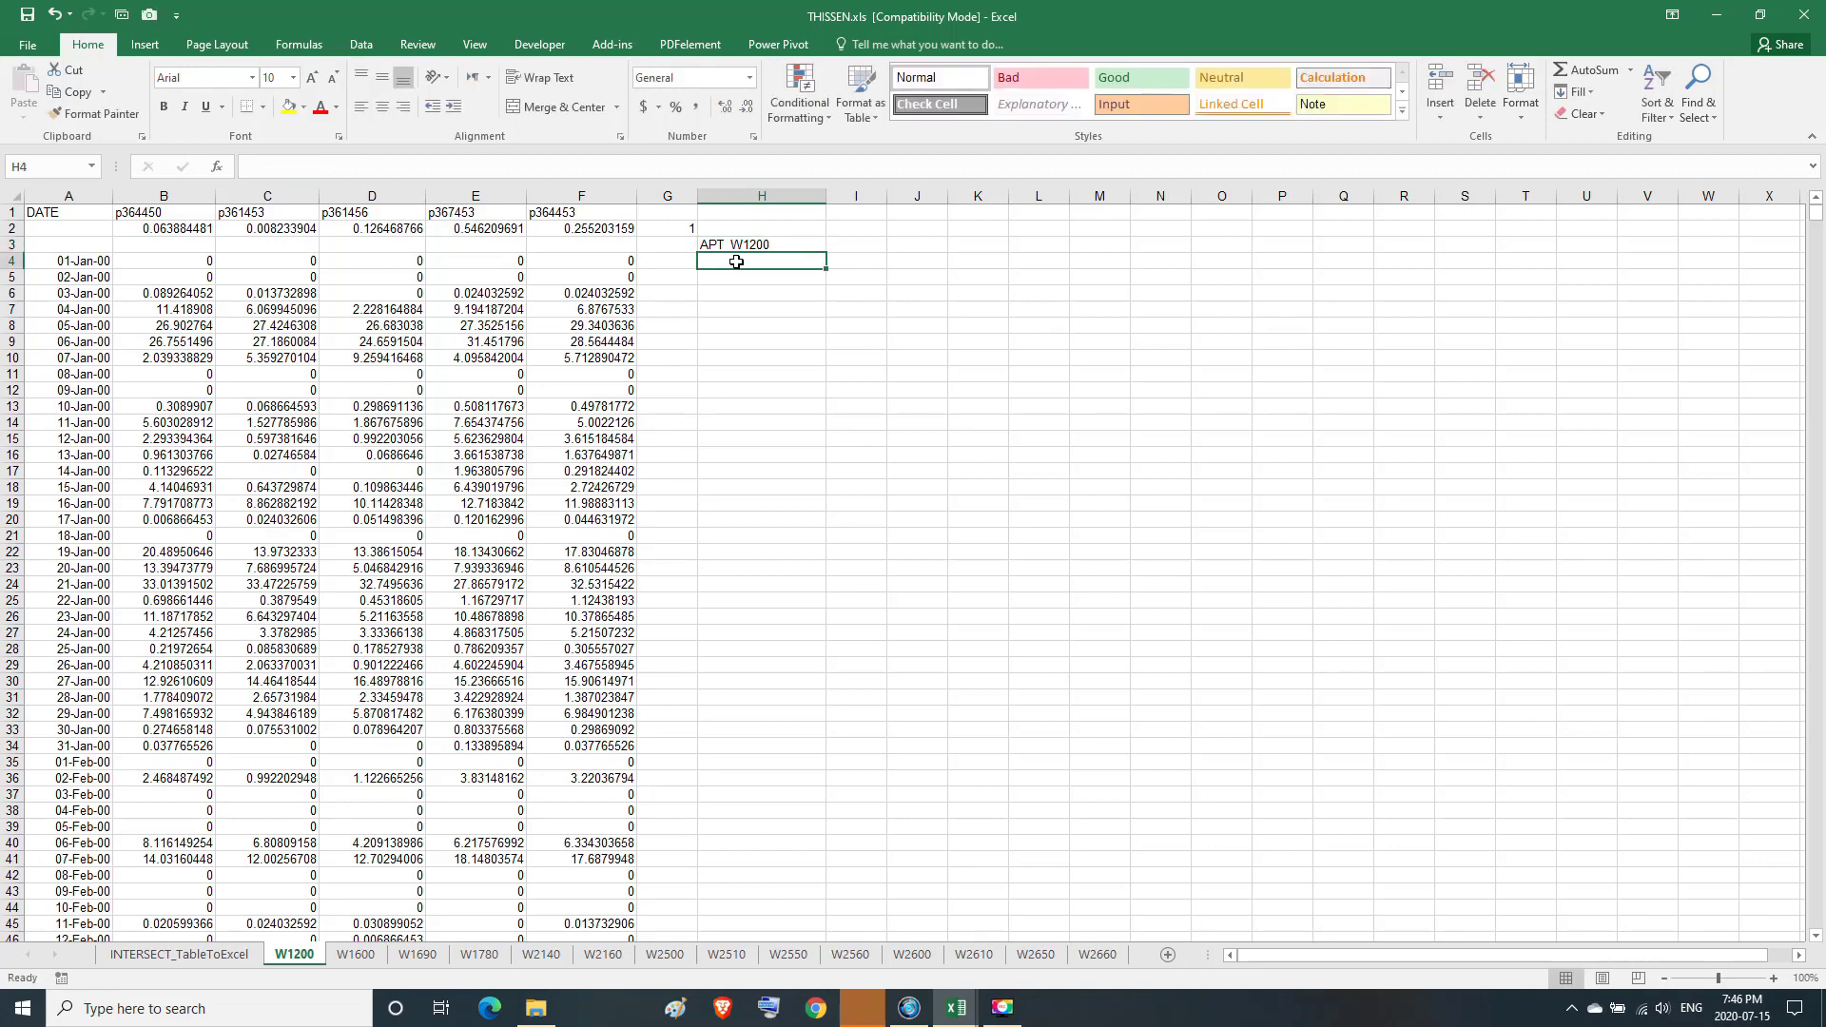
text(=)
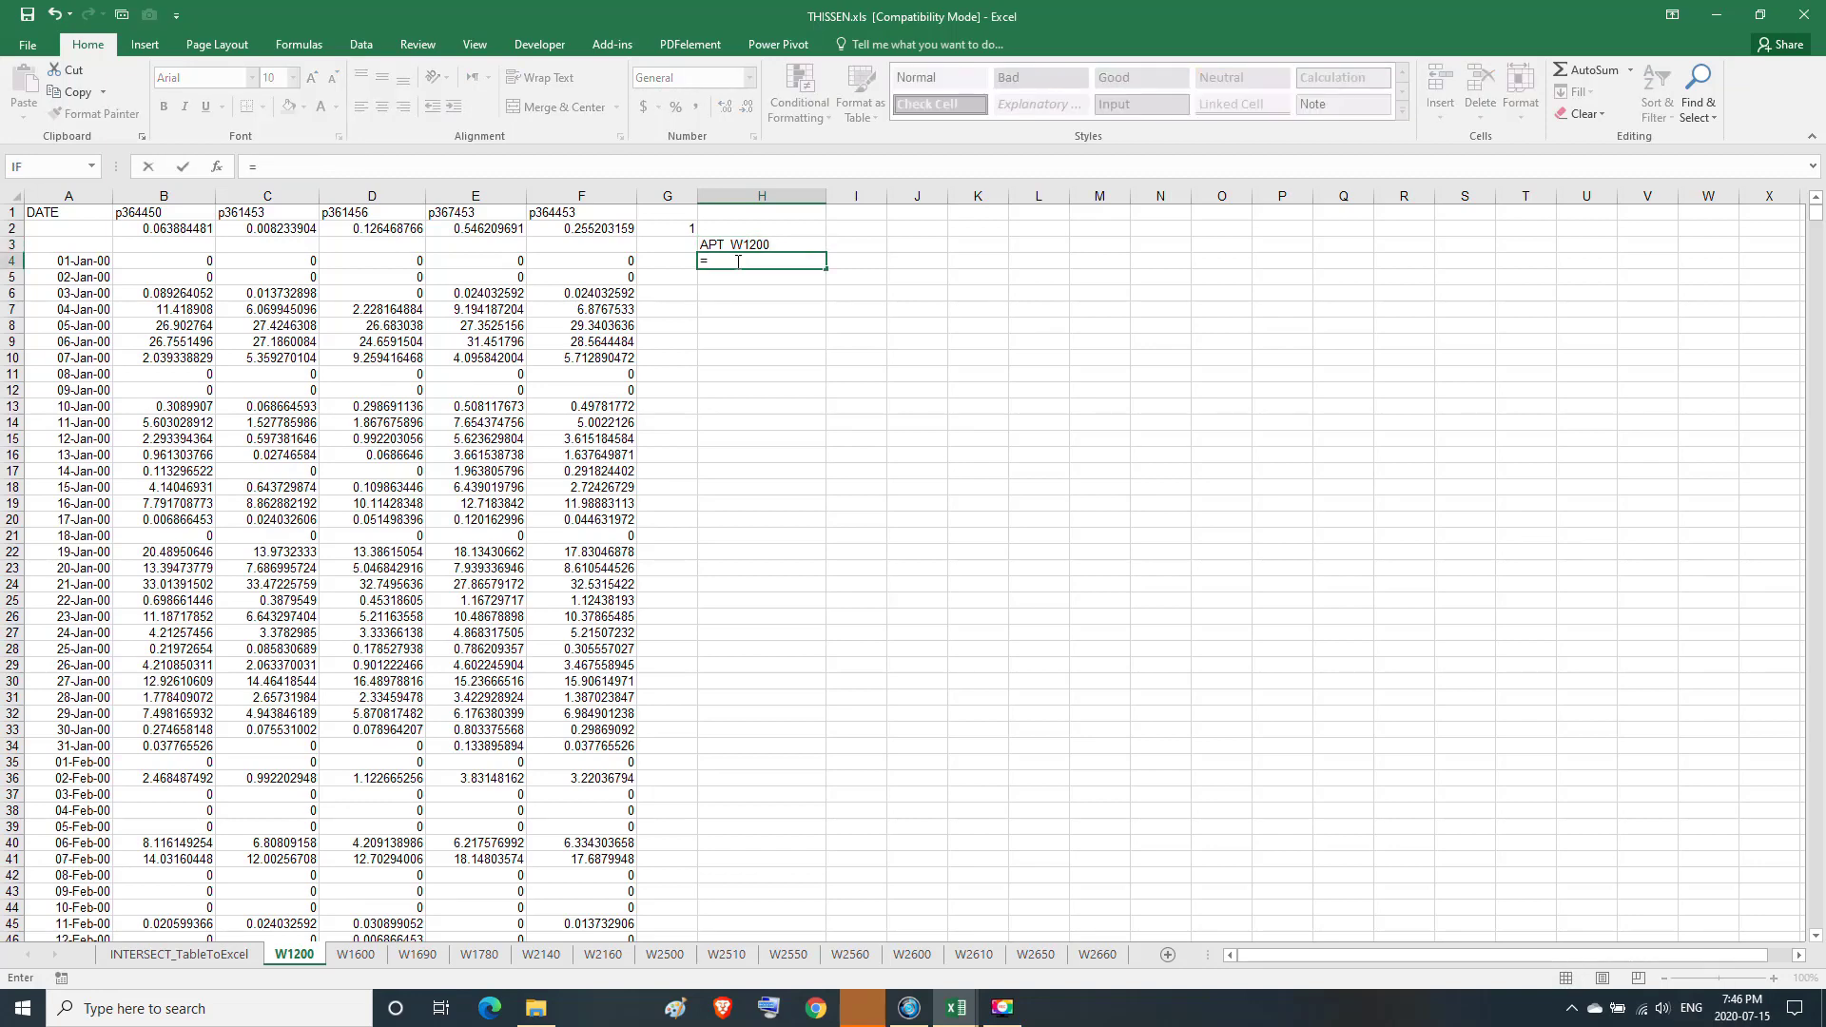
click(194, 262)
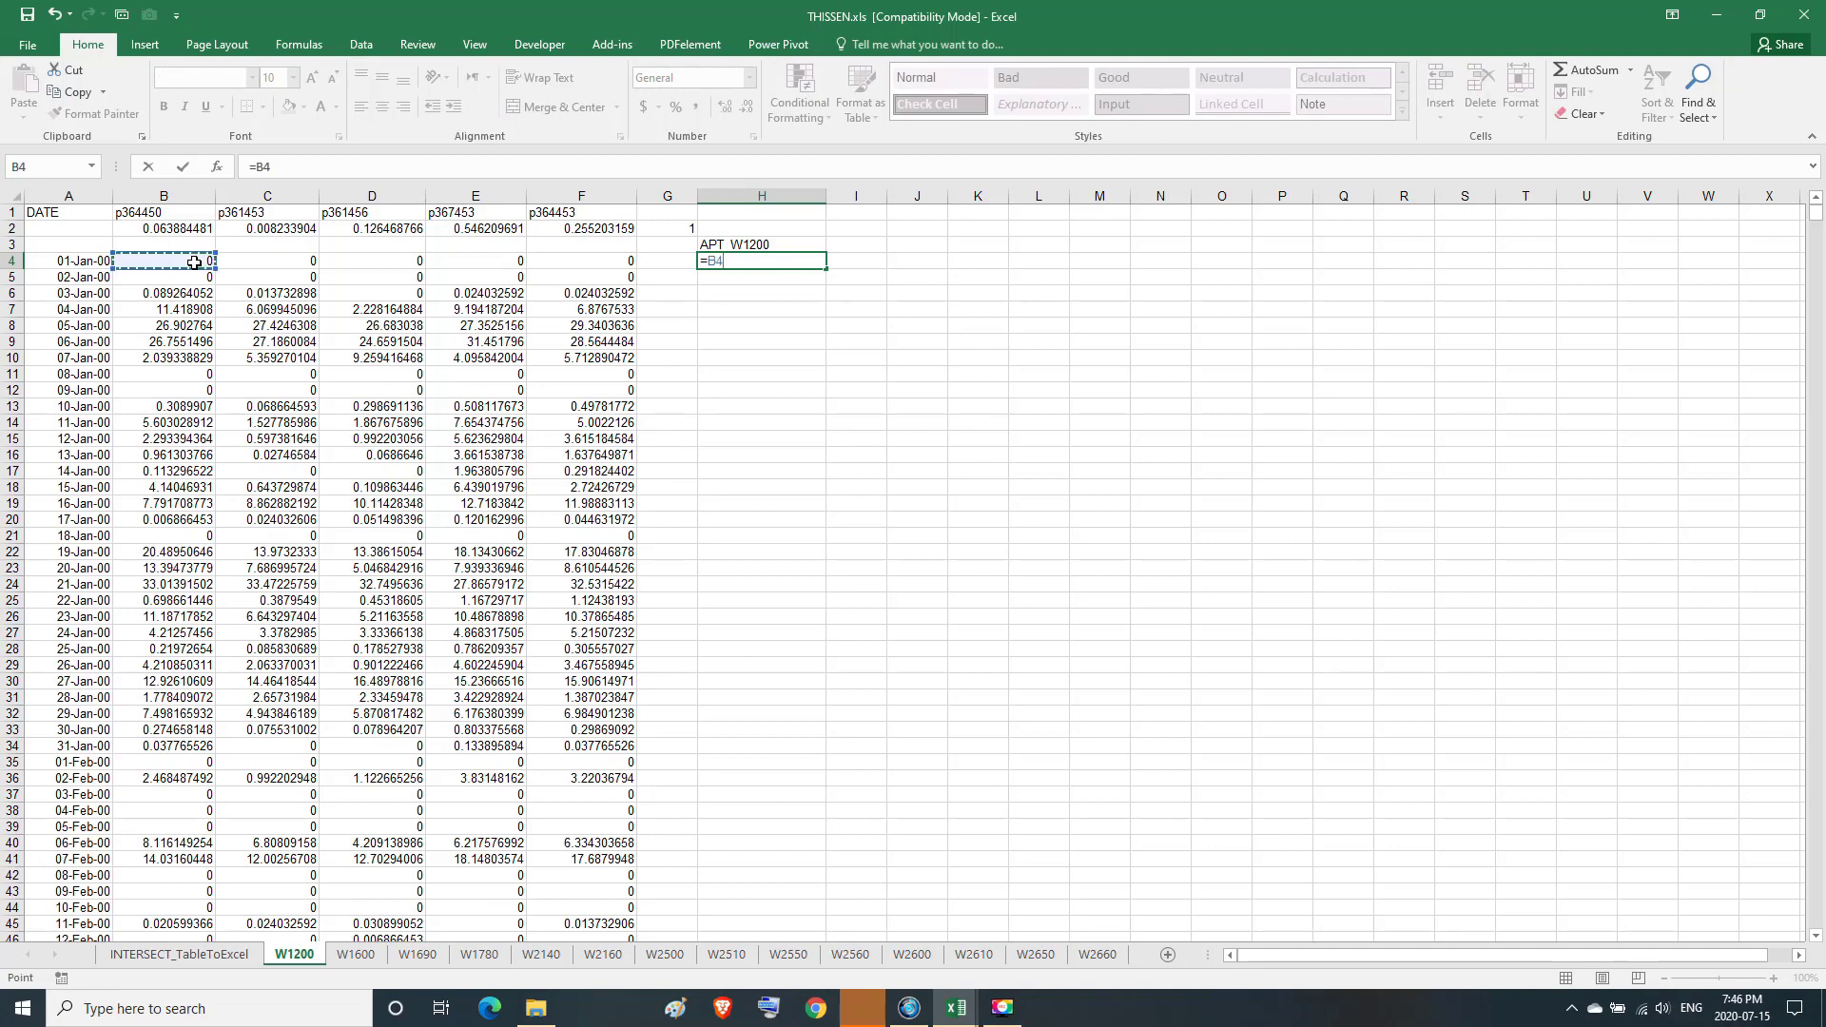
text(*)
text(0.0638)
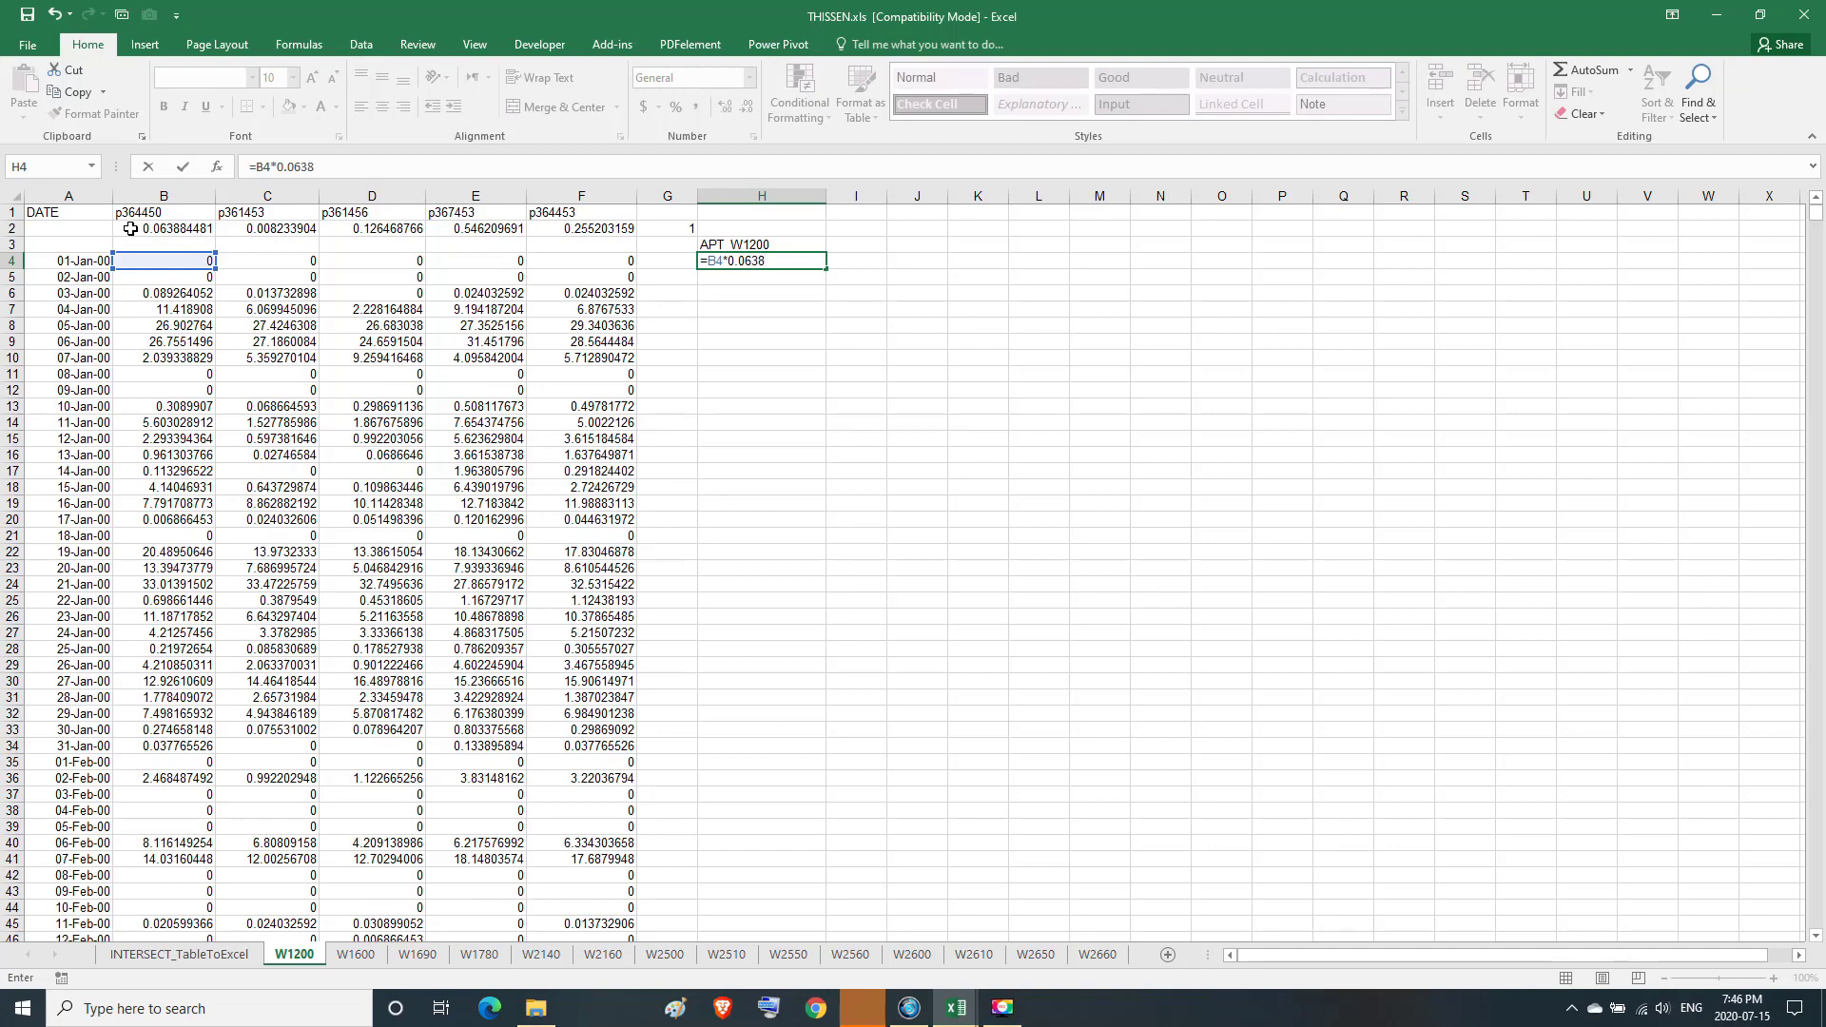
text(84481+)
click(269, 260)
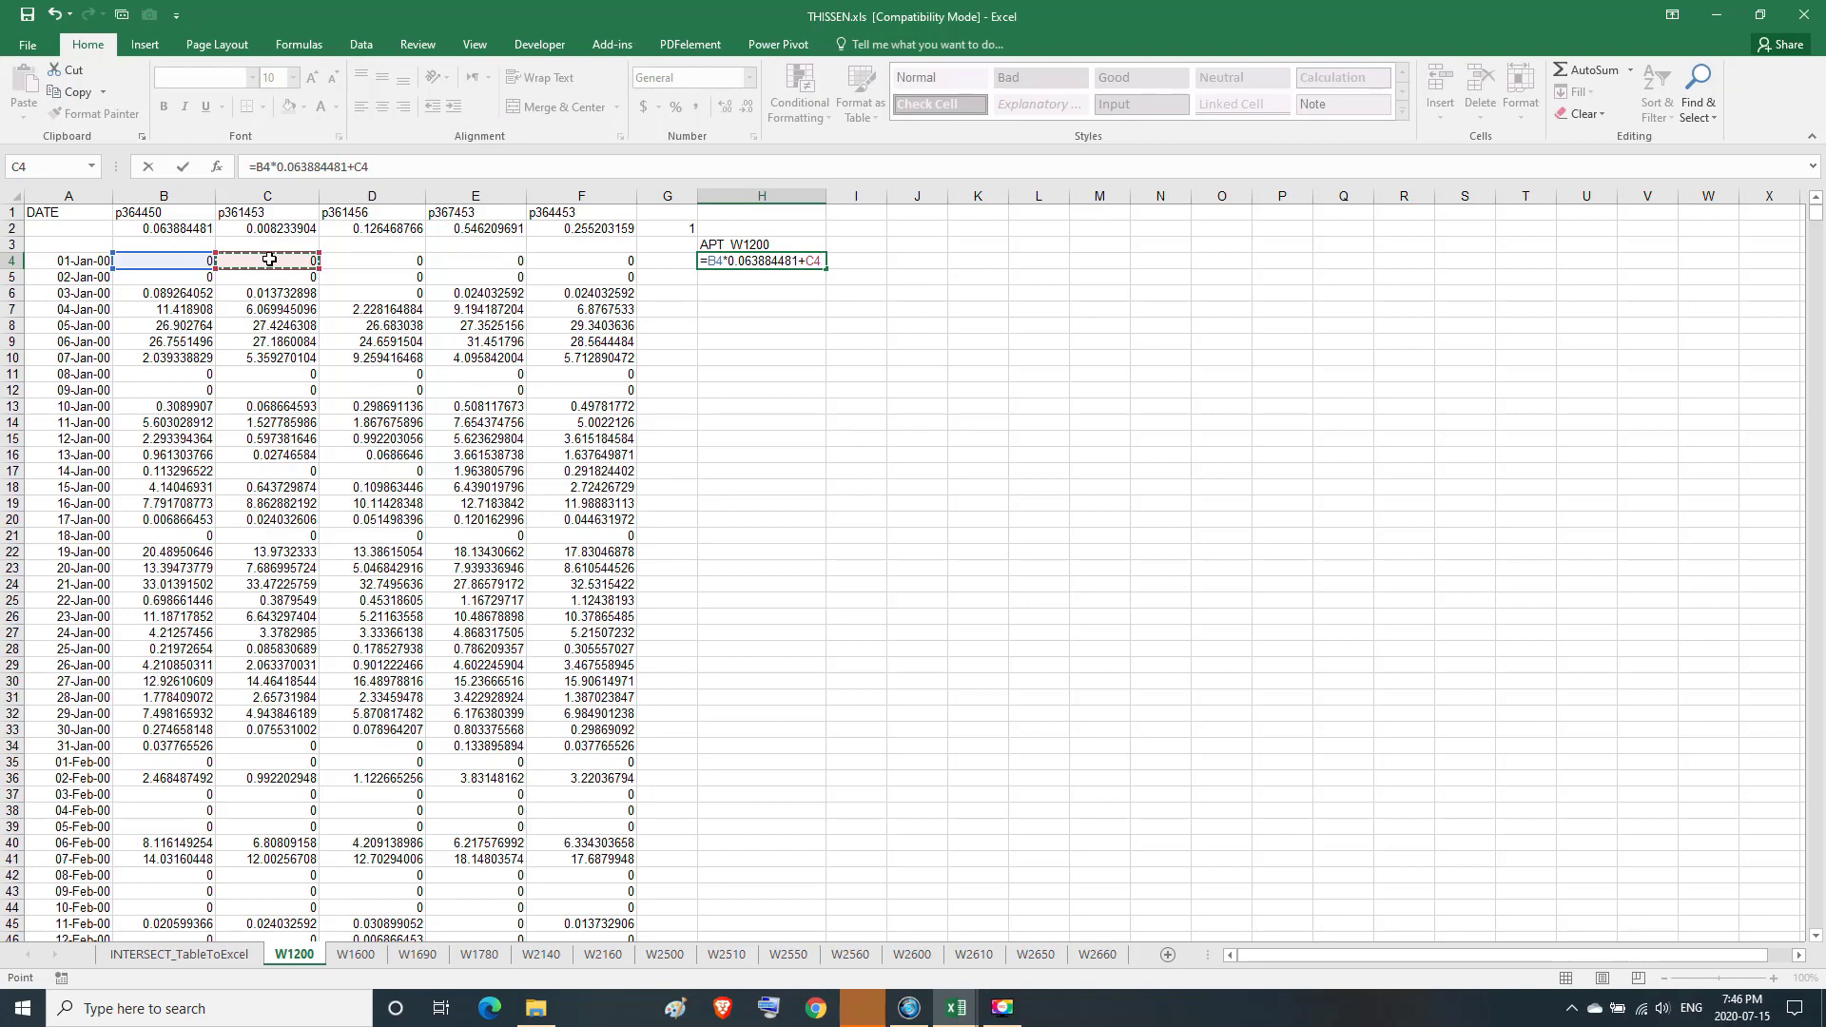
text(*)
text(0.00)
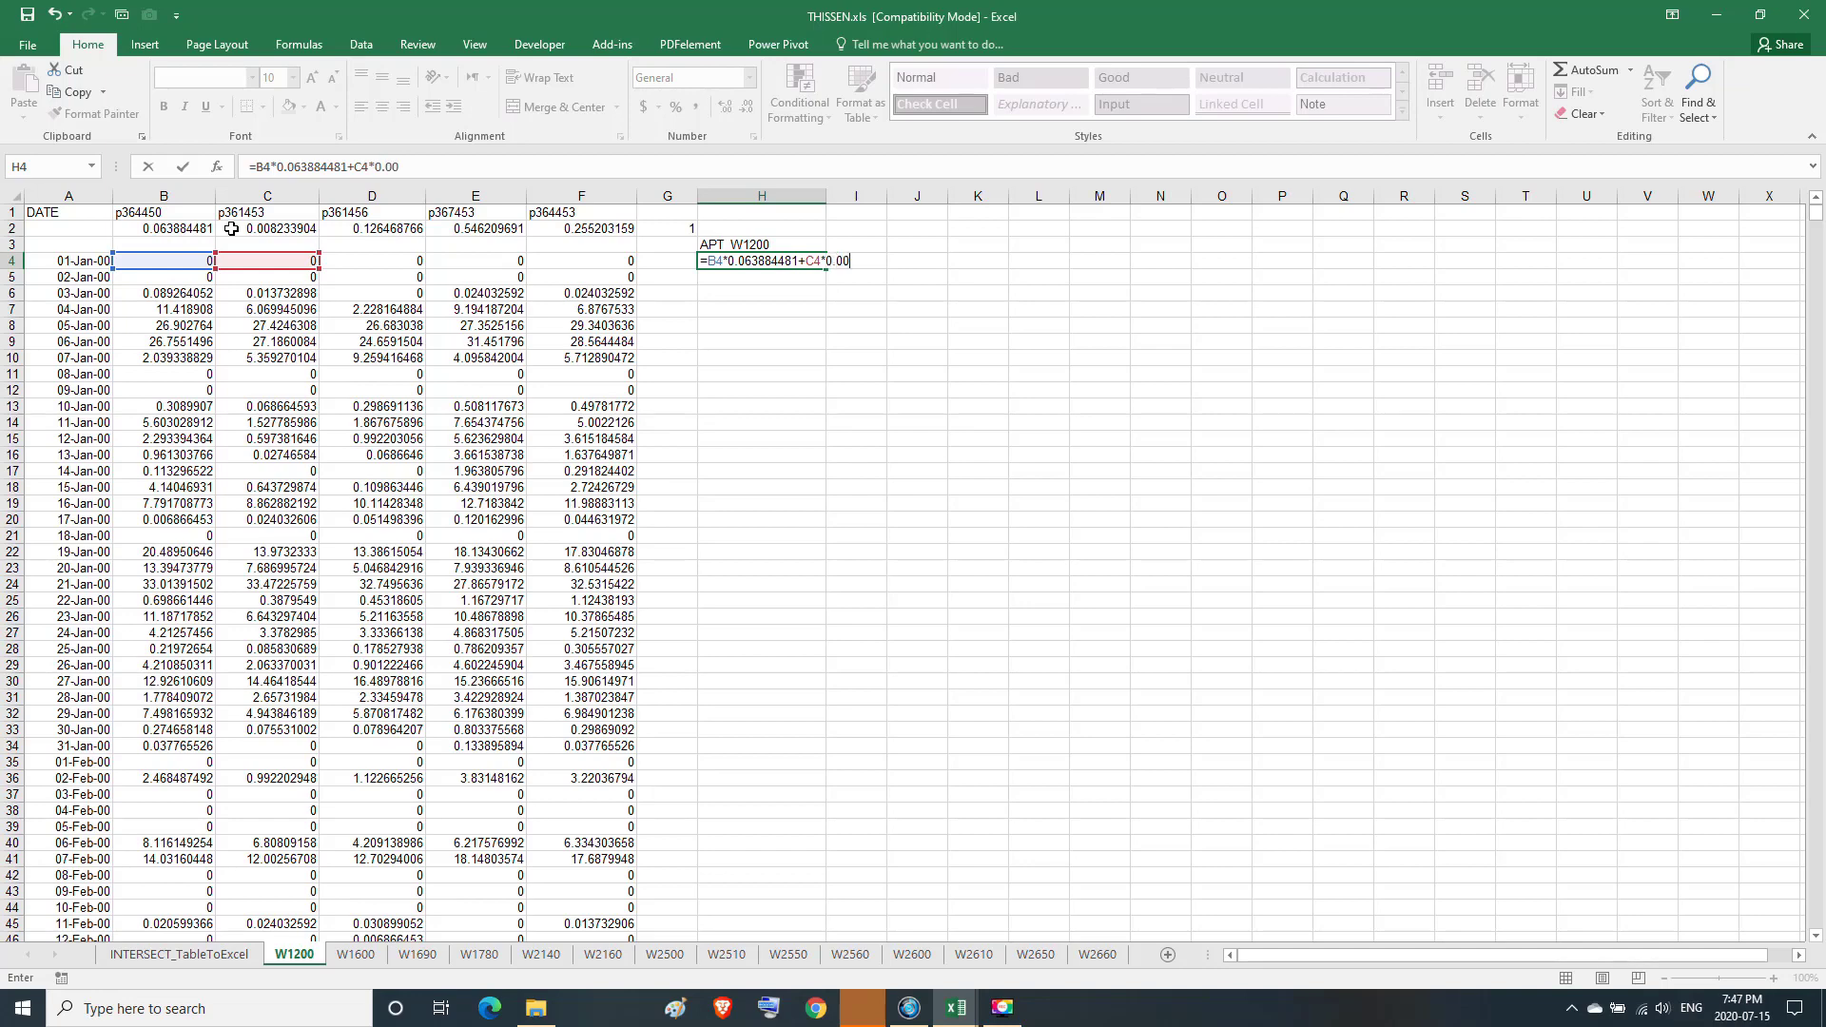
text(8233904+)
Complete the H4 formula with the remaining three station terms: D4*0.126468766+E4*0.546209691+F4*0.255203159.
click(373, 263)
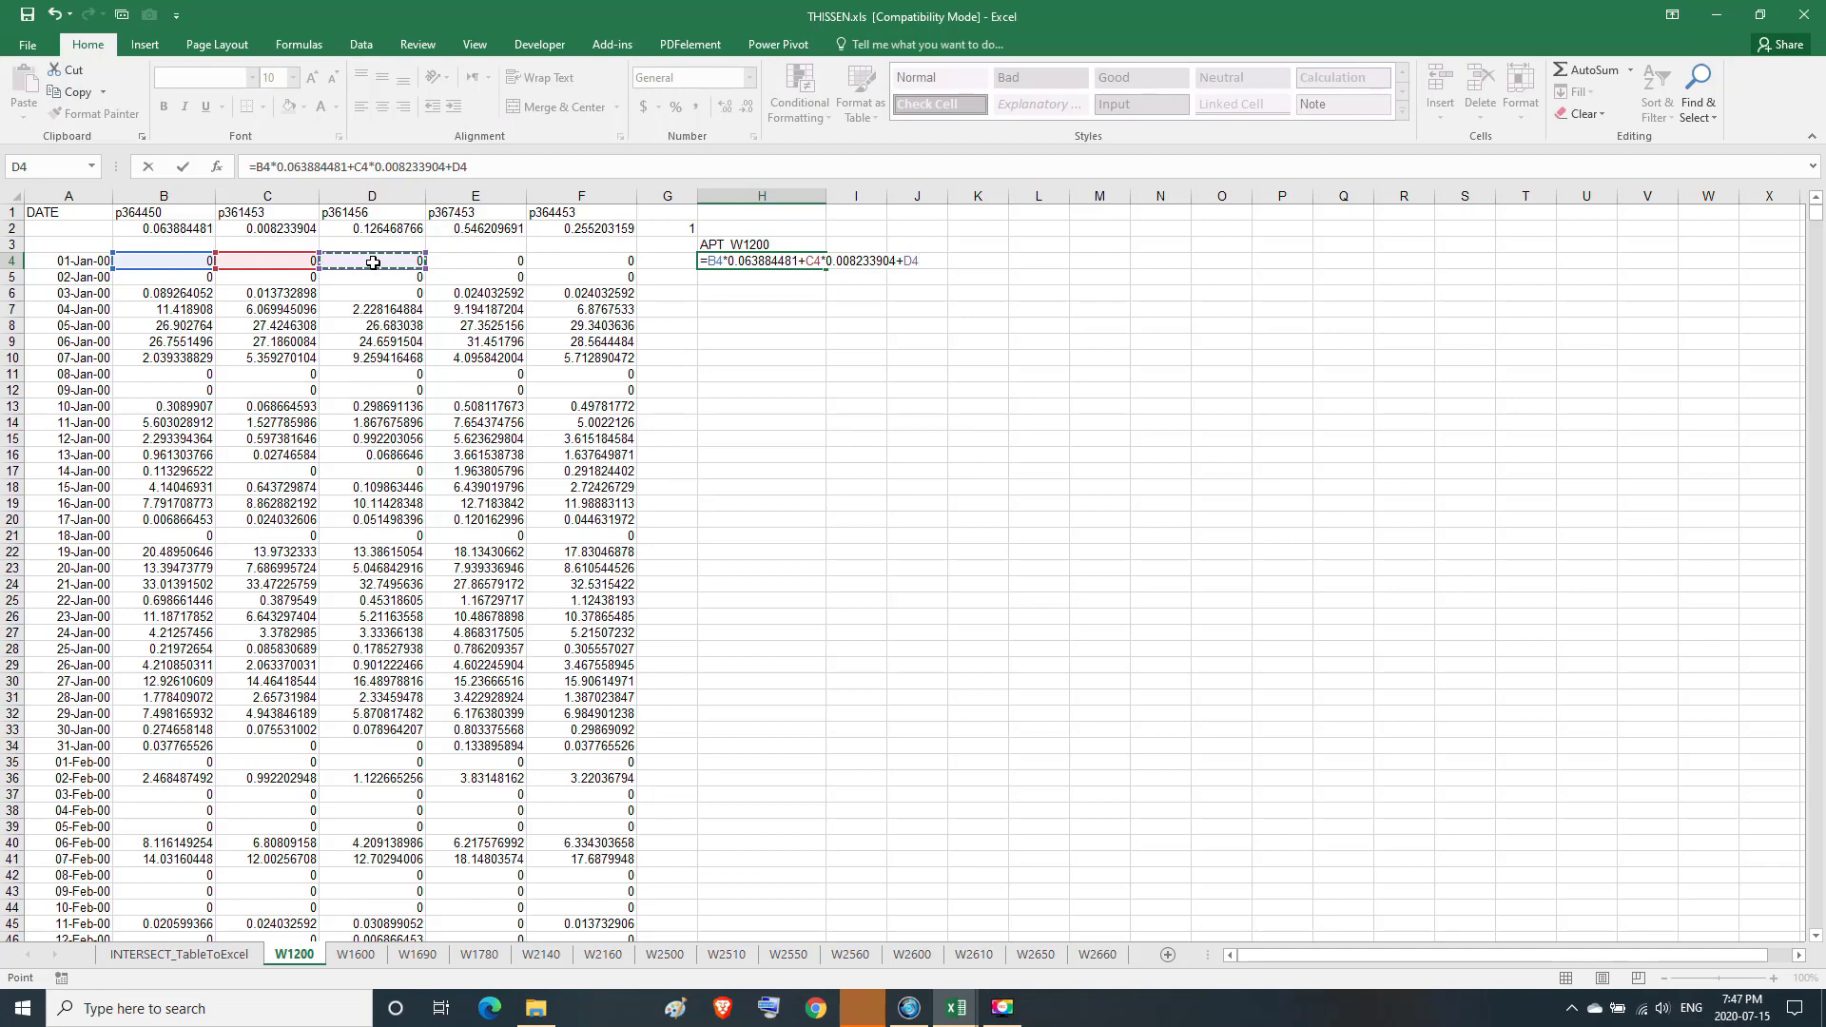
text(*)
text(0.12646)
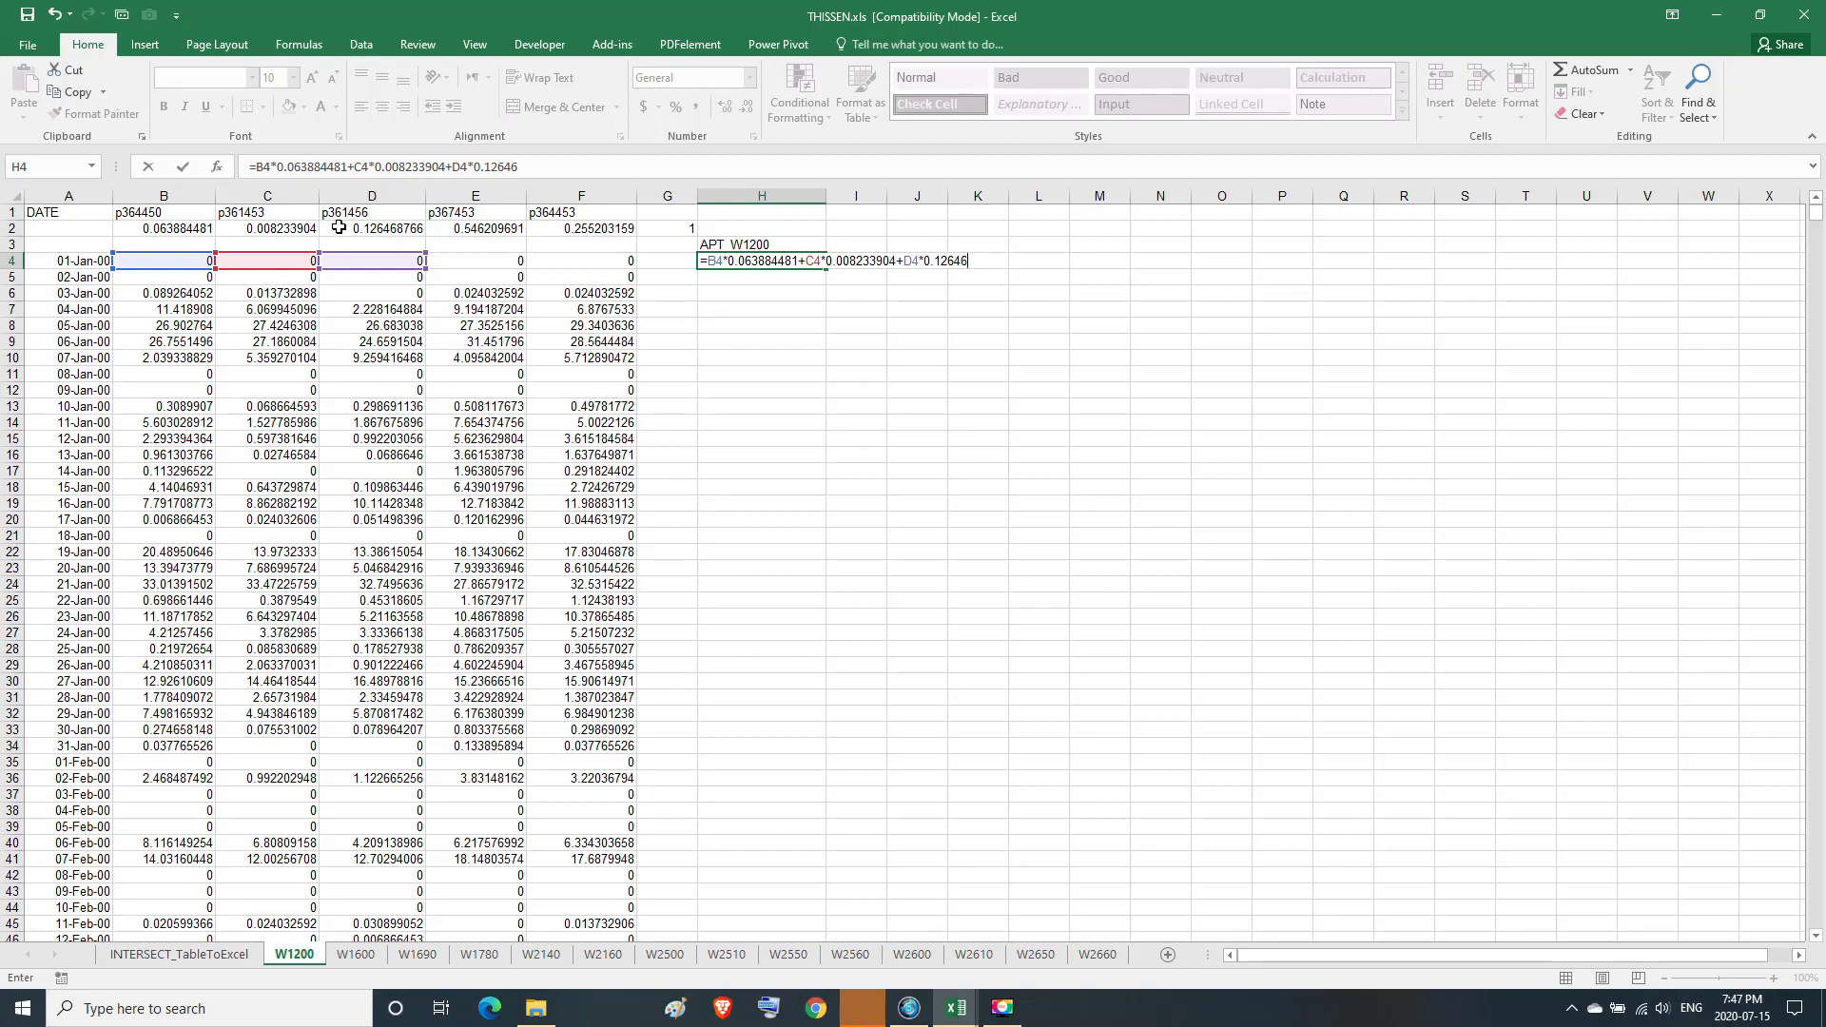
text(8766+)
click(492, 263)
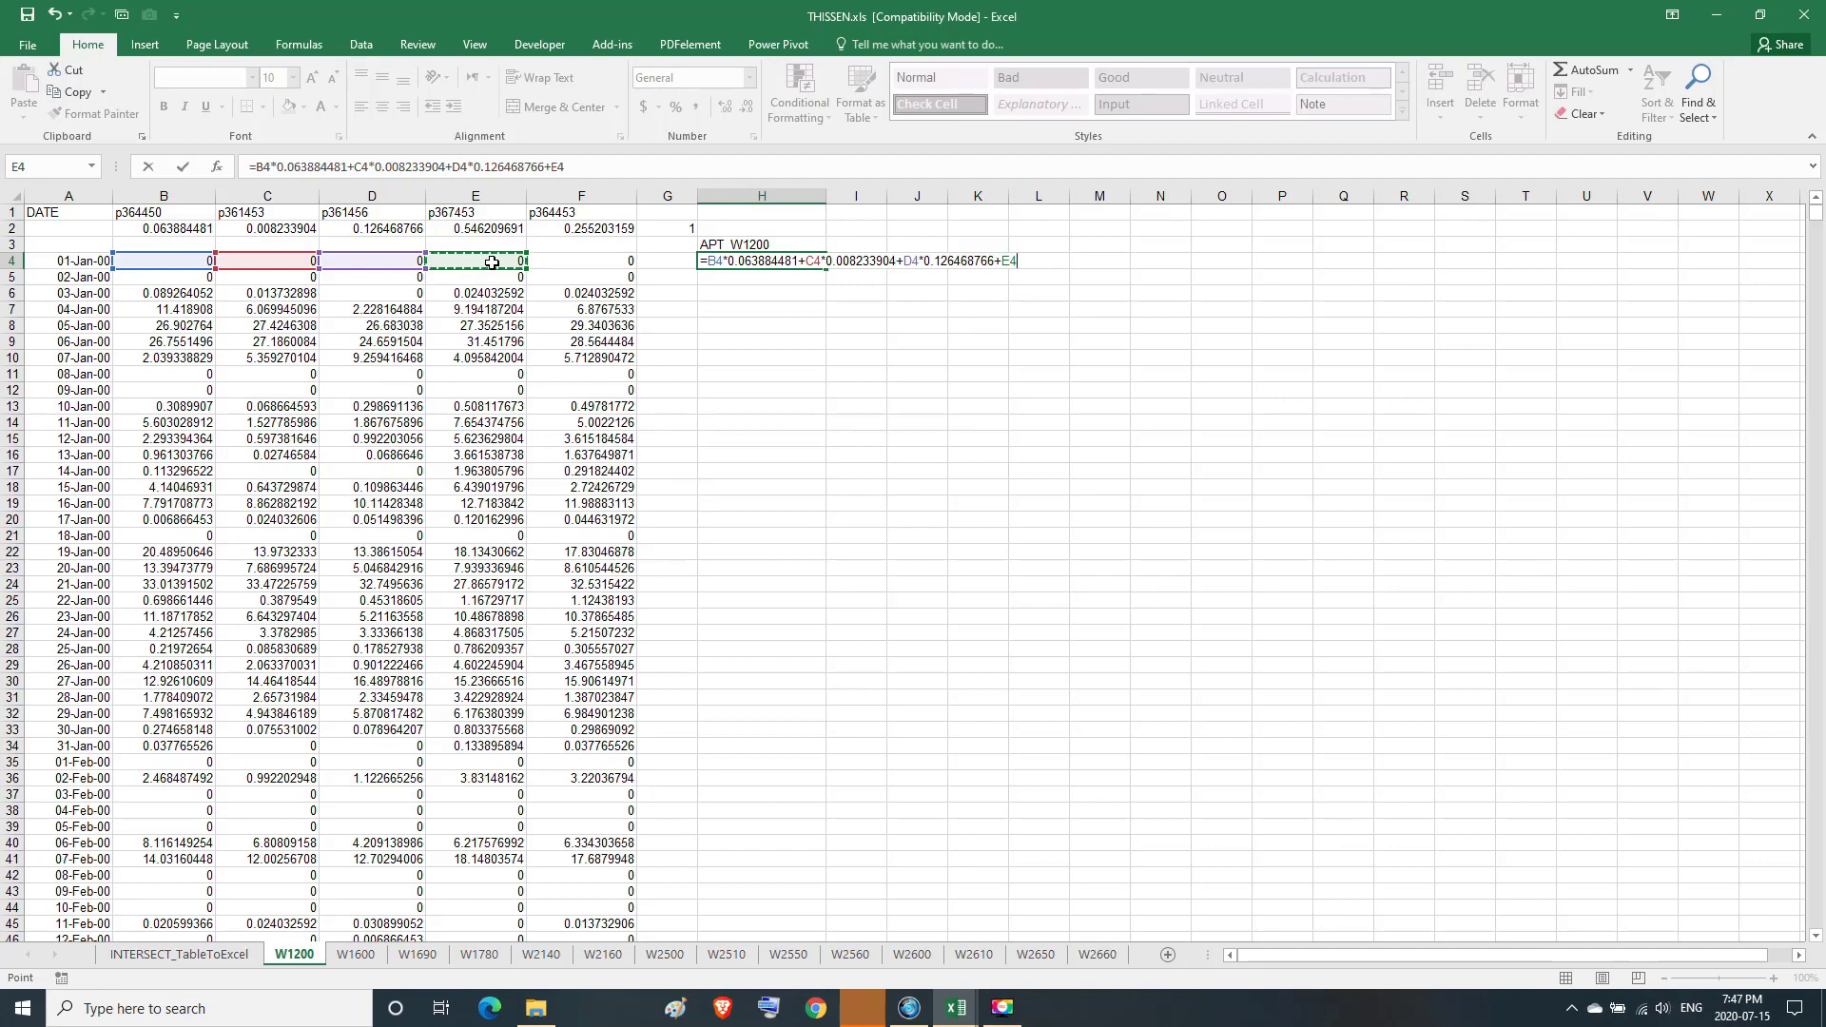
text(*)
text(0.5462)
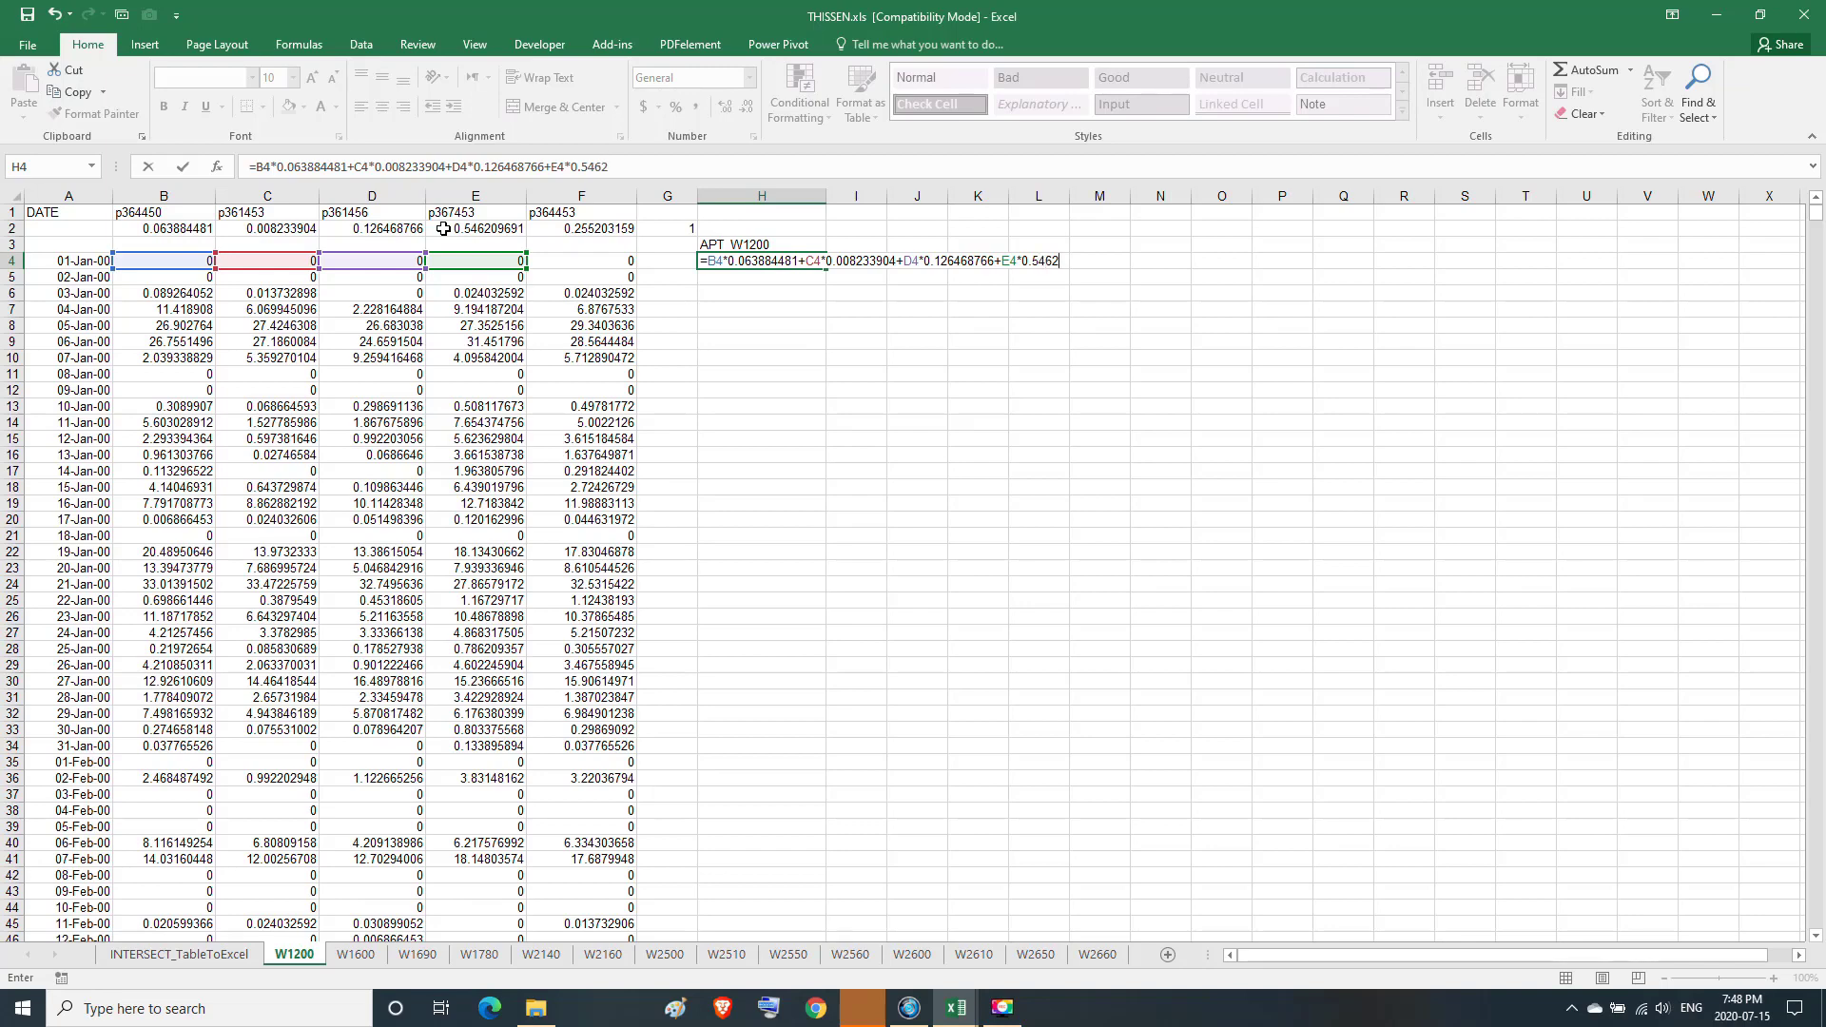
text(09691+)
click(583, 259)
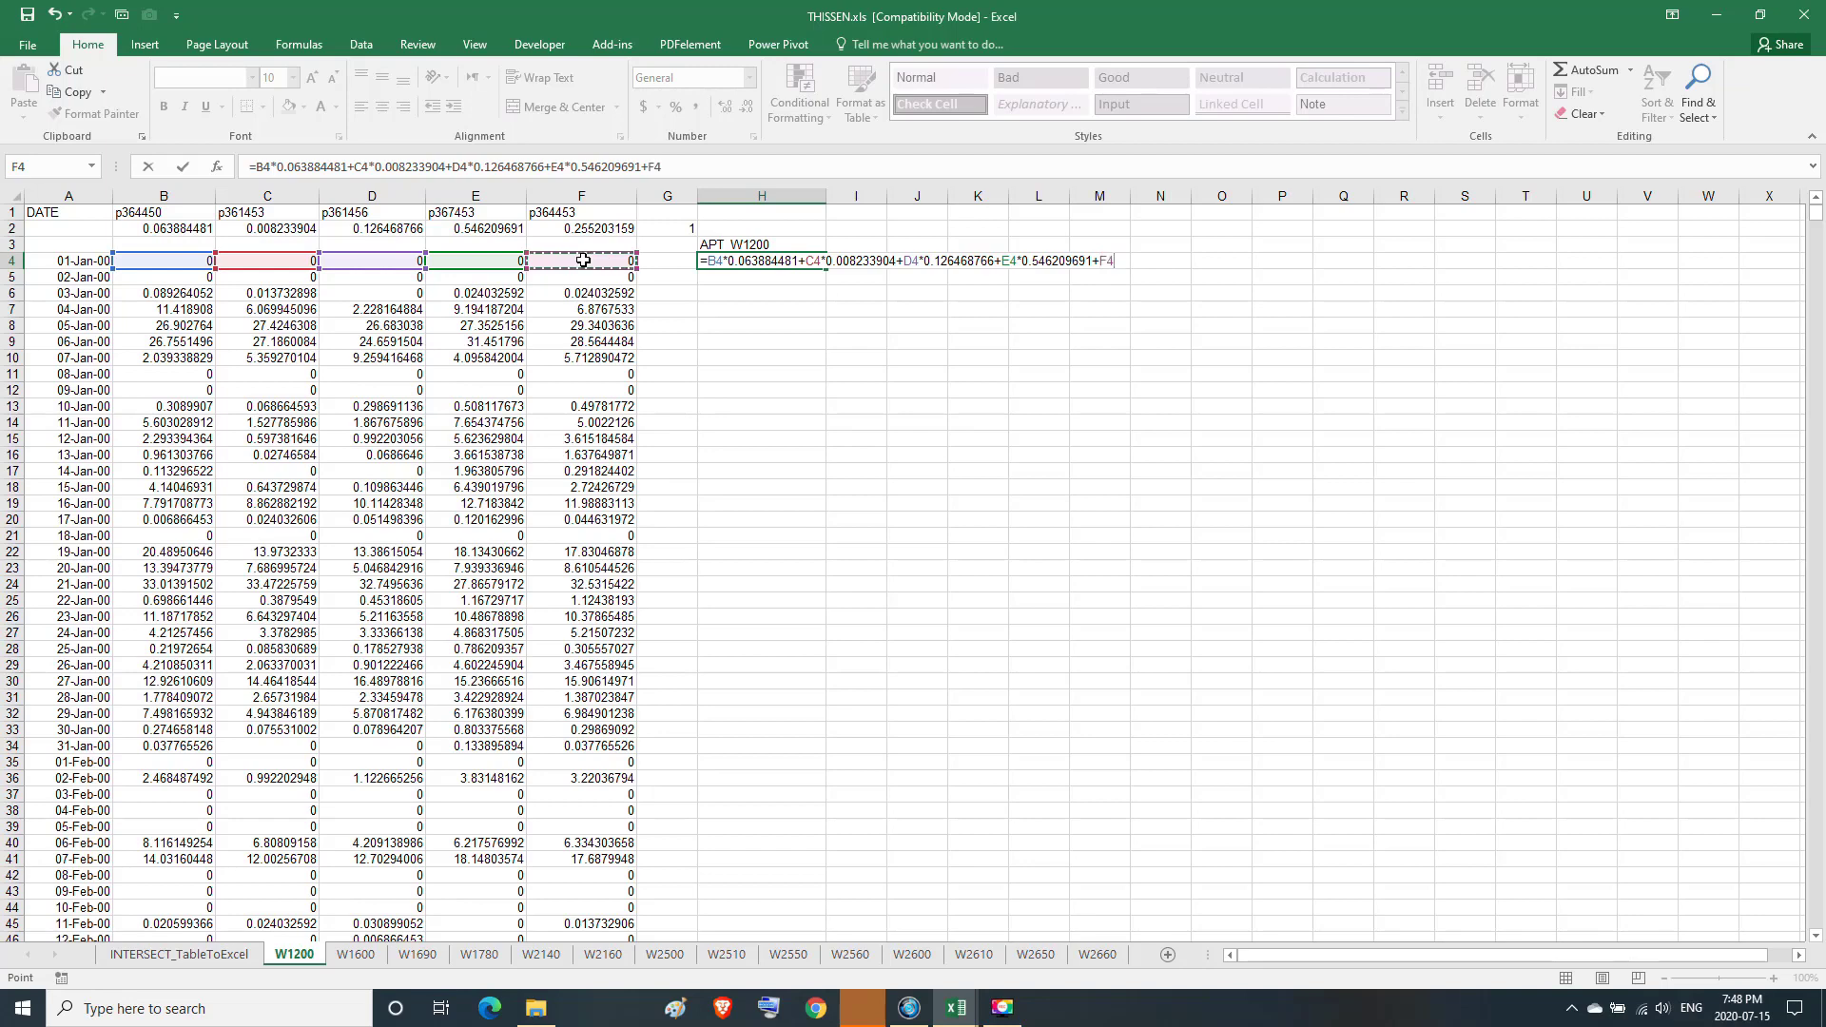
text(*)
text(55203)
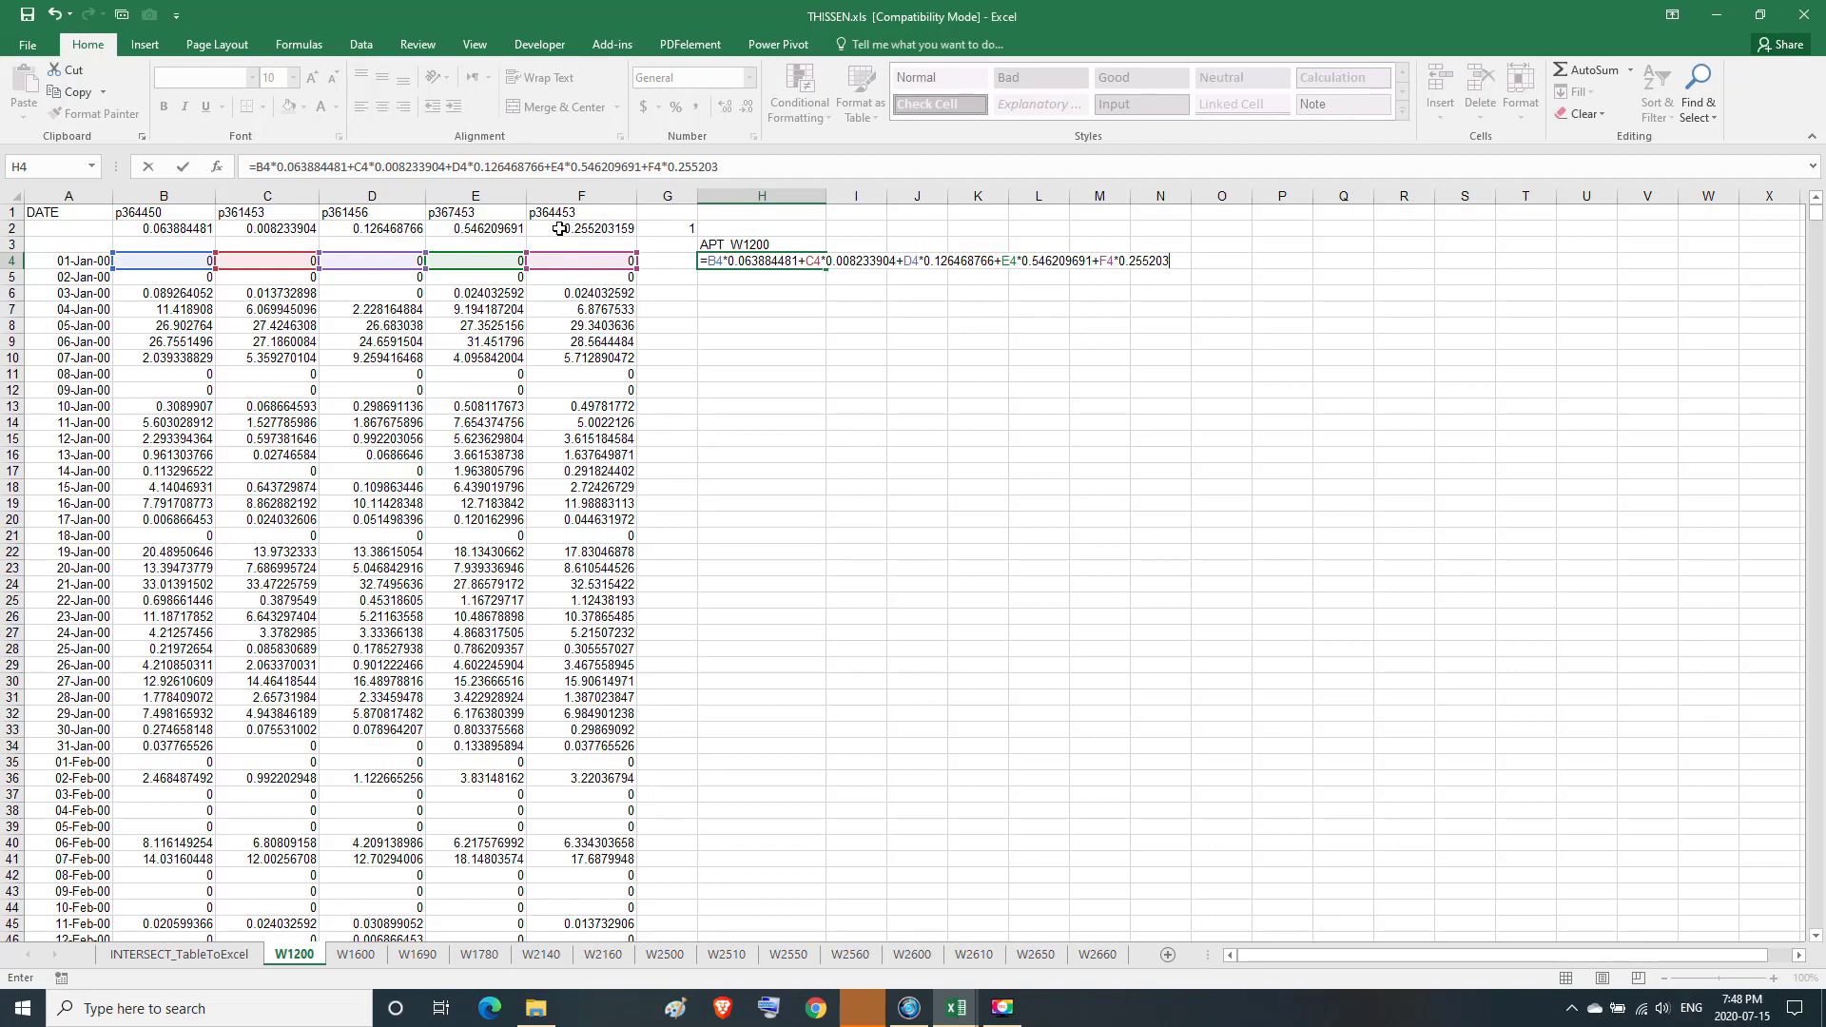
text(159)
key(Return)
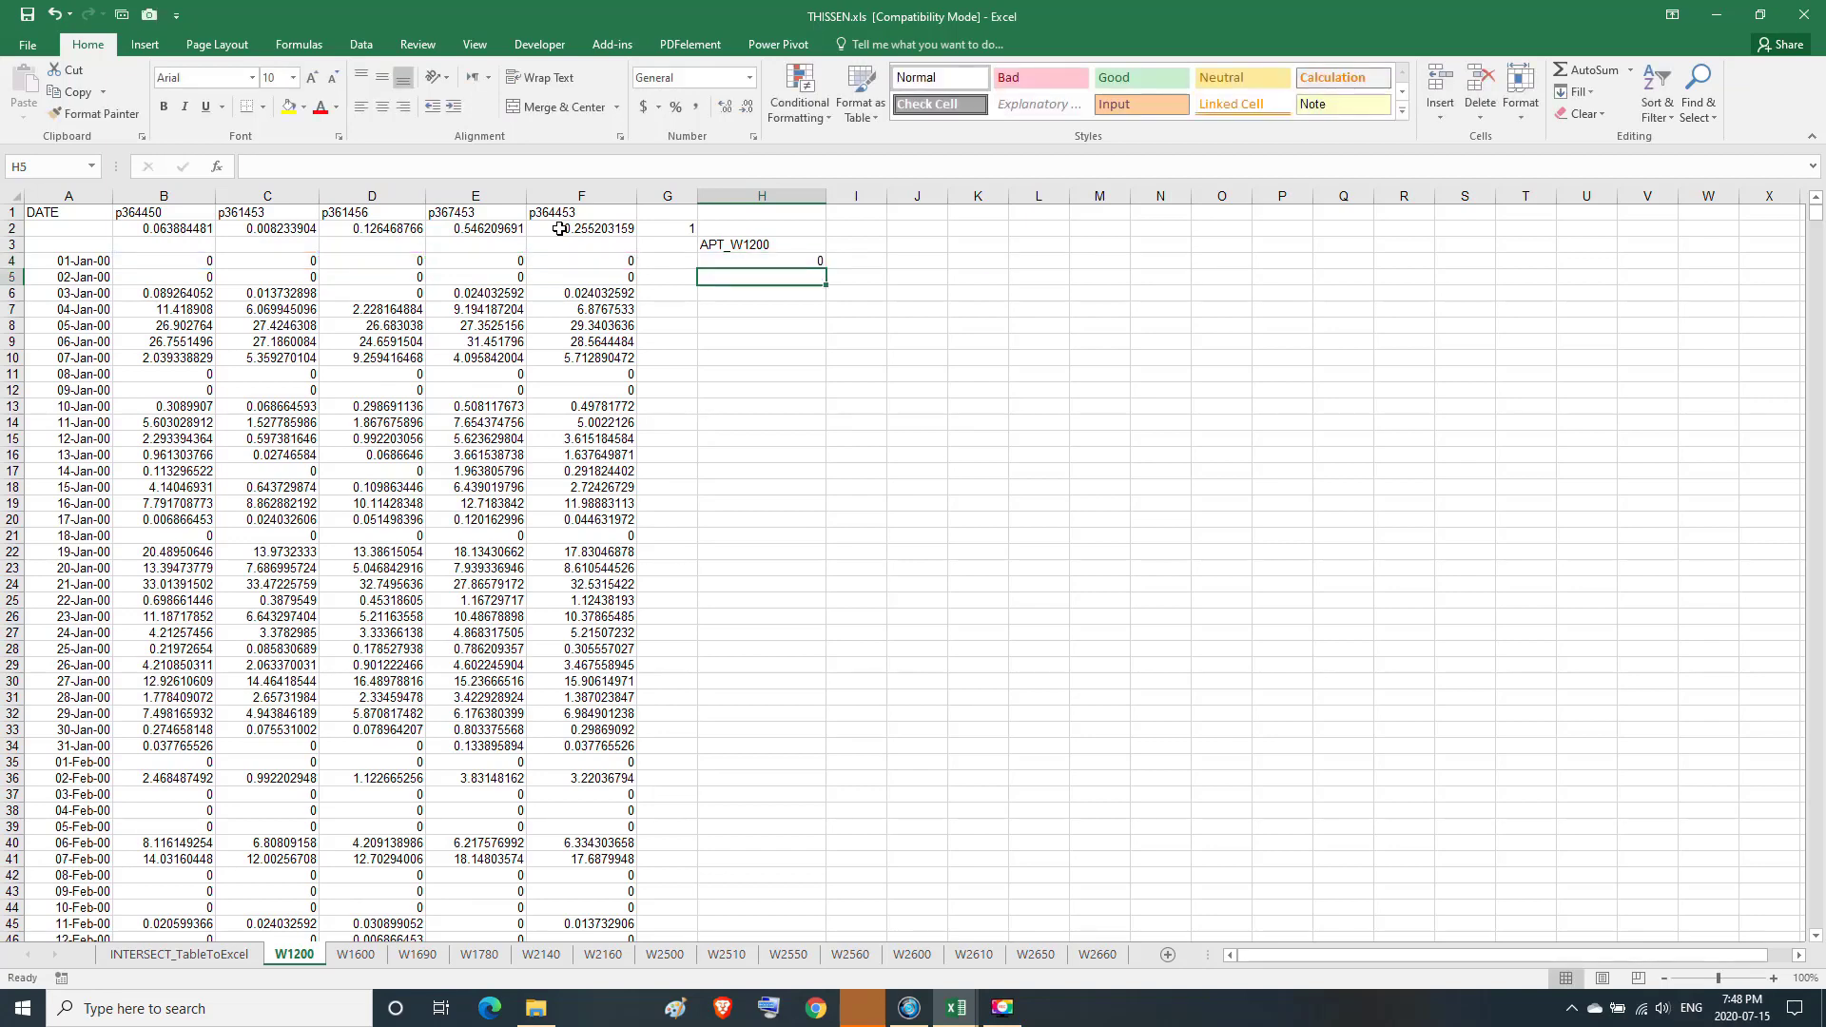
Fill the H4 formula down the APT_W1200 column through H5329, the 31-Jul-14 row.
click(748, 260)
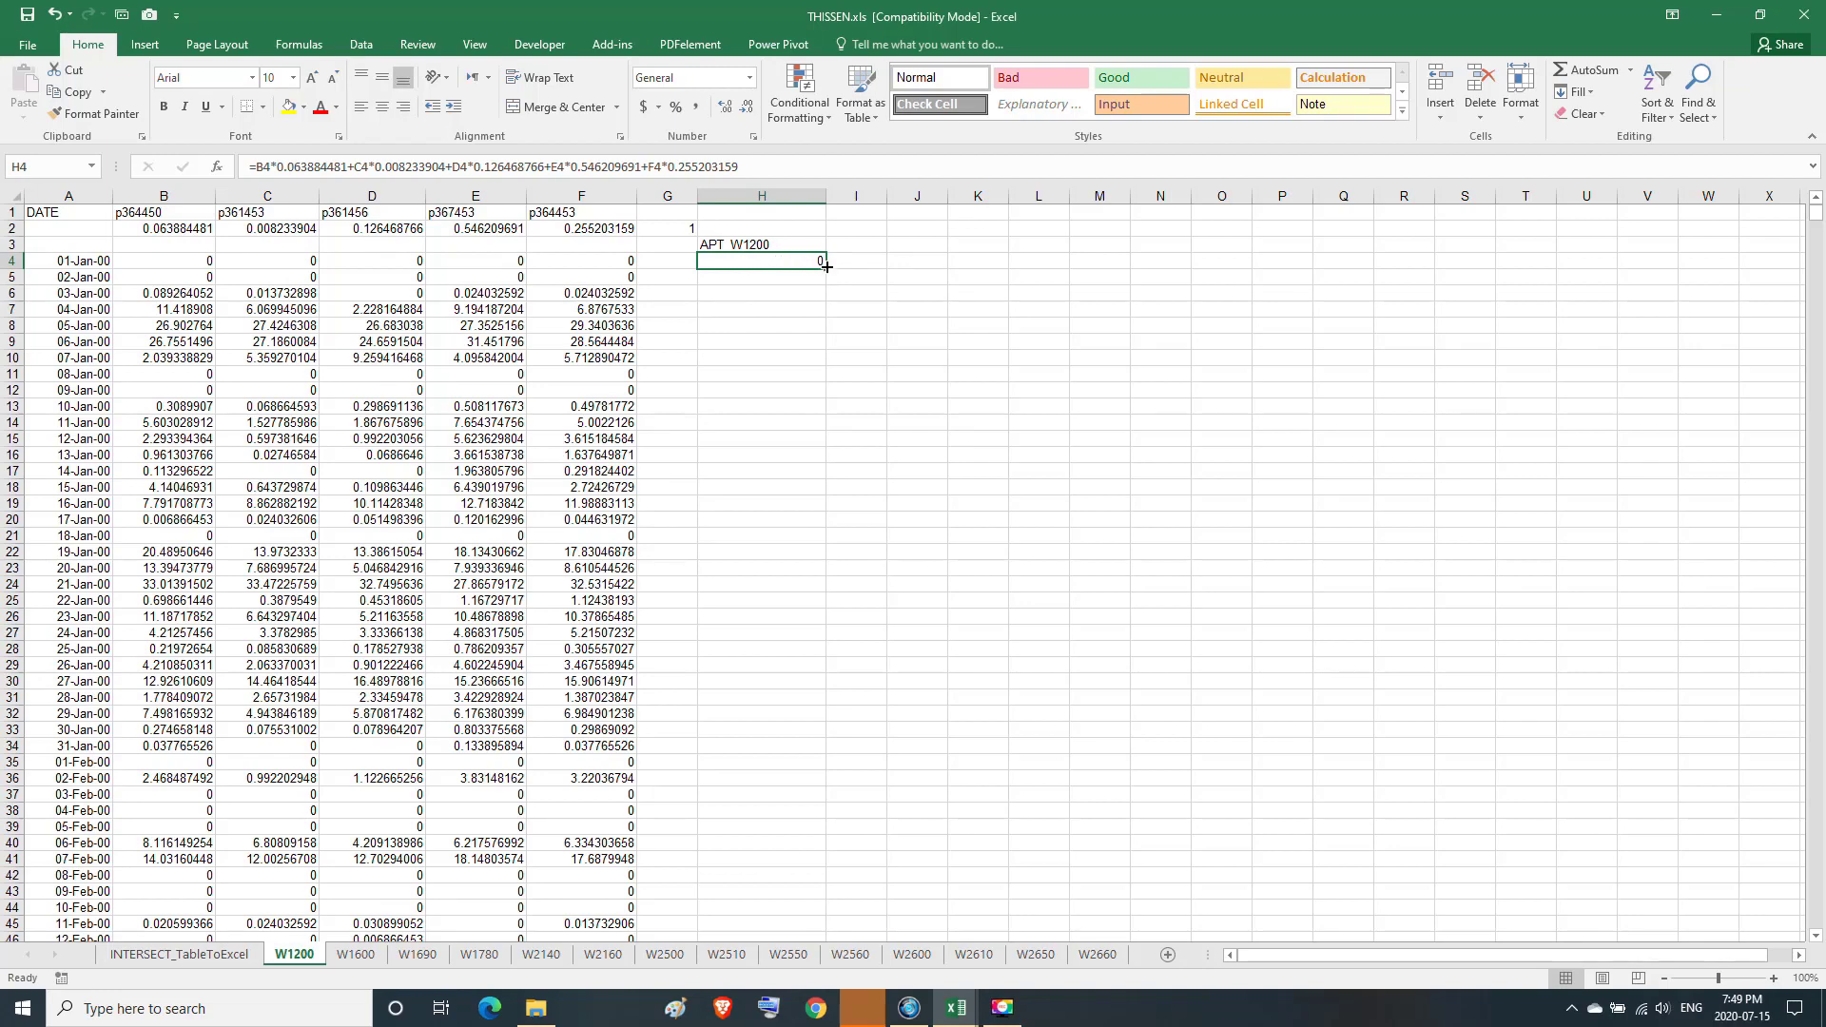
drag(827, 268, 749, 1012)
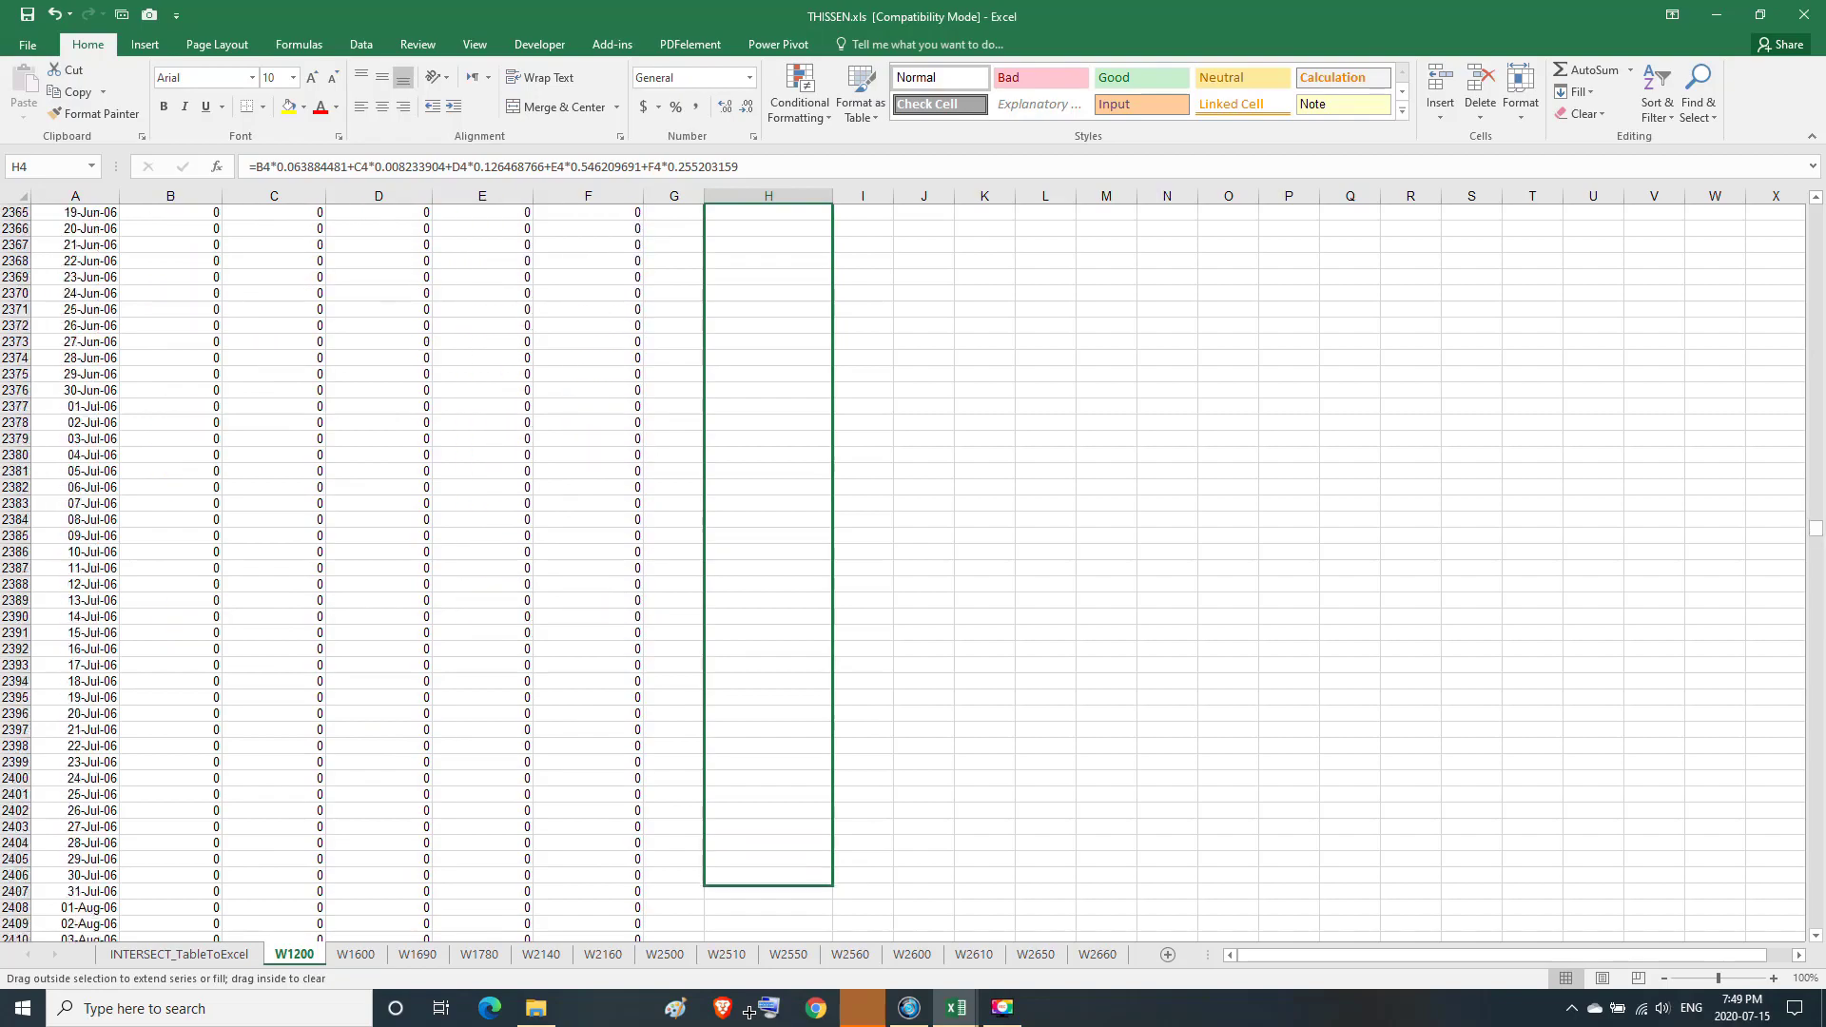
drag(749, 1013, 793, 892)
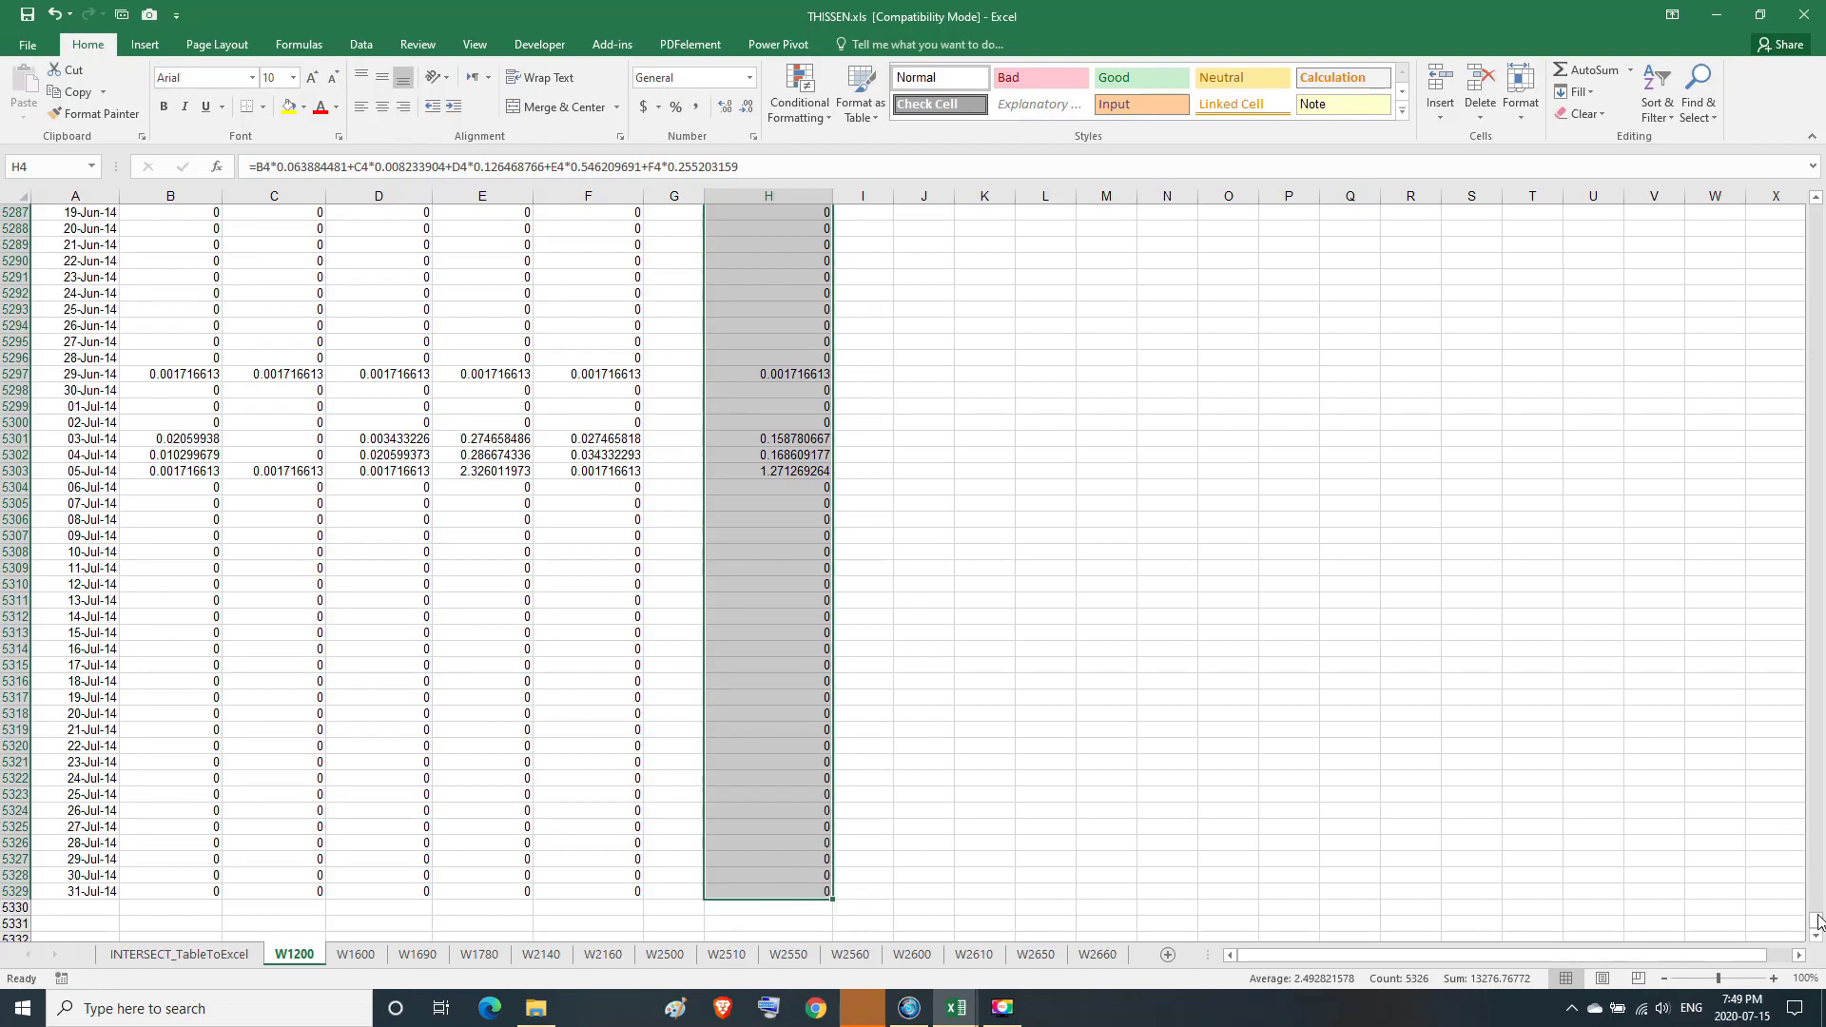
drag(1819, 918, 1823, 197)
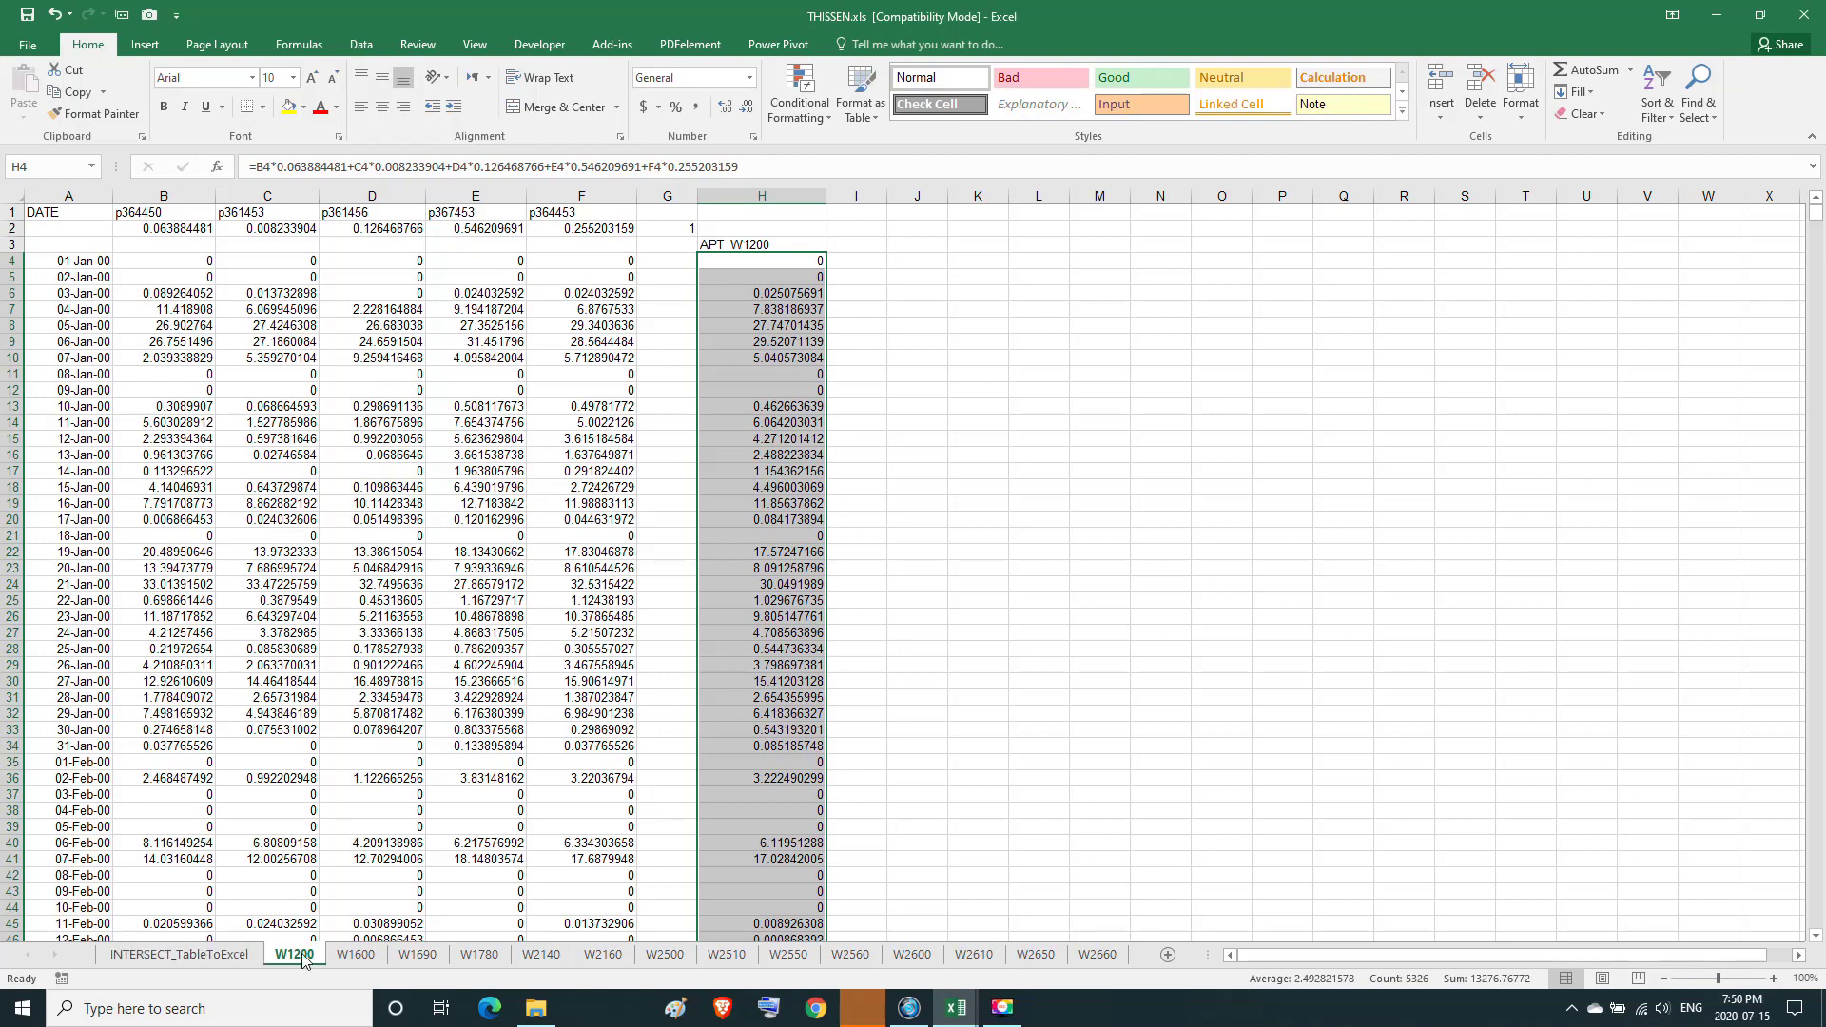
click(750, 247)
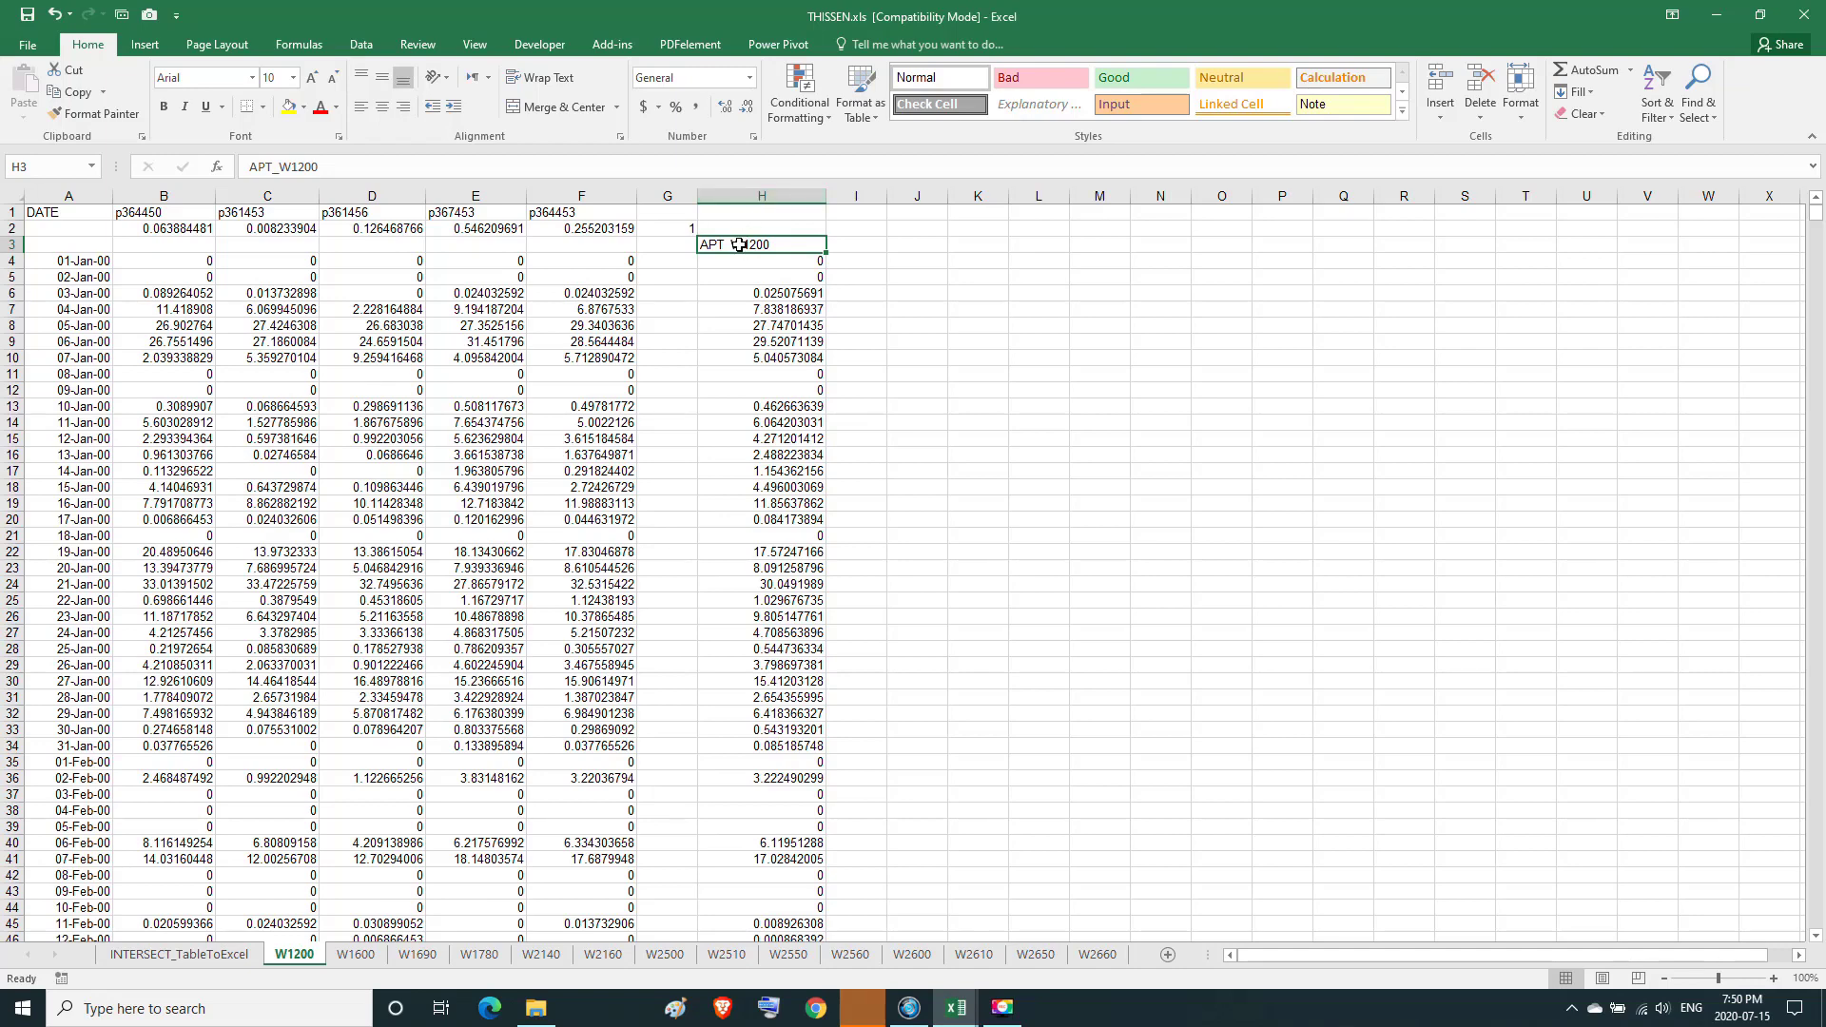
Examine the APT_W1200 rainfall column and the weighted formula in H4.
click(781, 190)
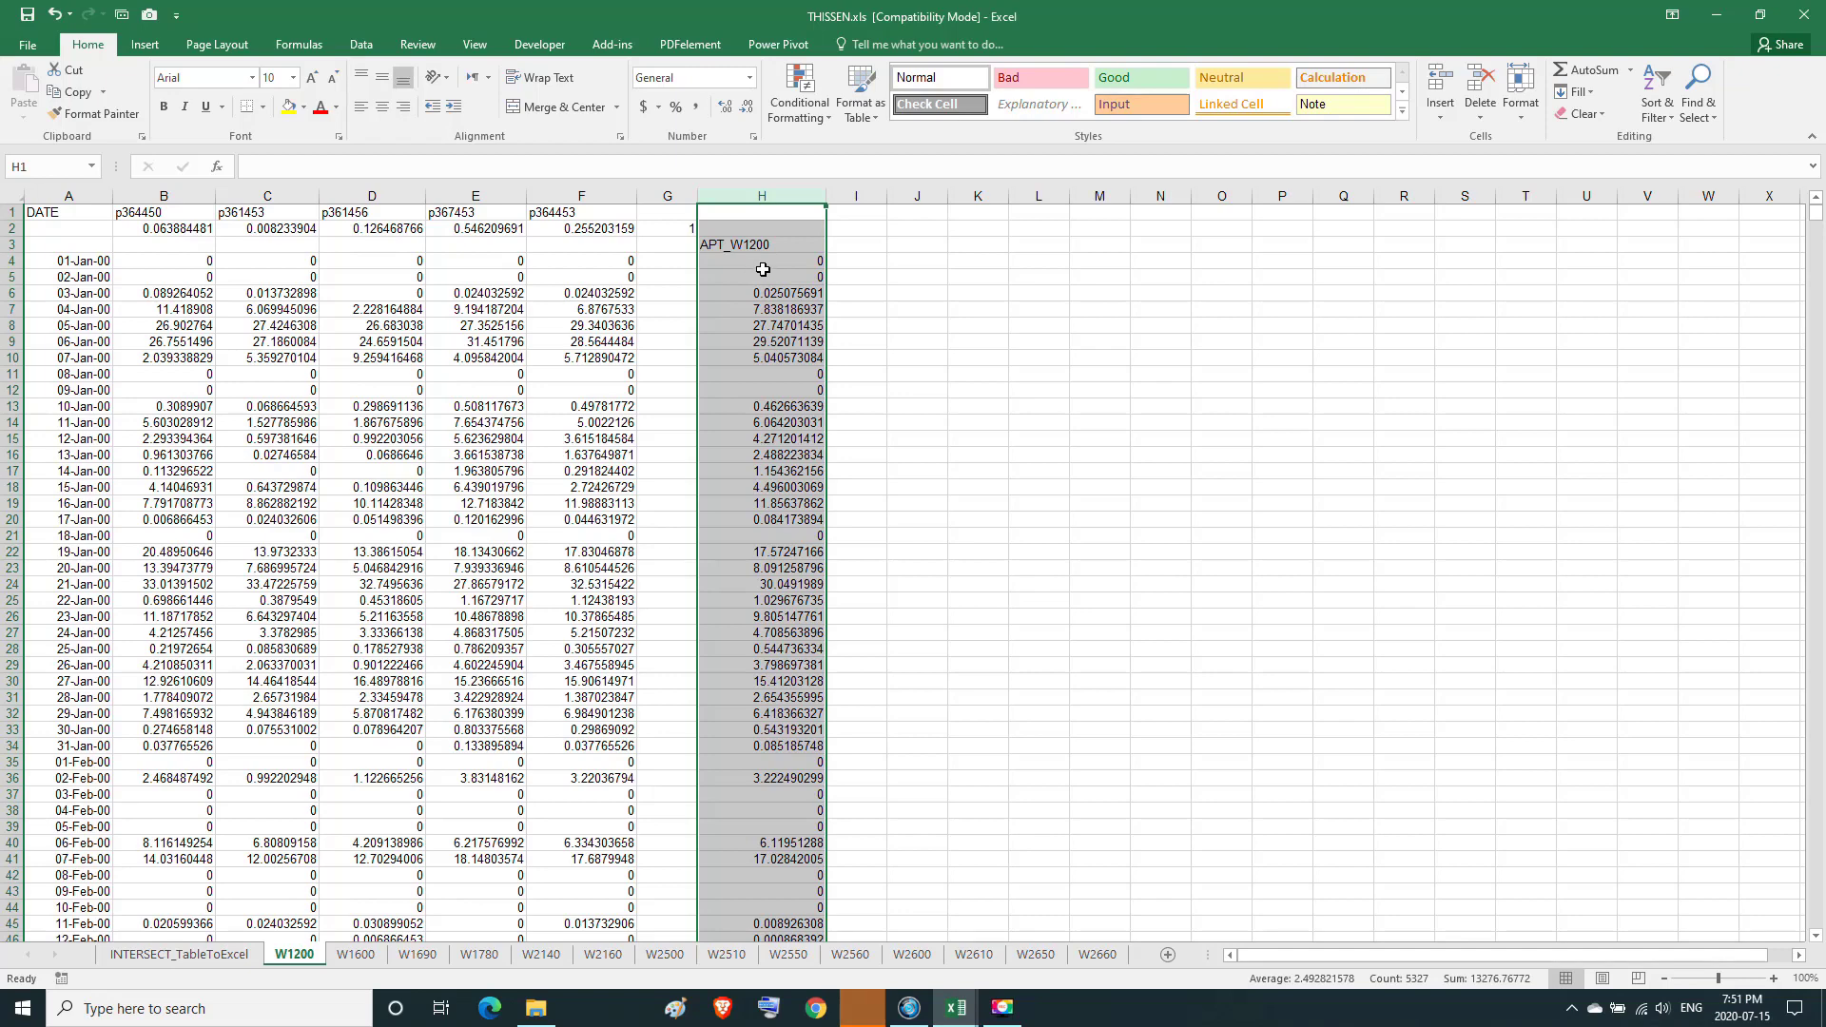
click(764, 264)
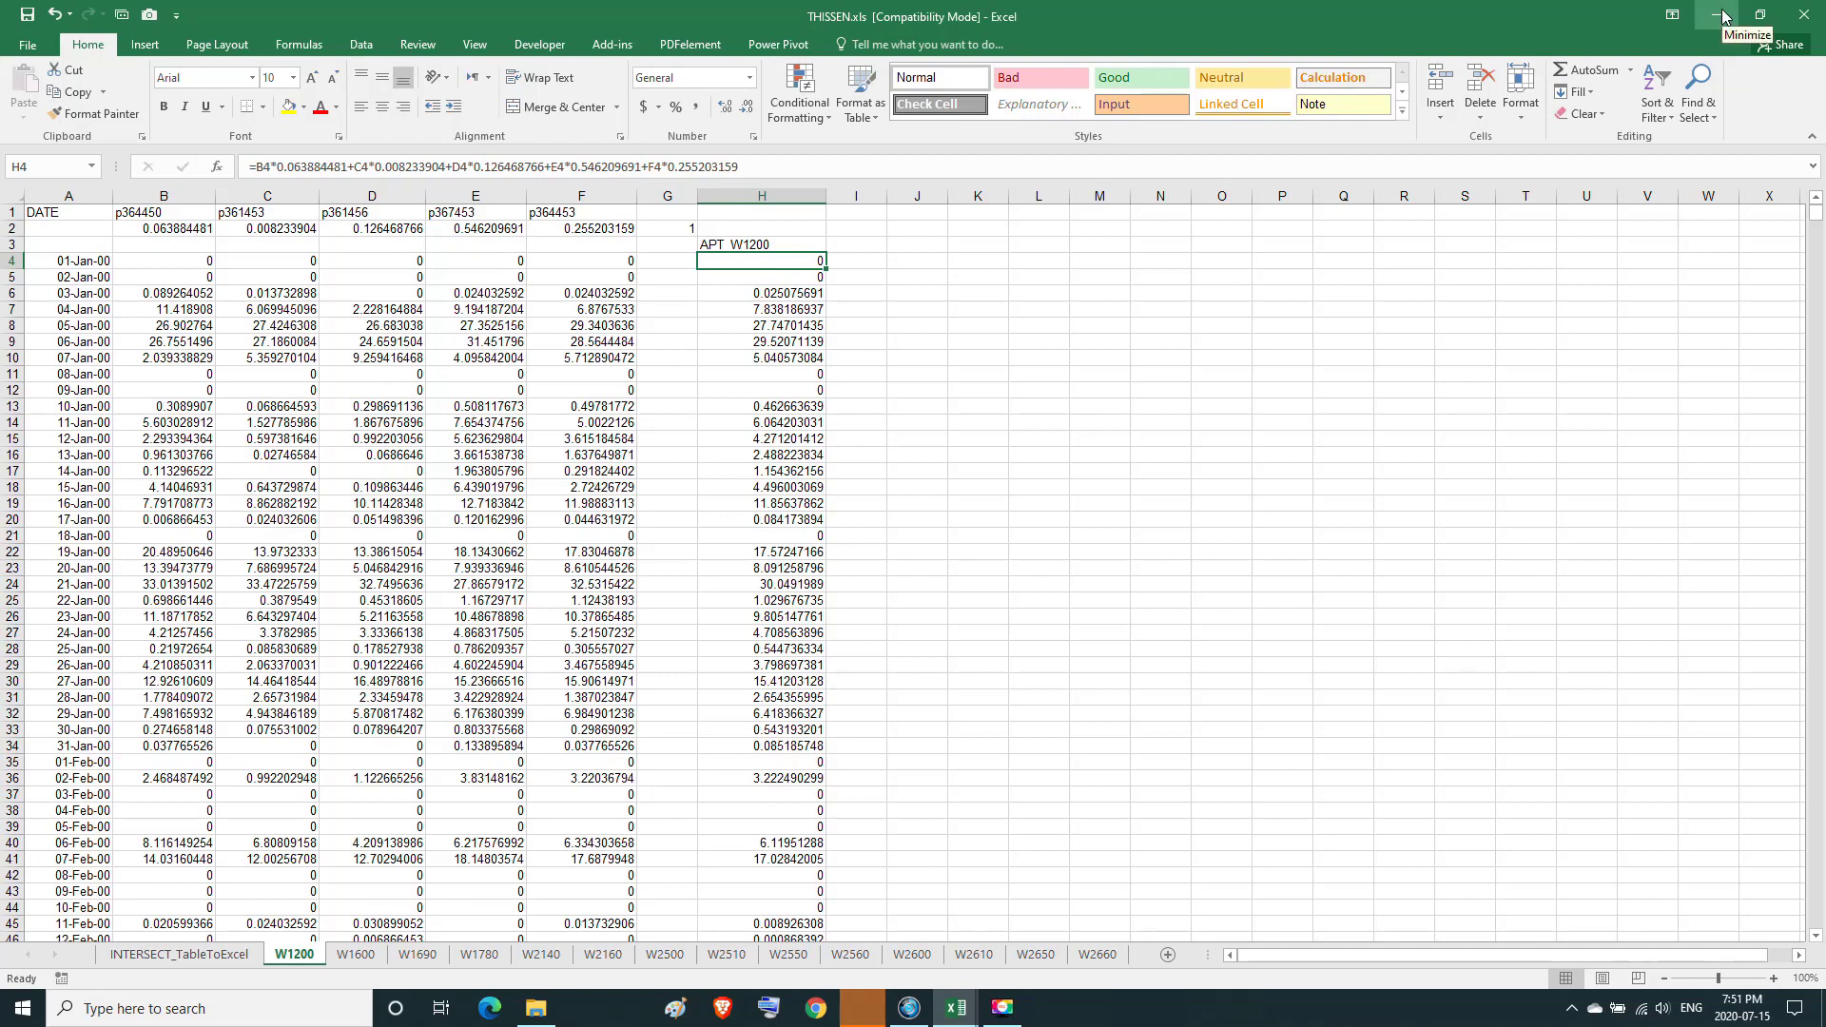
click(772, 197)
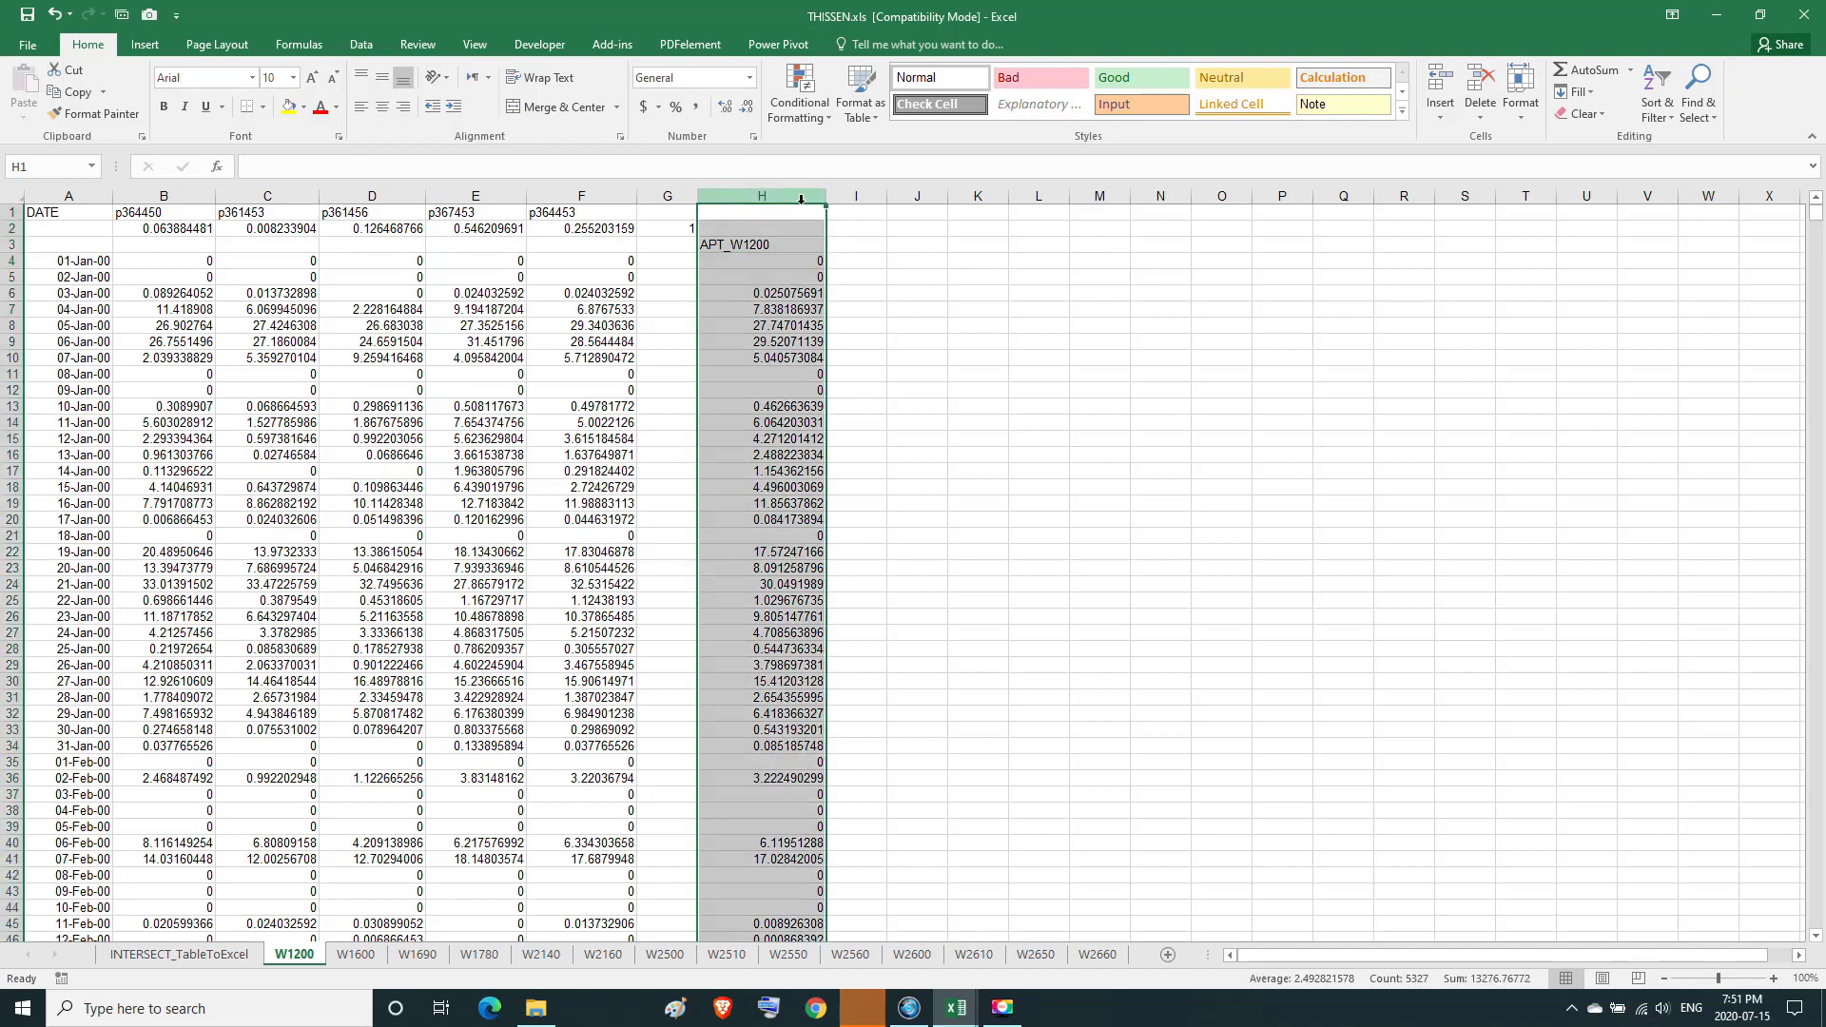
click(1716, 14)
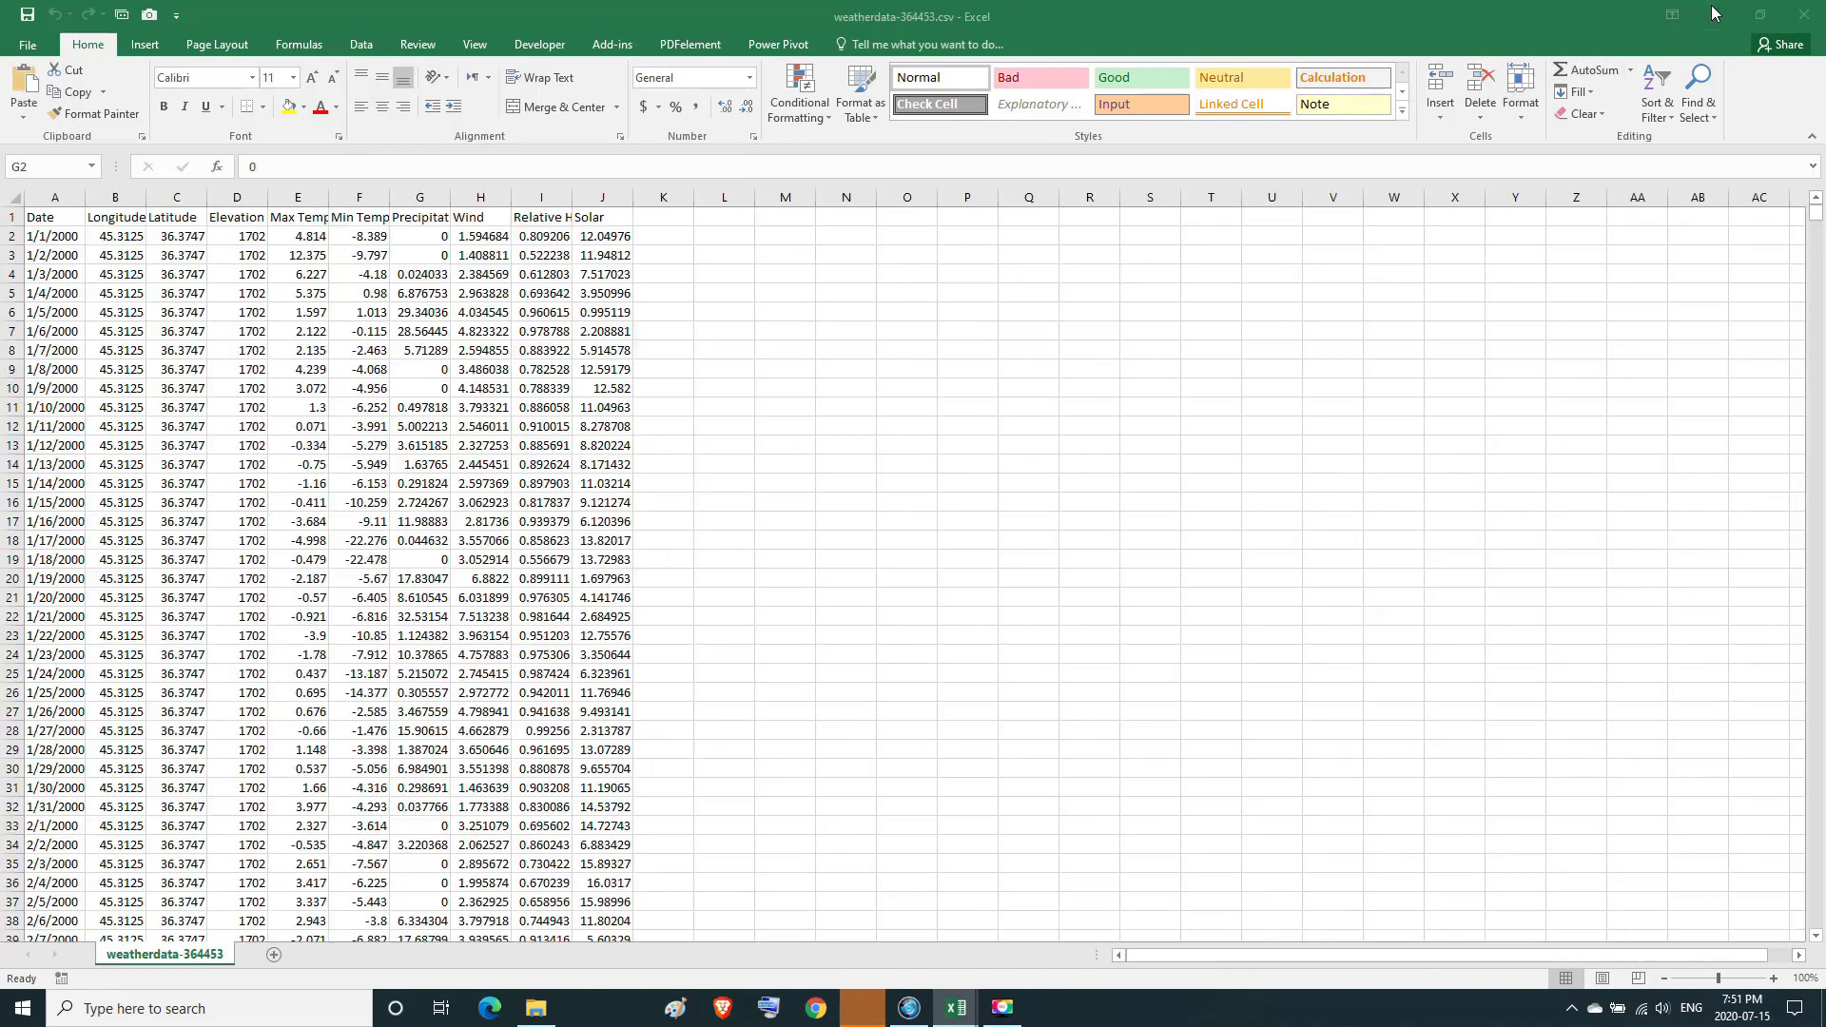
click(1716, 14)
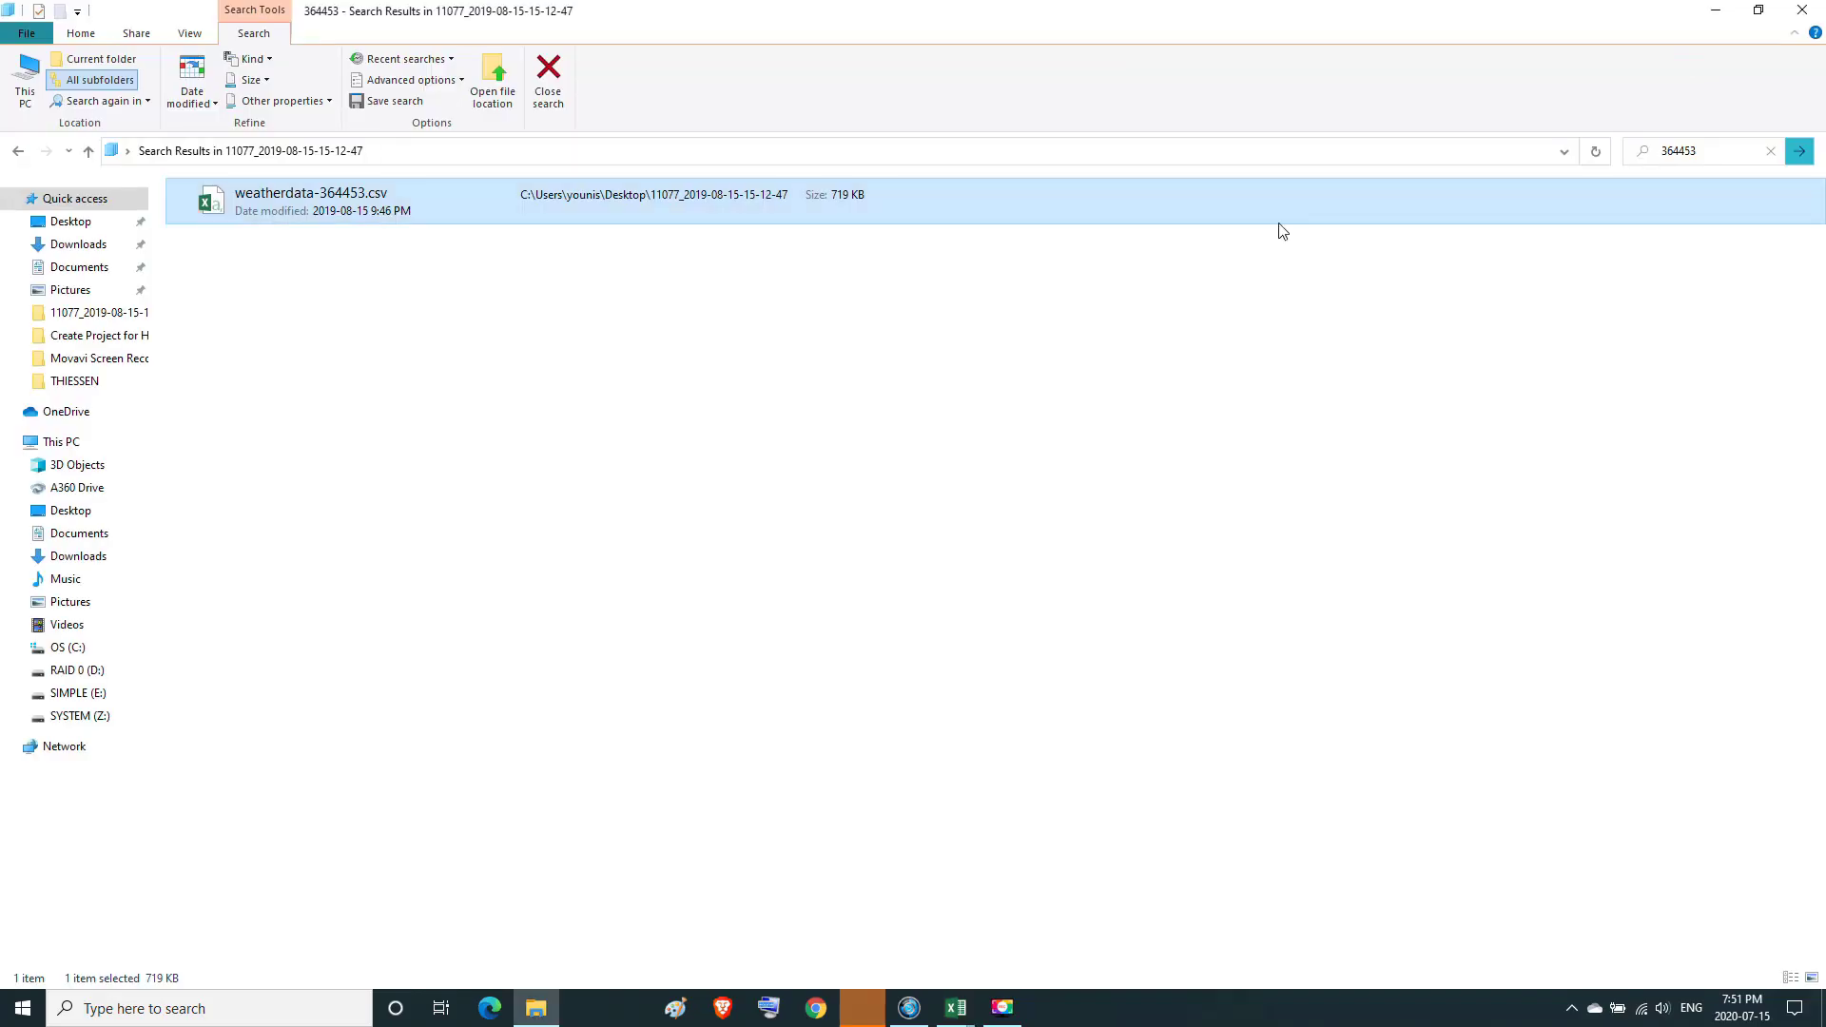
click(1716, 12)
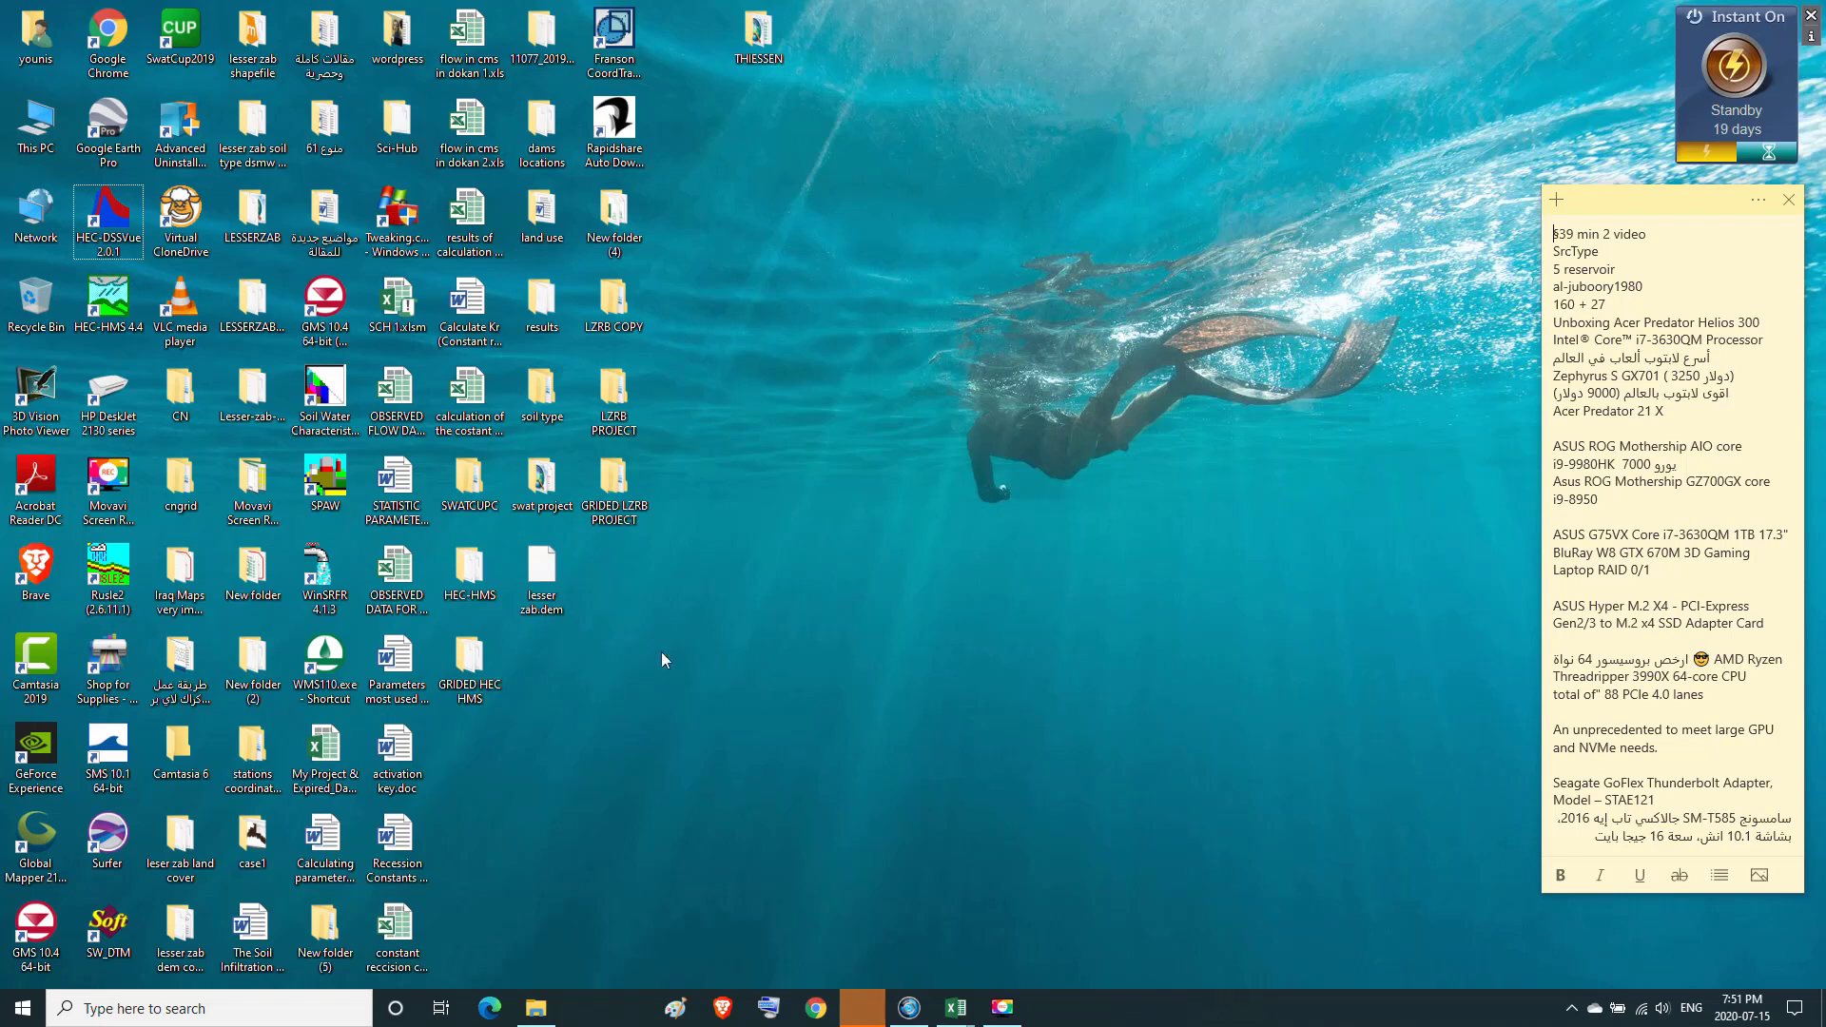
mouse_move(966, 1022)
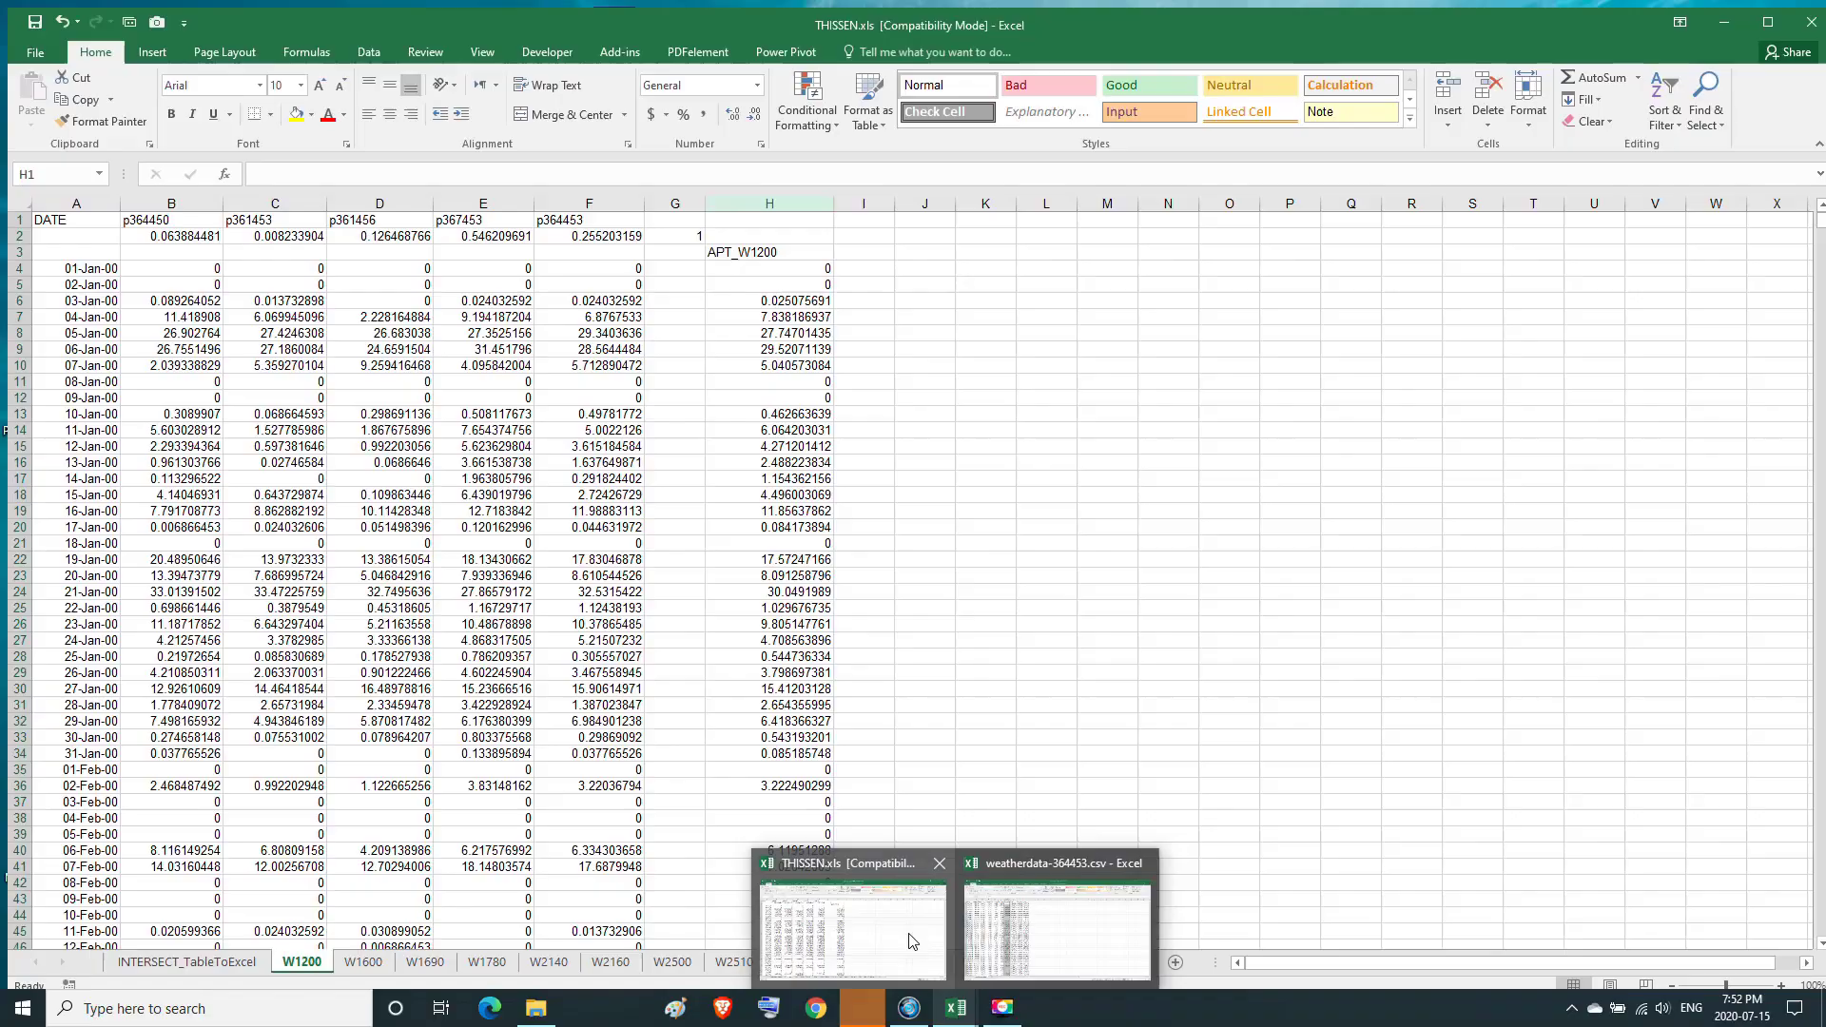
click(856, 898)
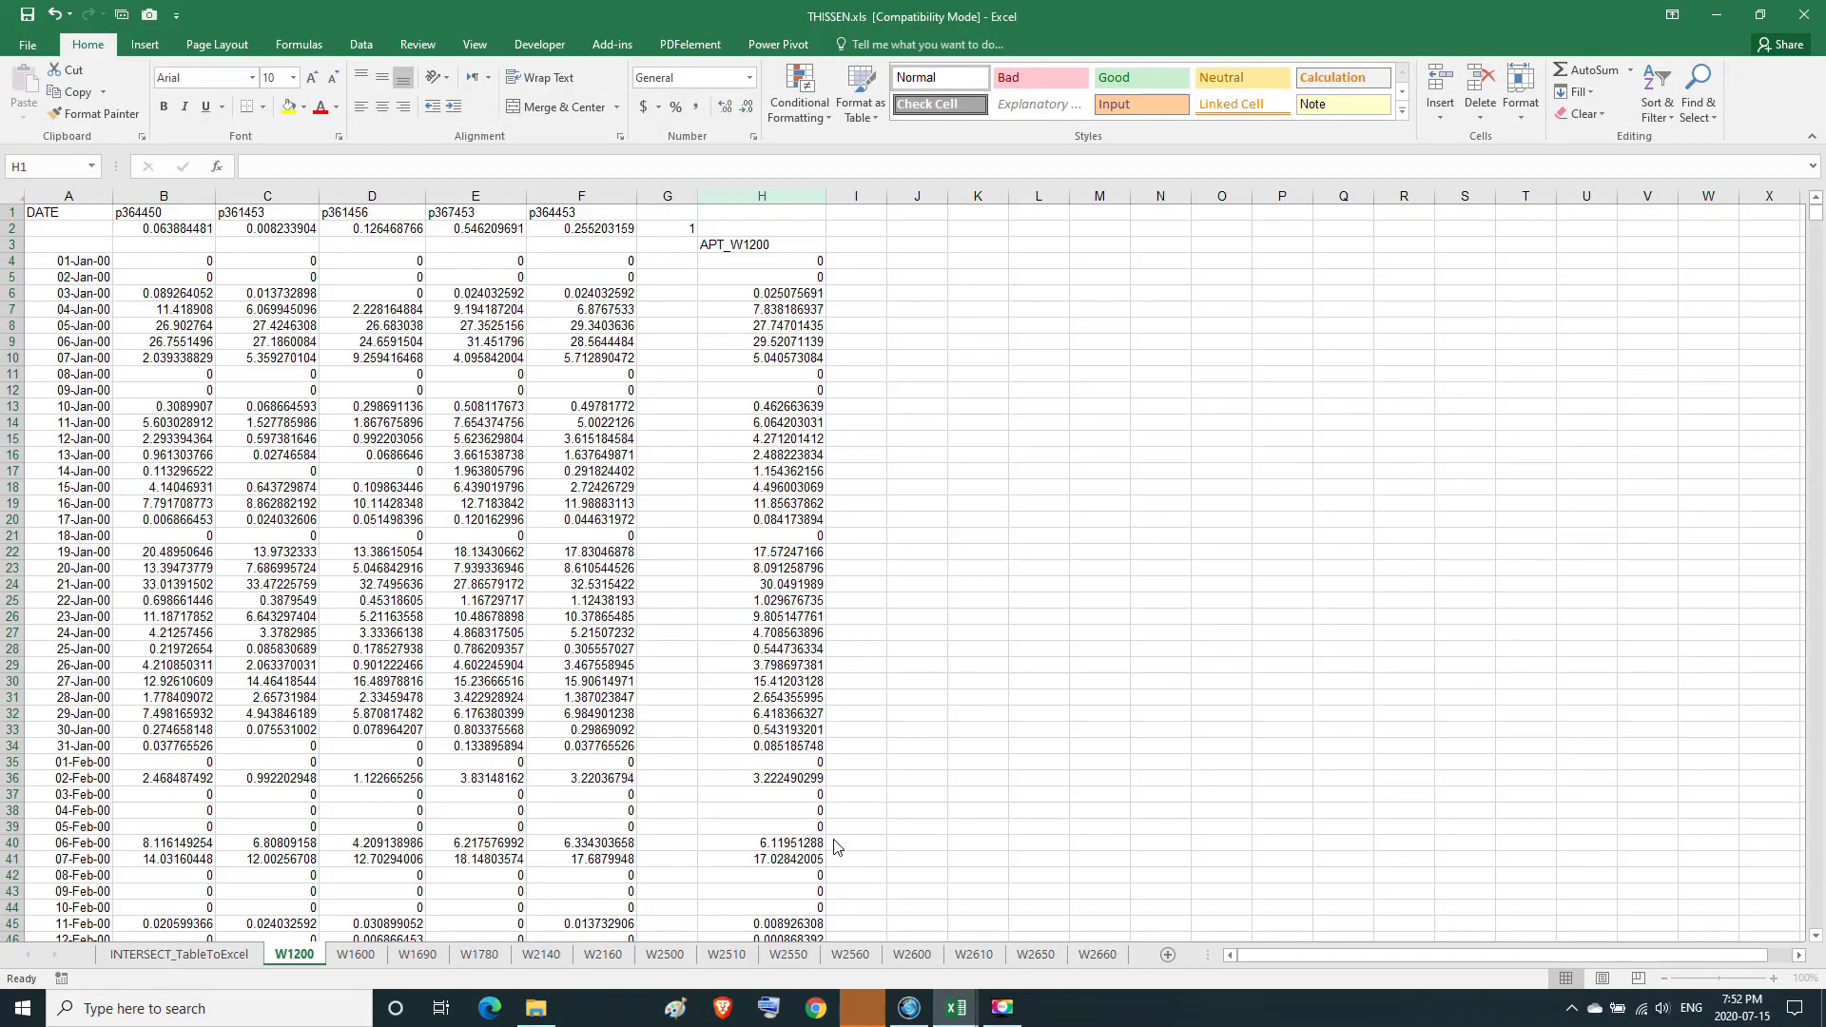
Review the areal rainfall column on each subbasin sheet in order, from W1200 through W2660.
key(ctrl+space)
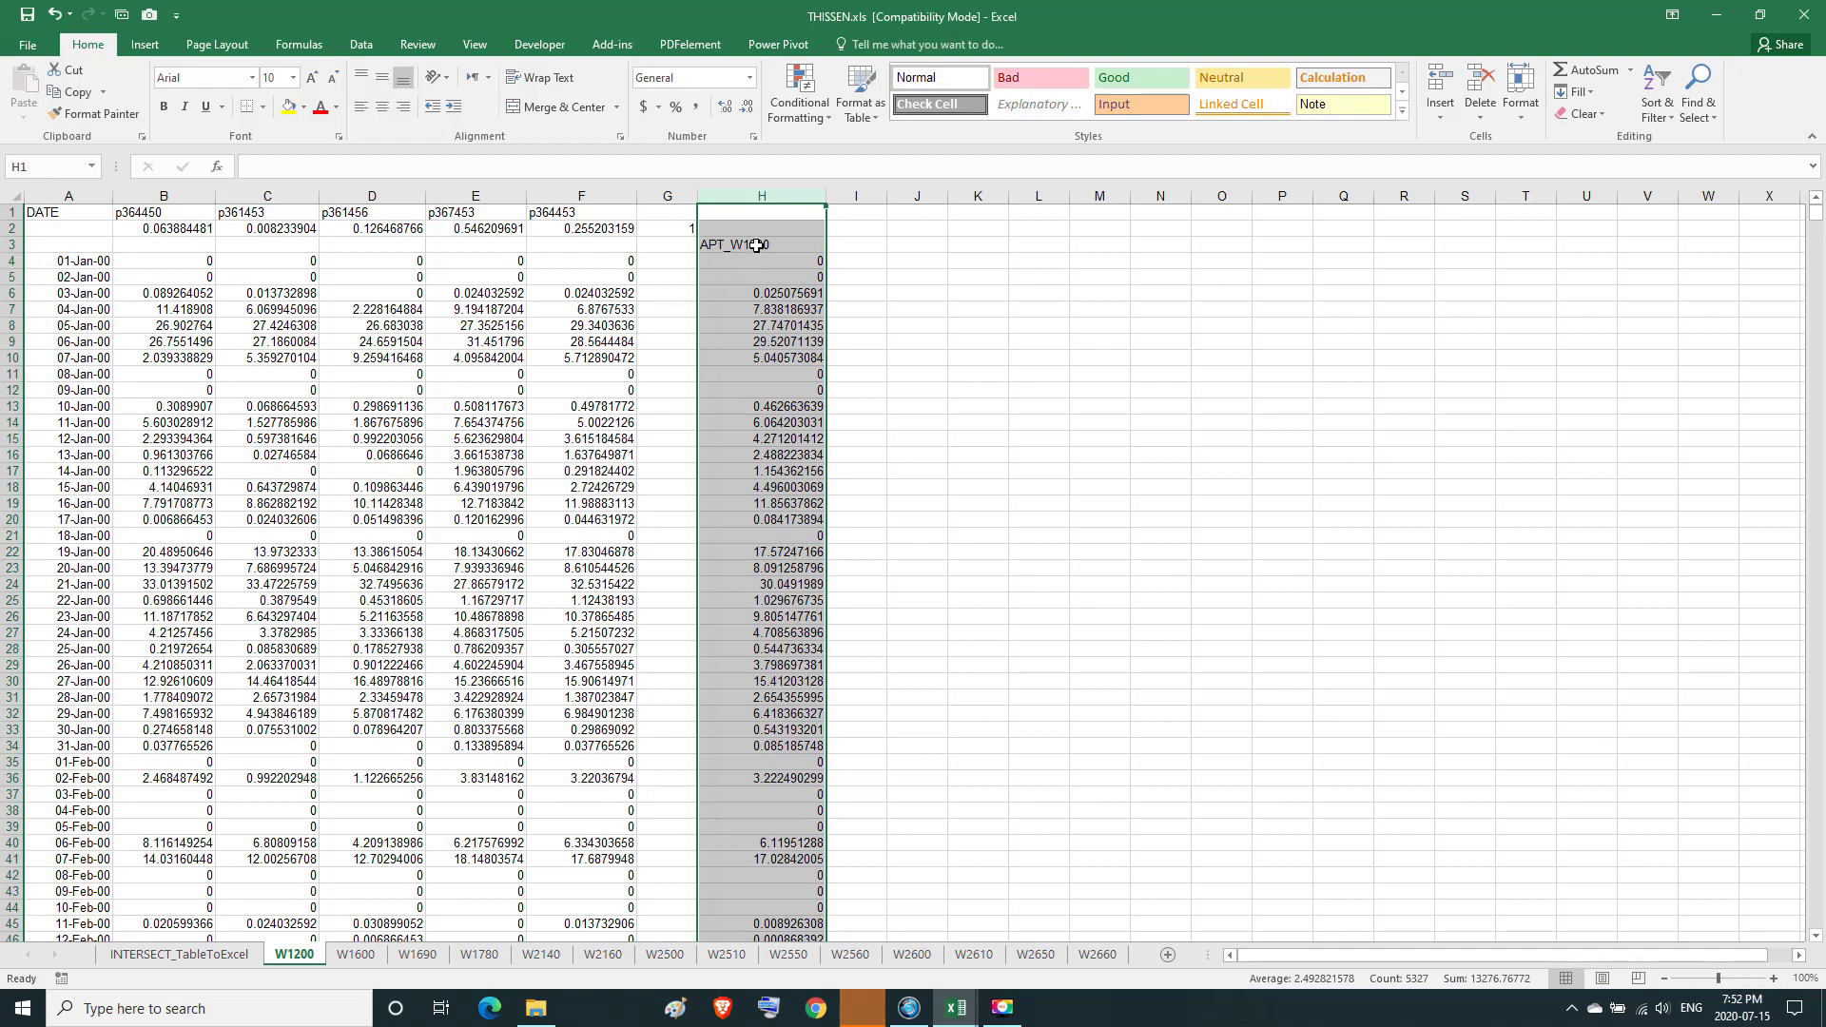
click(753, 248)
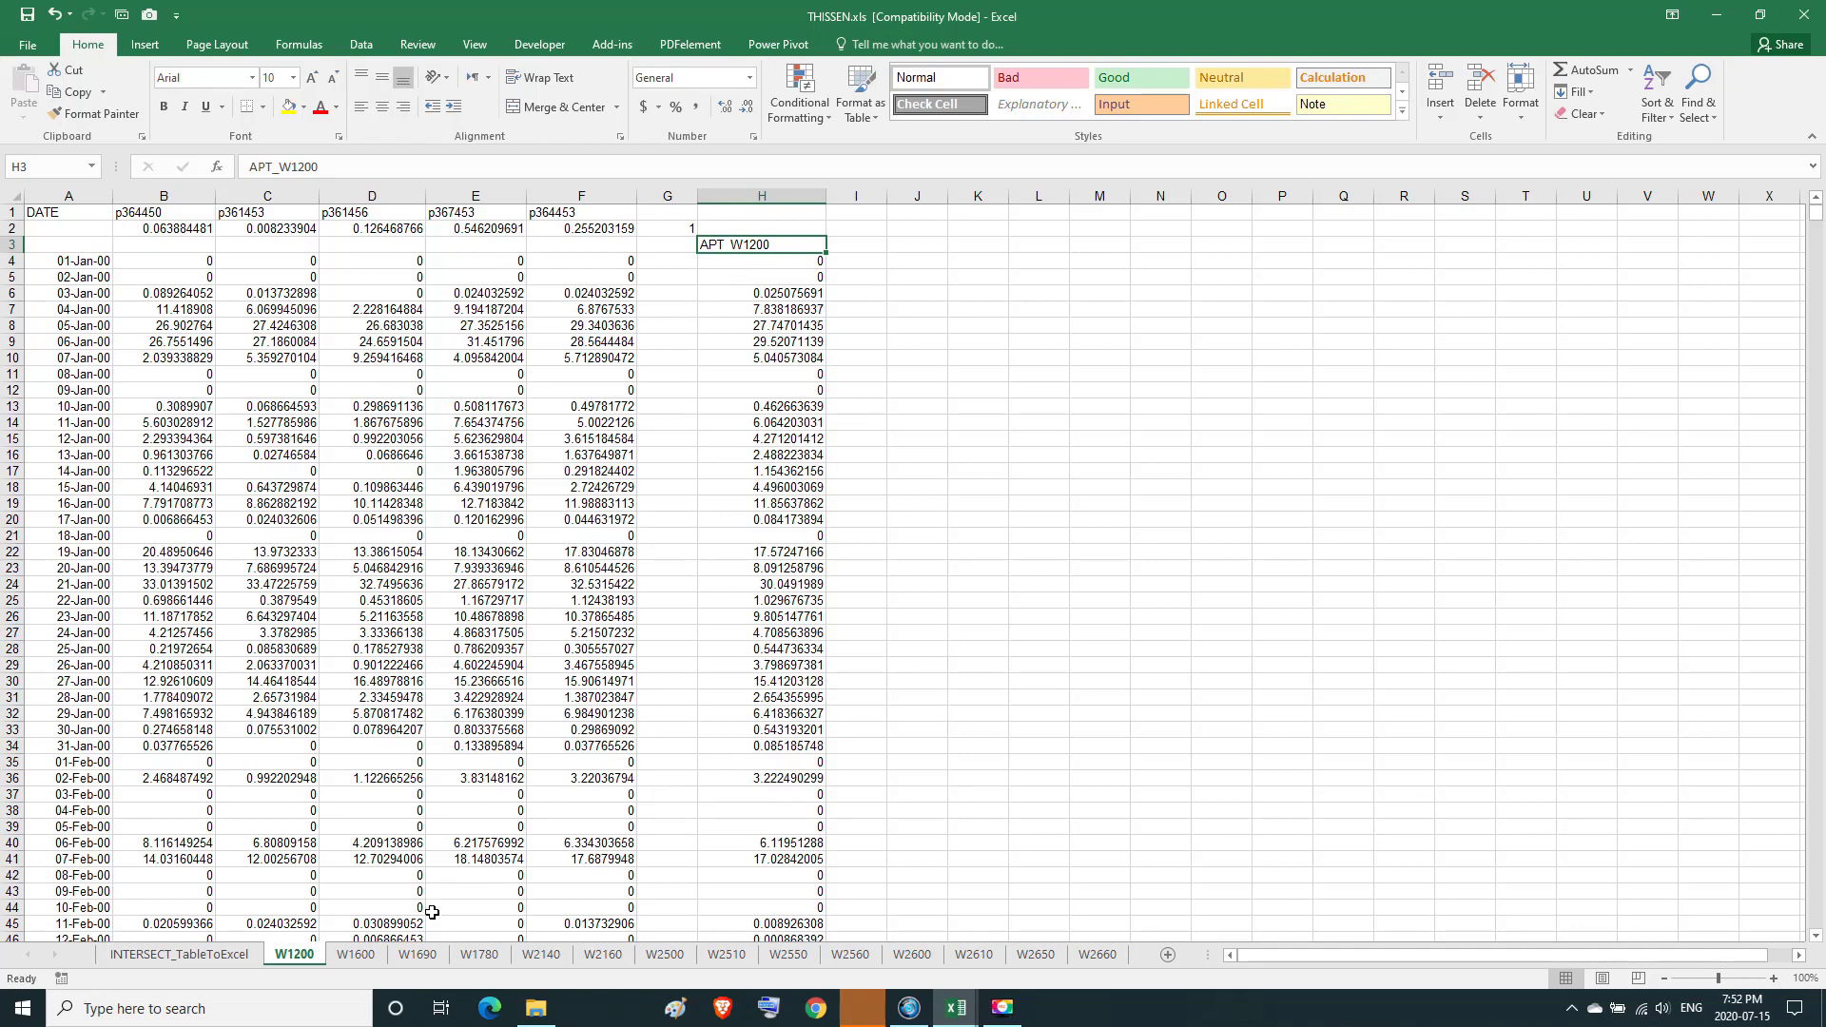
click(356, 955)
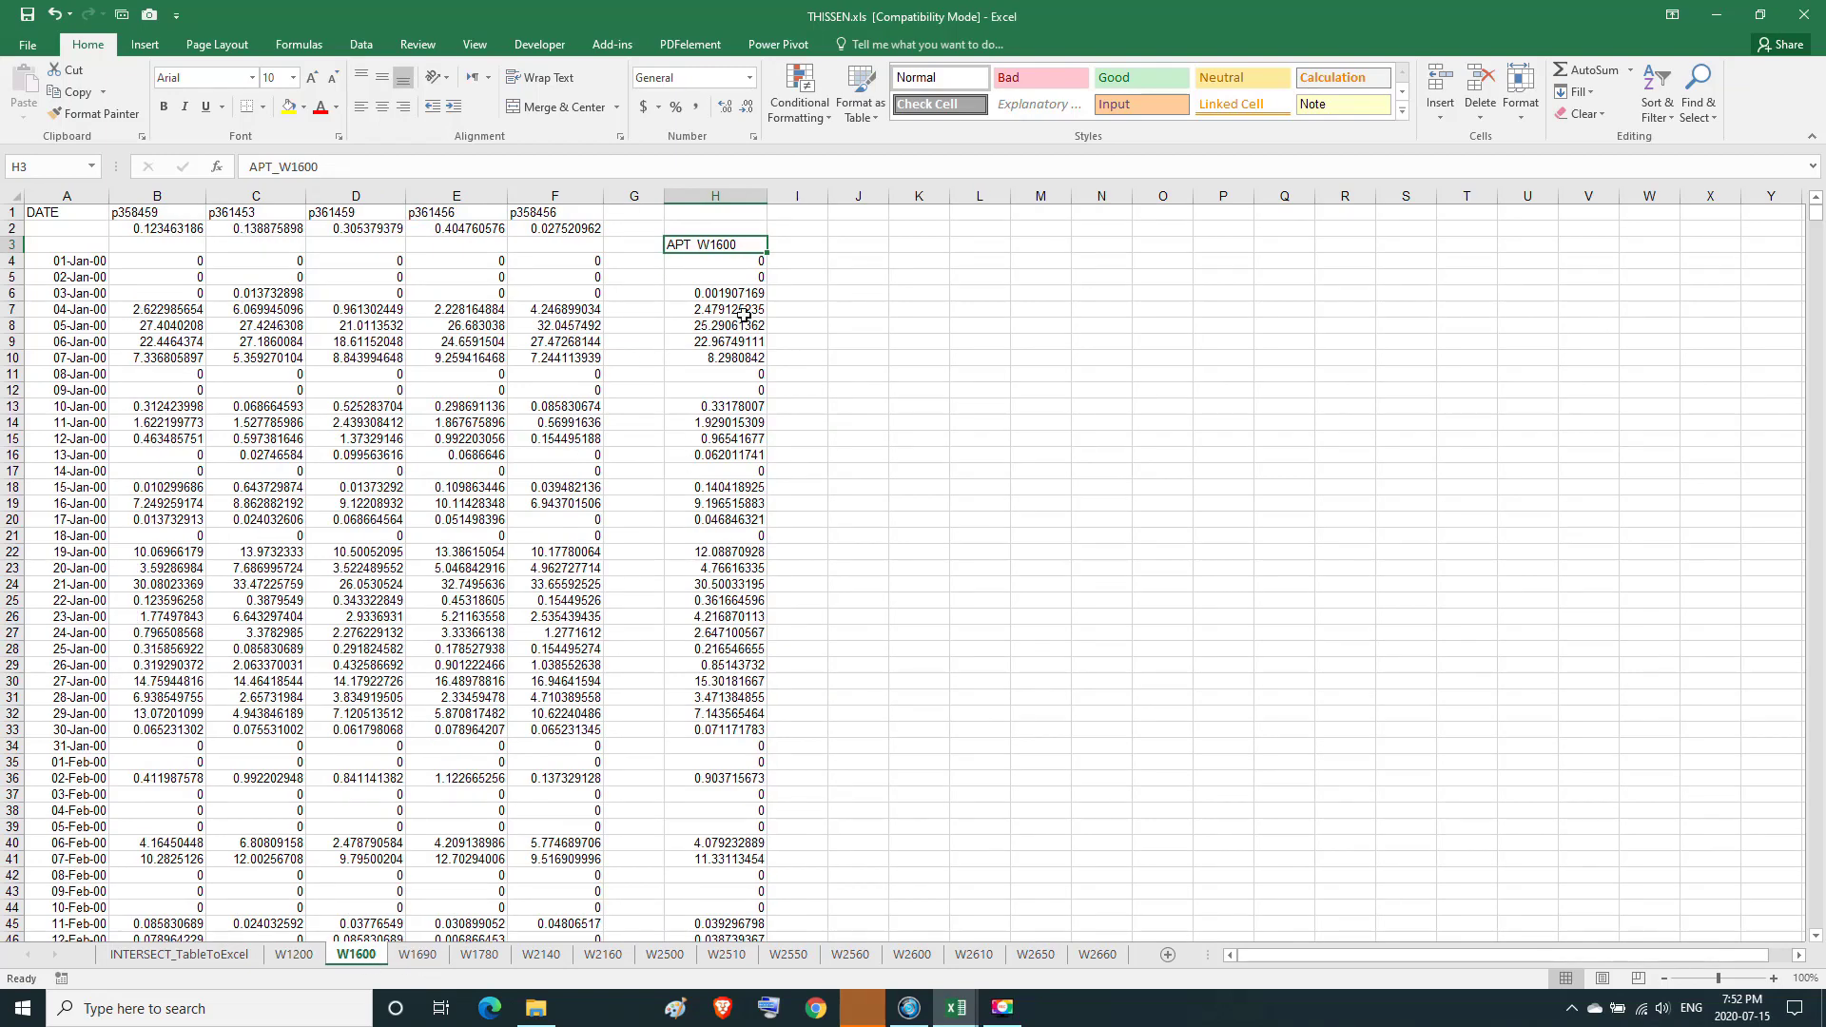
click(422, 956)
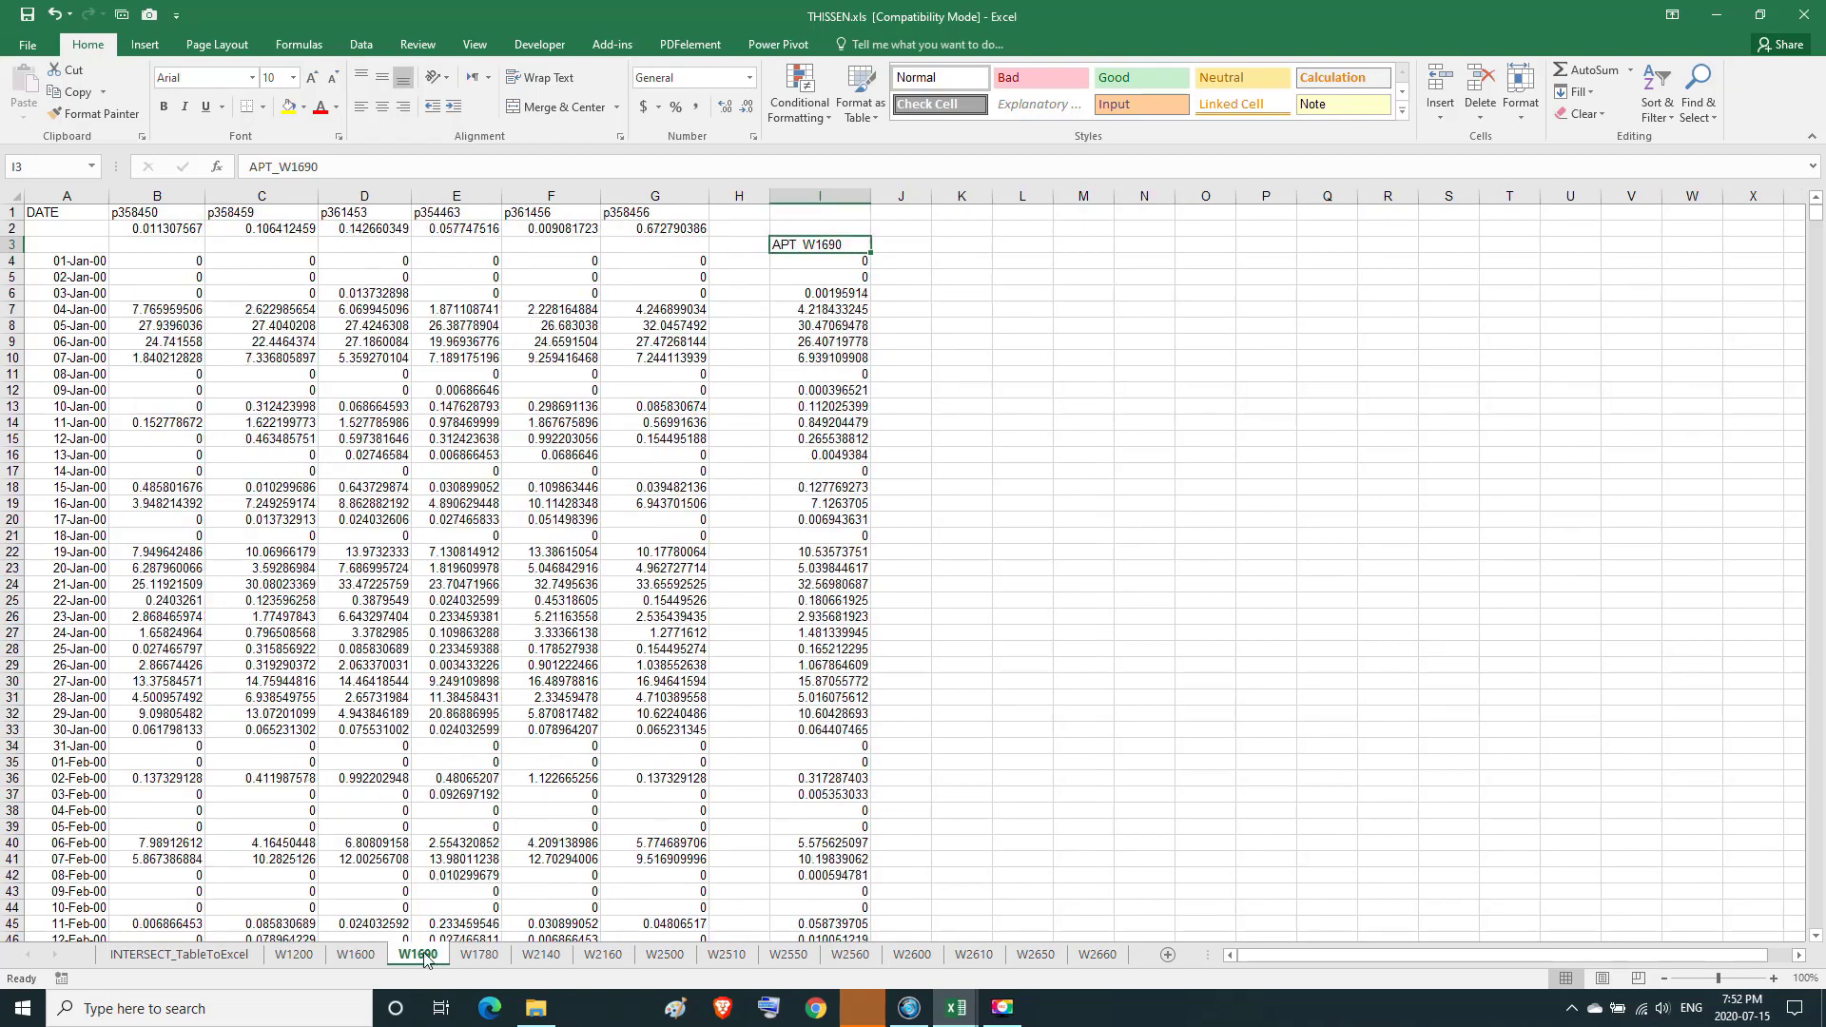
click(497, 956)
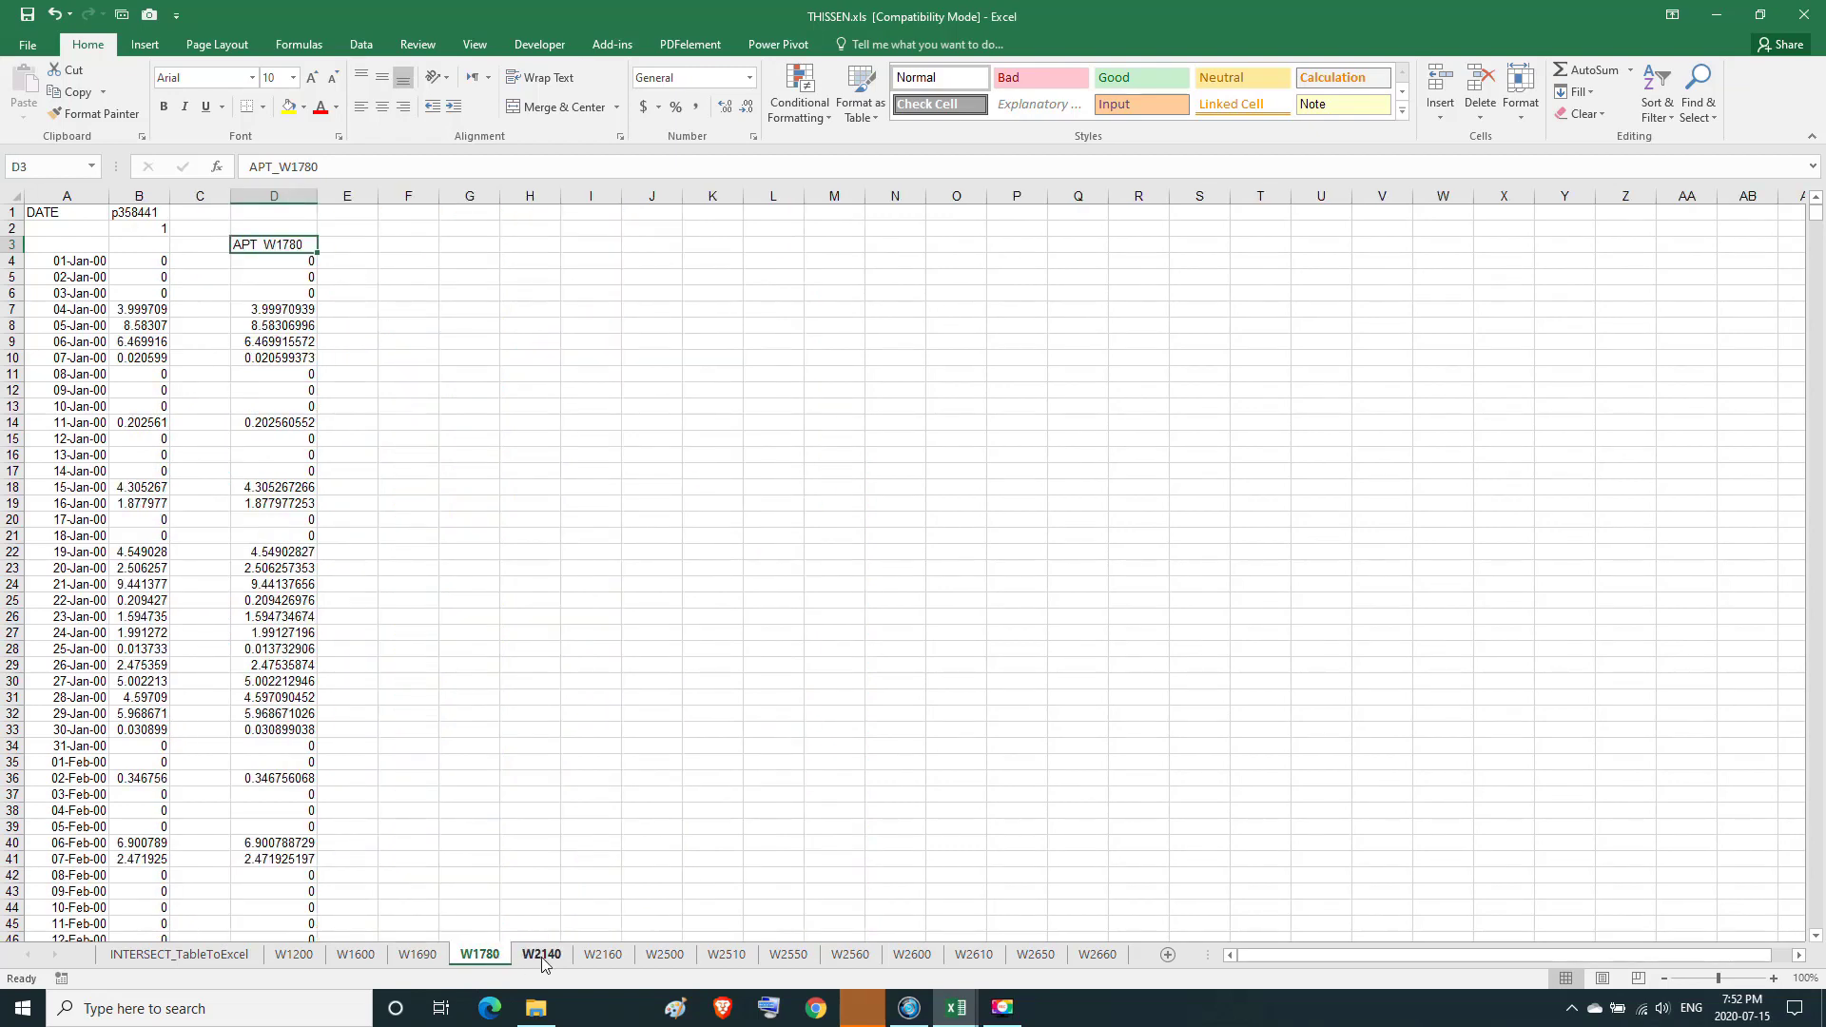
click(541, 956)
click(604, 957)
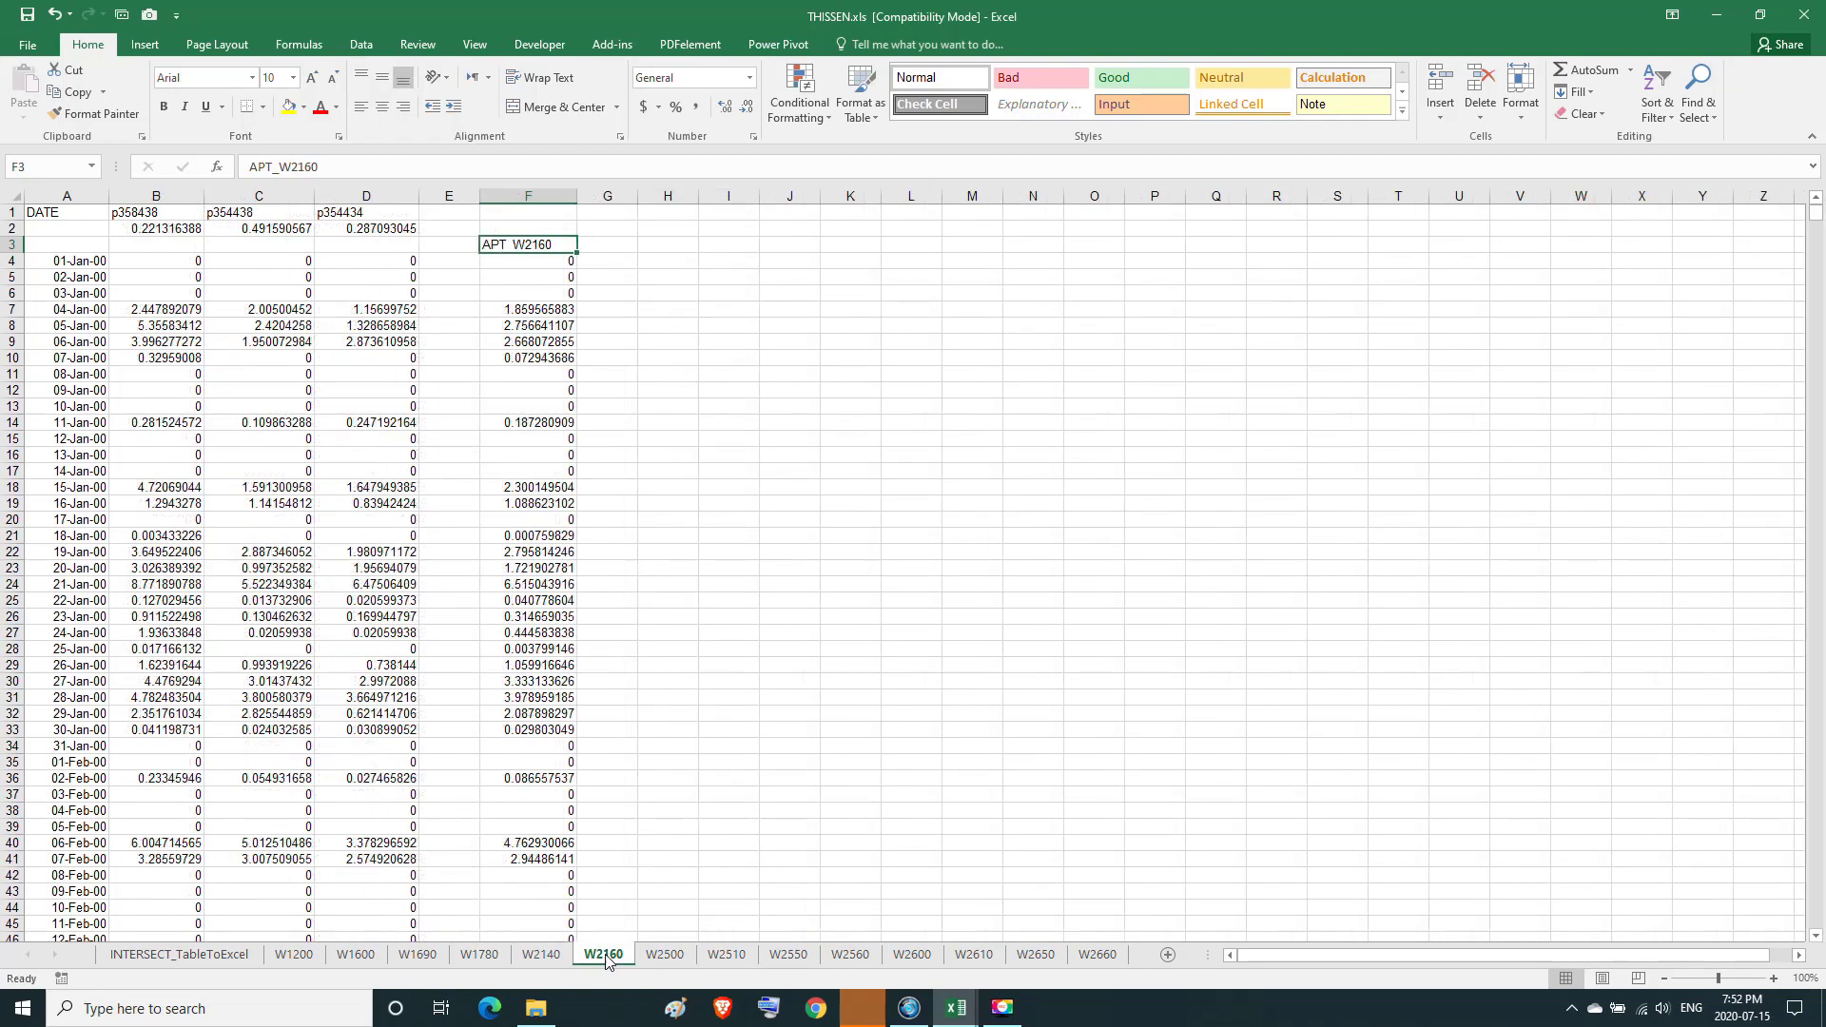
click(665, 958)
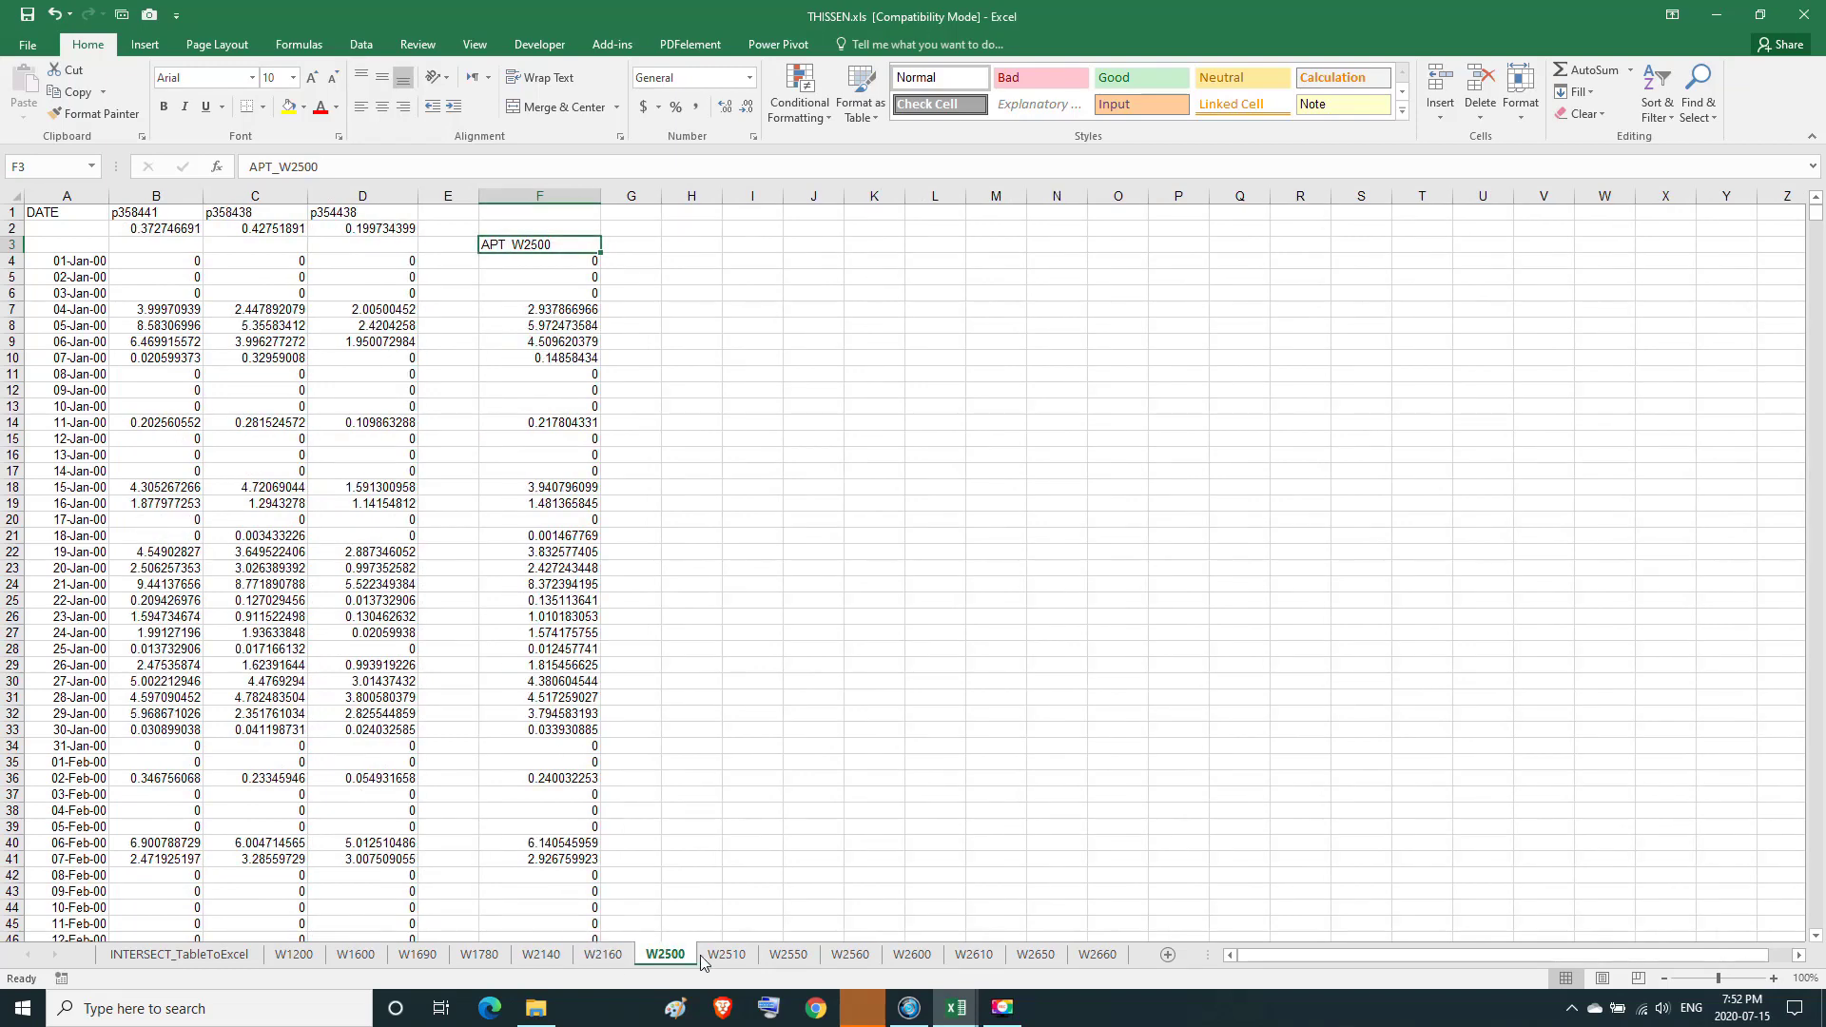
click(728, 956)
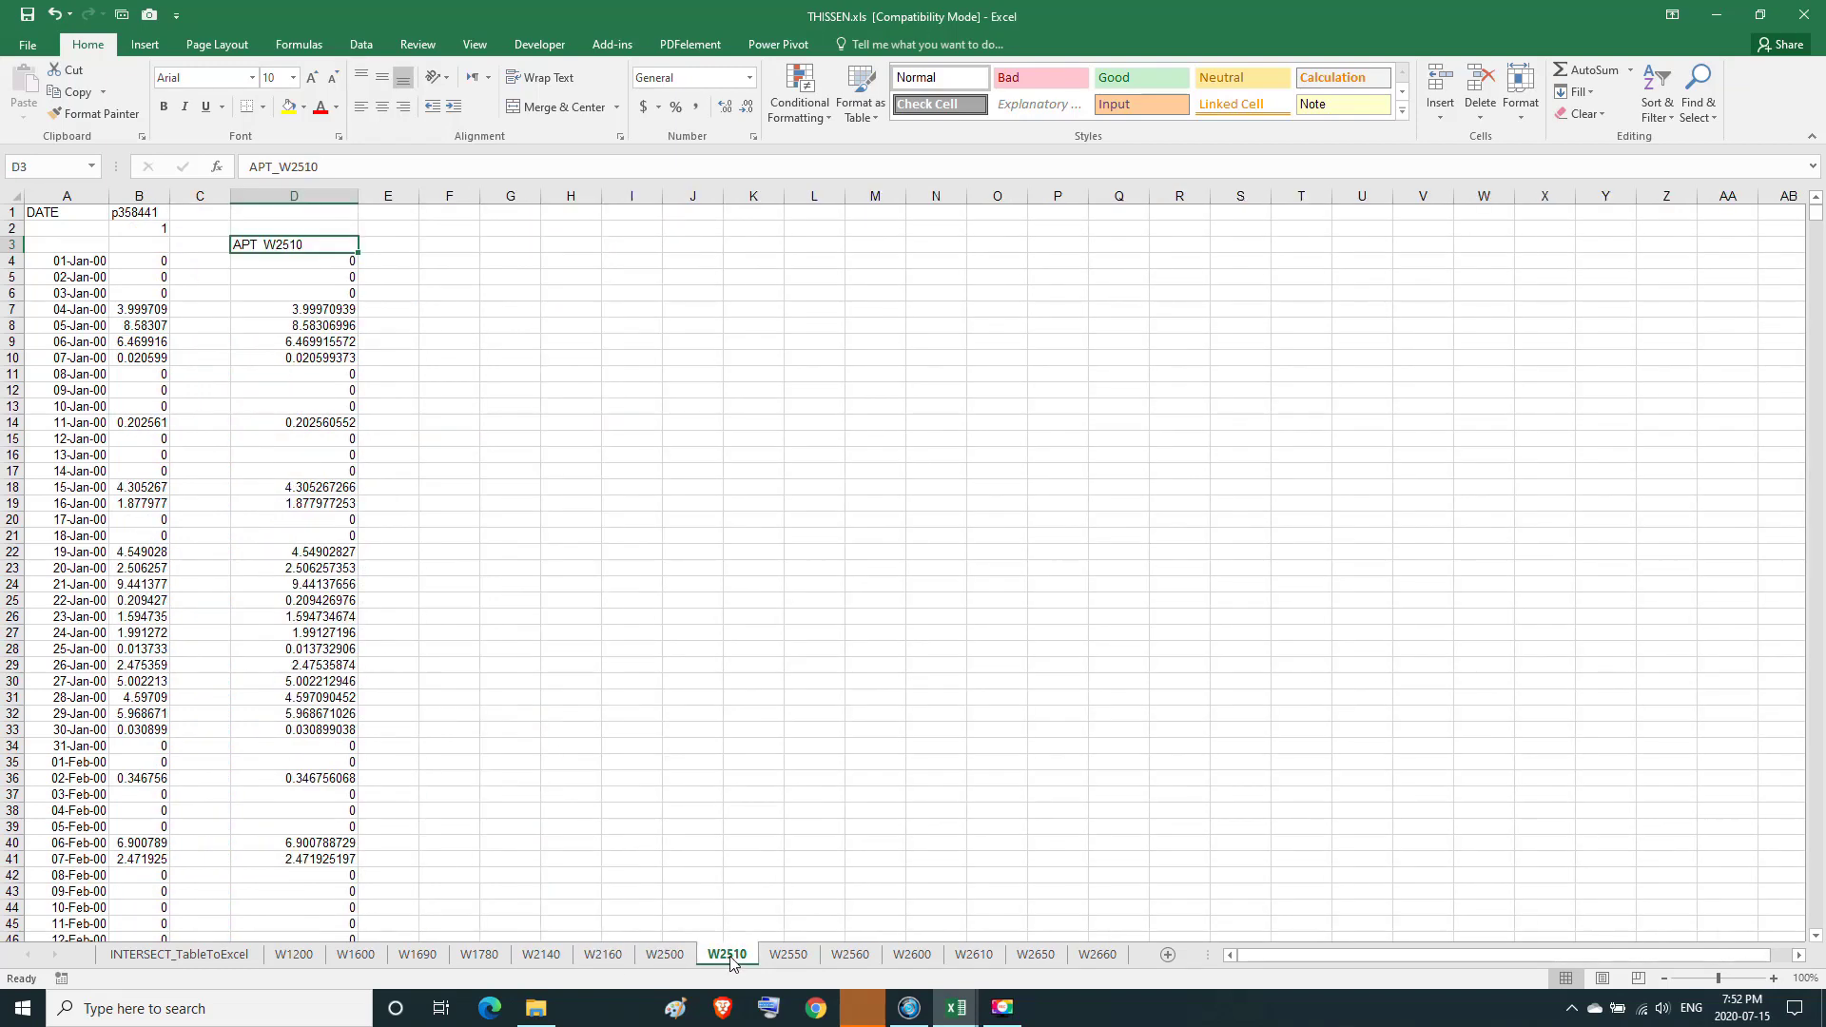
click(797, 958)
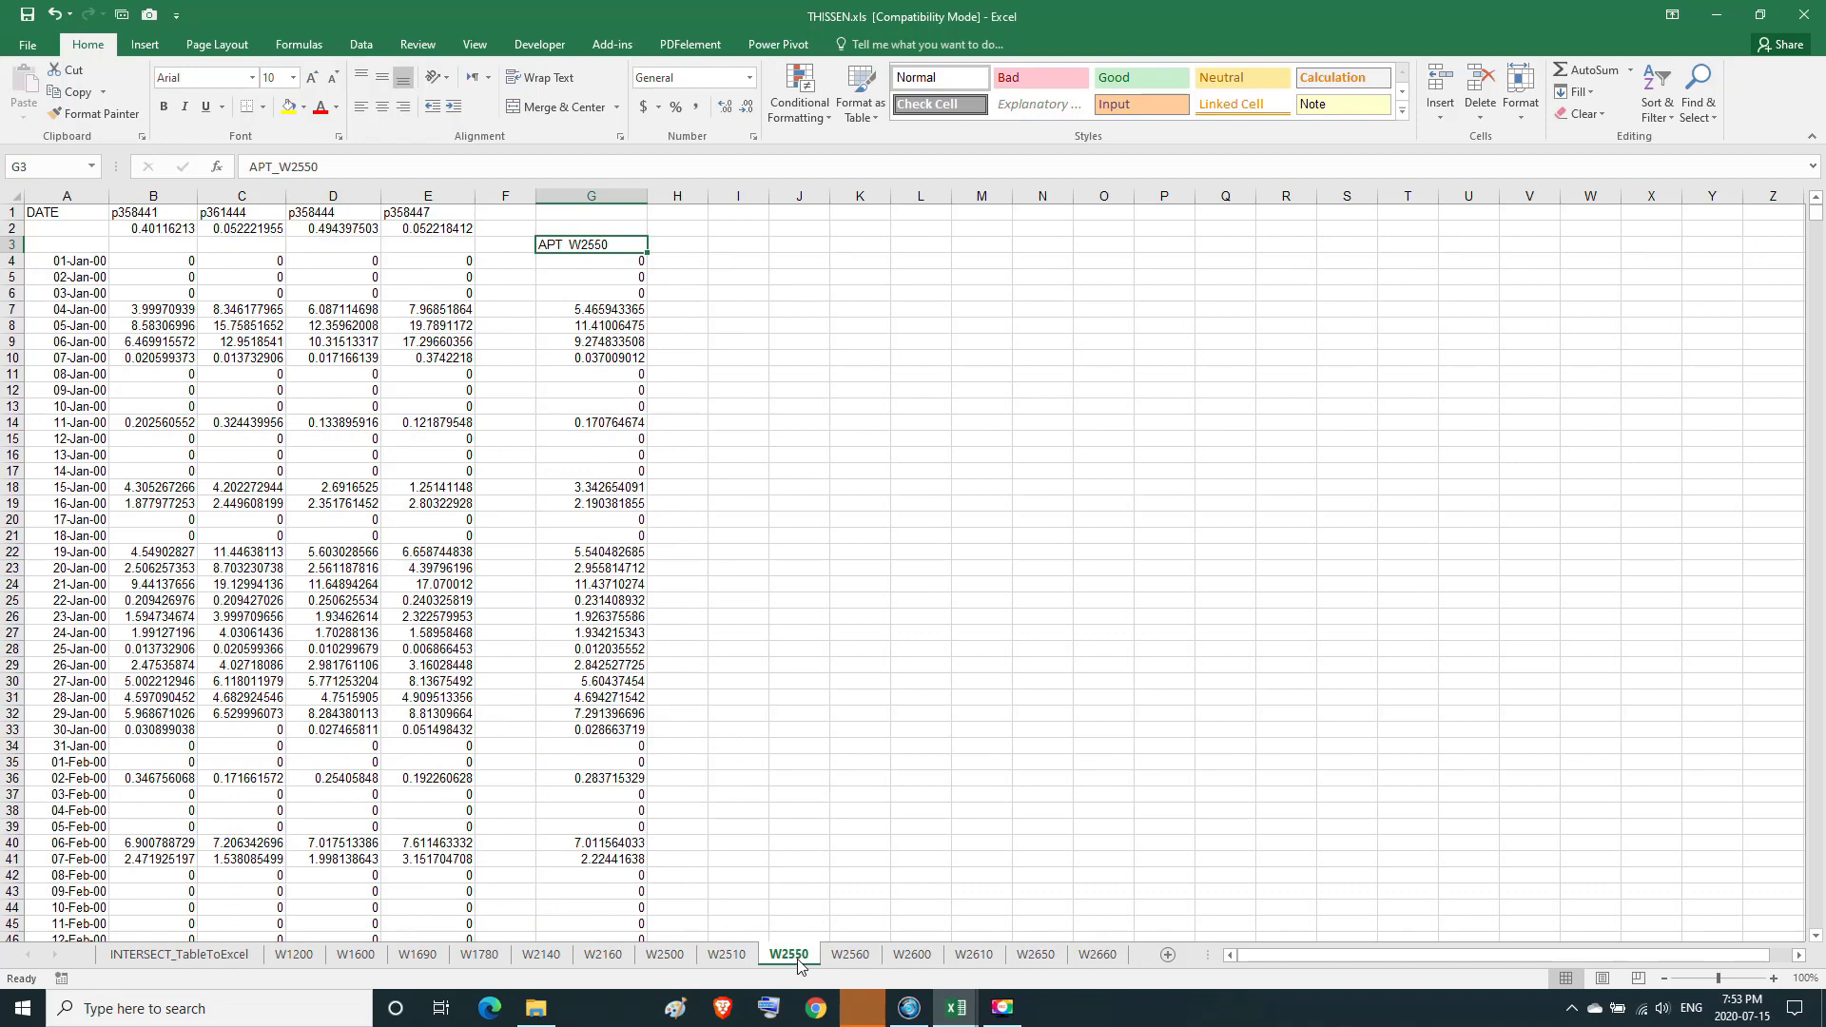
click(856, 957)
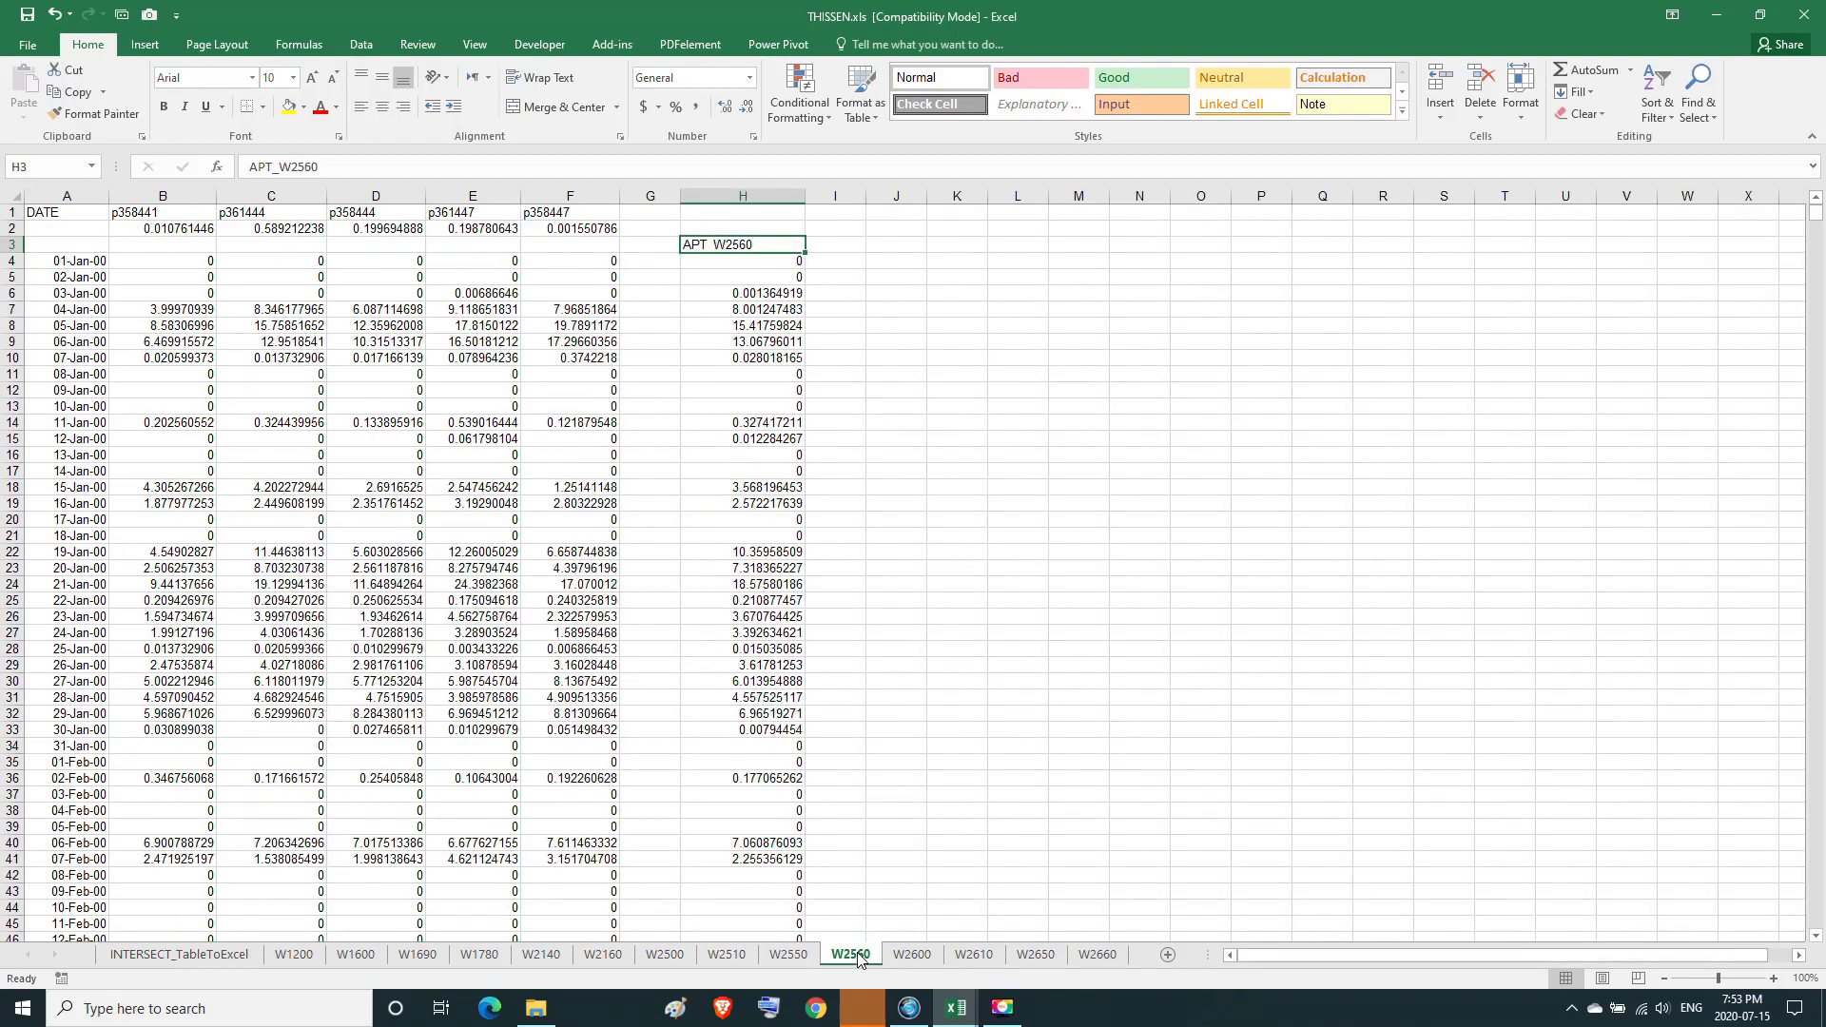
click(919, 956)
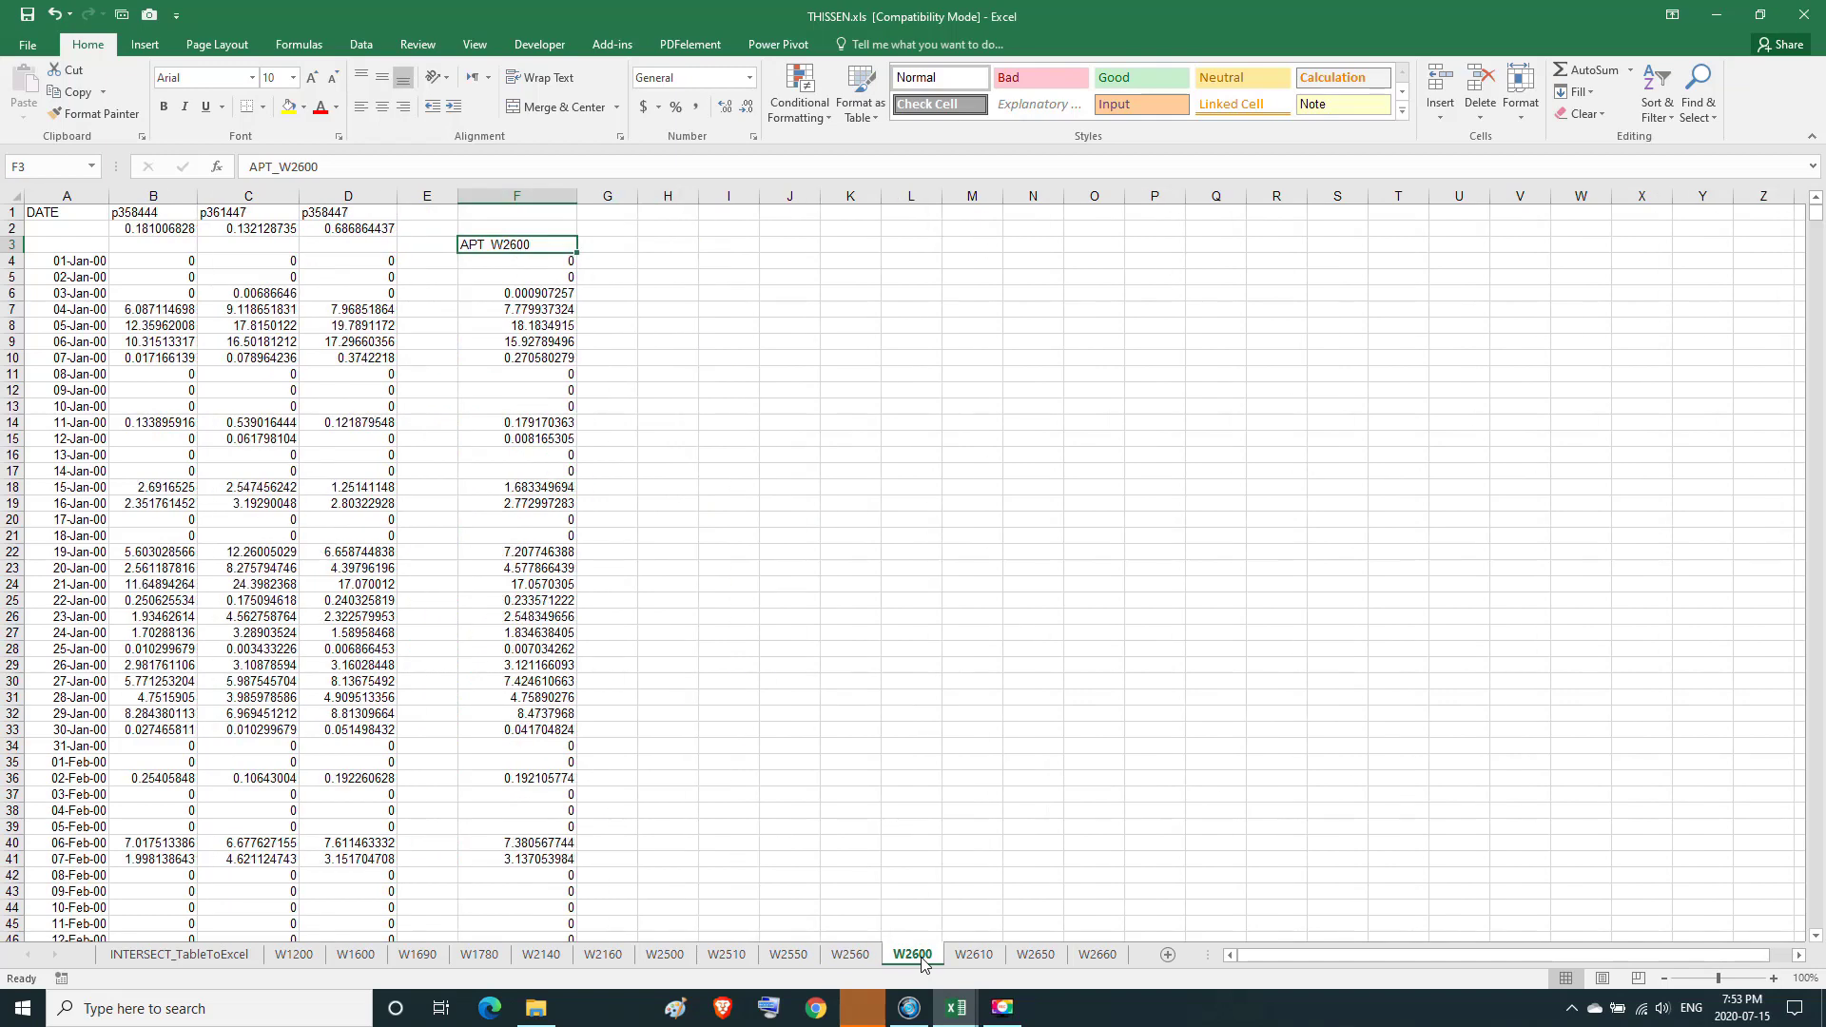
click(979, 957)
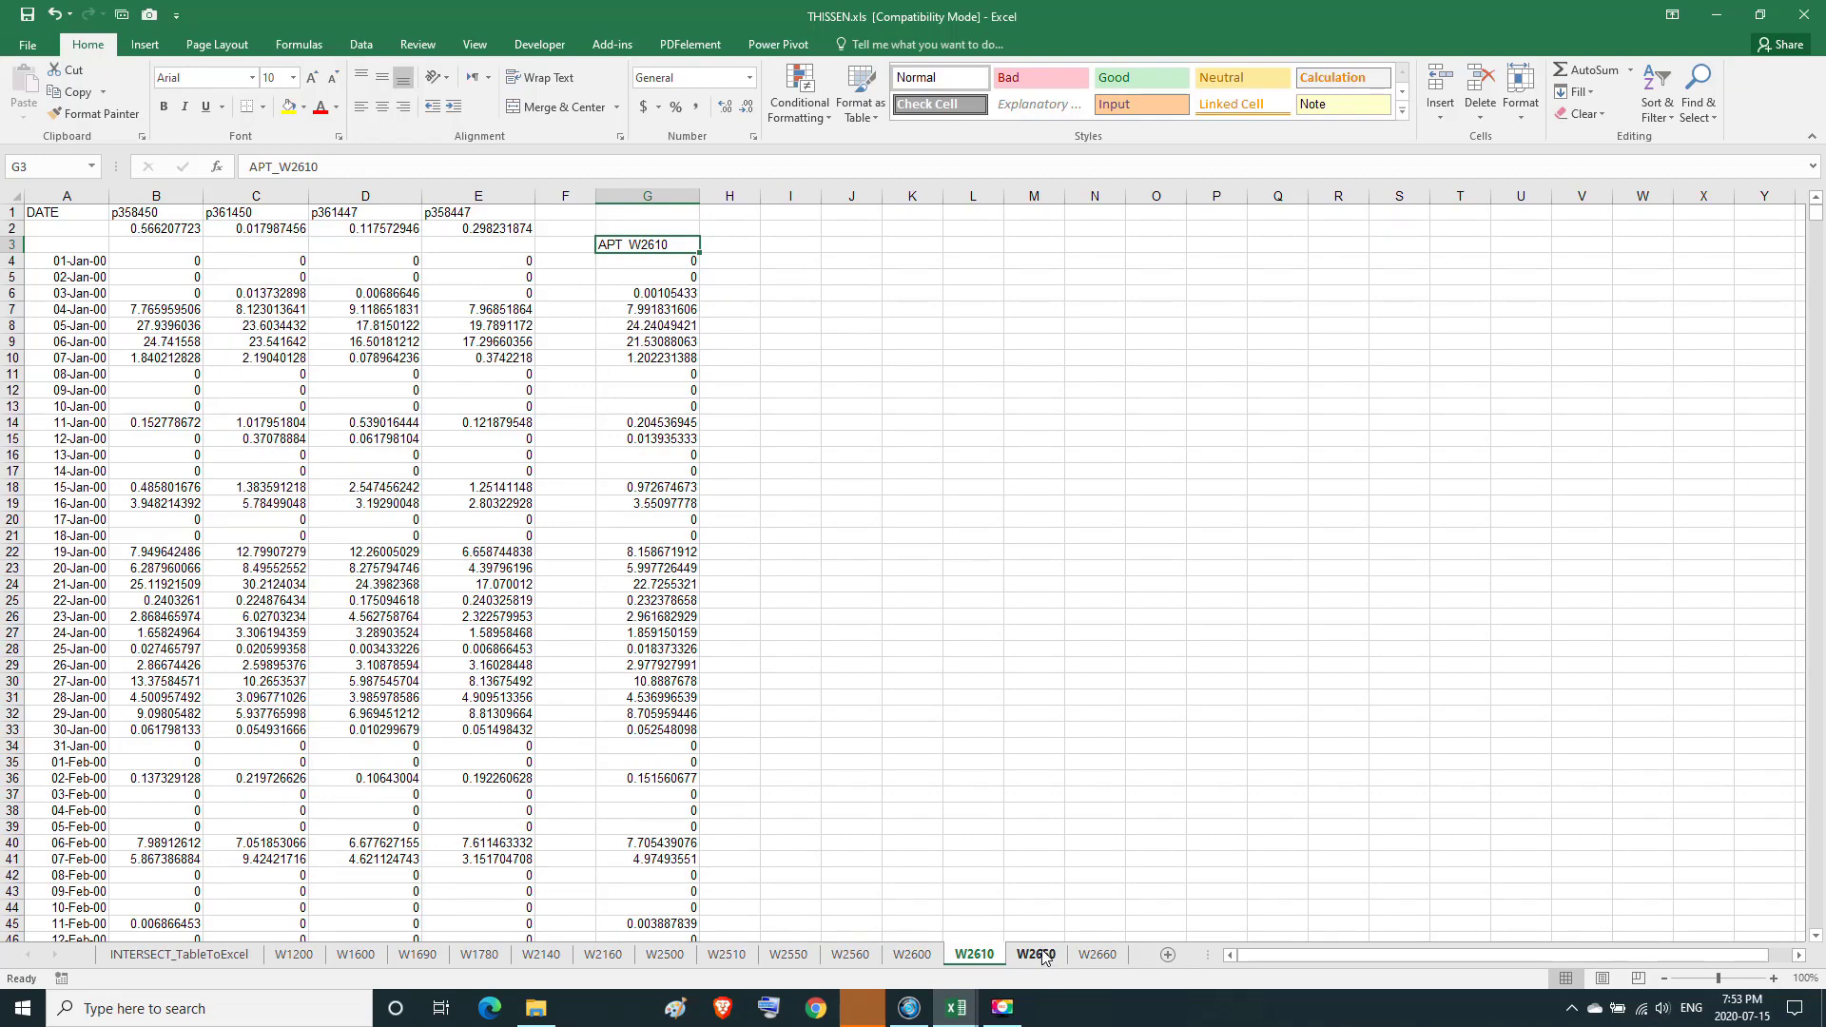
click(1044, 956)
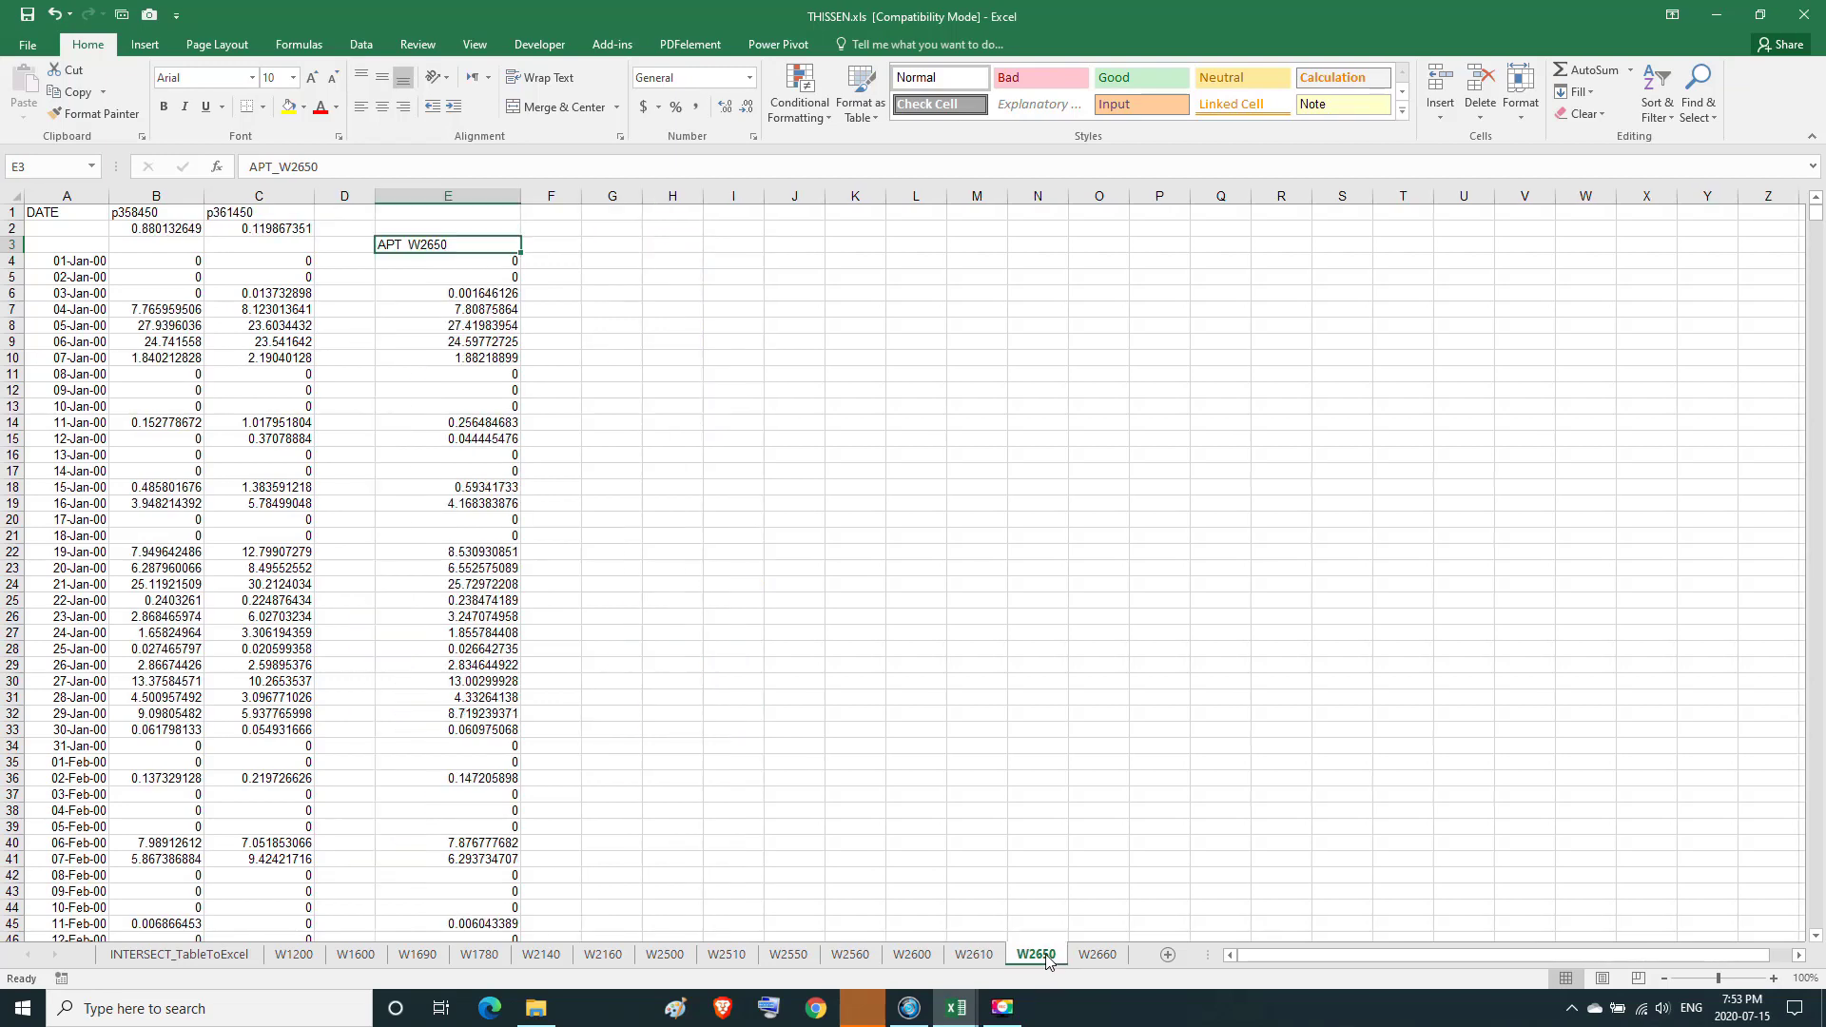
click(1095, 954)
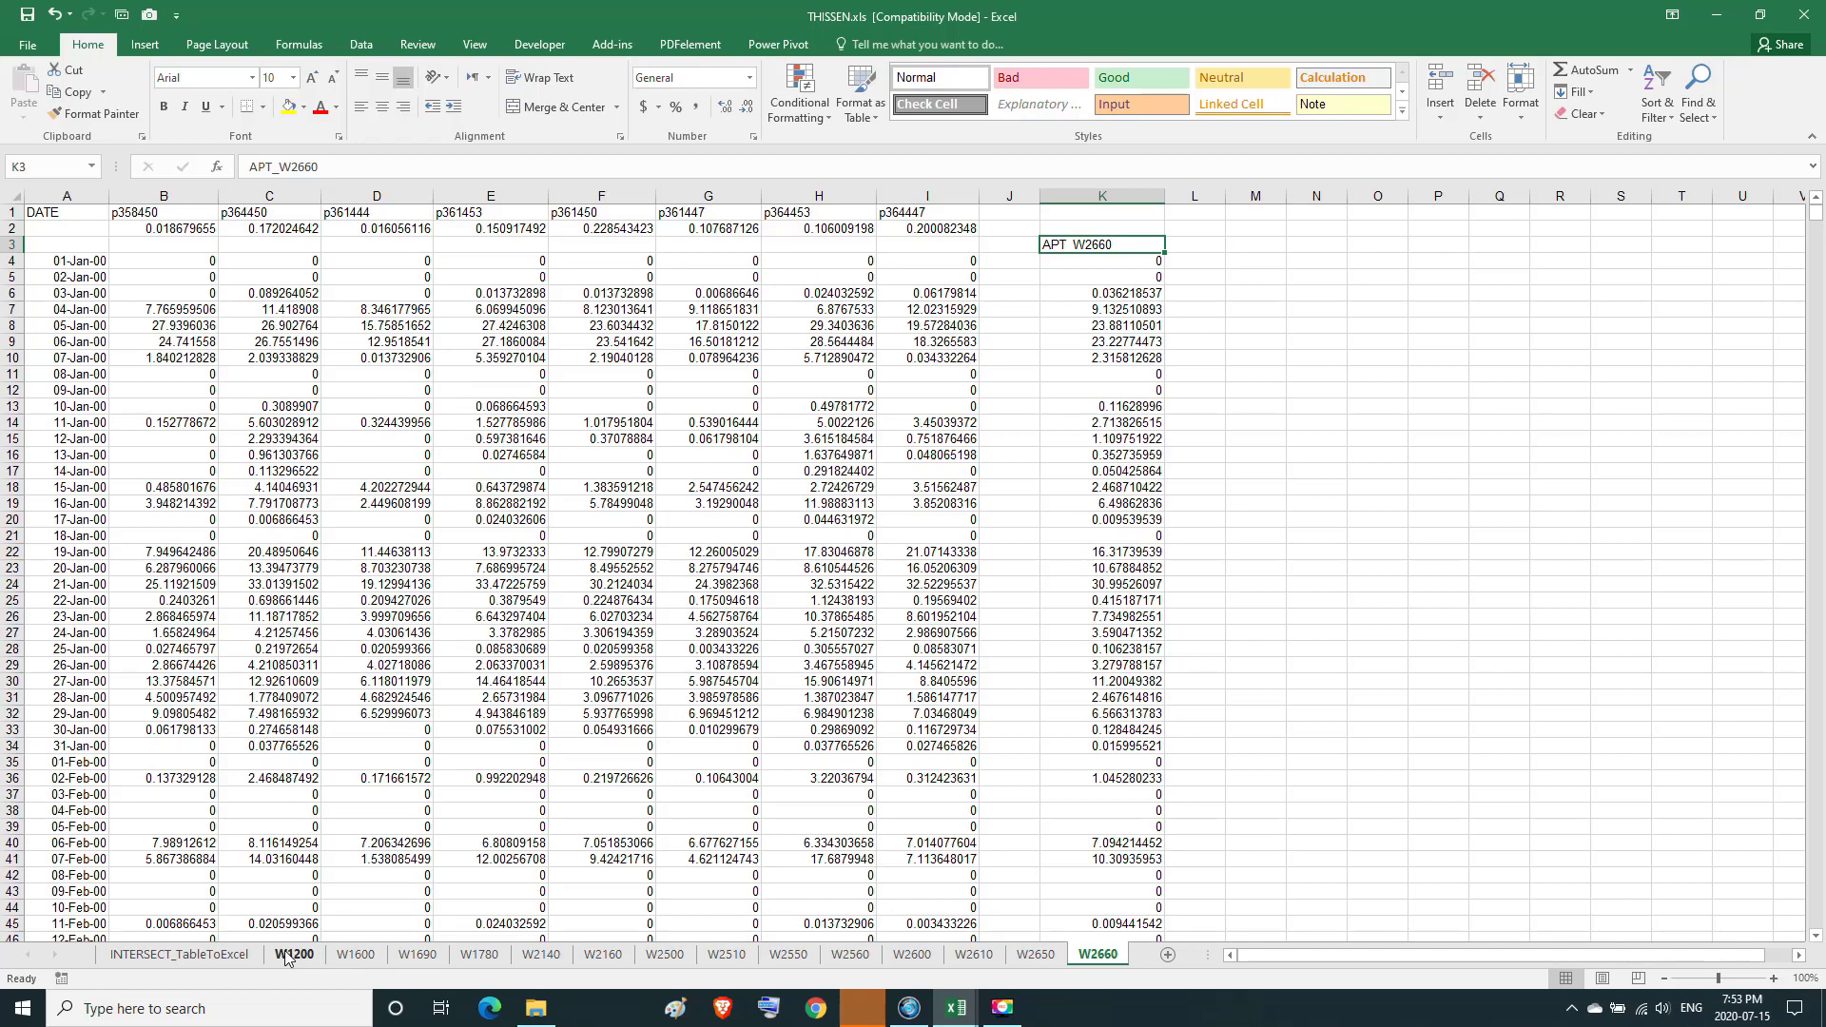
Go back through the subbasin sheets from W2650 to W1200 and examine the APT_W1200 column again.
click(1035, 955)
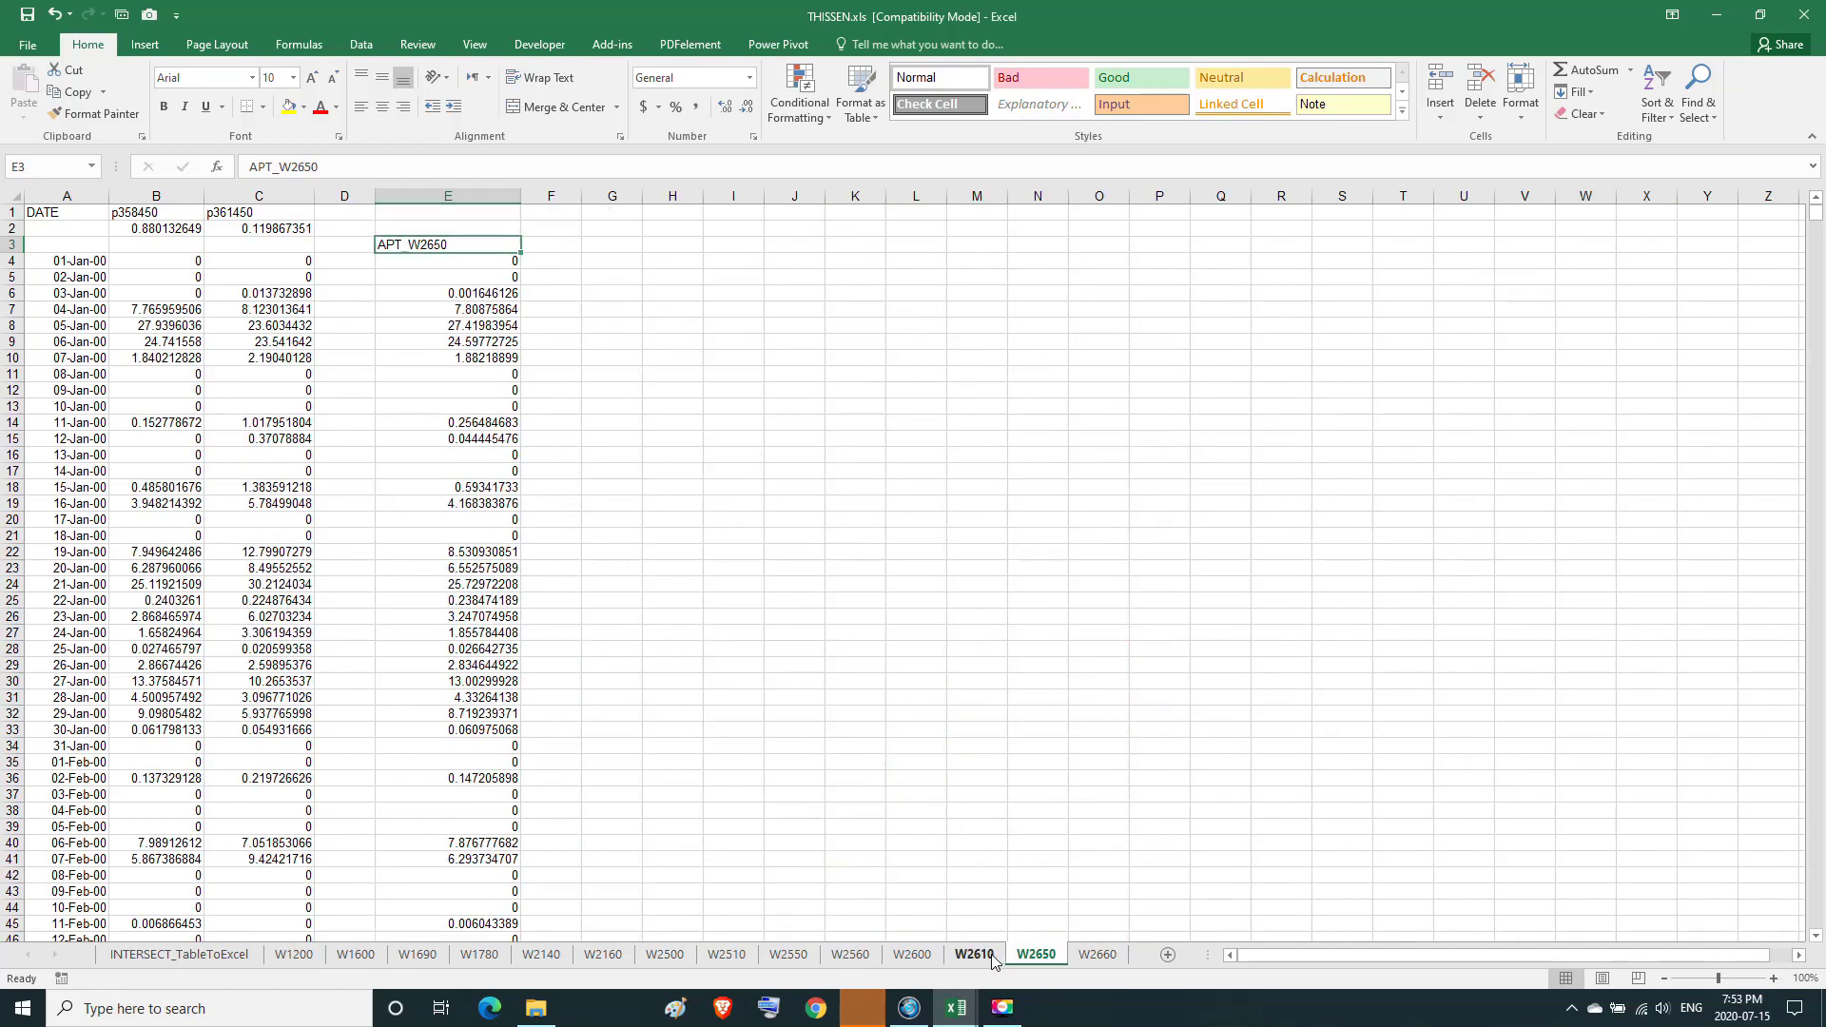
click(988, 958)
click(928, 958)
click(865, 958)
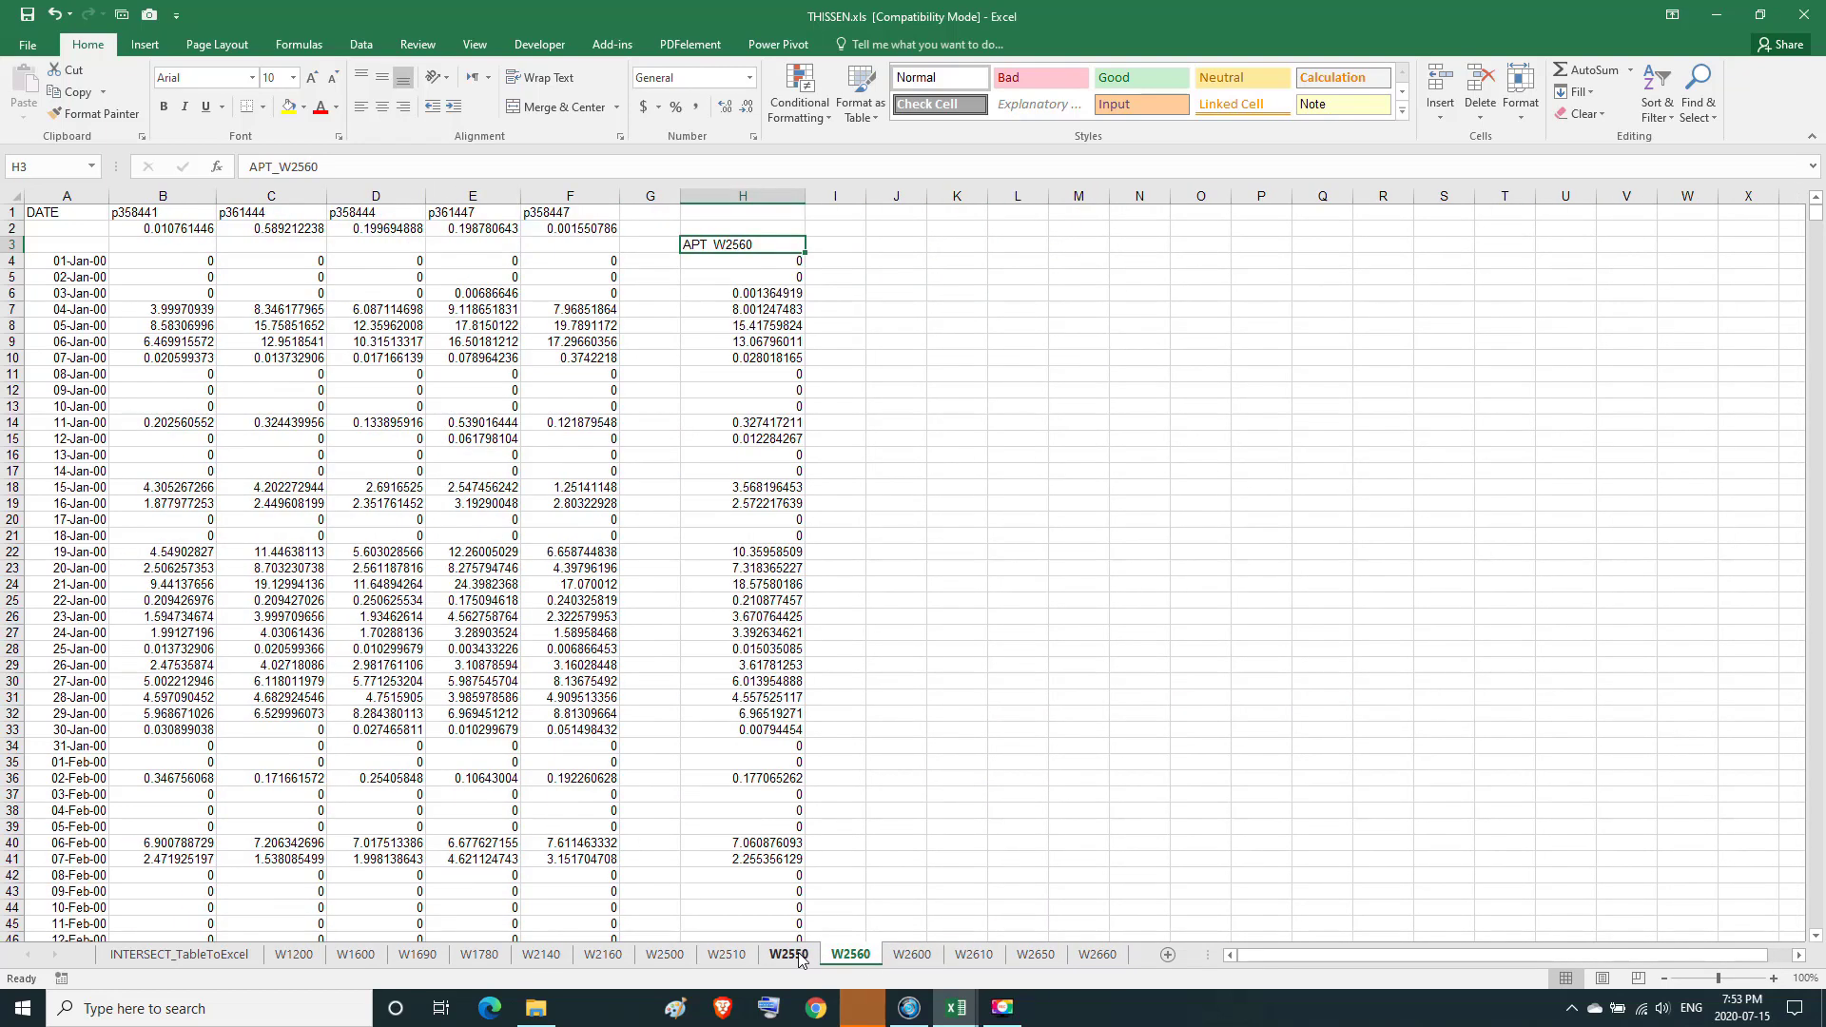
click(791, 956)
click(727, 956)
click(666, 957)
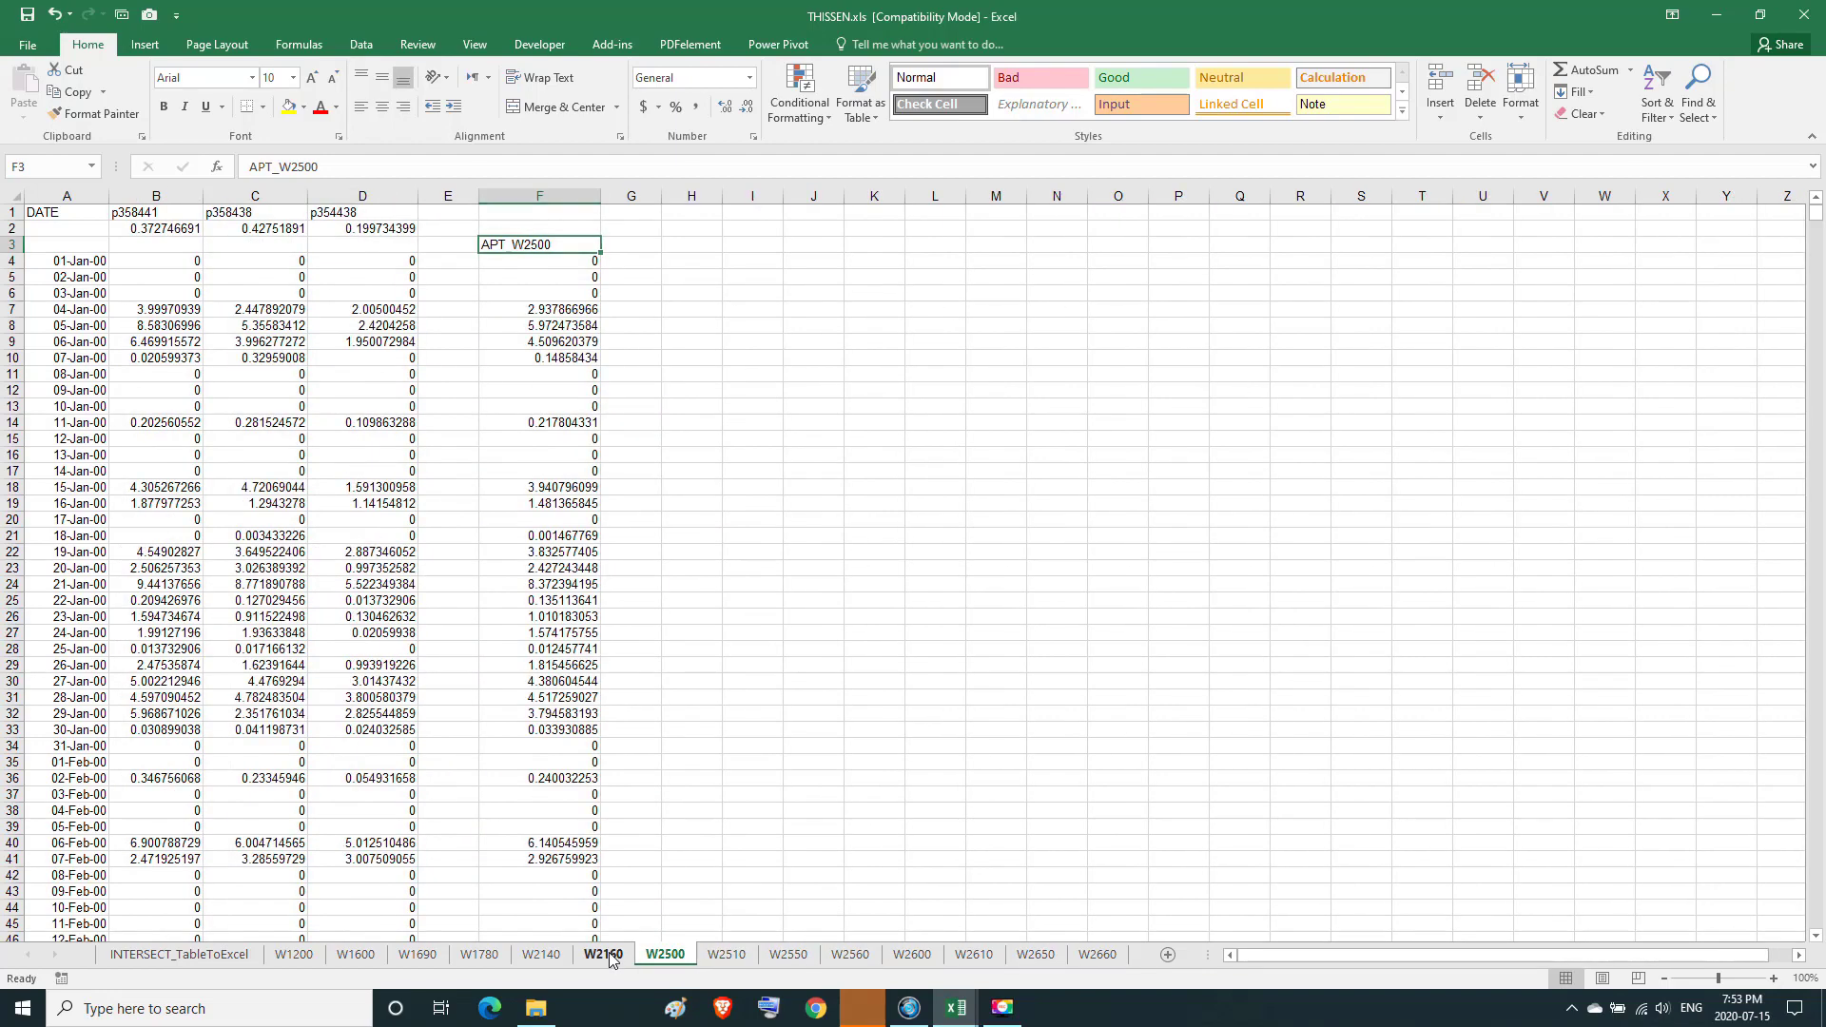
click(609, 956)
click(543, 957)
click(483, 957)
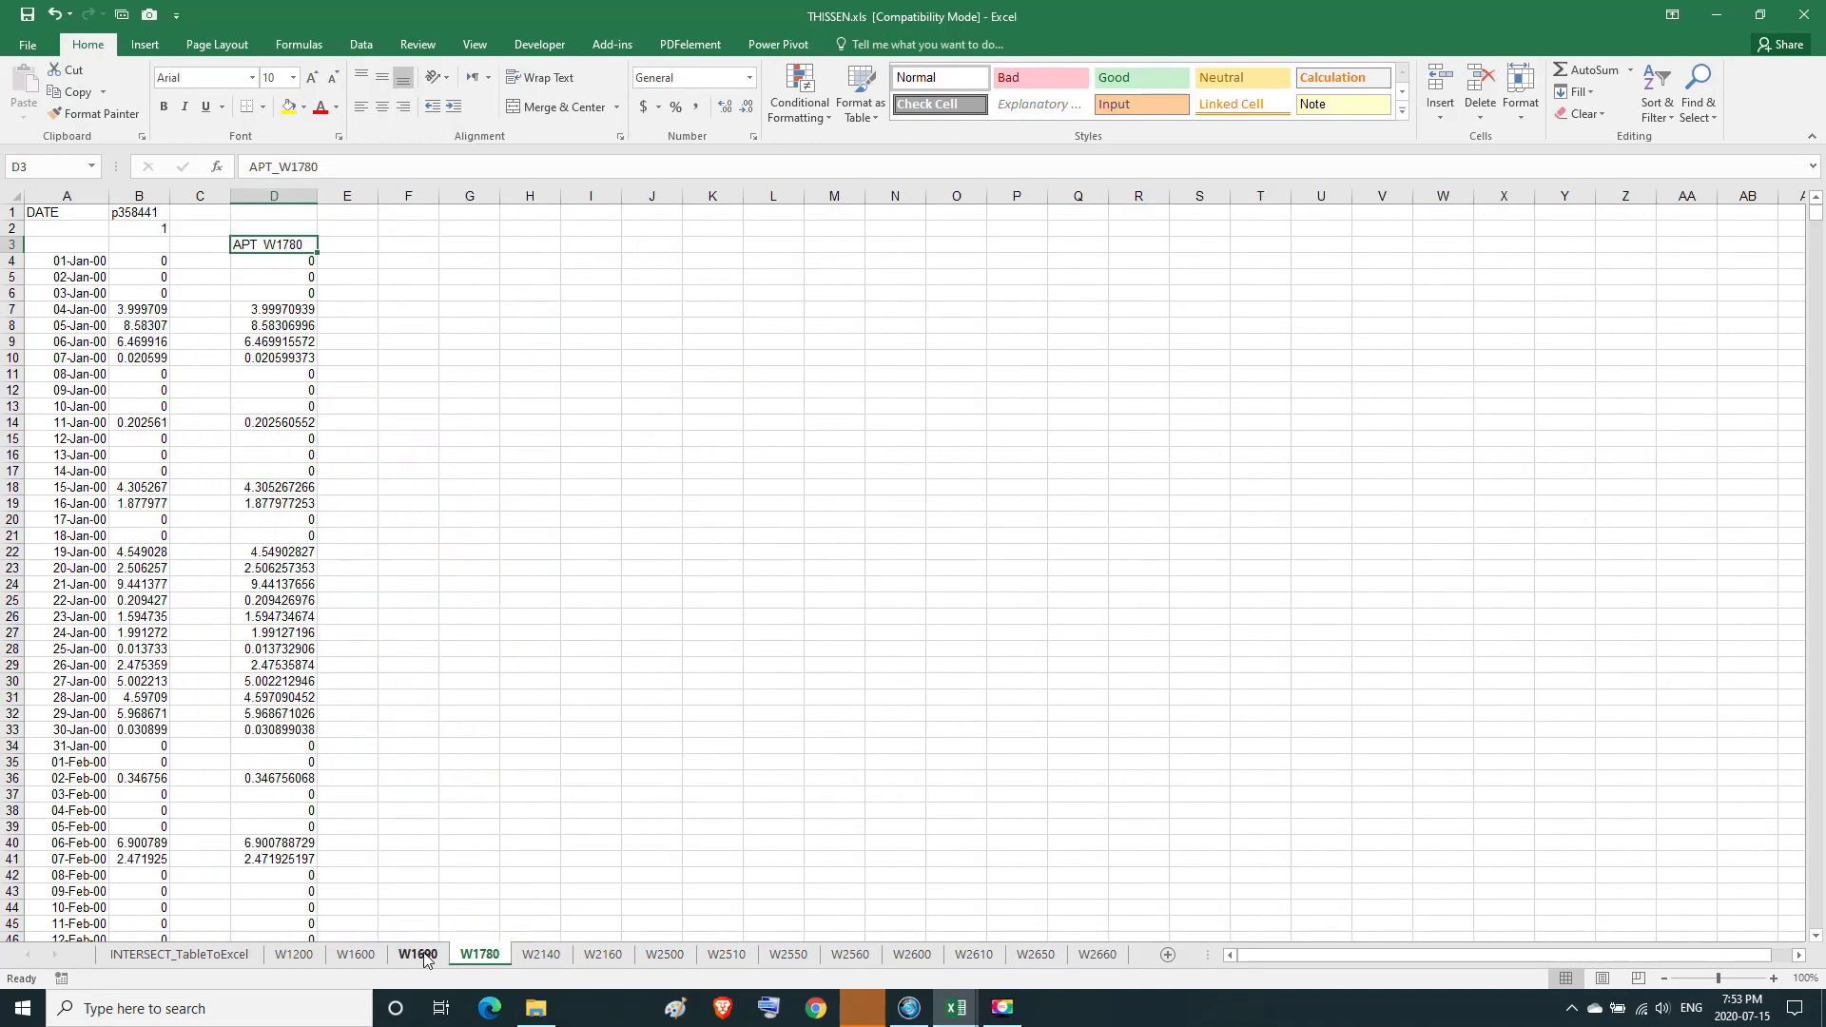
click(418, 957)
click(355, 957)
click(305, 956)
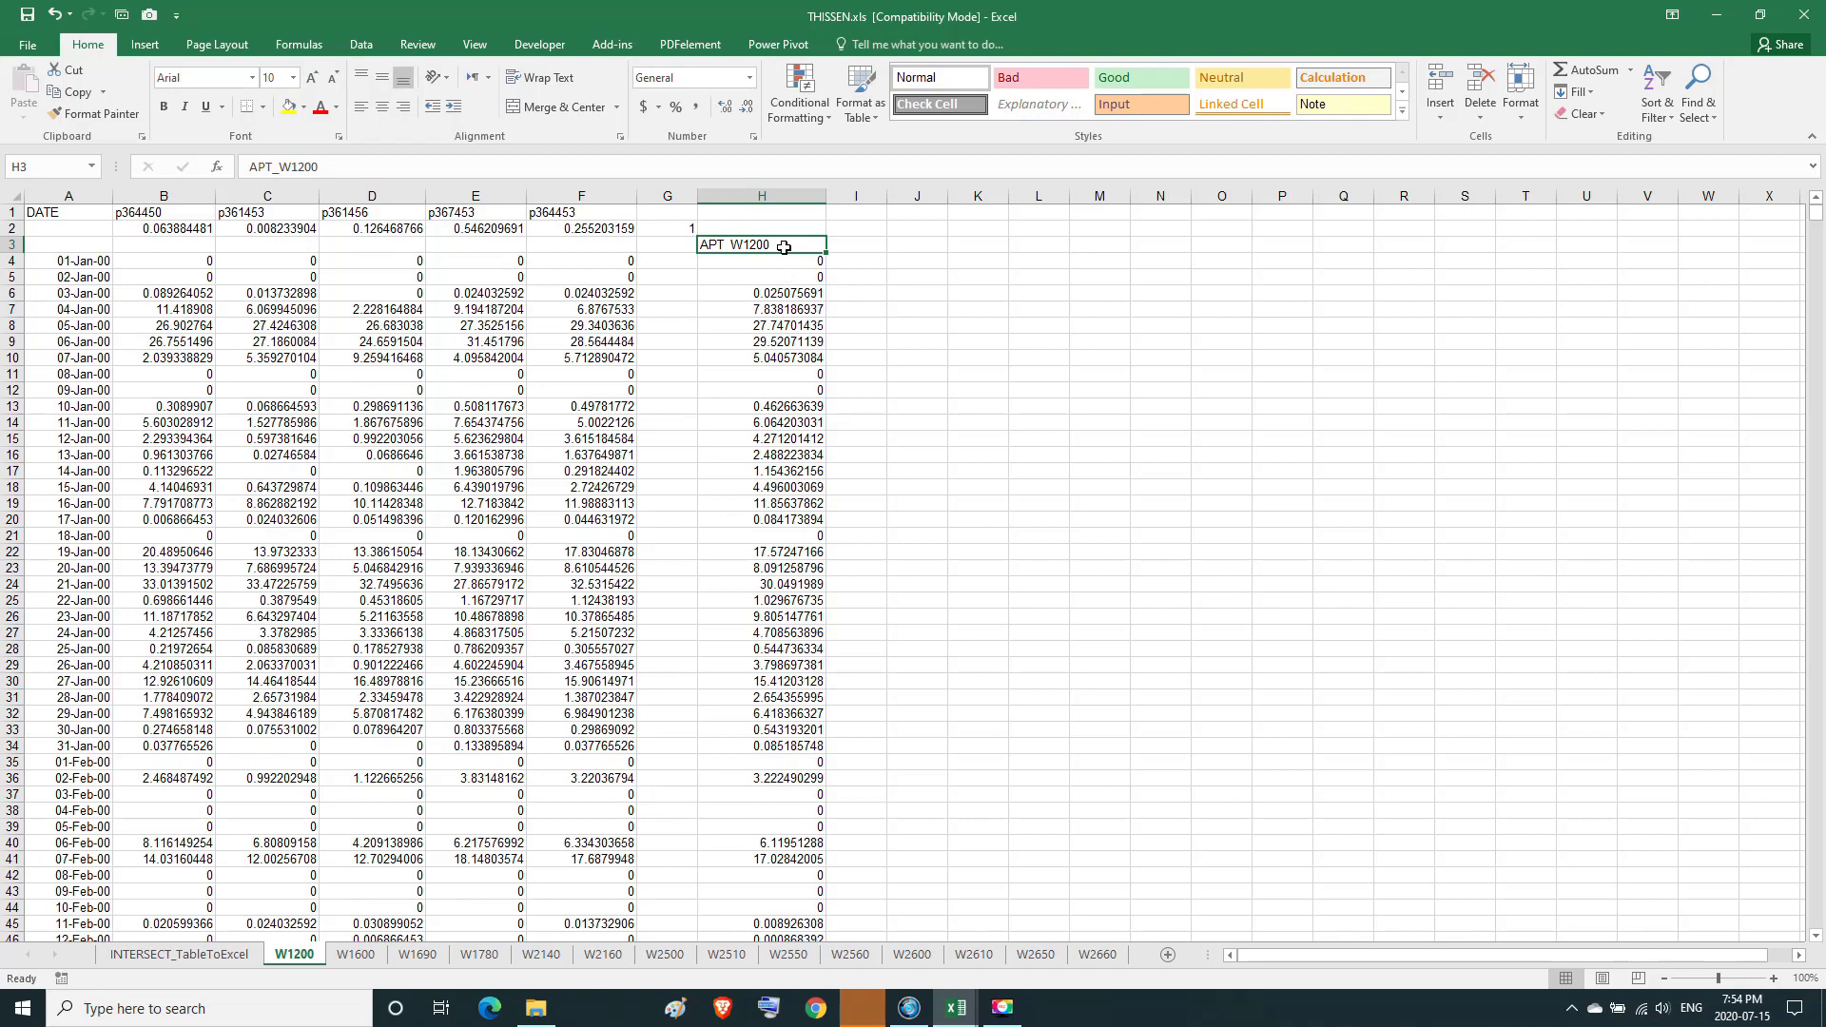
click(789, 189)
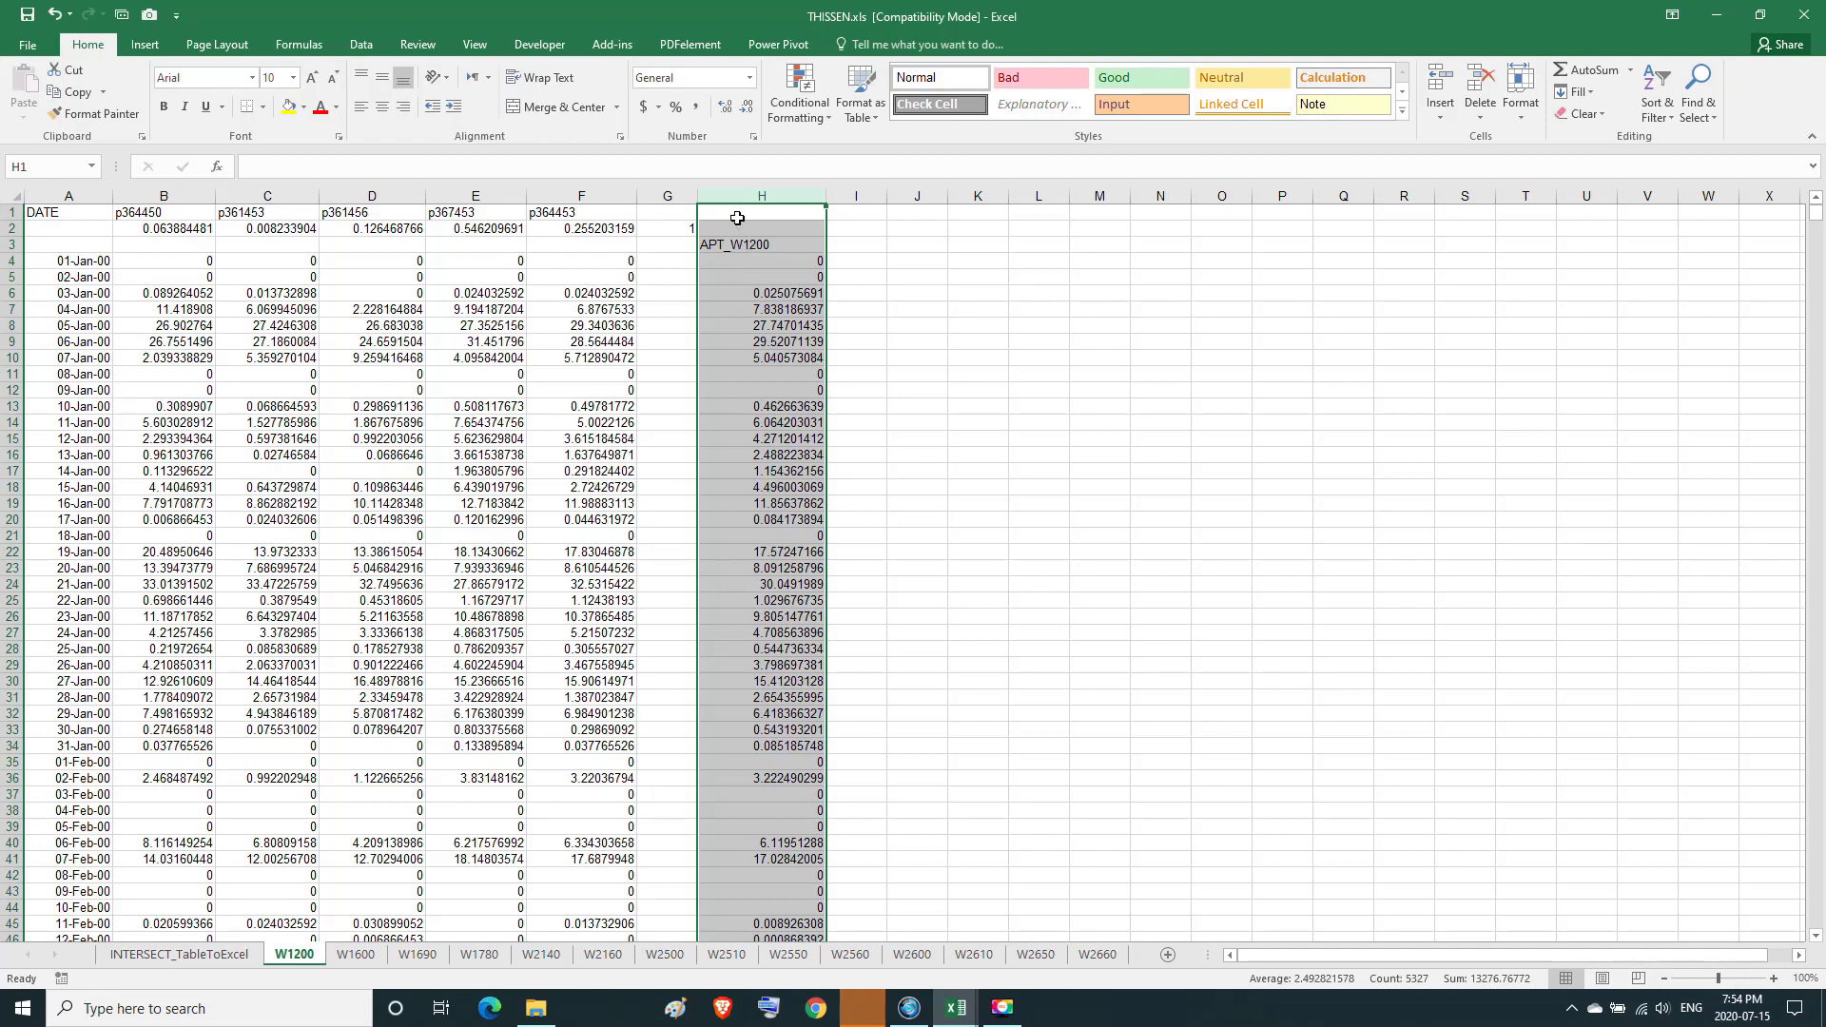
click(739, 219)
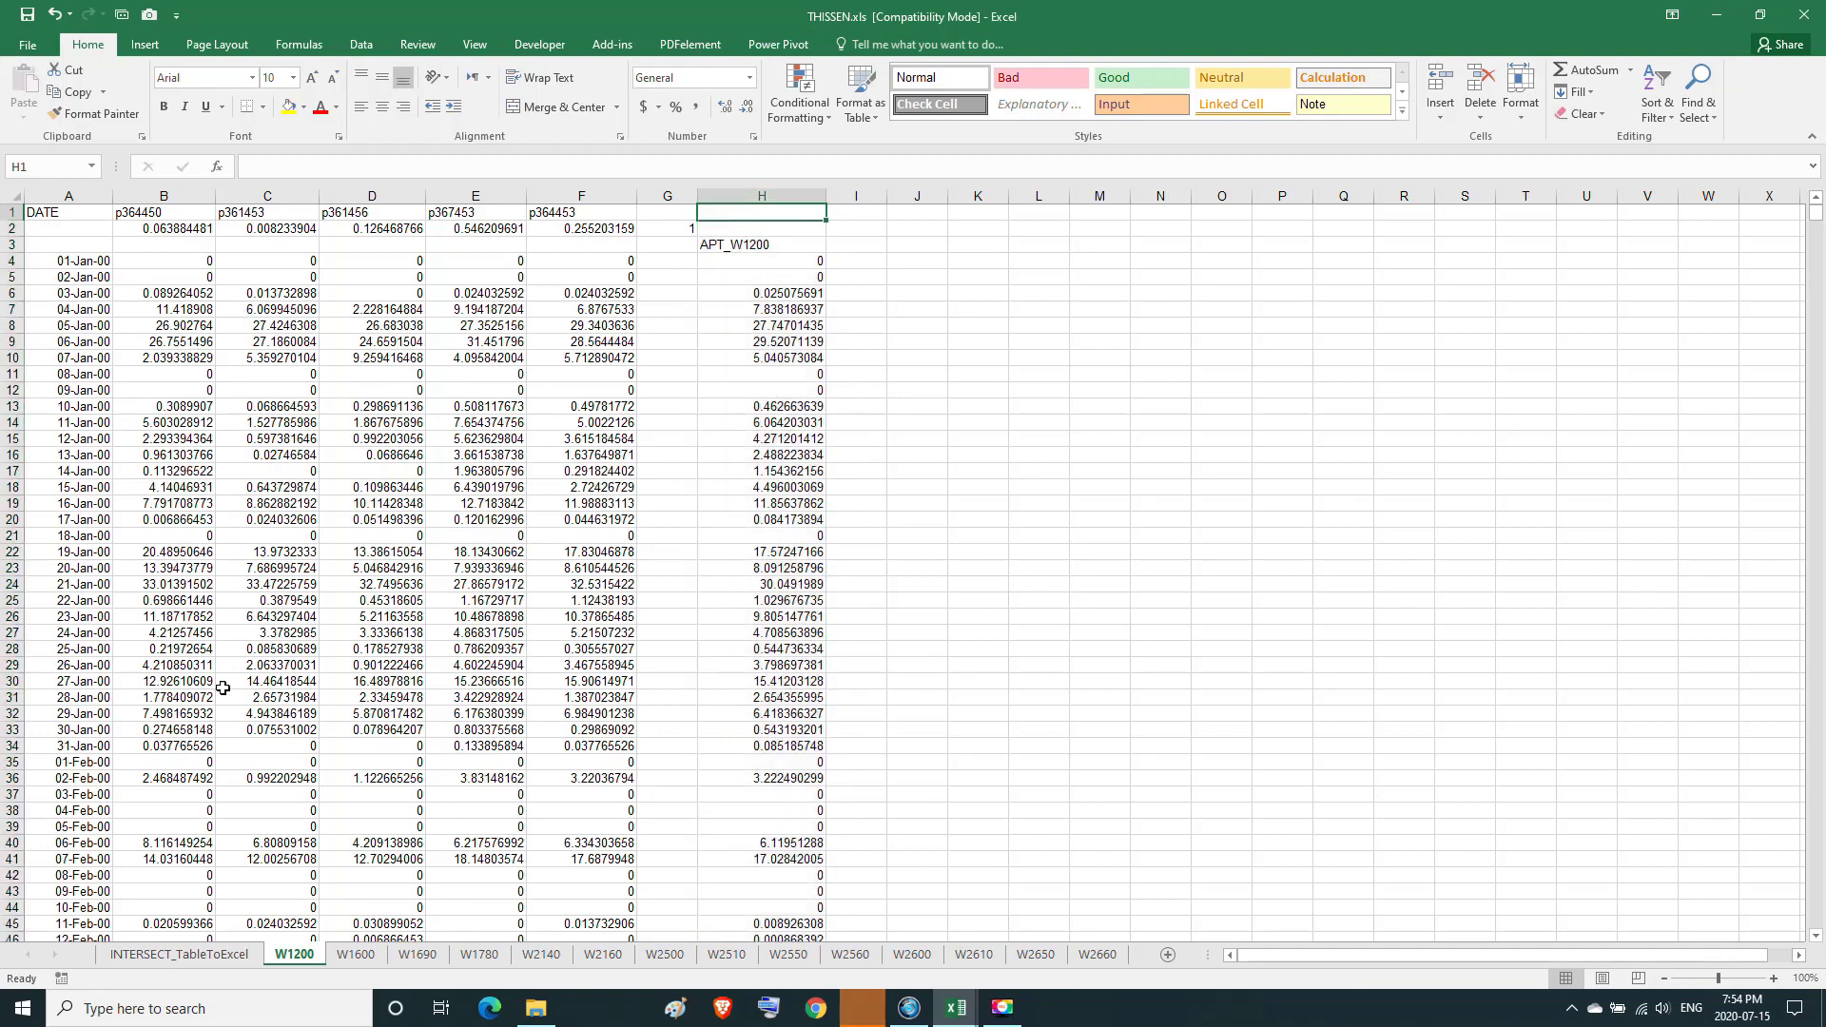
Return to the INTERSECT_TableToExcel sheet and save the workbook in its current Excel 97-2003 format despite the compatibility check.
click(175, 954)
click(67, 229)
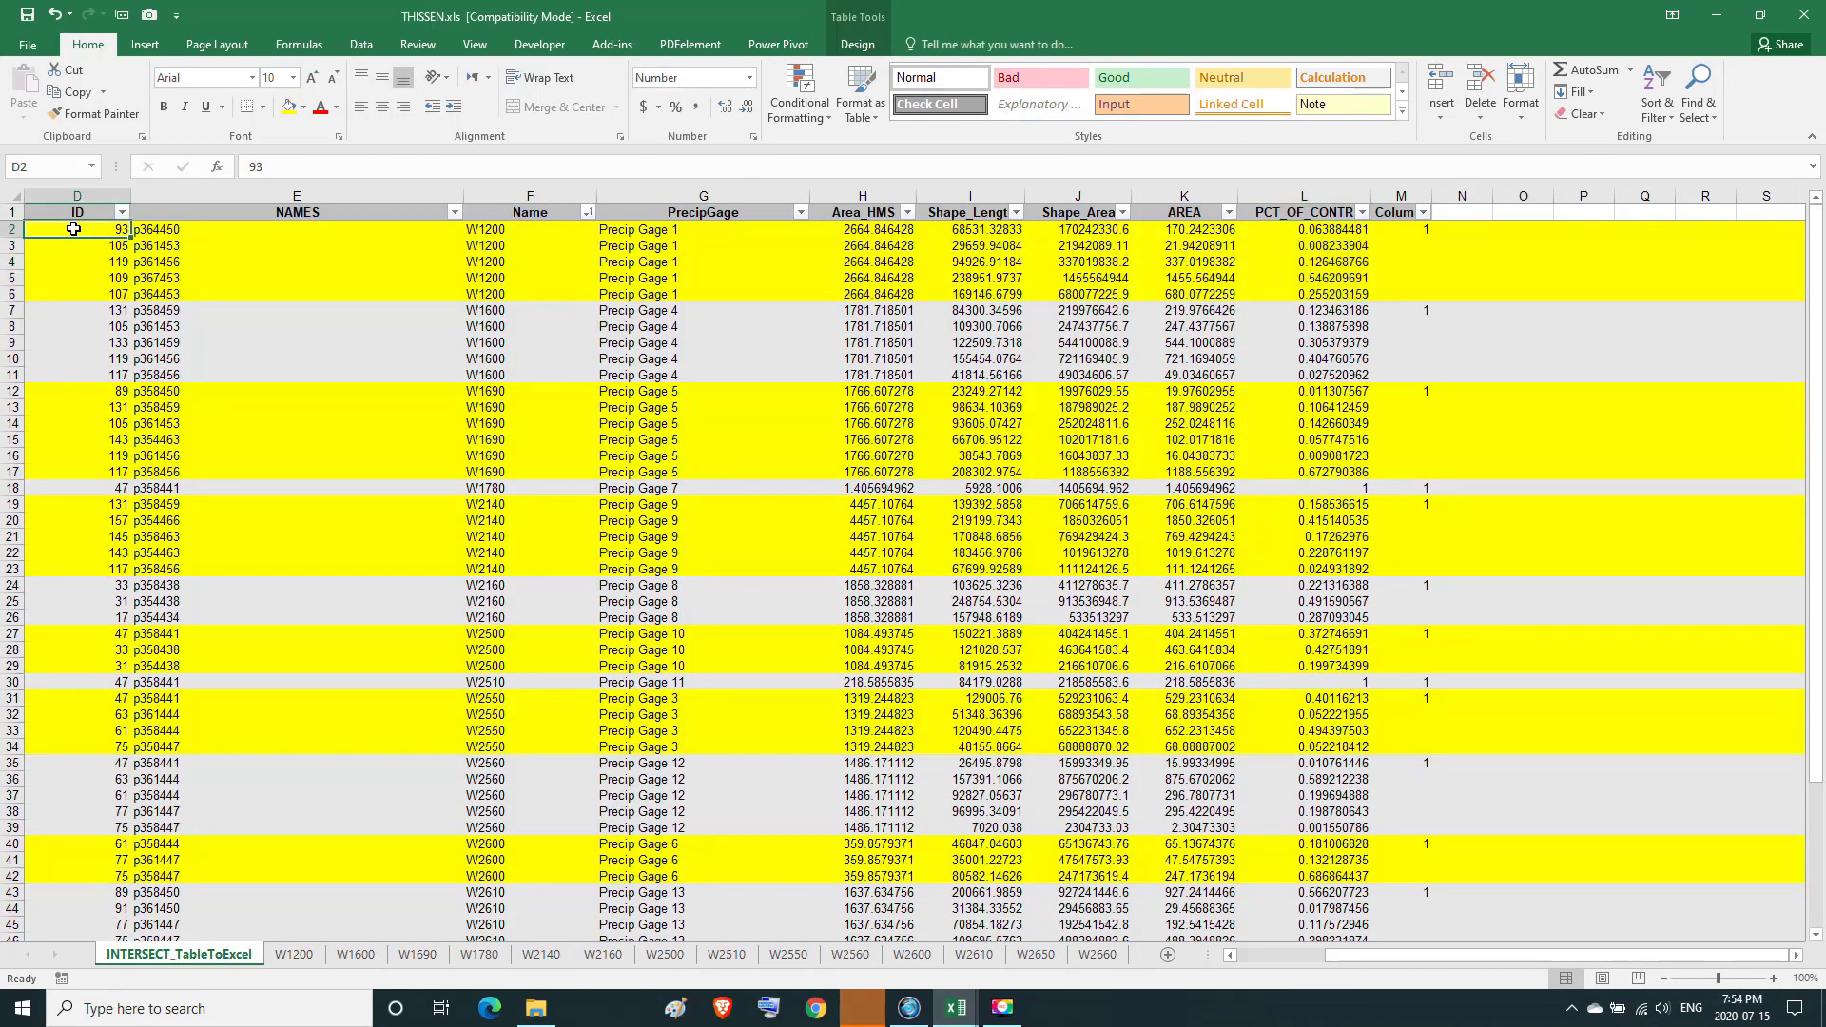
click(26, 15)
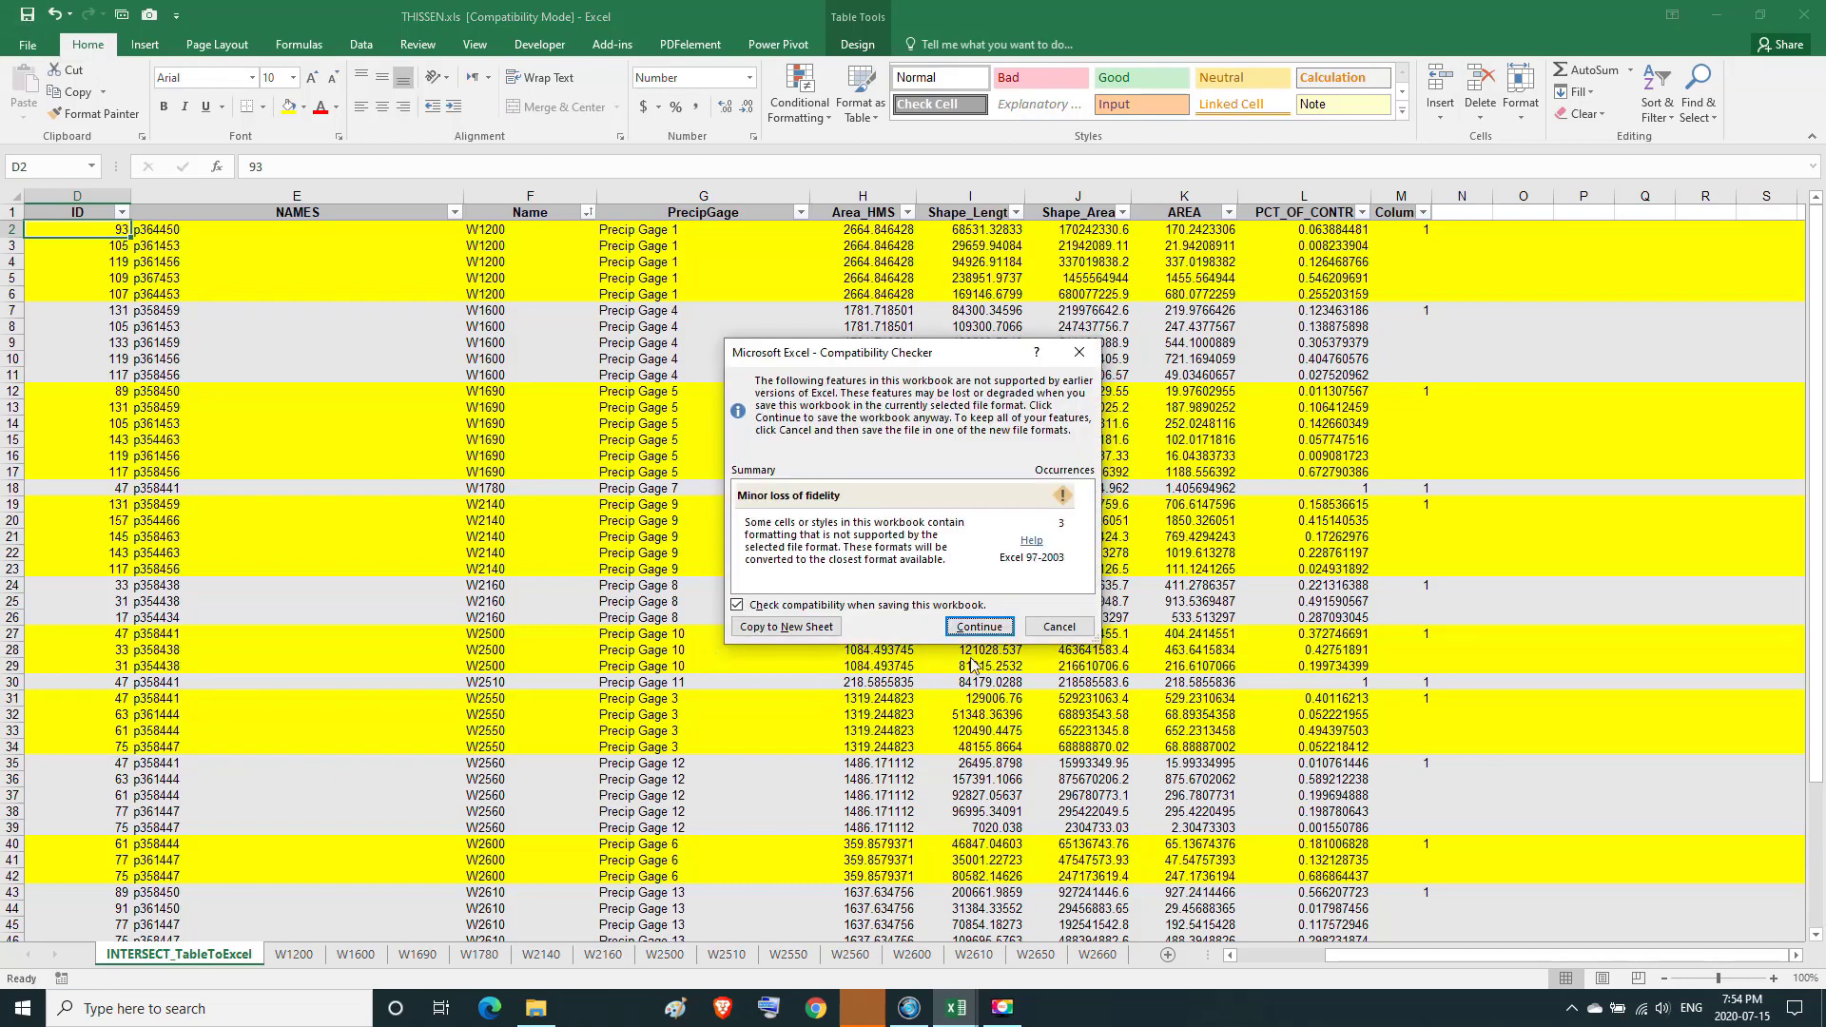
click(989, 631)
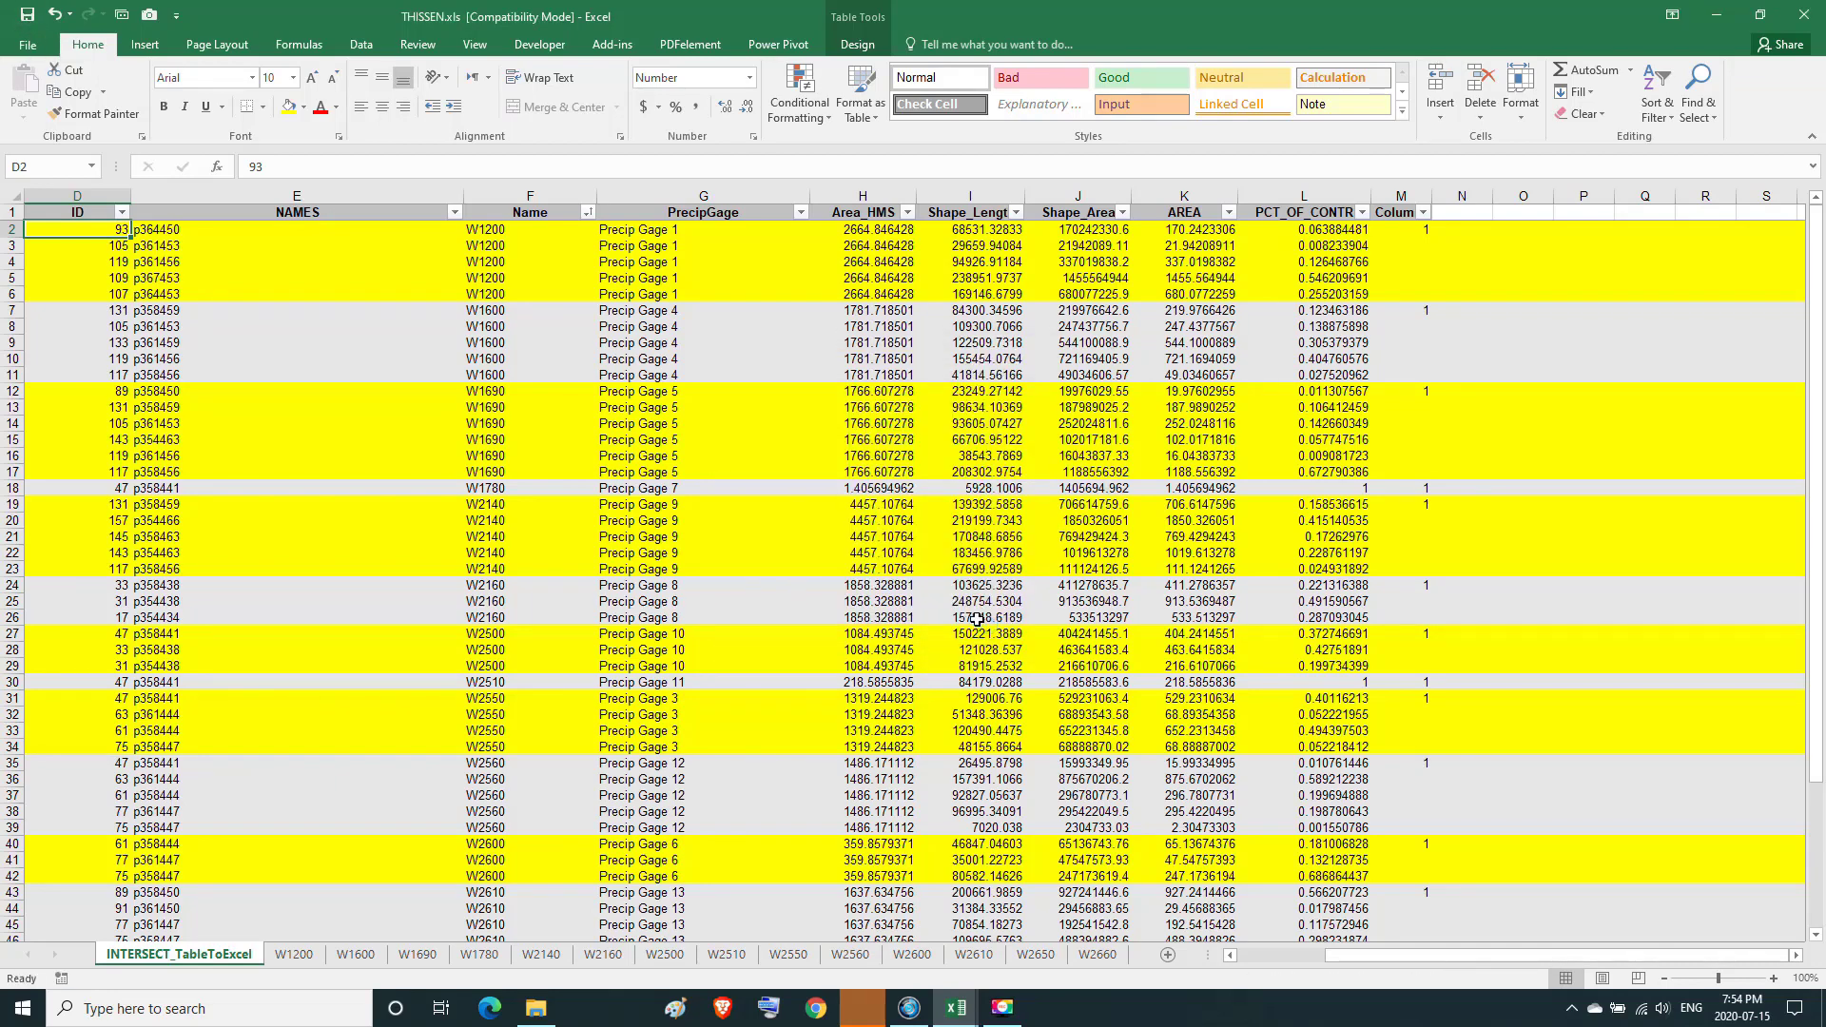